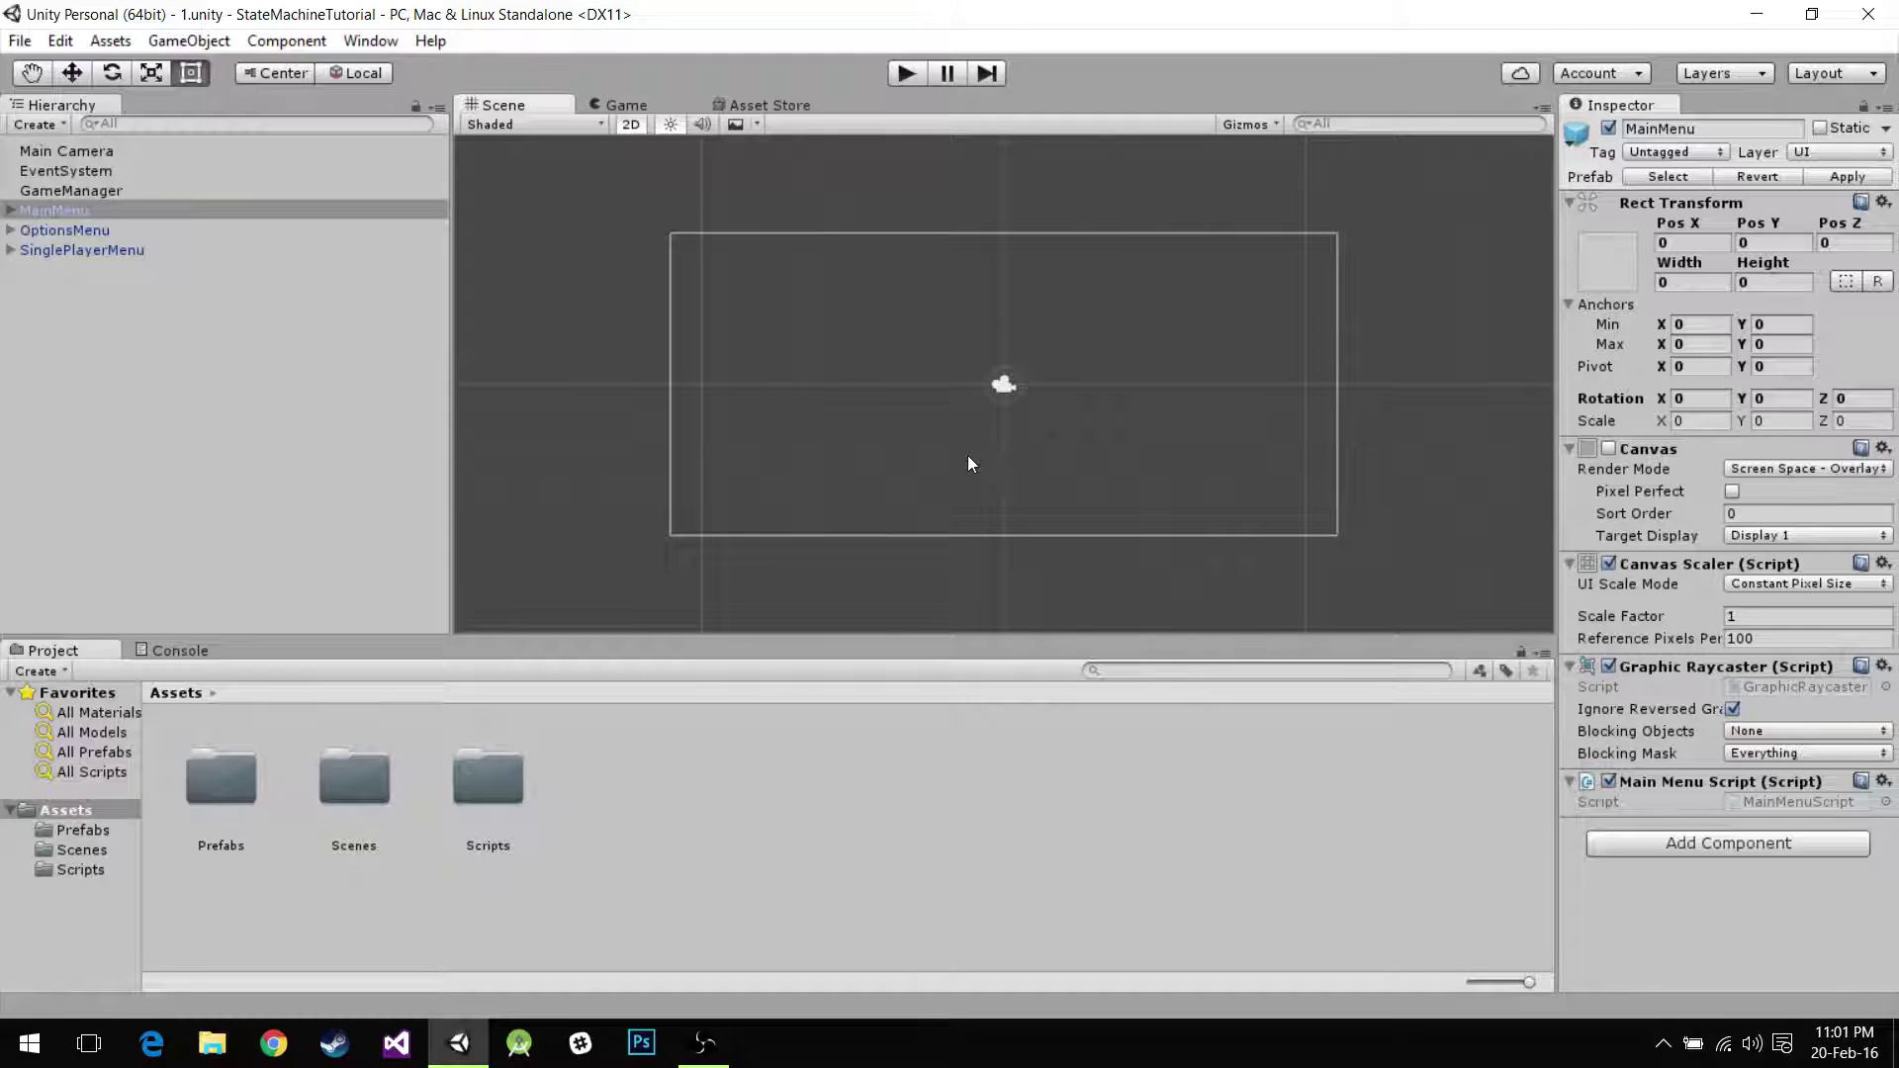
# Create a new folder named Art in the project's Assets and open it.
pyautogui.scroll(3, 970, 462)
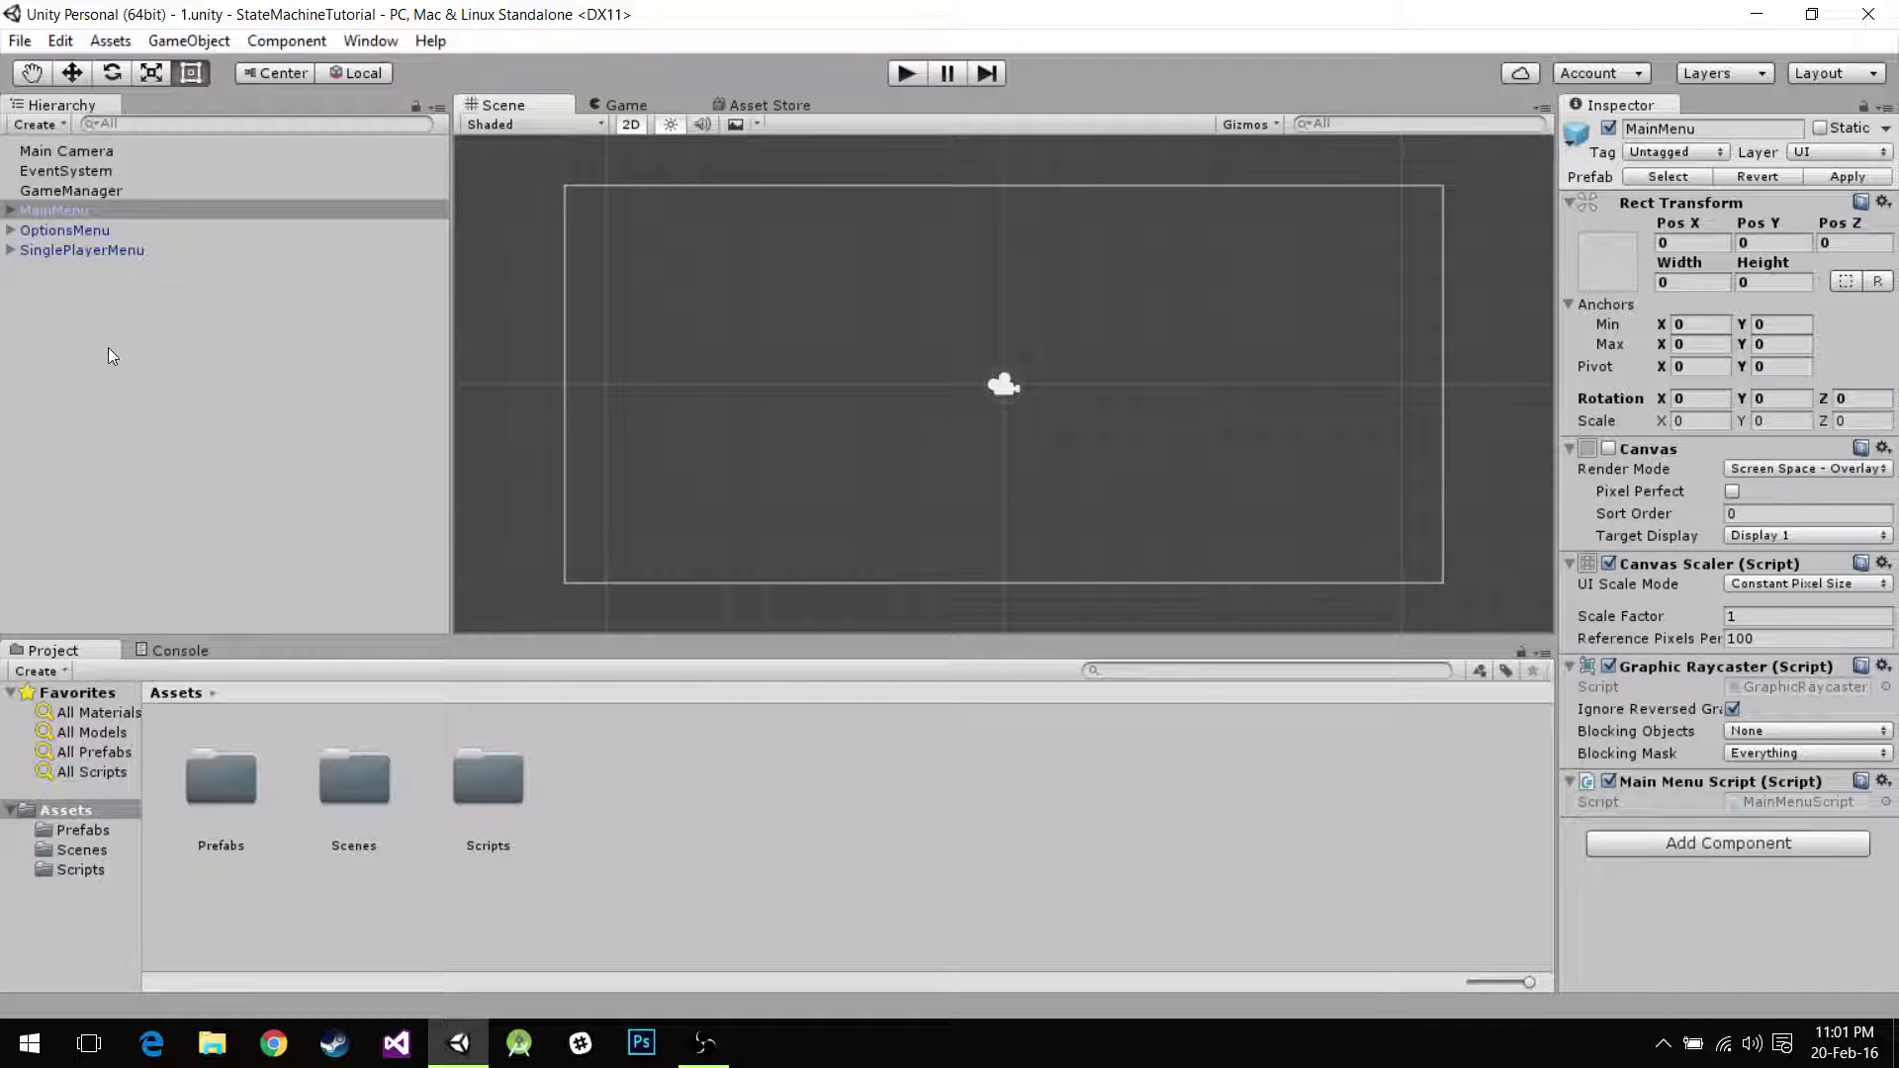
pyautogui.click(636, 829)
pyautogui.rightClick(637, 829)
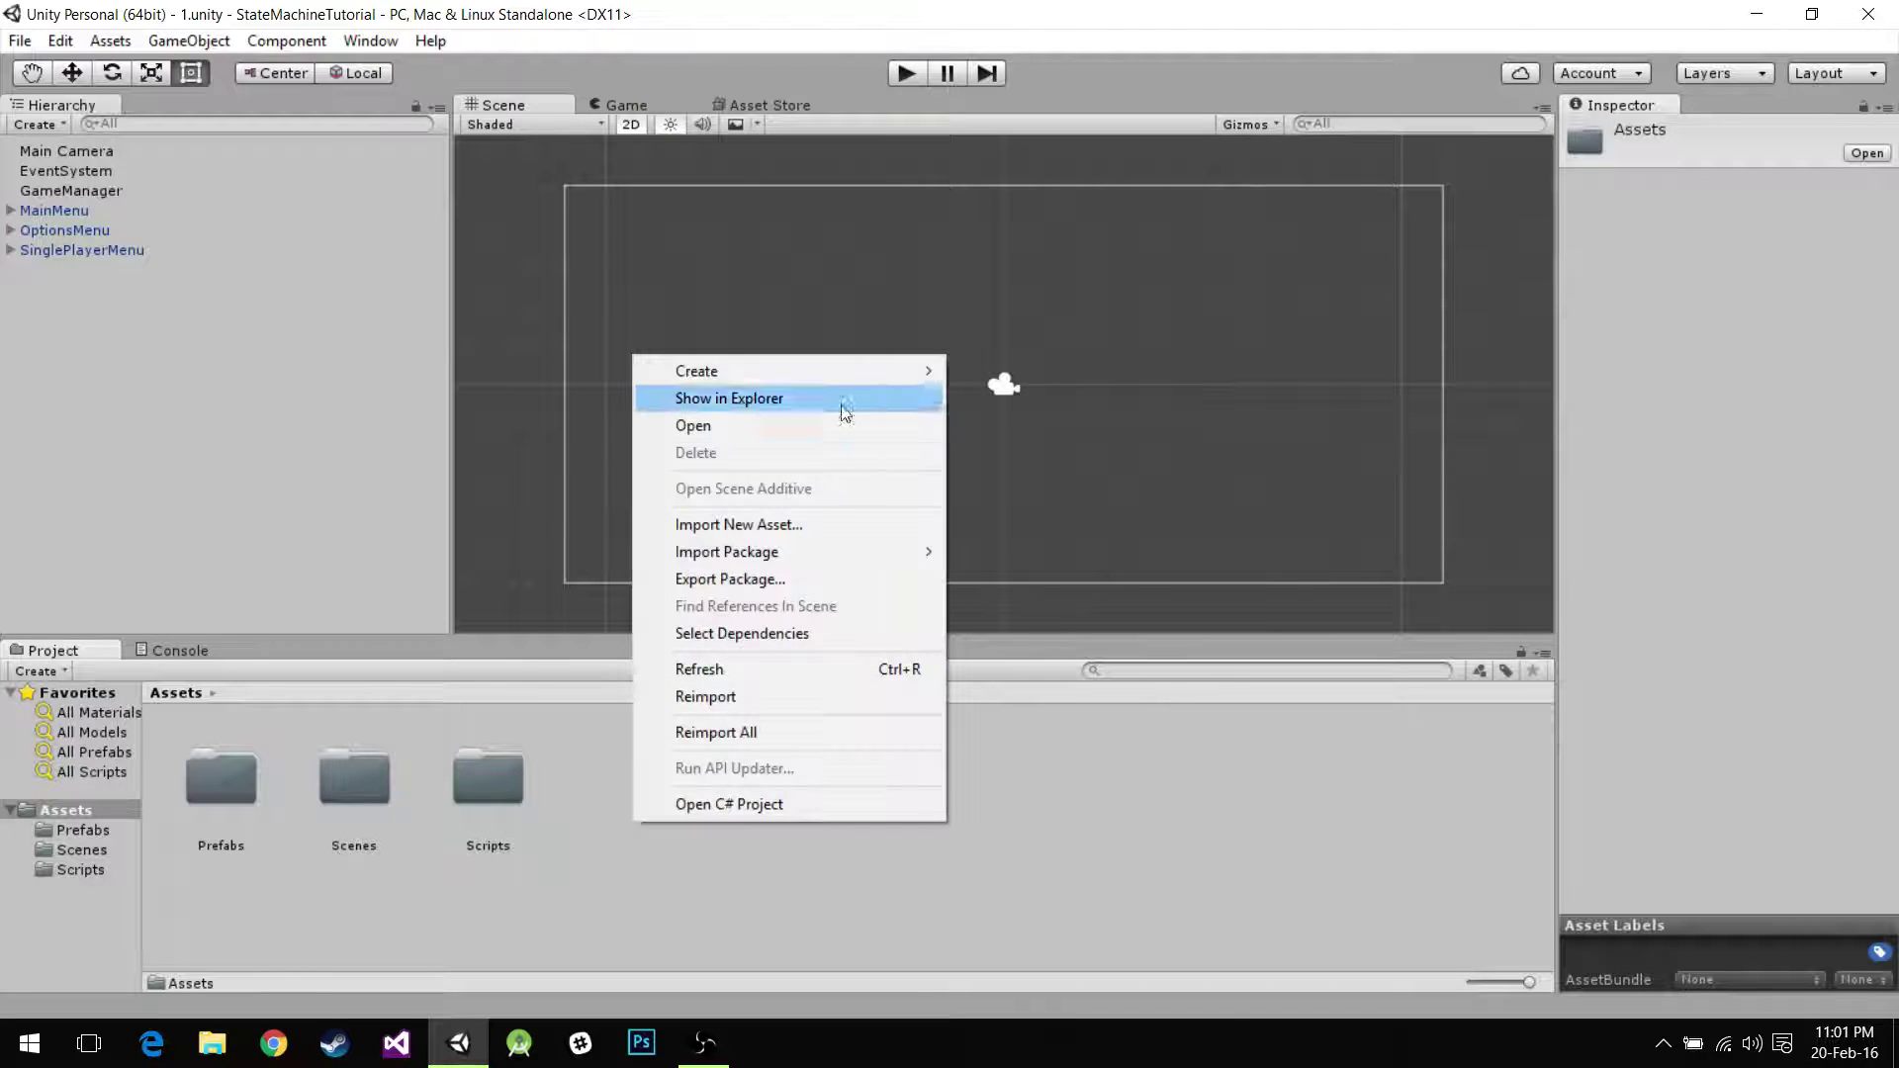
pyautogui.moveTo(855, 372)
pyautogui.click(1002, 371)
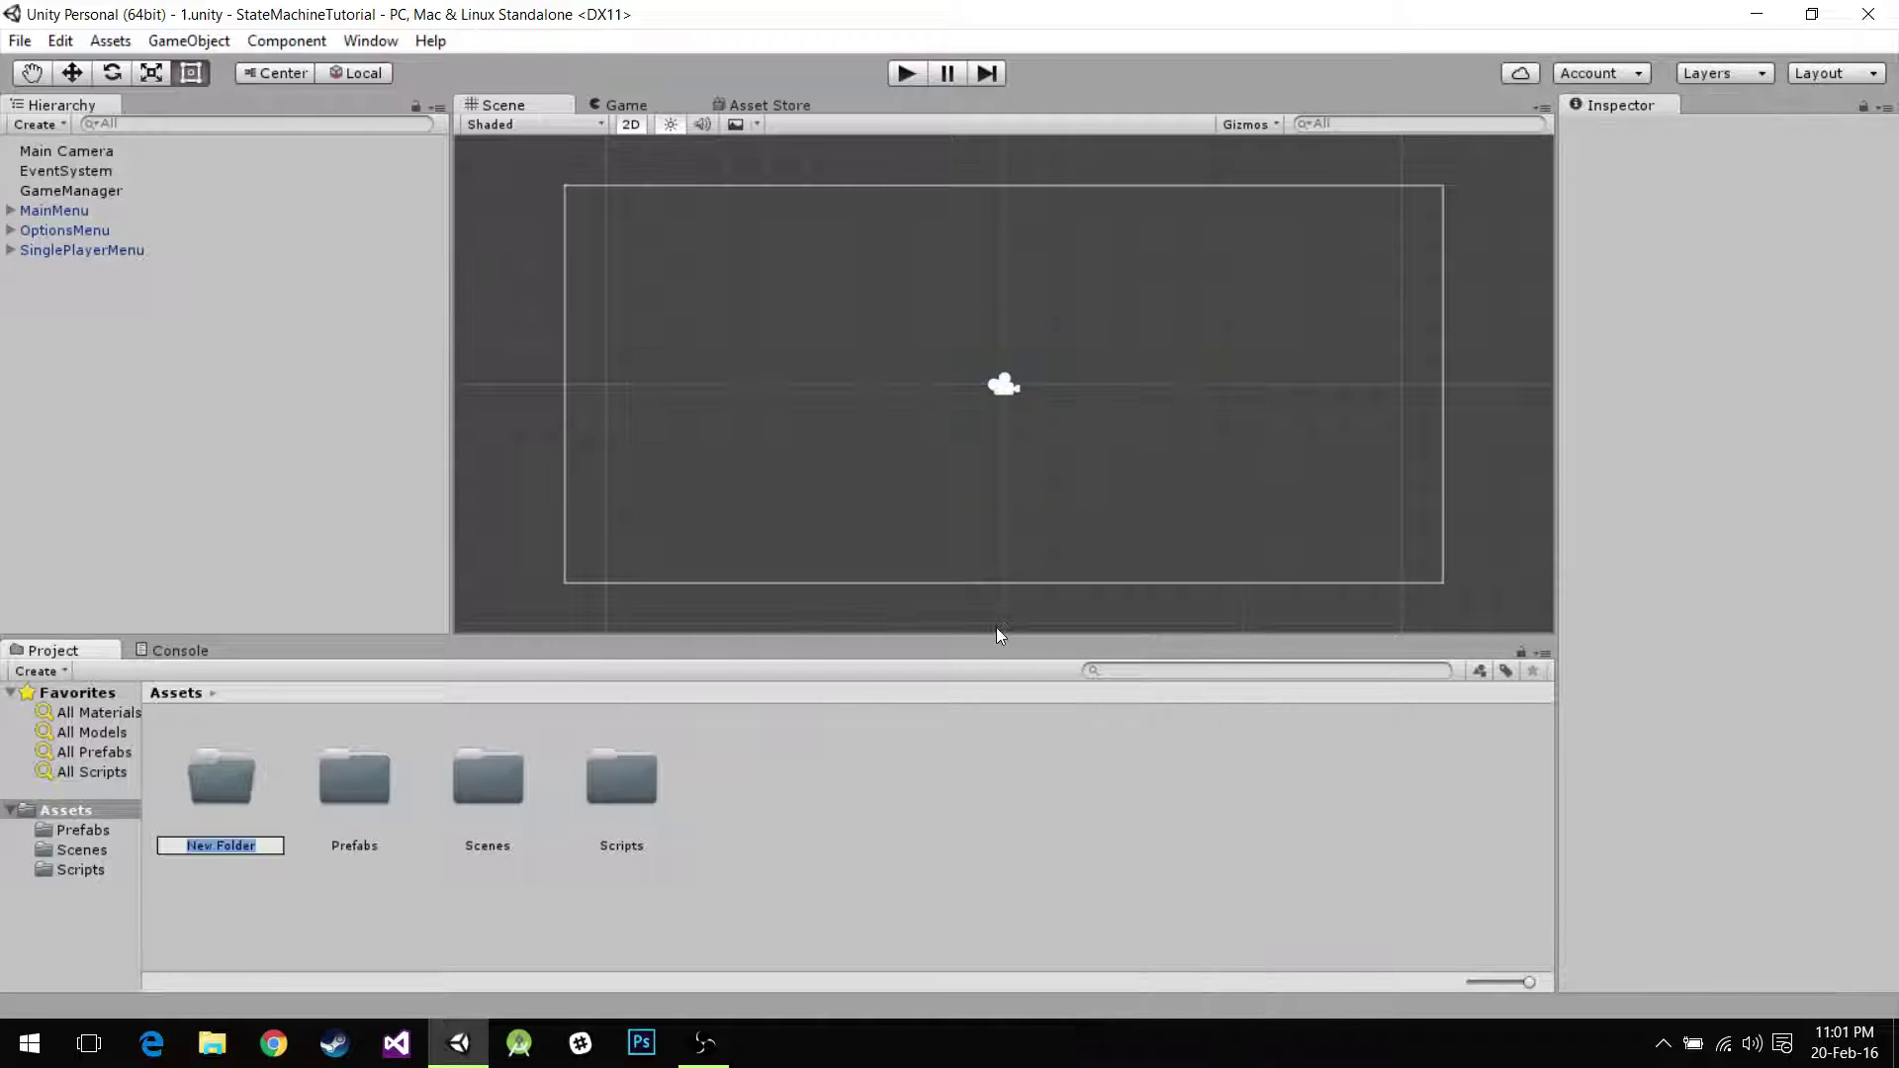
pyautogui.write('Art')
pyautogui.press('Return')
pyautogui.press('Return')
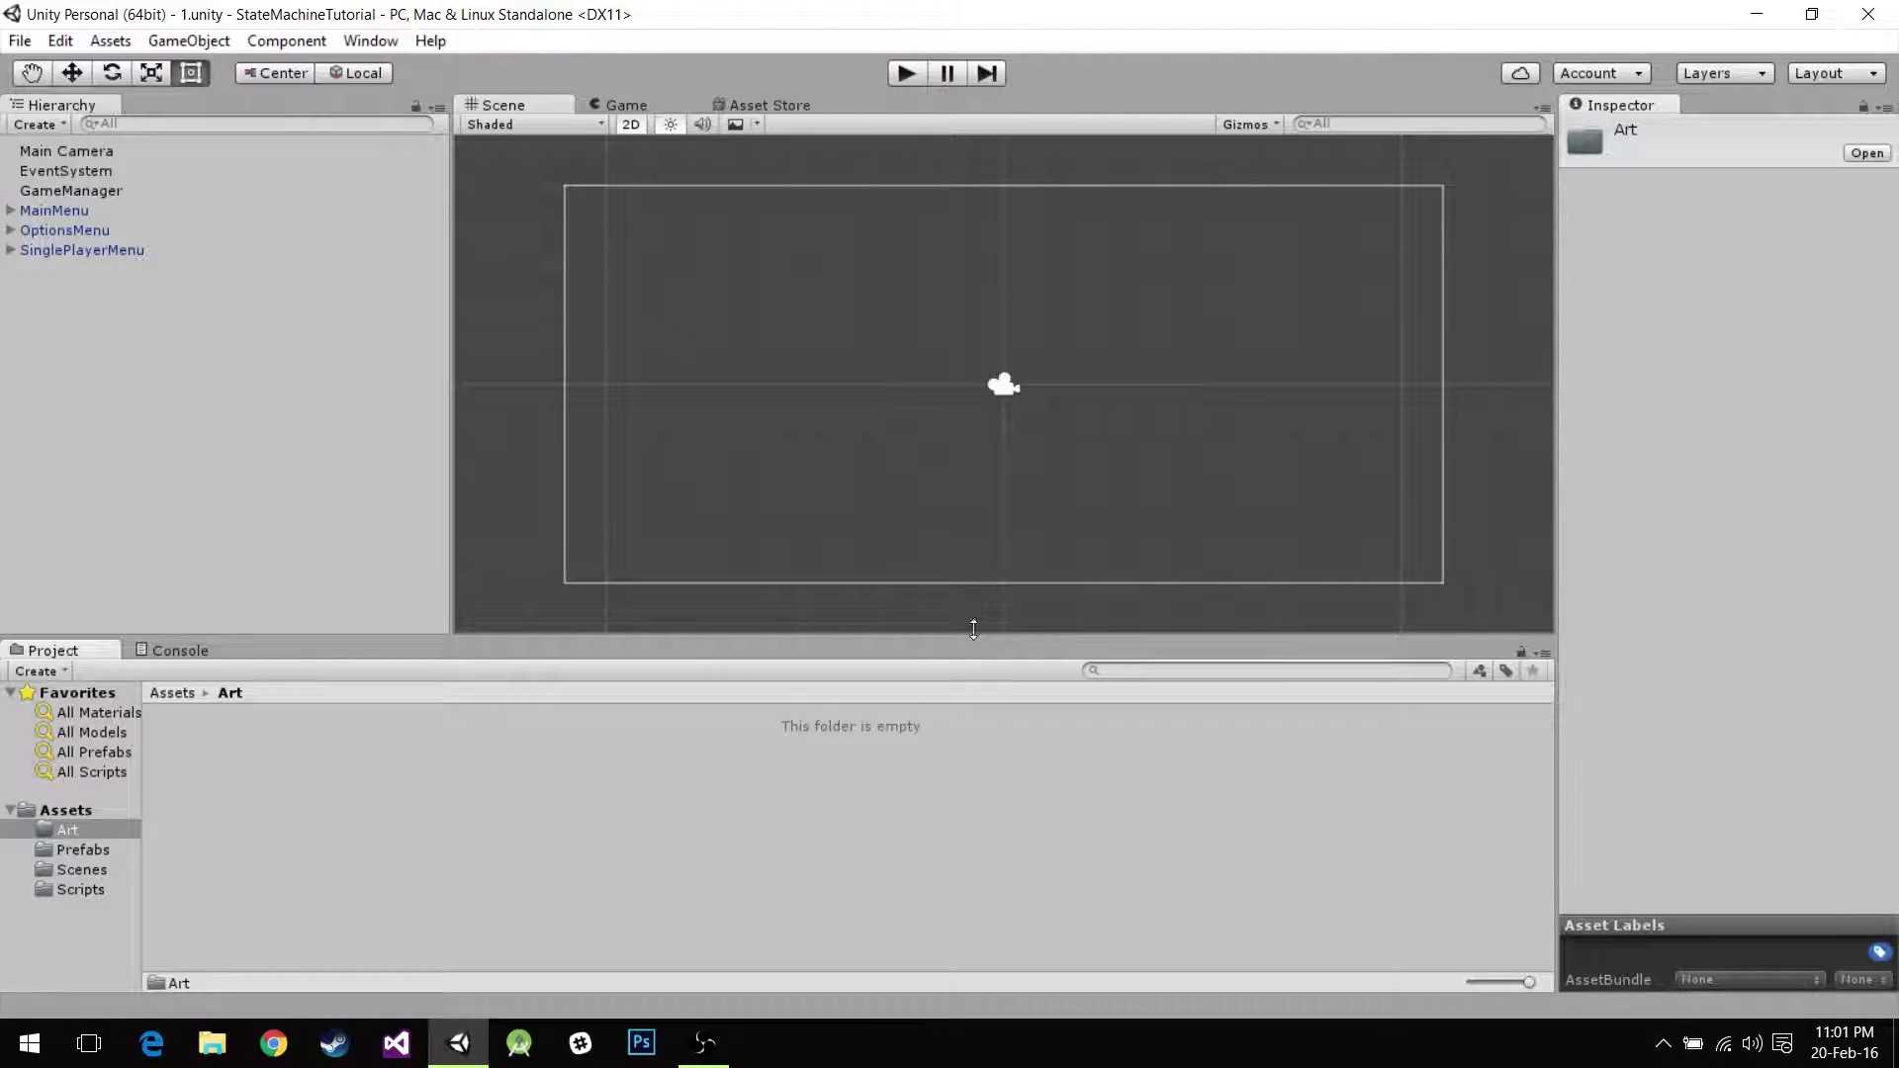
# Import the ToP_Cress image from the desktop into the Art folder and expand it to show its sprite.
pyautogui.click(1894, 1043)
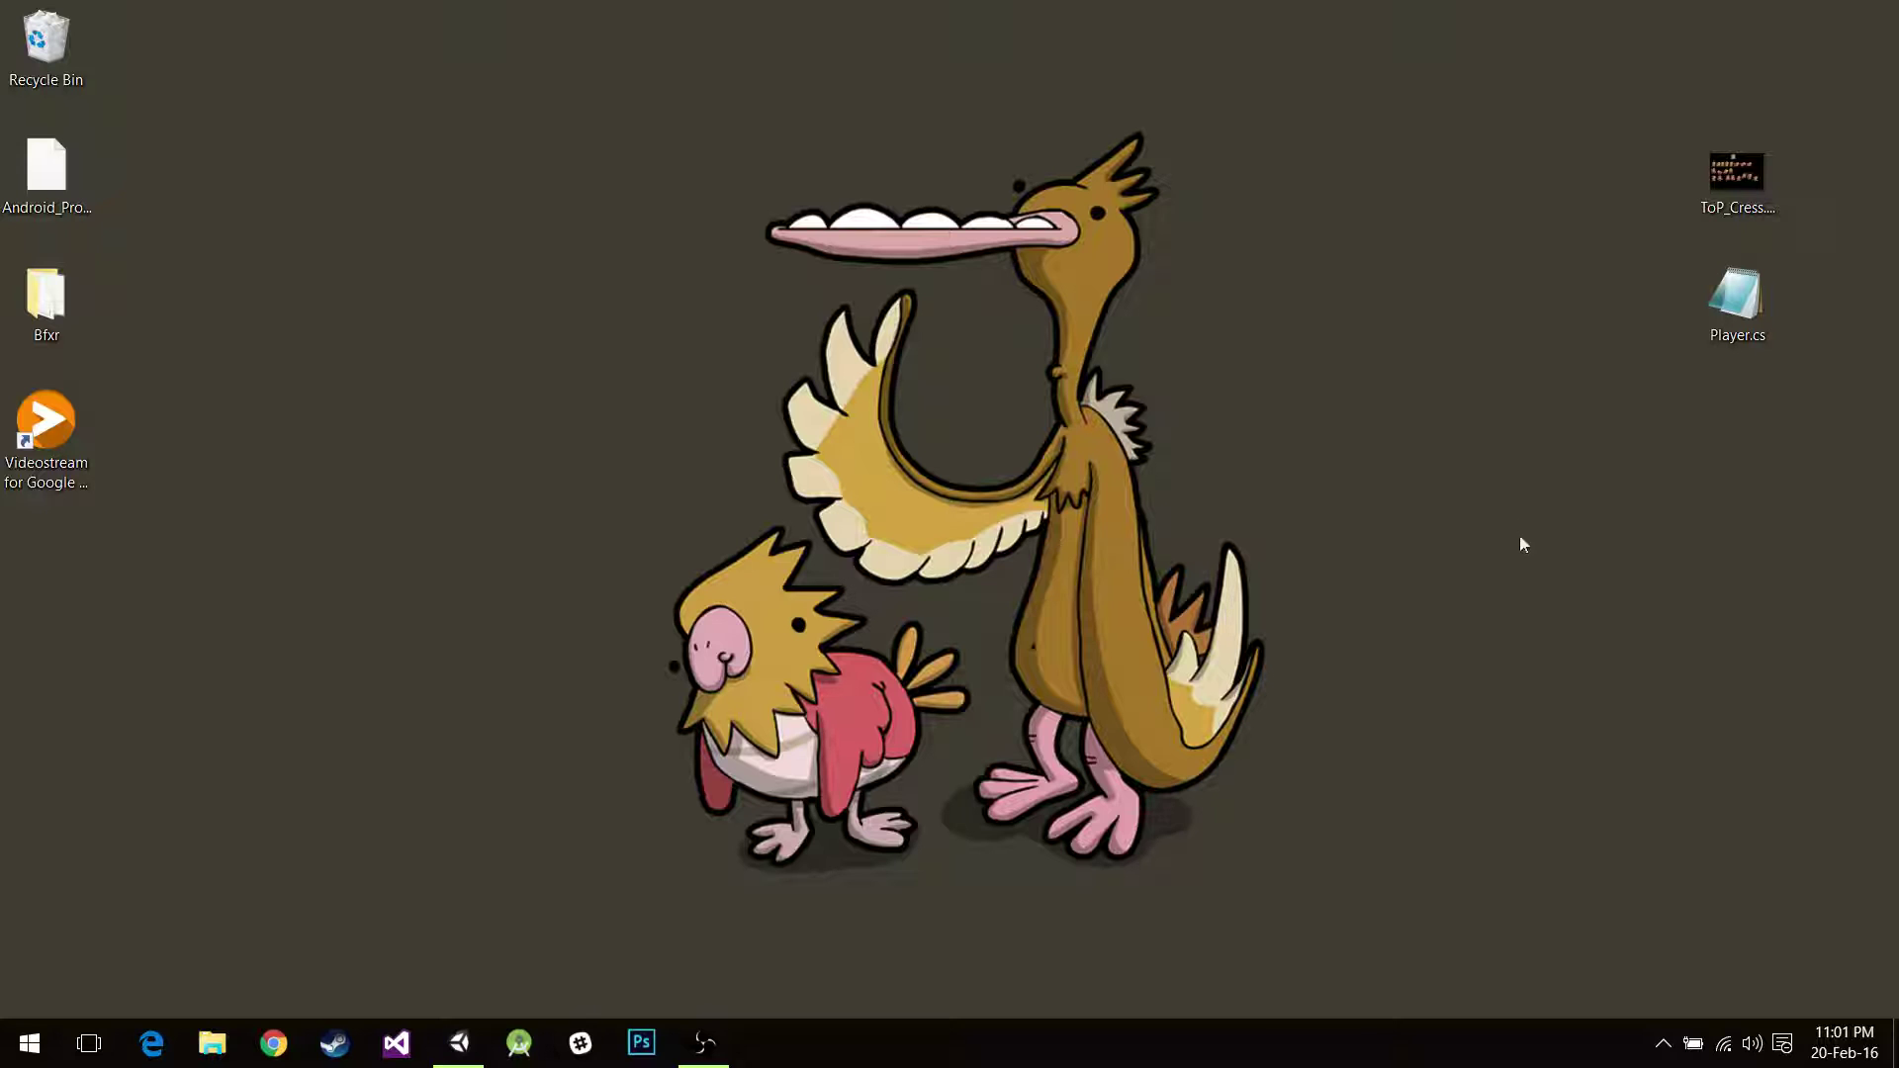
pyautogui.moveTo(1723, 198); pyautogui.dragTo(412, 851)
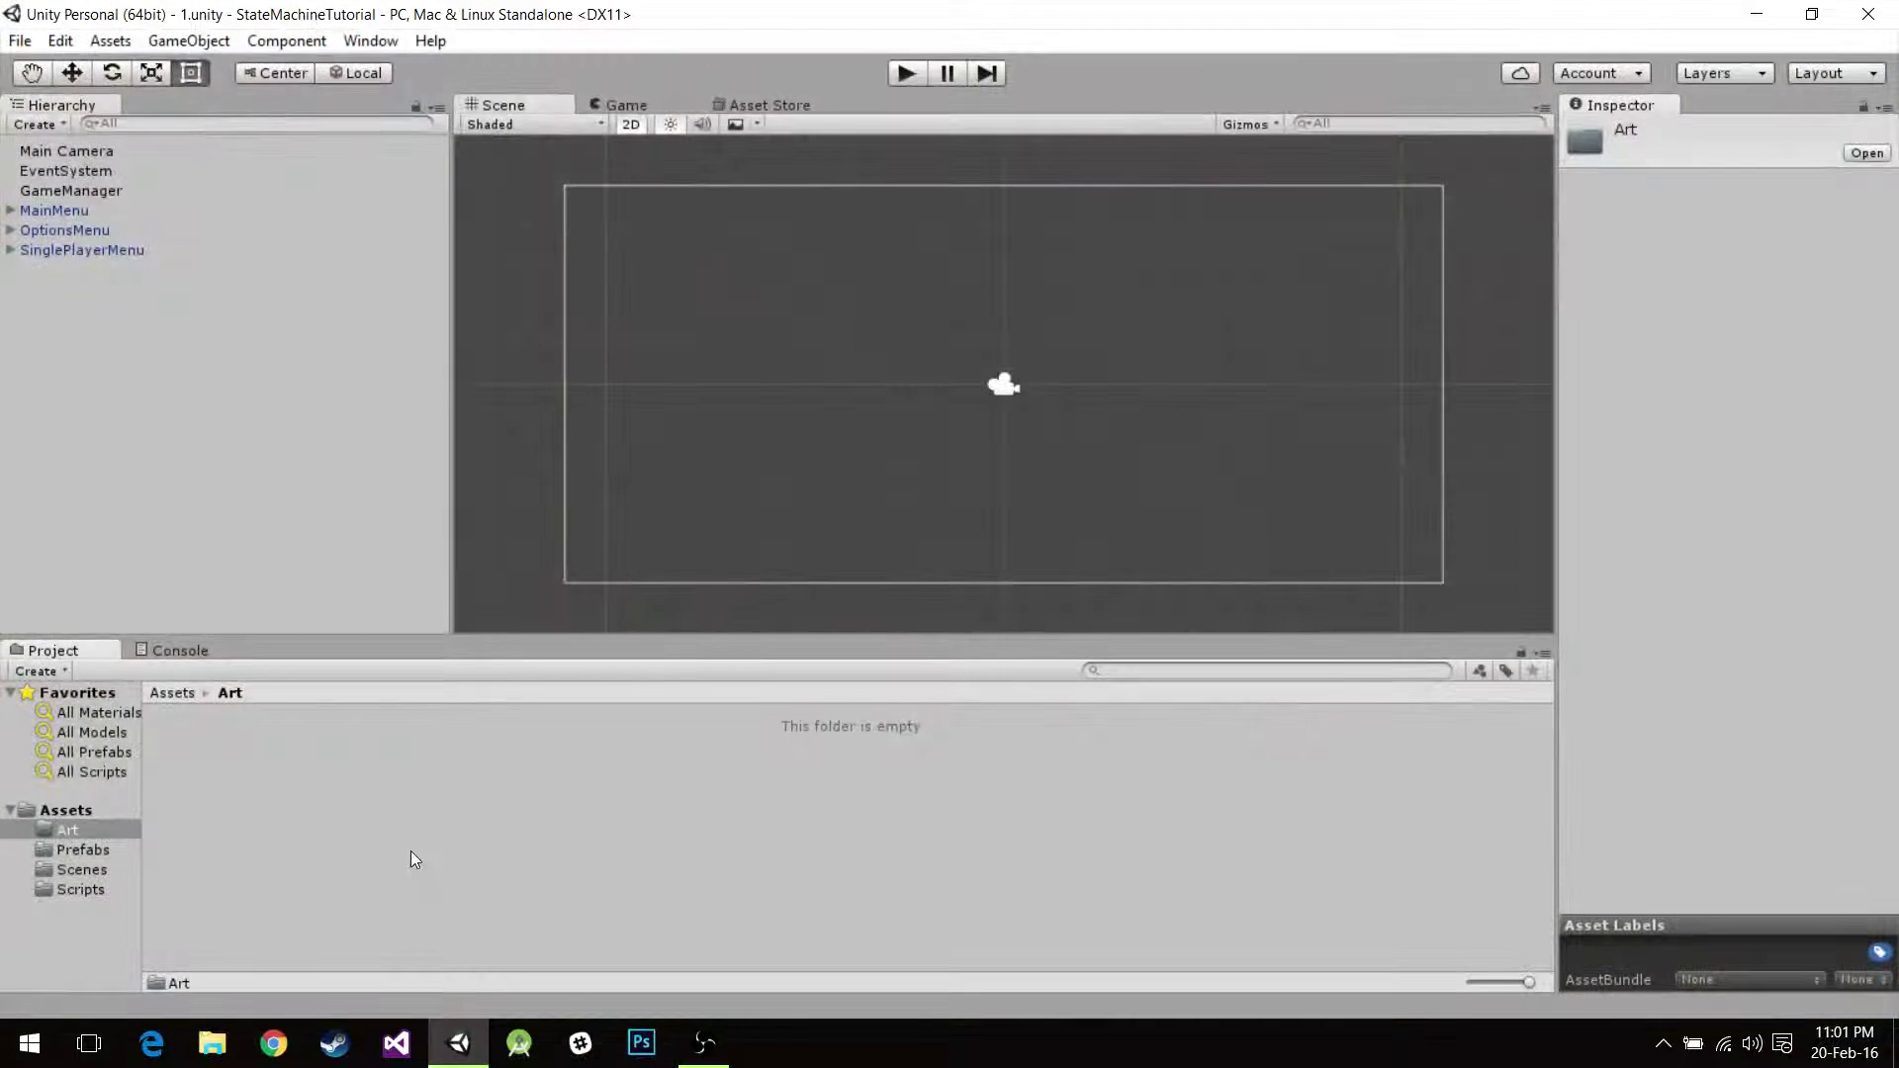
pyautogui.click(280, 774)
pyautogui.click(354, 784)
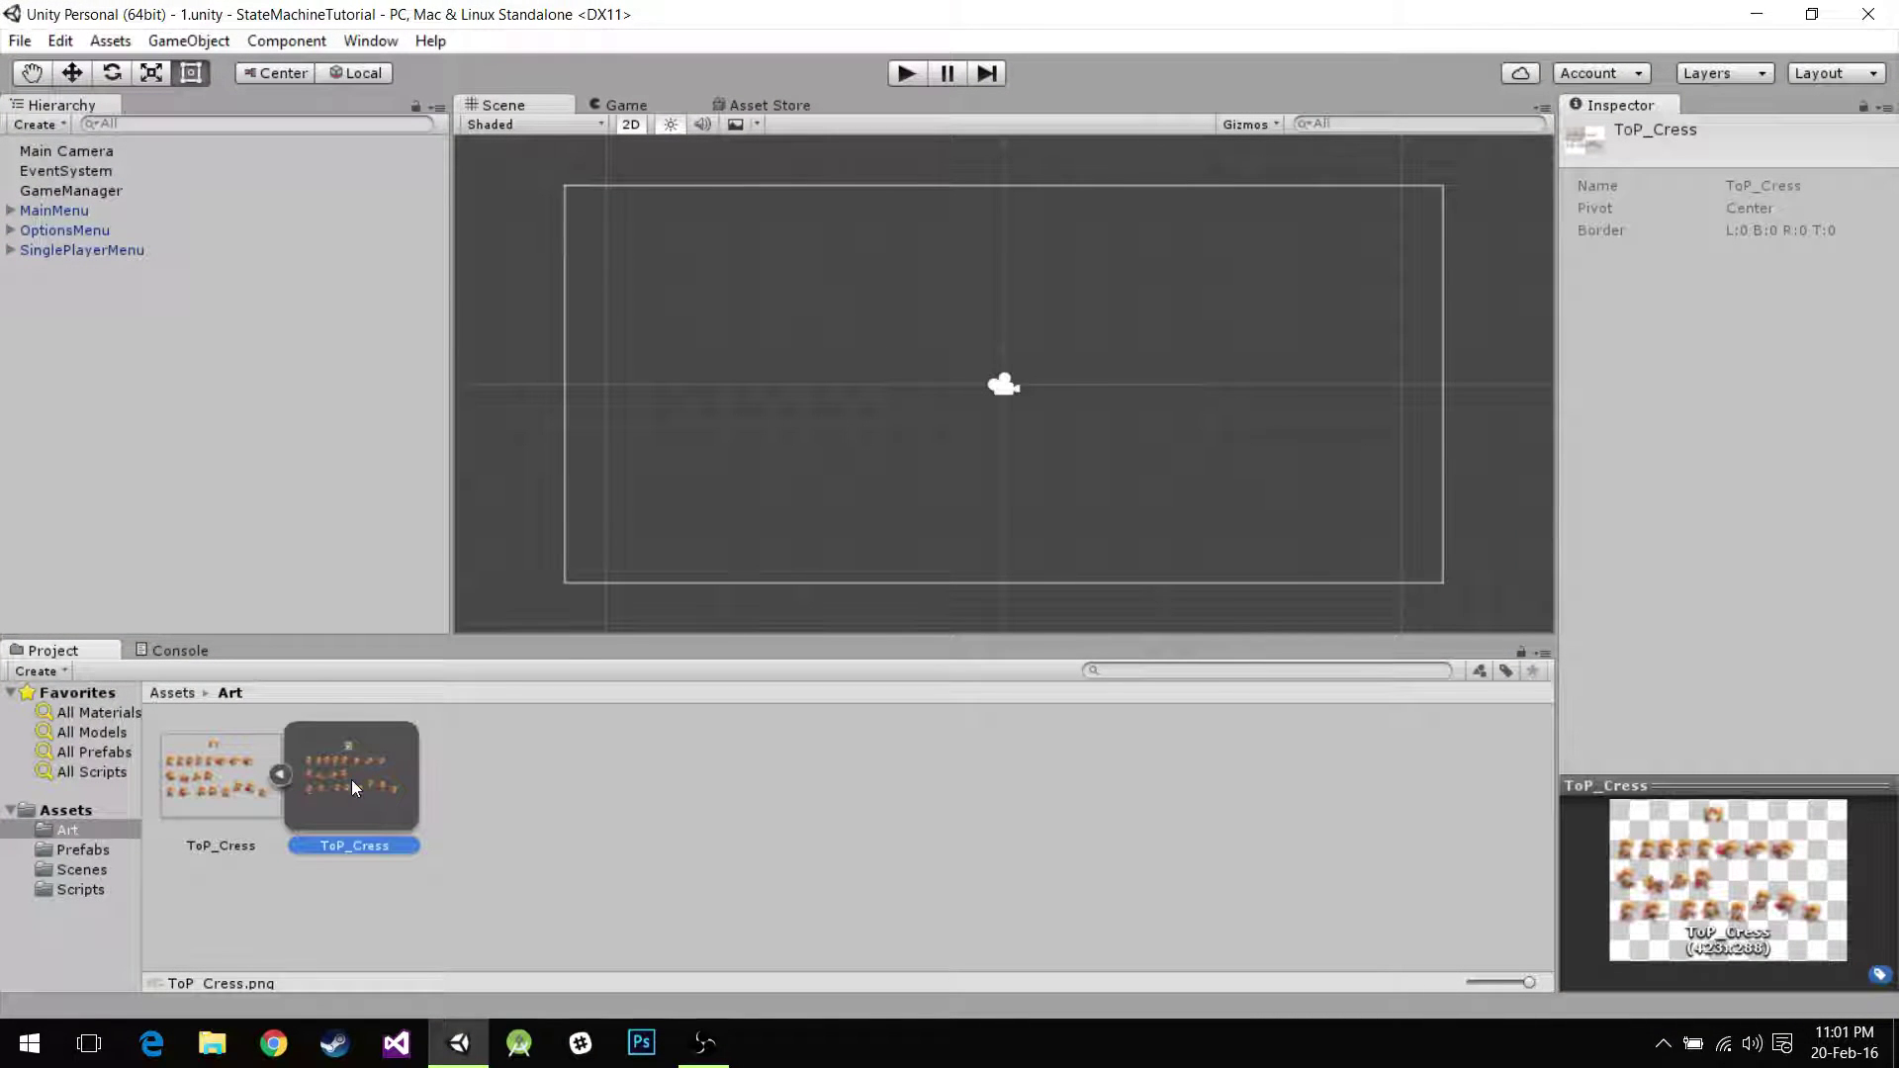
# Set the ToP_Cress texture's sprite mode to Multiple, turn off mip map generation, and set the filter mode to Point (no filter).
pyautogui.click(220, 776)
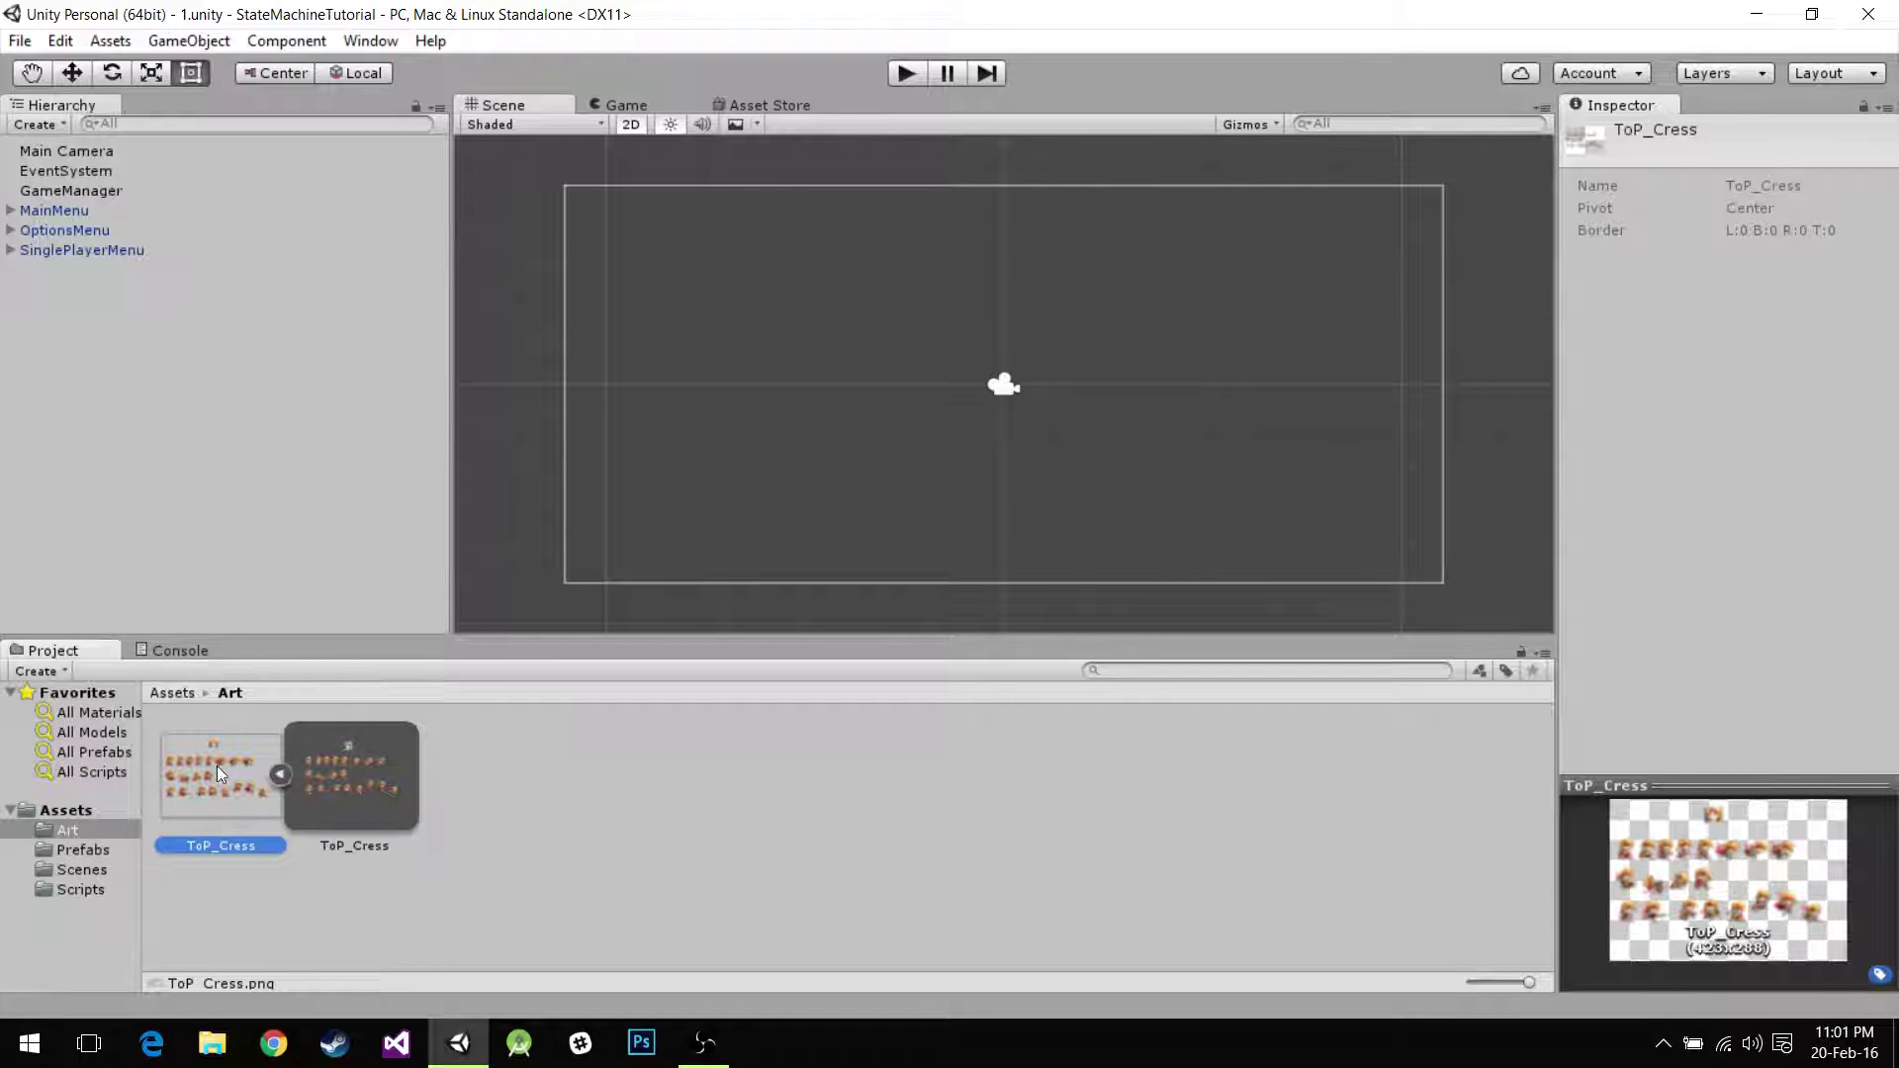
pyautogui.click(1738, 208)
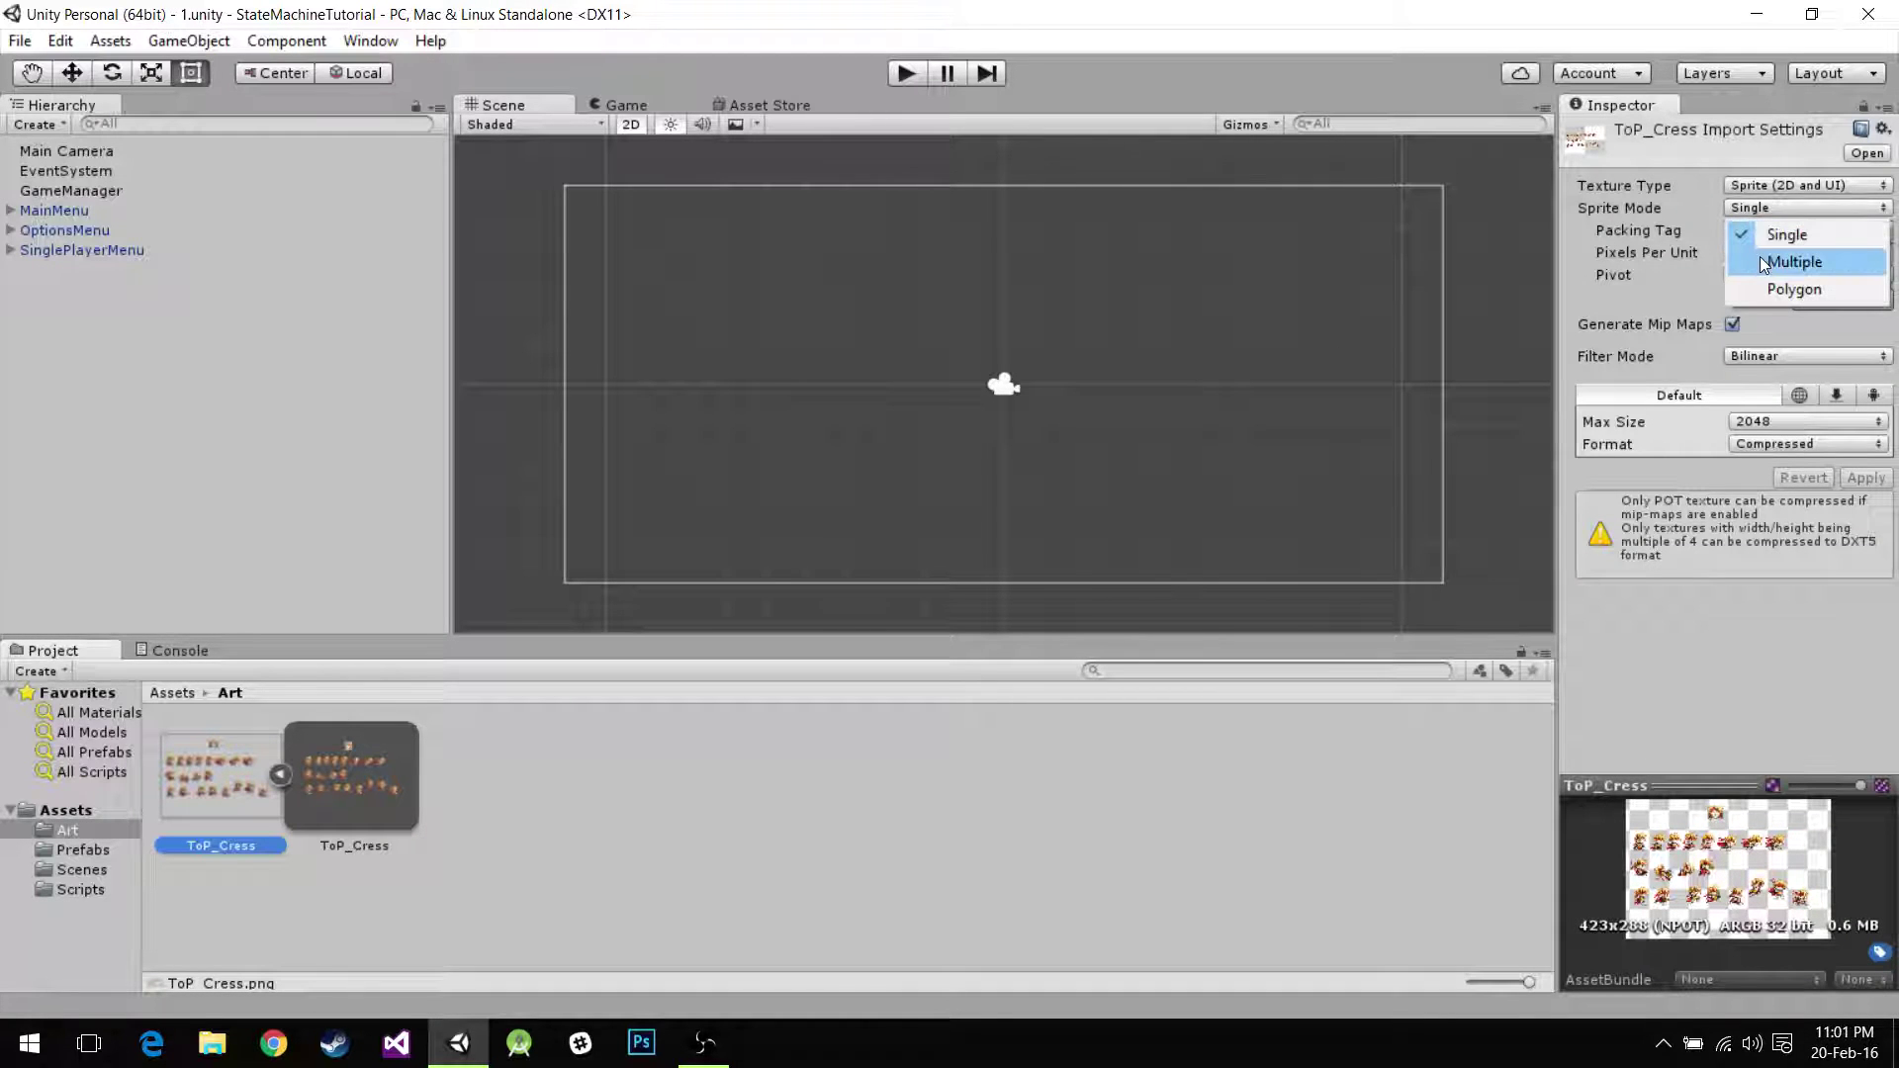
pyautogui.click(1794, 261)
pyautogui.click(1732, 302)
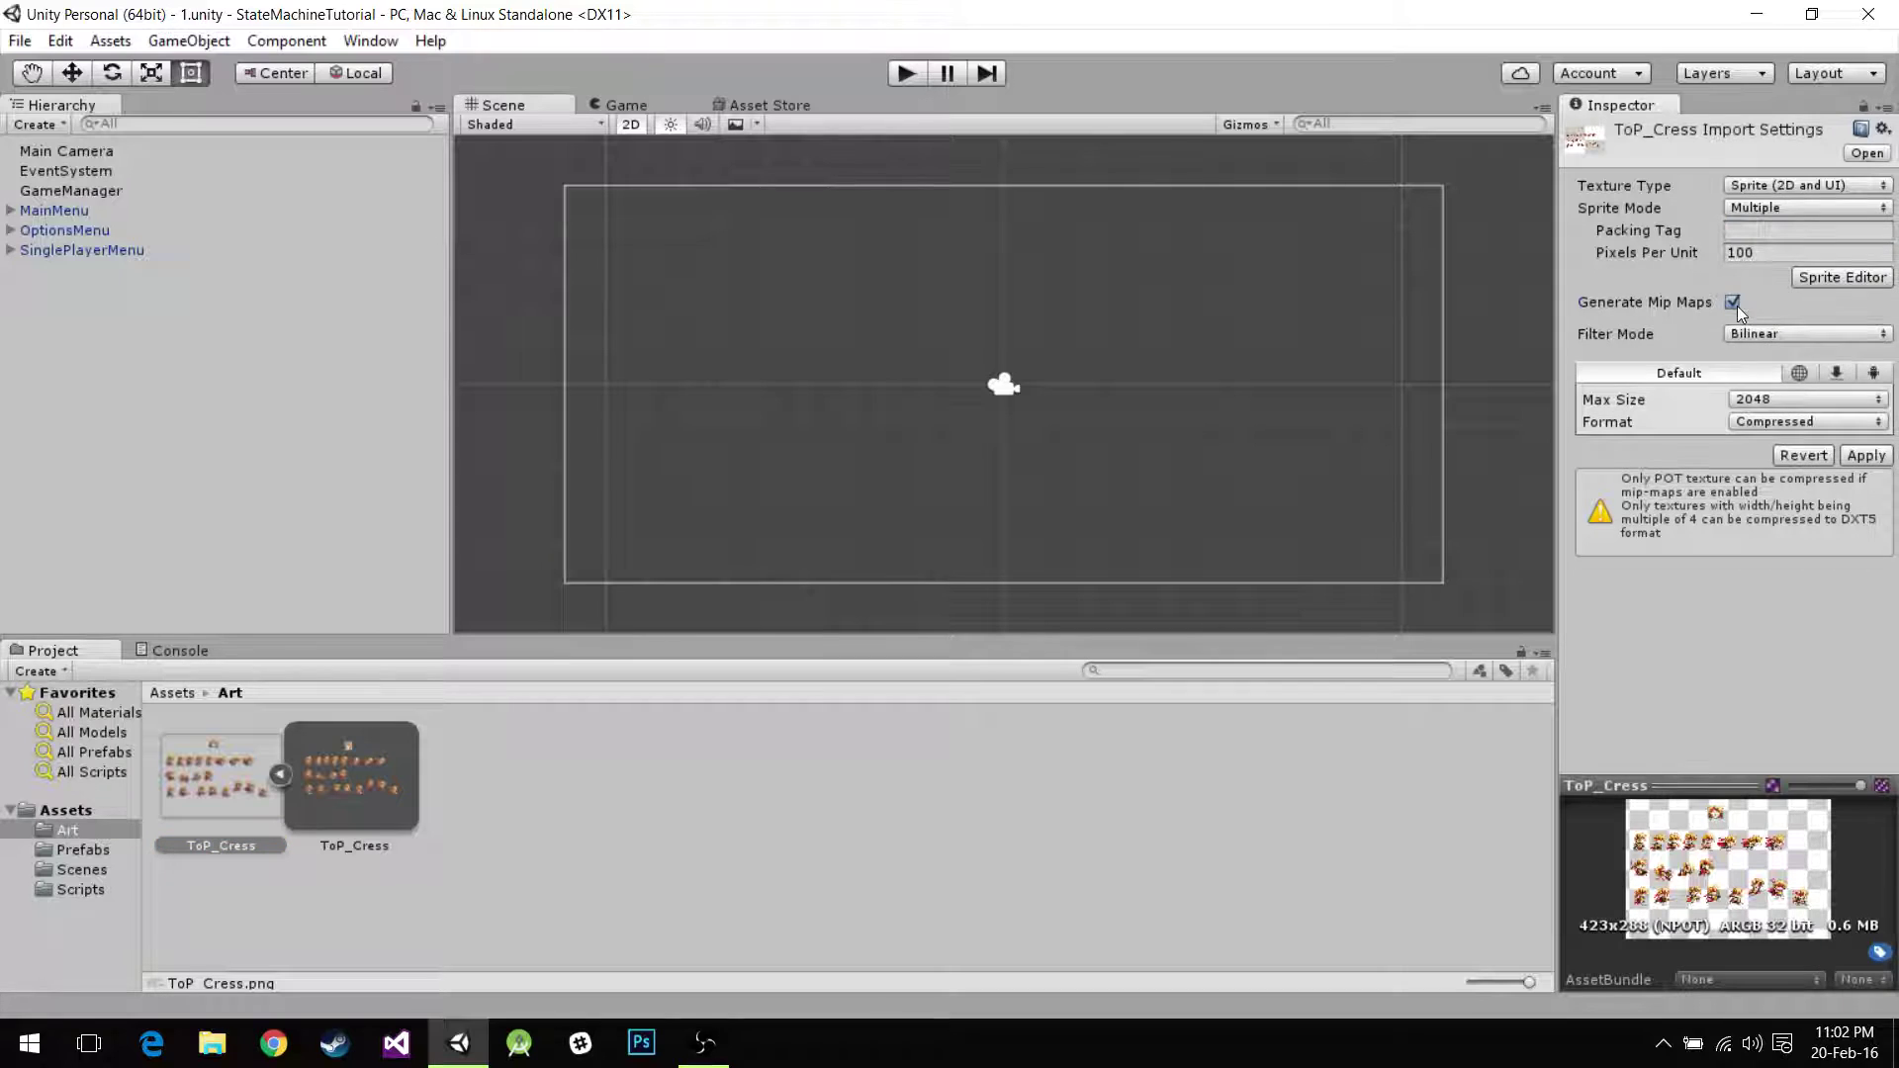
pyautogui.click(1761, 333)
pyautogui.click(1751, 359)
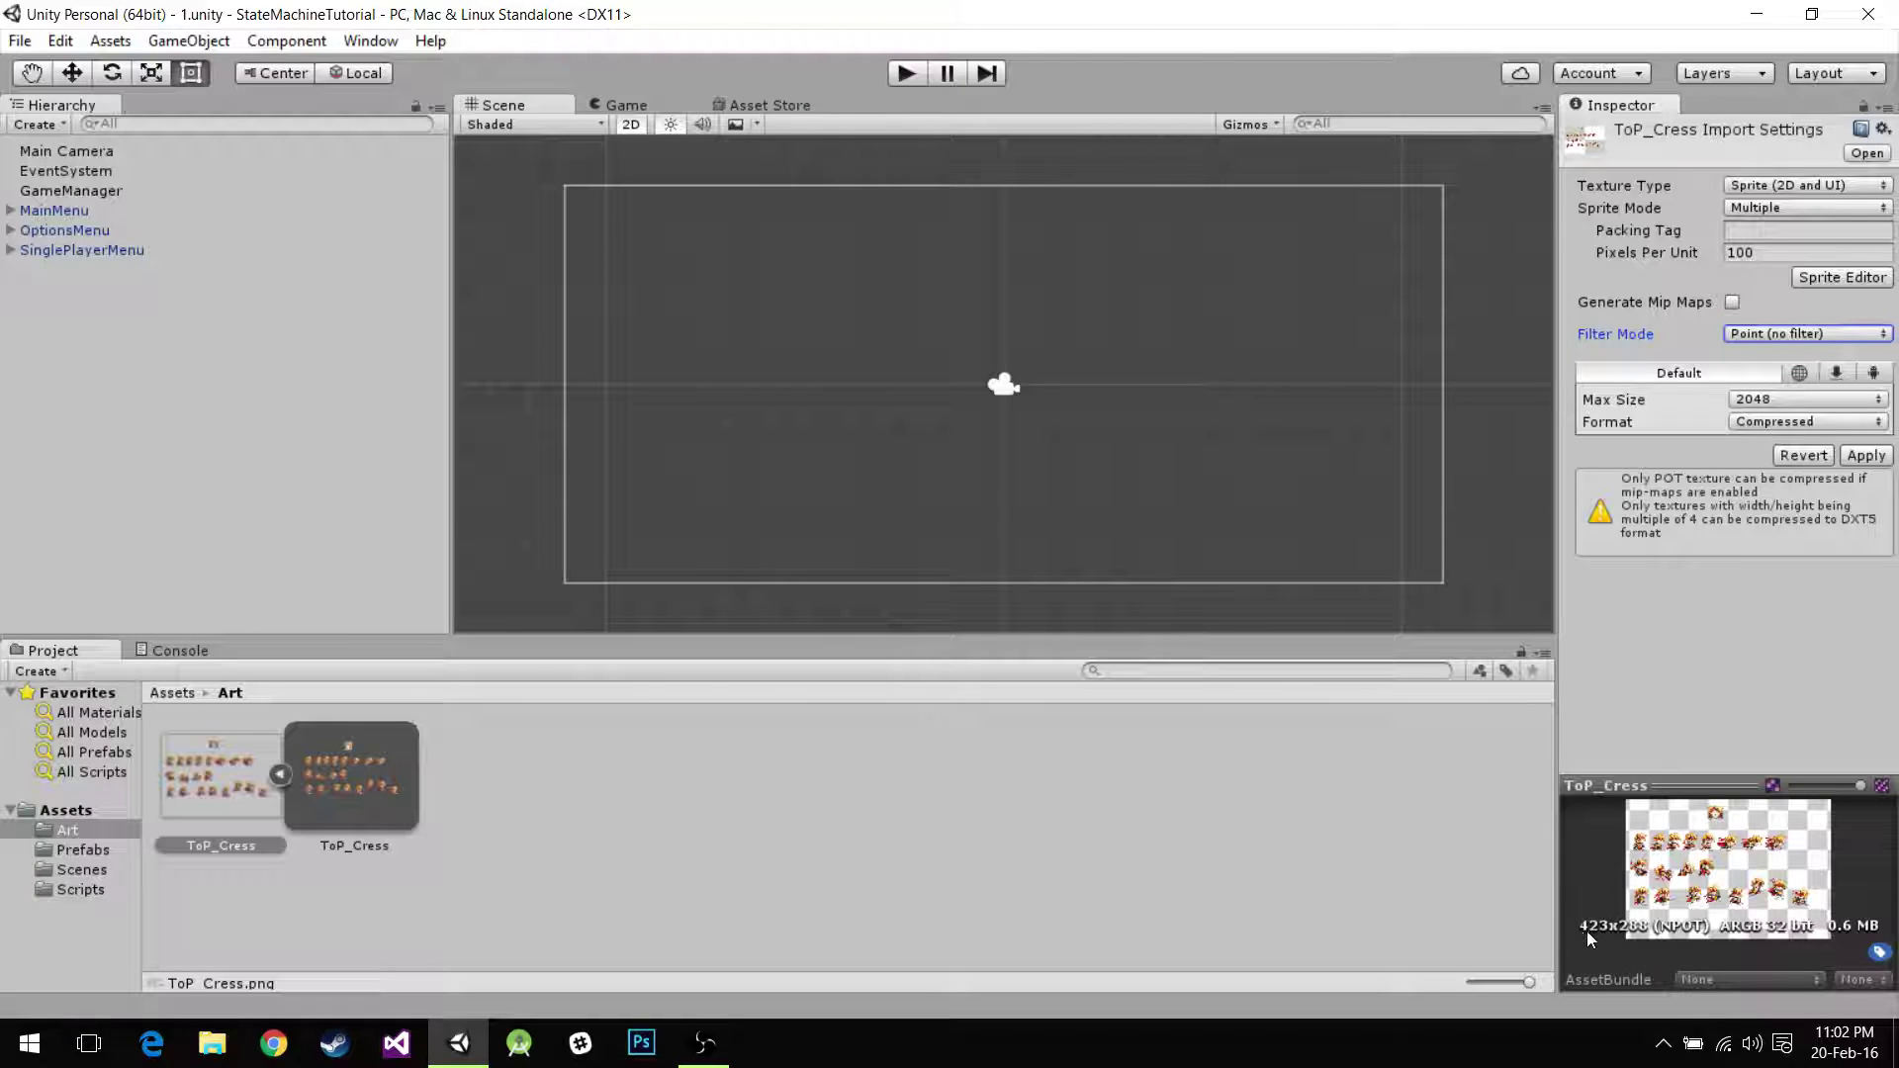
# Set the ToP_Cress texture's max size to 512 and format to Truecolor, and apply the import settings.
pyautogui.click(1776, 404)
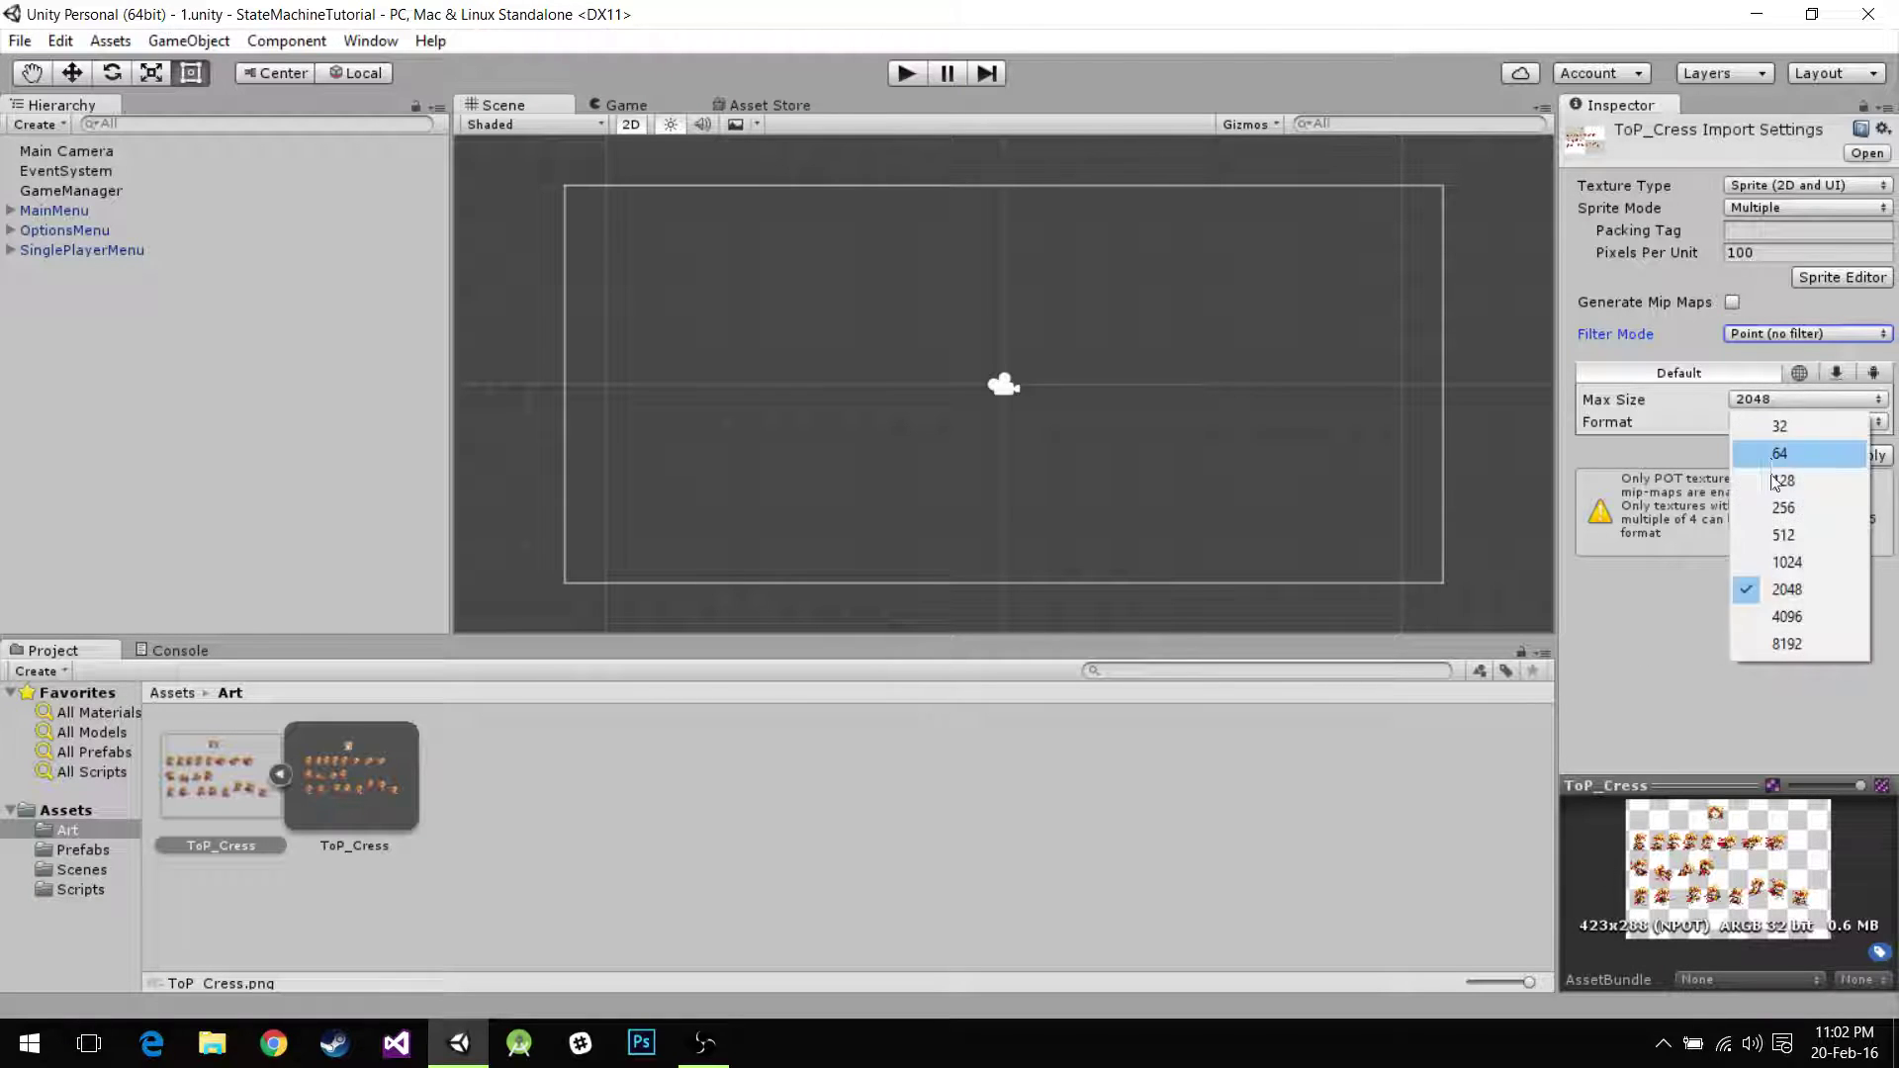
pyautogui.click(1775, 537)
pyautogui.click(1780, 421)
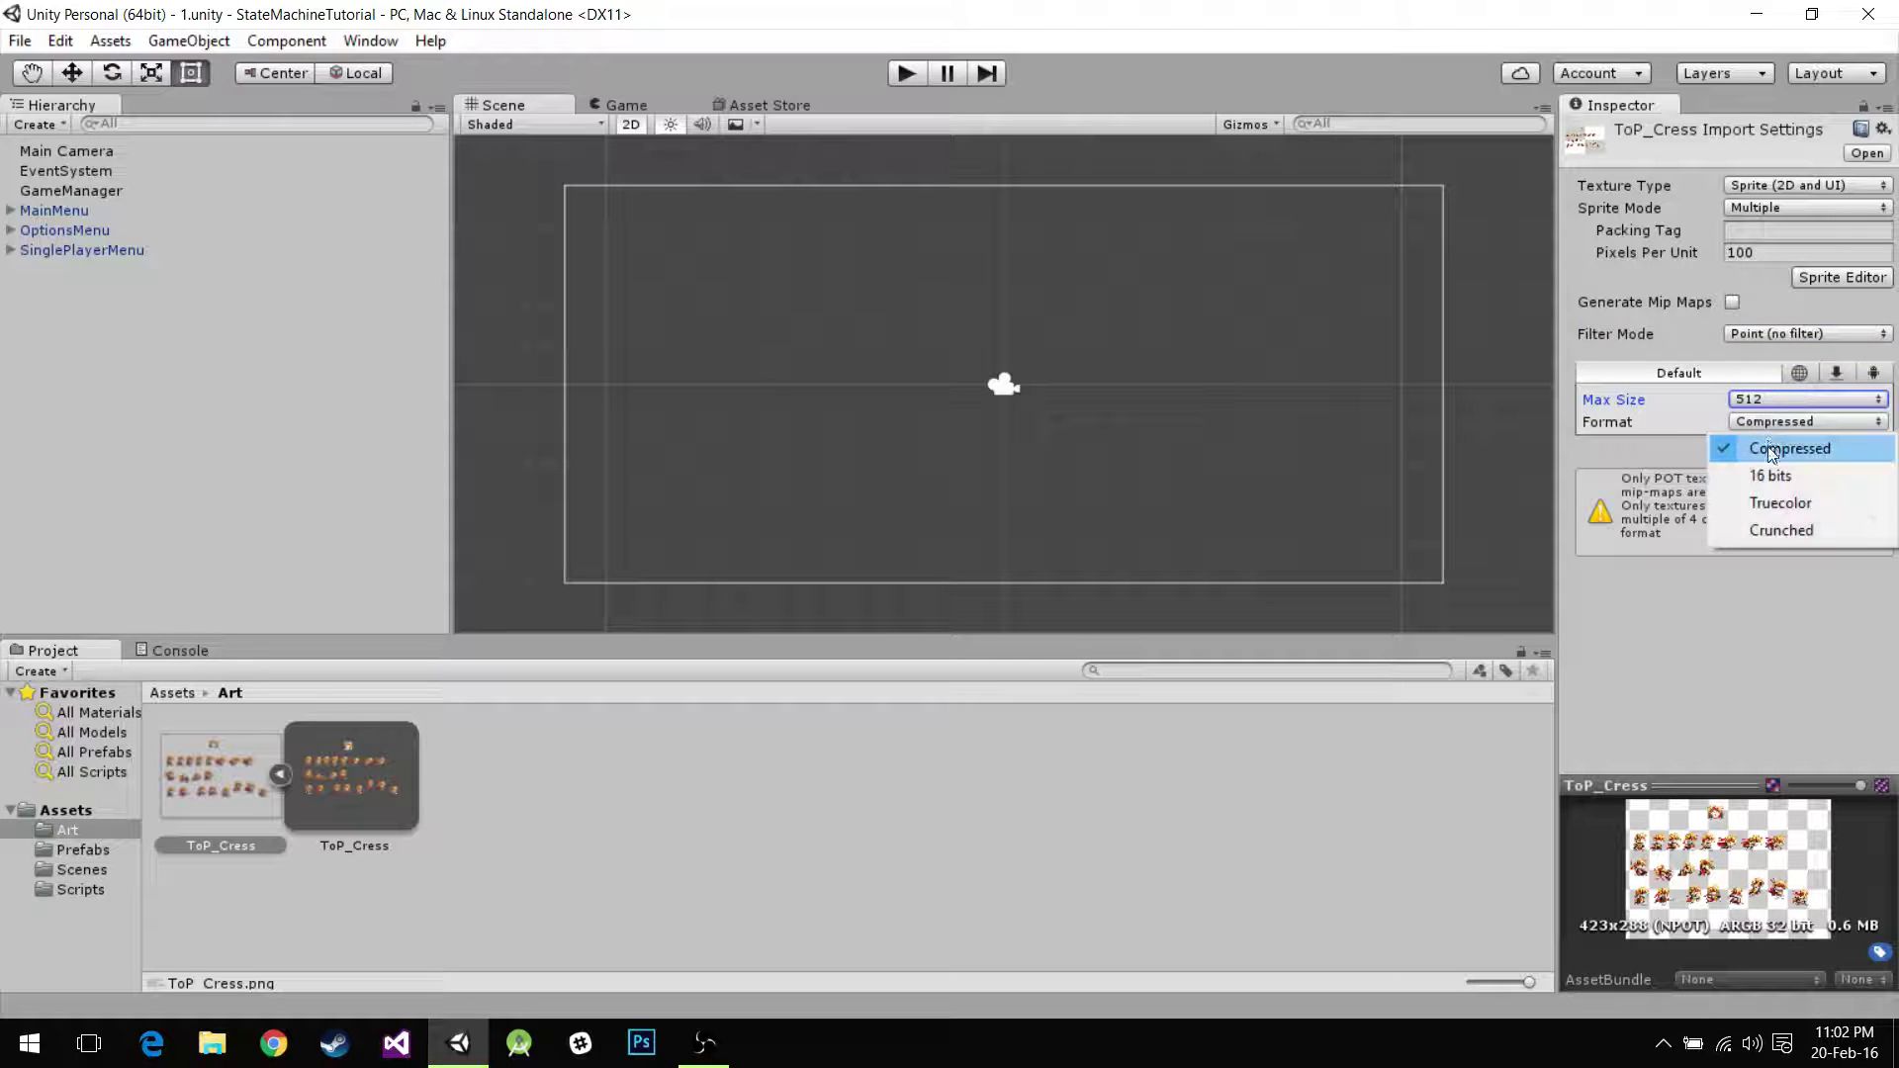
pyautogui.click(1775, 514)
pyautogui.click(1867, 456)
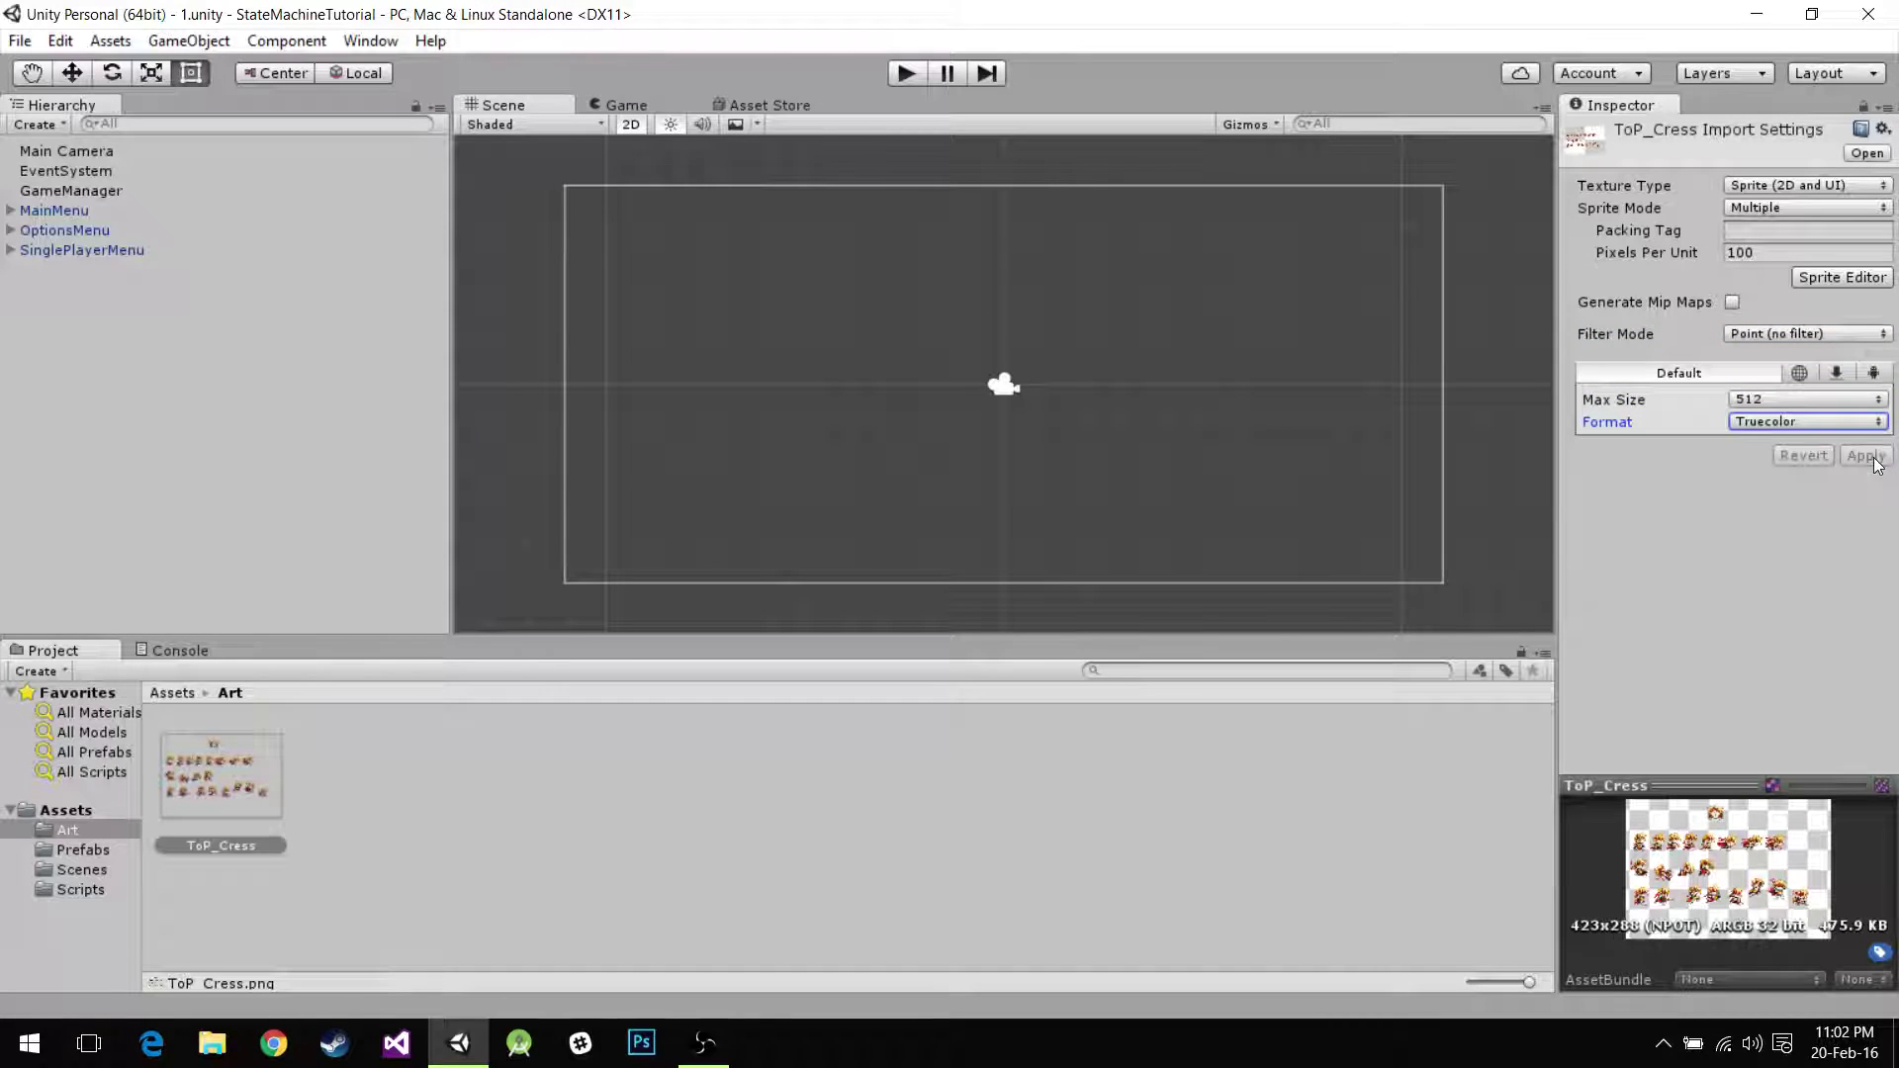
# Slice the ToP_Cress sheet in the Sprite Editor with Automatic type and Center pivot, apply it, and look through the resulting sprites.
pyautogui.click(1844, 278)
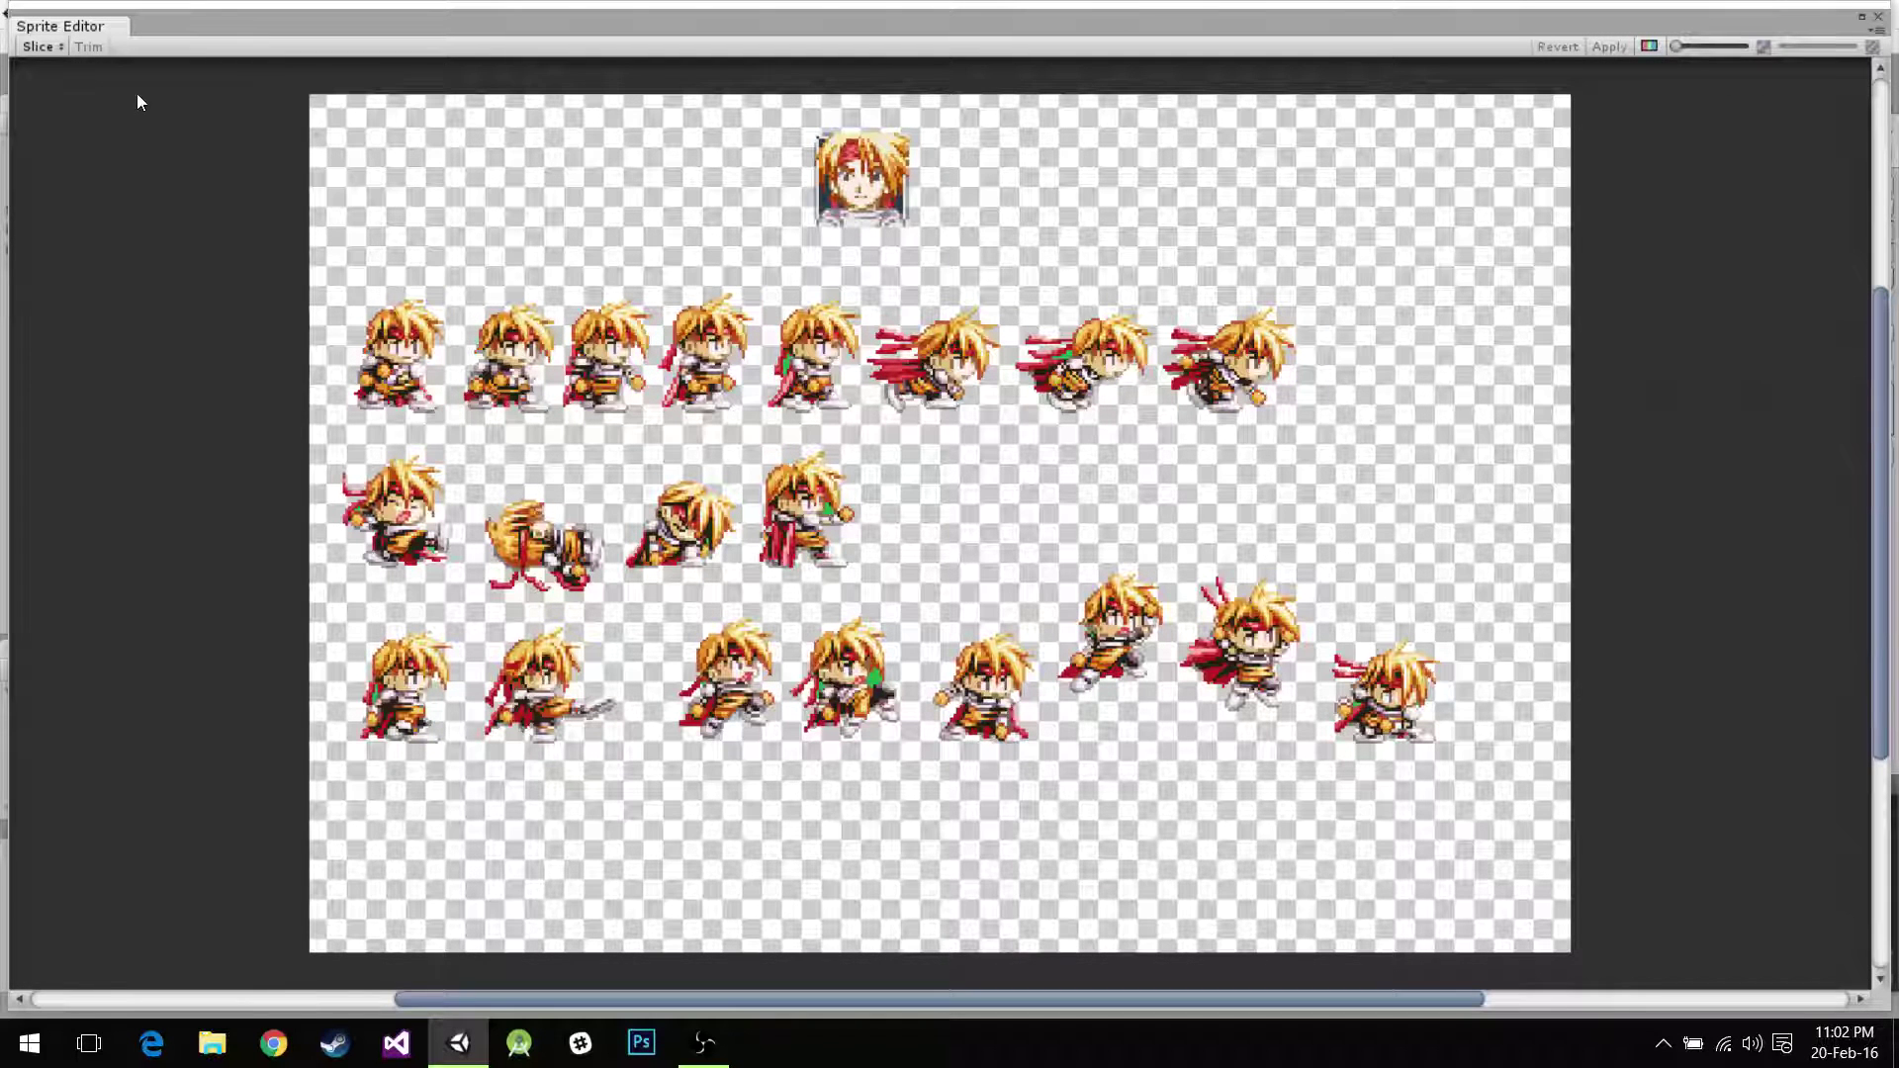
pyautogui.click(39, 46)
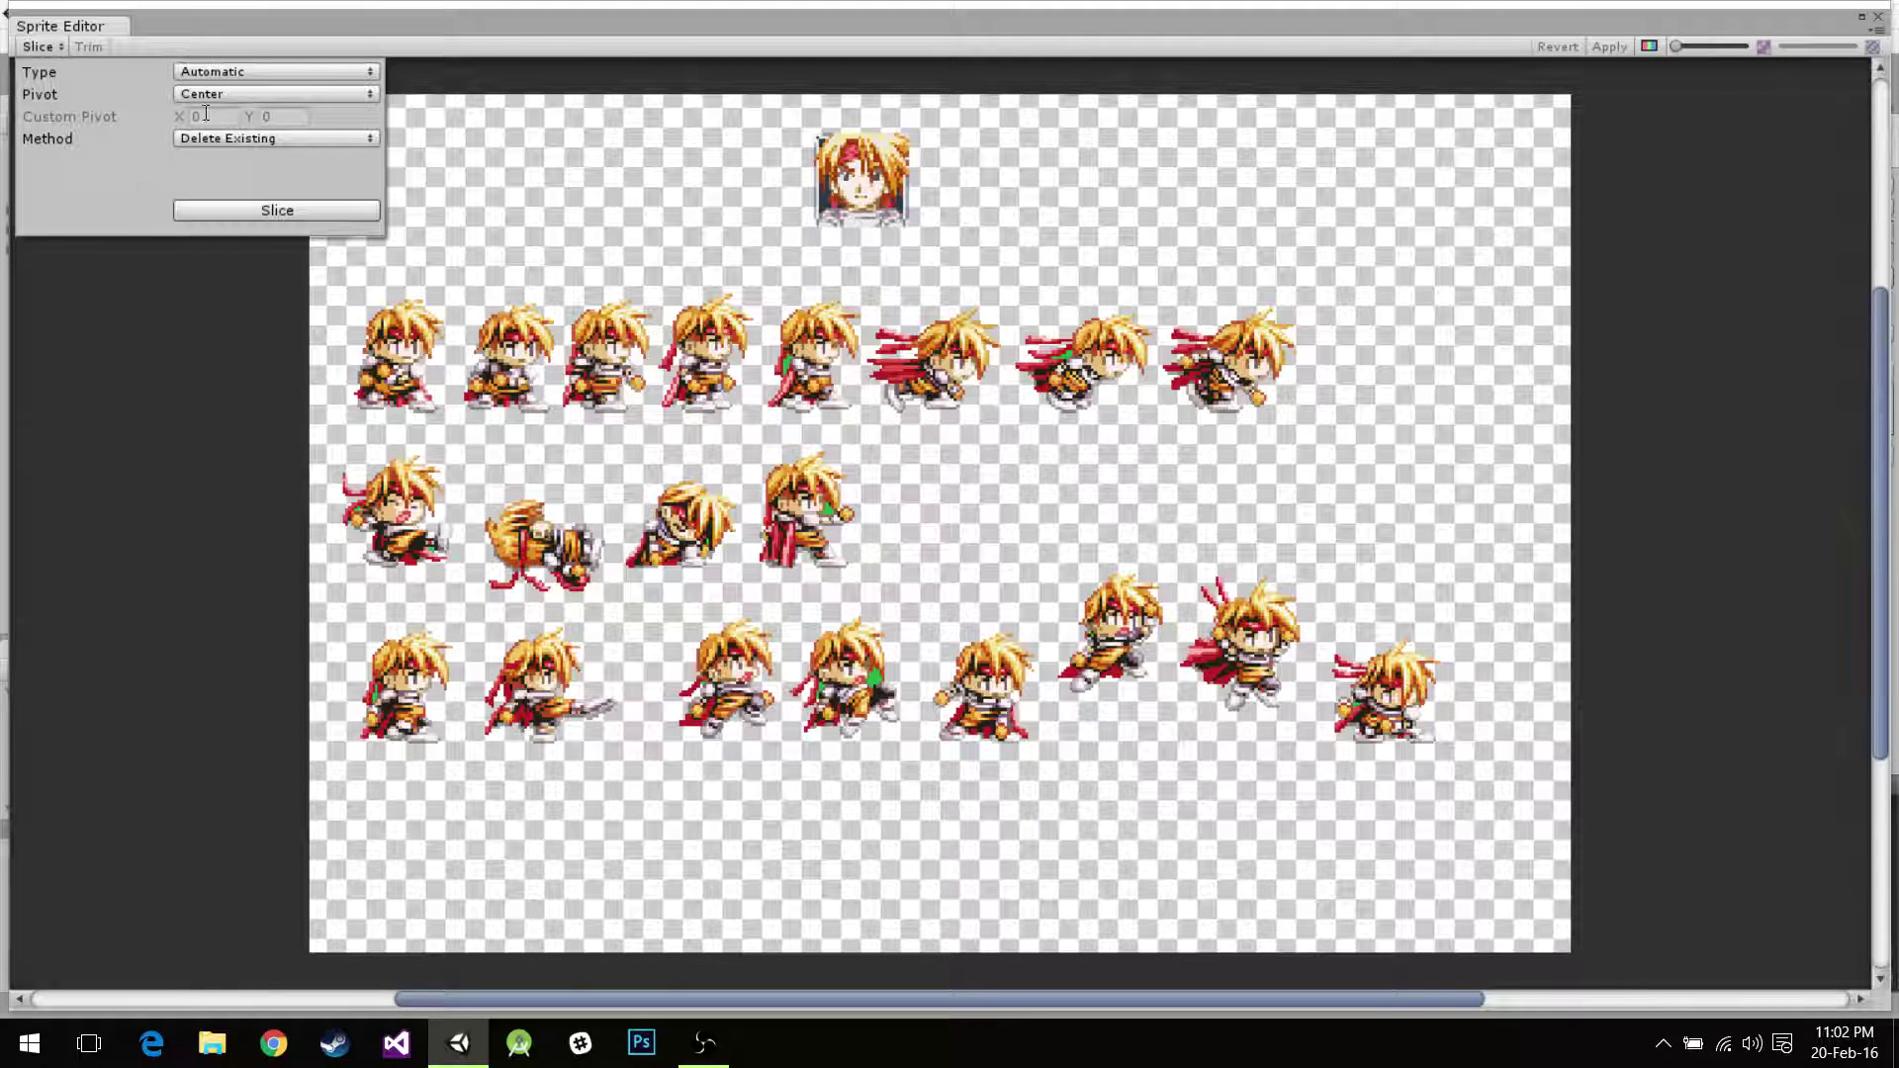
pyautogui.click(276, 210)
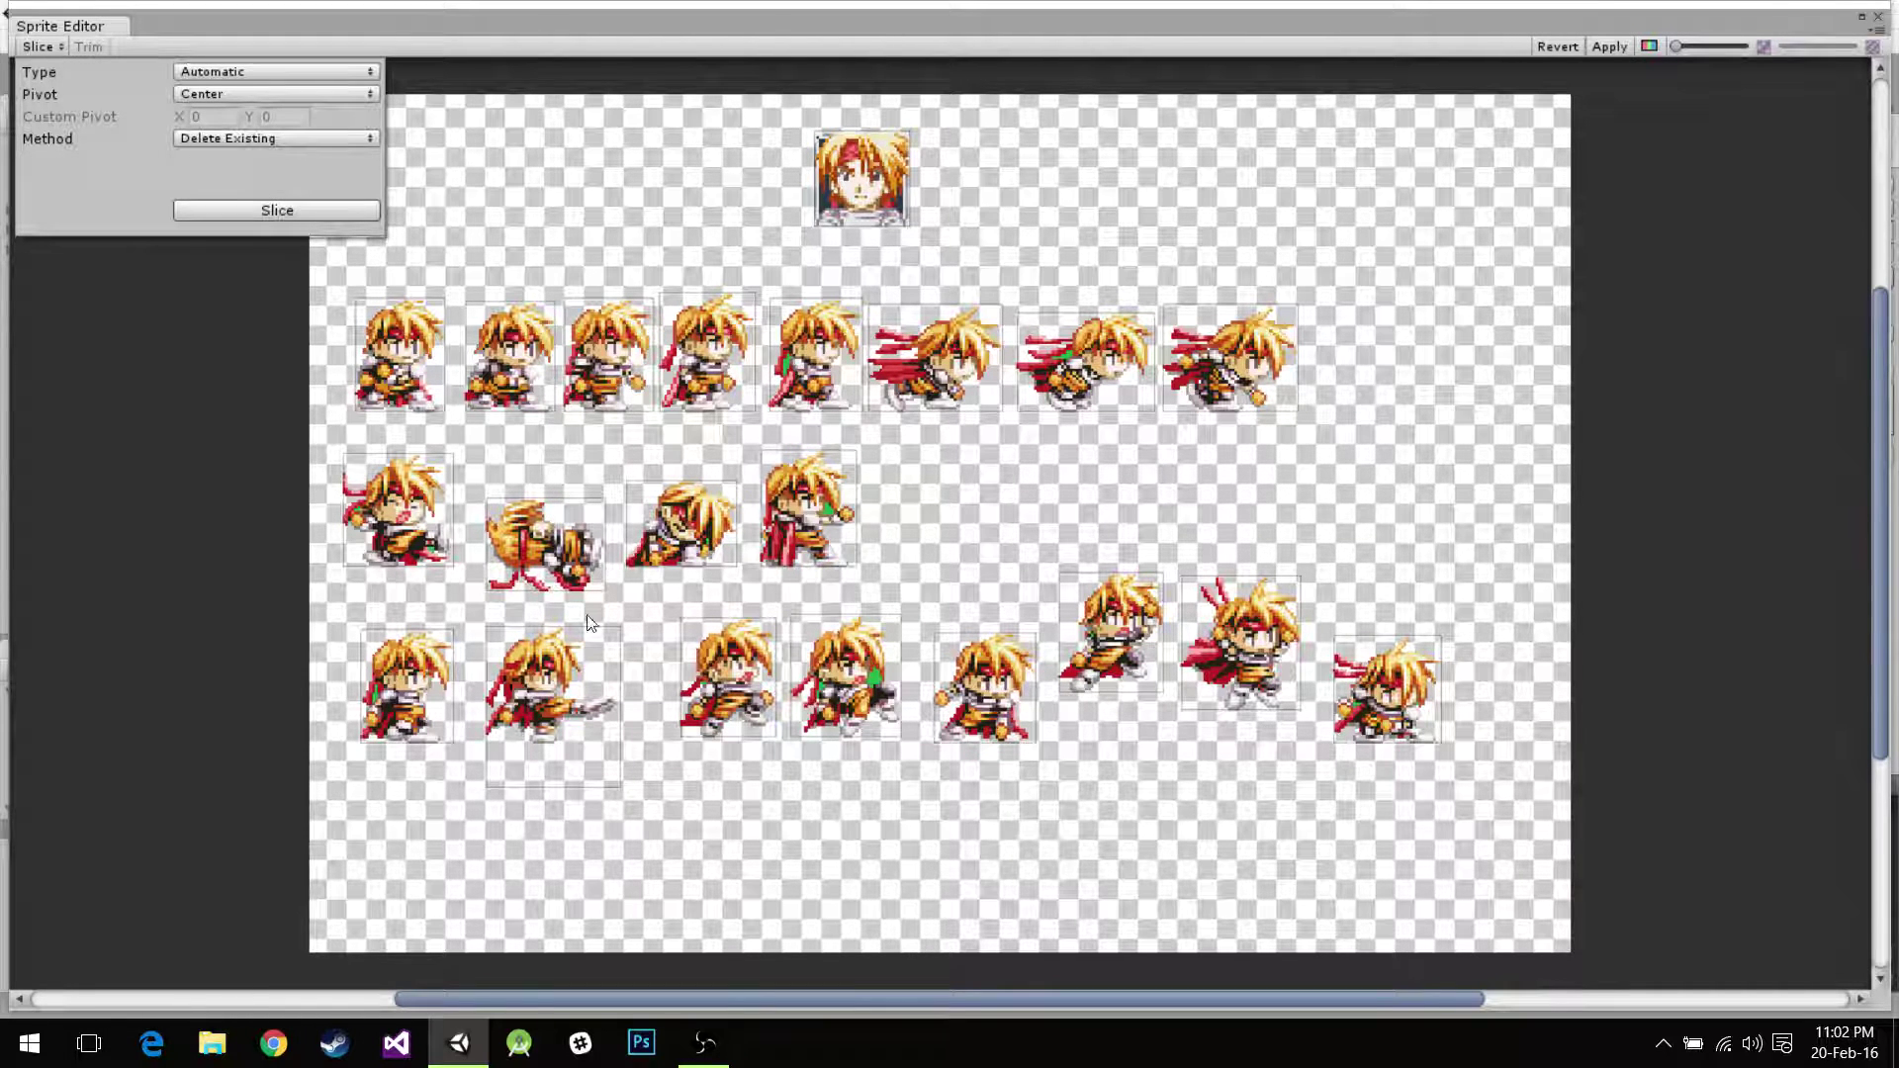
pyautogui.click(1611, 47)
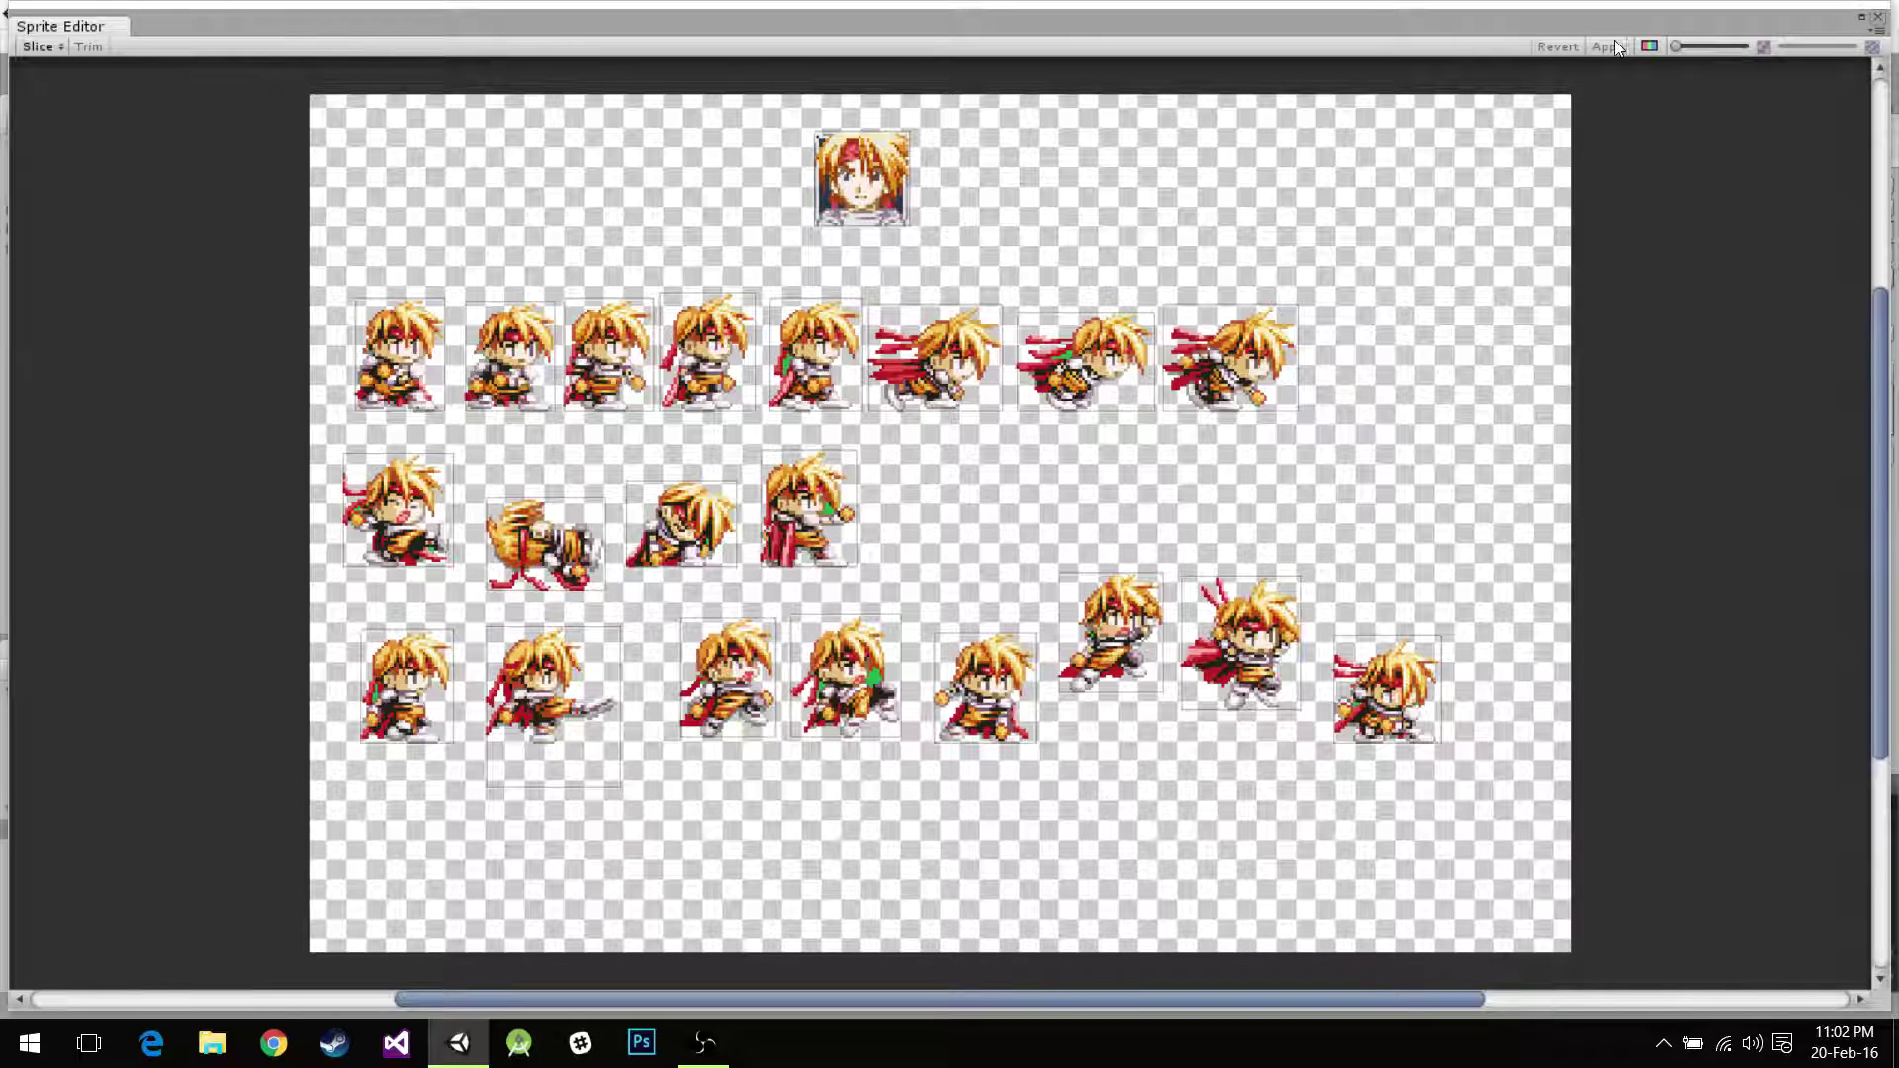
pyautogui.click(1878, 17)
pyautogui.scroll(-3, 682, 829)
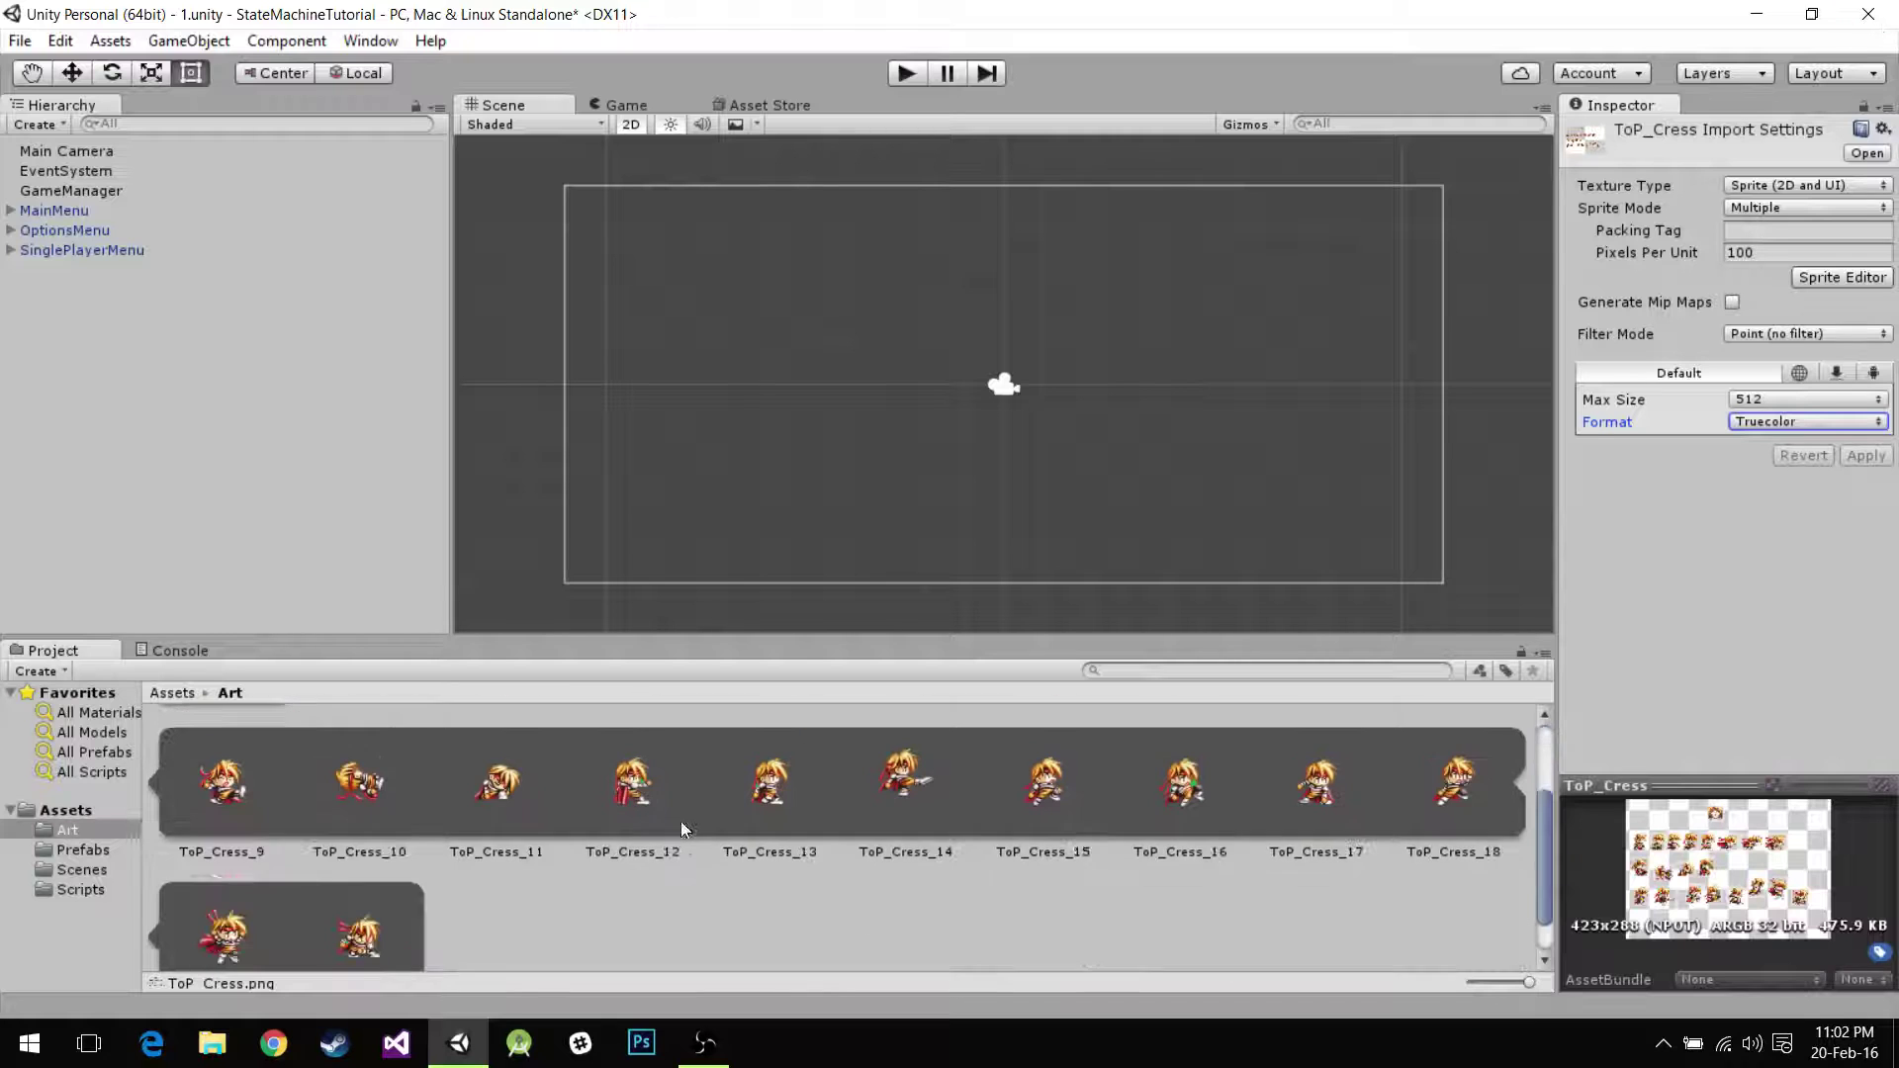
pyautogui.scroll(3, 1076, 911)
pyautogui.scroll(-5, 957, 859)
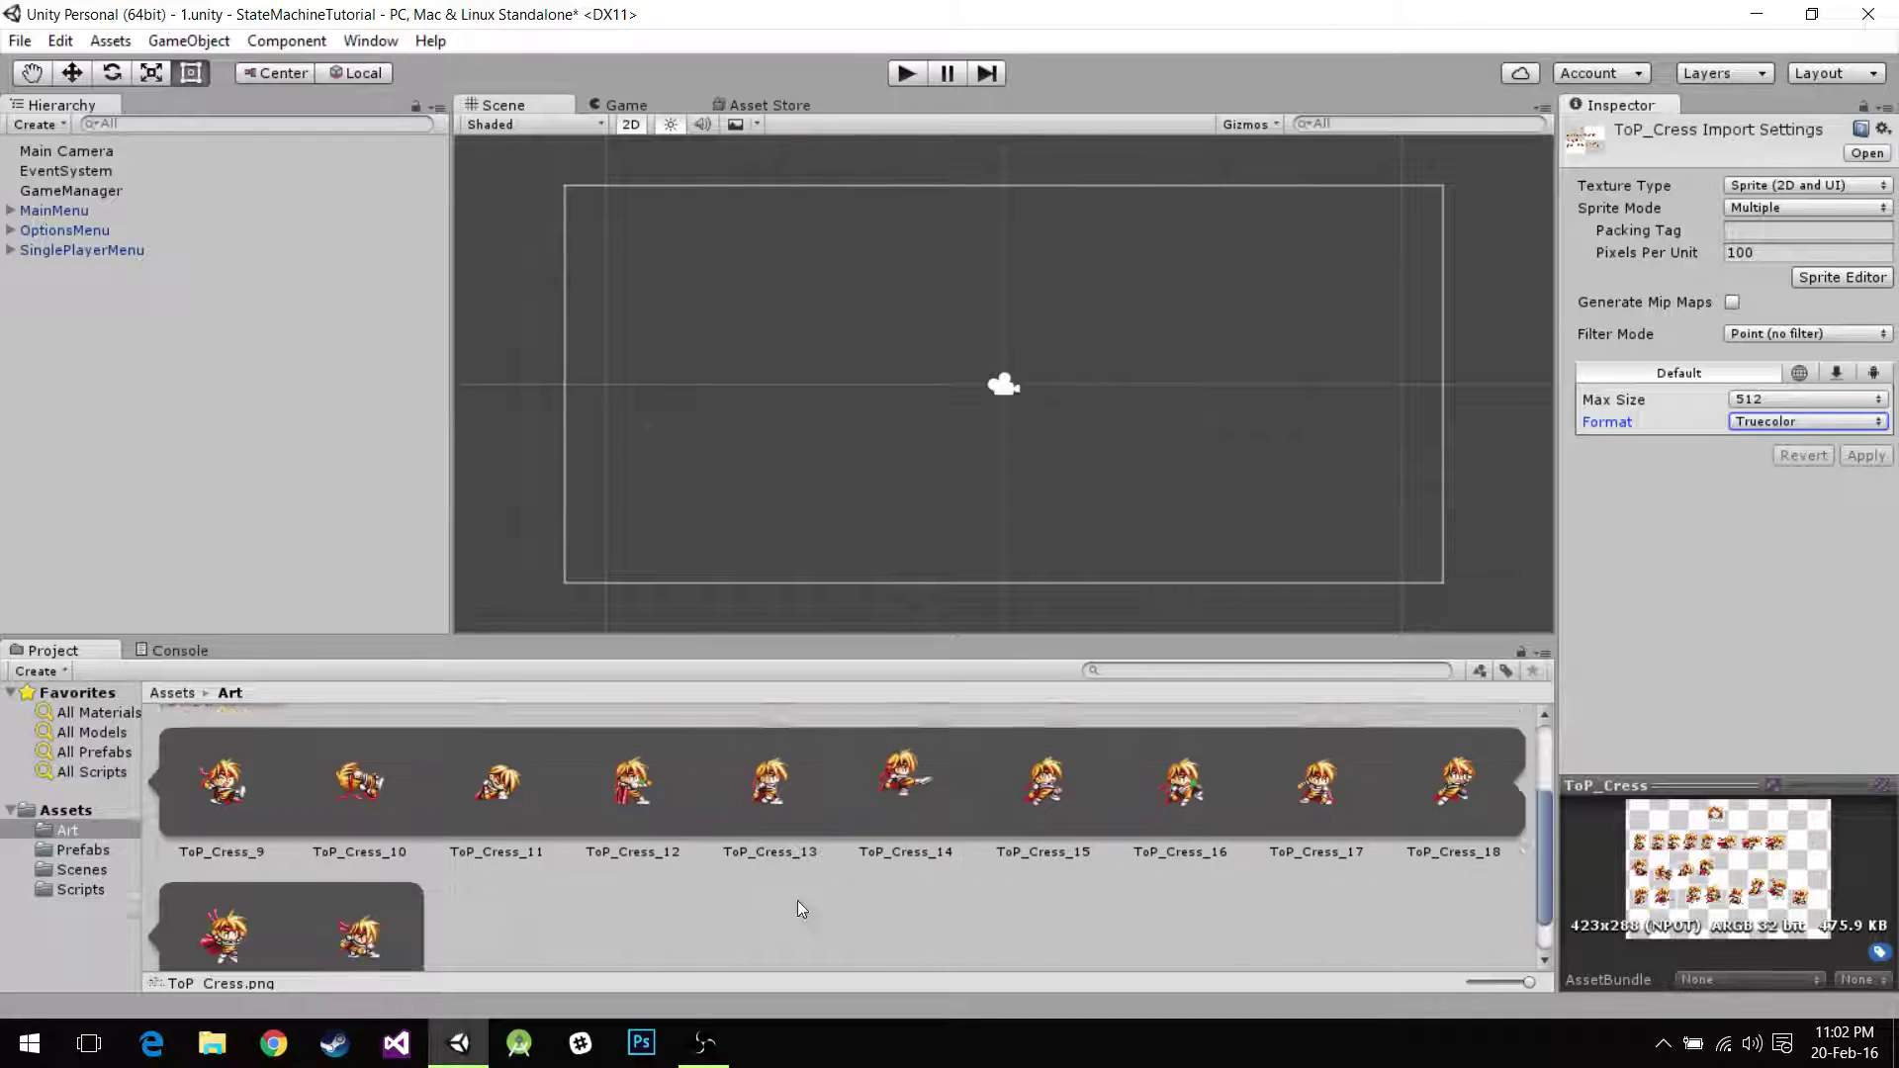
pyautogui.scroll(6, 655, 859)
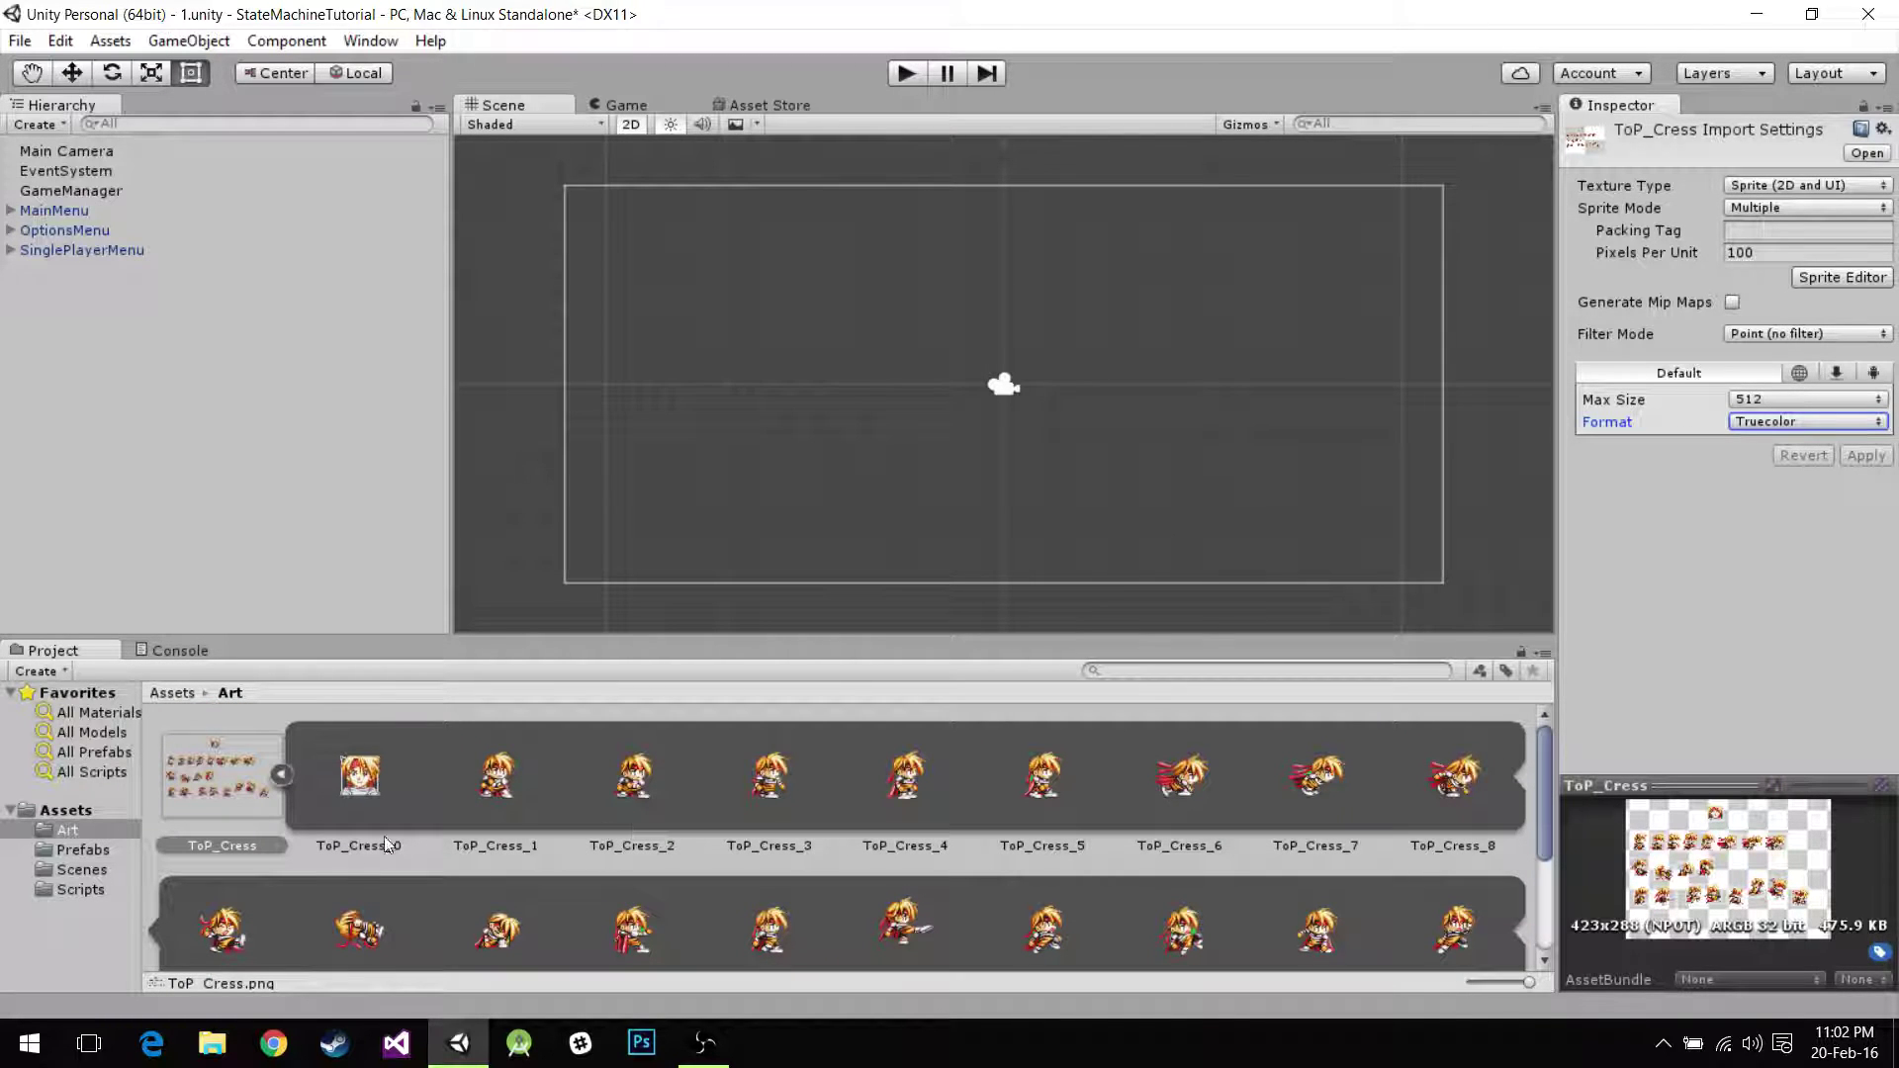
# Create an empty game object in the scene and name it MainCharacter.
pyautogui.rightClick(146, 342)
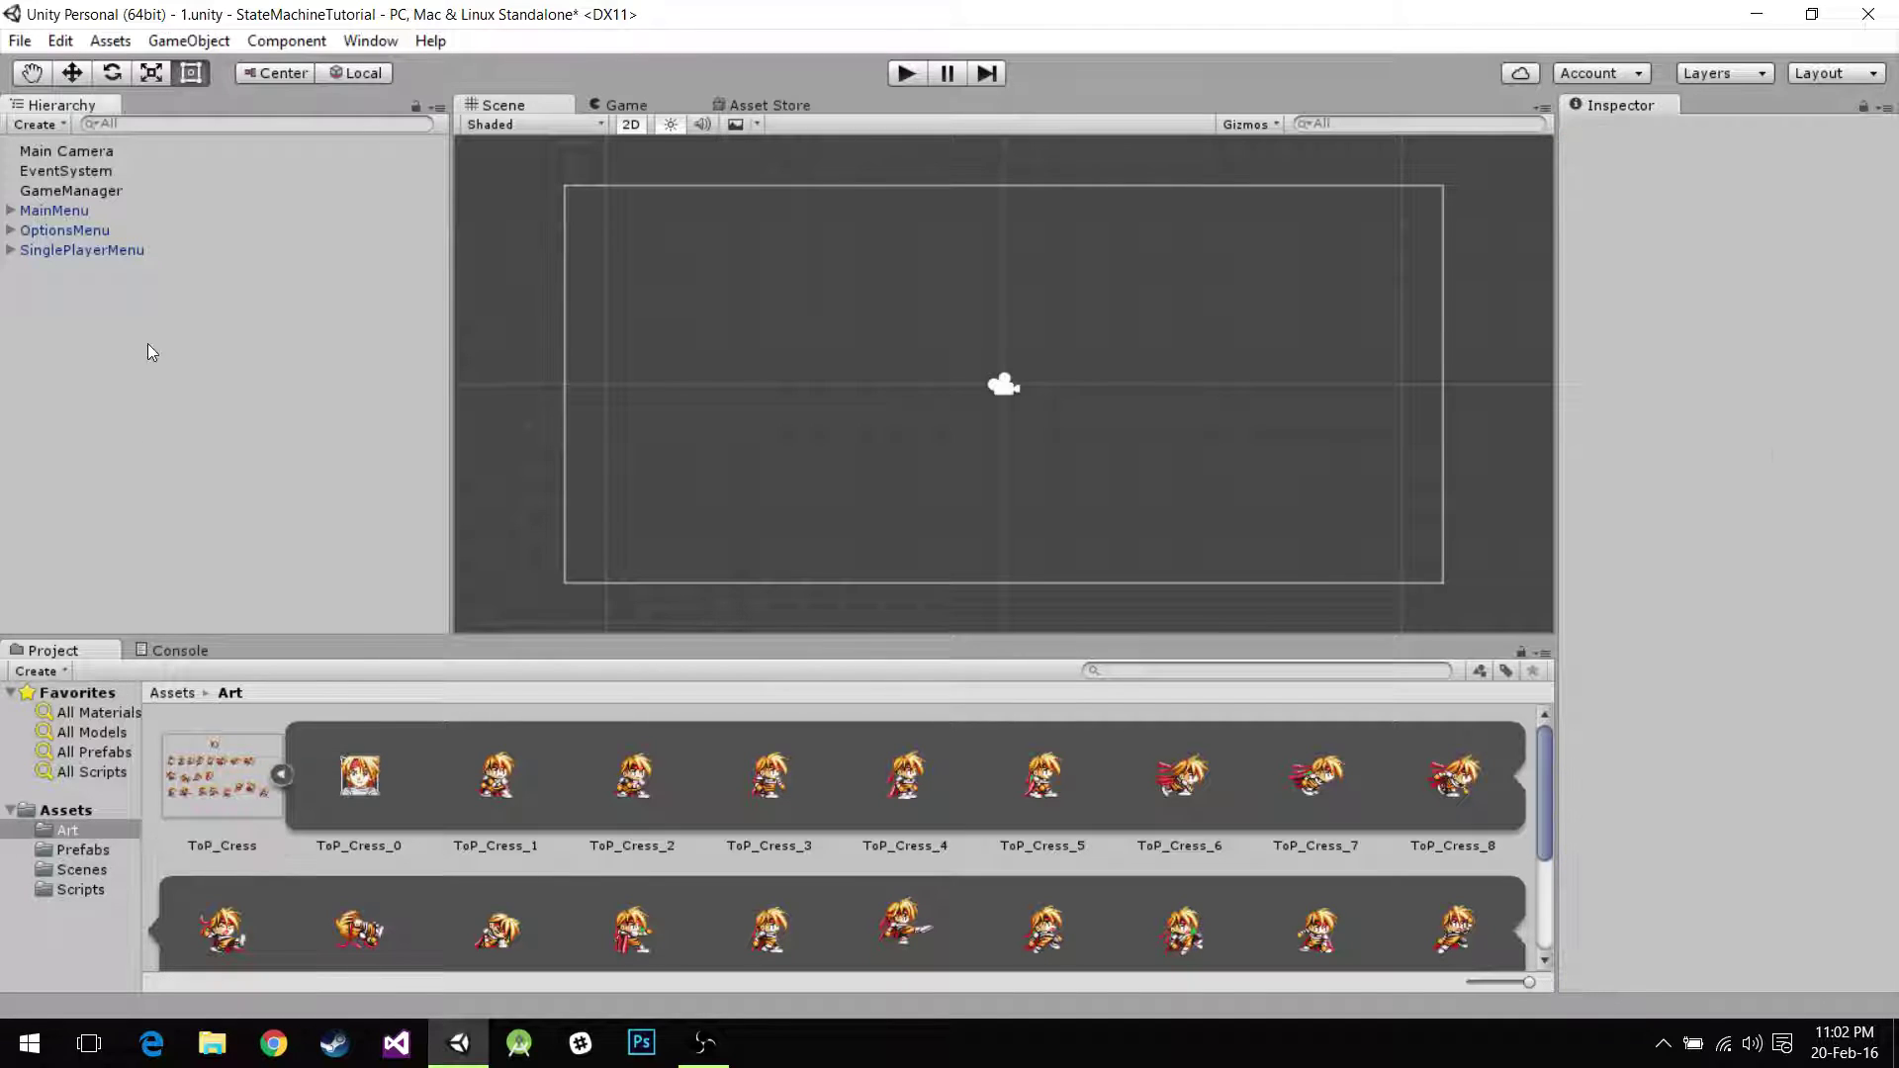
pyautogui.click(262, 549)
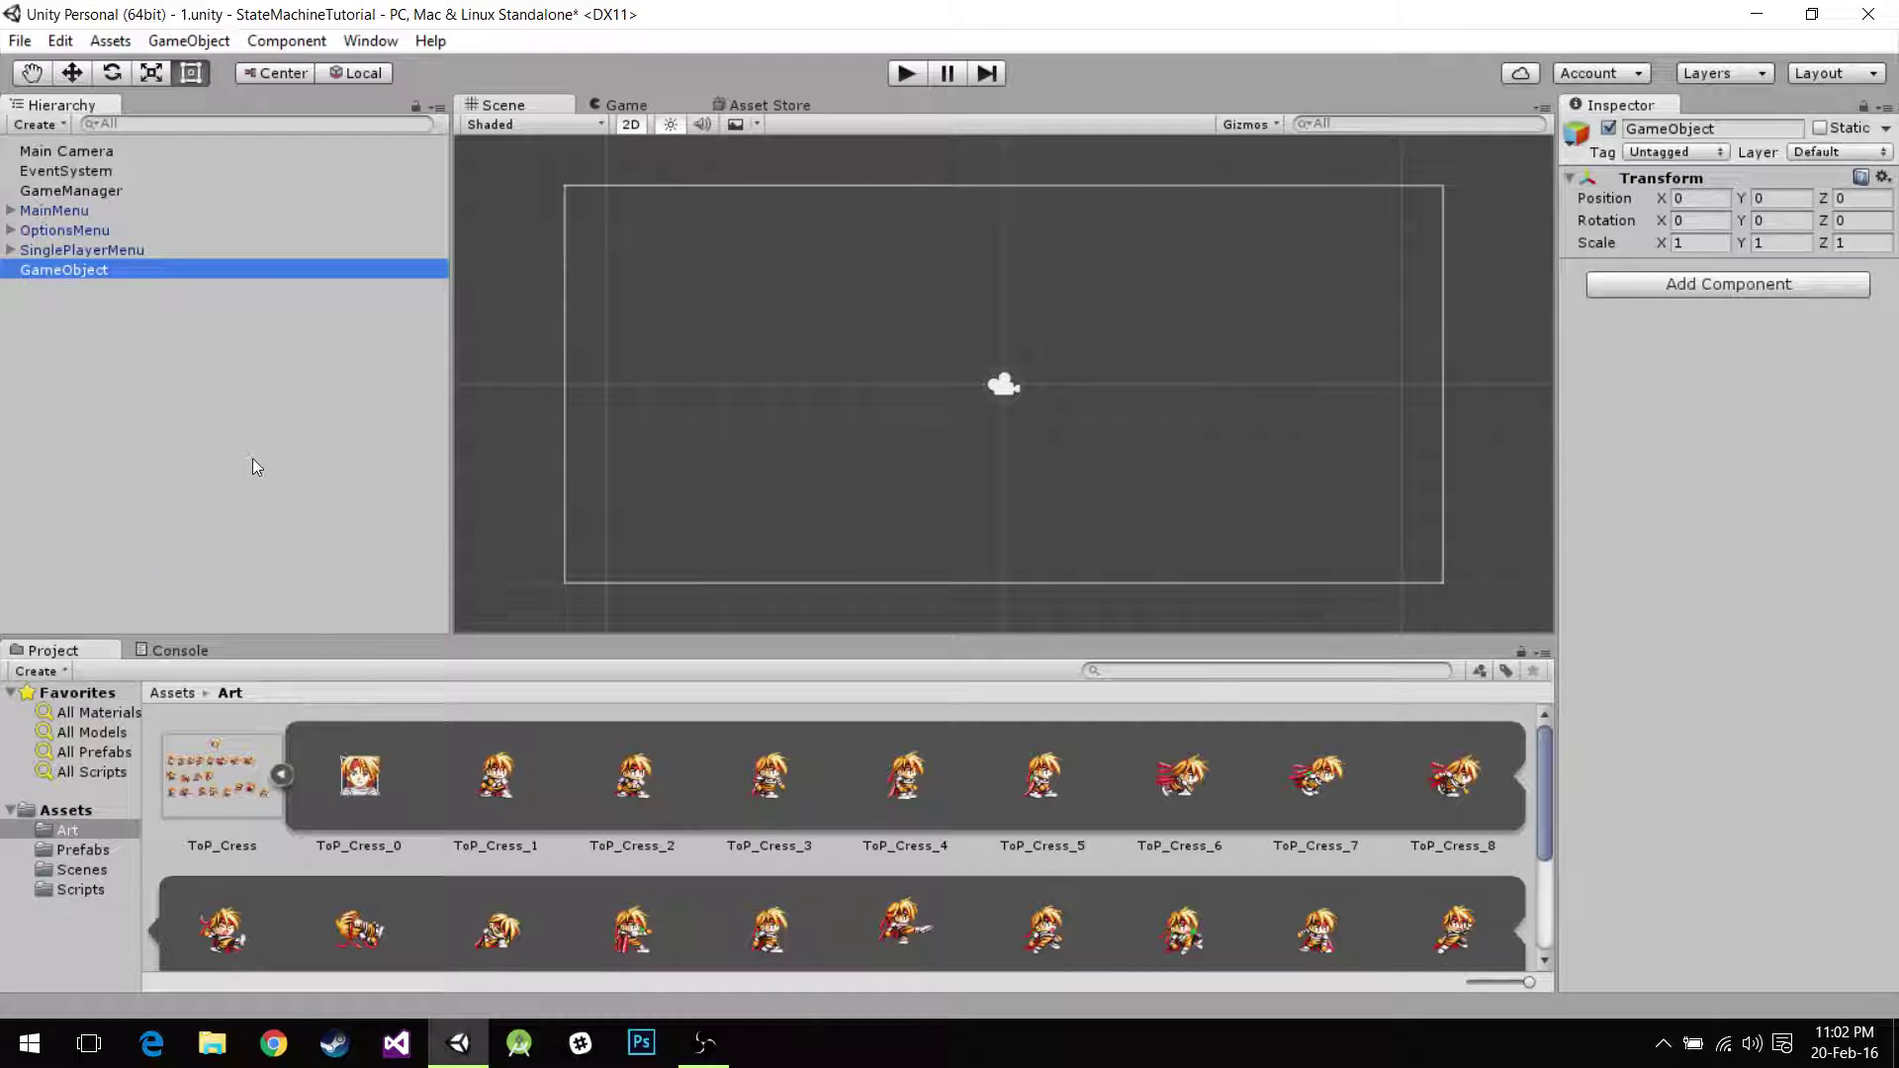
pyautogui.press('F2')
pyautogui.write('C')
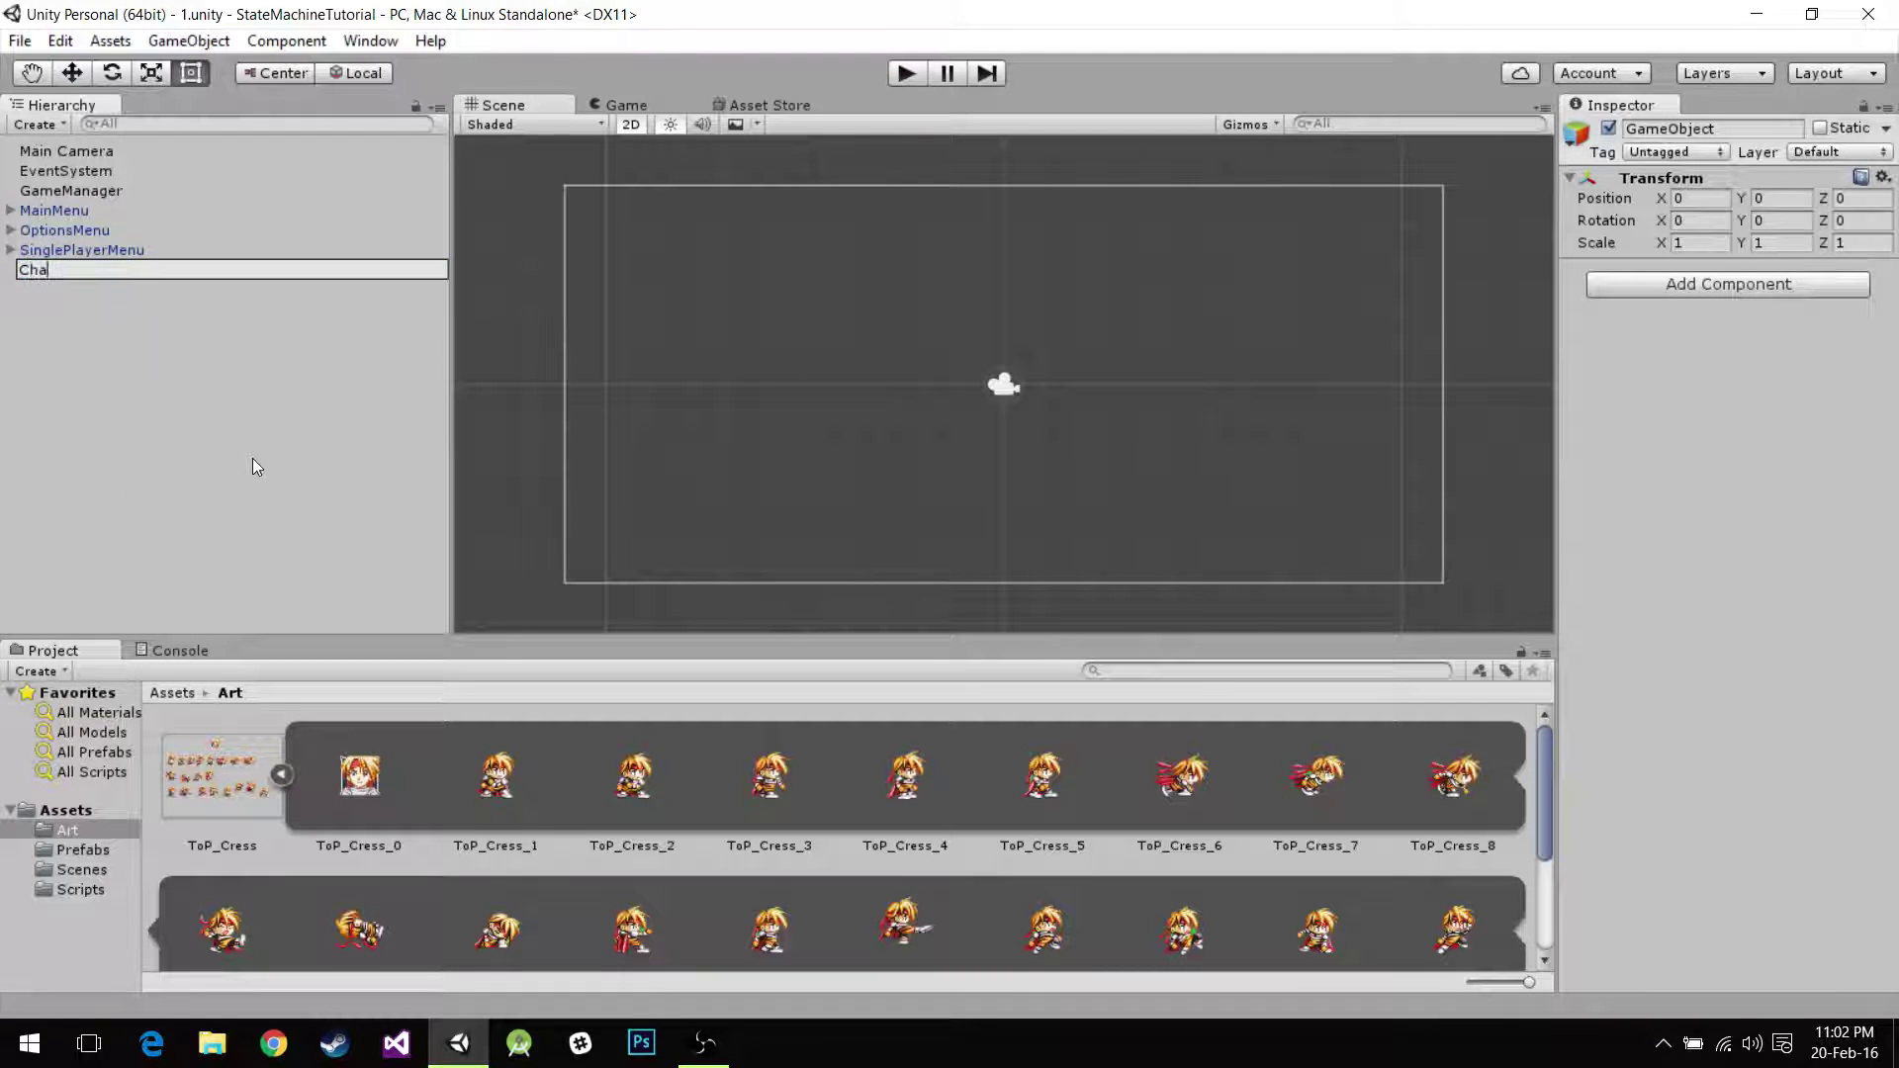
pyautogui.press('BackSpace')
pyautogui.write('MainCharacter')
pyautogui.press('Return')
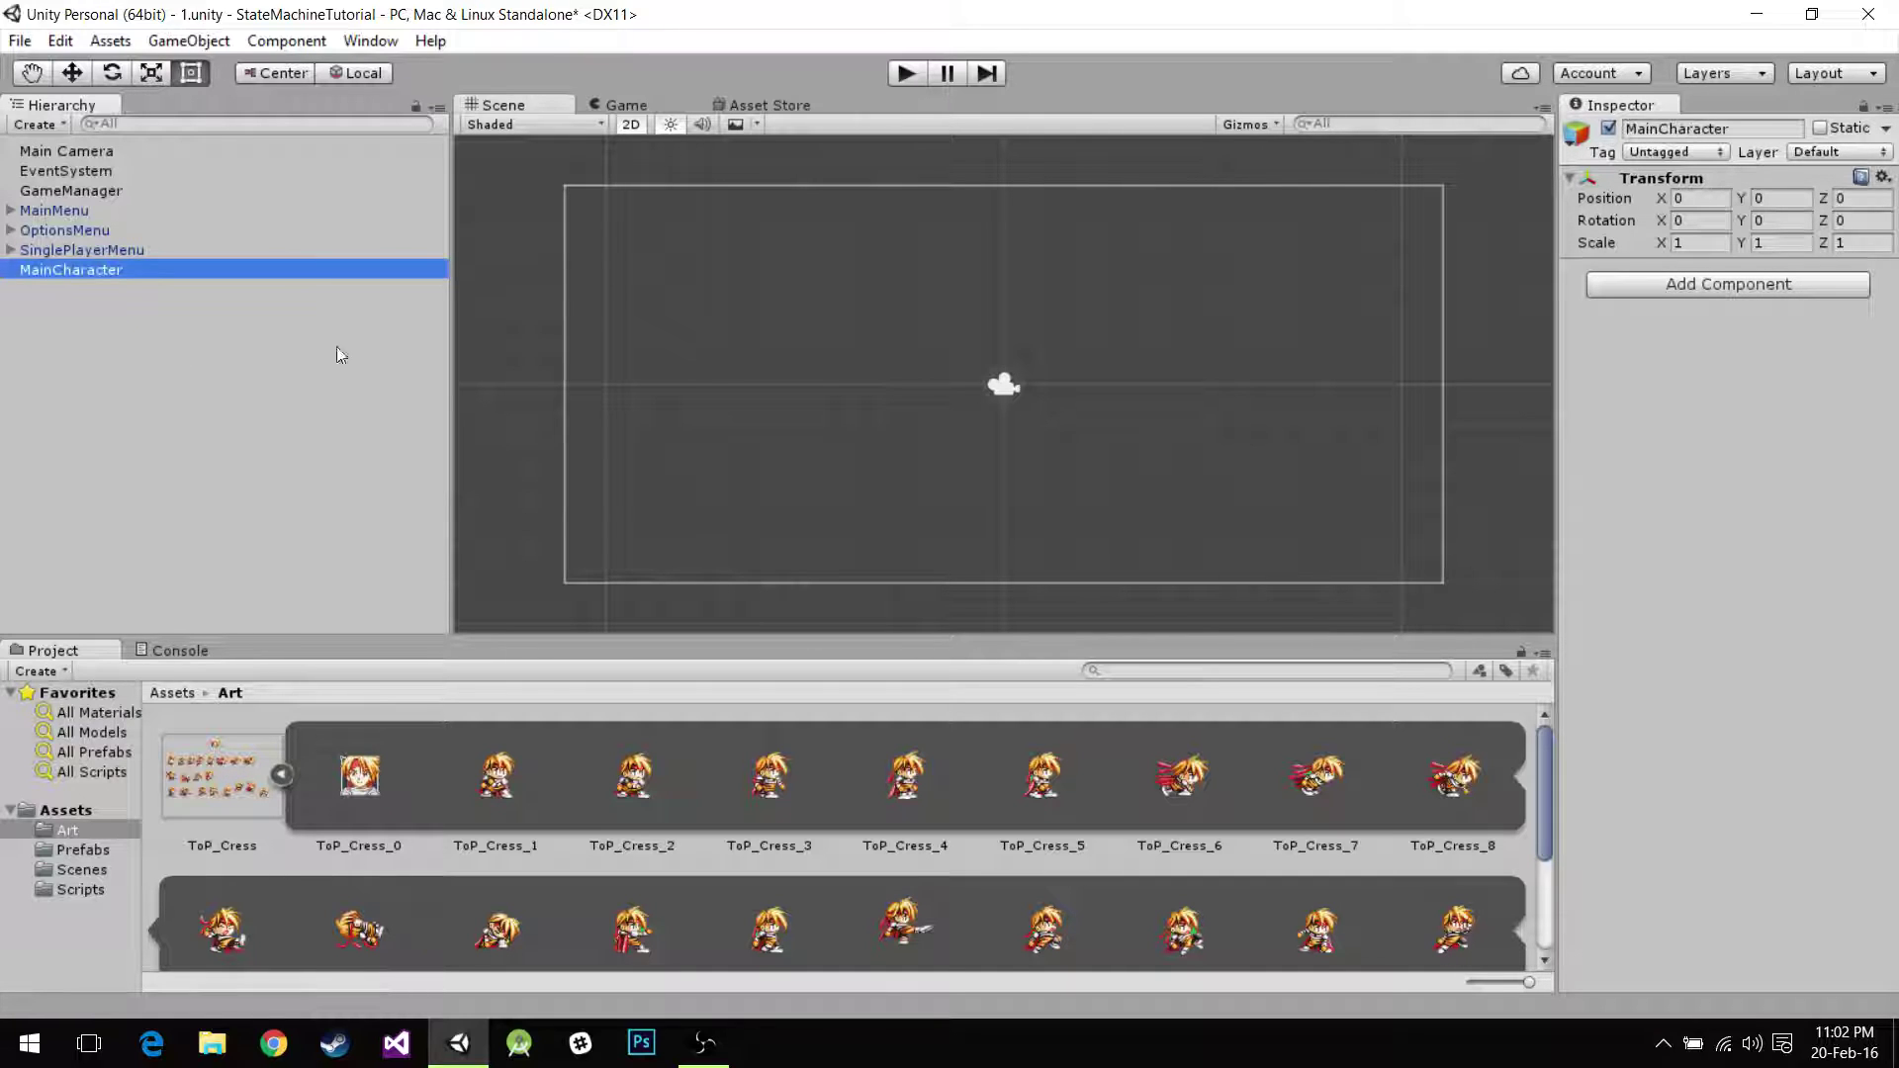
# Add a Sprite Renderer to MainCharacter, assign ToP_Cress_1 as its sprite, and frame the character in the scene.
pyautogui.doubleClick(234, 261)
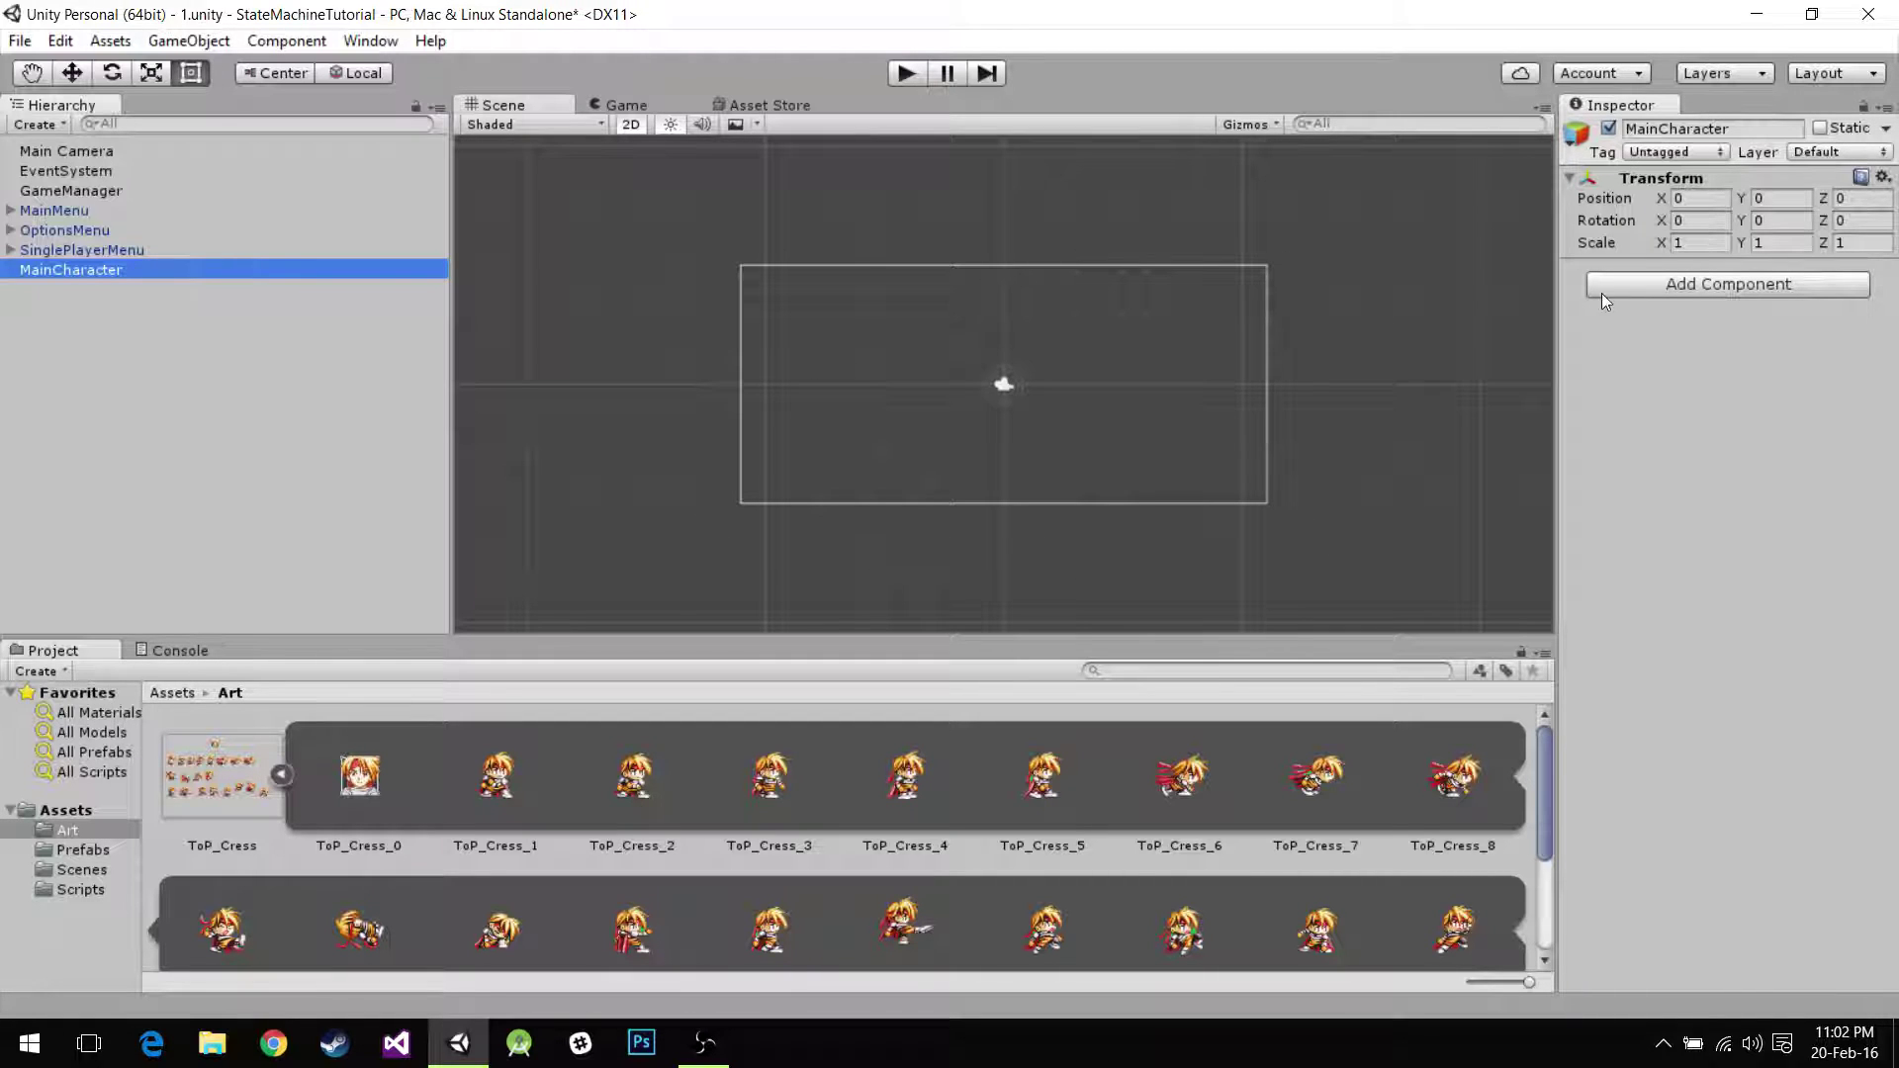
pyautogui.click(1644, 287)
pyautogui.write('spri')
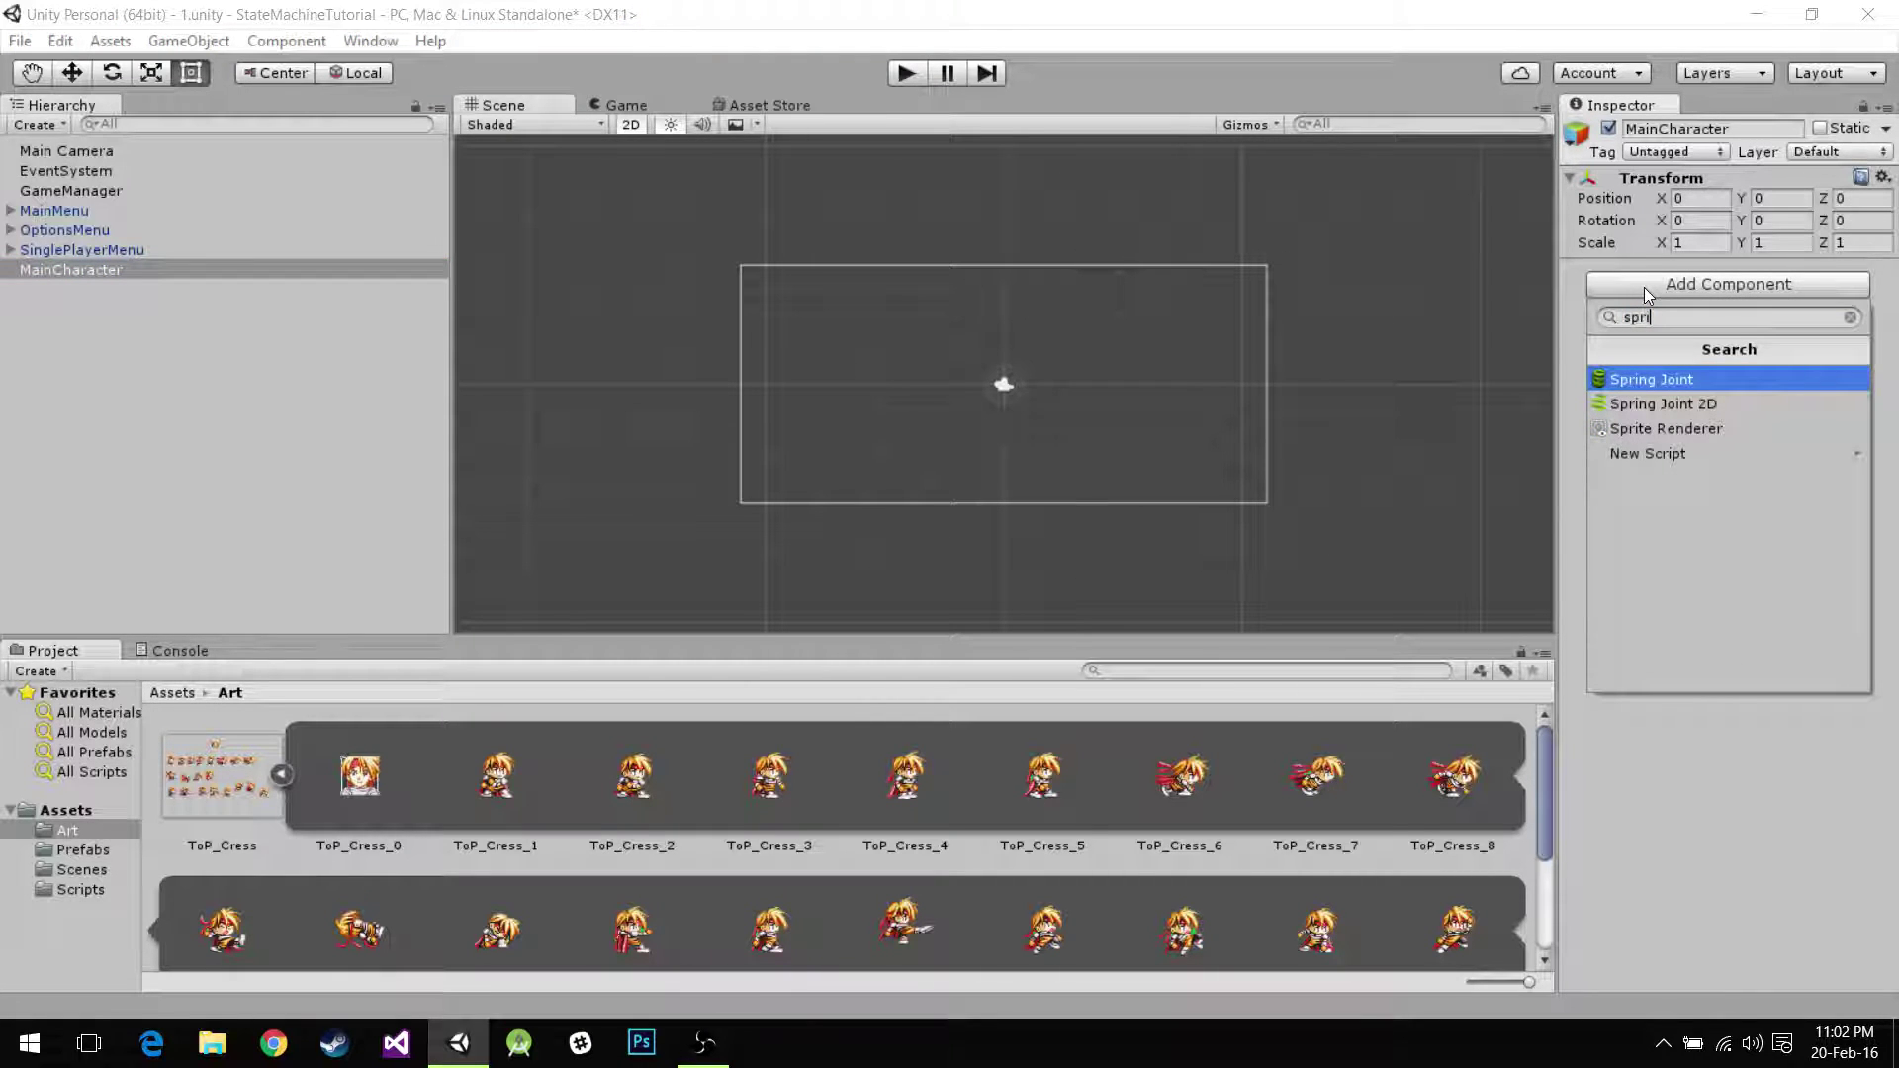
pyautogui.click(1706, 428)
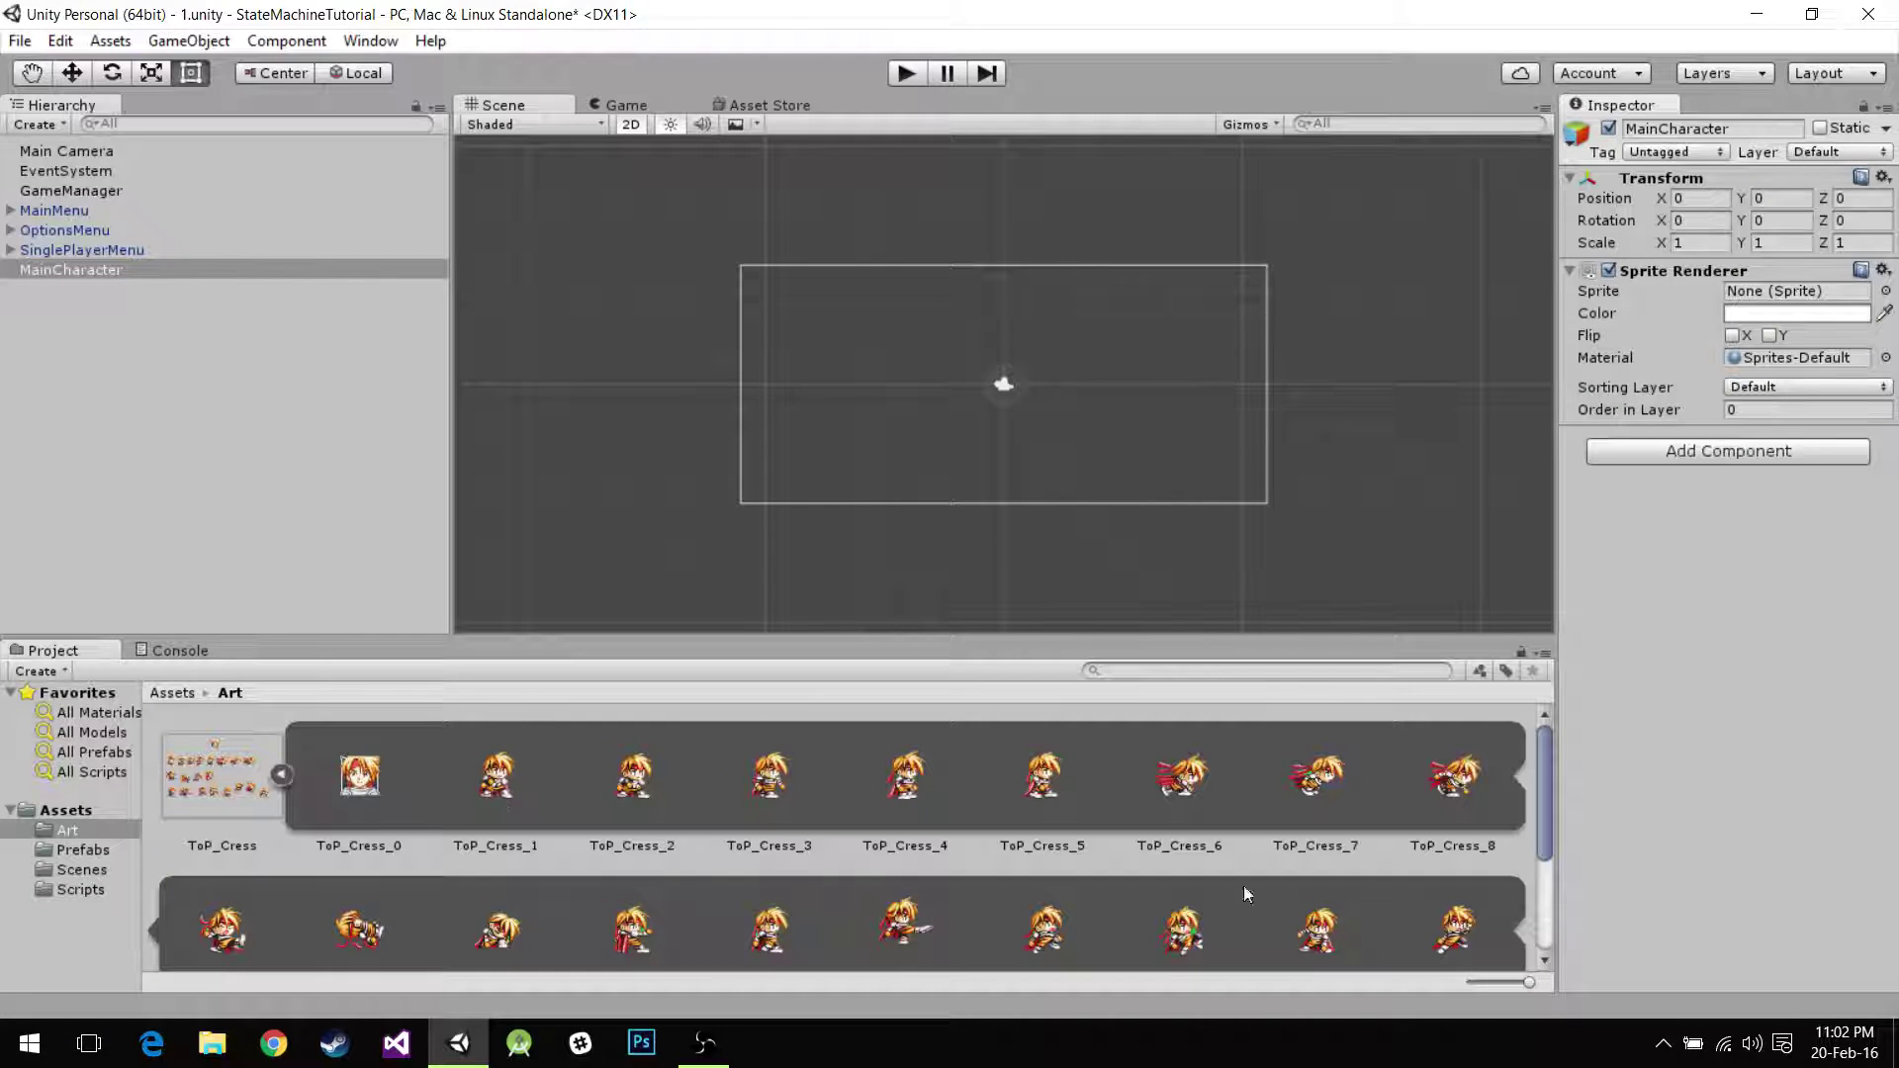
pyautogui.moveTo(500, 827); pyautogui.dragTo(1761, 294)
pyautogui.click(154, 249)
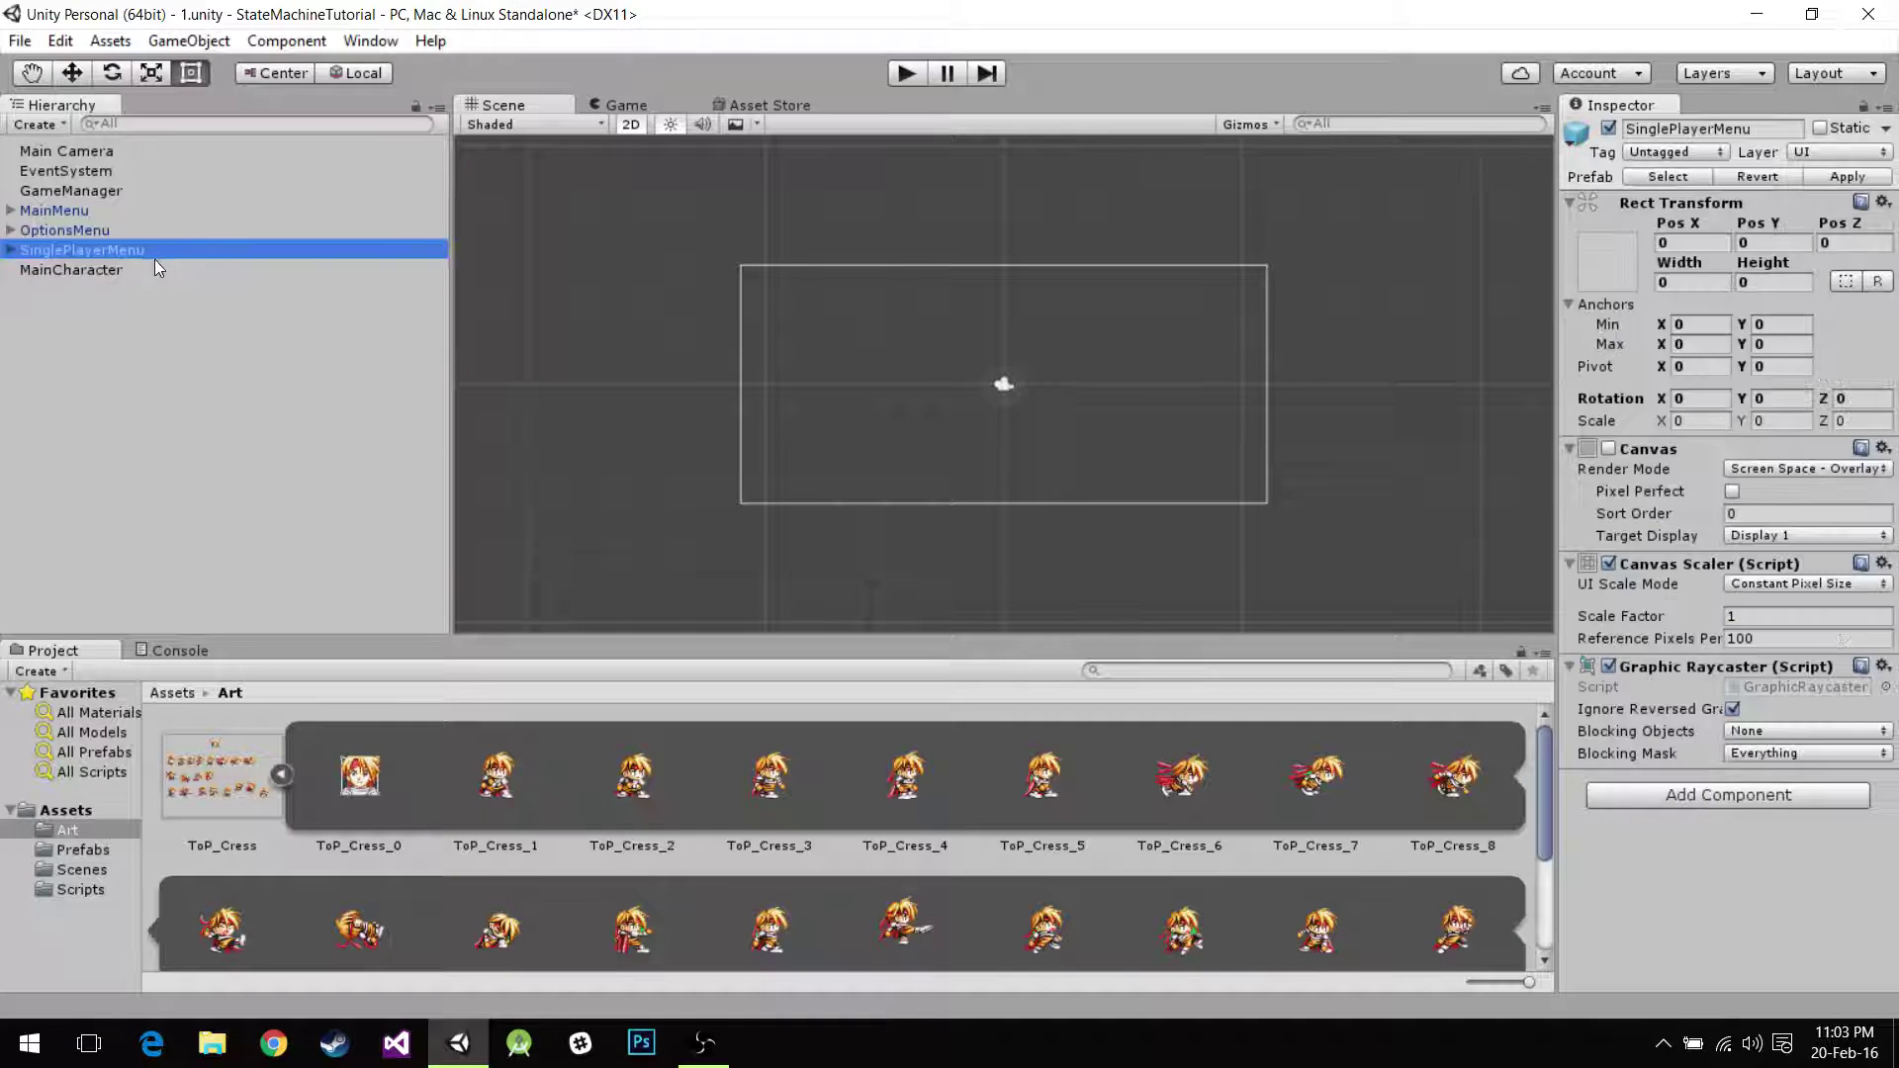
pyautogui.doubleClick(154, 269)
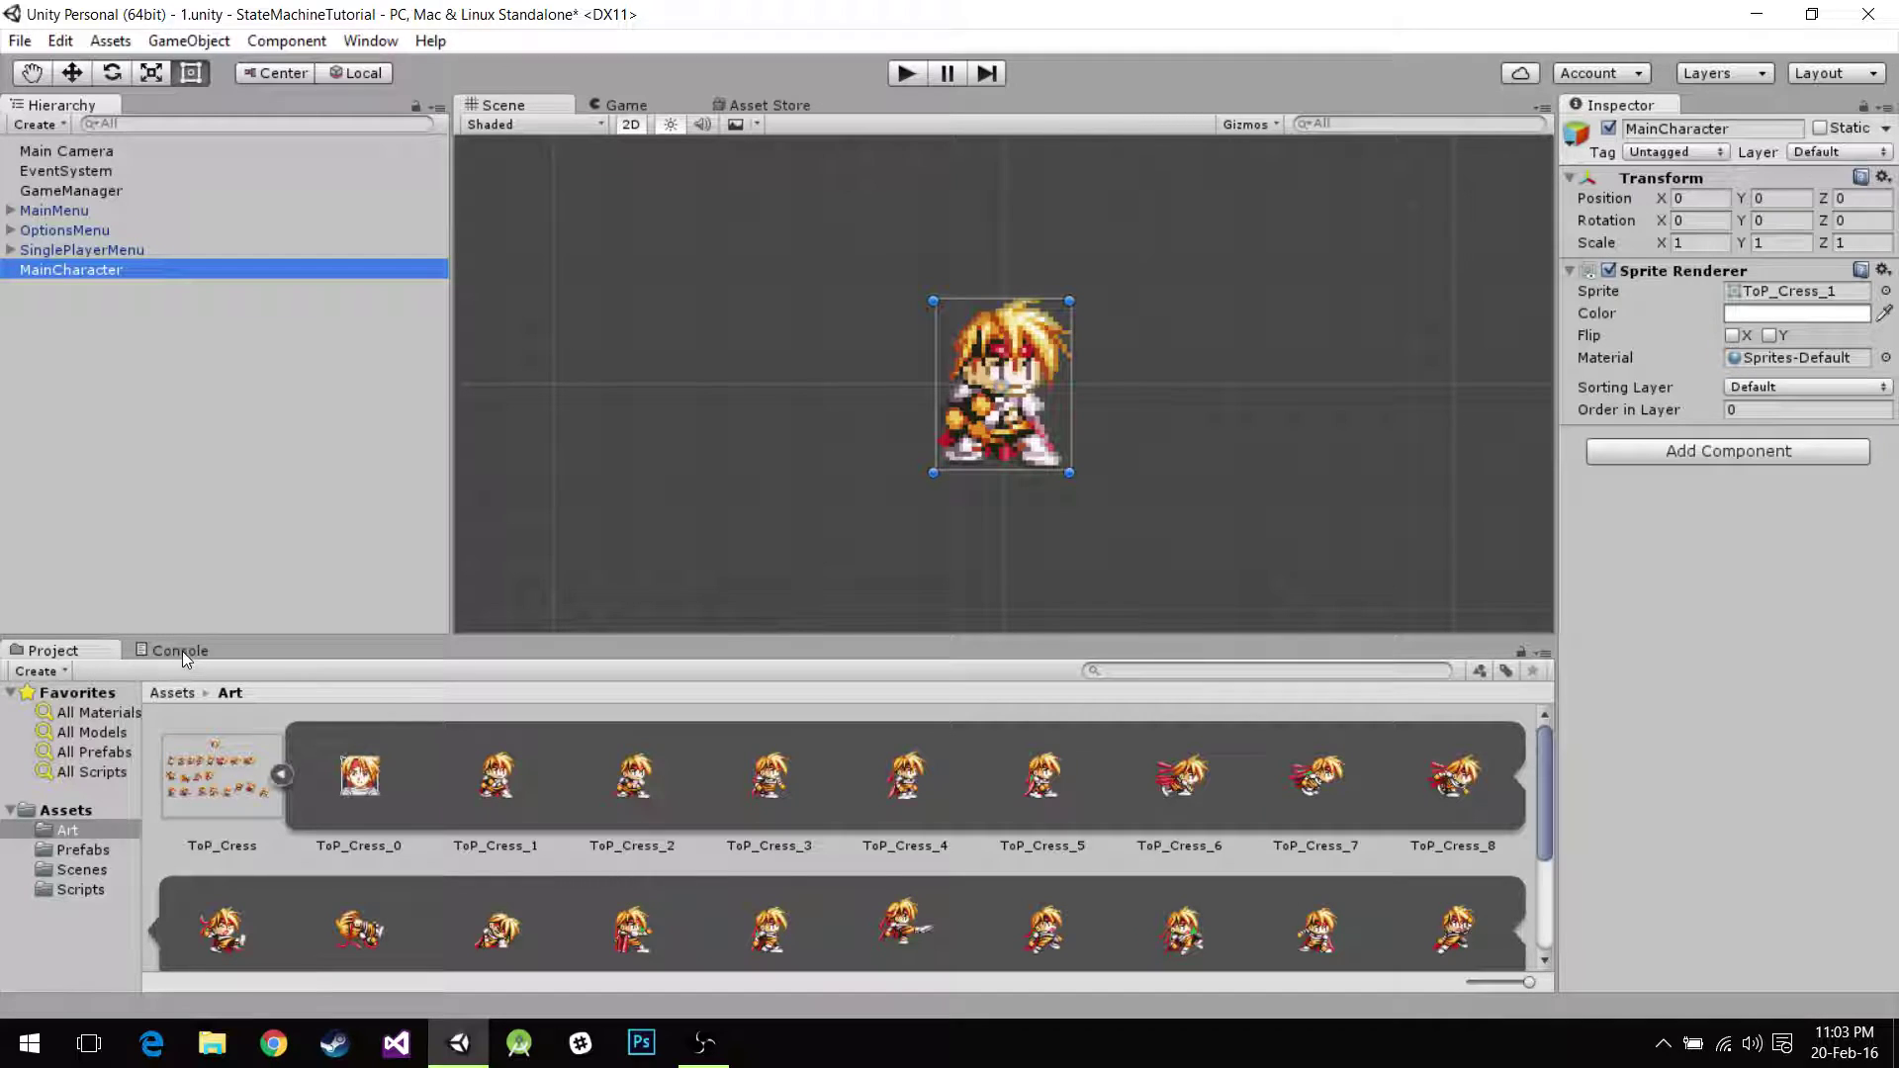
# Open the Animator and Animation windows and dock both next to the Console.
pyautogui.click(373, 43)
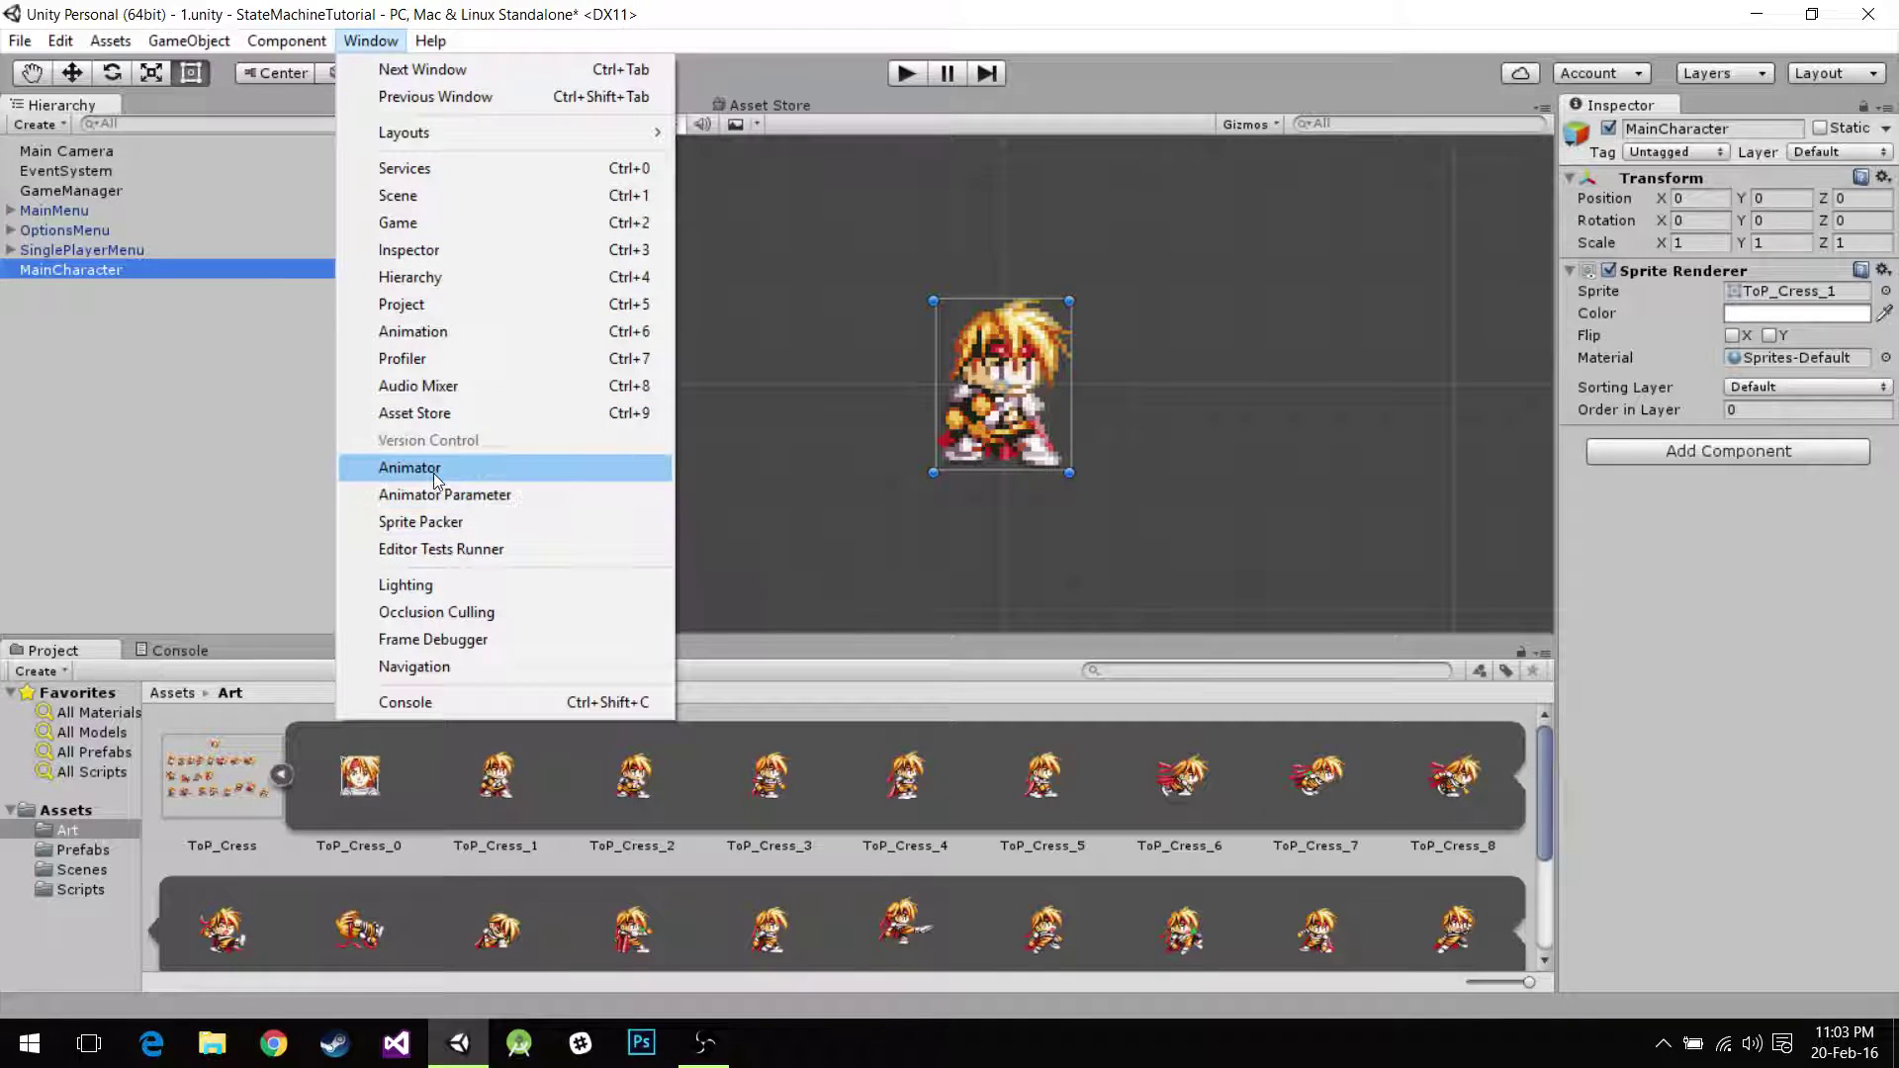
pyautogui.click(433, 470)
pyautogui.click(371, 41)
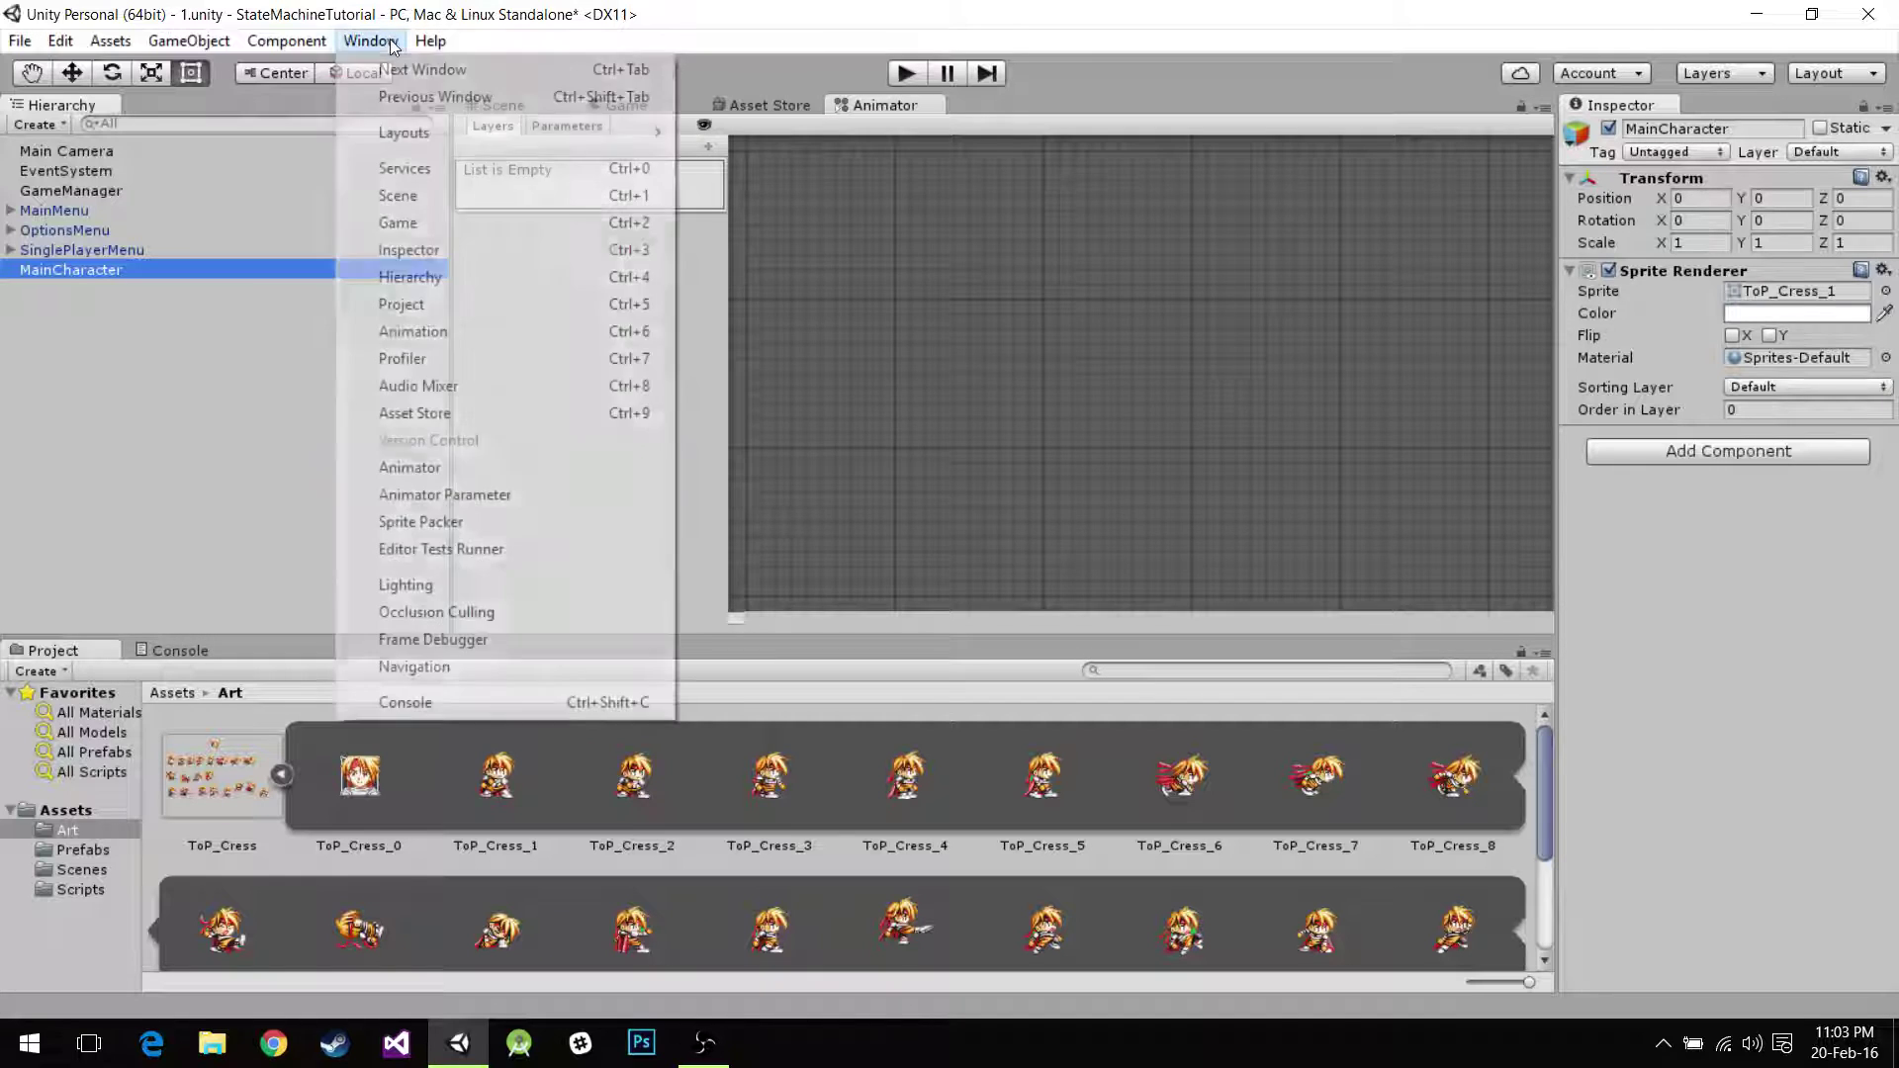
pyautogui.click(411, 332)
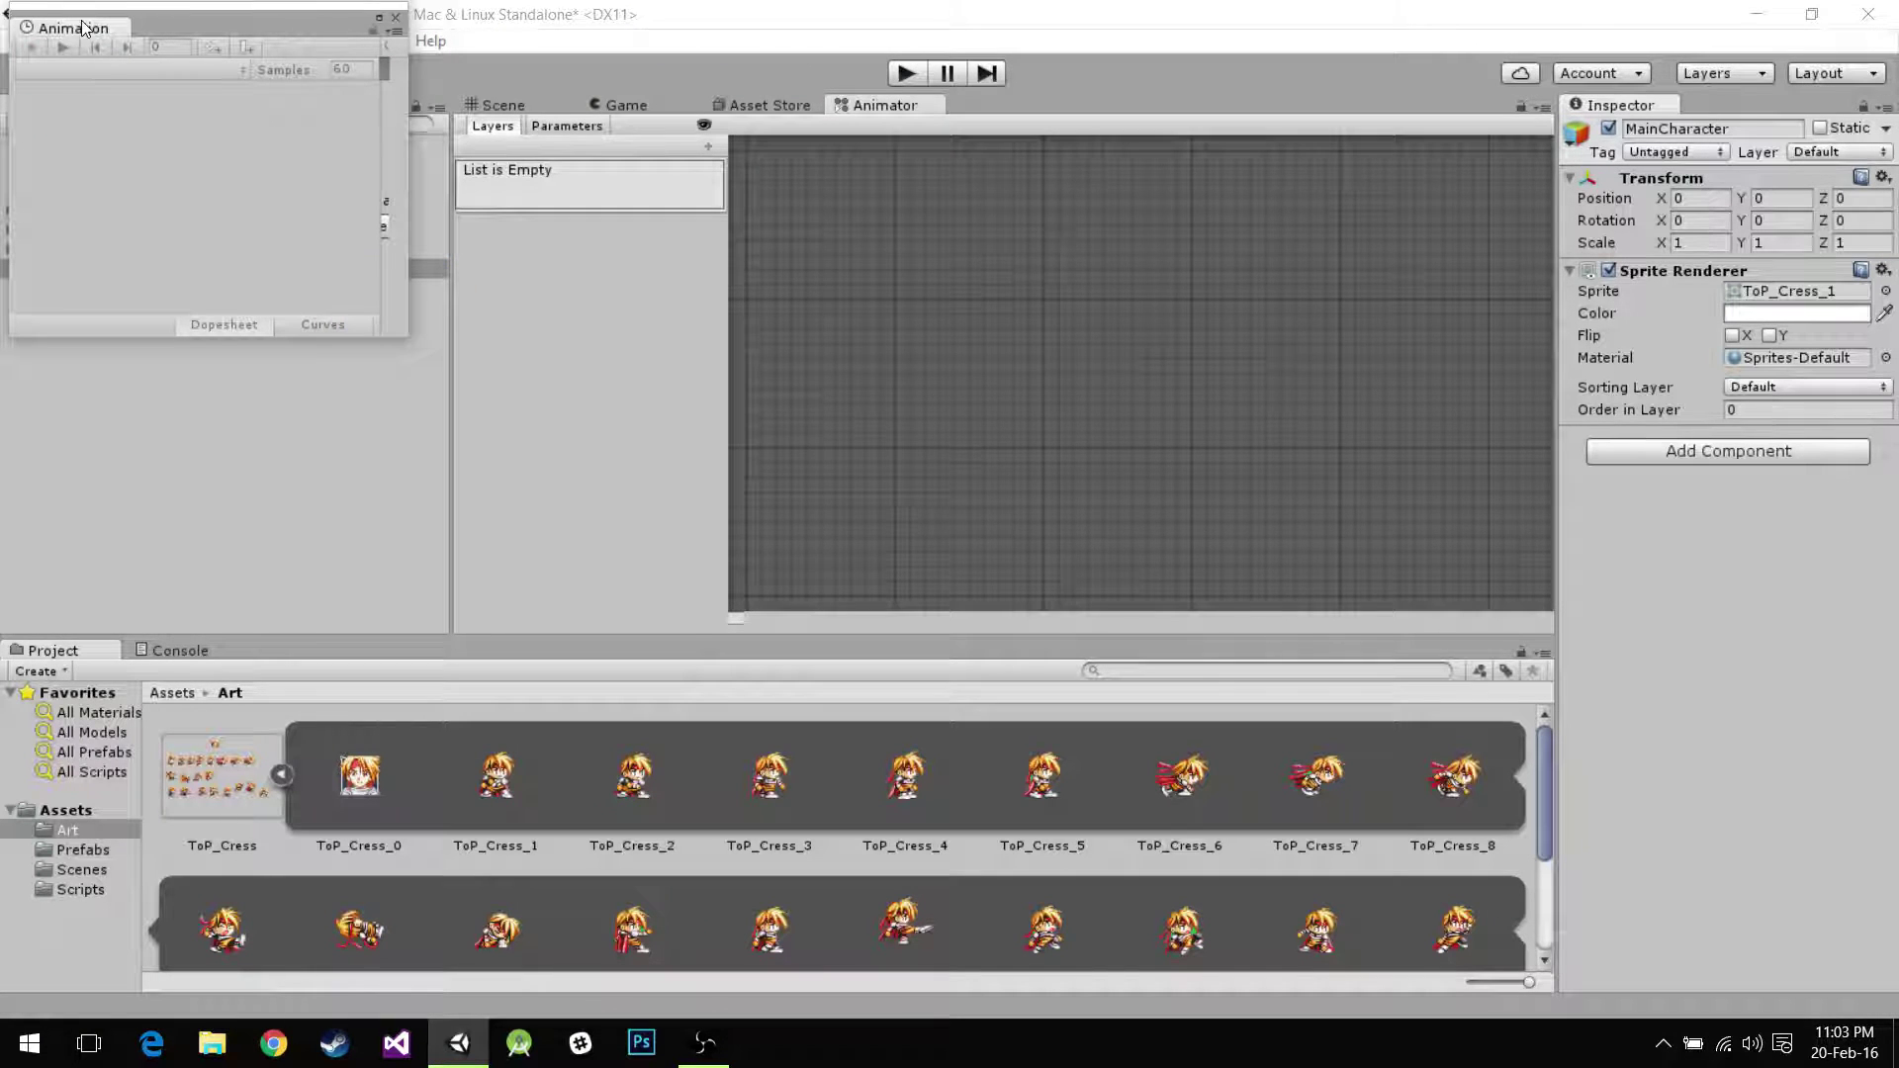
pyautogui.moveTo(85, 28); pyautogui.dragTo(258, 647)
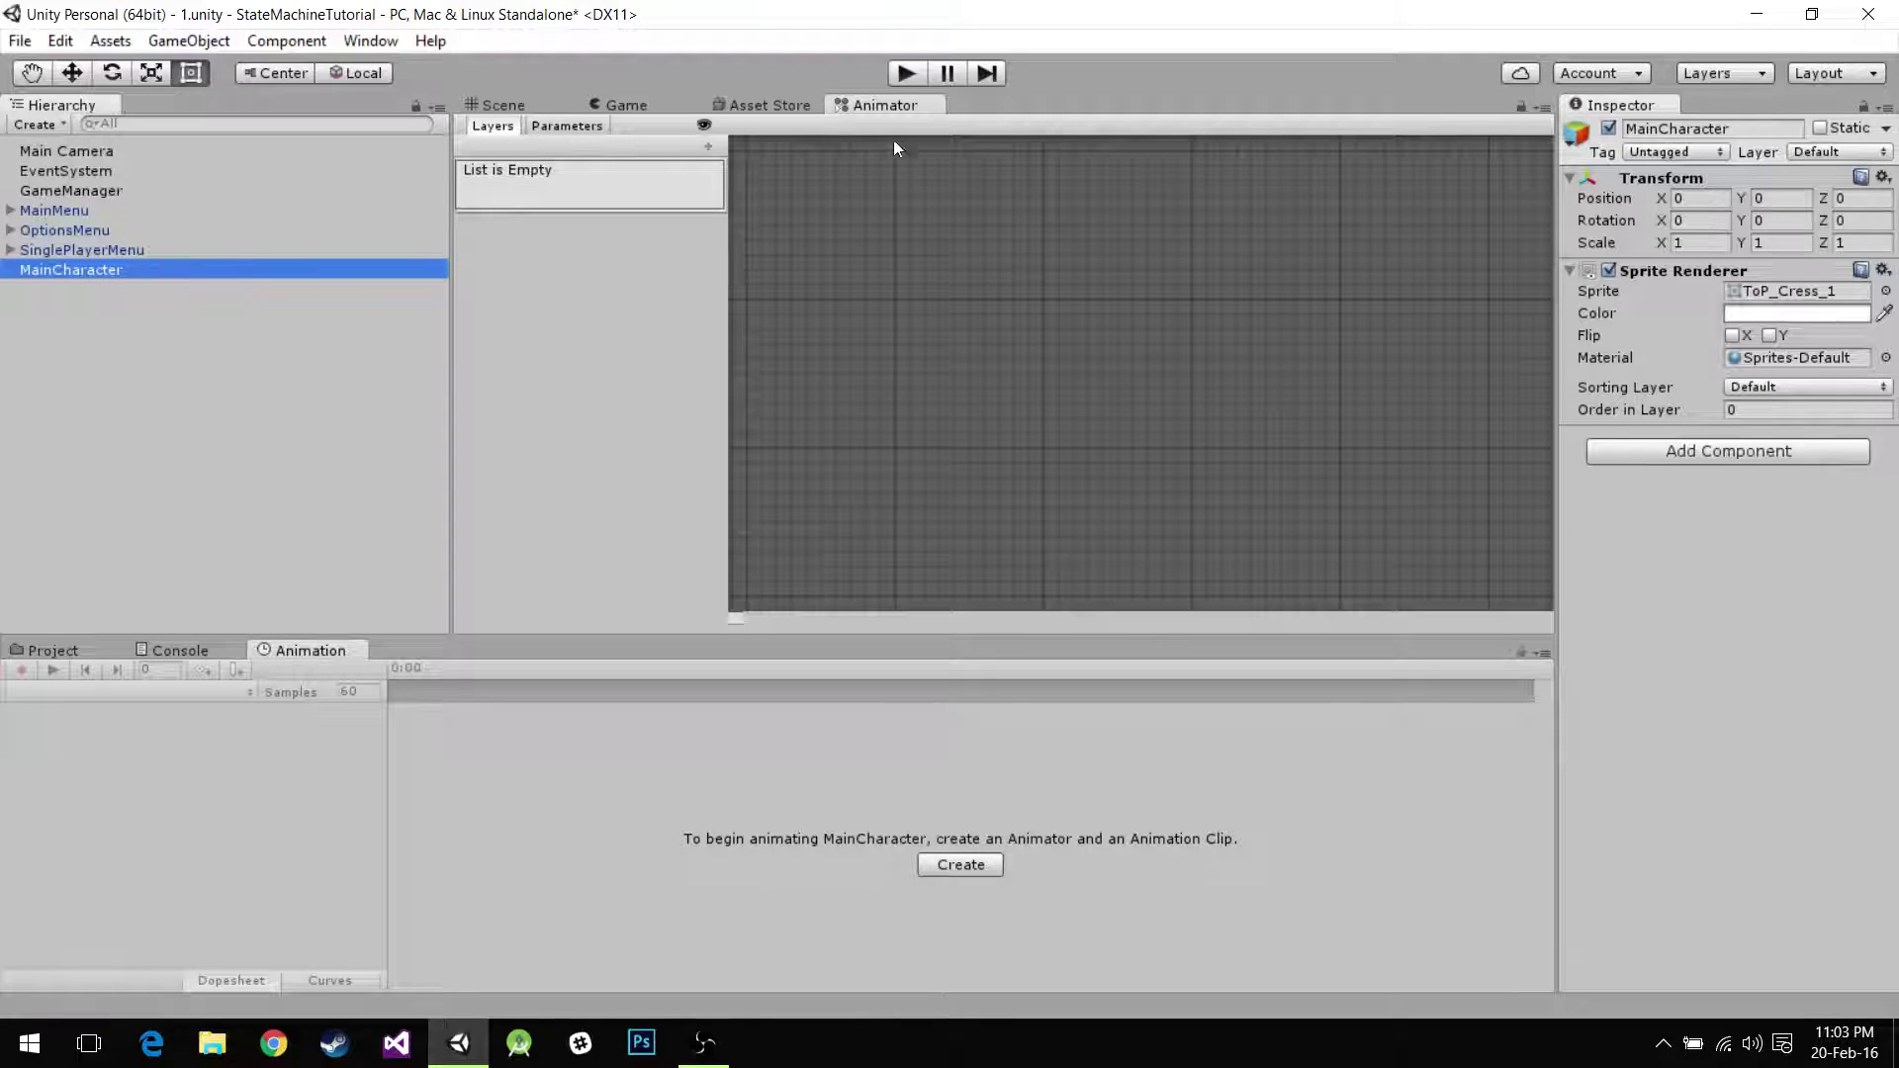
pyautogui.moveTo(876, 111); pyautogui.dragTo(418, 651)
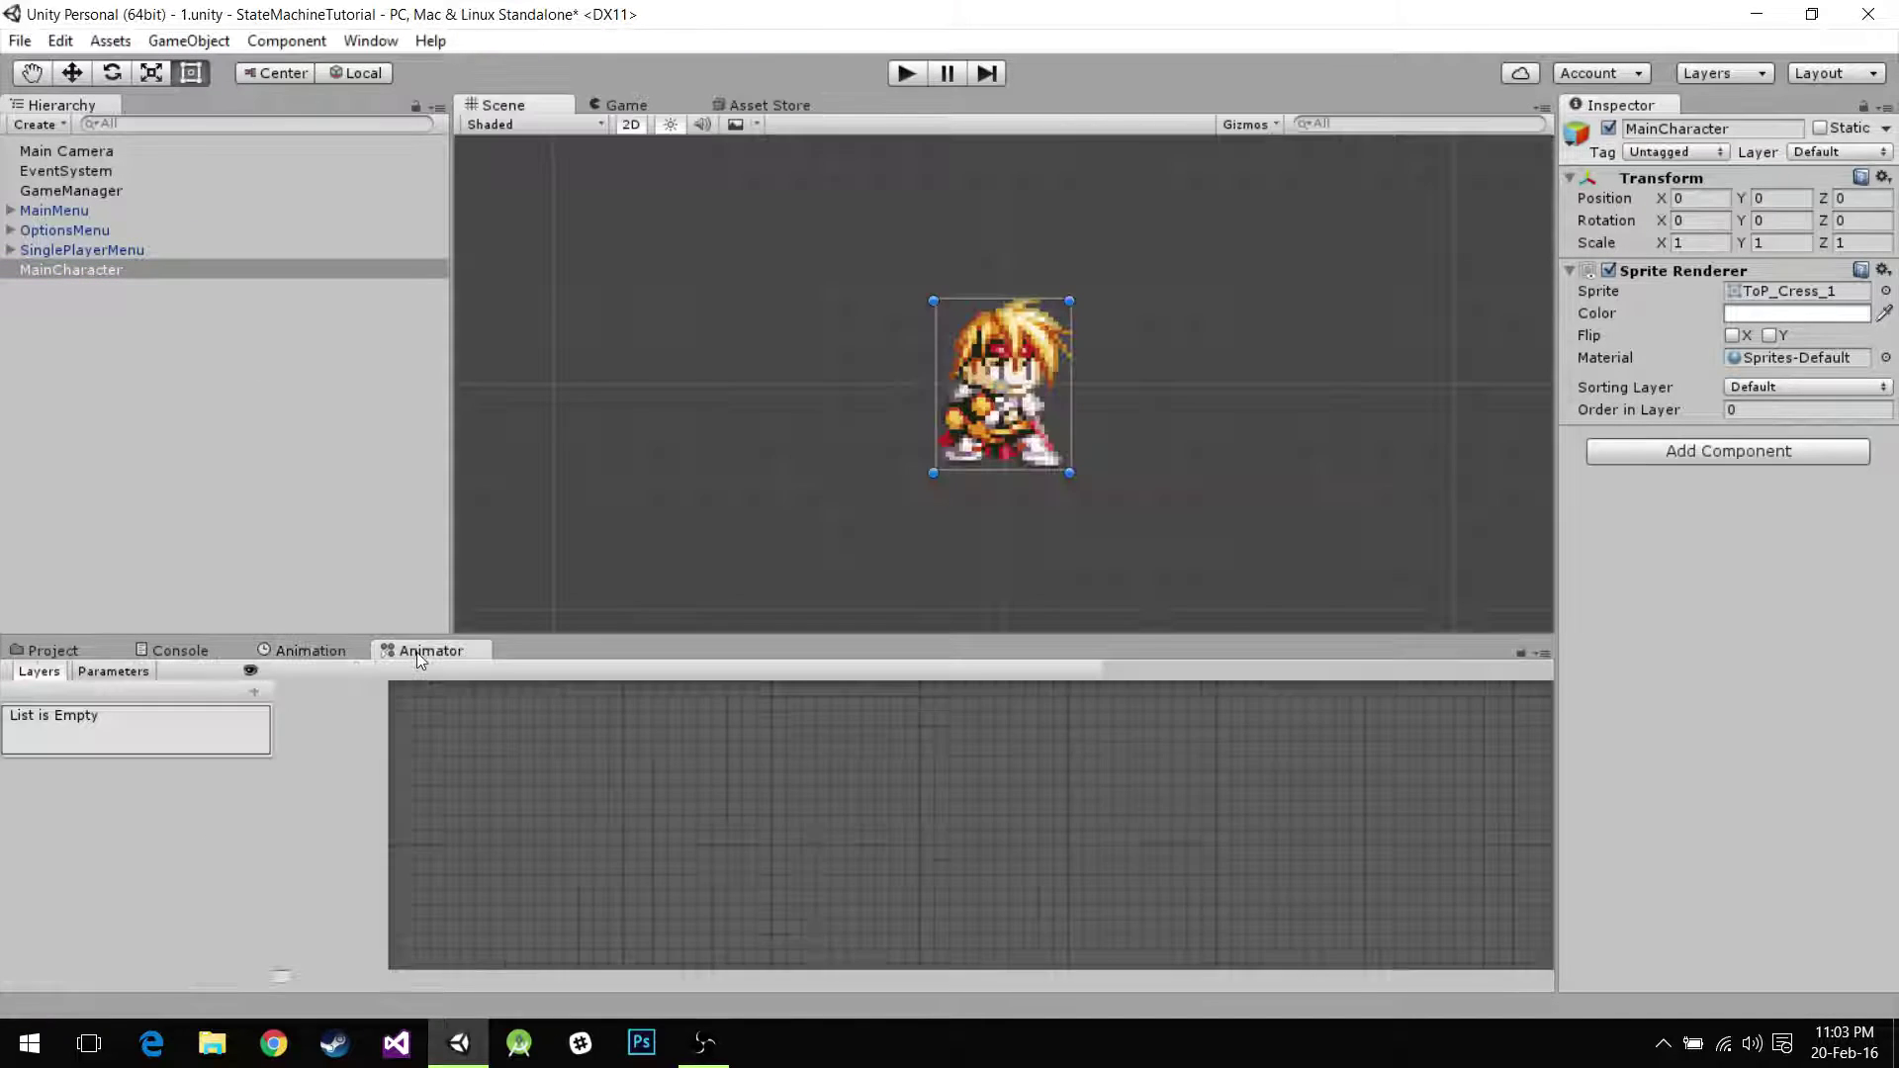
# Dock the Project window beside the Hierarchy and widen that area to show more of the sliced sprites.
pyautogui.click(298, 652)
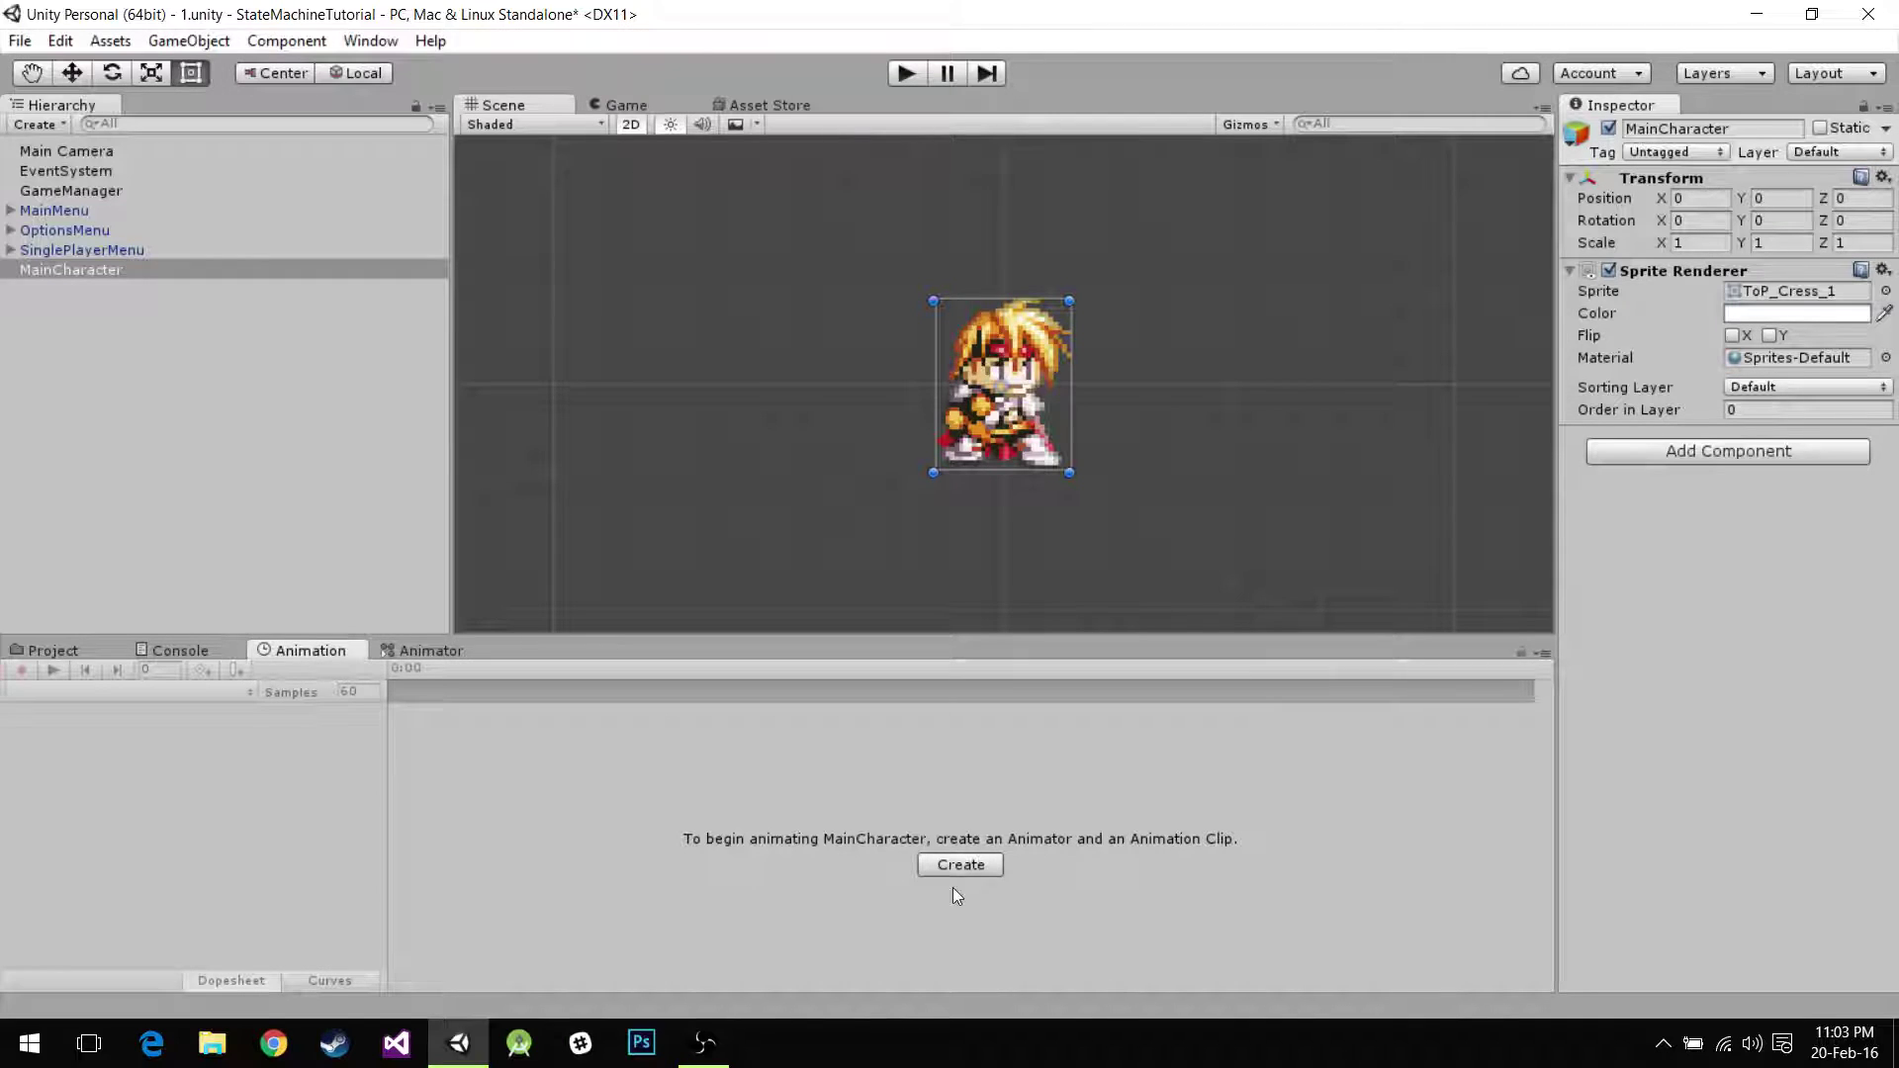
pyautogui.click(42, 652)
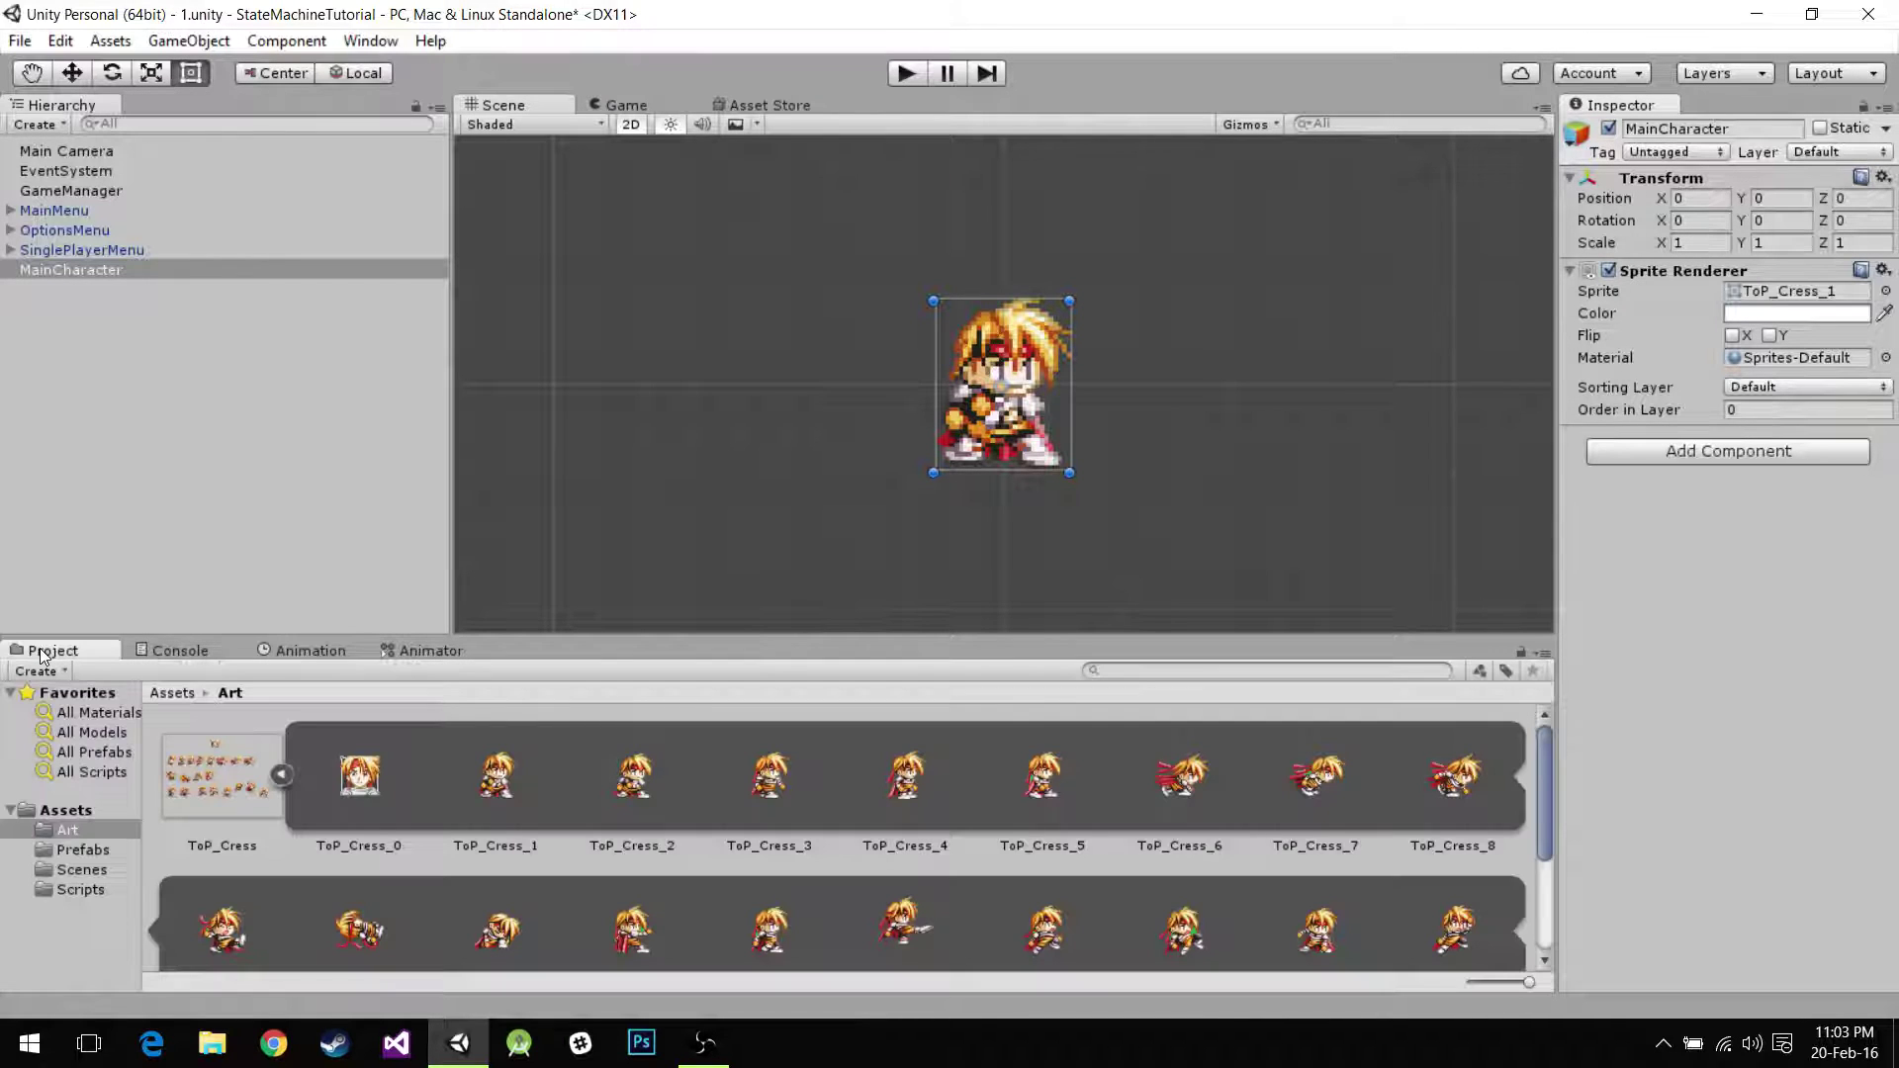
pyautogui.moveTo(42, 652); pyautogui.dragTo(198, 109)
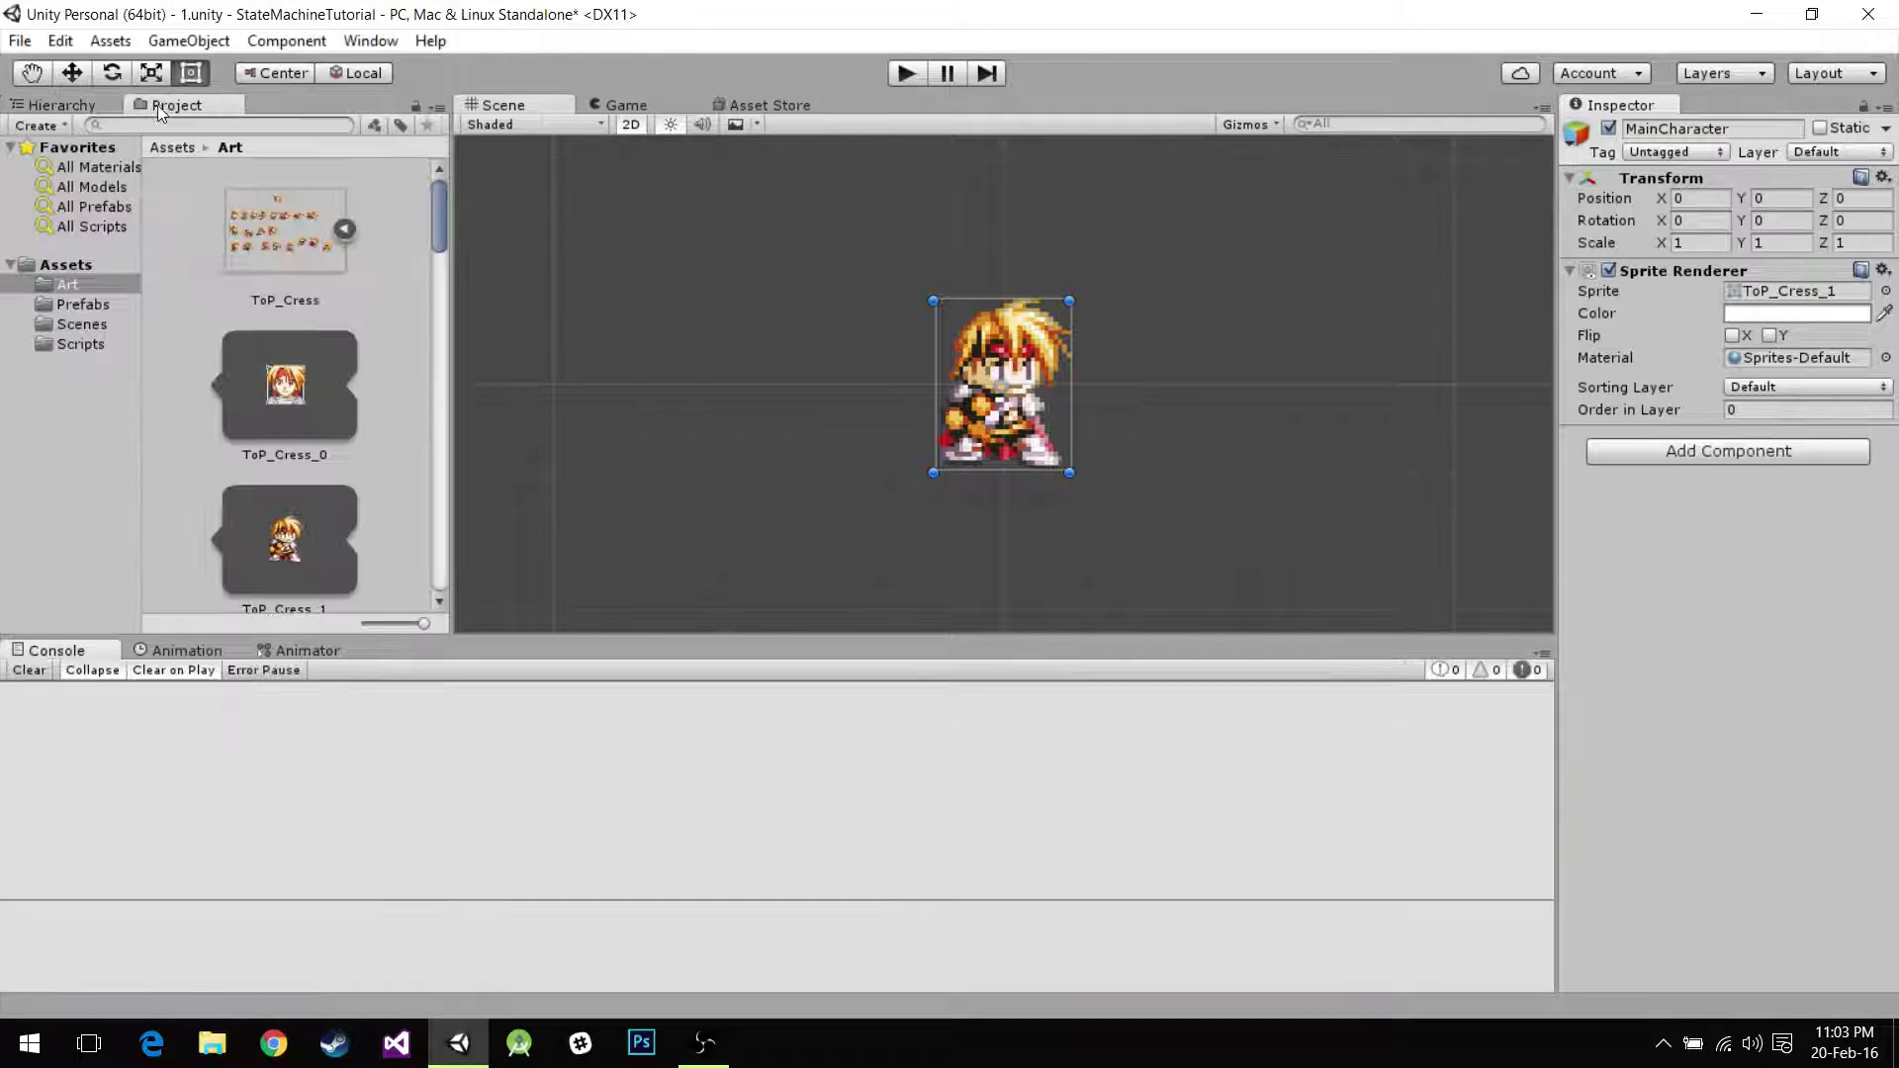
pyautogui.moveTo(451, 326); pyautogui.dragTo(609, 361)
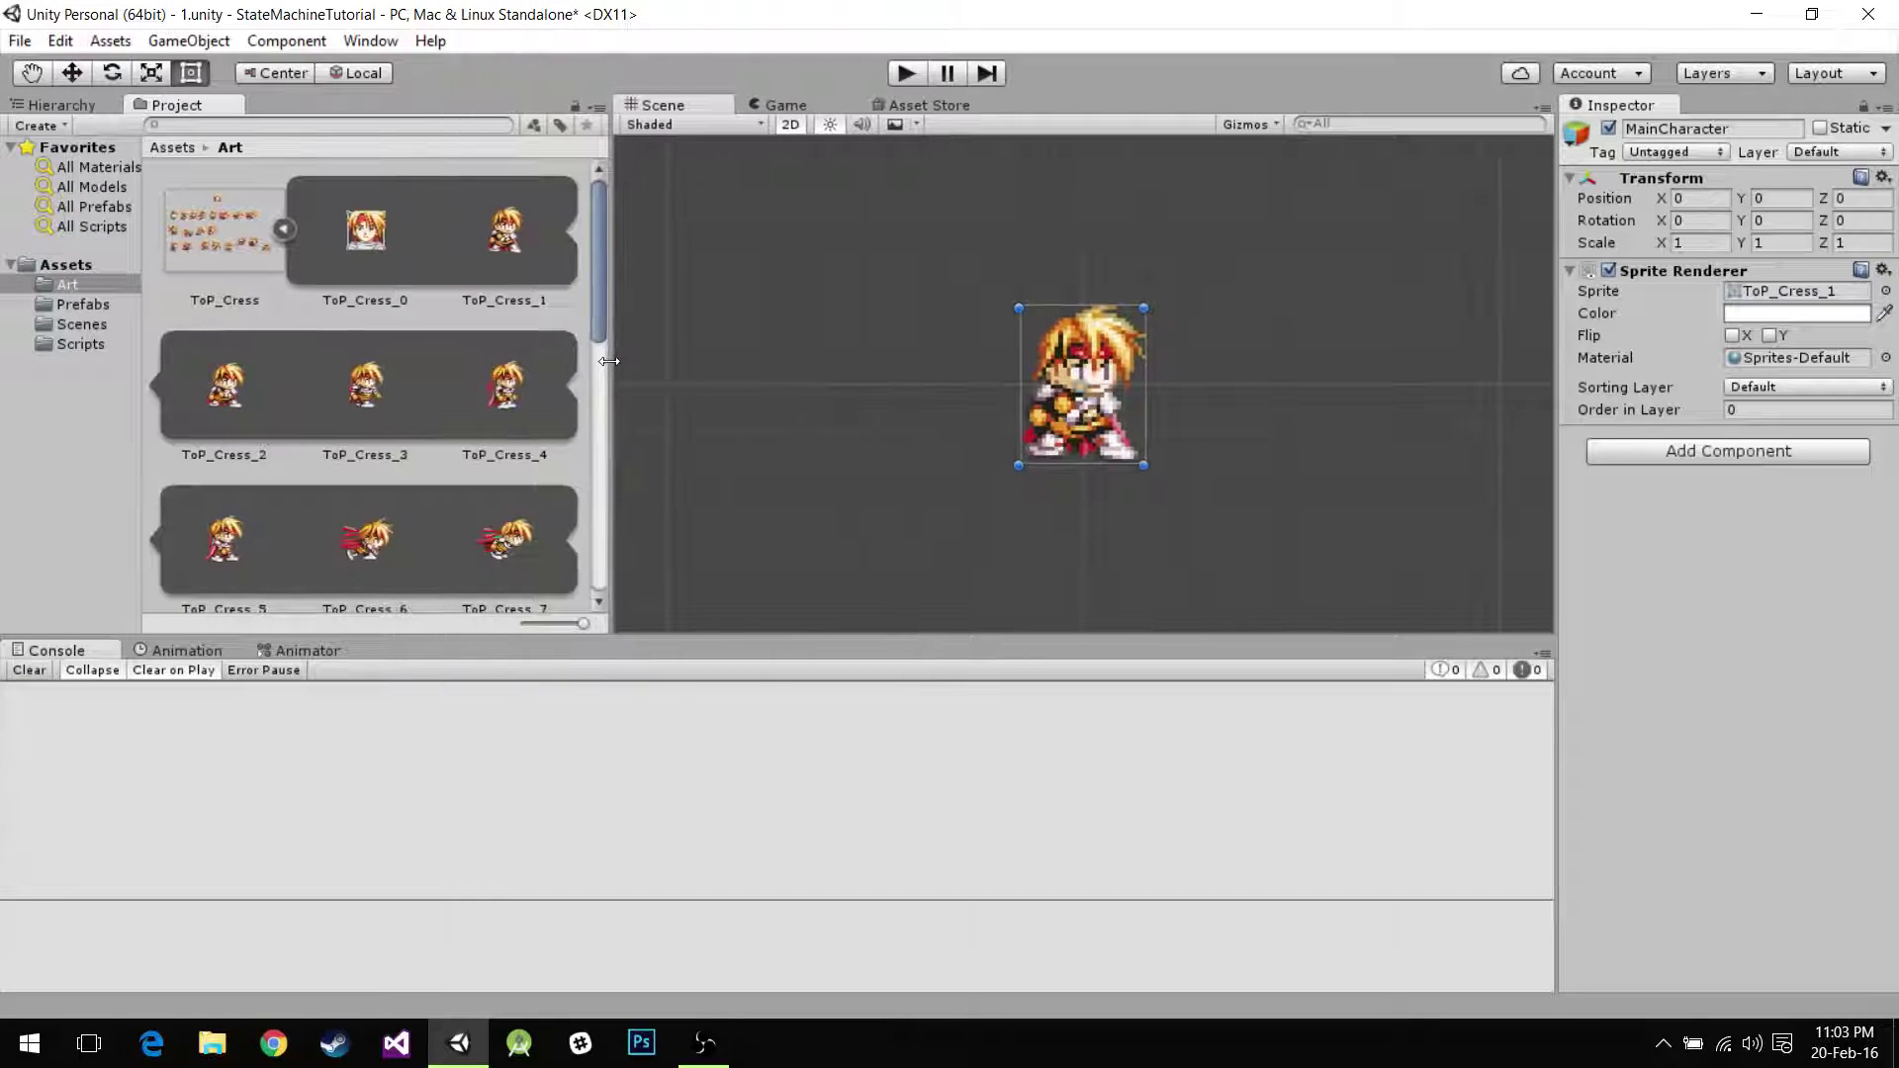
pyautogui.click(1081, 387)
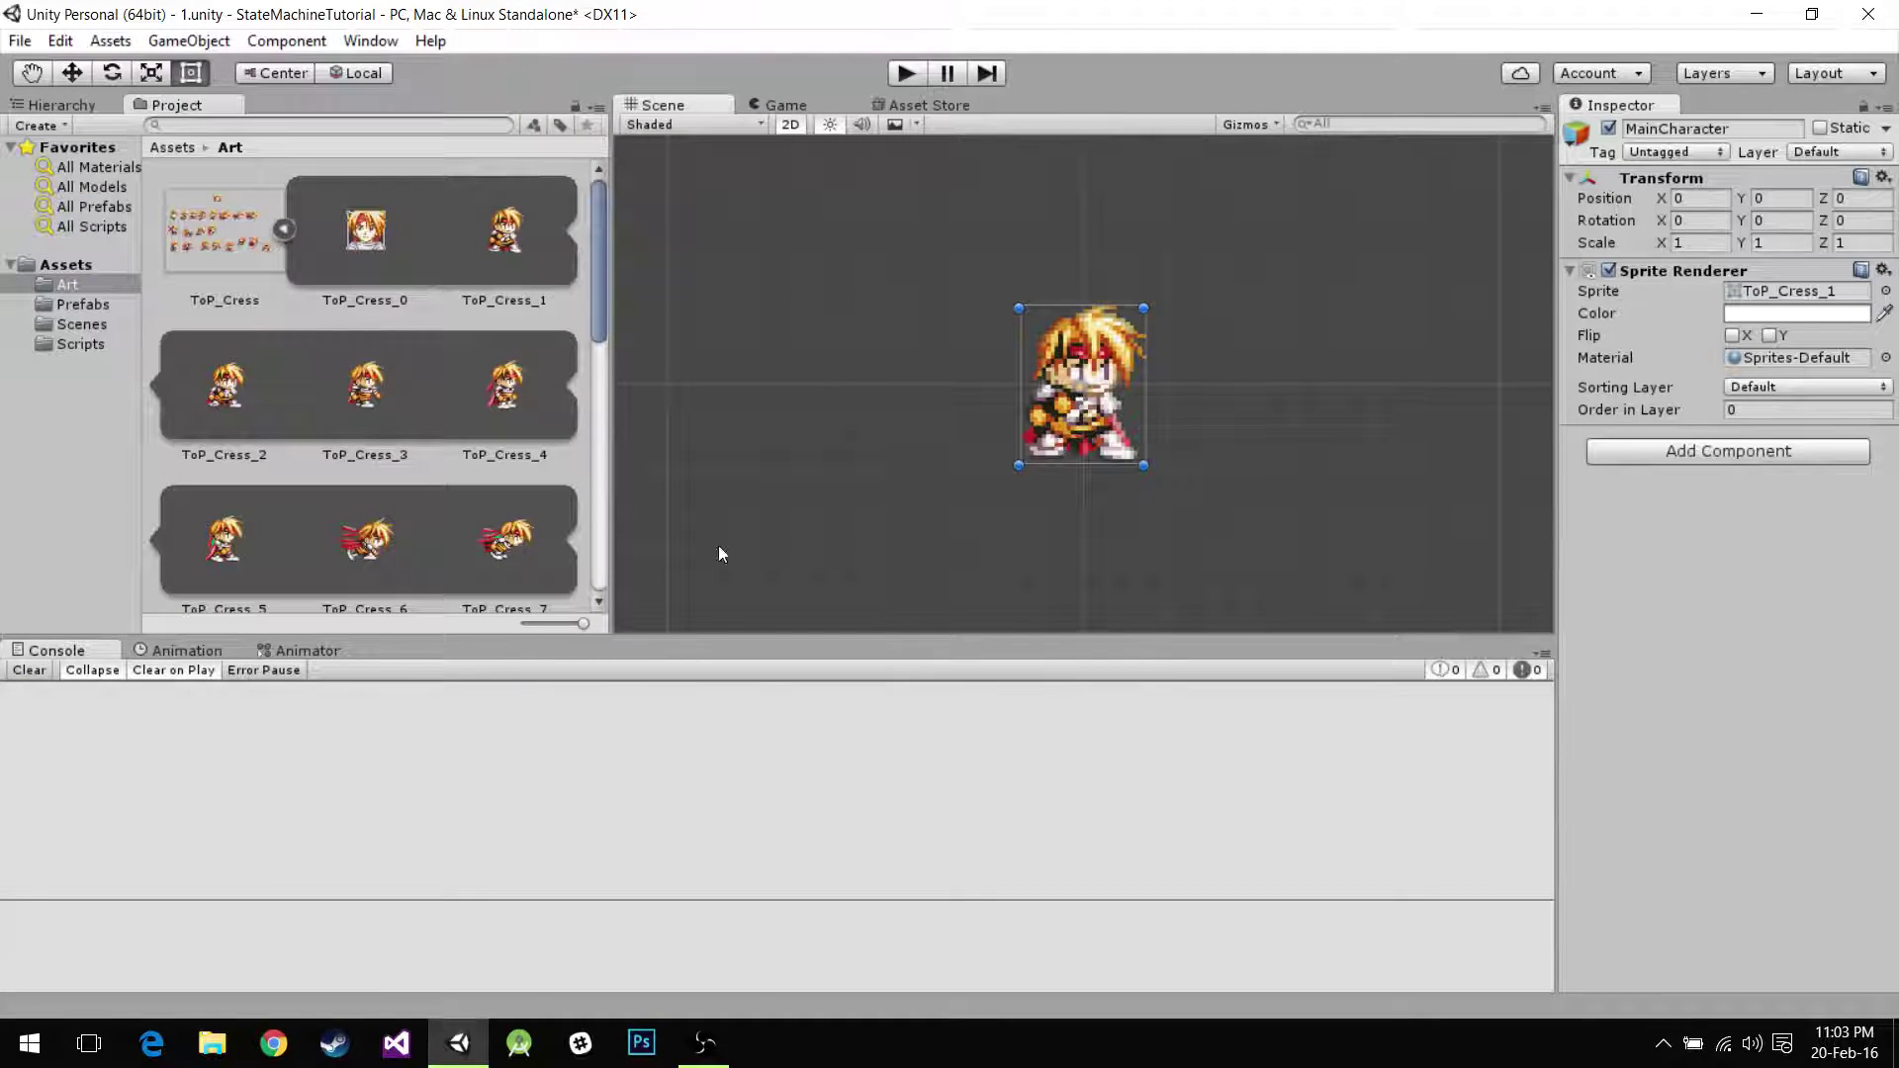
# Start a new animation clip for MainCharacter, create an Animations folder inside Assets and open it as the save location.
pyautogui.click(180, 649)
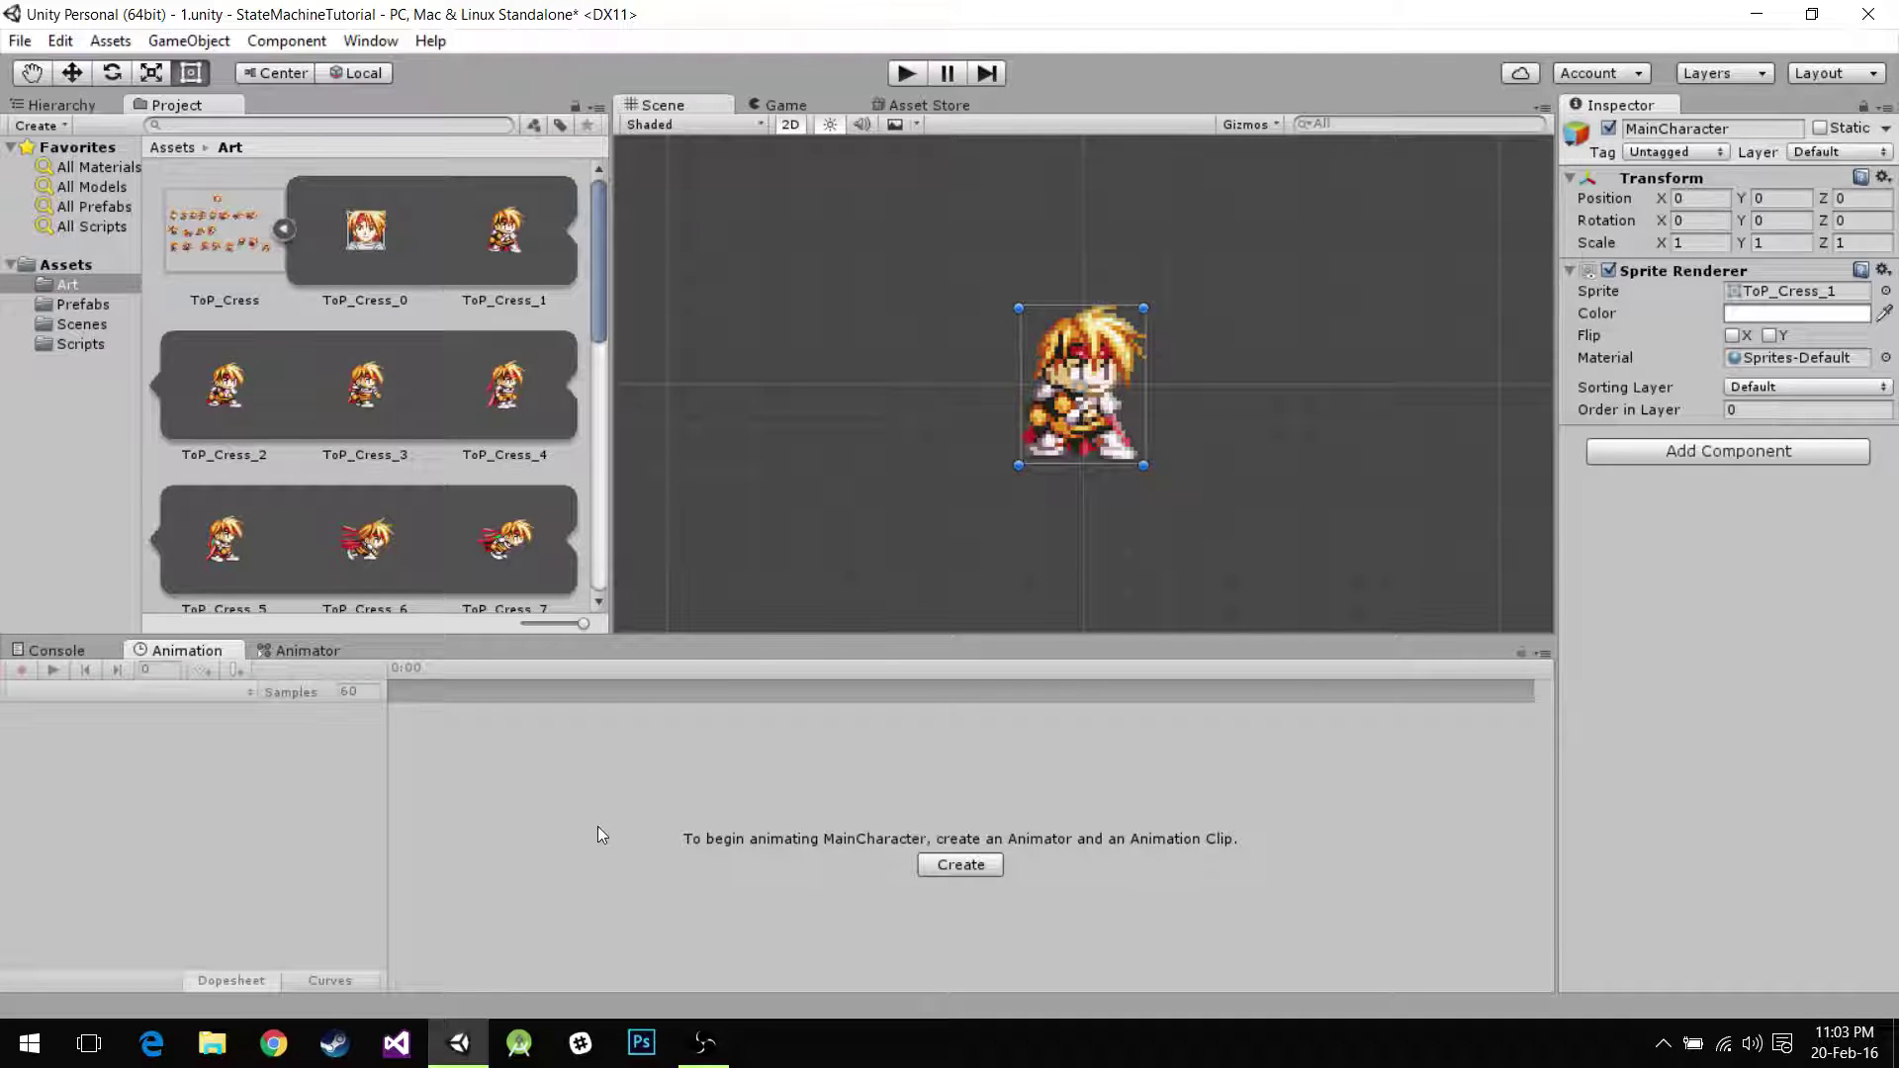
pyautogui.click(979, 867)
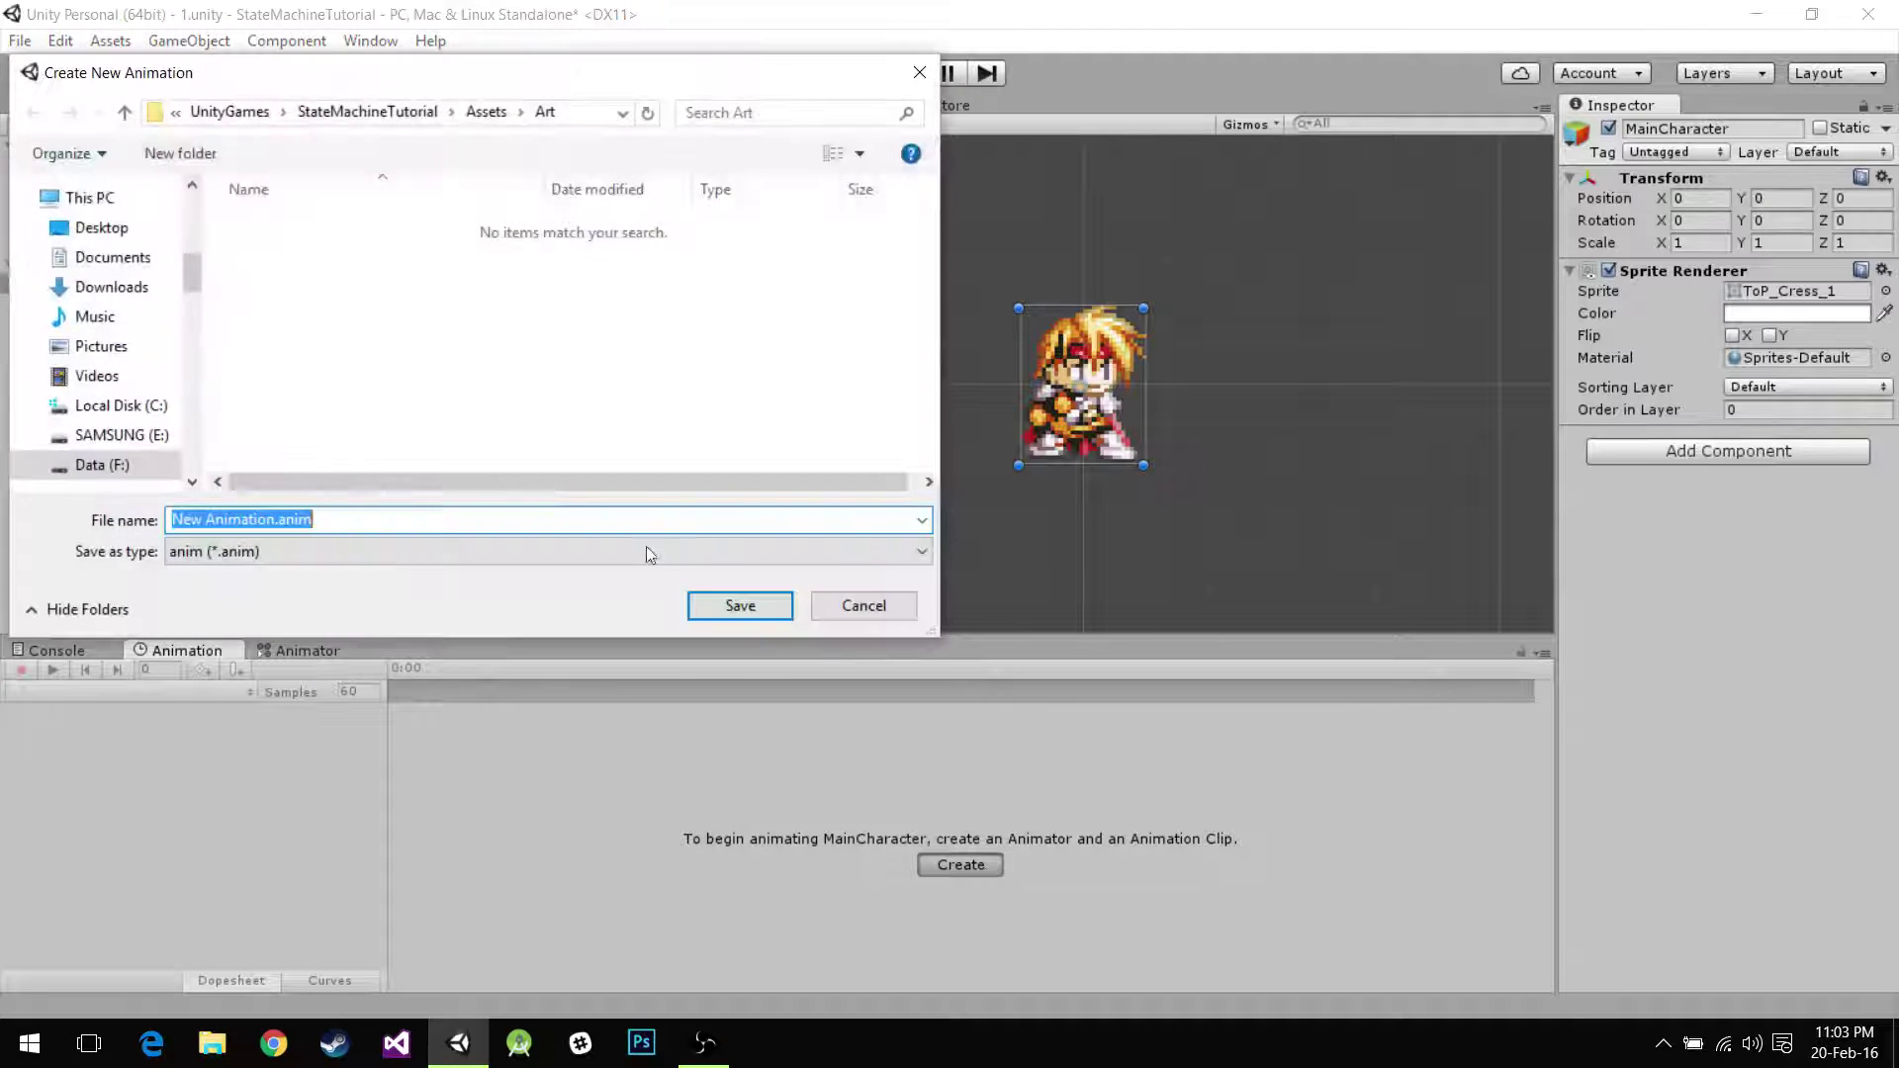
pyautogui.click(486, 112)
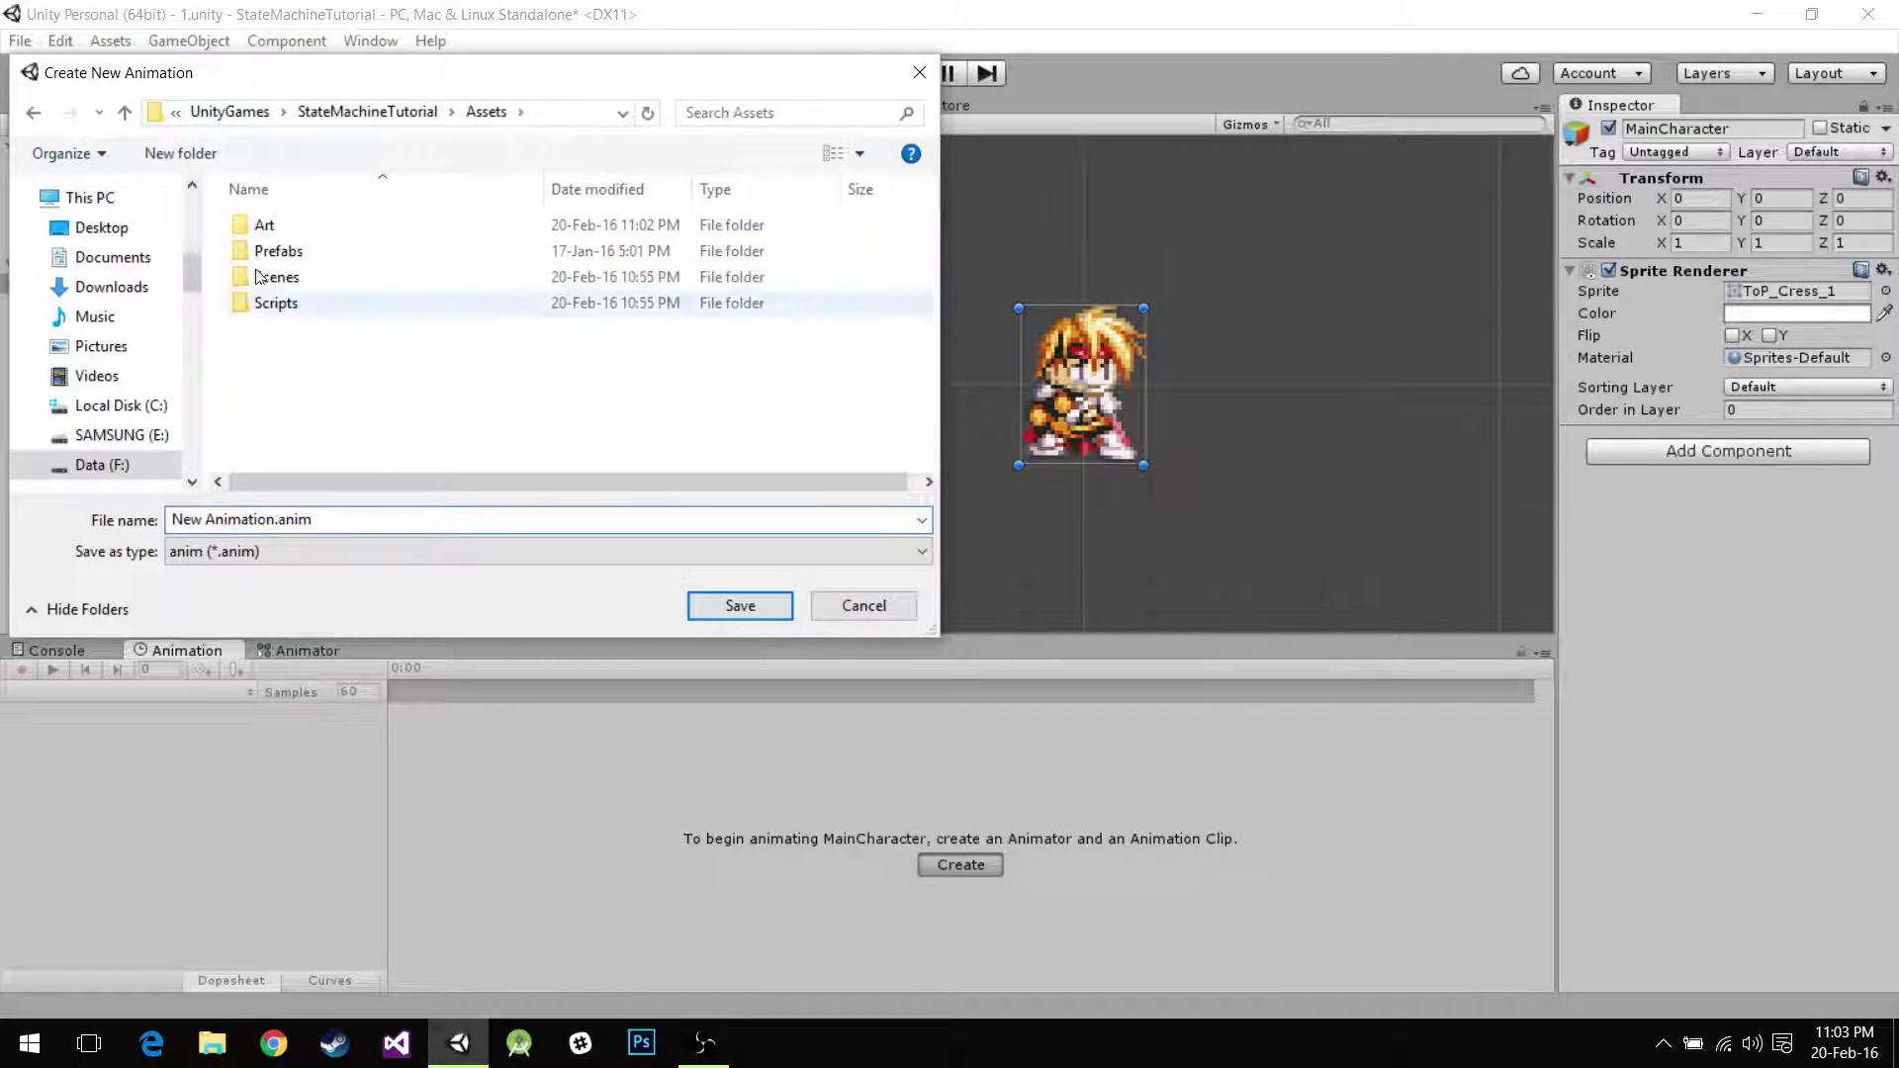
pyautogui.rightClick(327, 394)
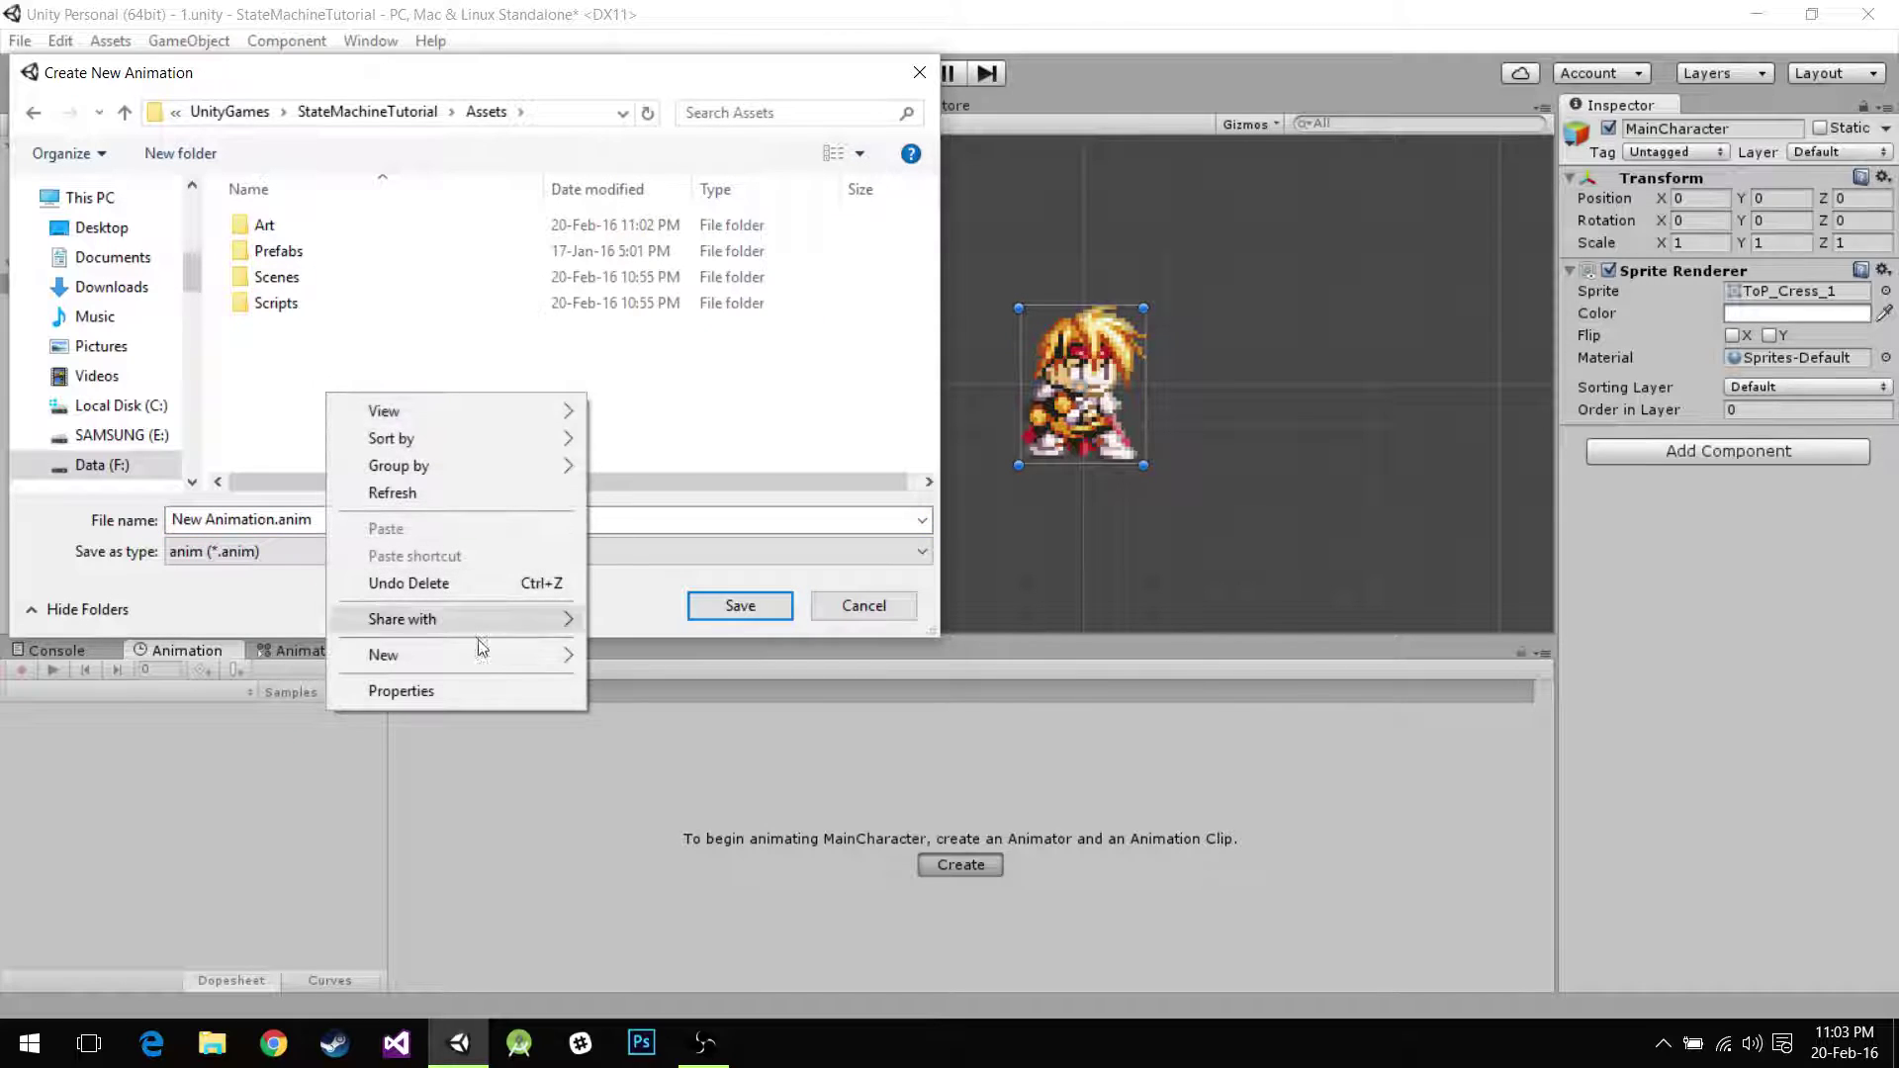
pyautogui.moveTo(561, 667)
pyautogui.click(696, 656)
pyautogui.write('An')
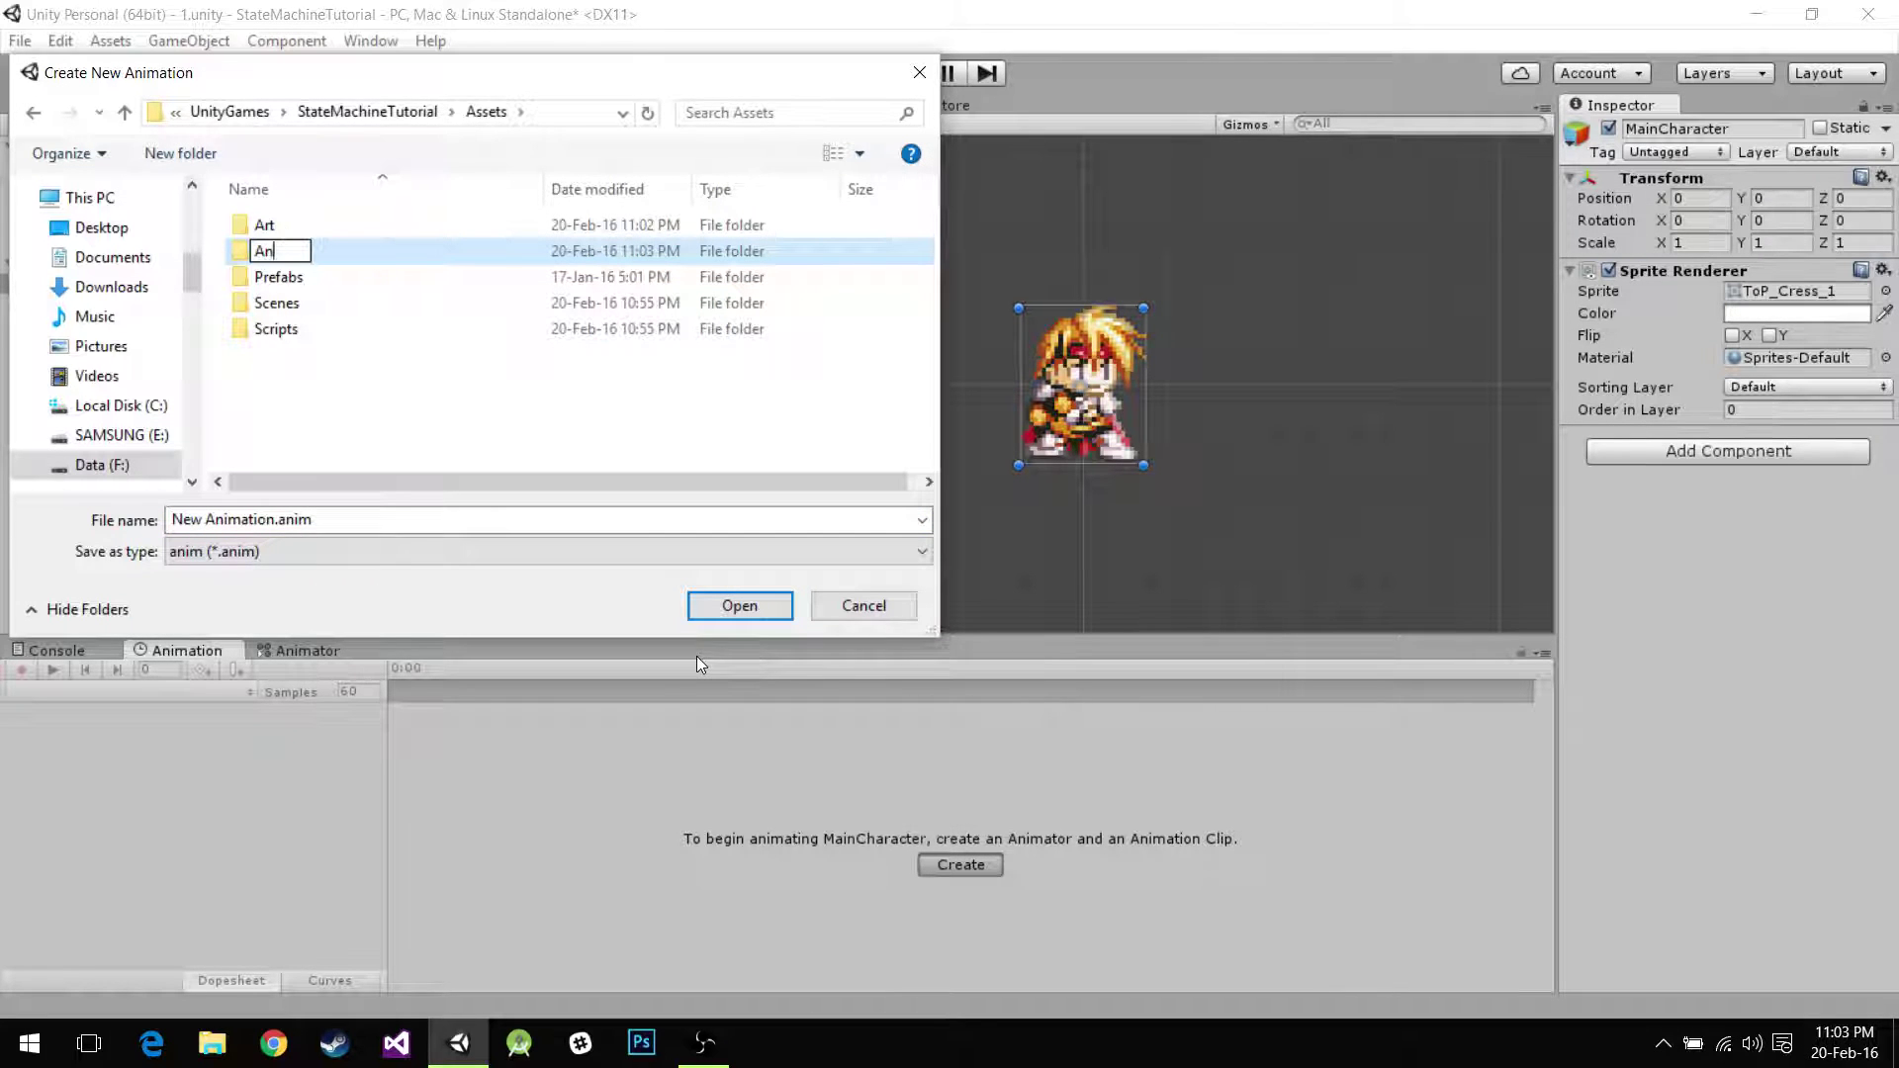
pyautogui.write('imations')
pyautogui.press('Return')
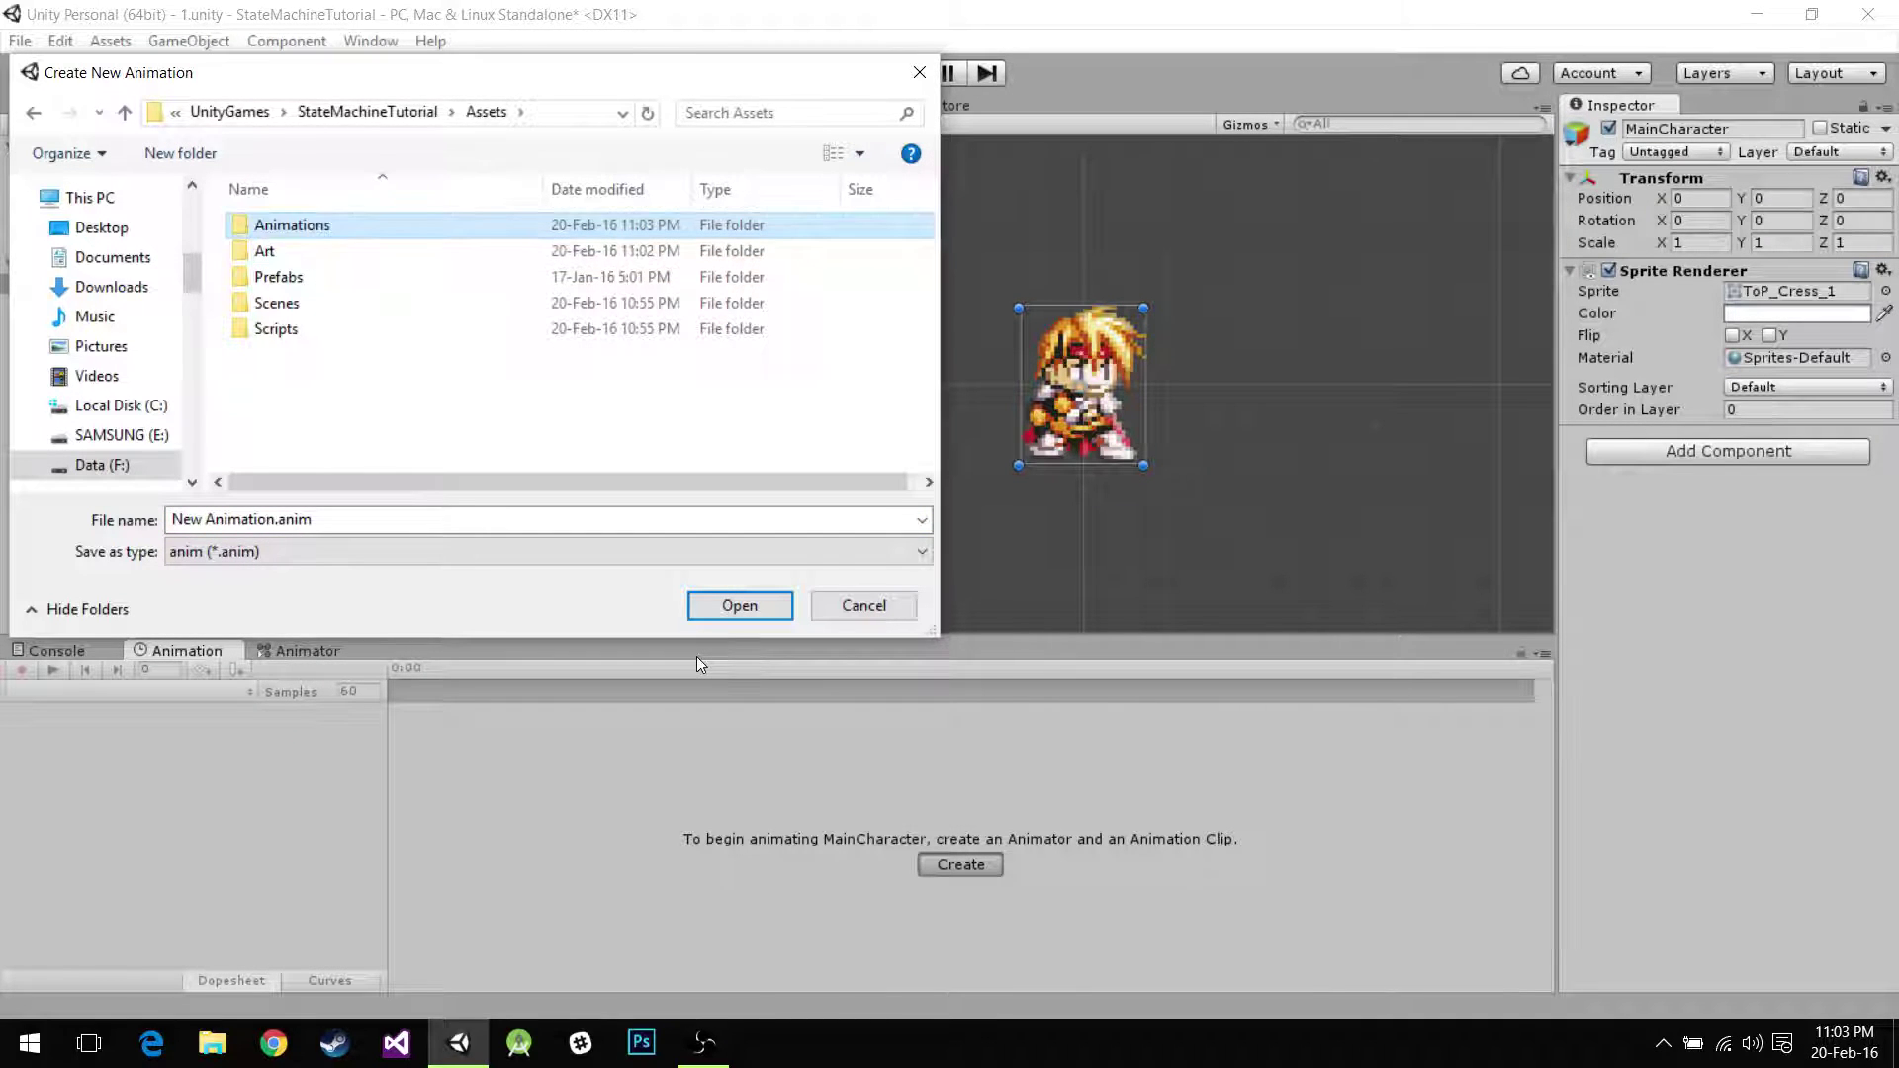
pyautogui.press('Return')
# Create a MainCharacter subfolder inside the Animations folder and open it.
pyautogui.rightClick(388, 301)
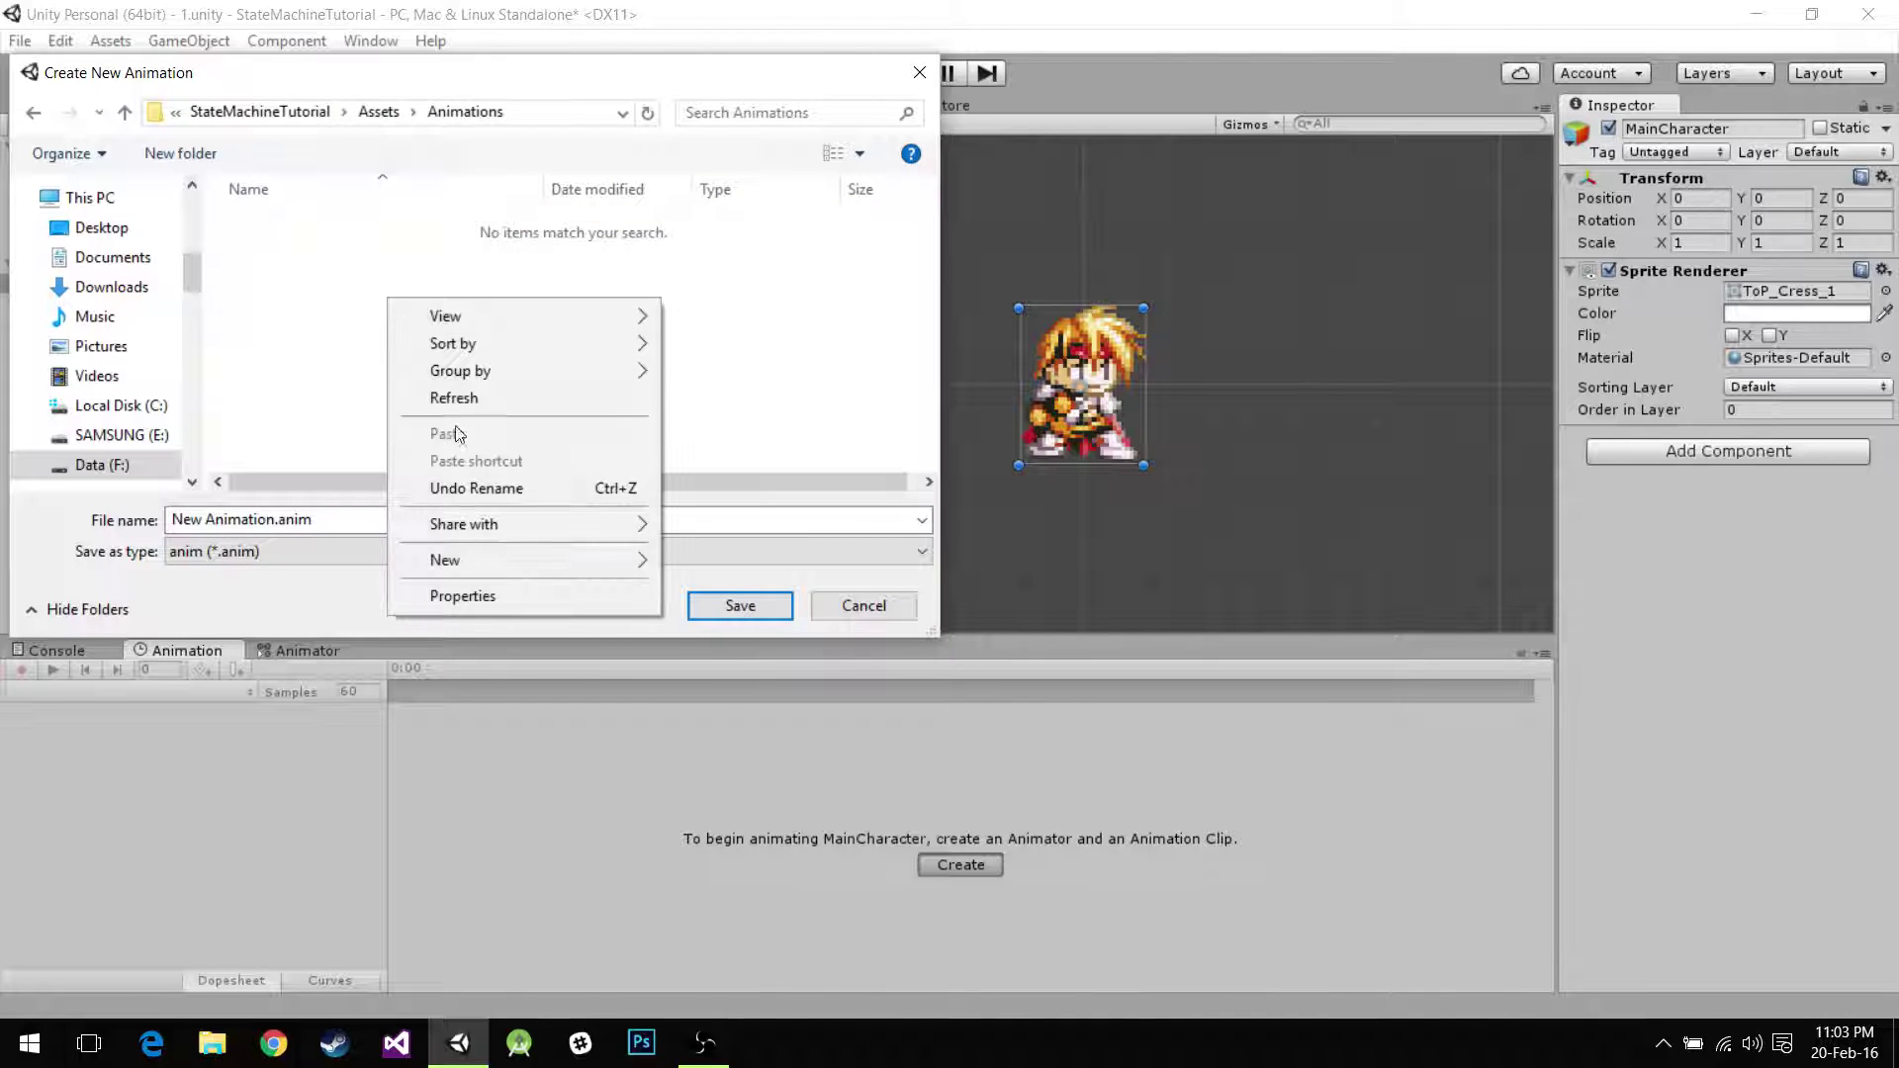
pyautogui.moveTo(506, 564)
pyautogui.click(823, 561)
pyautogui.write('P')
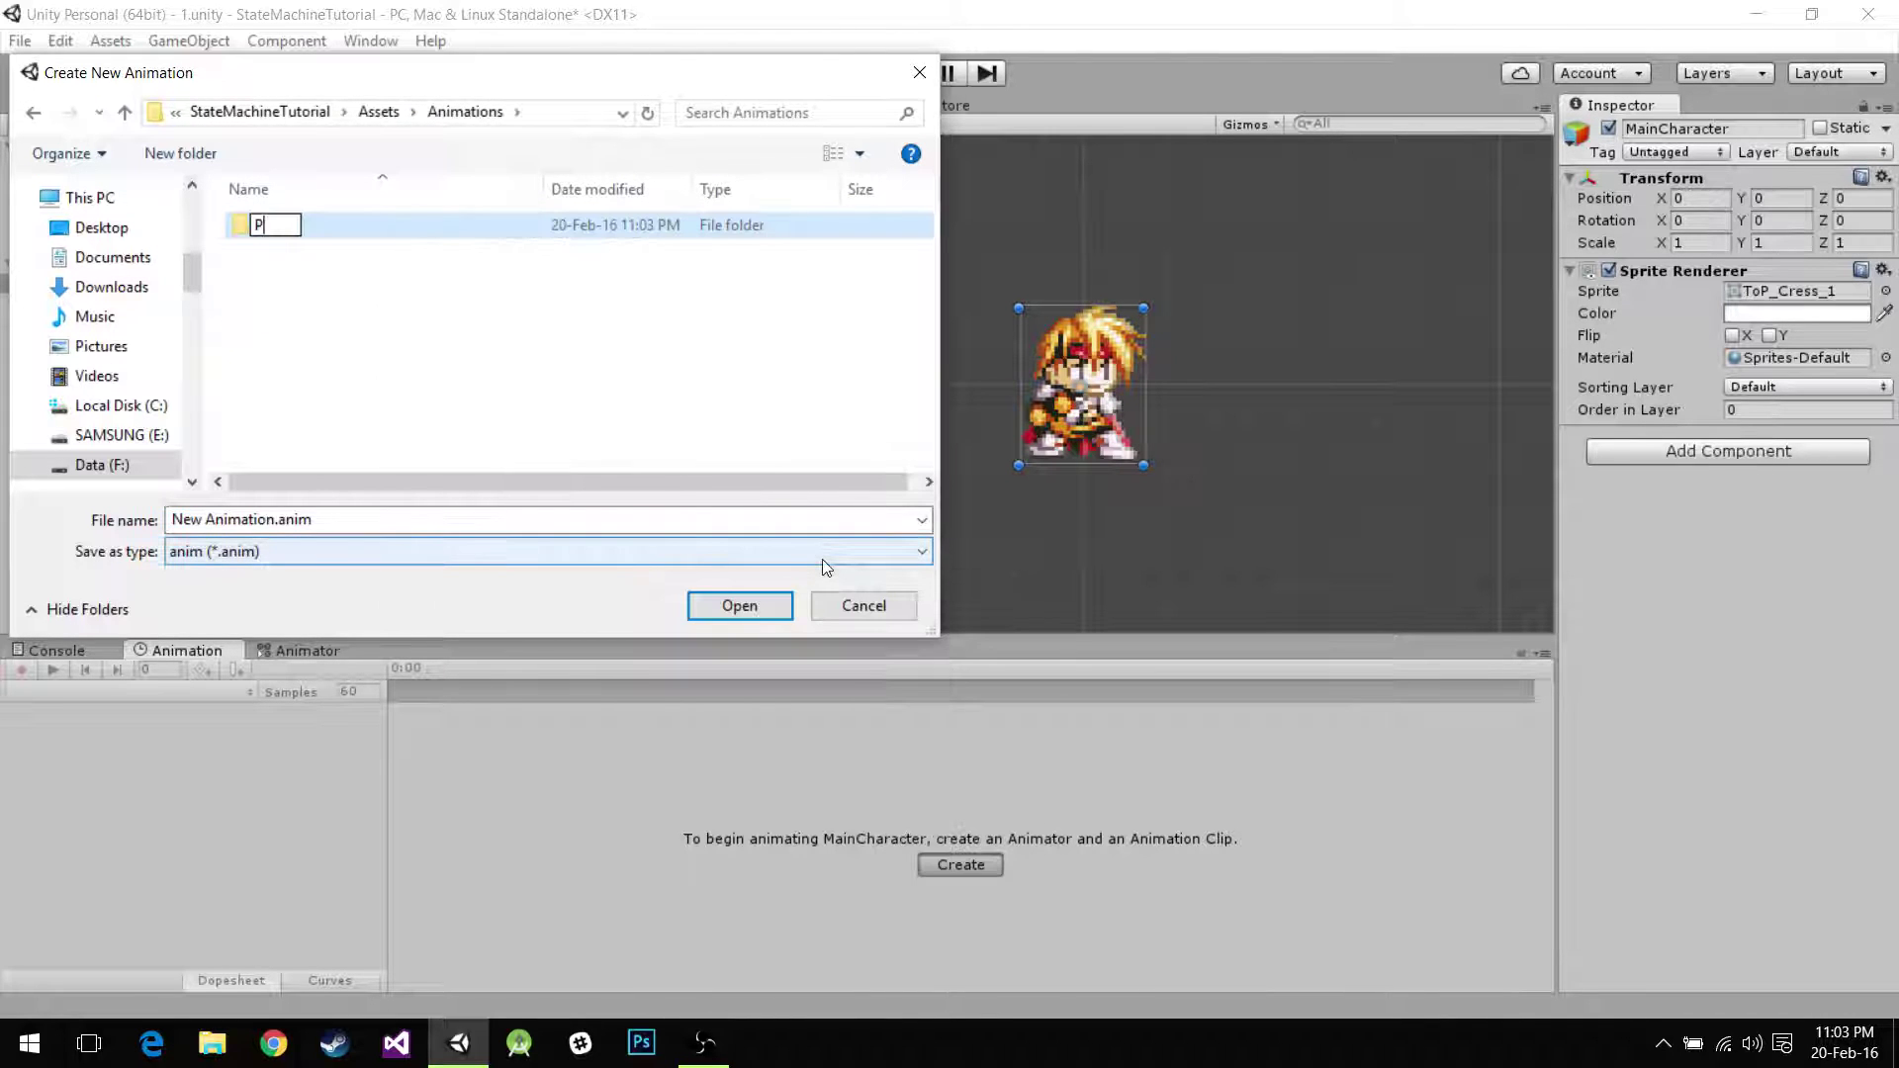
pyautogui.write('layer')
pyautogui.press('BackSpace')
pyautogui.press('BackSpace')
pyautogui.press('BackSpace')
pyautogui.press('BackSpace')
pyautogui.press('BackSpace')
pyautogui.write('MainCharacter')
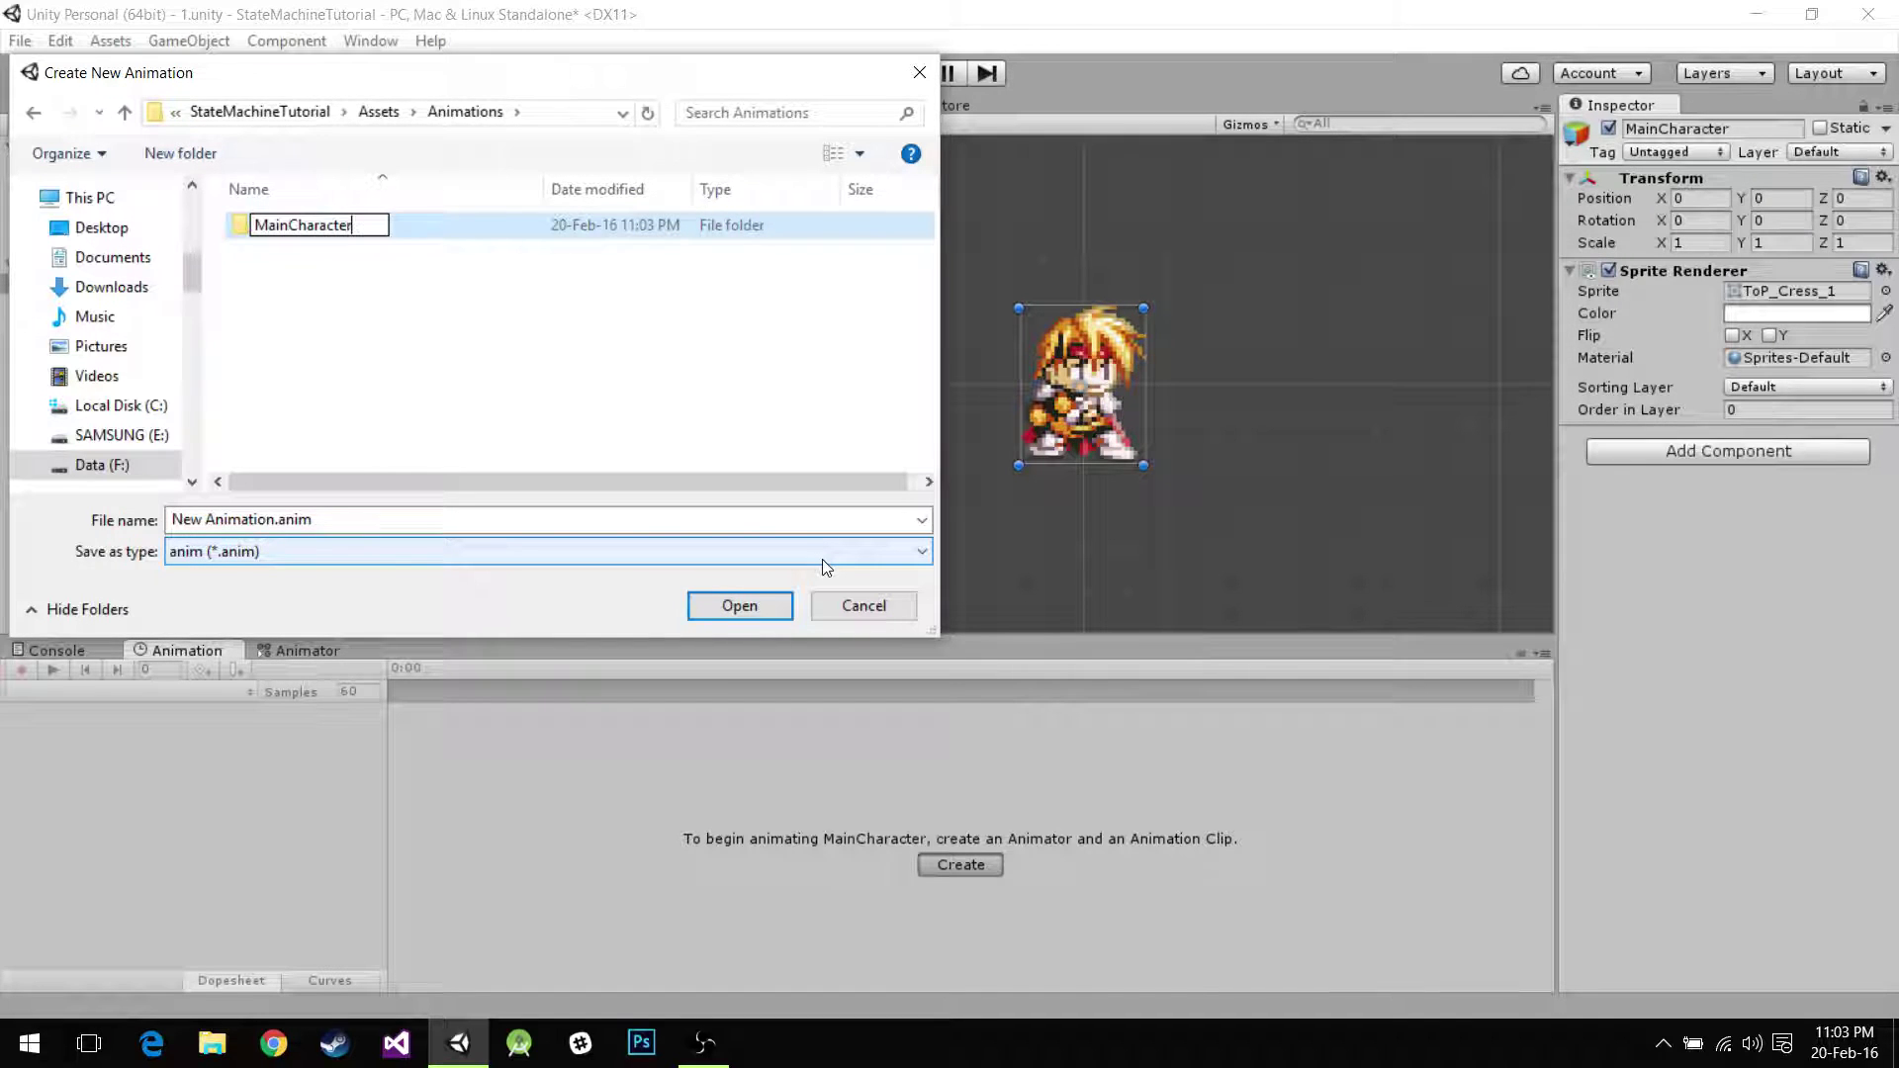
pyautogui.press('Return')
pyautogui.press('Return')
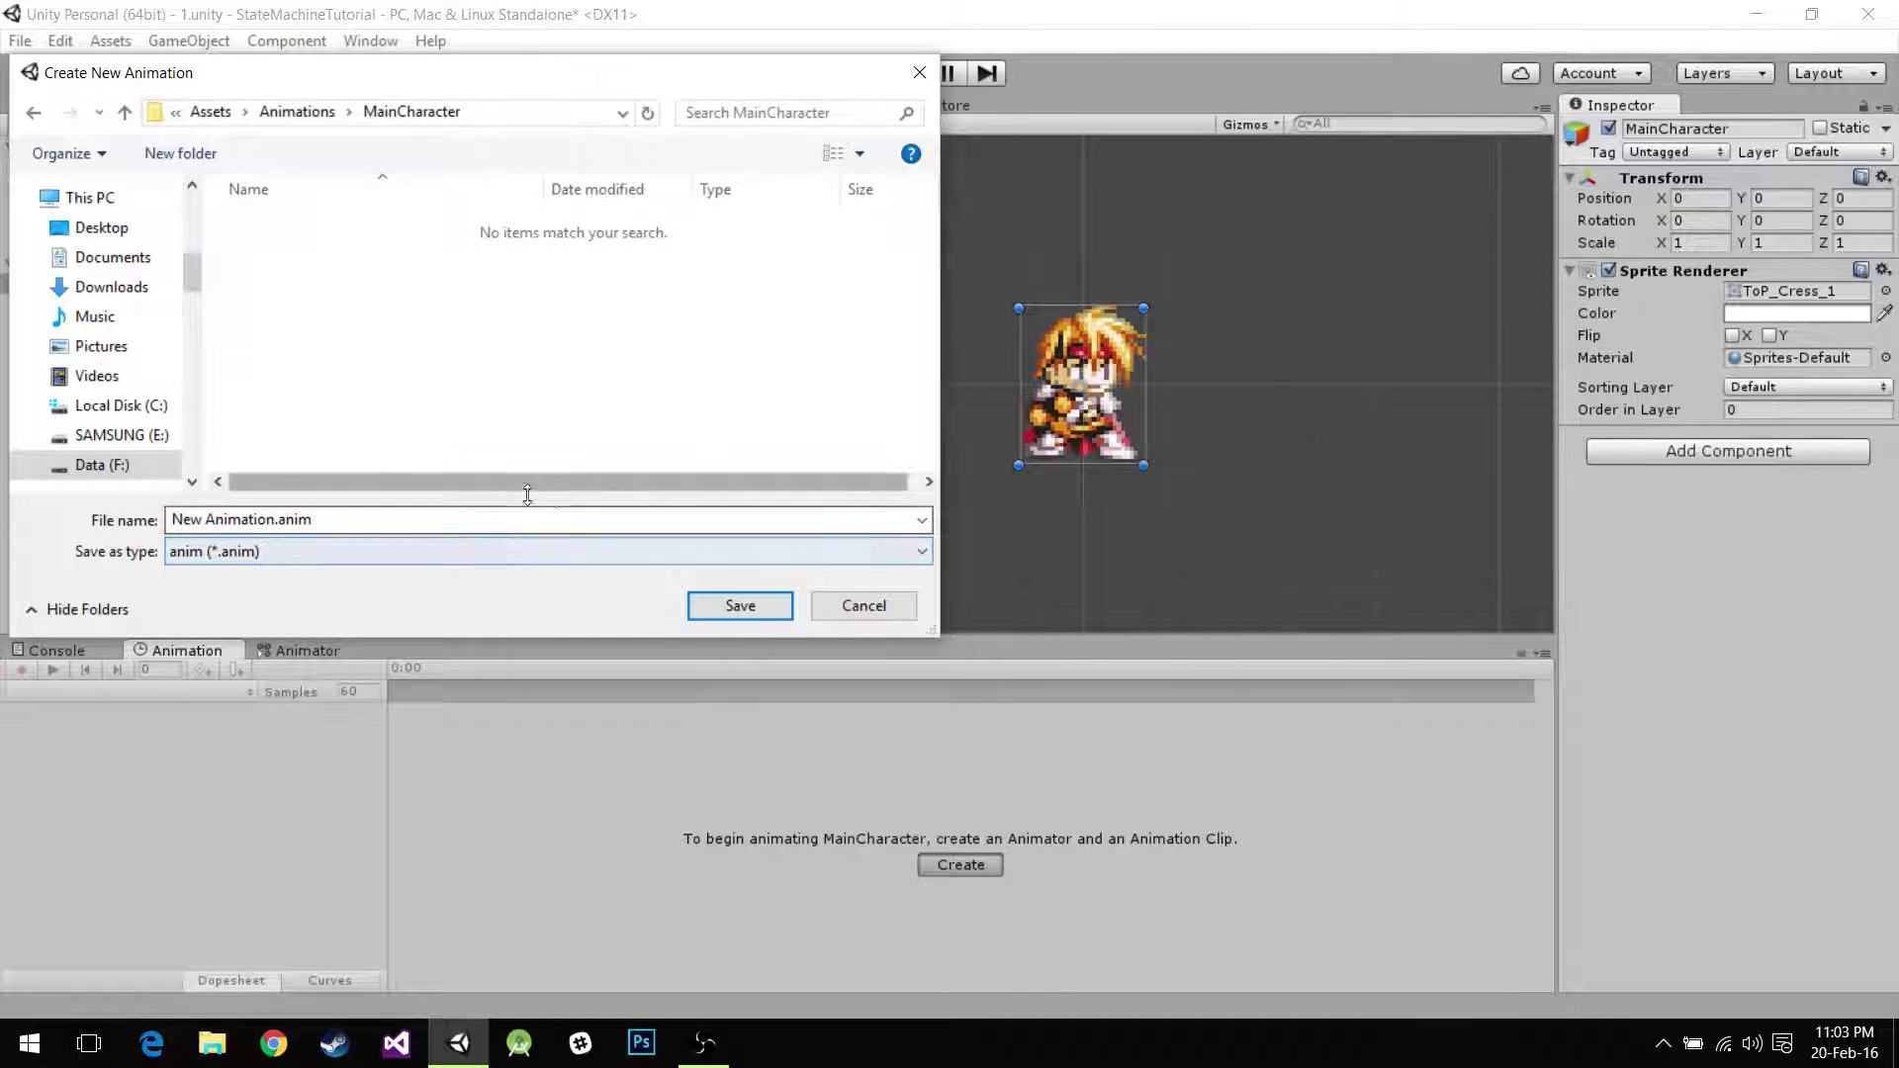
# Save the new animation clip as Idle in the MainCharacter folder.
pyautogui.click(491, 517)
pyautogui.write('Idle')
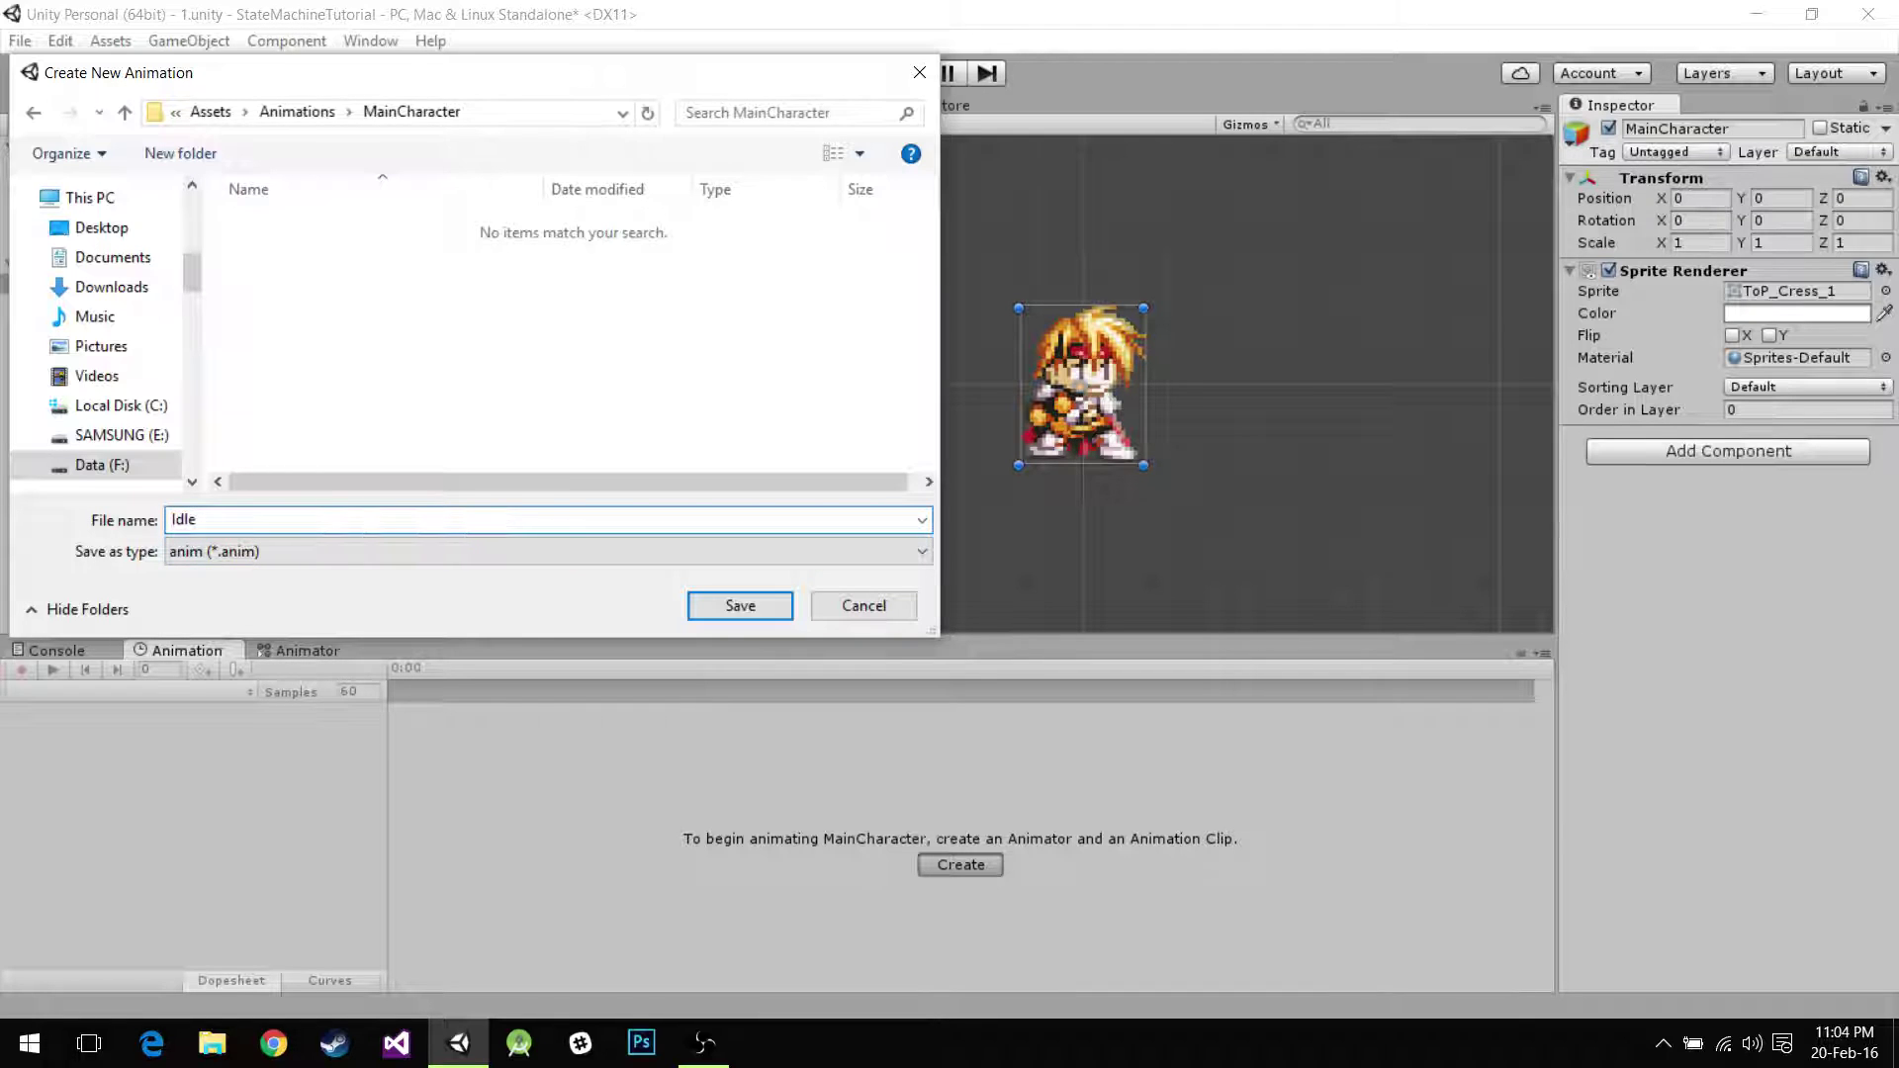
pyautogui.click(727, 611)
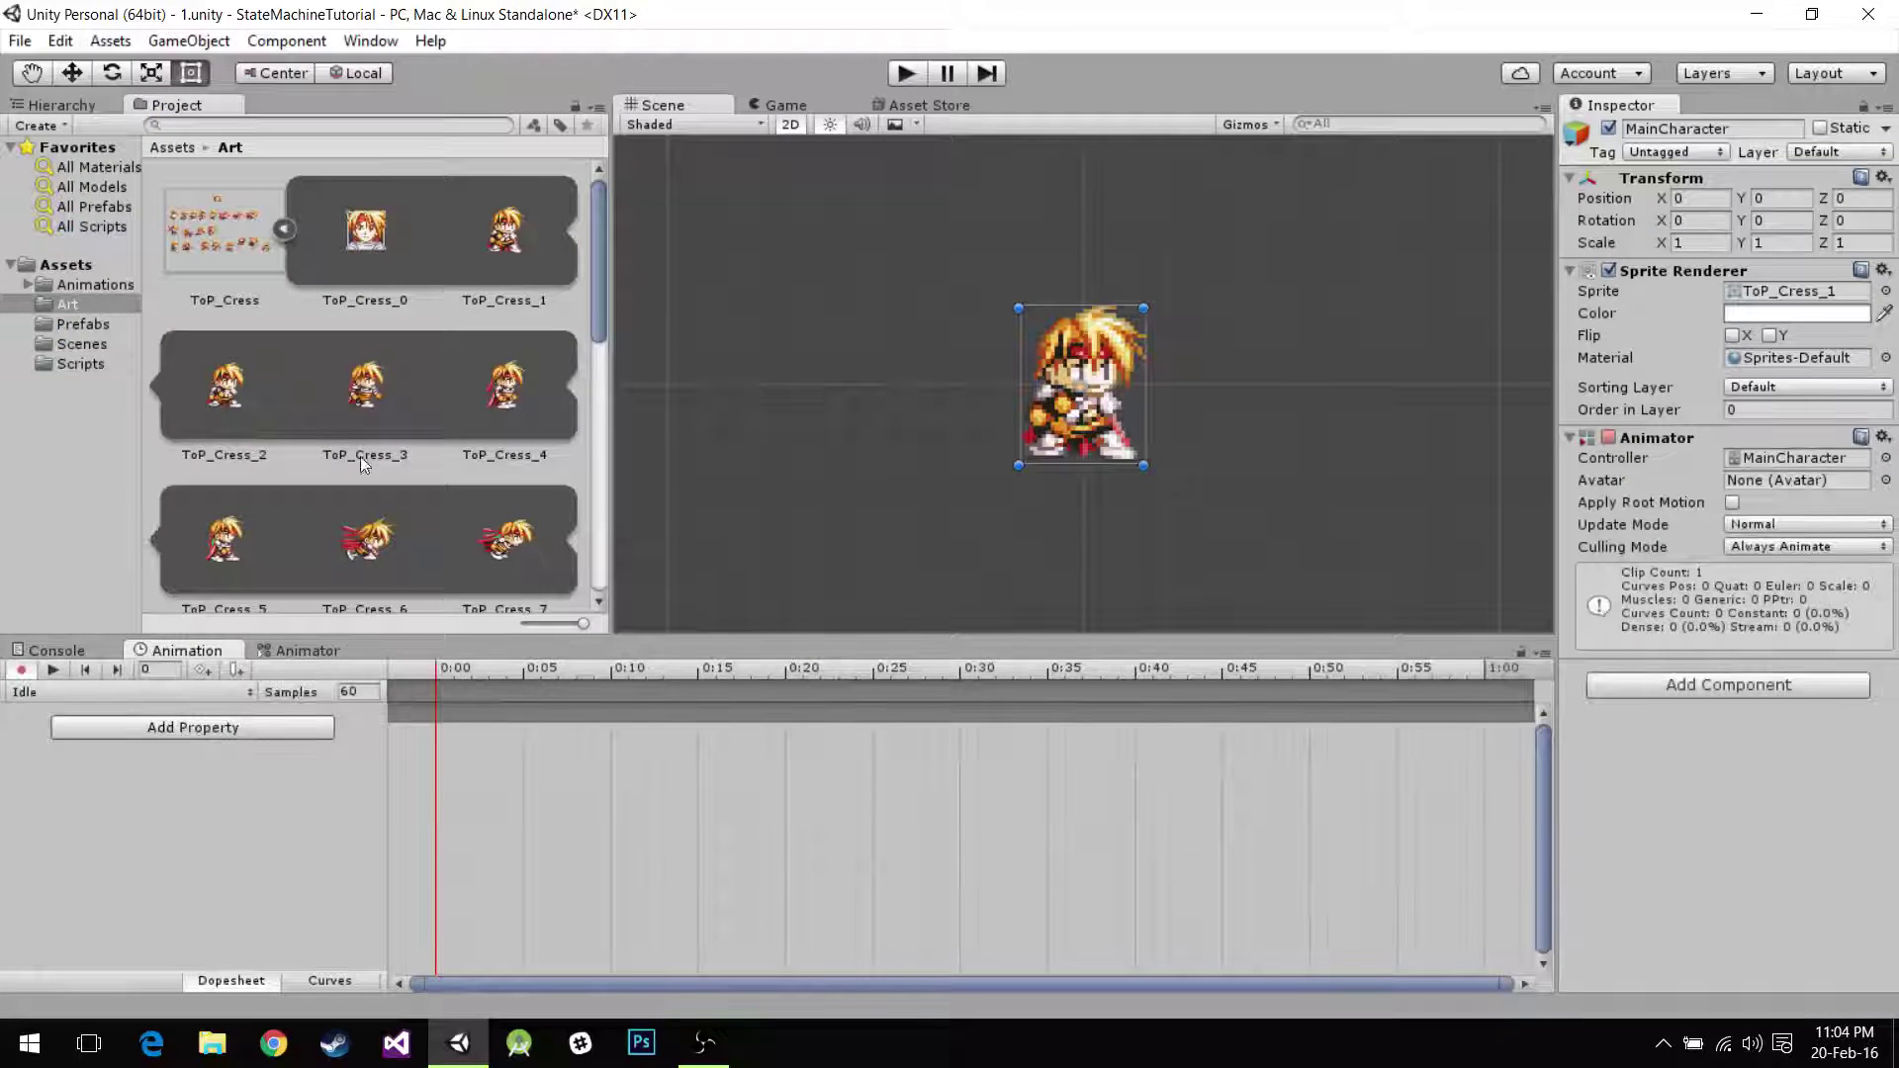
# Compare the standing sprites and add ToP_Cress_1 and ToP_Cress_2 as keyframes at the start of the Idle clip.
pyautogui.click(505, 241)
pyautogui.click(234, 393)
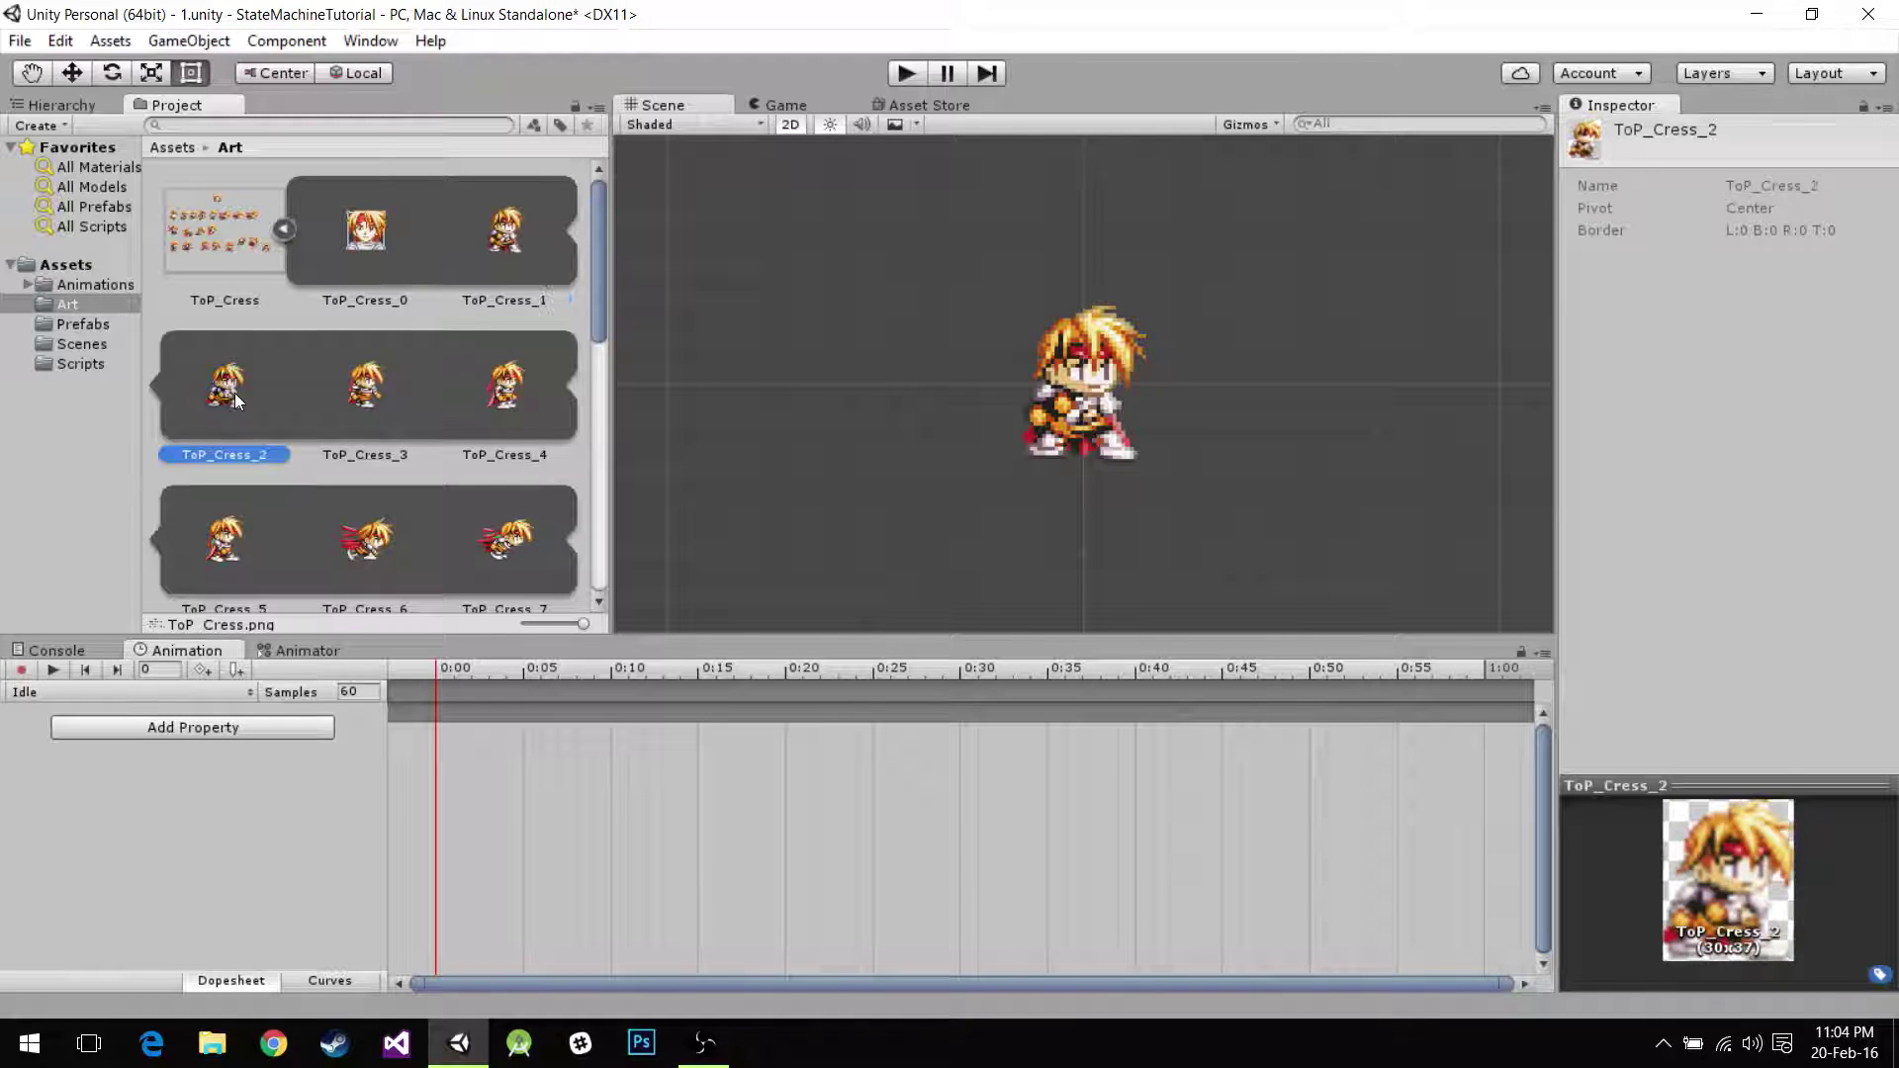
pyautogui.click(390, 371)
pyautogui.click(487, 241)
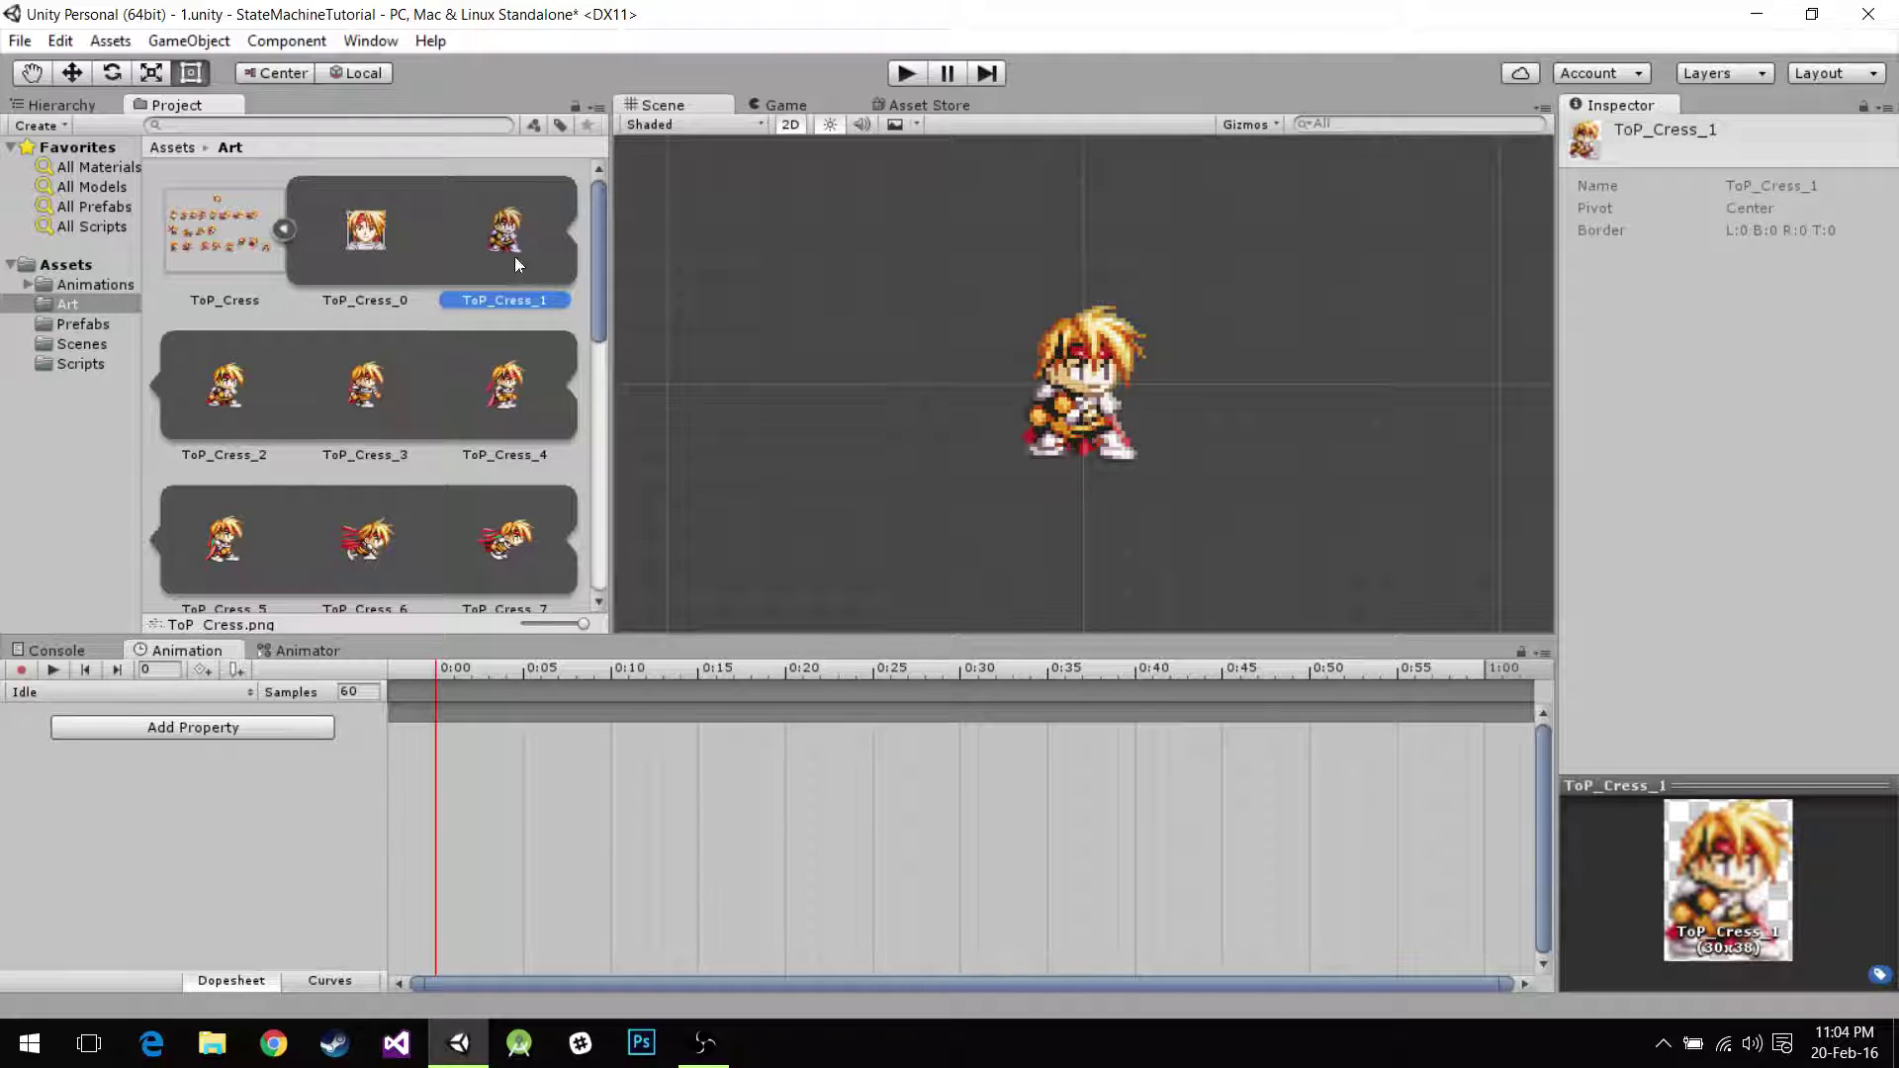
pyautogui.click(239, 387)
pyautogui.click(461, 252)
pyautogui.click(258, 378)
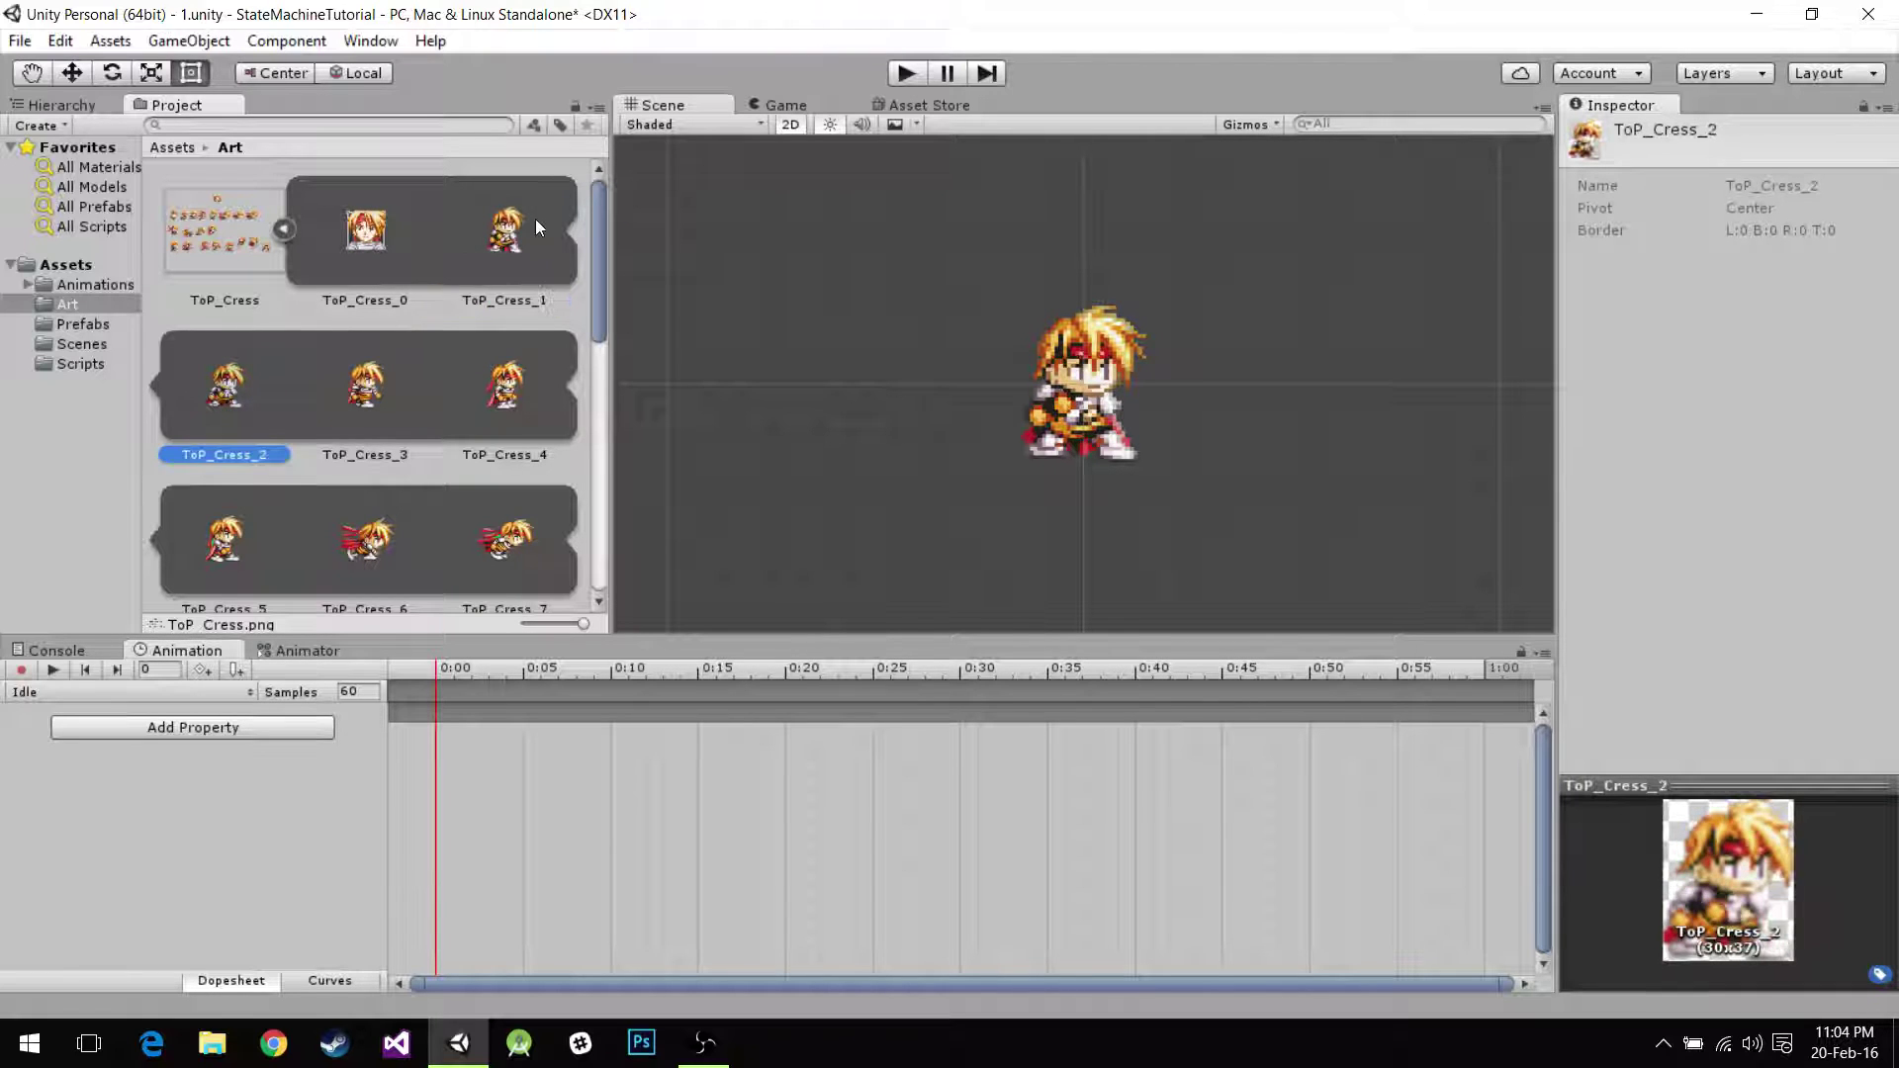
pyautogui.click(537, 218)
pyautogui.keyDown('ctrl'); pyautogui.click(233, 384); pyautogui.keyUp('ctrl')
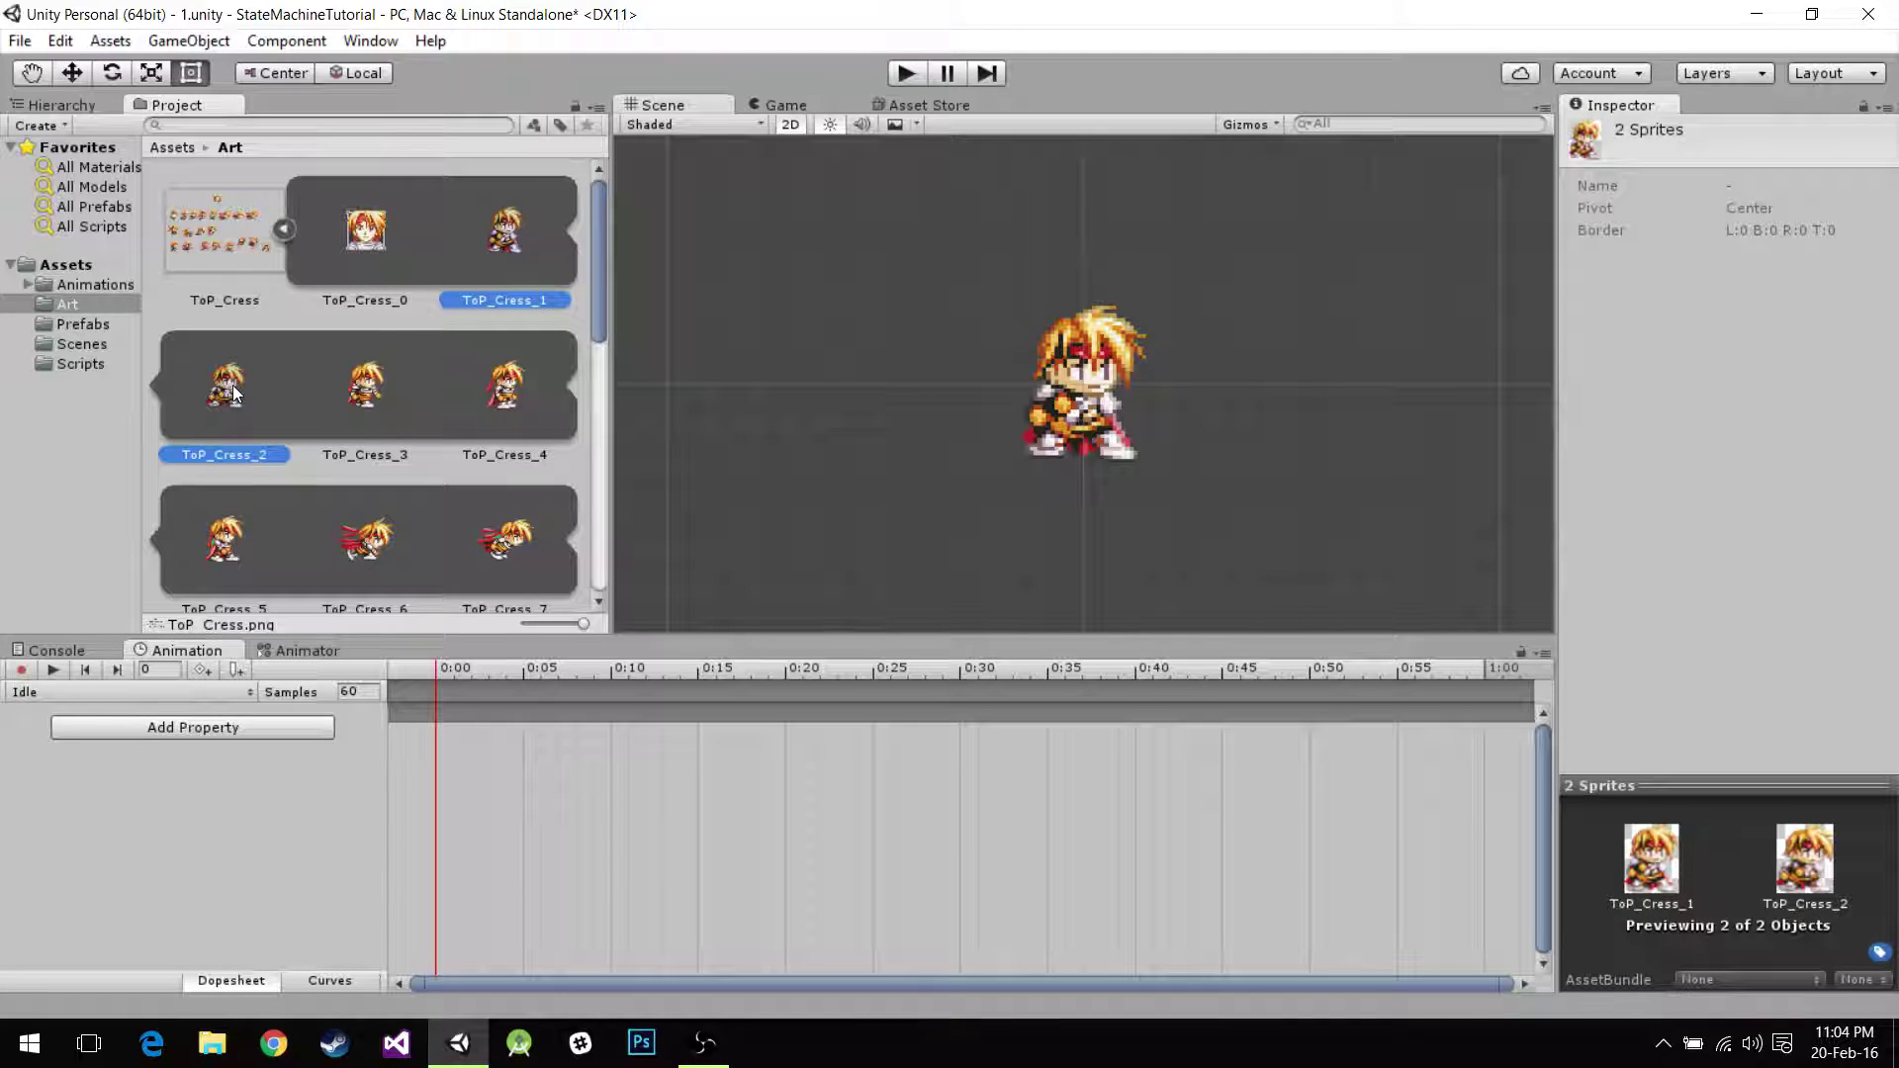
pyautogui.moveTo(509, 241); pyautogui.dragTo(477, 794)
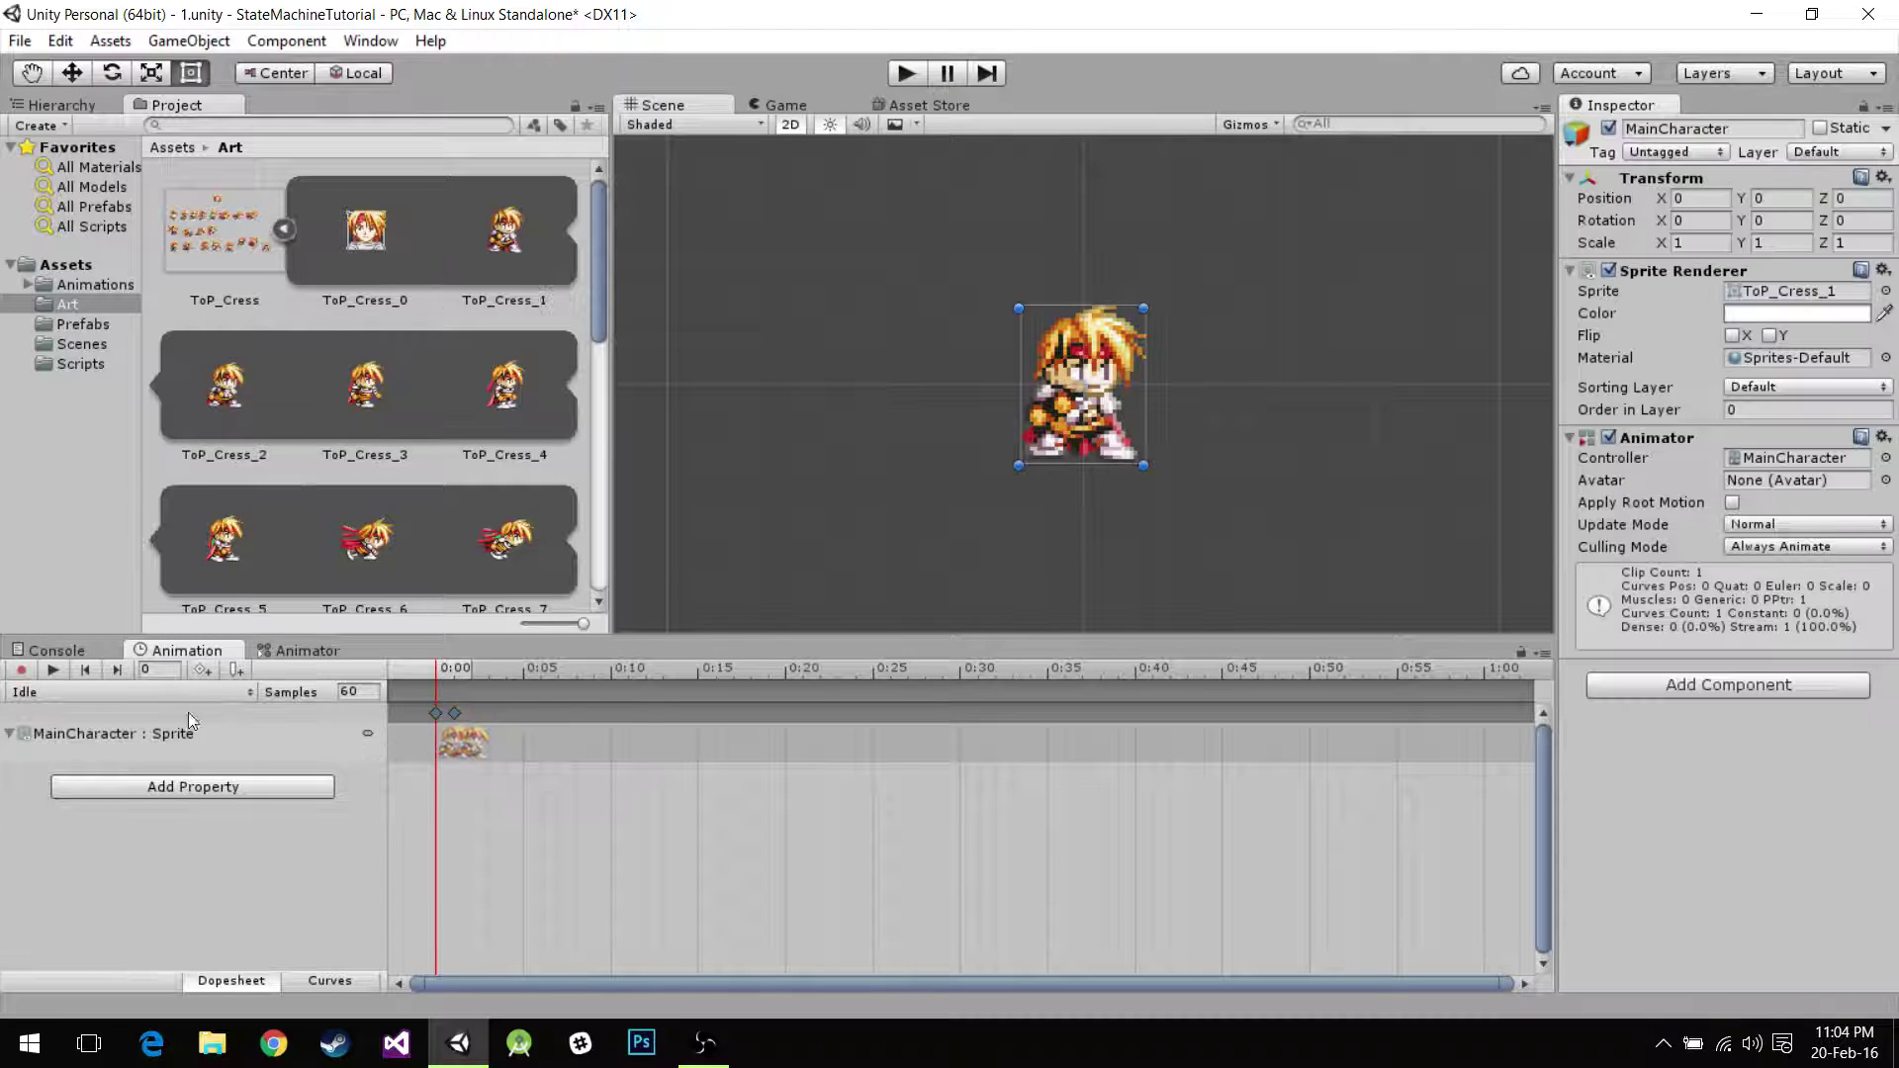
# Try a sample rate of 6 for the Idle clip and preview its playback.
pyautogui.click(53, 670)
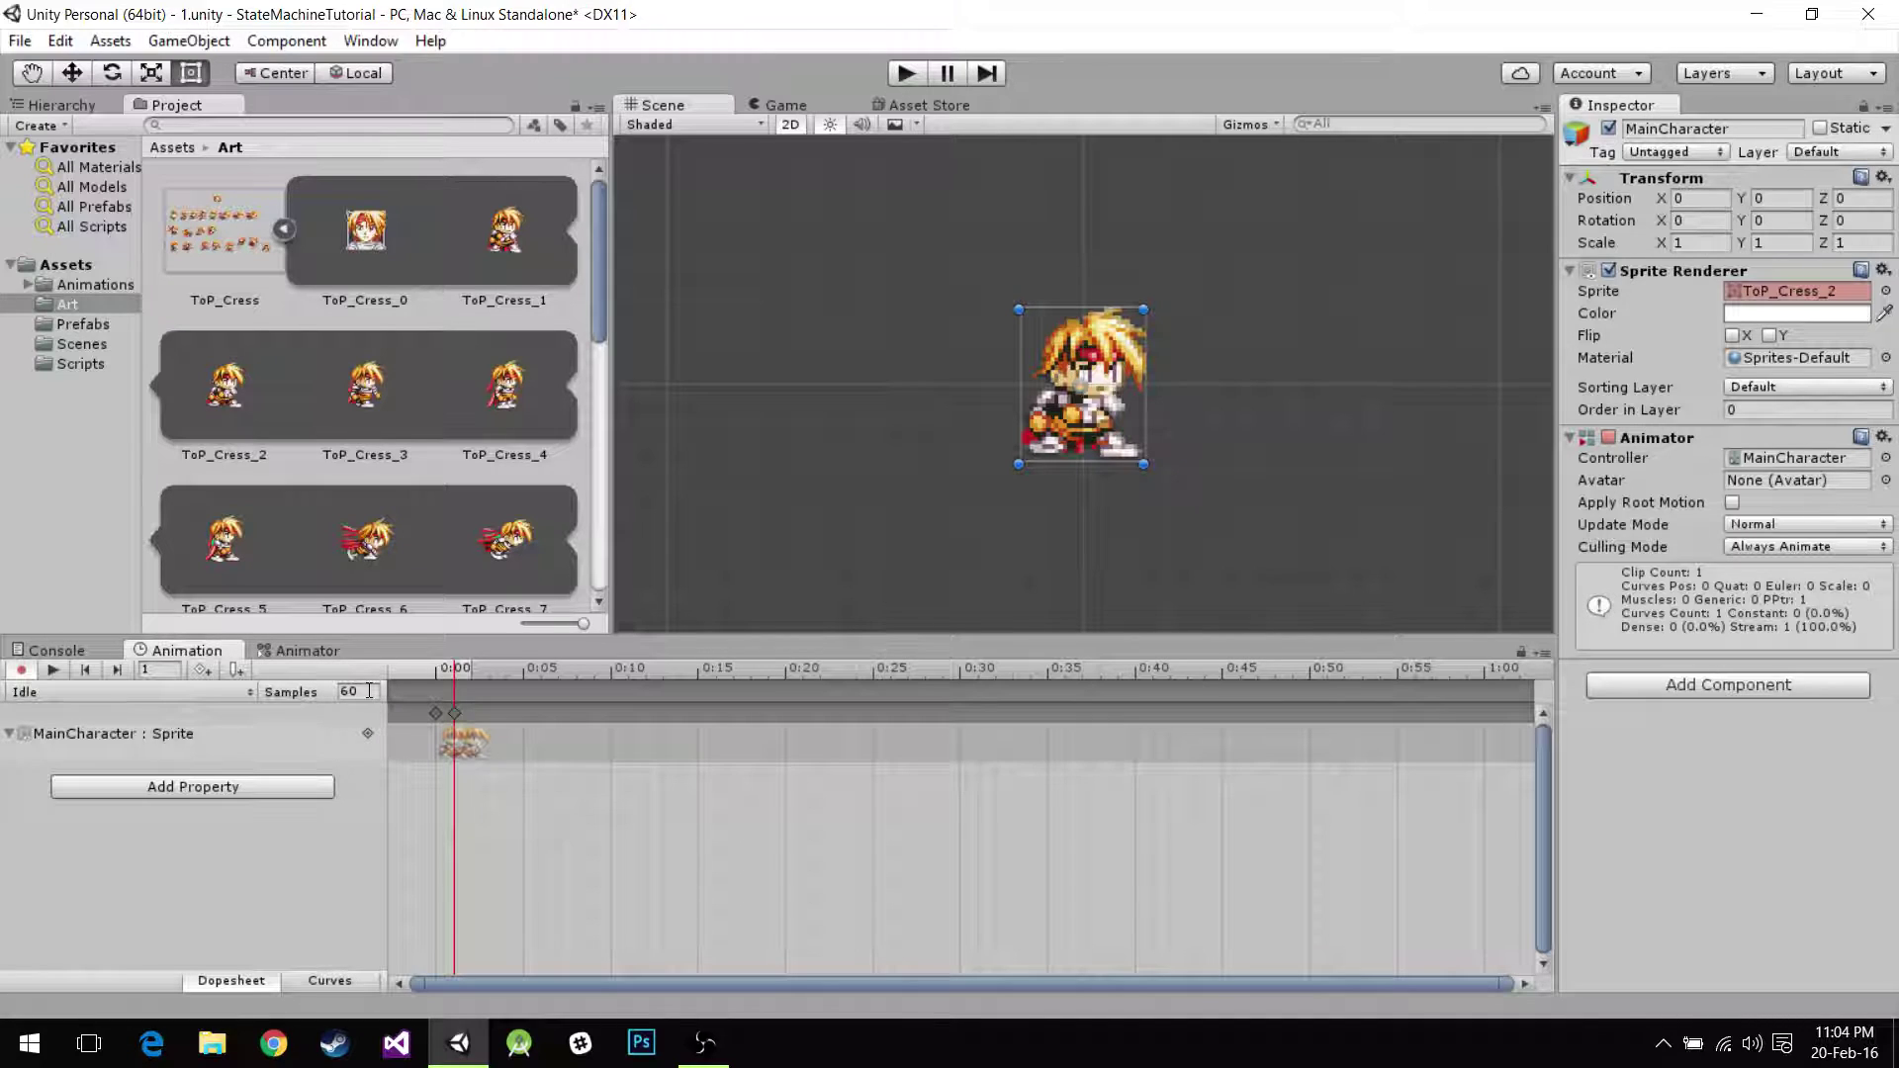
pyautogui.write('6')
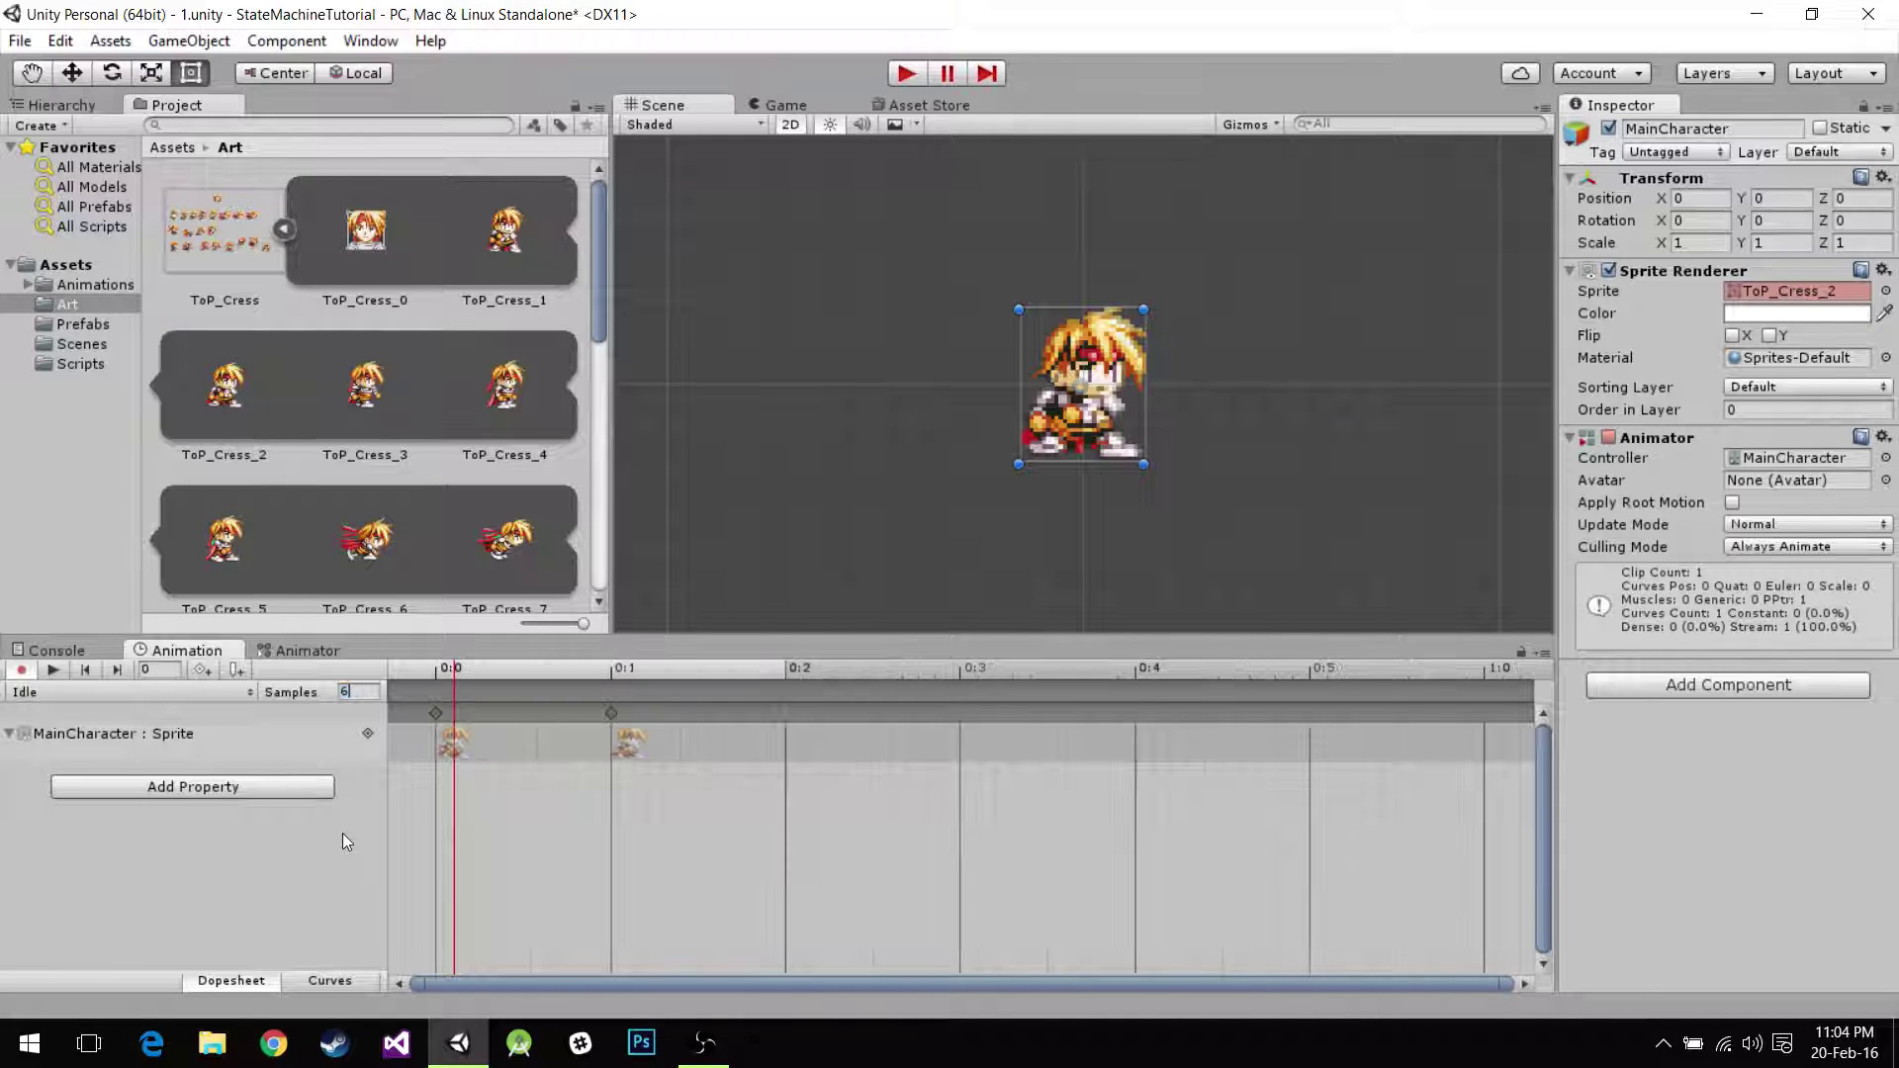
pyautogui.click(64, 669)
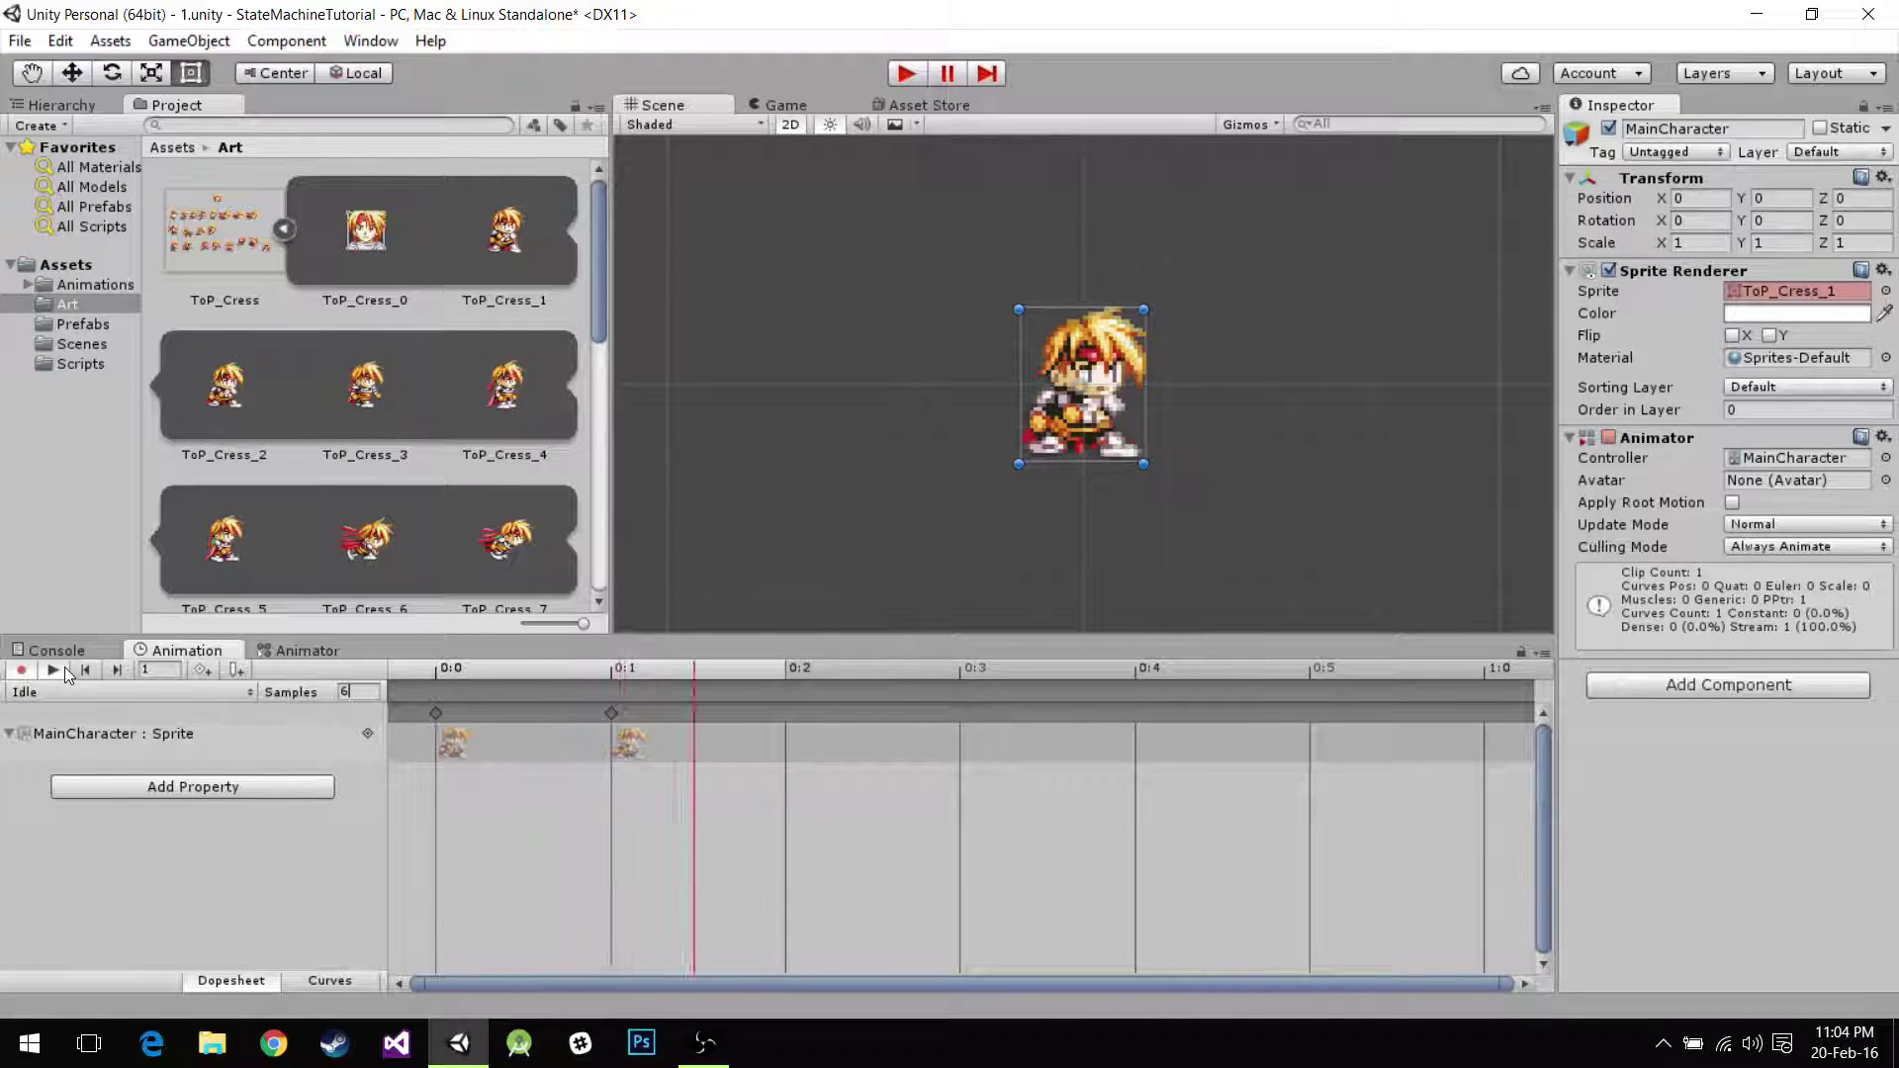
pyautogui.click(63, 669)
# Set the Idle clip's sample rate to 3, preview the animation and stop the playback.
pyautogui.doubleClick(346, 692)
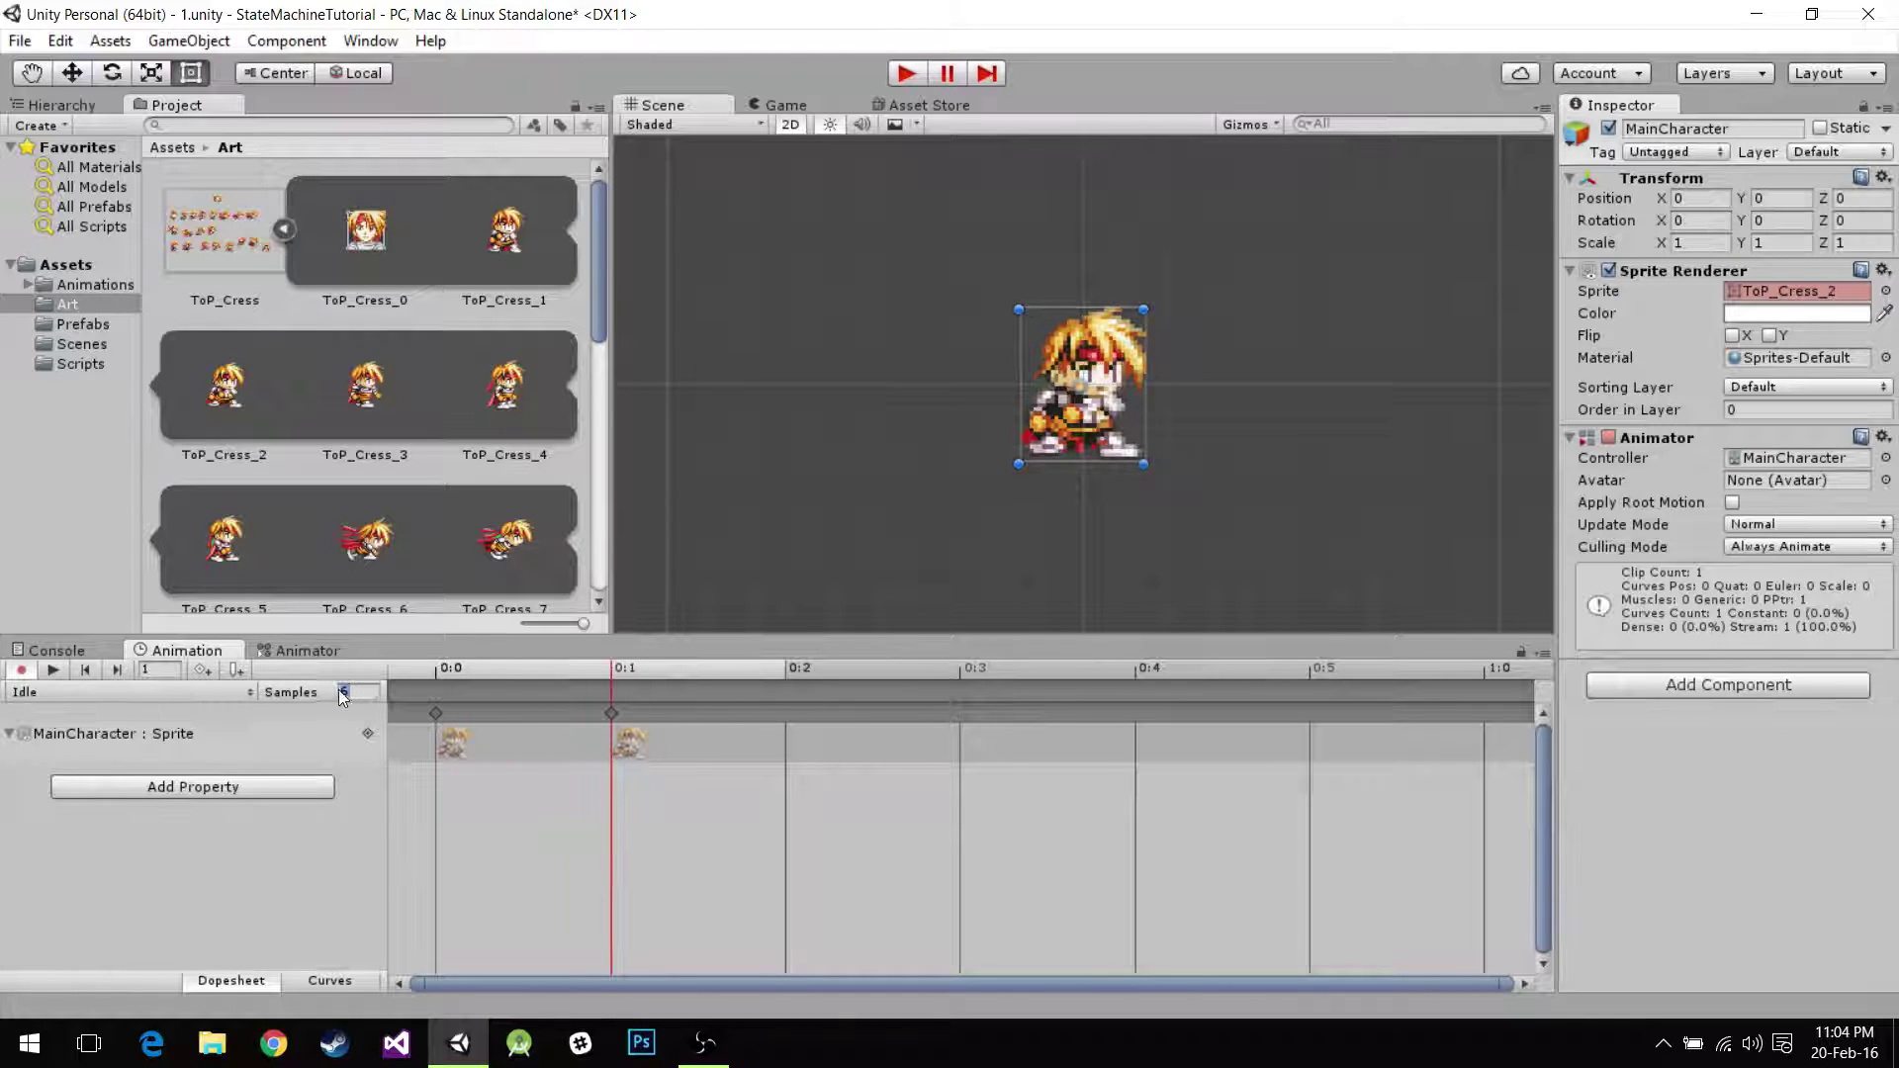
pyautogui.write('3')
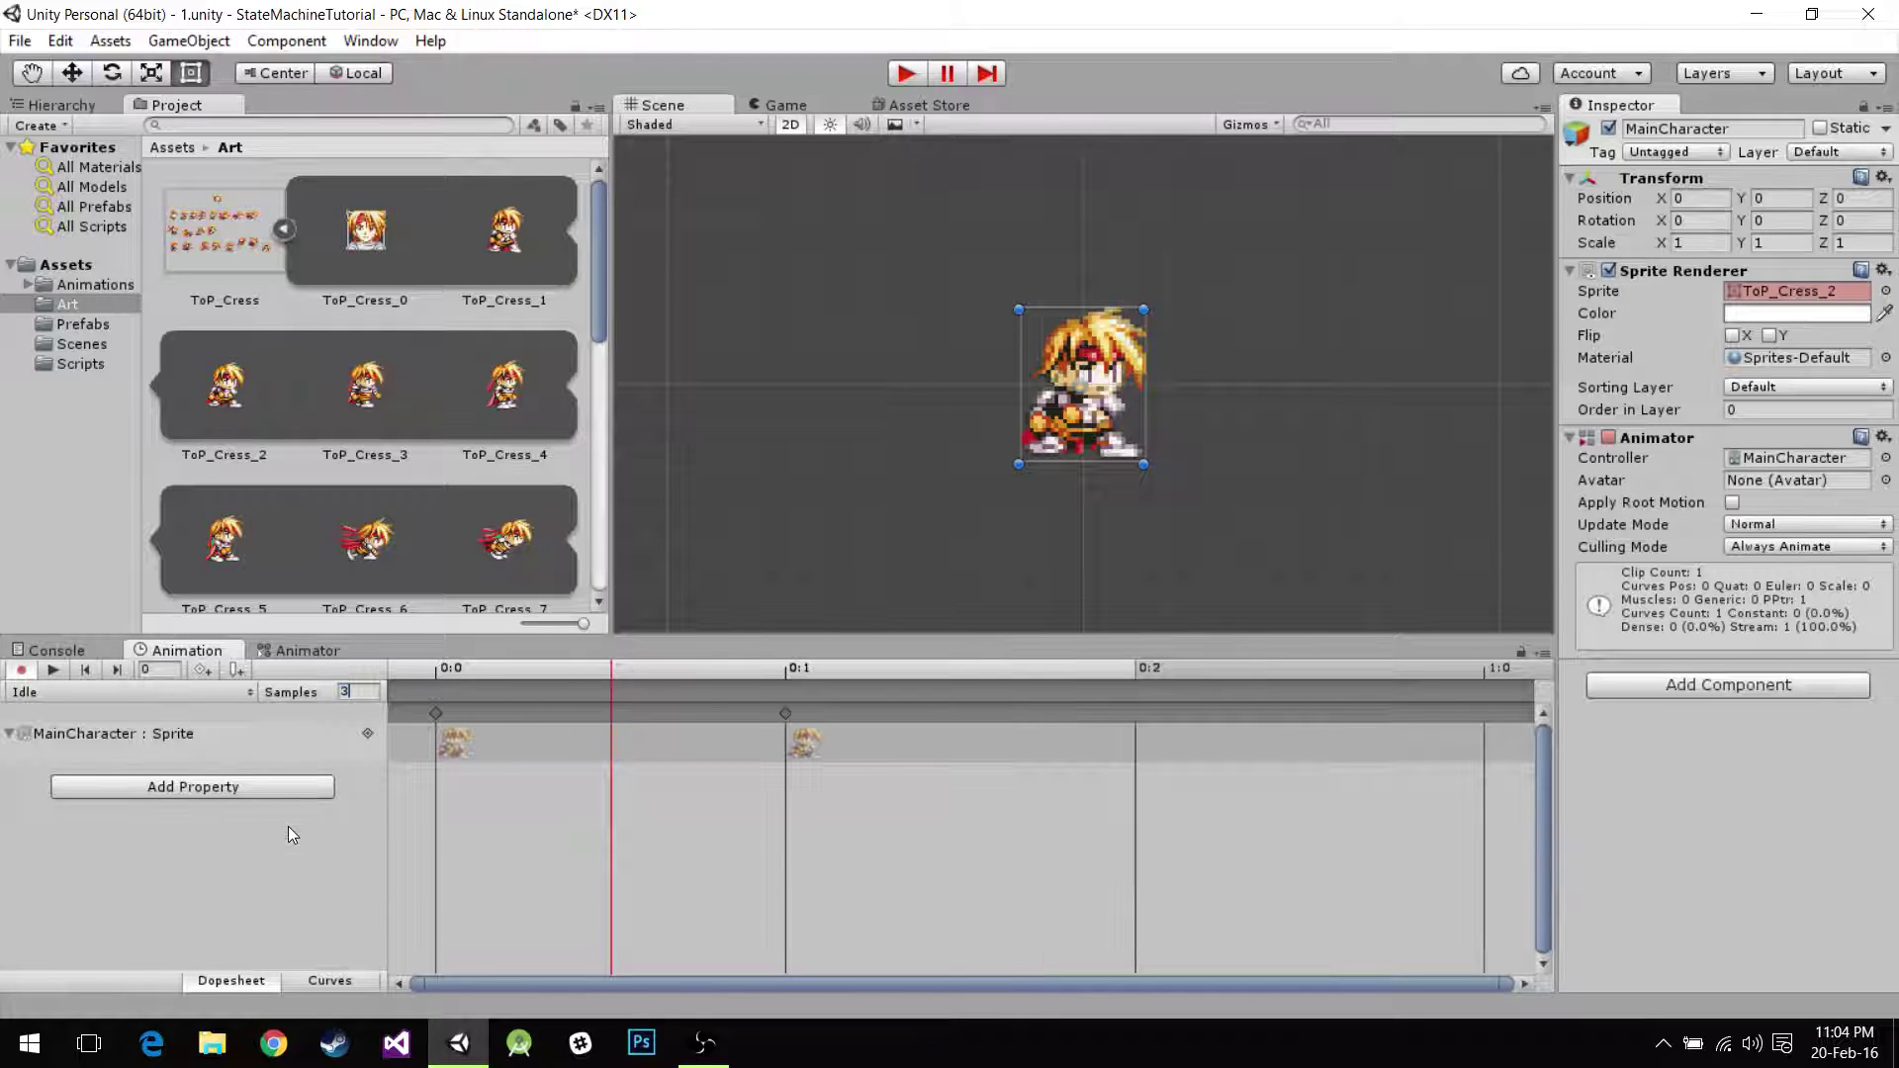
pyautogui.click(57, 669)
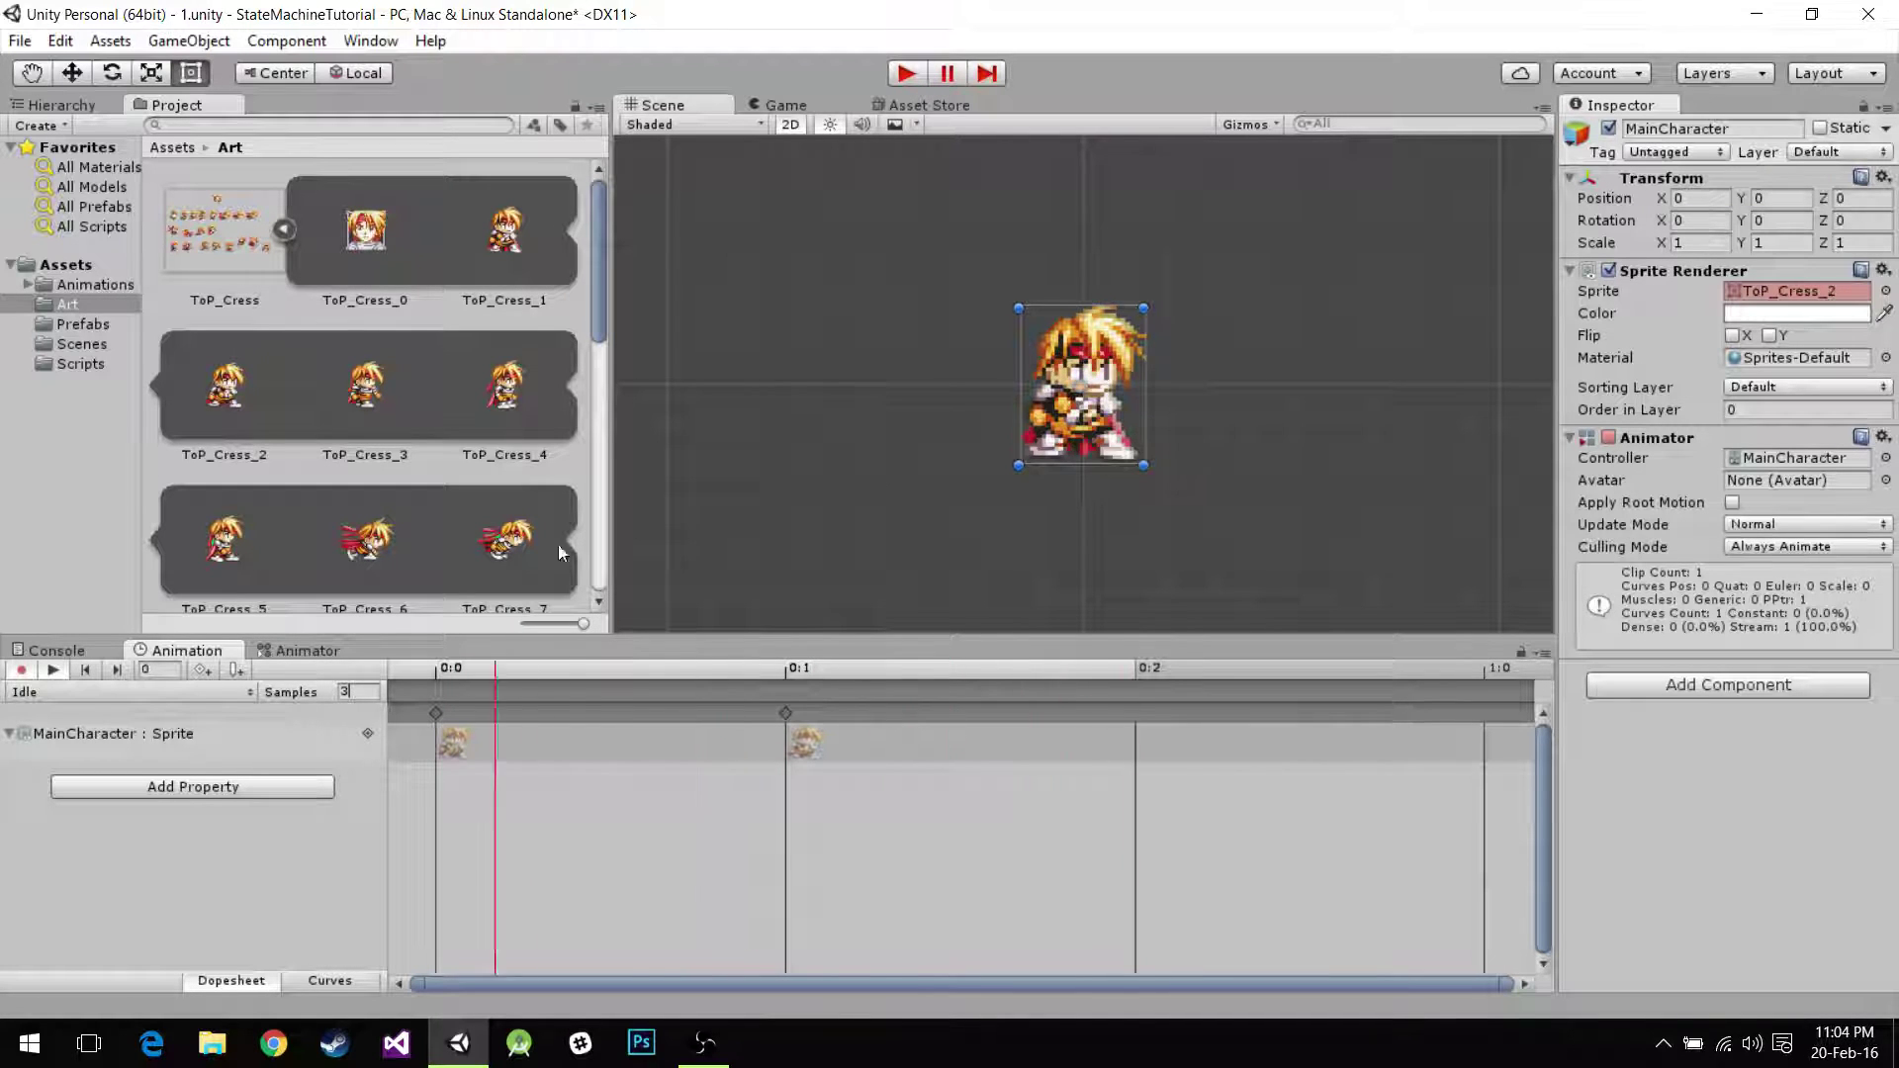
pyautogui.click(53, 670)
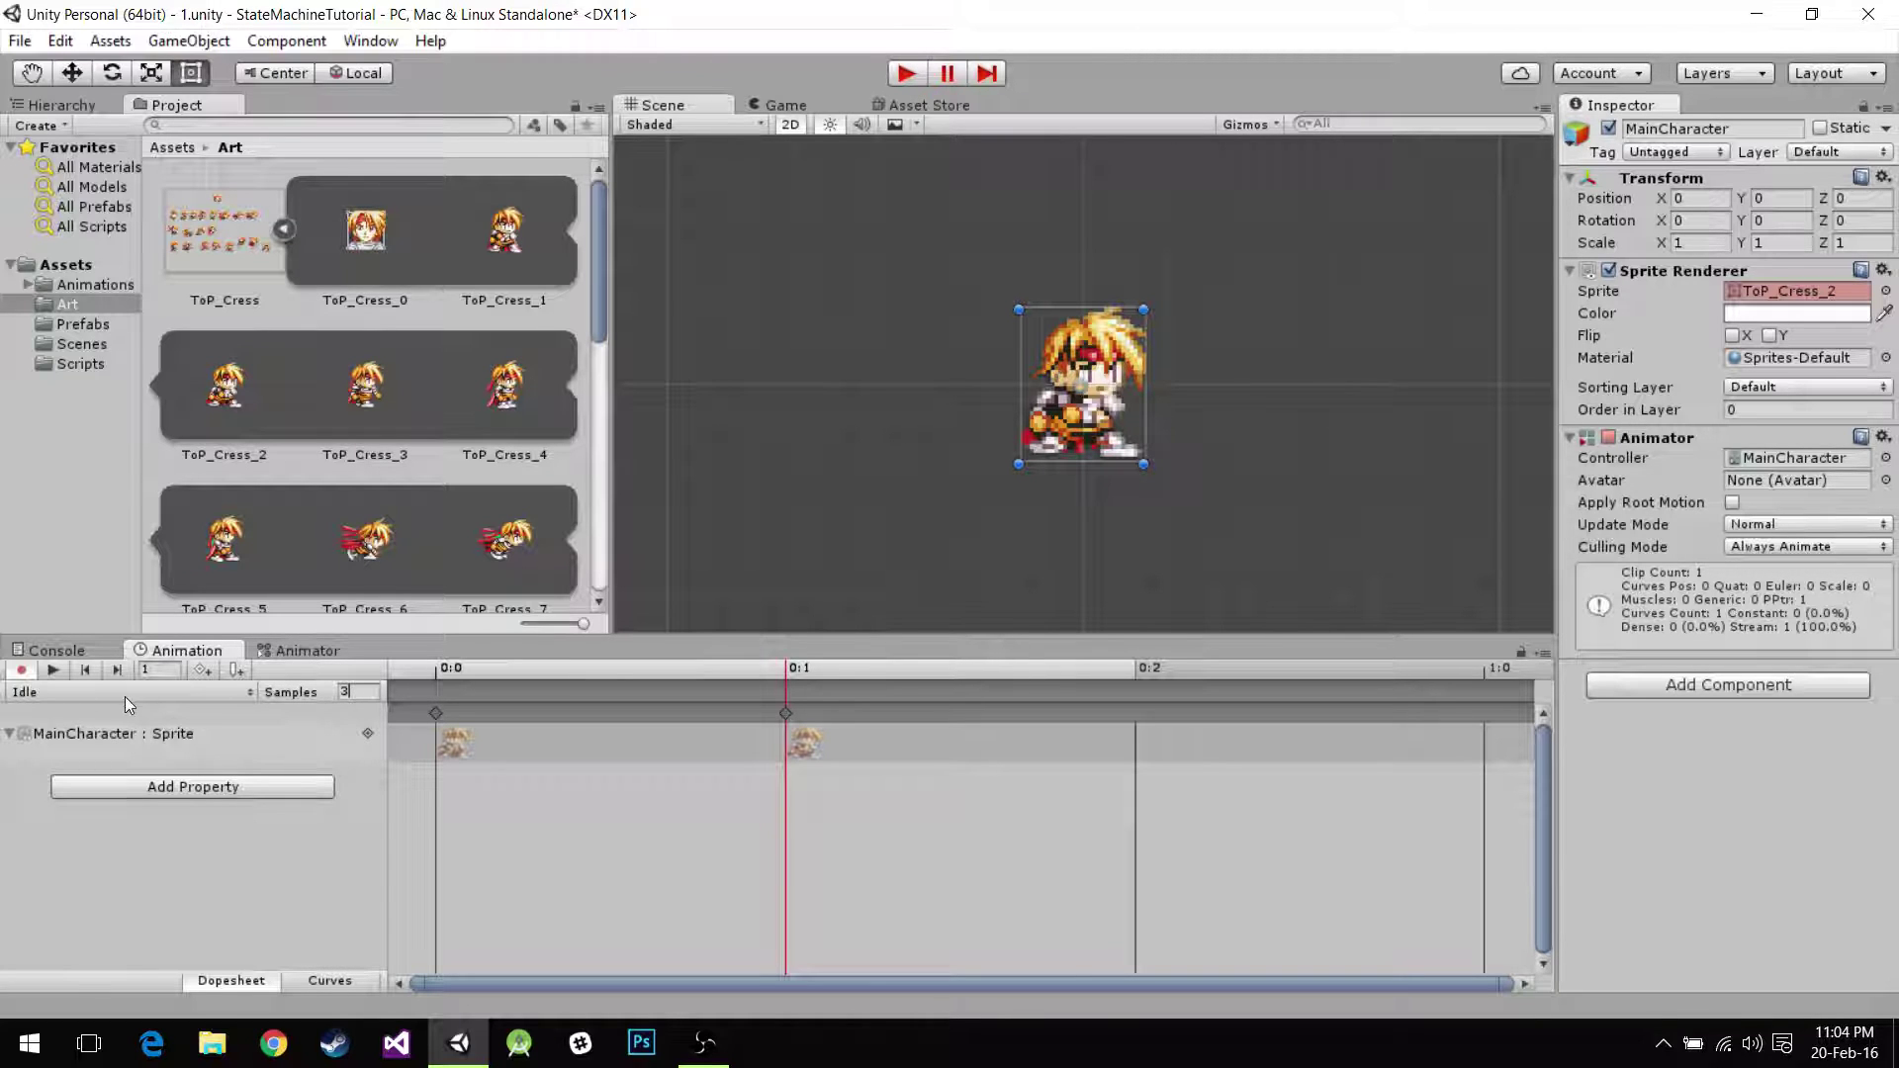
# Create a second animation clip for MainCharacter and save it as Walk in the same folder as Idle.
pyautogui.click(124, 696)
pyautogui.click(89, 720)
pyautogui.click(216, 695)
pyautogui.click(125, 756)
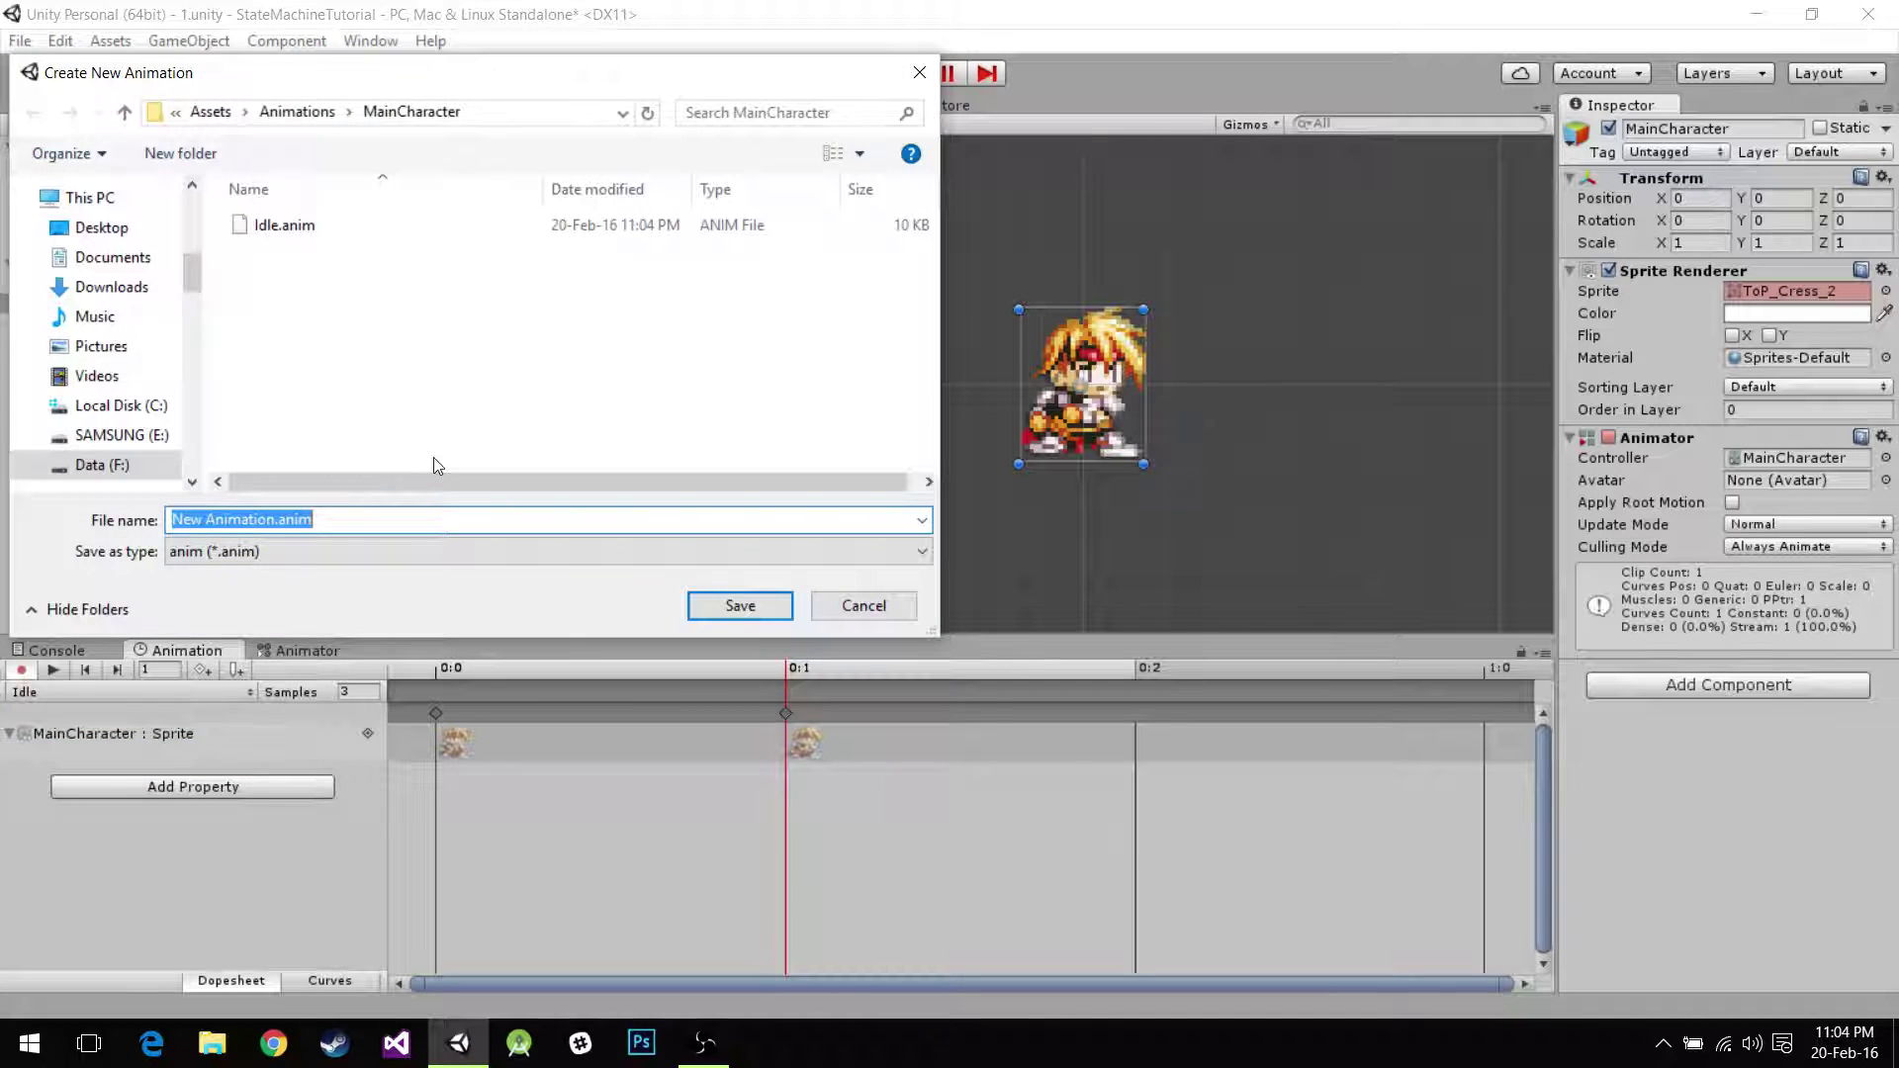
pyautogui.write('Walk')
pyautogui.press('Return')
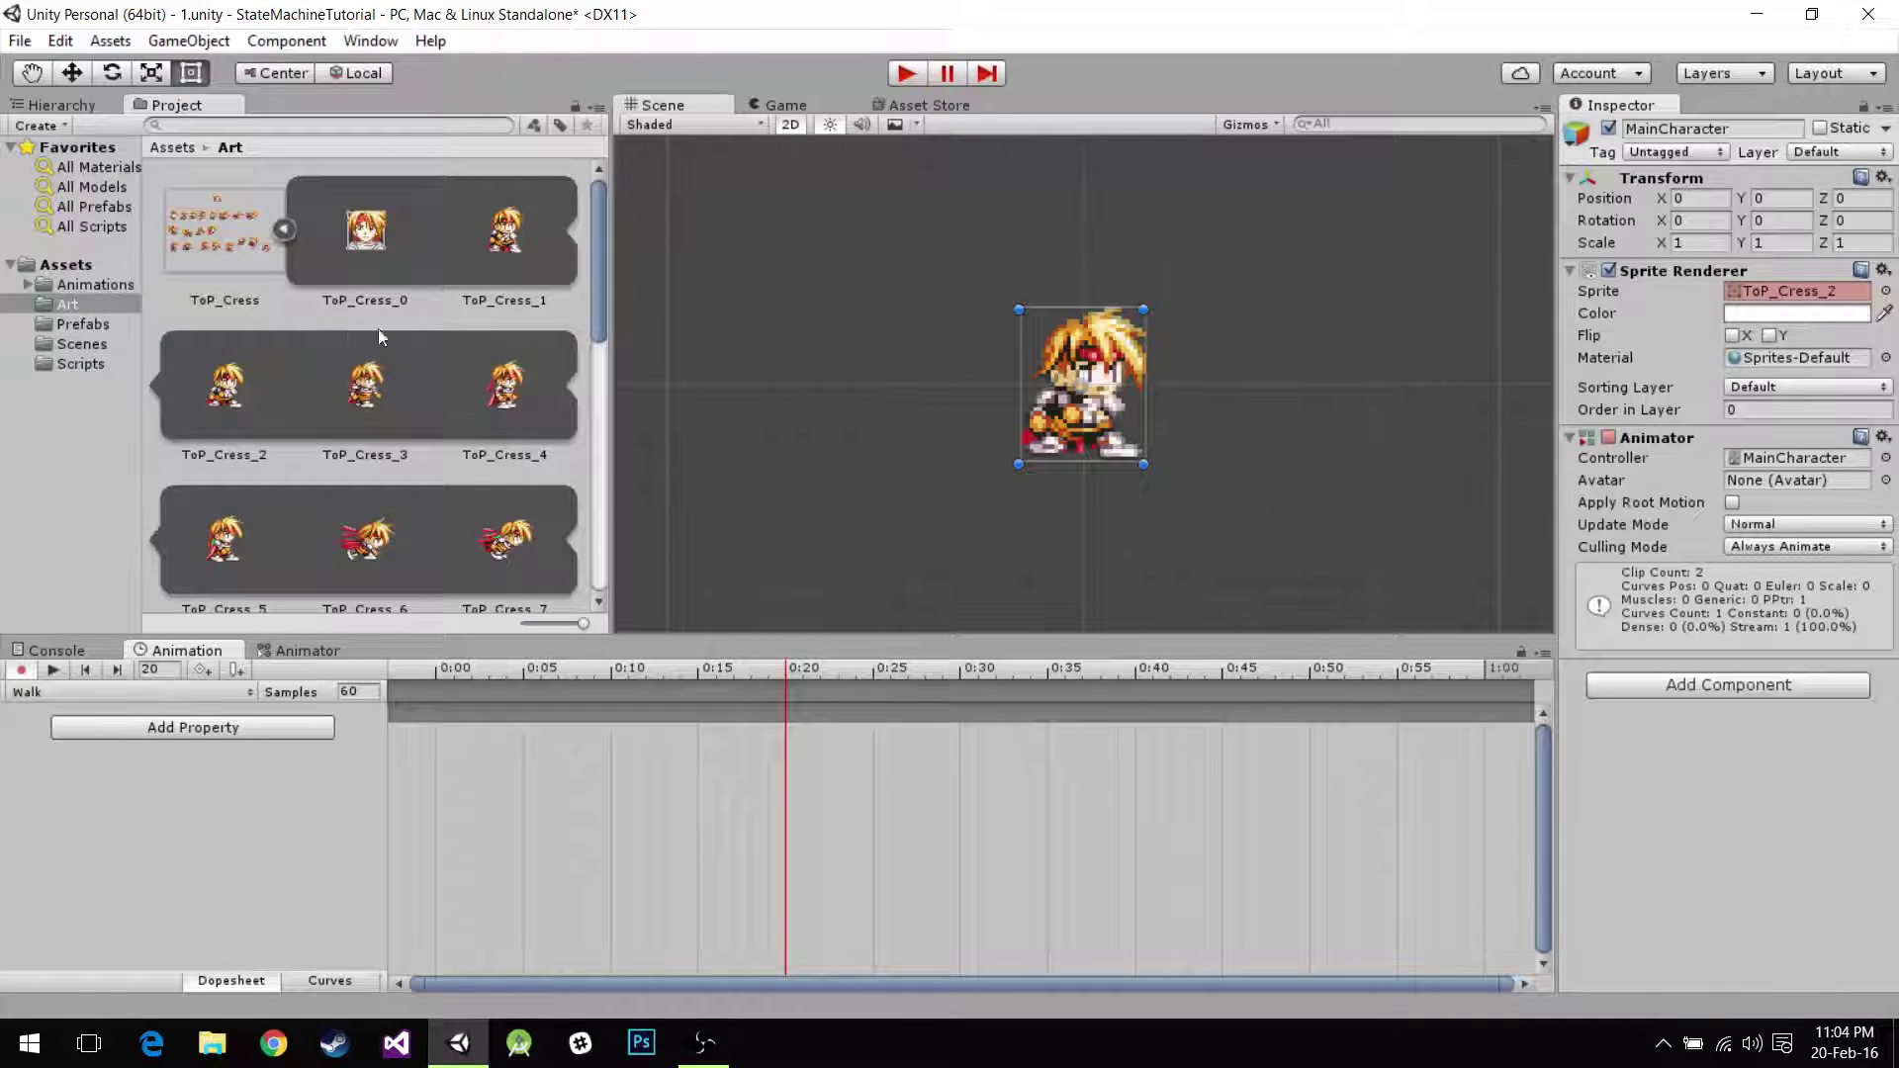
# Add the sprites ToP_Cress_3, ToP_Cress_4 and ToP_Cress_5 as keyframes at the start of the Walk clip.
pyautogui.click(449, 286)
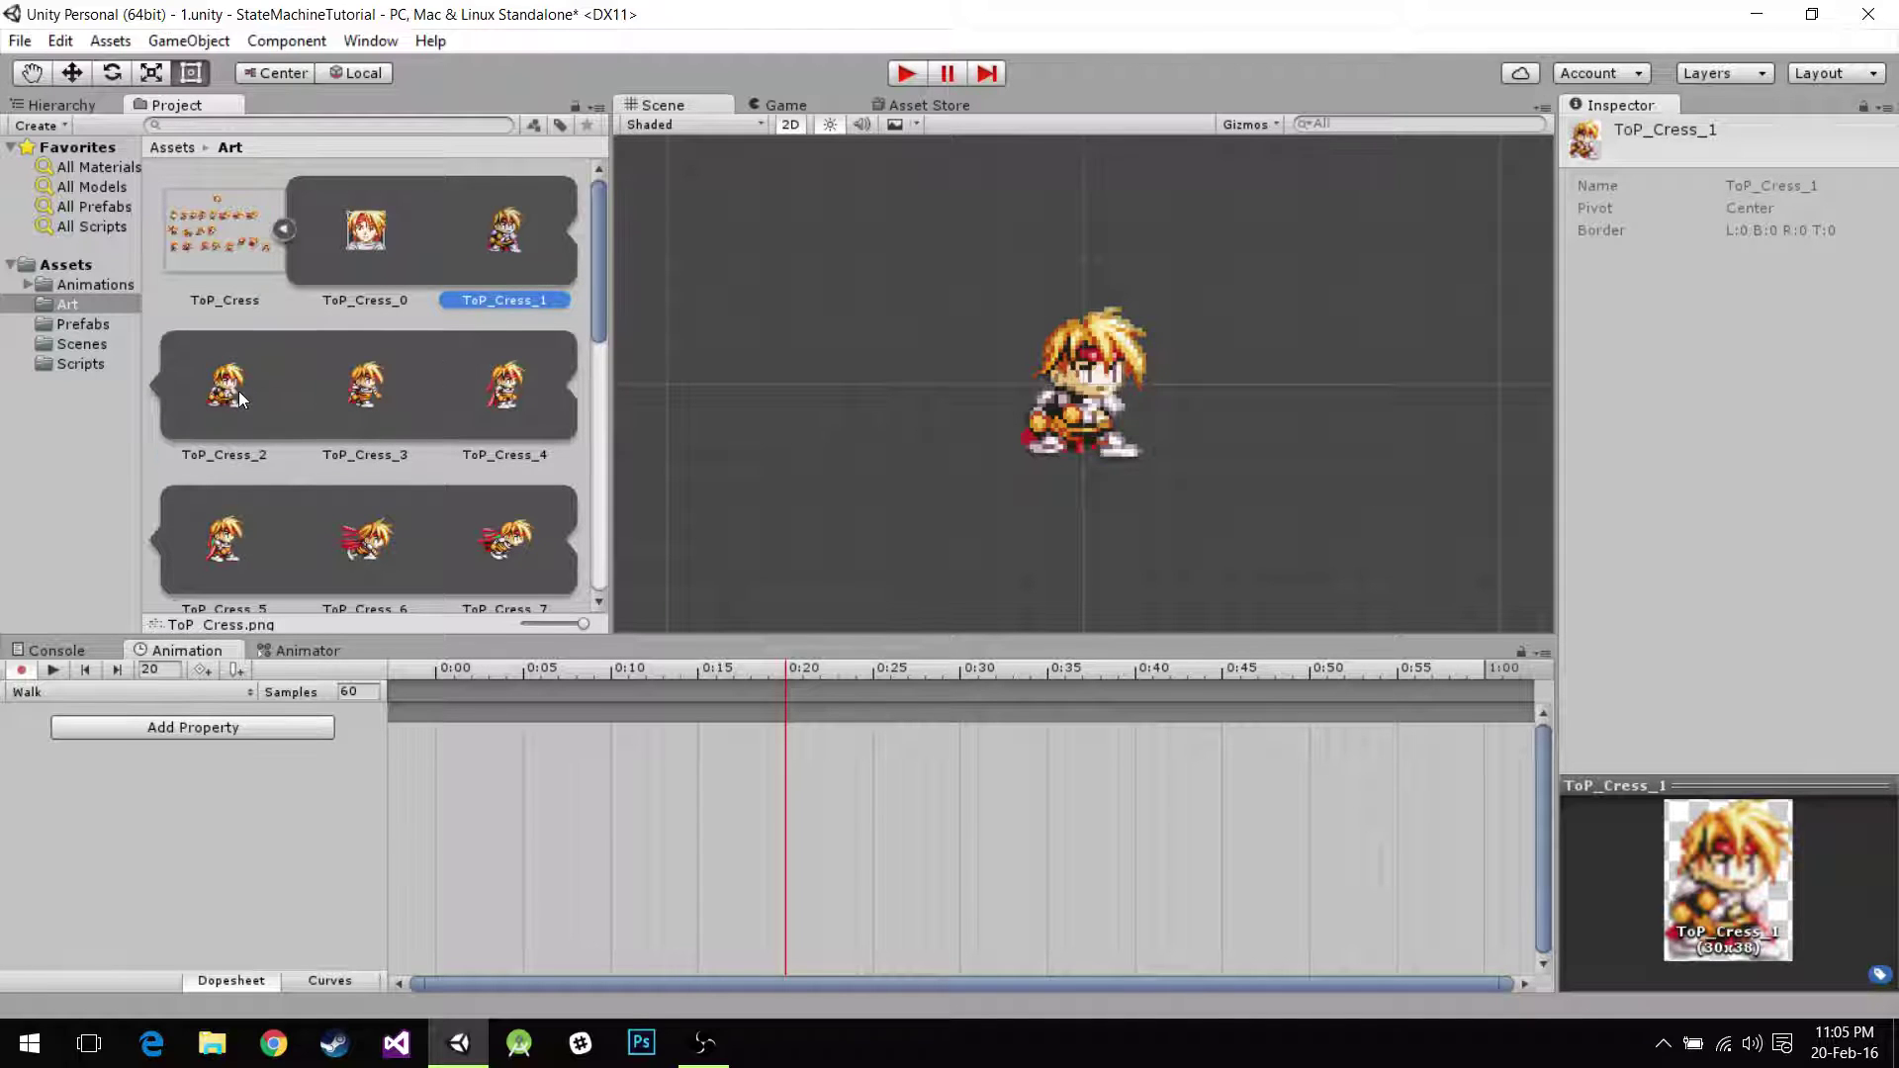
pyautogui.click(394, 390)
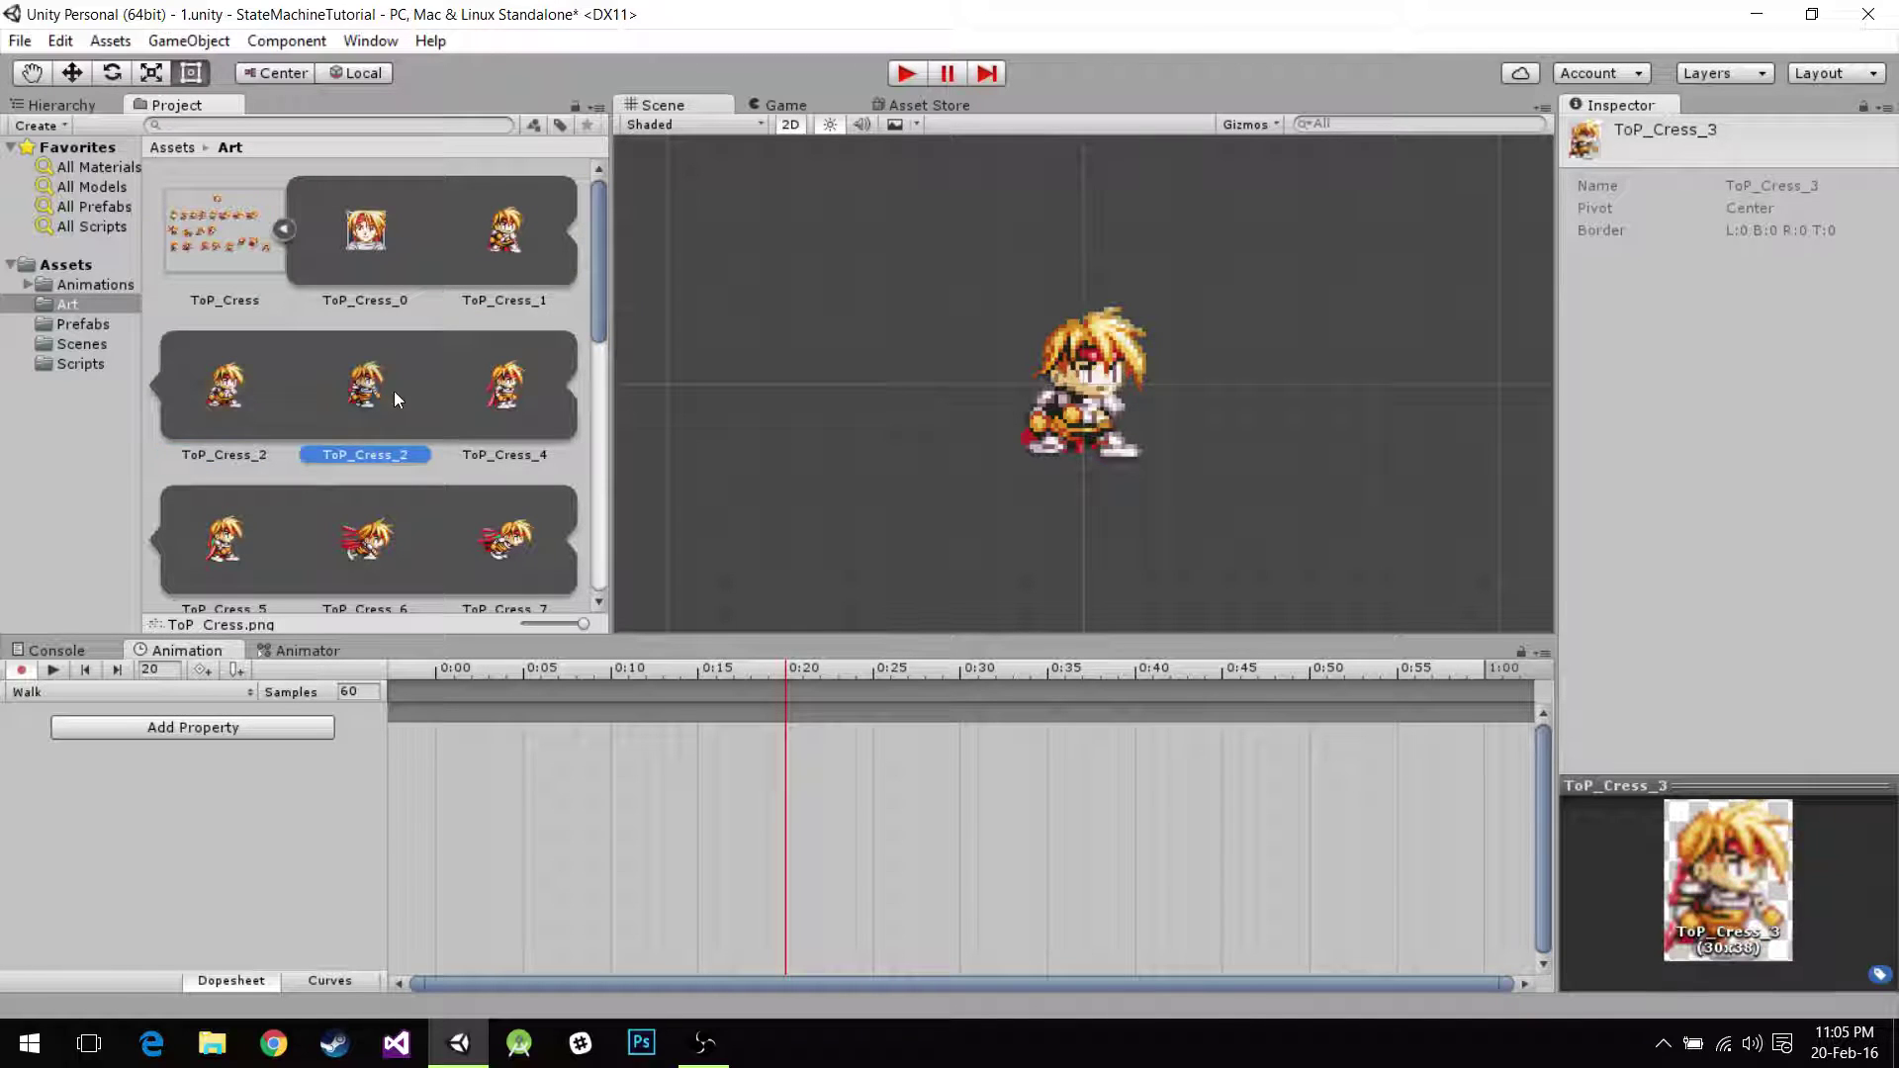
pyautogui.keyDown('shift'); pyautogui.click(231, 550); pyautogui.keyUp('shift')
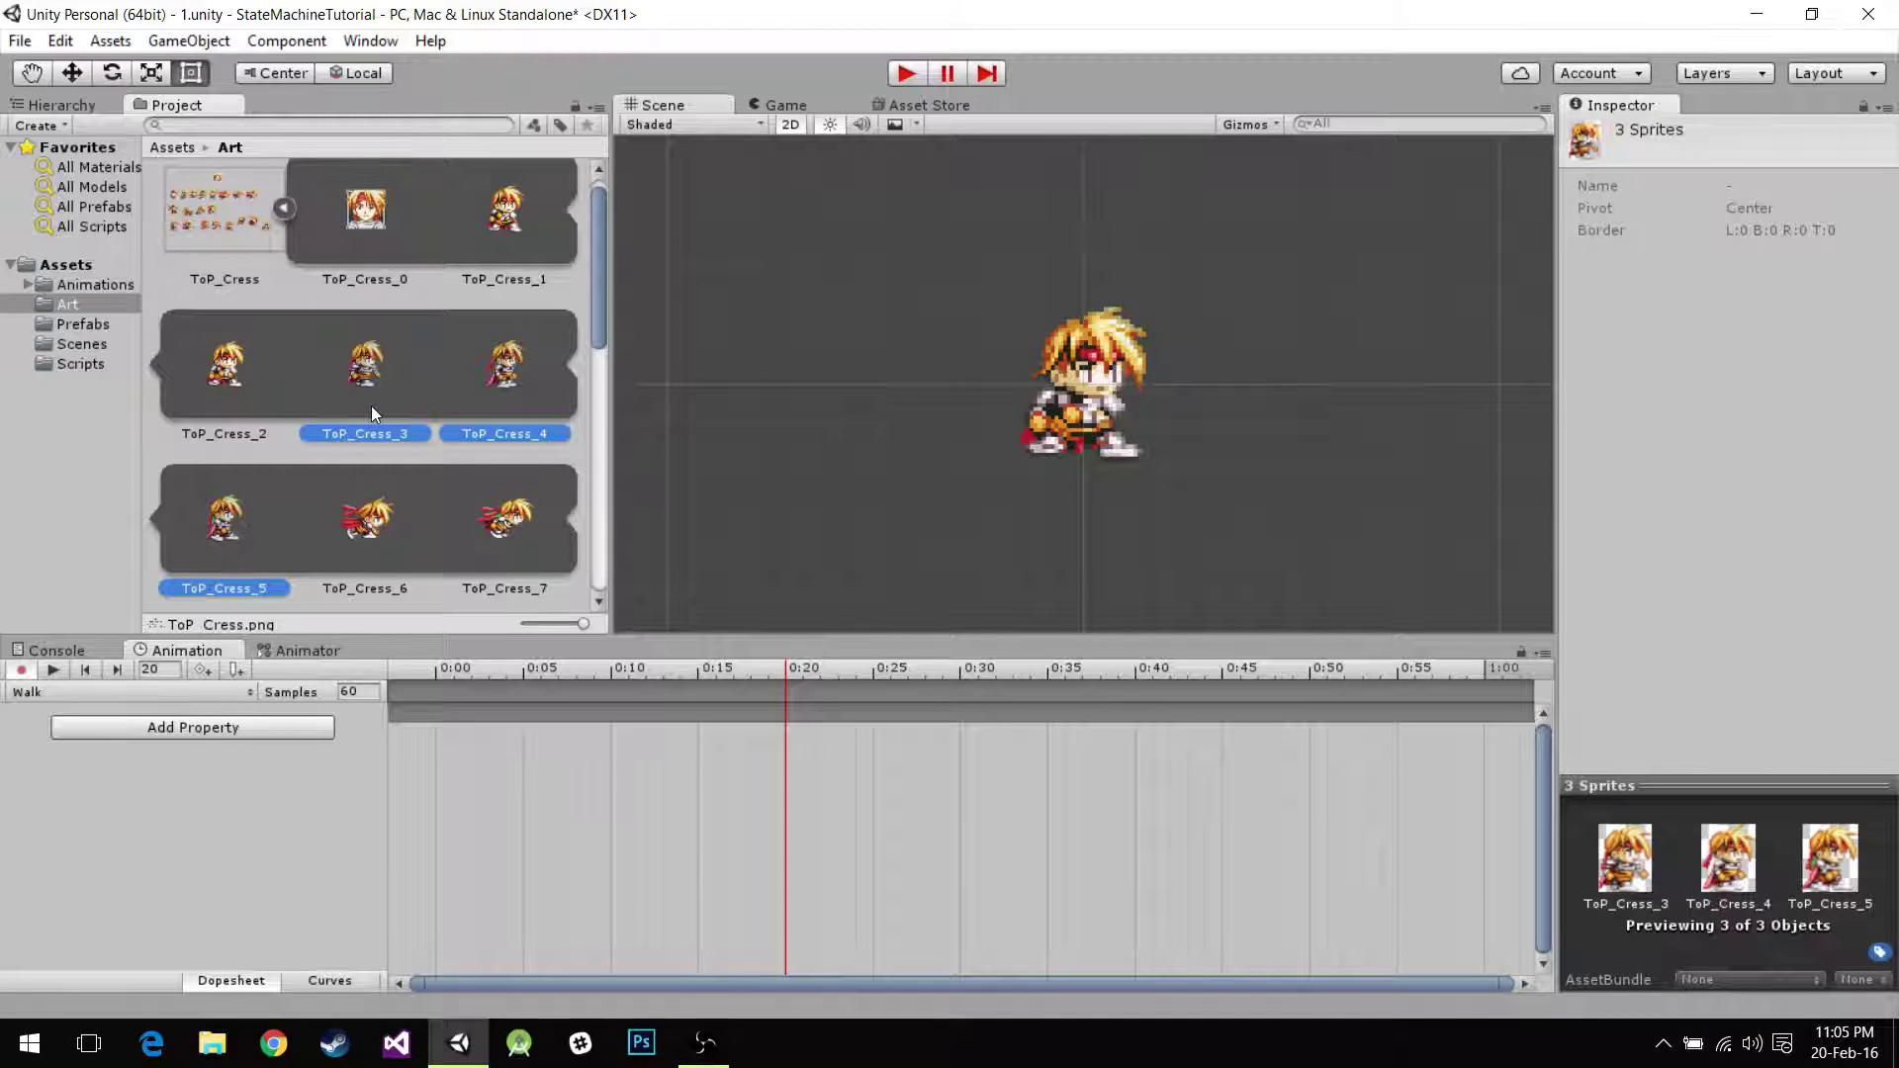
pyautogui.moveTo(331, 407); pyautogui.dragTo(410, 674)
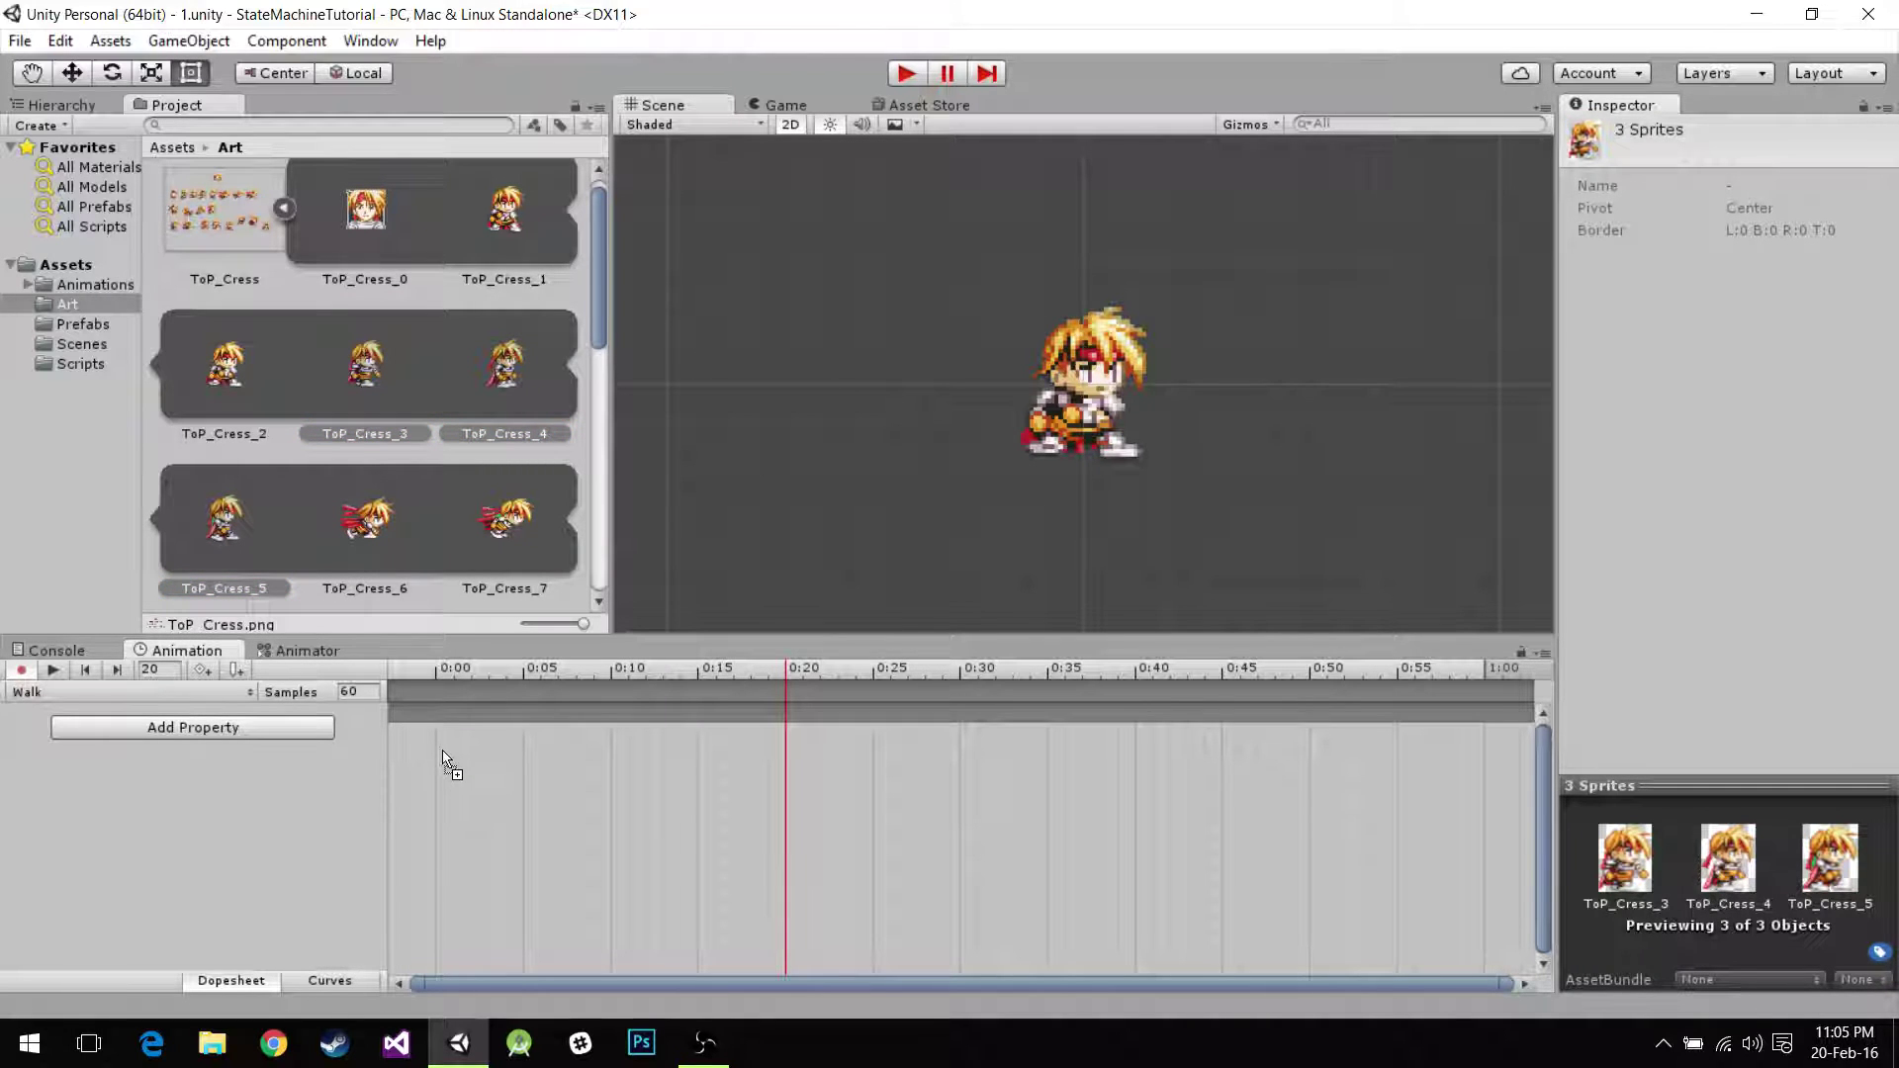
pyautogui.moveTo(444, 761); pyautogui.dragTo(444, 759)
# Try a sample rate of 3 for the Walk clip and preview its playback.
pyautogui.click(366, 693)
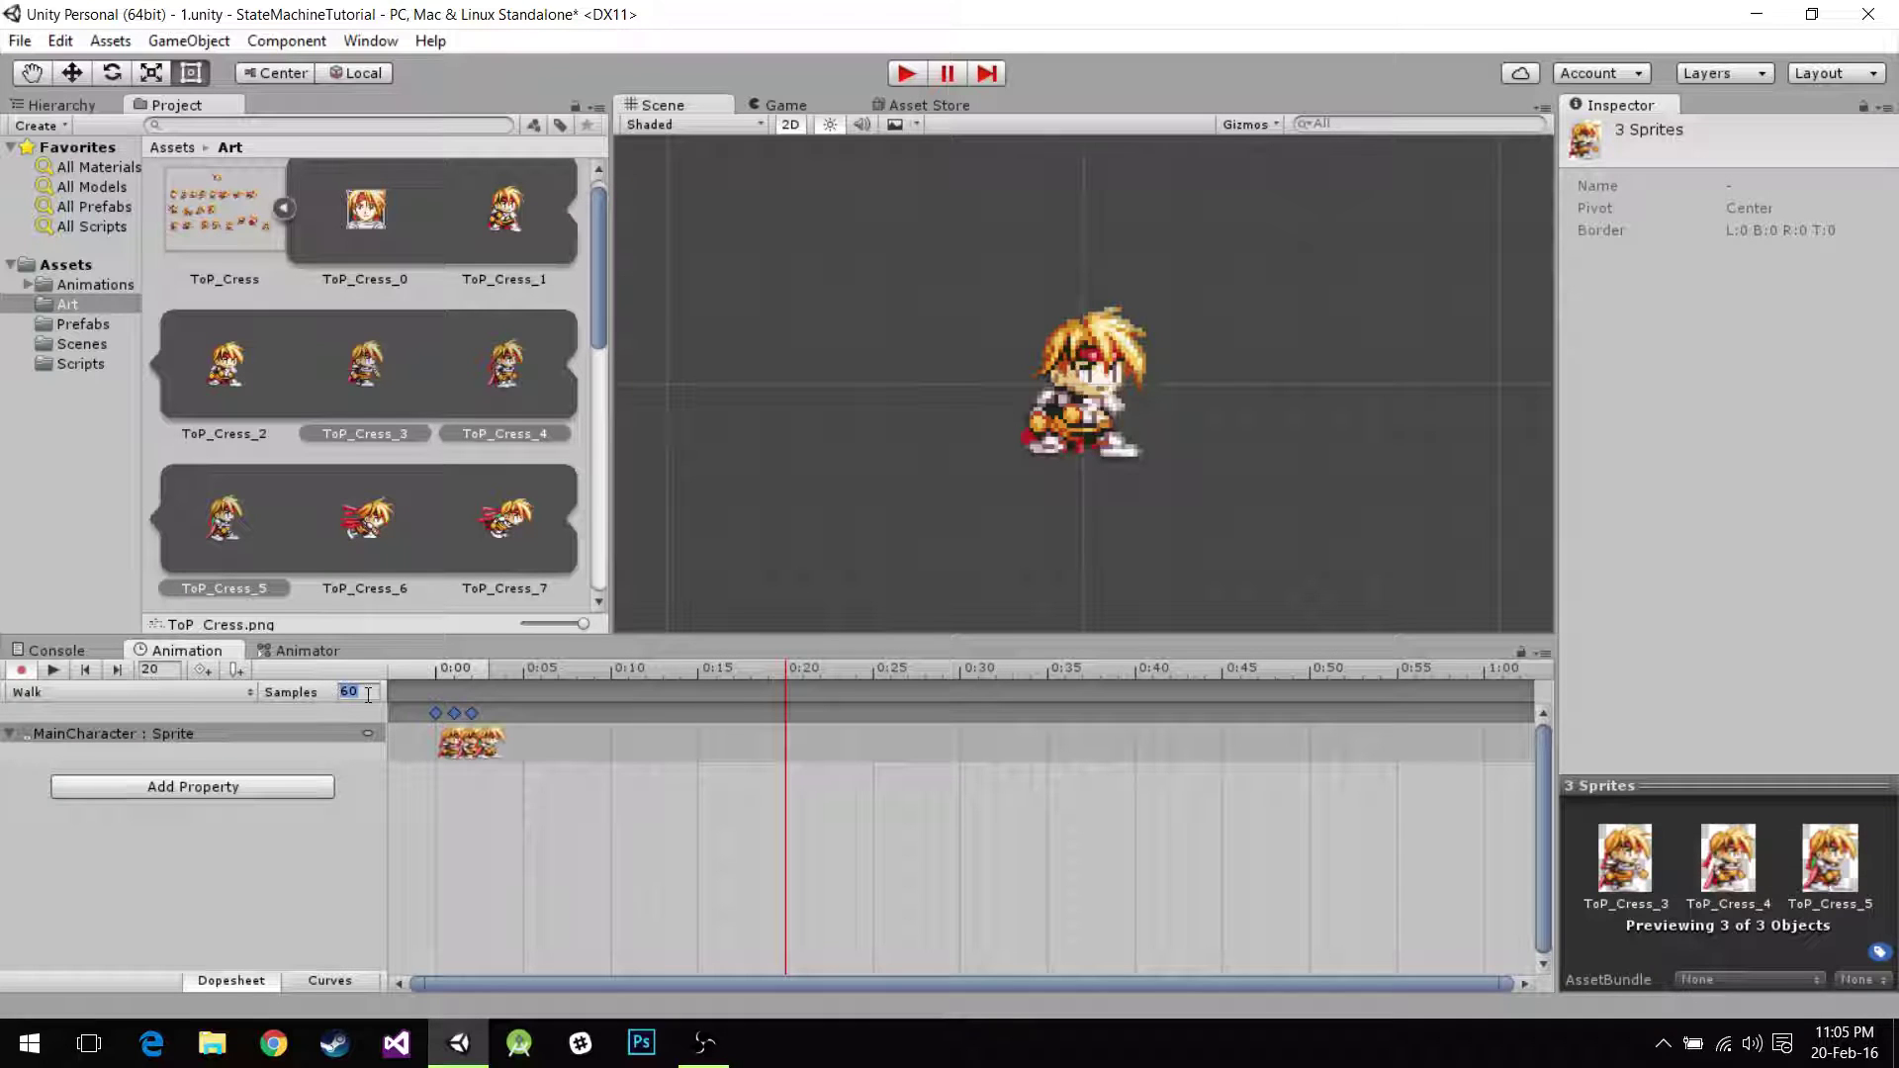
pyautogui.write('3')
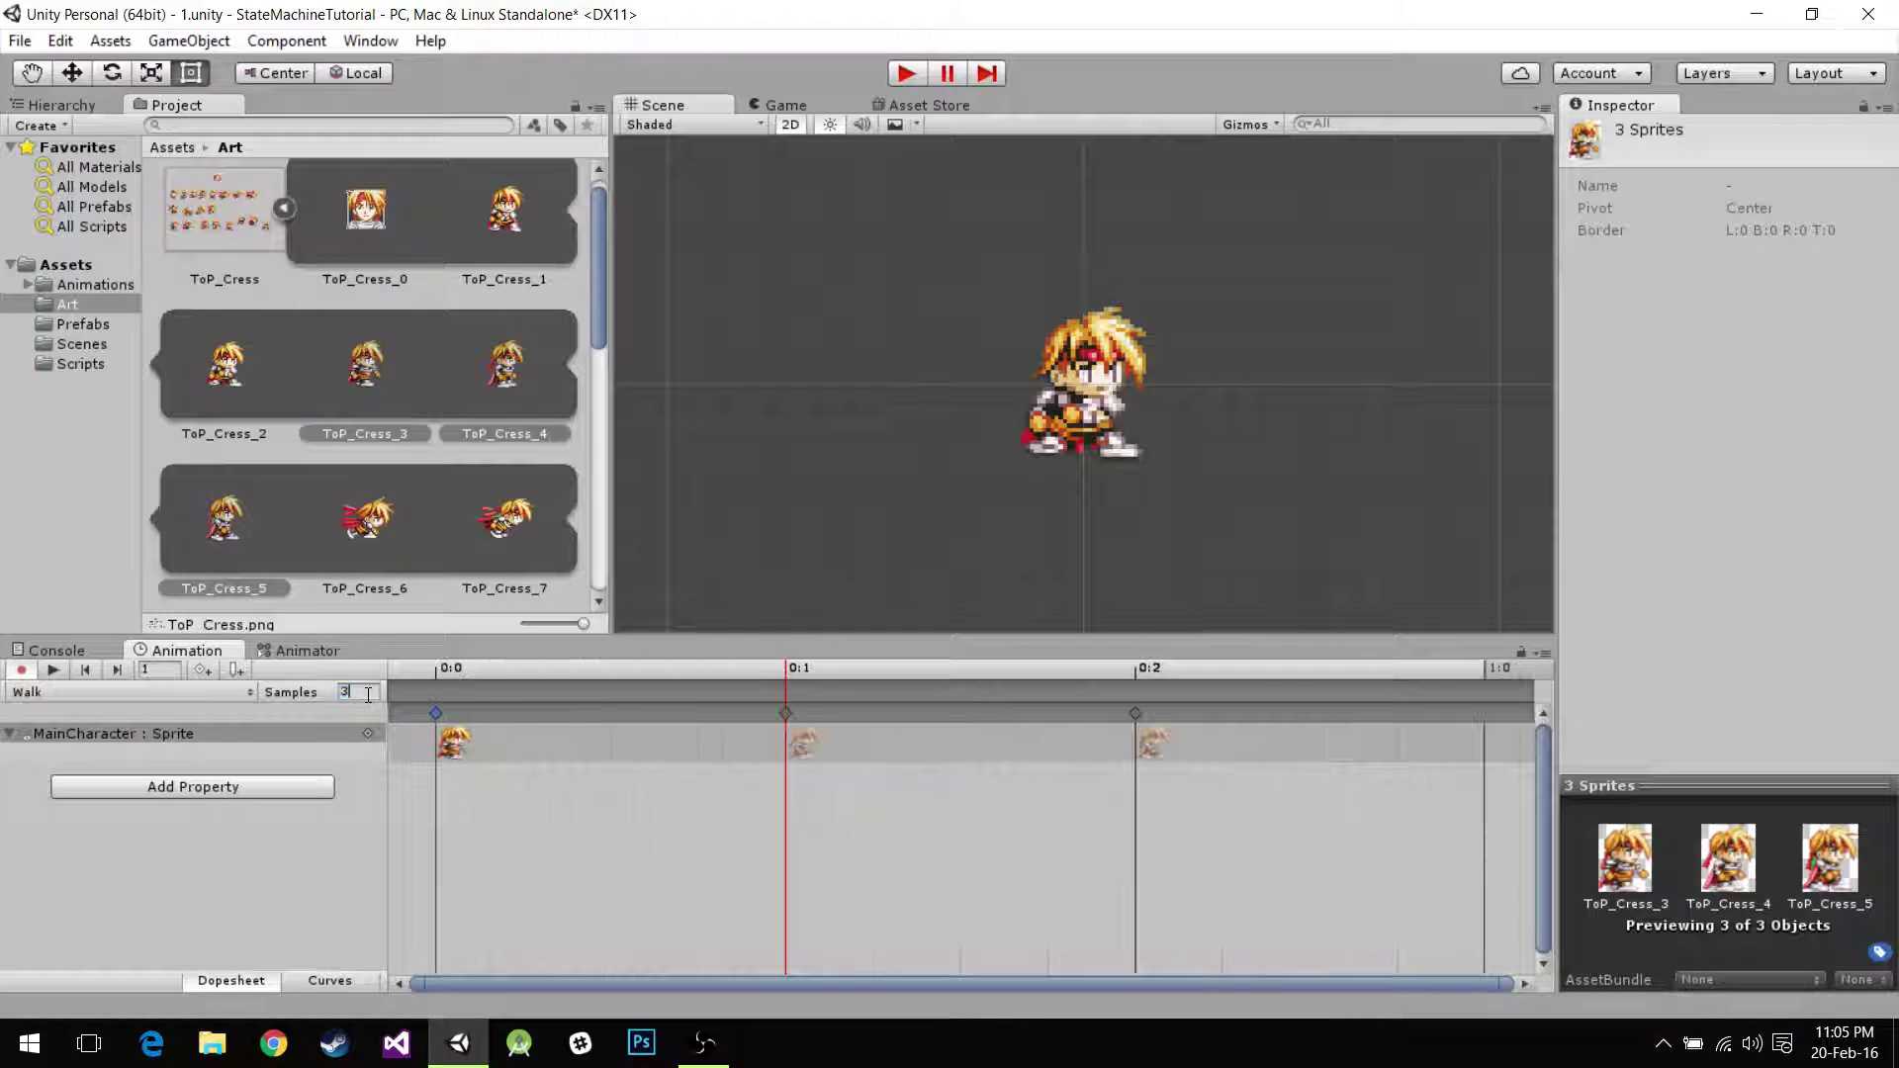
pyautogui.click(51, 672)
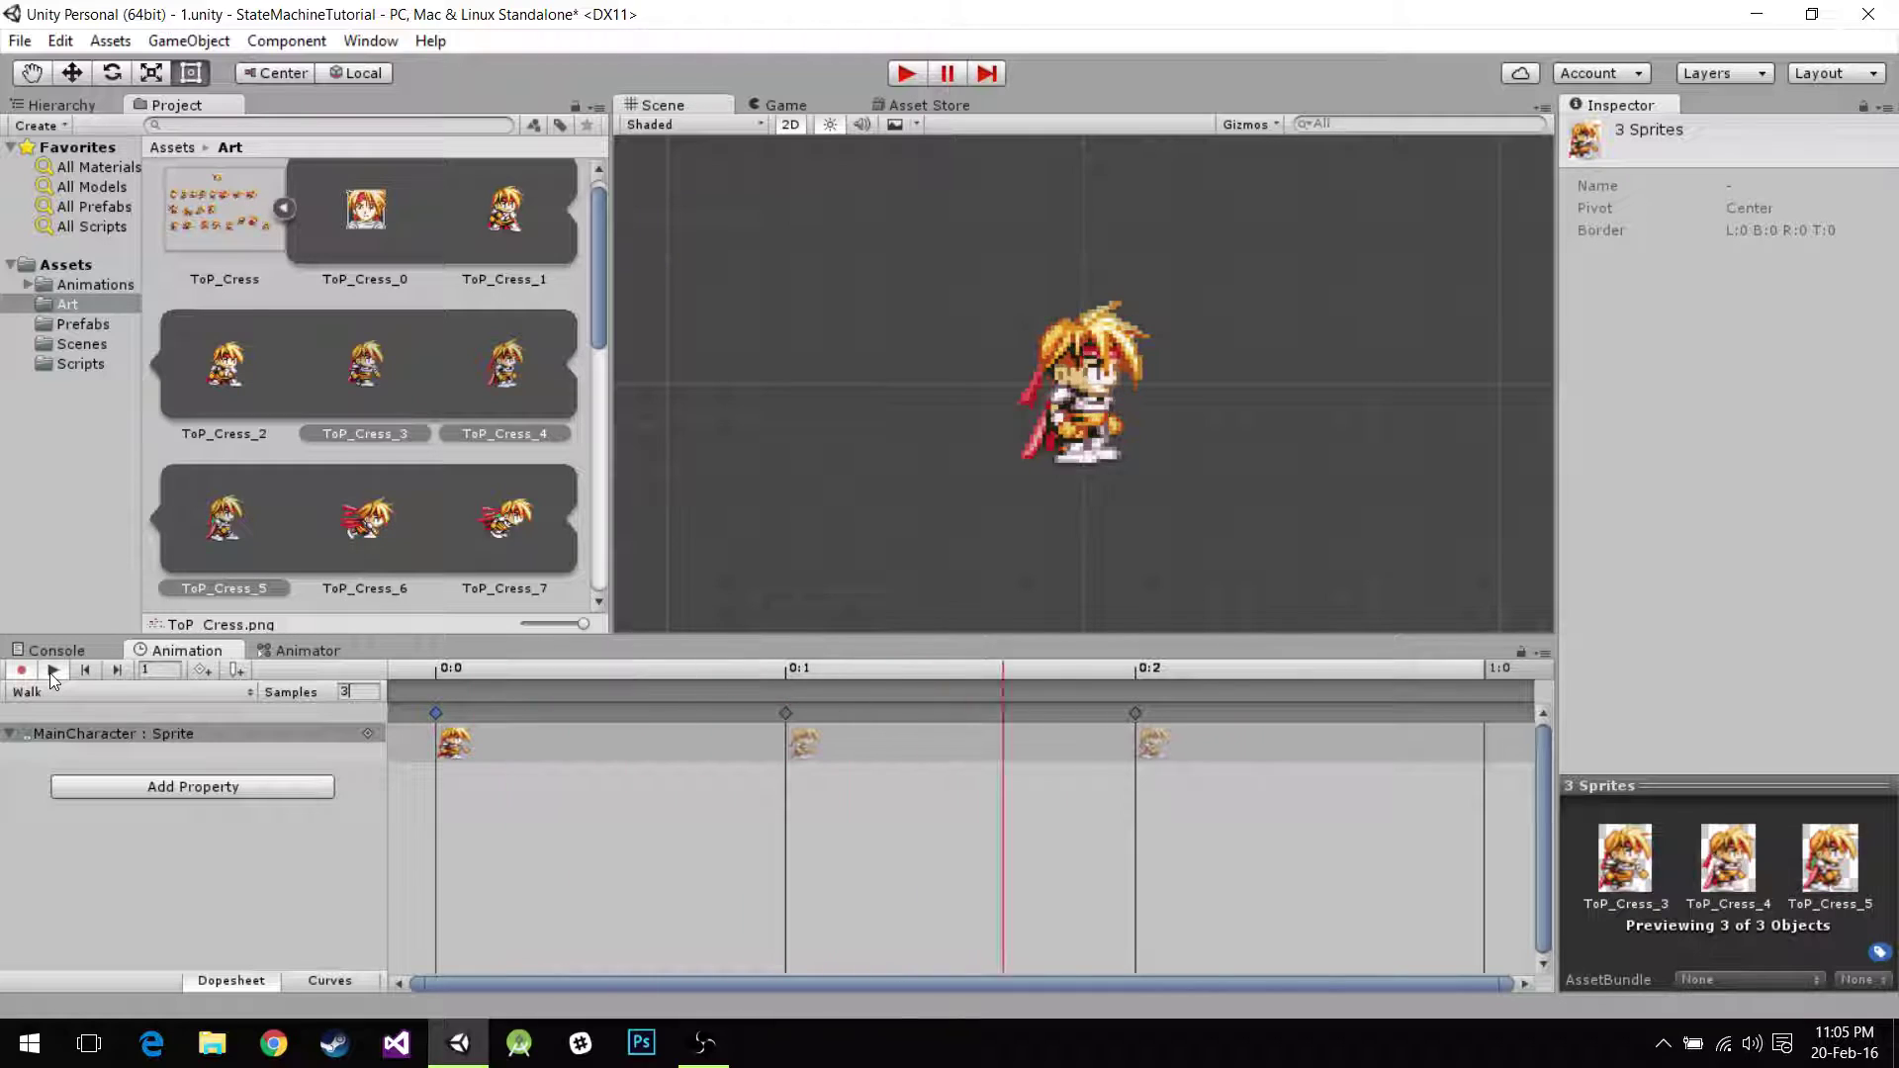
# Try a sample rate of 6 for the Walk clip, preview the animation and stop the playback.
pyautogui.click(332, 694)
pyautogui.write('6')
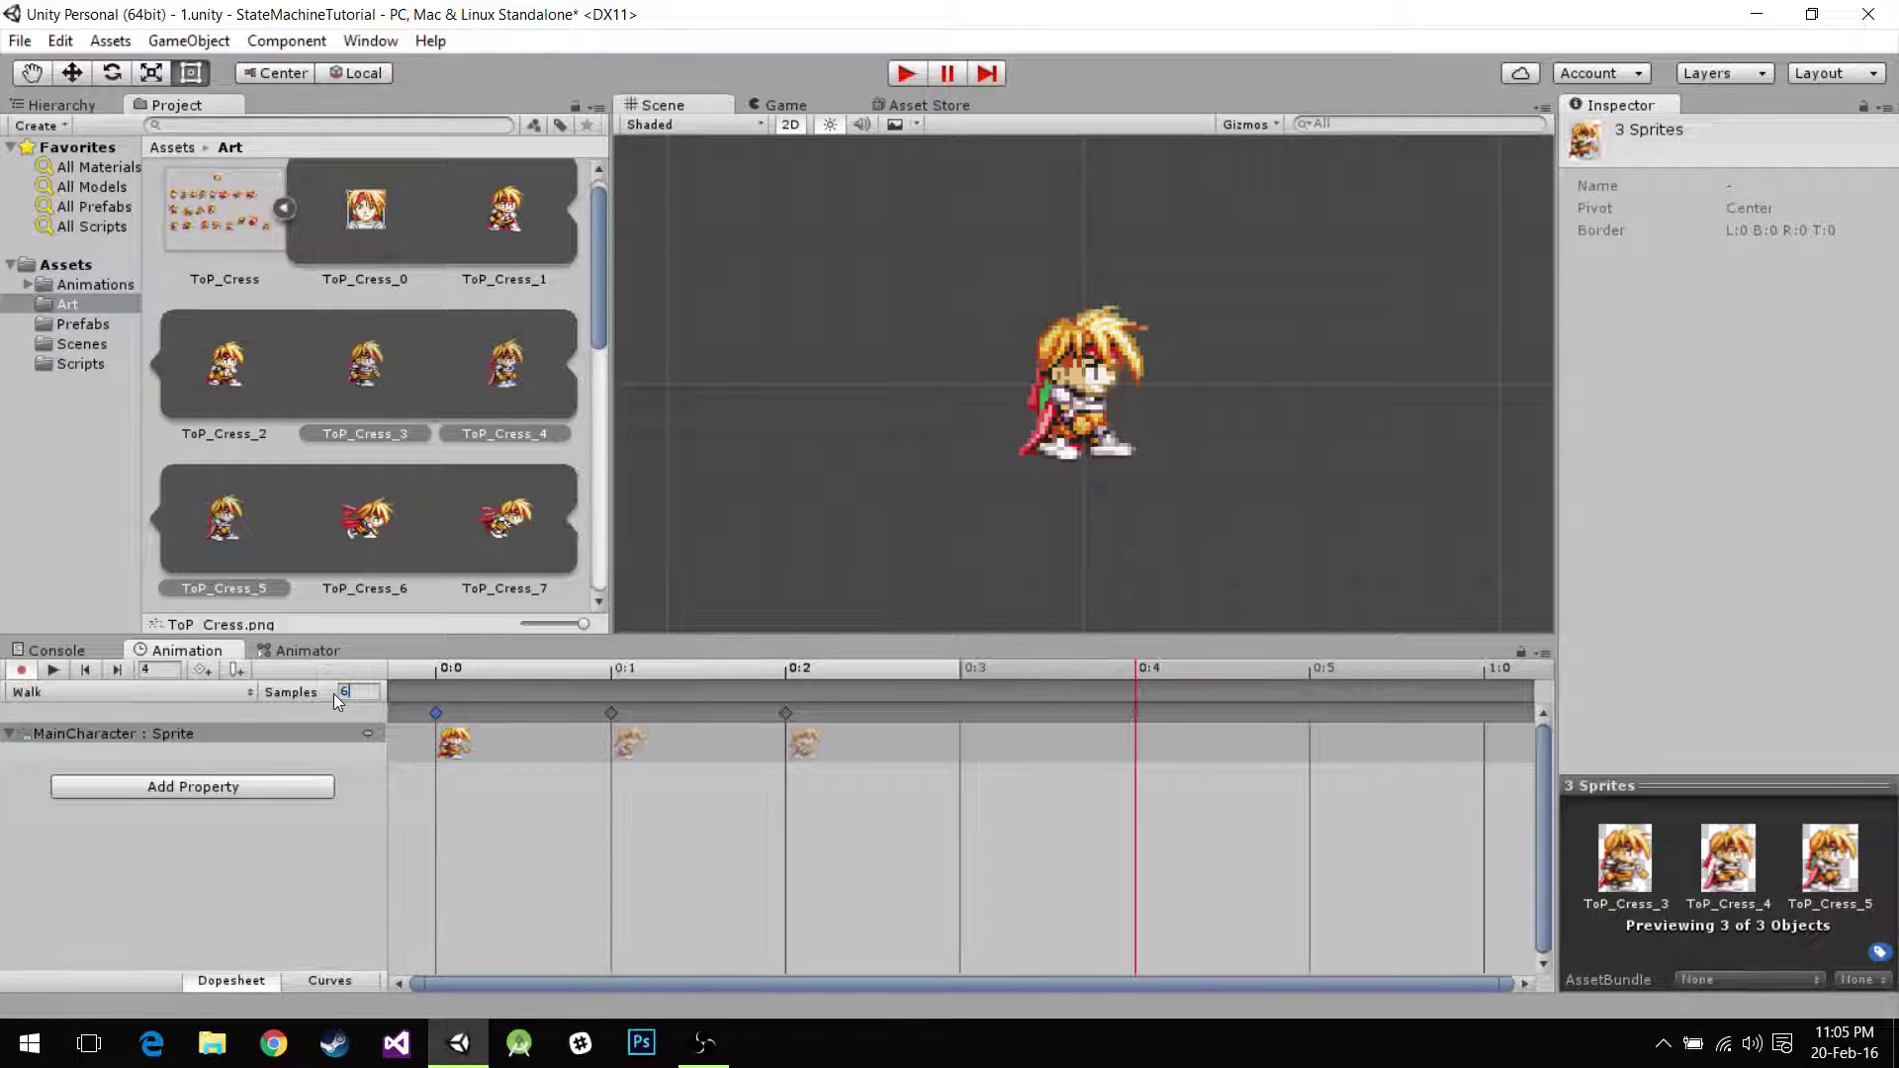
pyautogui.click(51, 671)
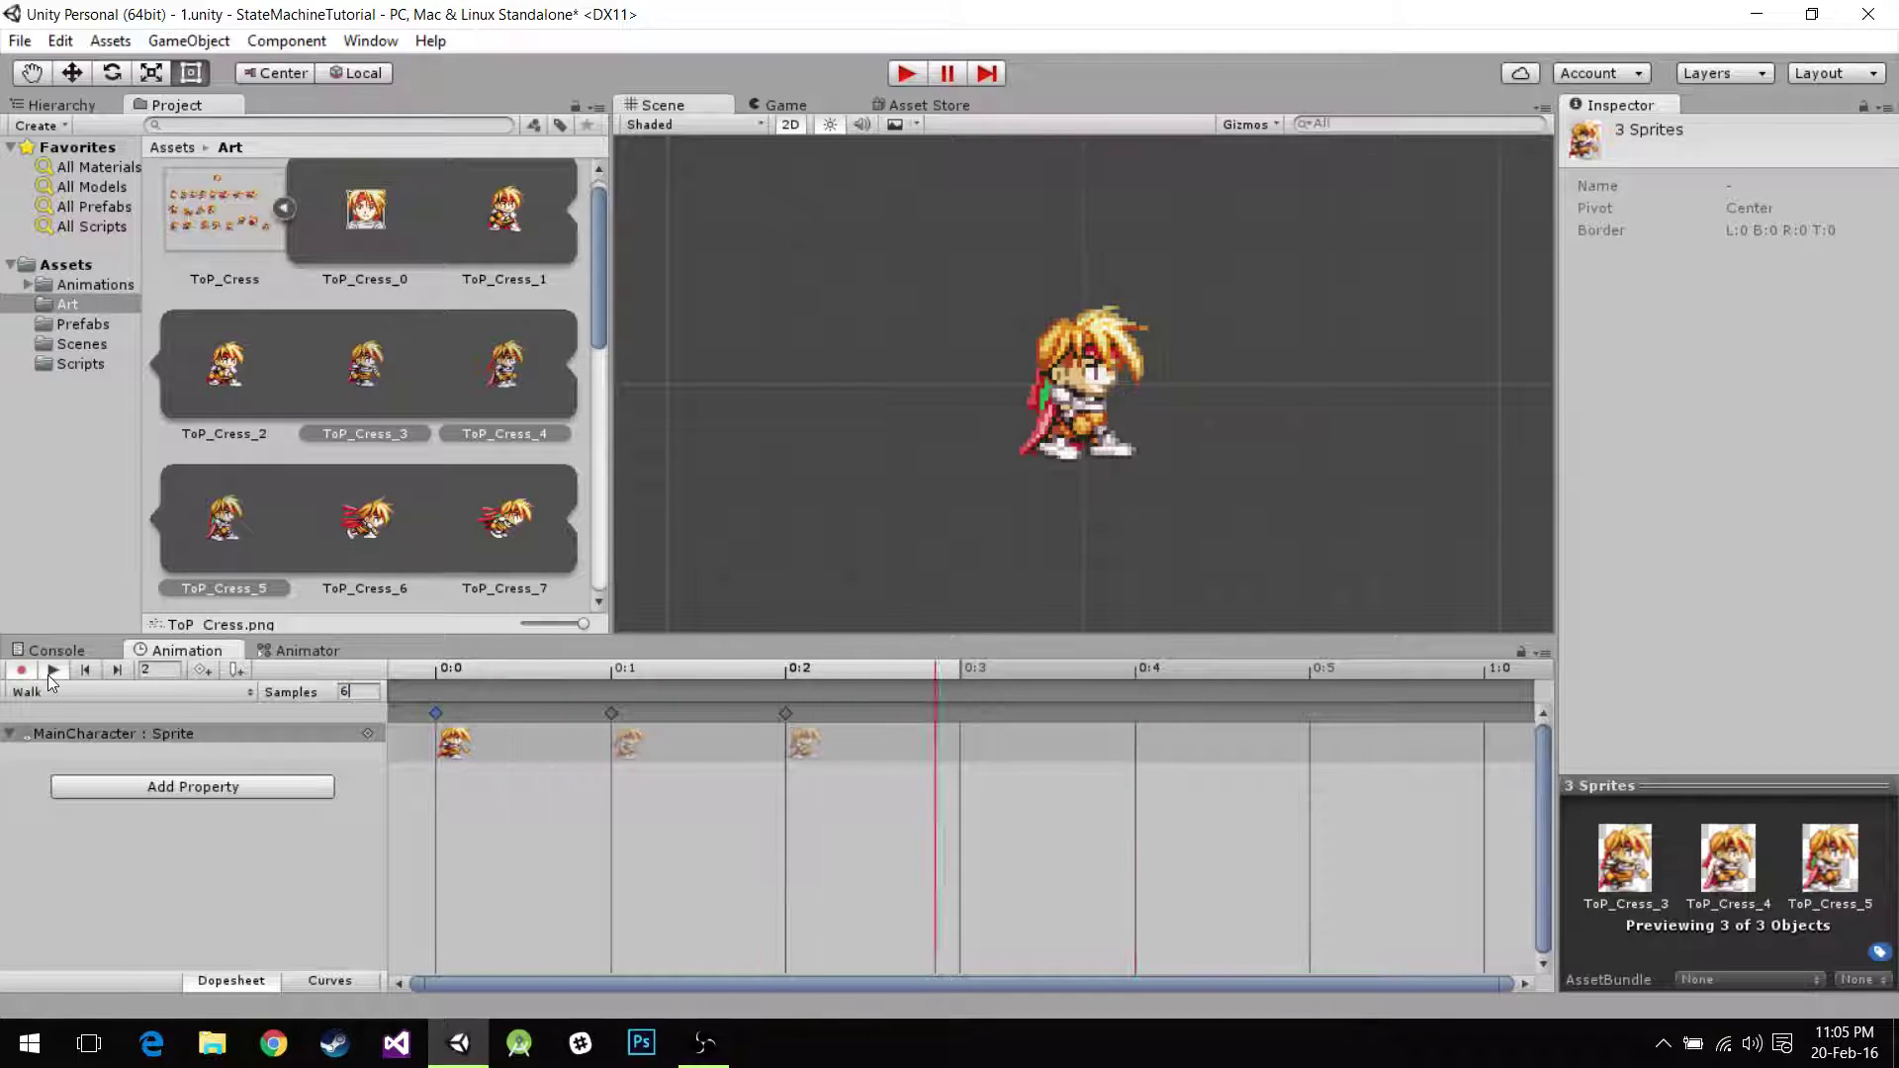
pyautogui.click(47, 674)
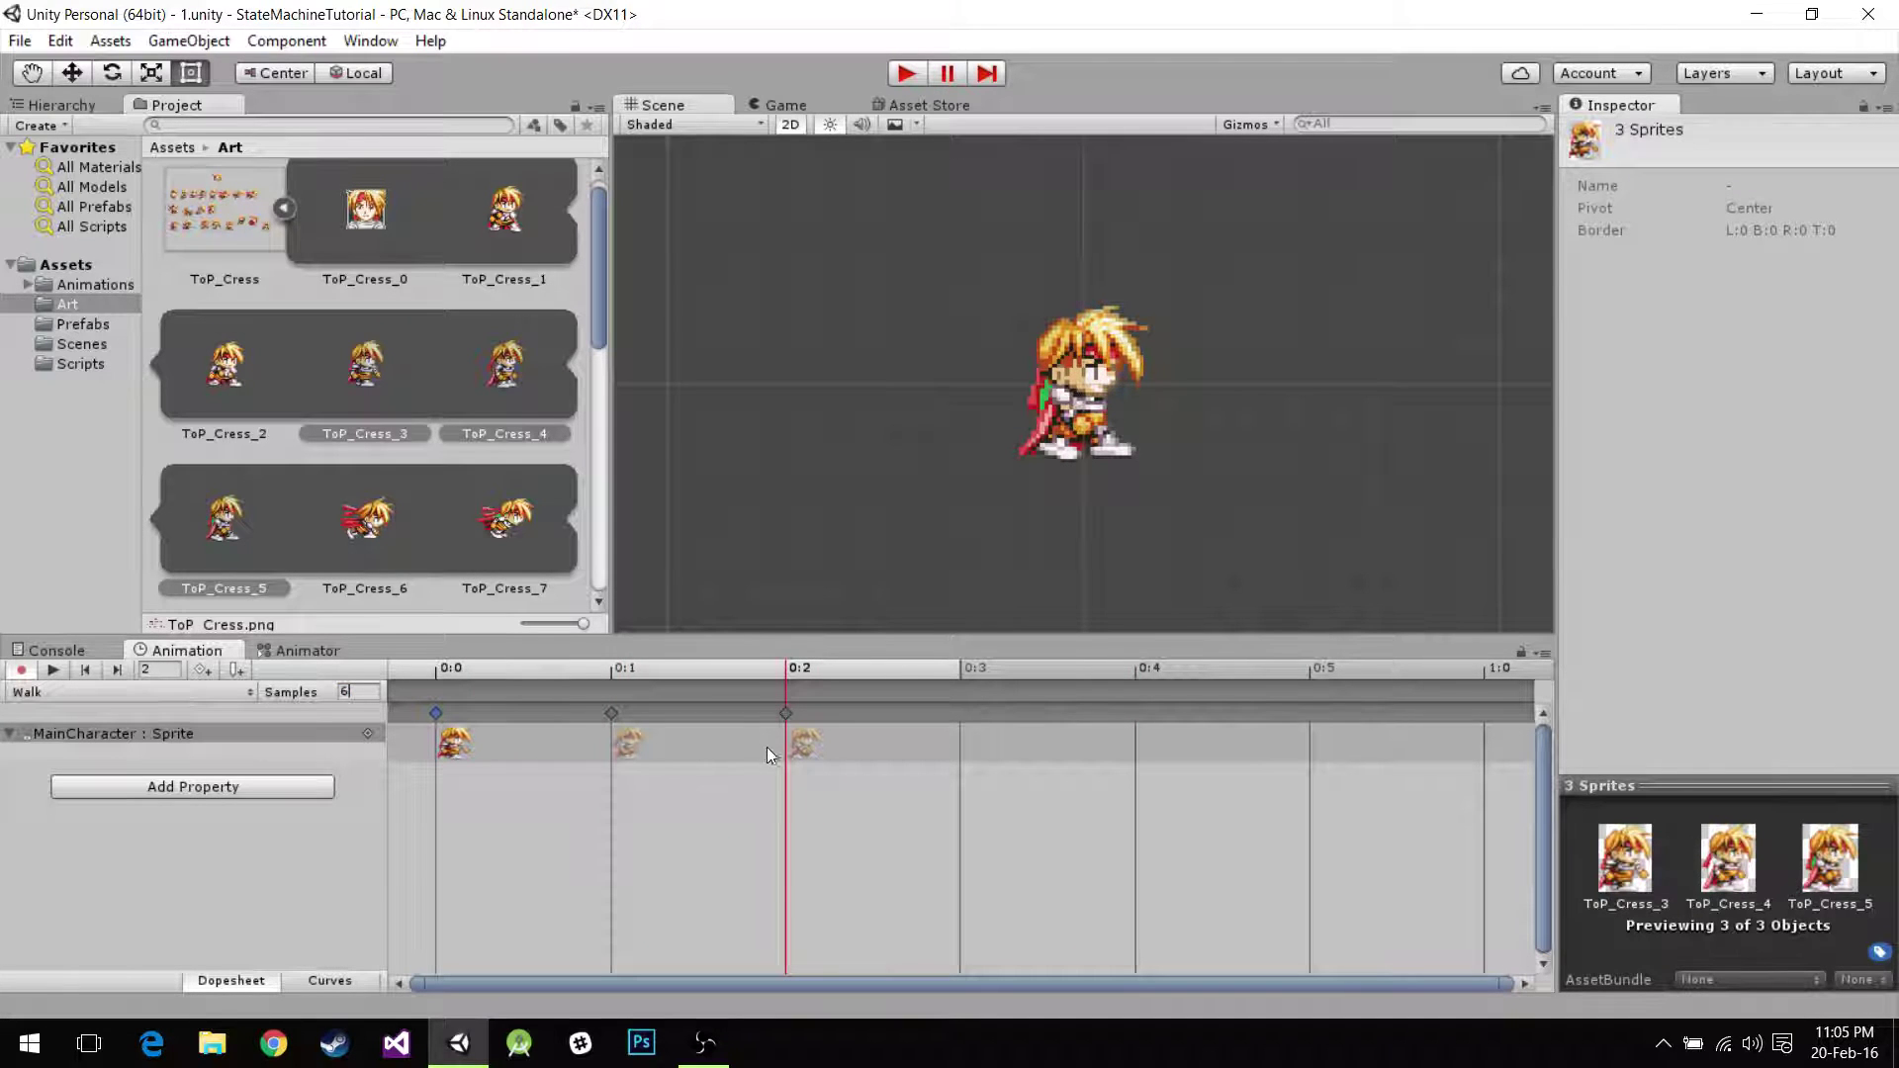
# Try moving the Walk clip's last two keyframes to 0:3 and 0:2 and preview the new spacing.
pyautogui.moveTo(800, 746); pyautogui.dragTo(912, 733)
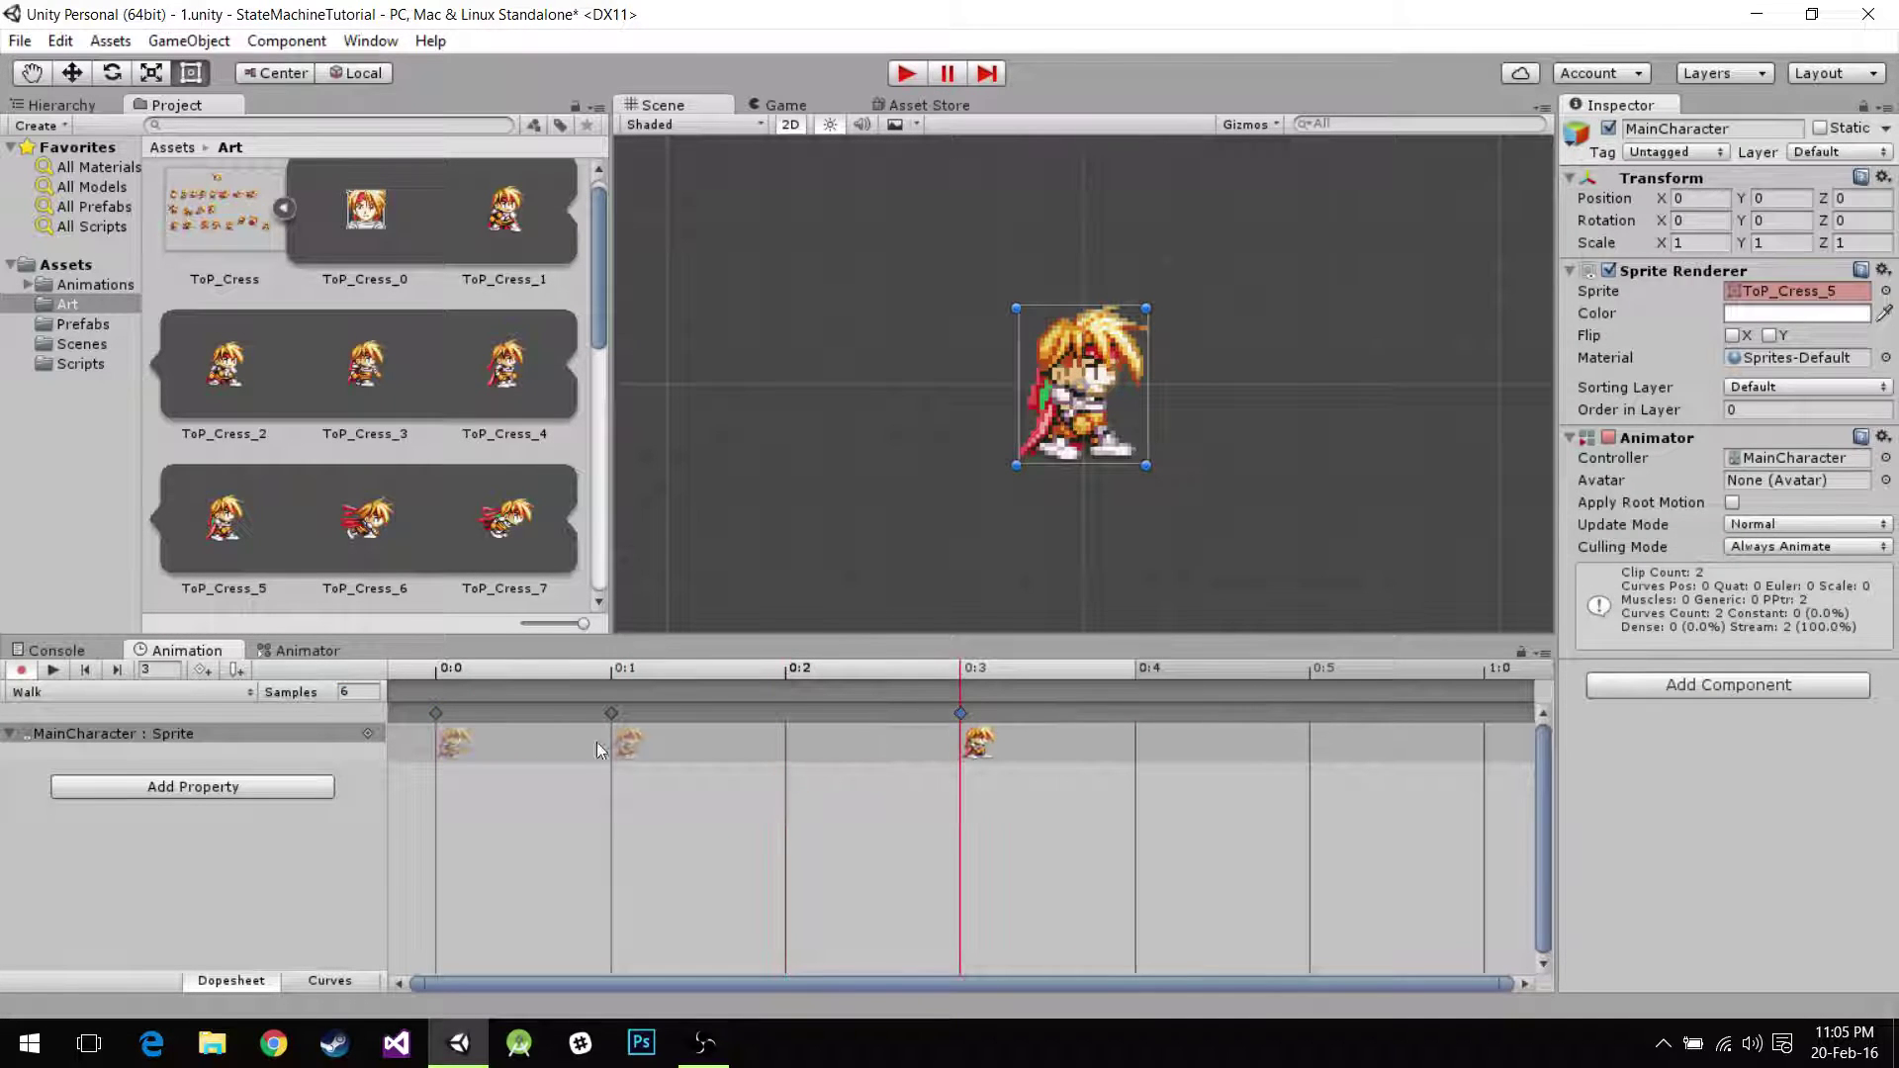
pyautogui.moveTo(610, 744); pyautogui.dragTo(792, 744)
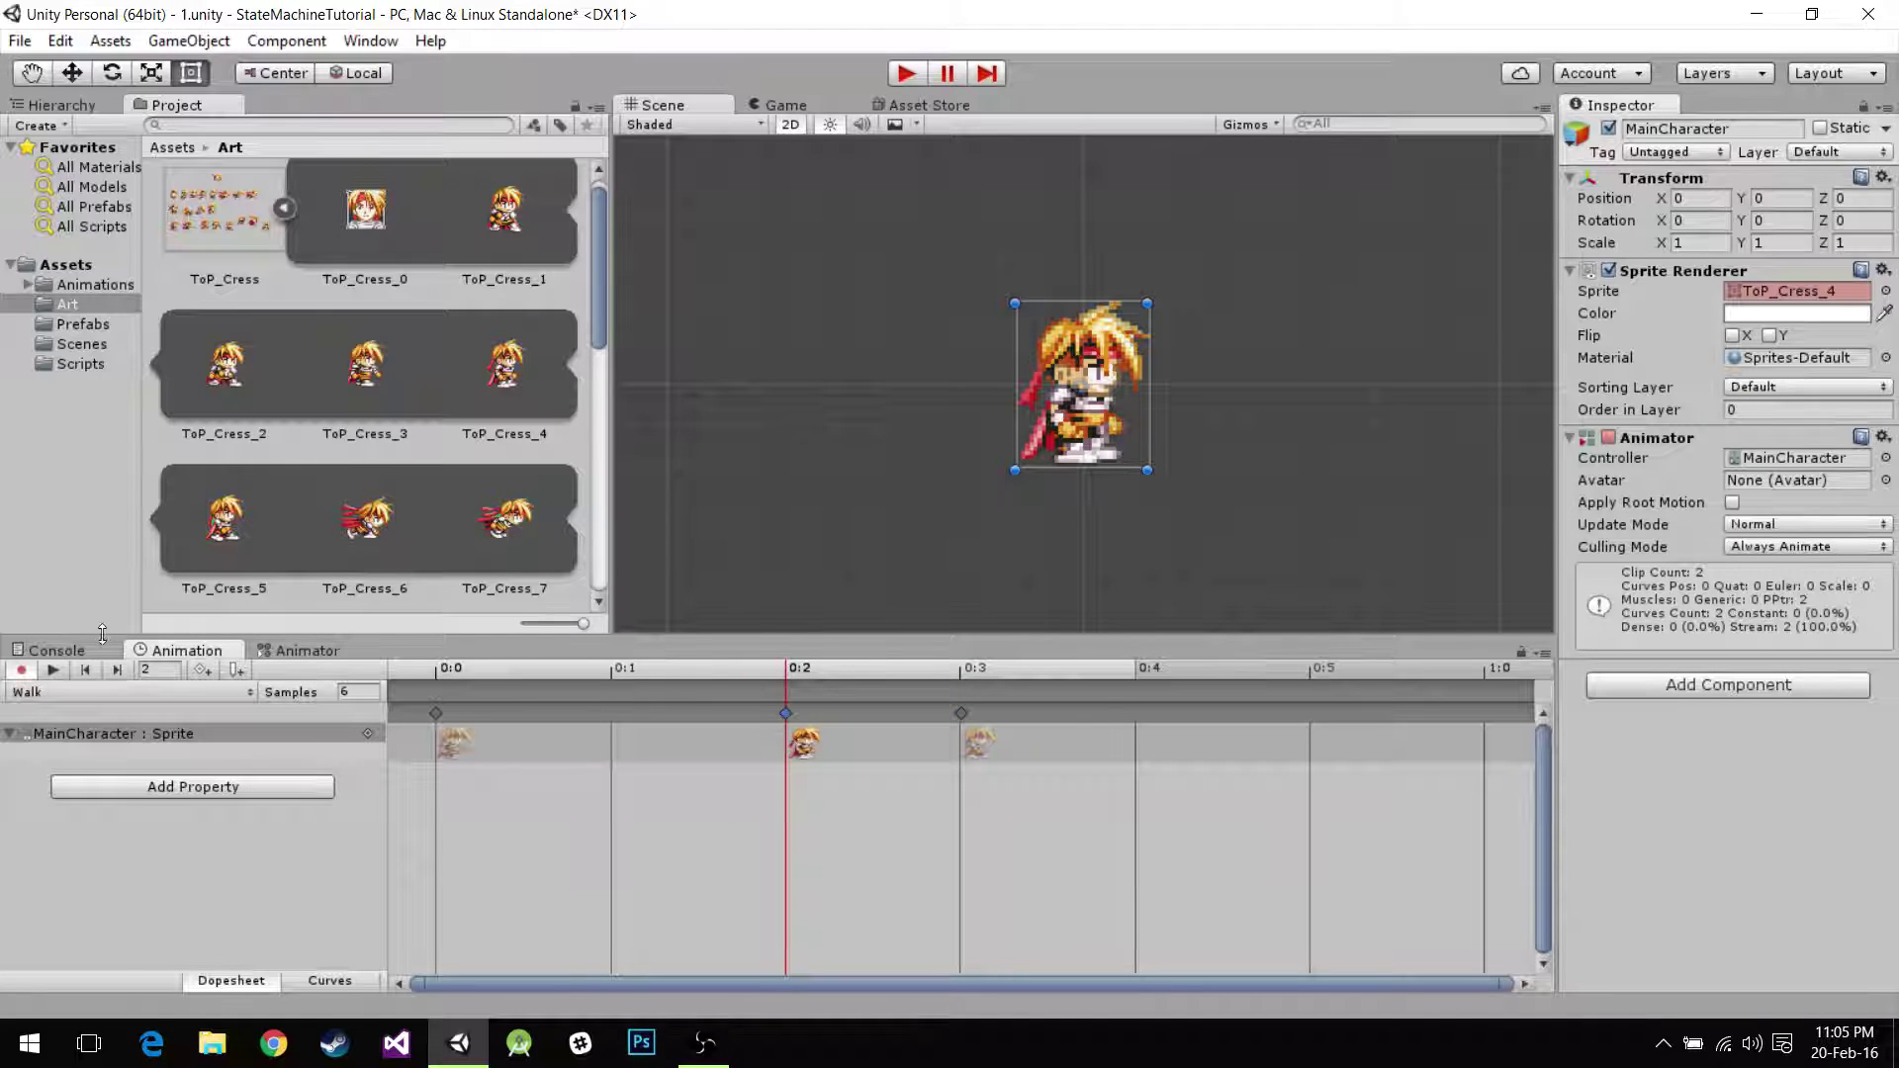
pyautogui.click(63, 671)
# Set the Walk clip's sample rate to 3, move its last two keyframes to 0:1 and 0:2, and preview the playback.
pyautogui.click(354, 692)
pyautogui.write('3')
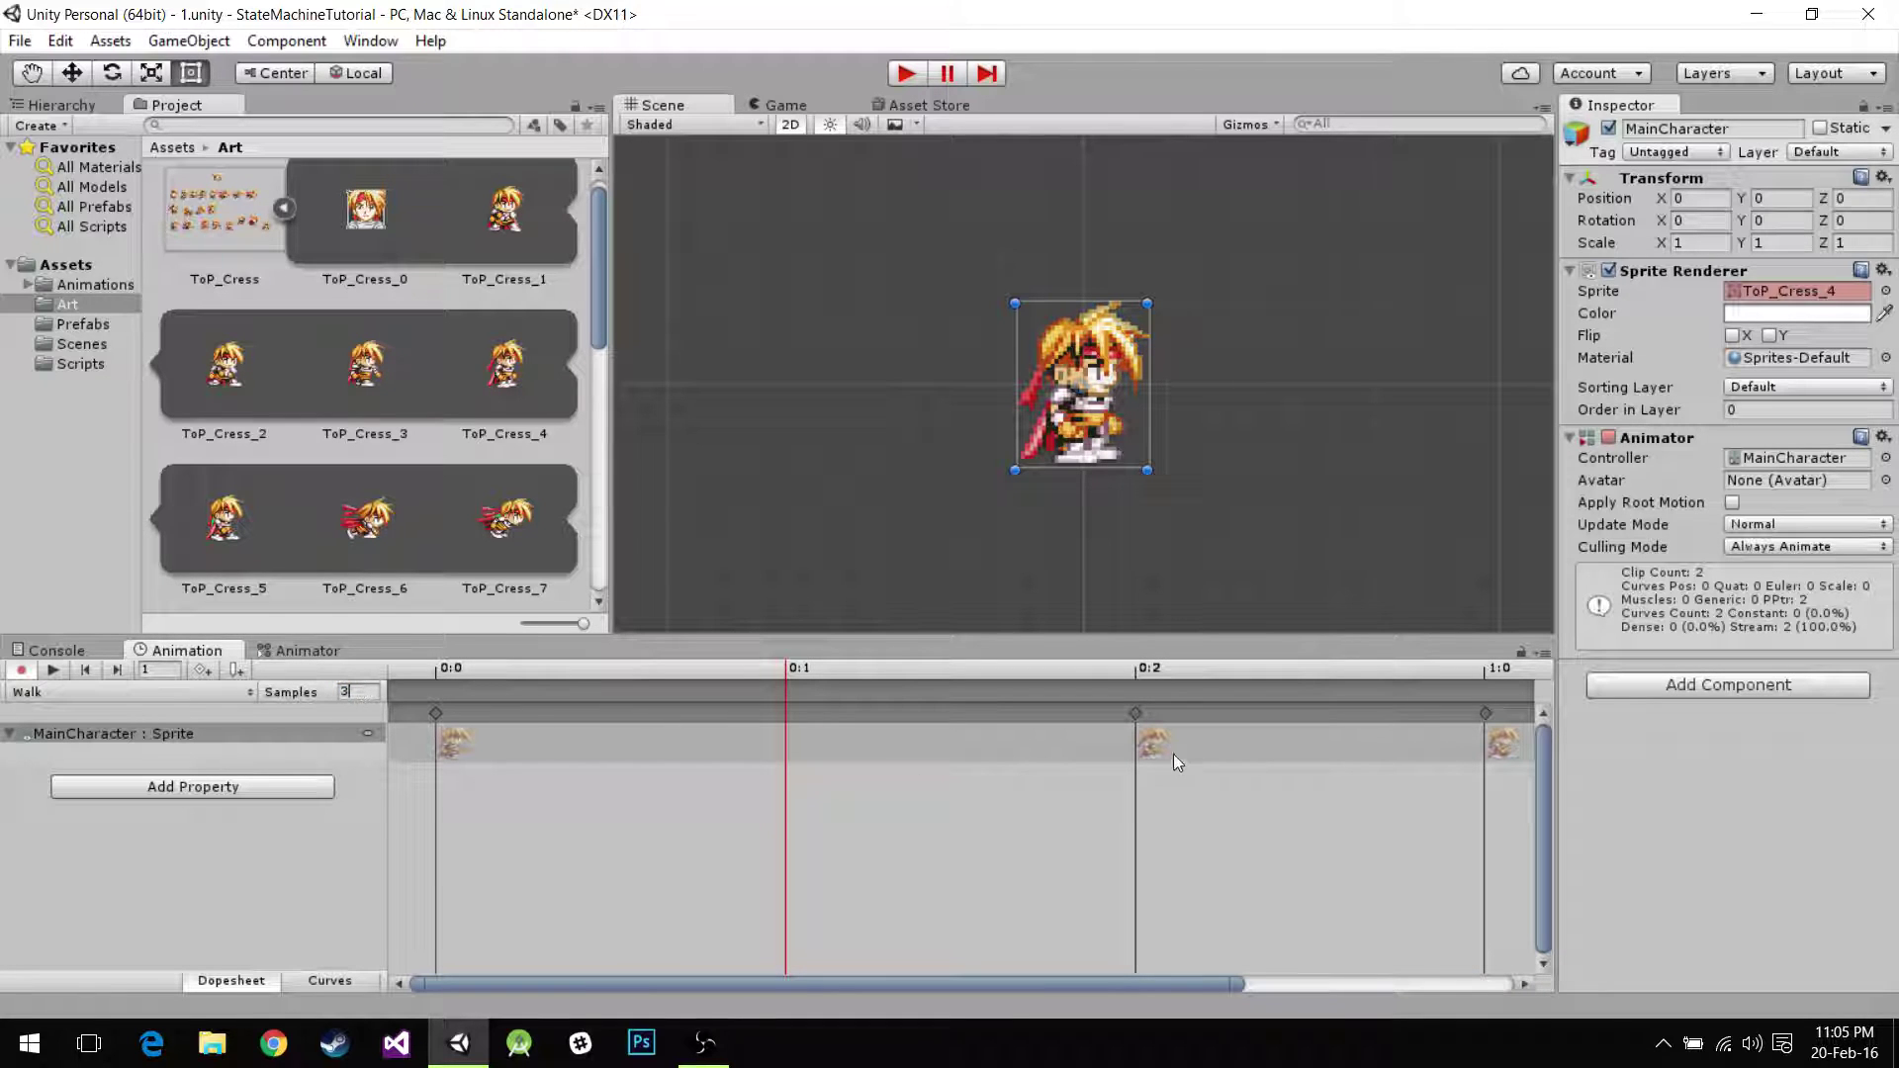
pyautogui.moveTo(1174, 754); pyautogui.dragTo(892, 744)
pyautogui.moveTo(1508, 748); pyautogui.dragTo(1193, 746)
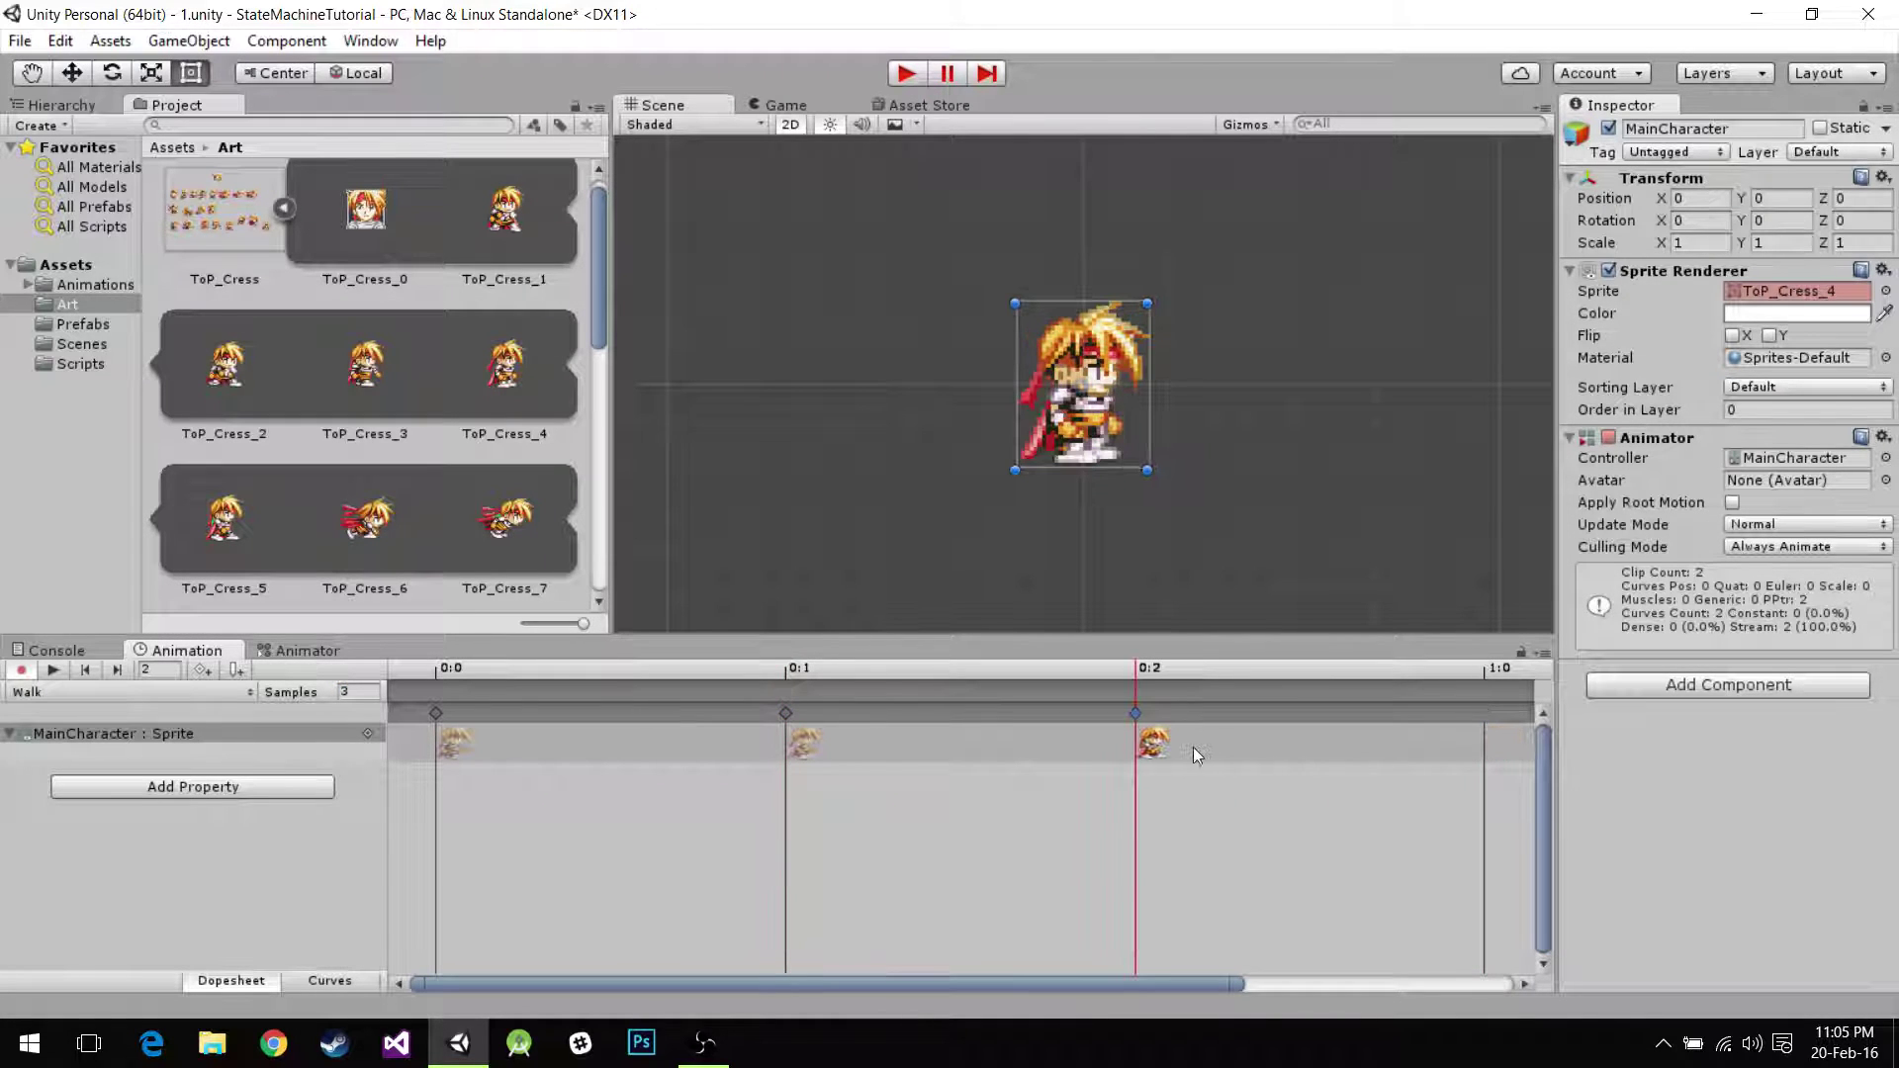
pyautogui.click(54, 671)
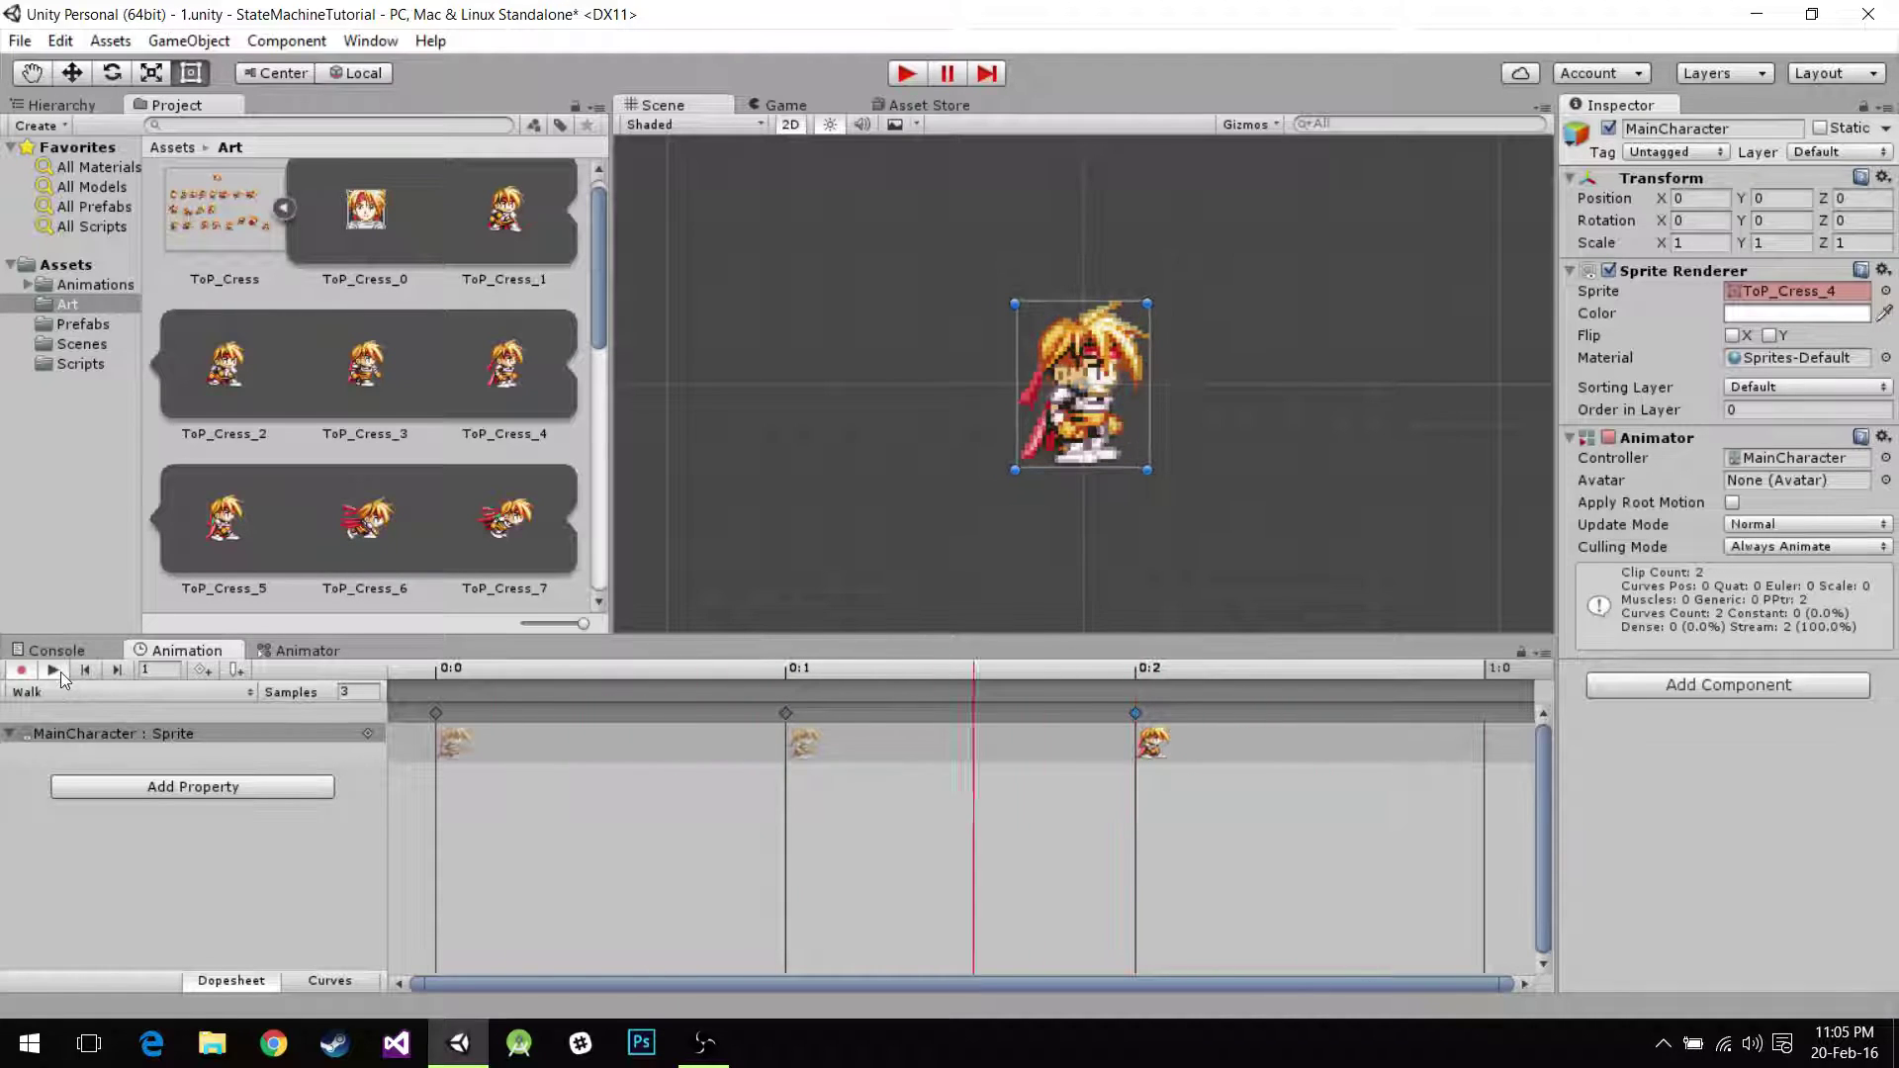
pyautogui.click(54, 670)
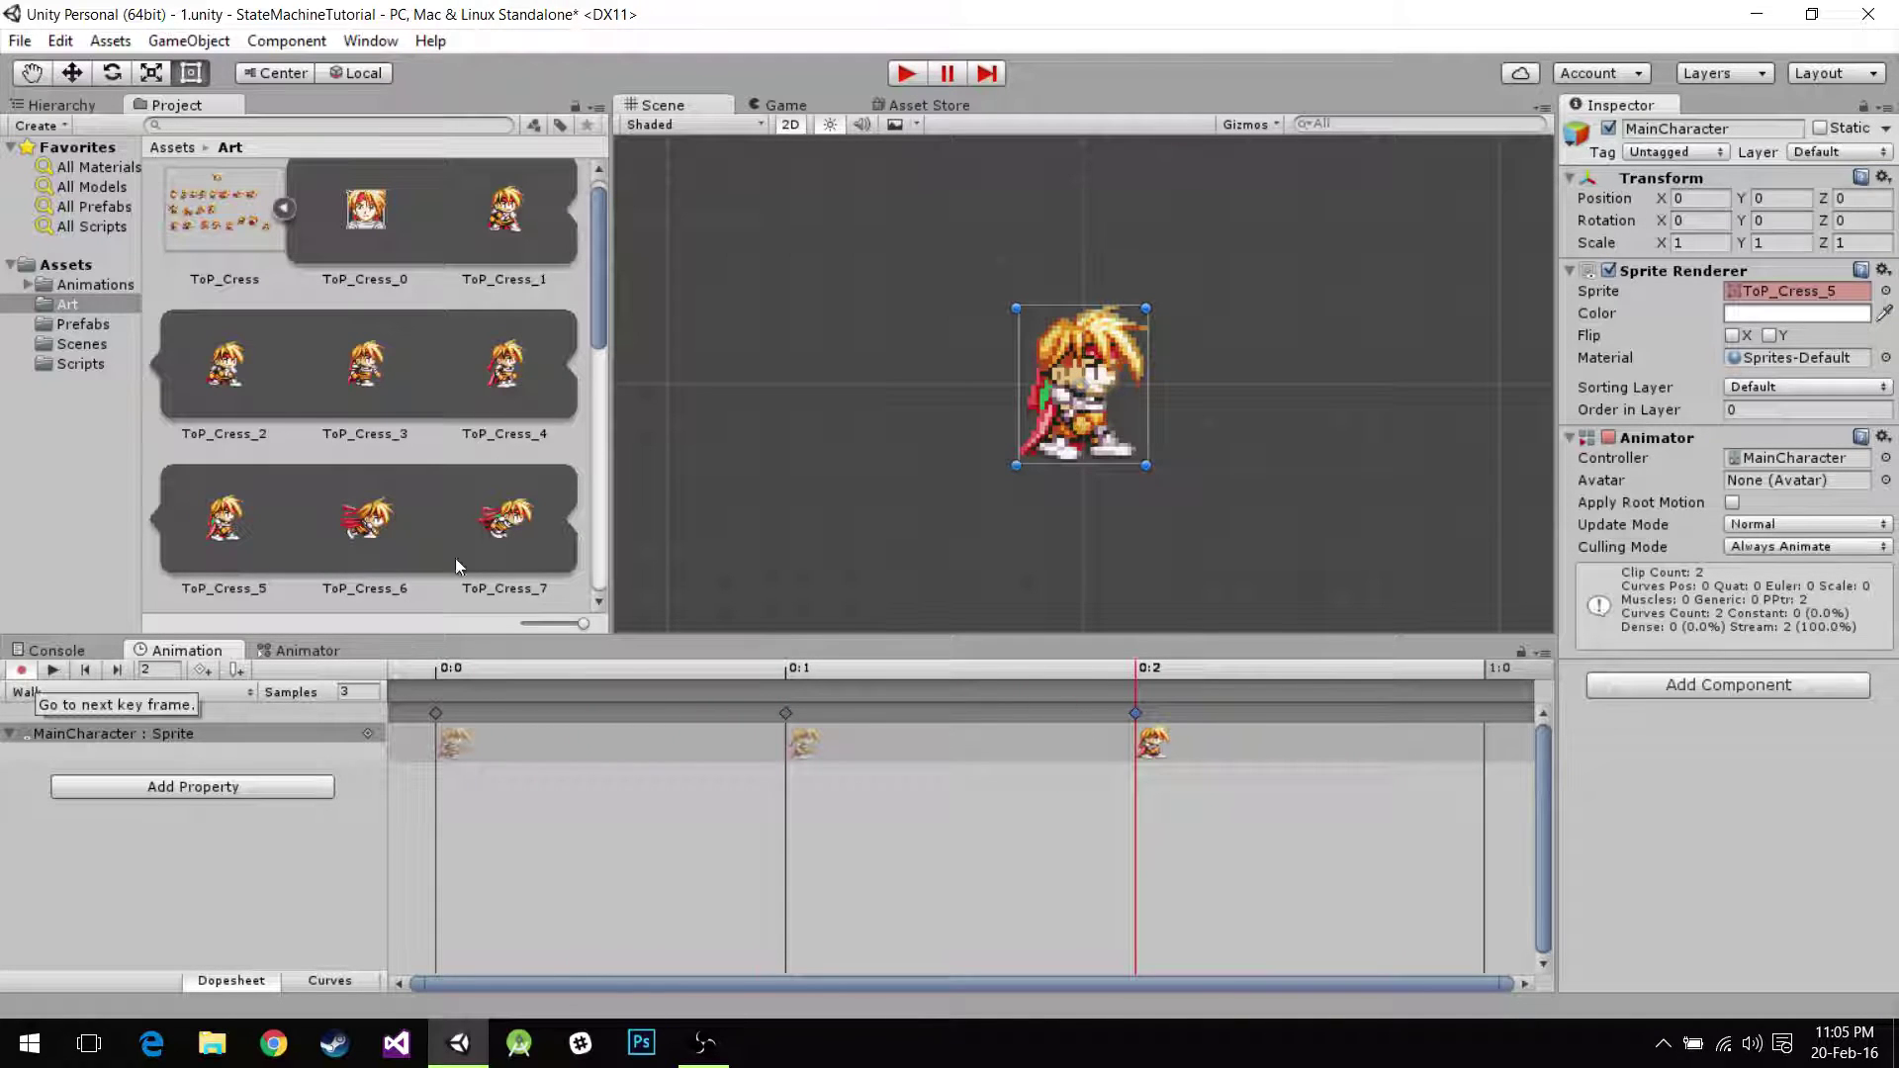
# Create a third animation clip for MainCharacter and save it as Run.
pyautogui.click(222, 691)
pyautogui.click(99, 783)
pyautogui.write('Run')
pyautogui.press('Return')
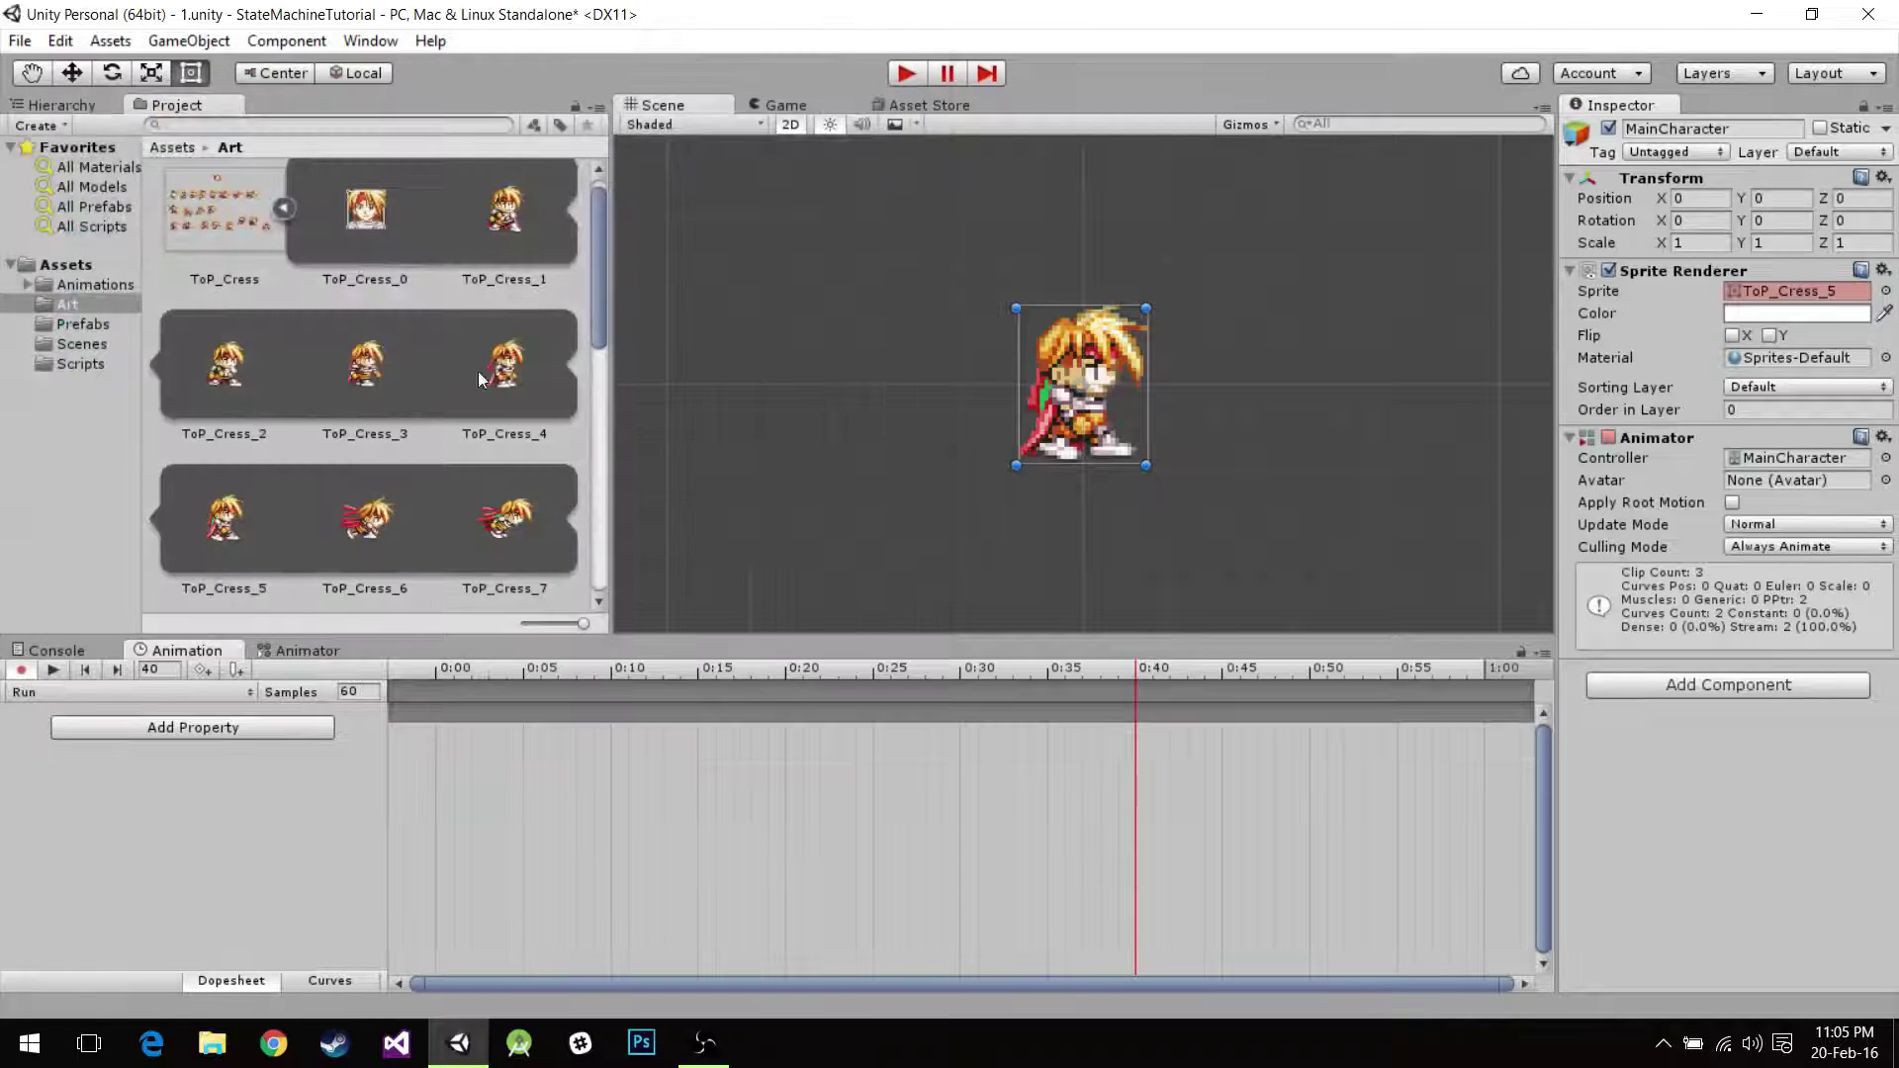
# Add the sprites ToP_Cress_6, ToP_Cress_7 and ToP_Cress_8 as keyframes at the start of the Run clip.
pyautogui.scroll(-2, 467, 396)
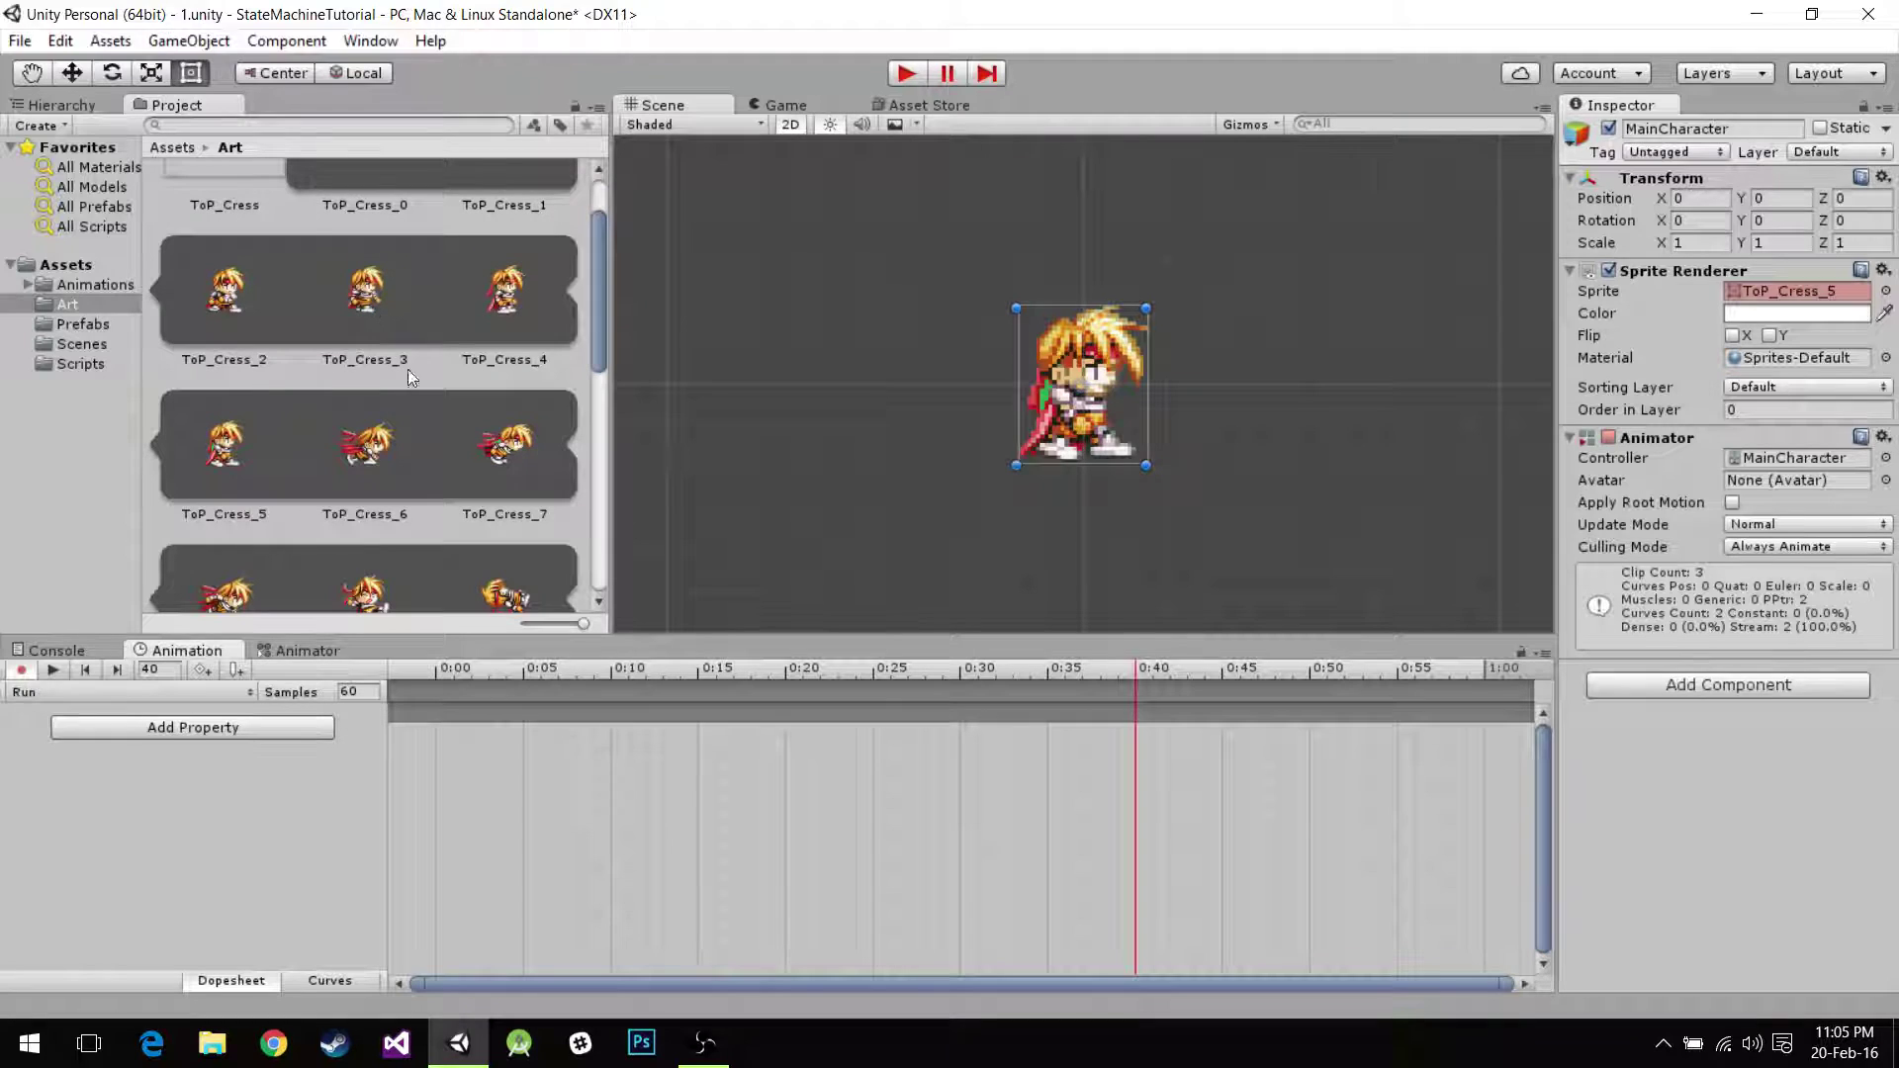
pyautogui.click(370, 453)
pyautogui.scroll(-1, 370, 453)
pyautogui.scroll(-1, 336, 474)
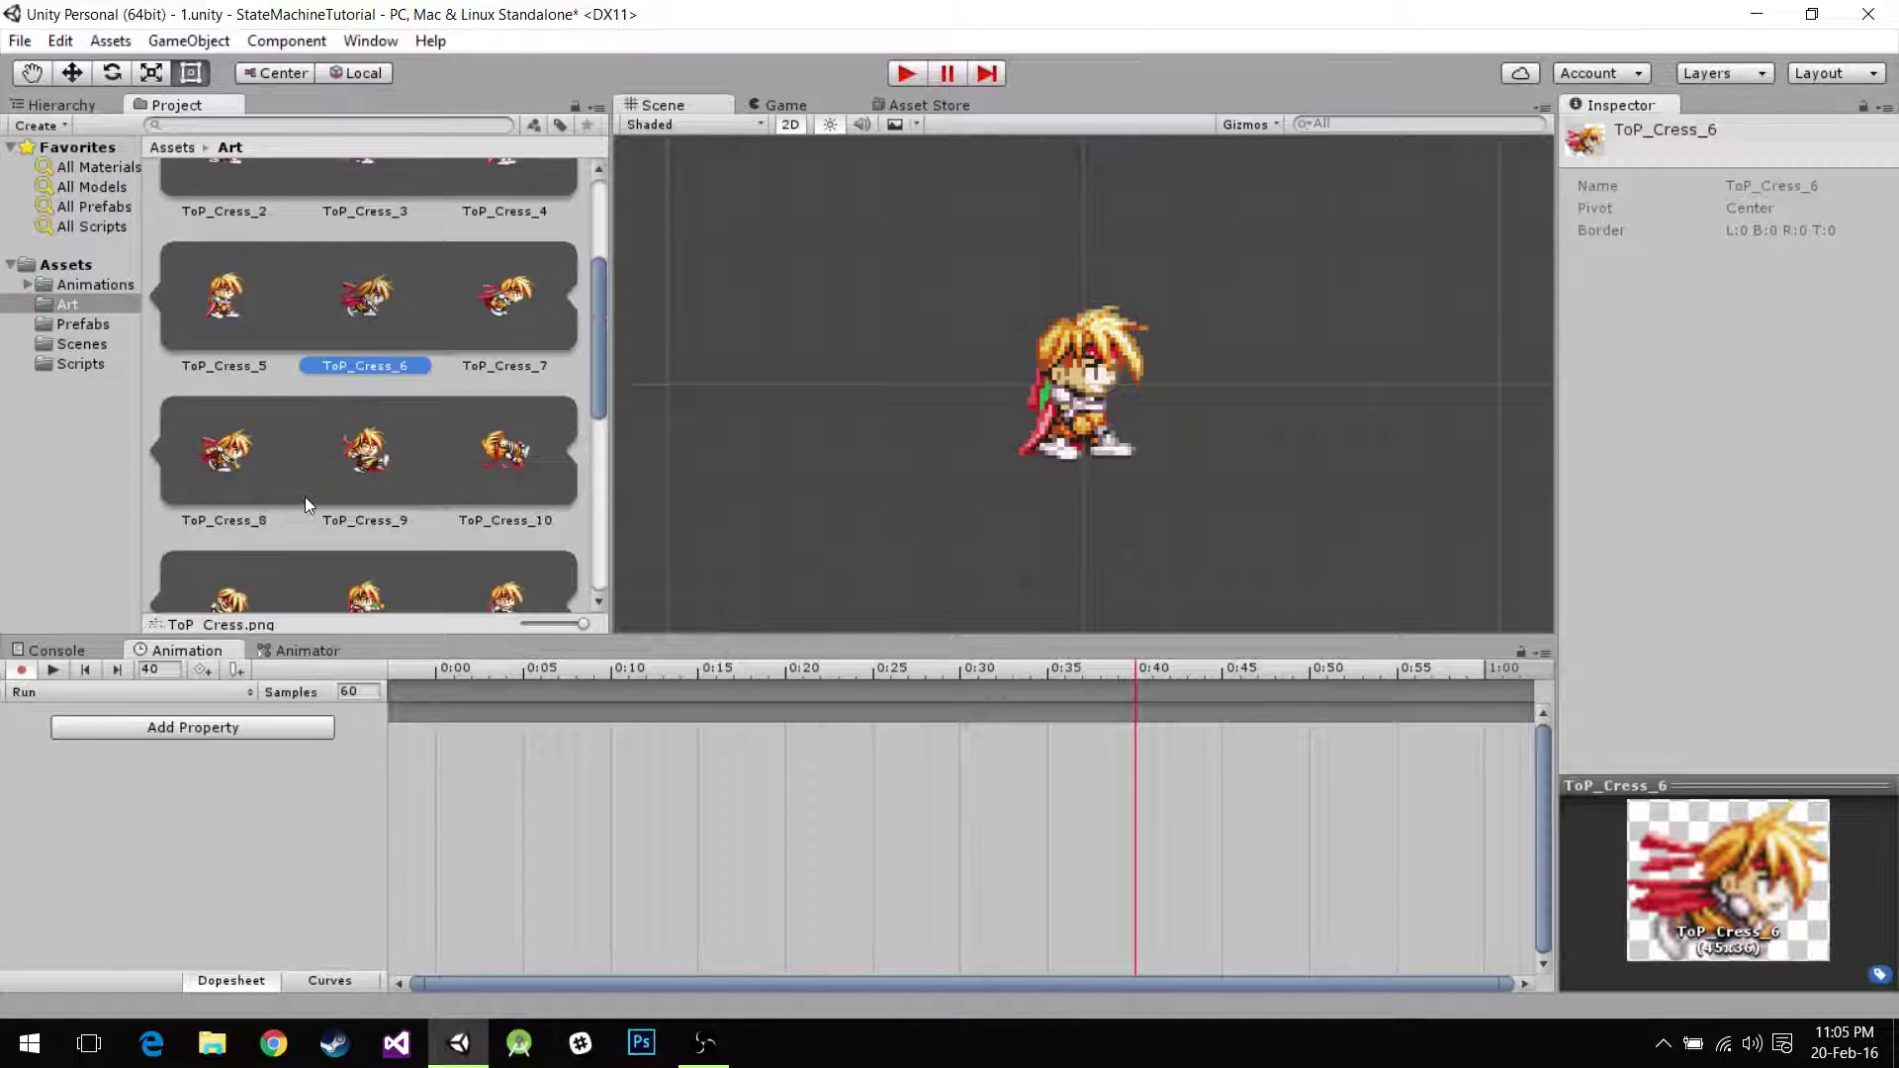
pyautogui.keyDown('shift'); pyautogui.click(244, 465); pyautogui.keyUp('shift')
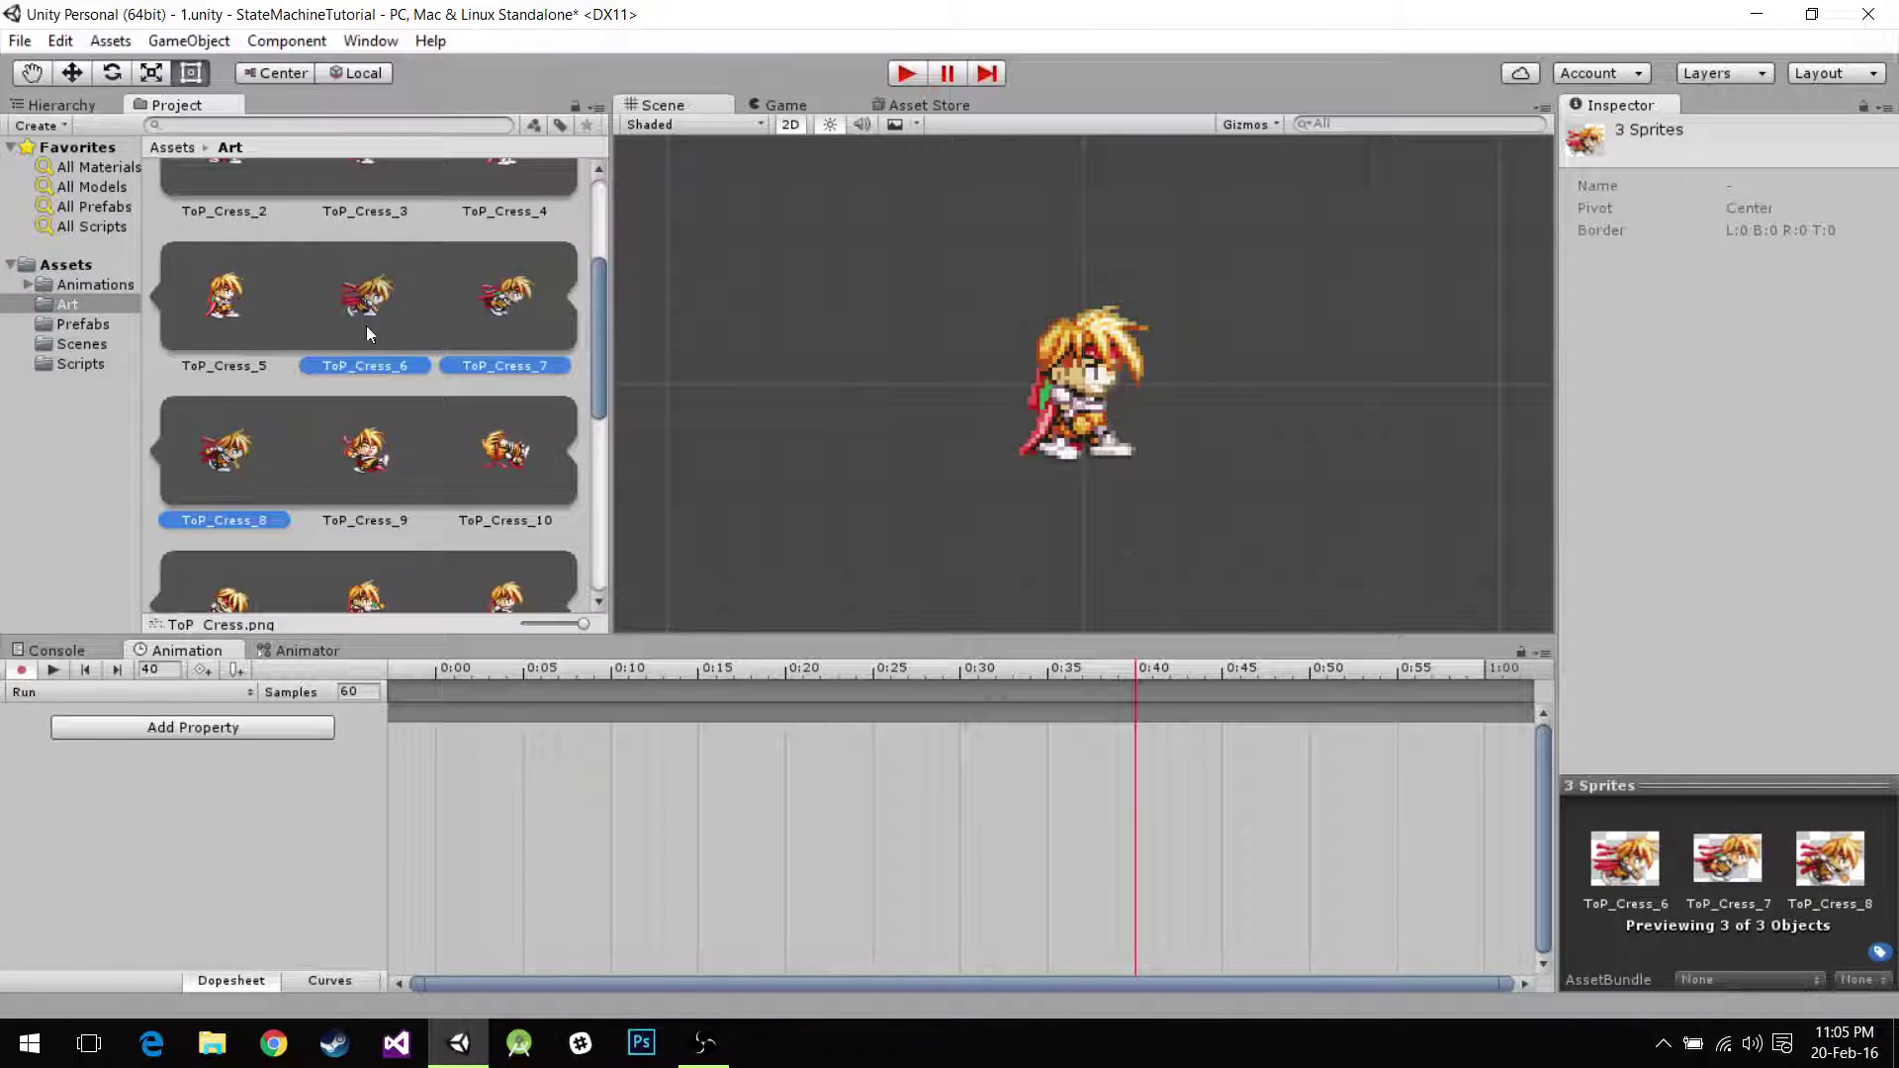
pyautogui.click(467, 746)
pyautogui.moveTo(448, 760); pyautogui.dragTo(442, 758)
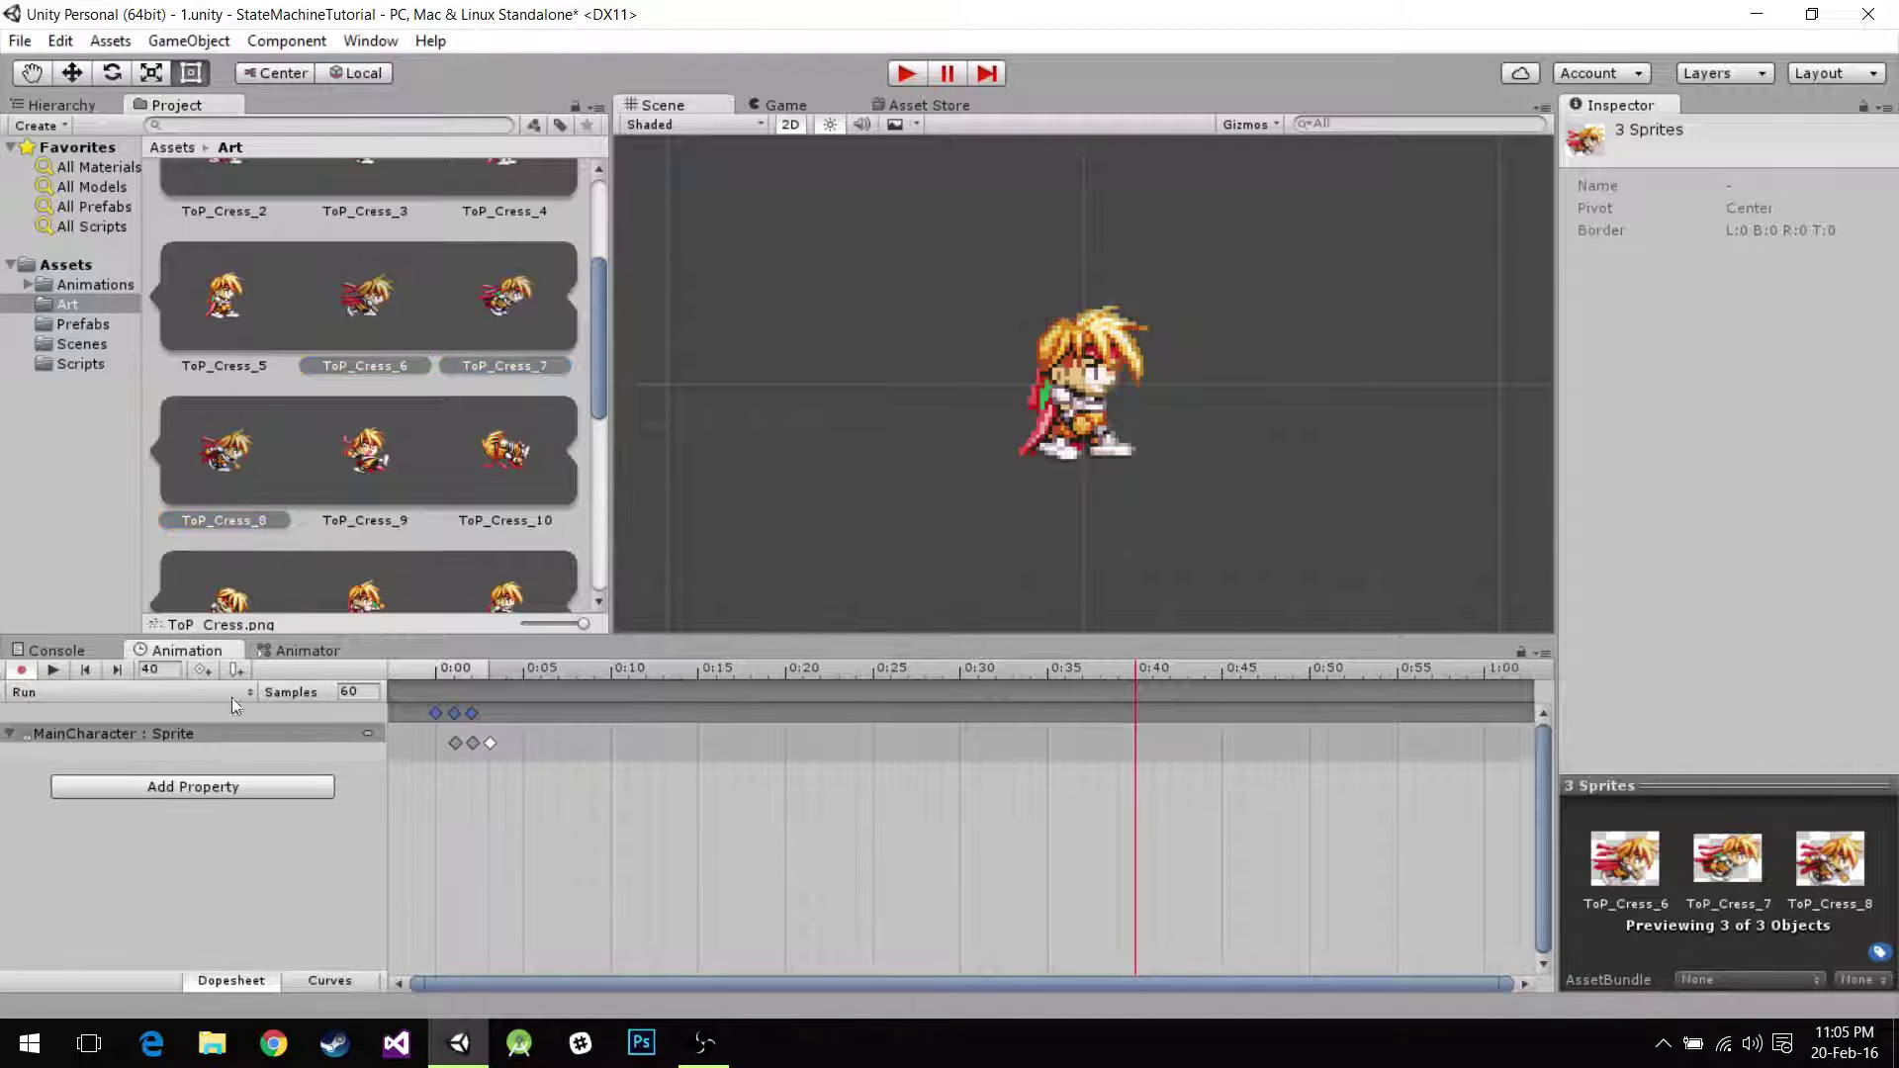
# Try a sample rate of 3 for the Run clip and preview its playback.
pyautogui.click(368, 691)
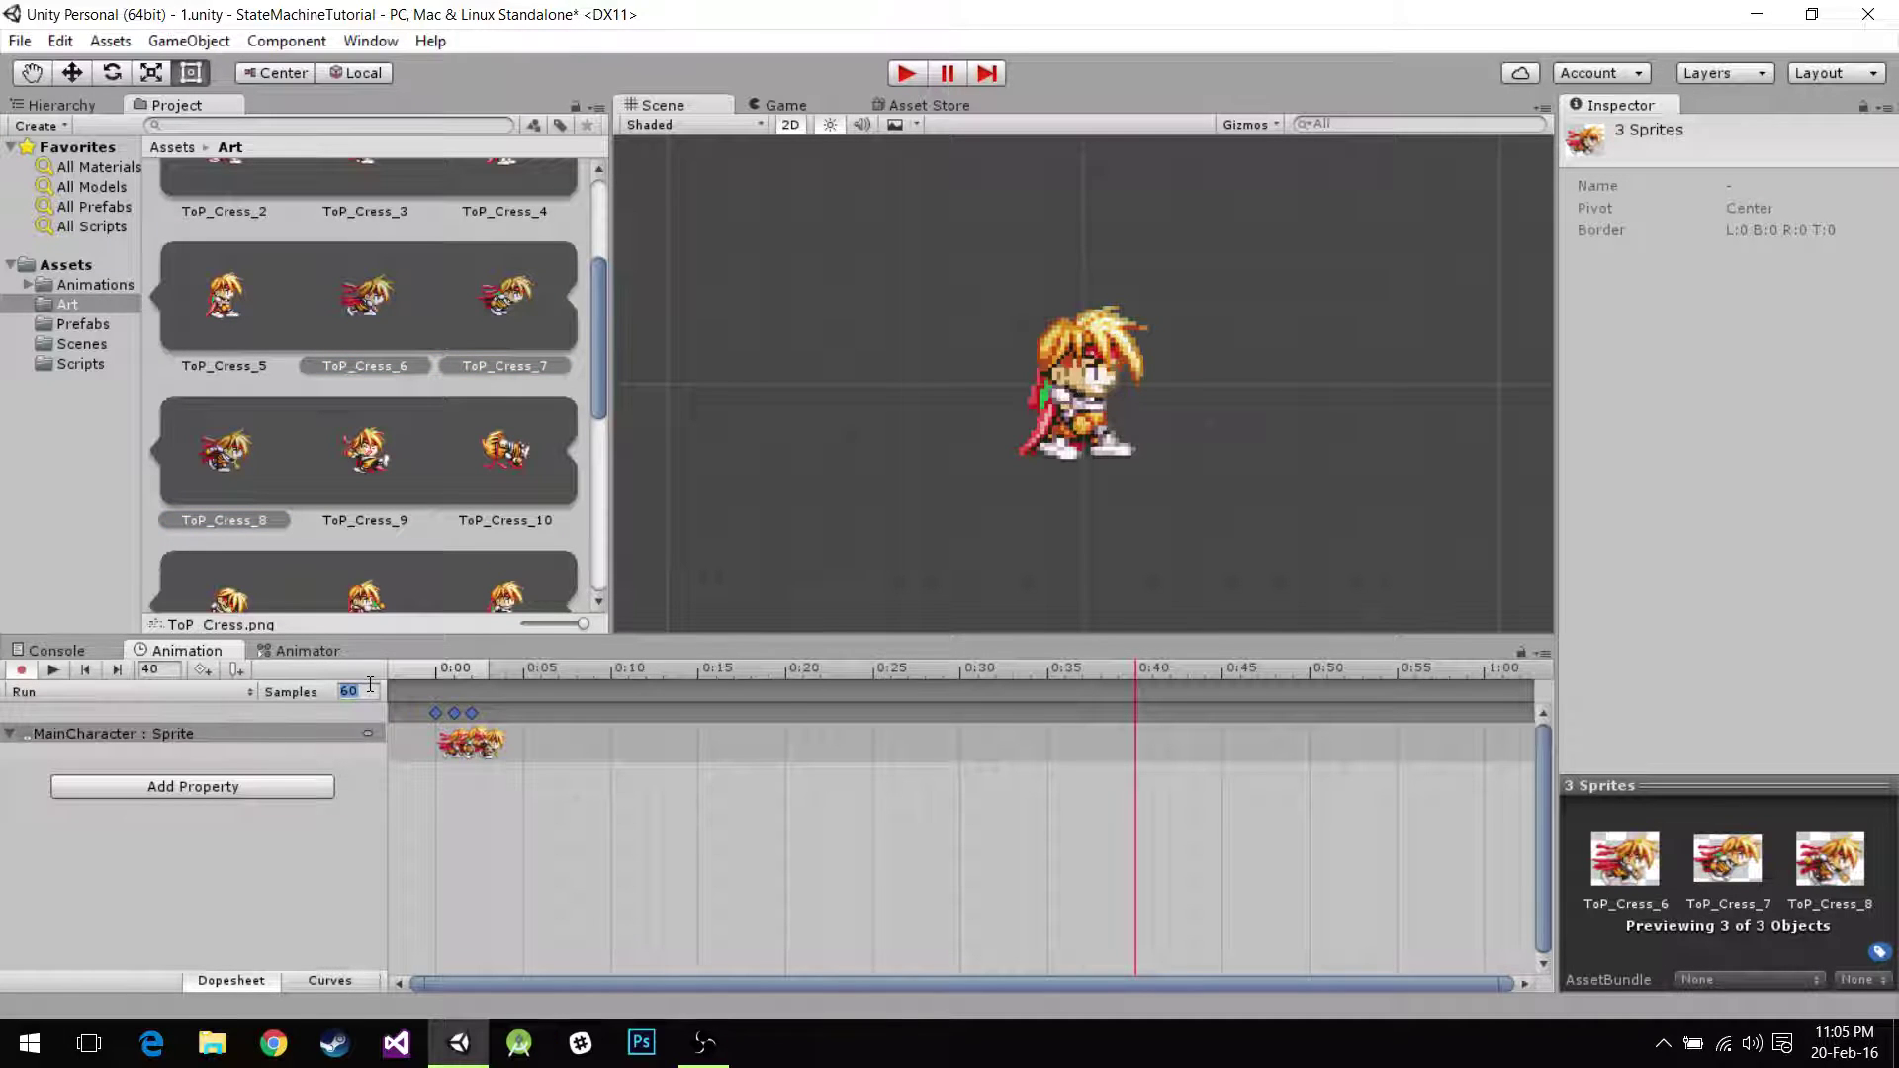
pyautogui.write('3')
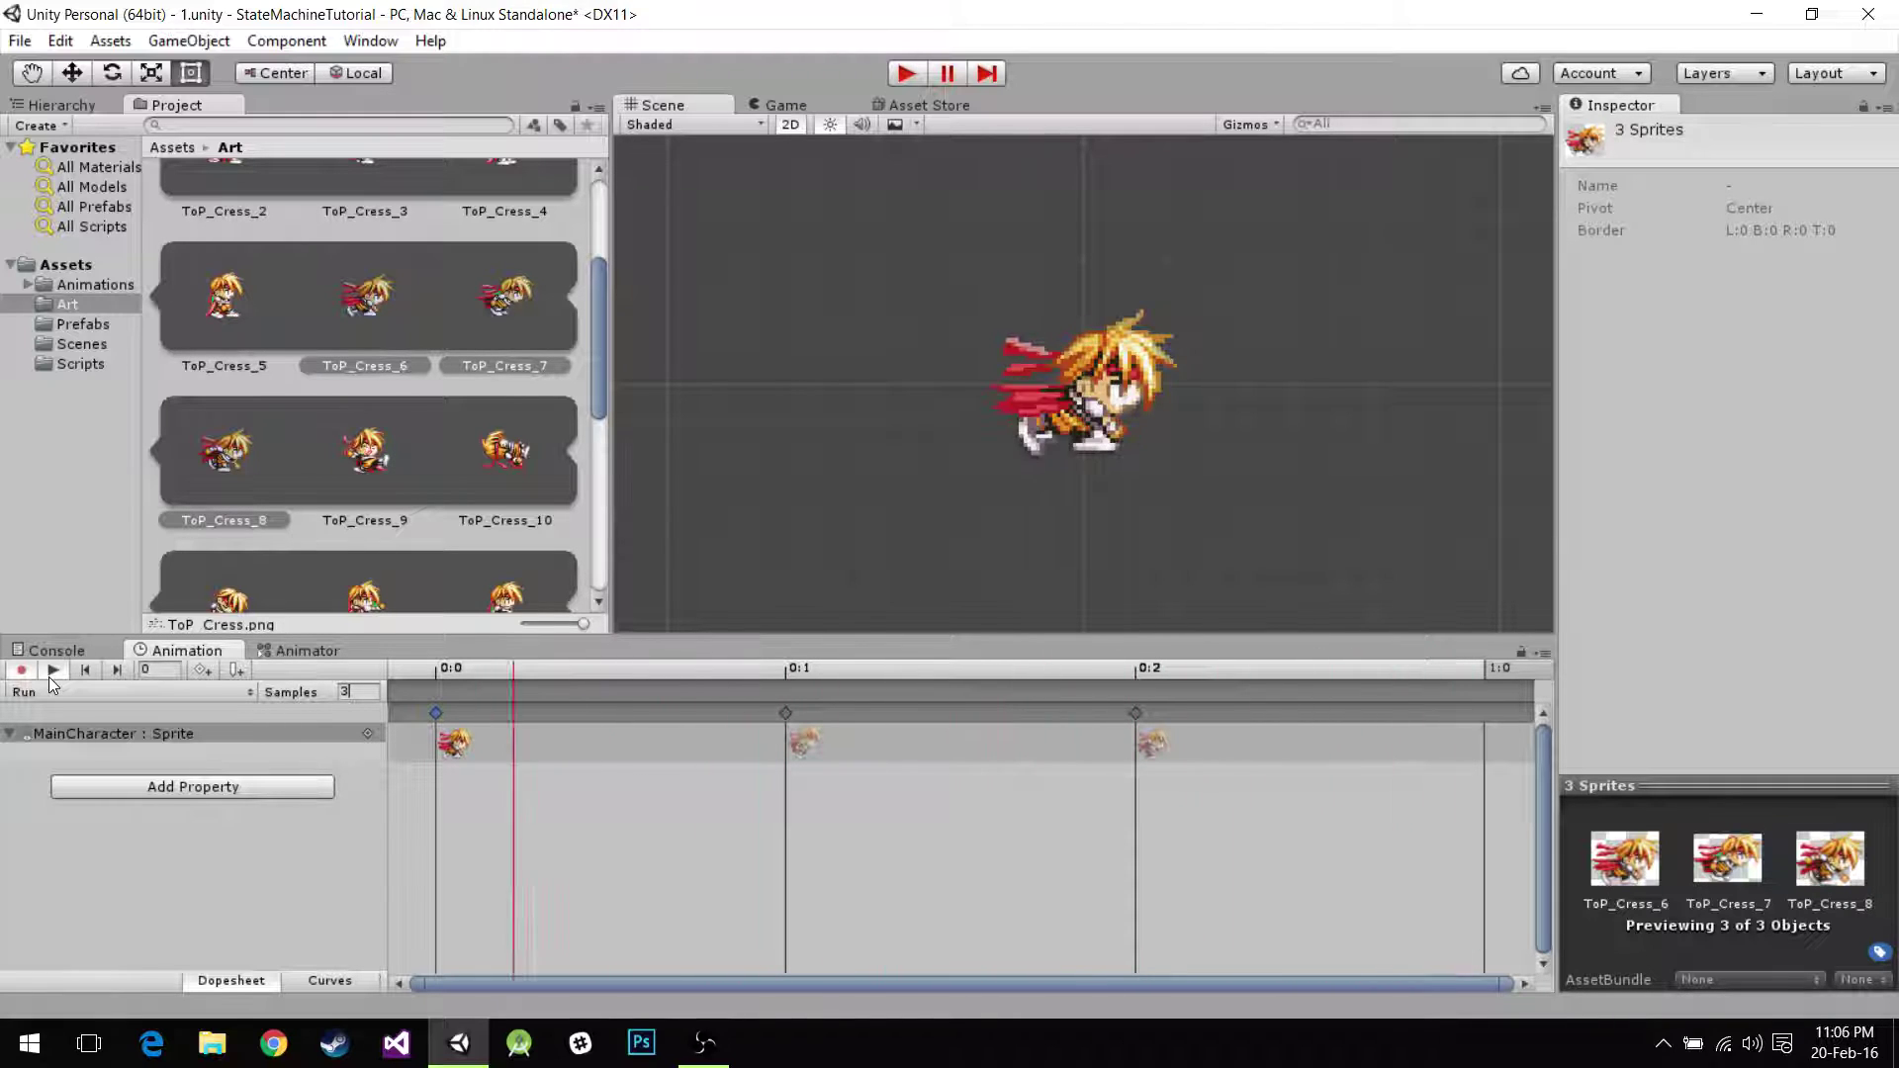
pyautogui.click(52, 673)
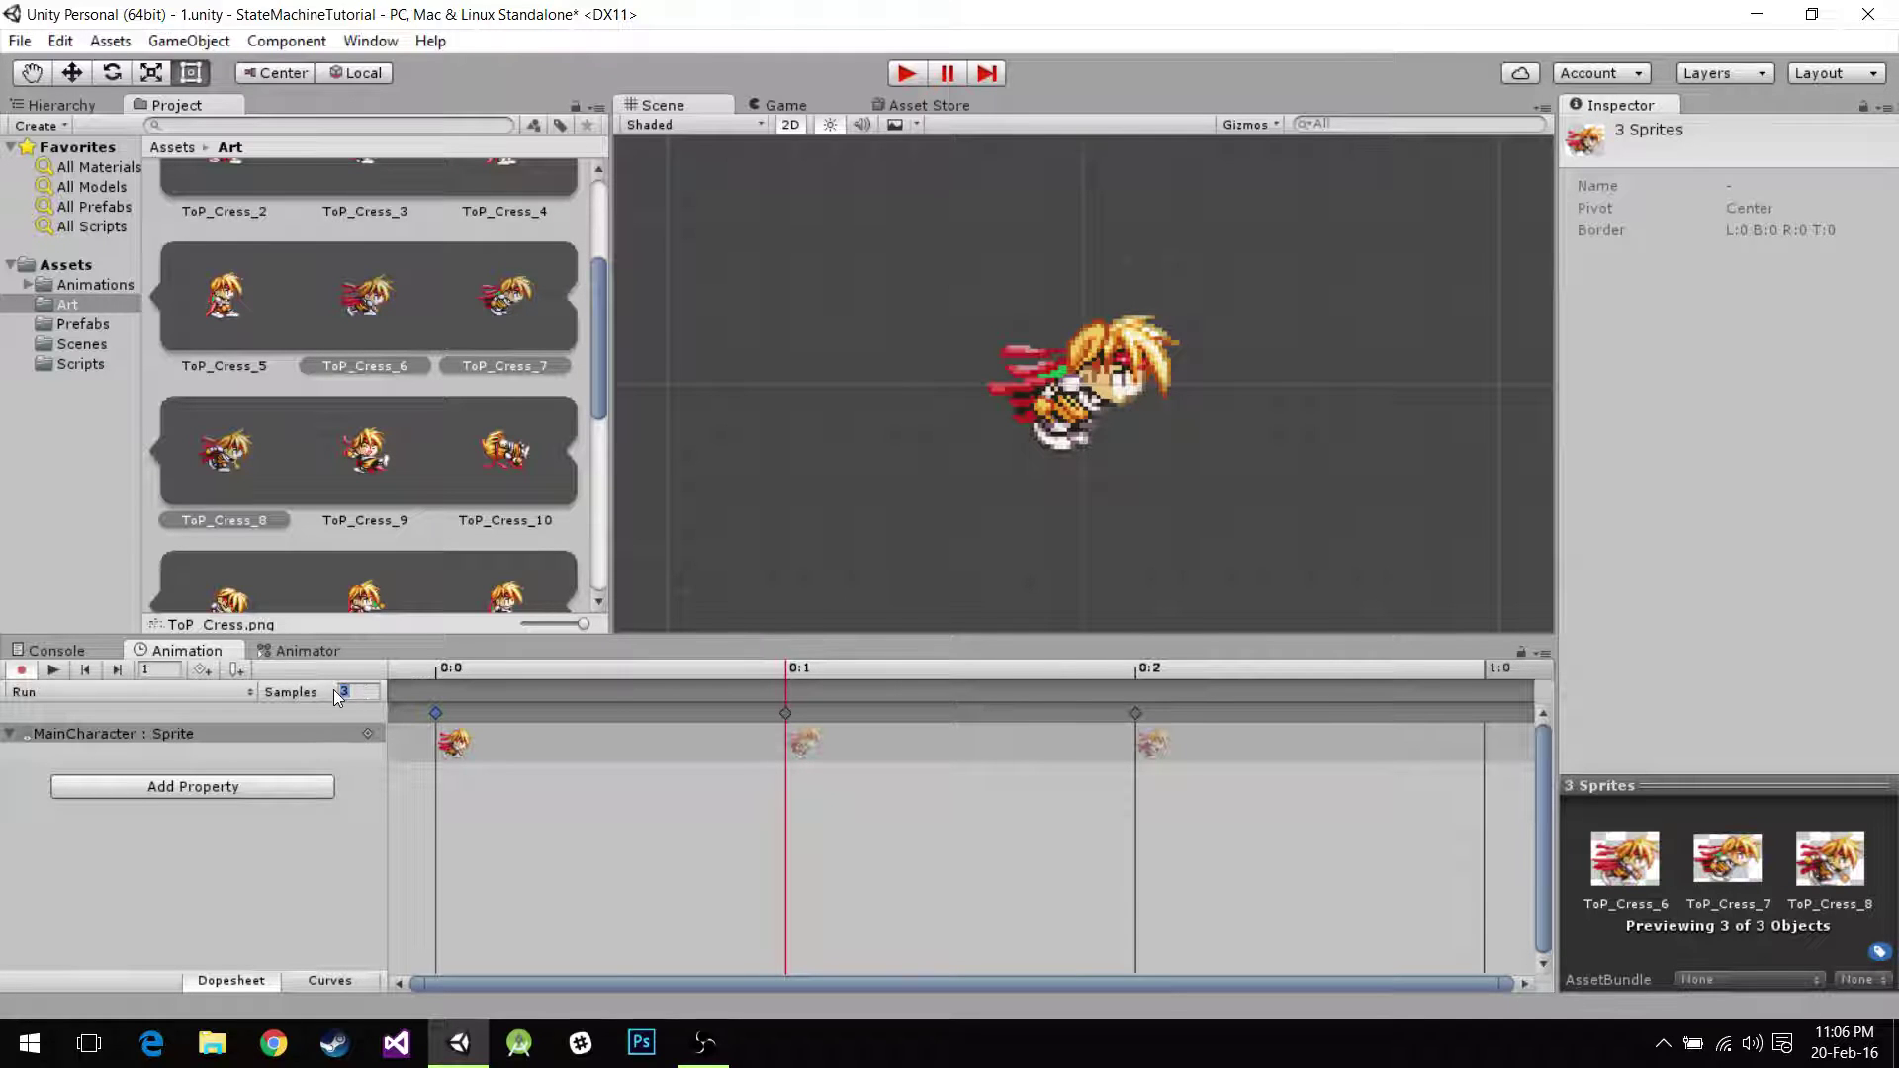
# Set the Run clip's sample rate to 6, preview the animation and stop the playback.
pyautogui.write('6')
pyautogui.moveTo(801, 749); pyautogui.dragTo(853, 730)
pyautogui.click(54, 670)
pyautogui.click(54, 670)
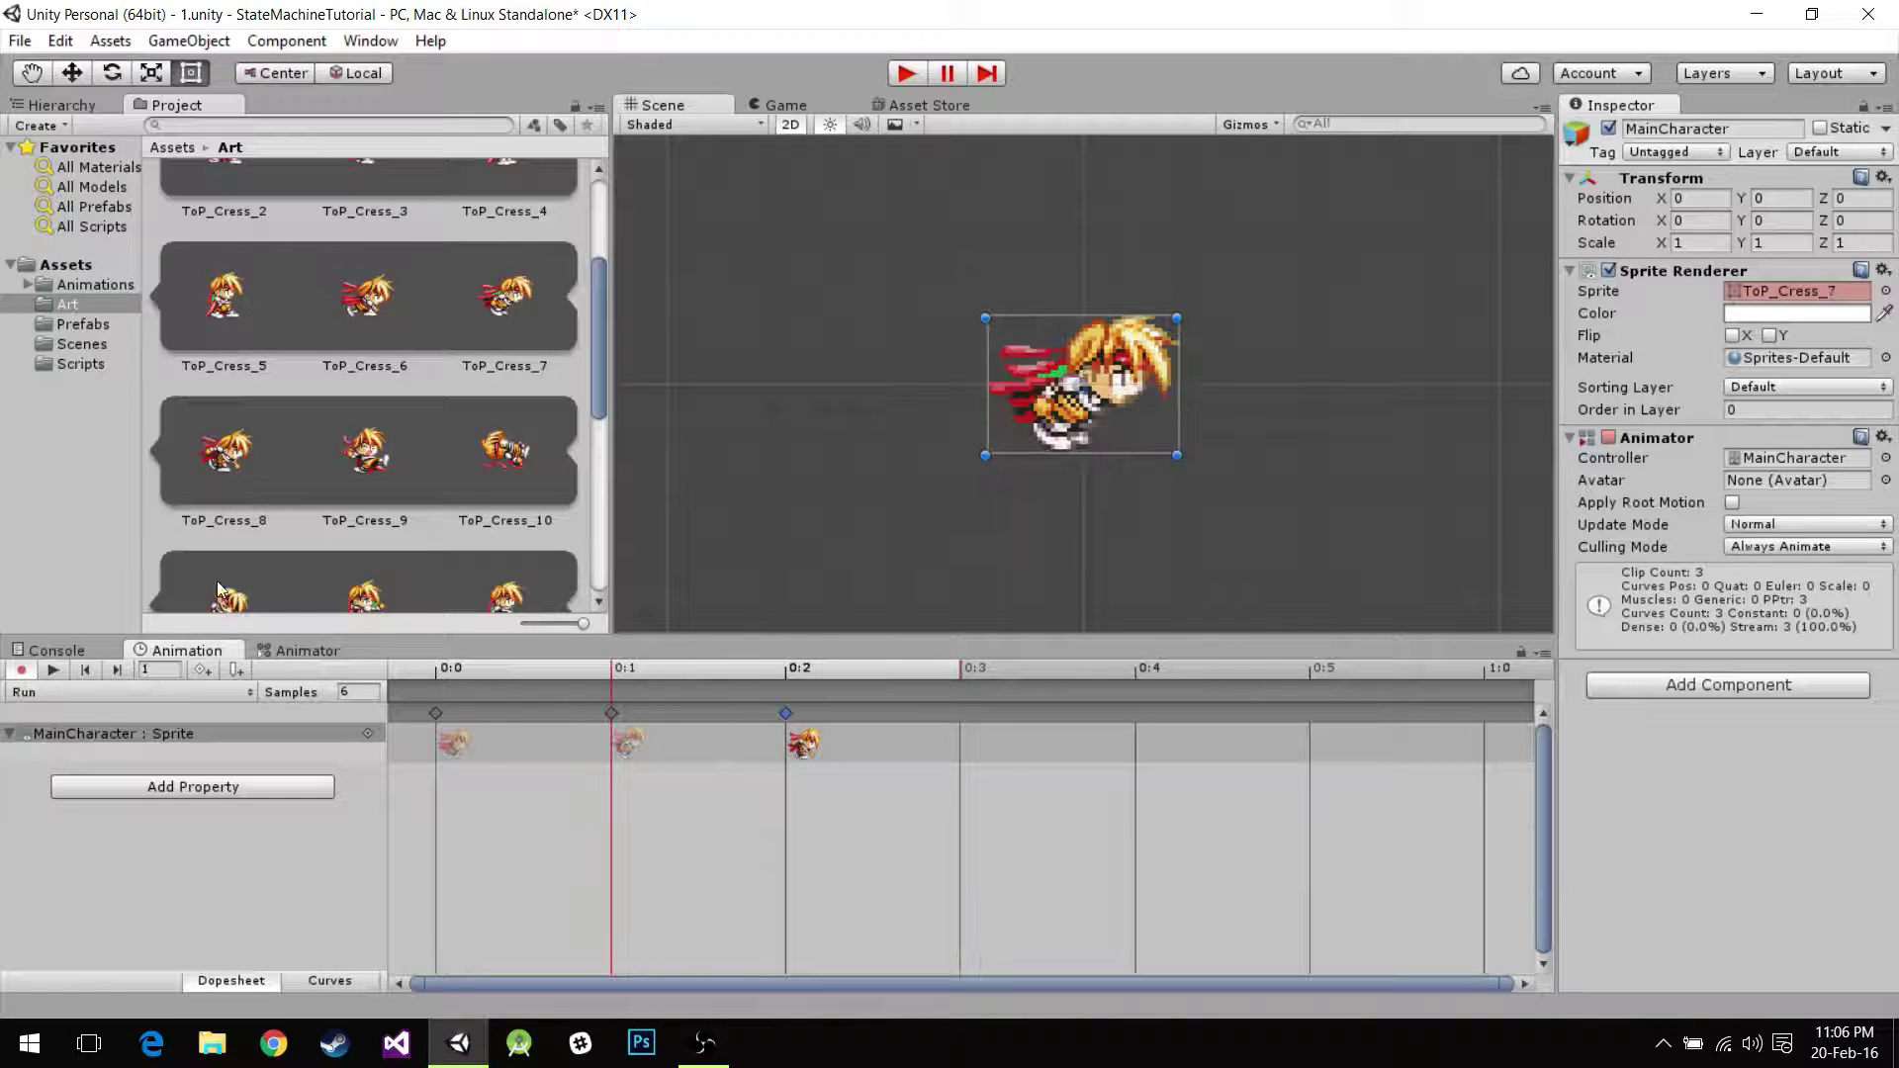
# Return to the Walk clip, set its sample rate to 6 and preview the animation.
pyautogui.scroll(2, 447, 503)
pyautogui.click(228, 235)
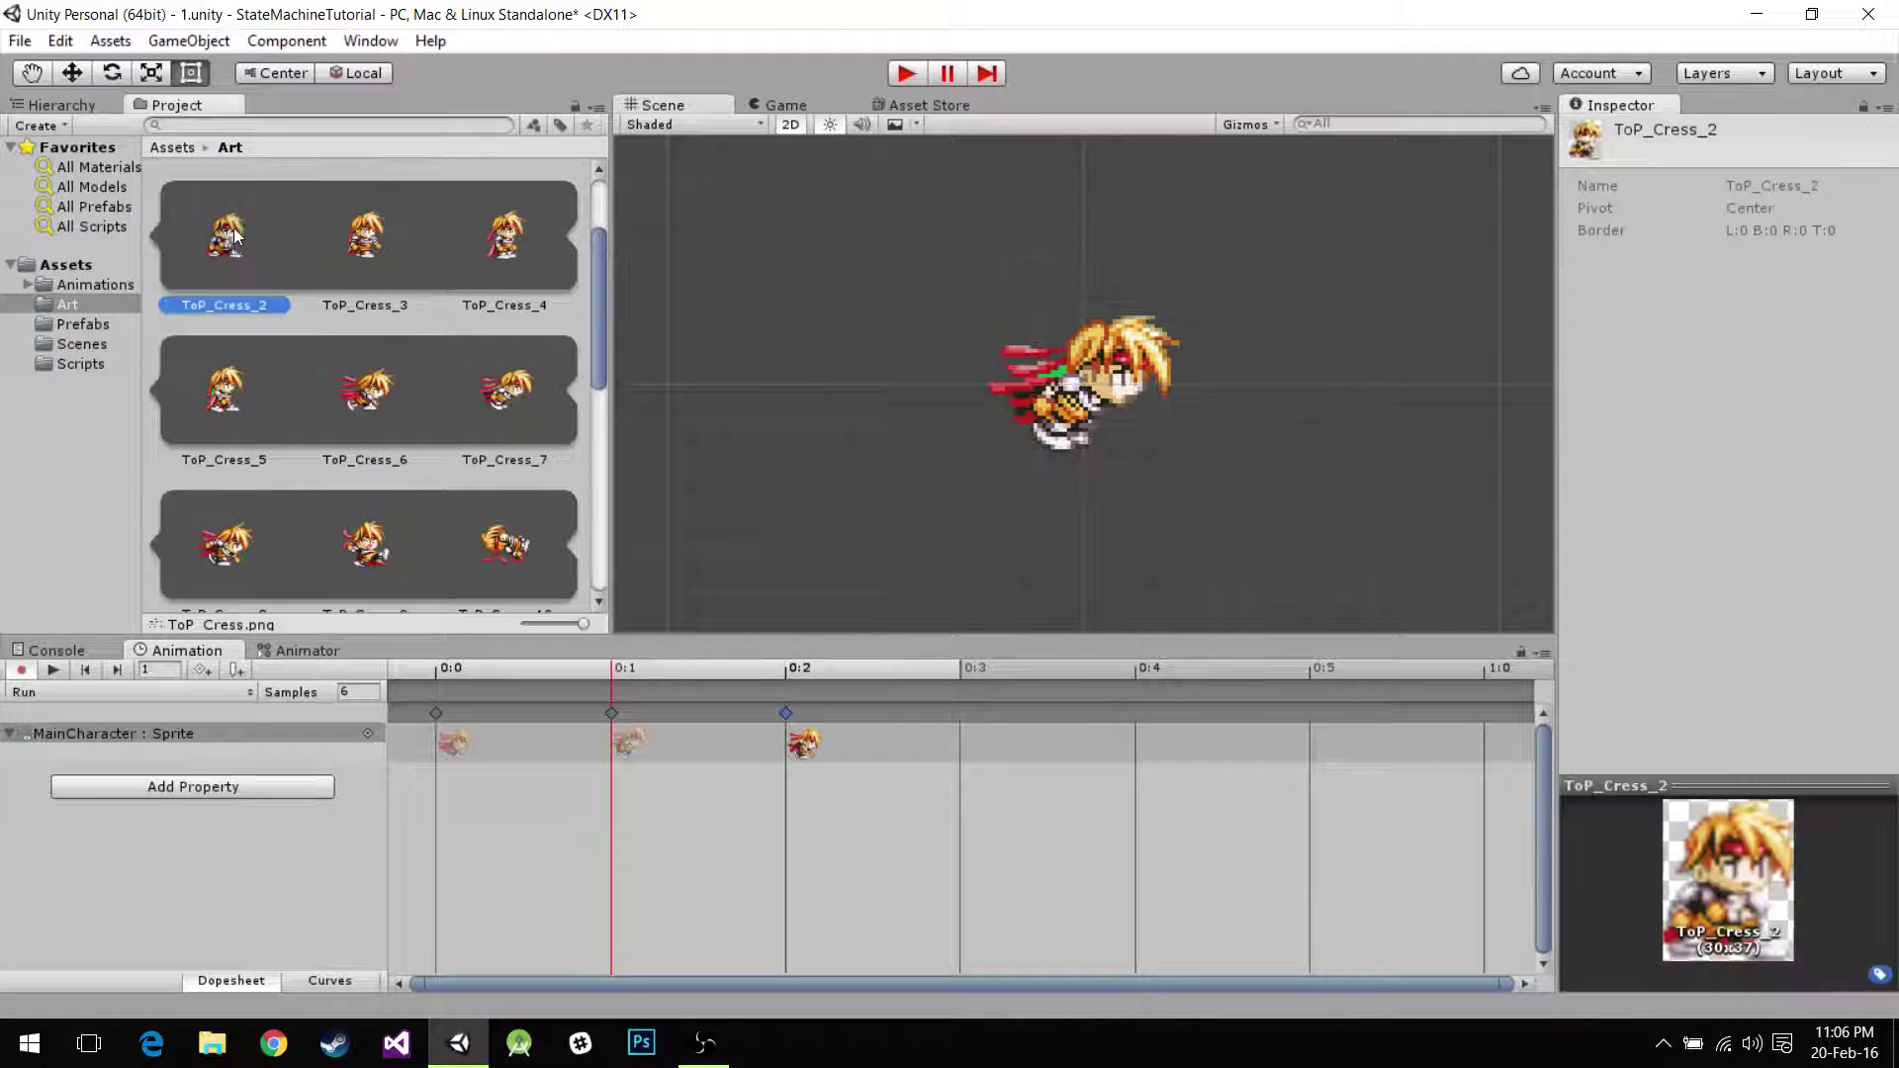
pyautogui.click(123, 690)
pyautogui.click(105, 732)
pyautogui.doubleClick(349, 690)
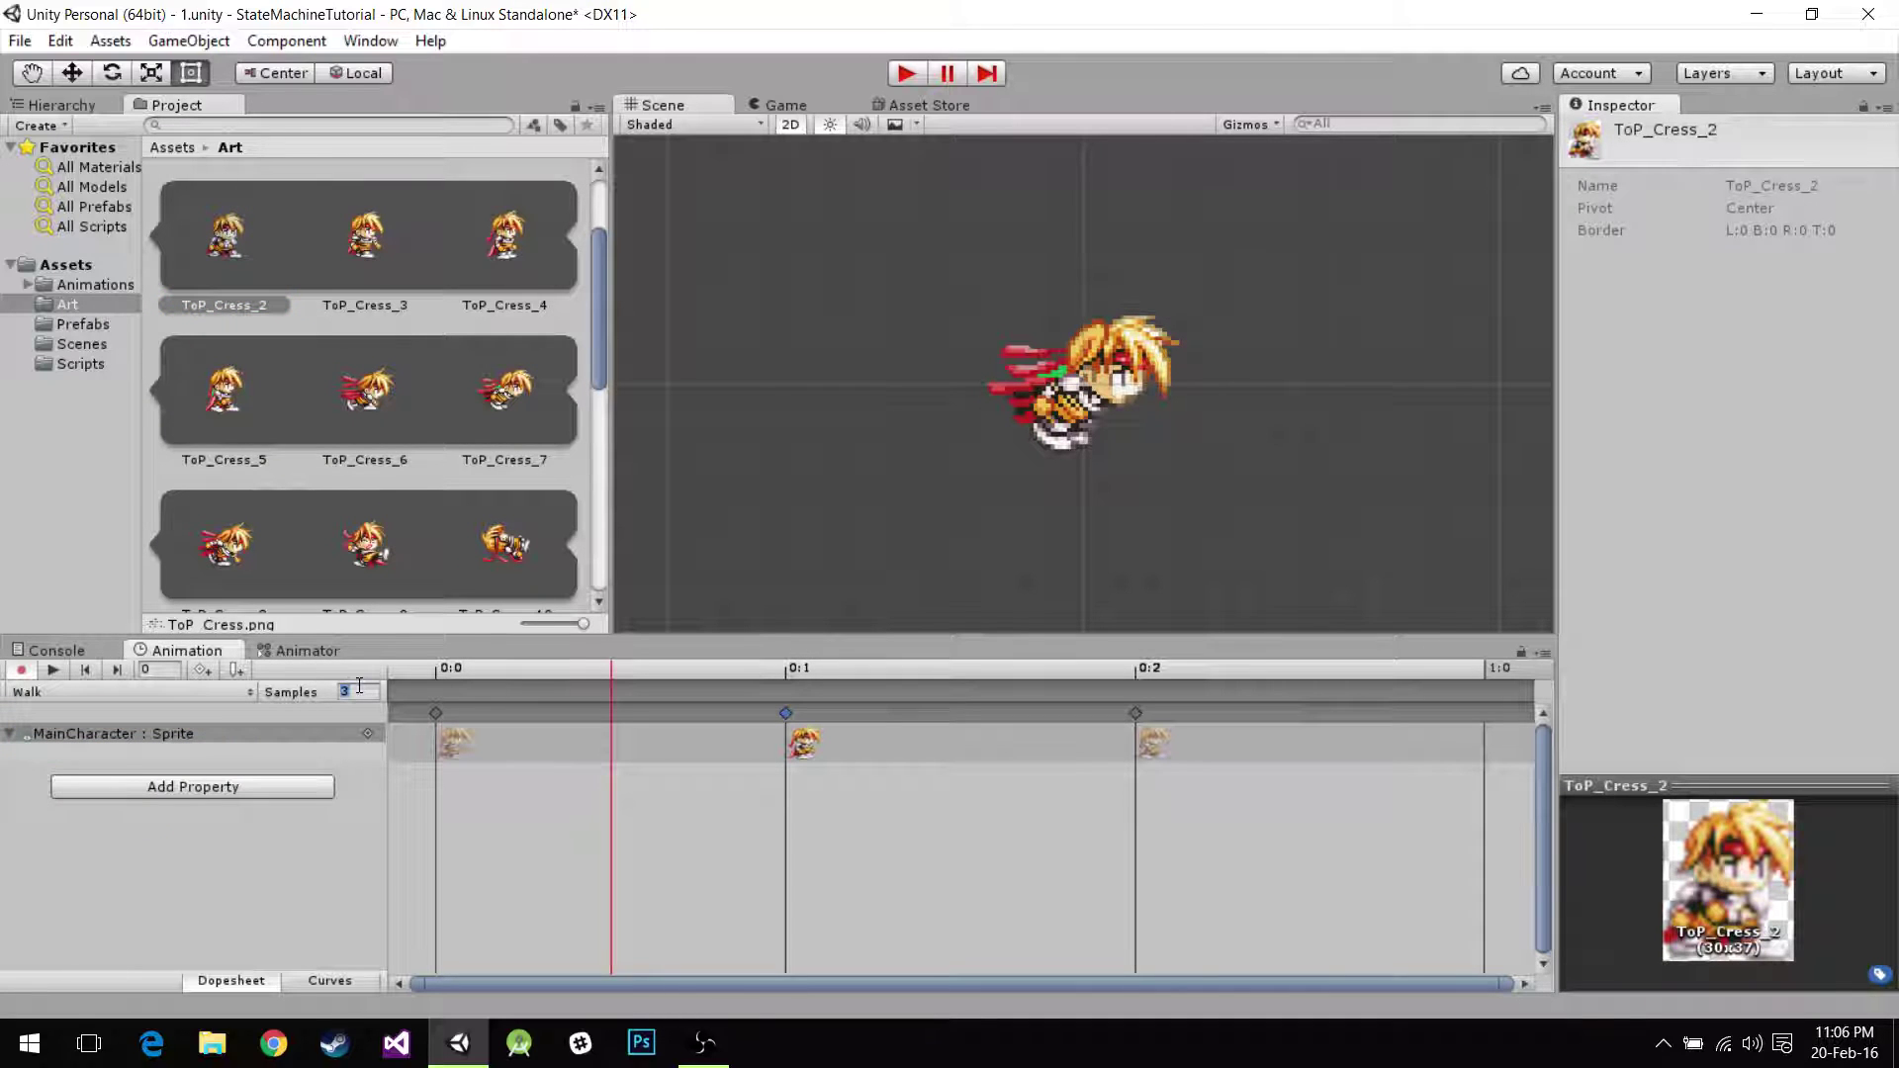
pyautogui.write('6')
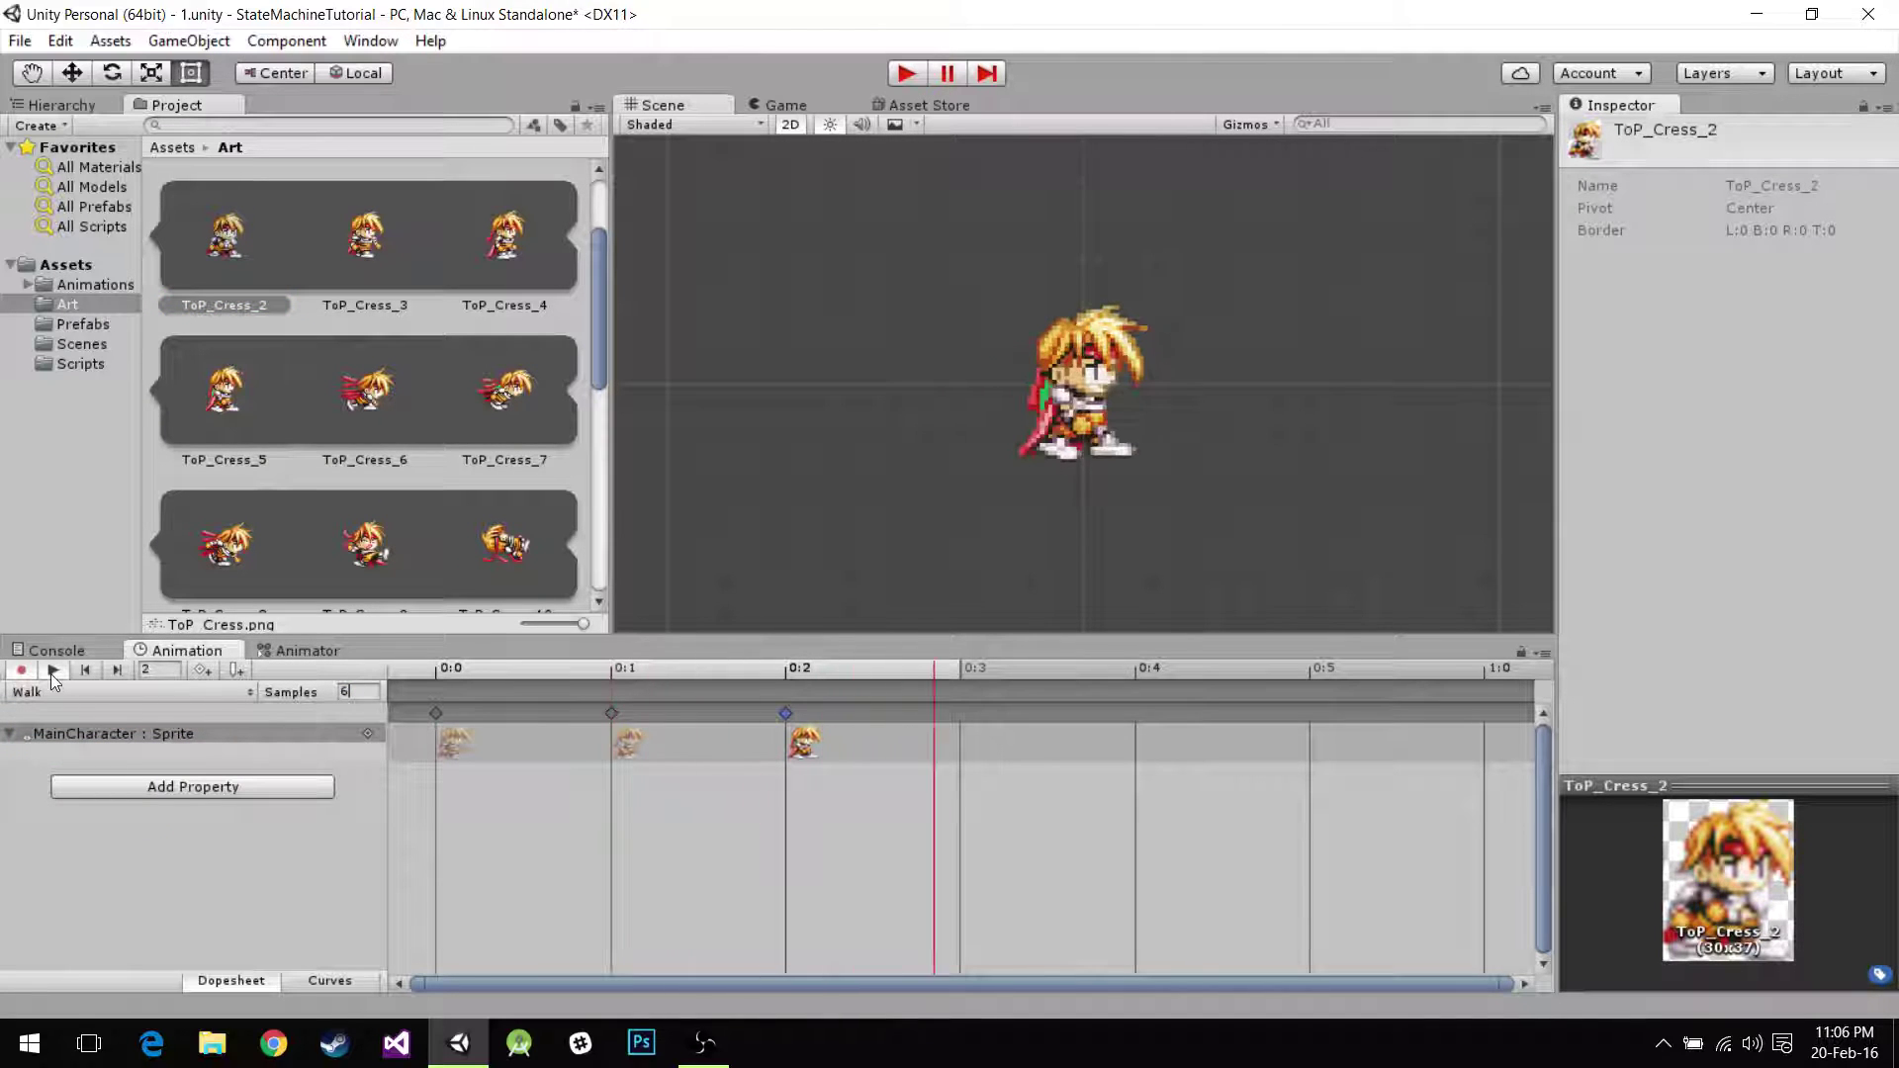
# Switch to the Idle clip, preview its animation and stop the playback.
pyautogui.scroll(3, 477, 435)
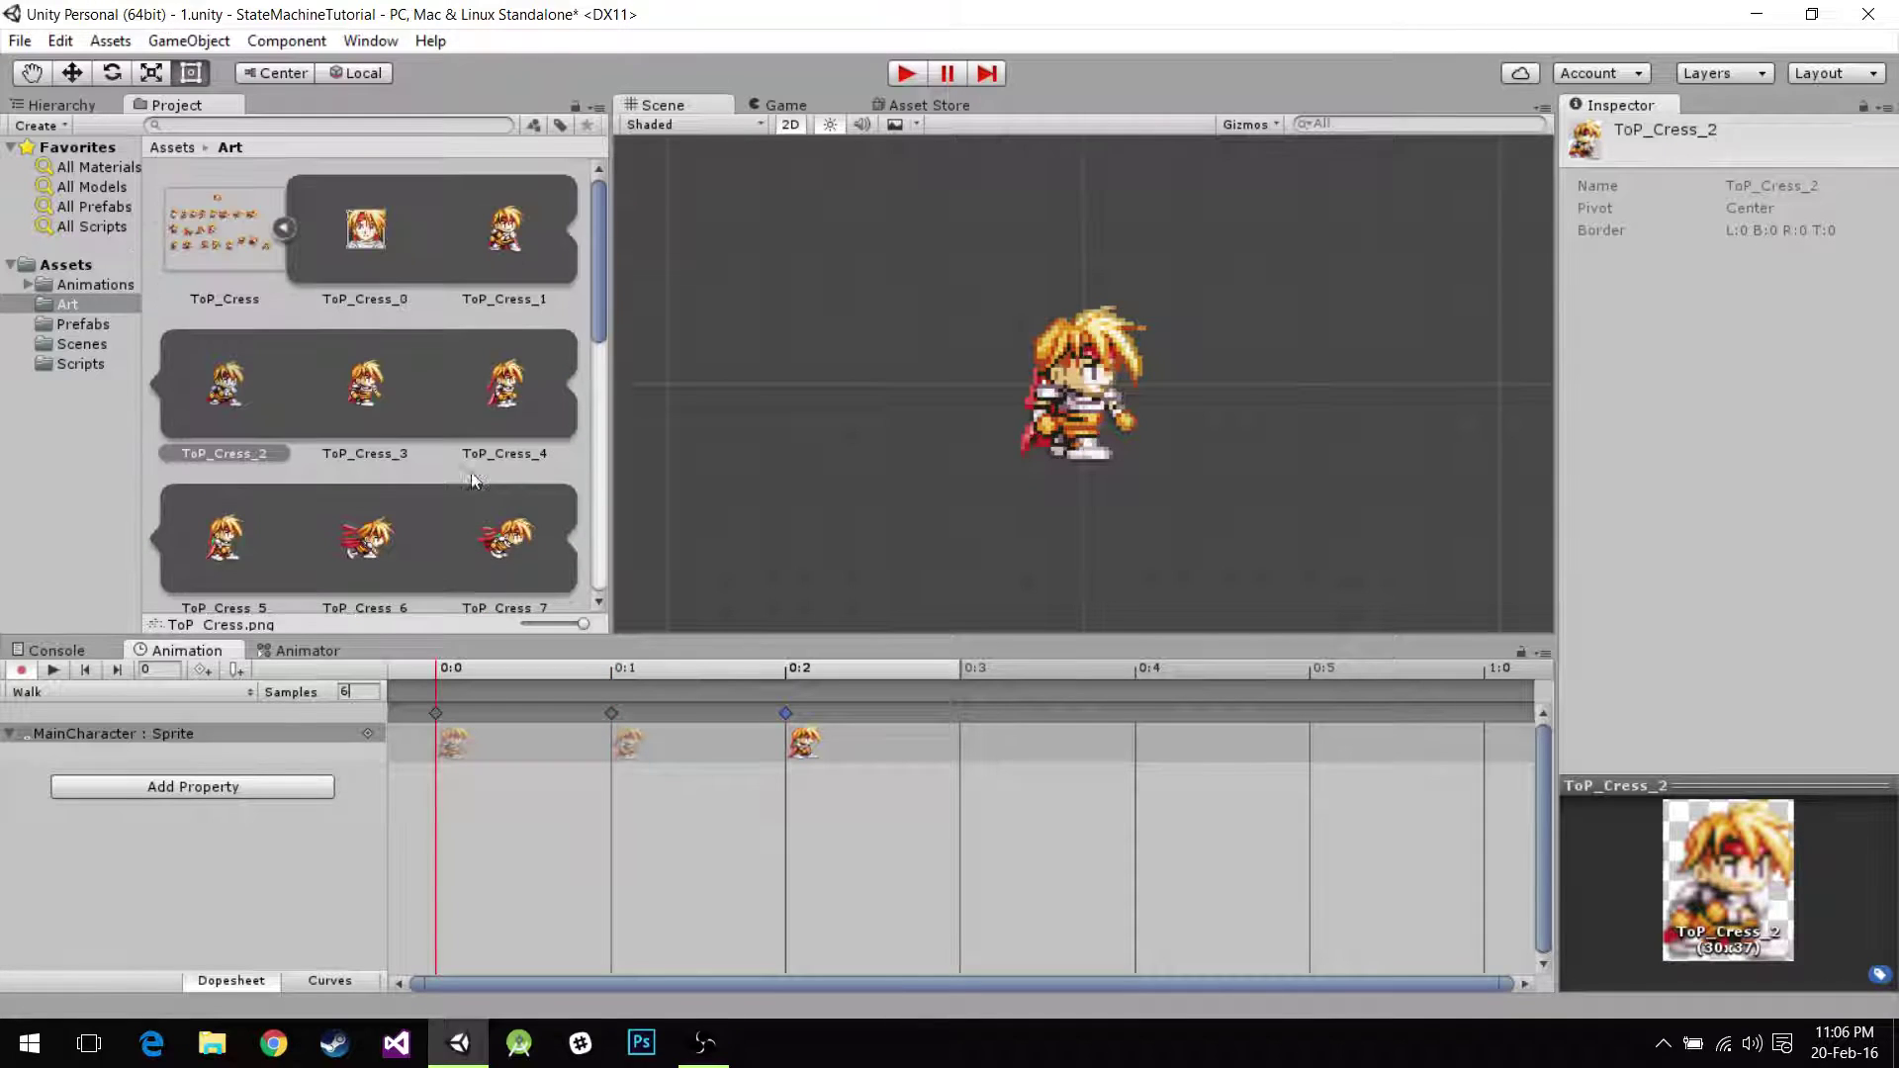
pyautogui.click(475, 262)
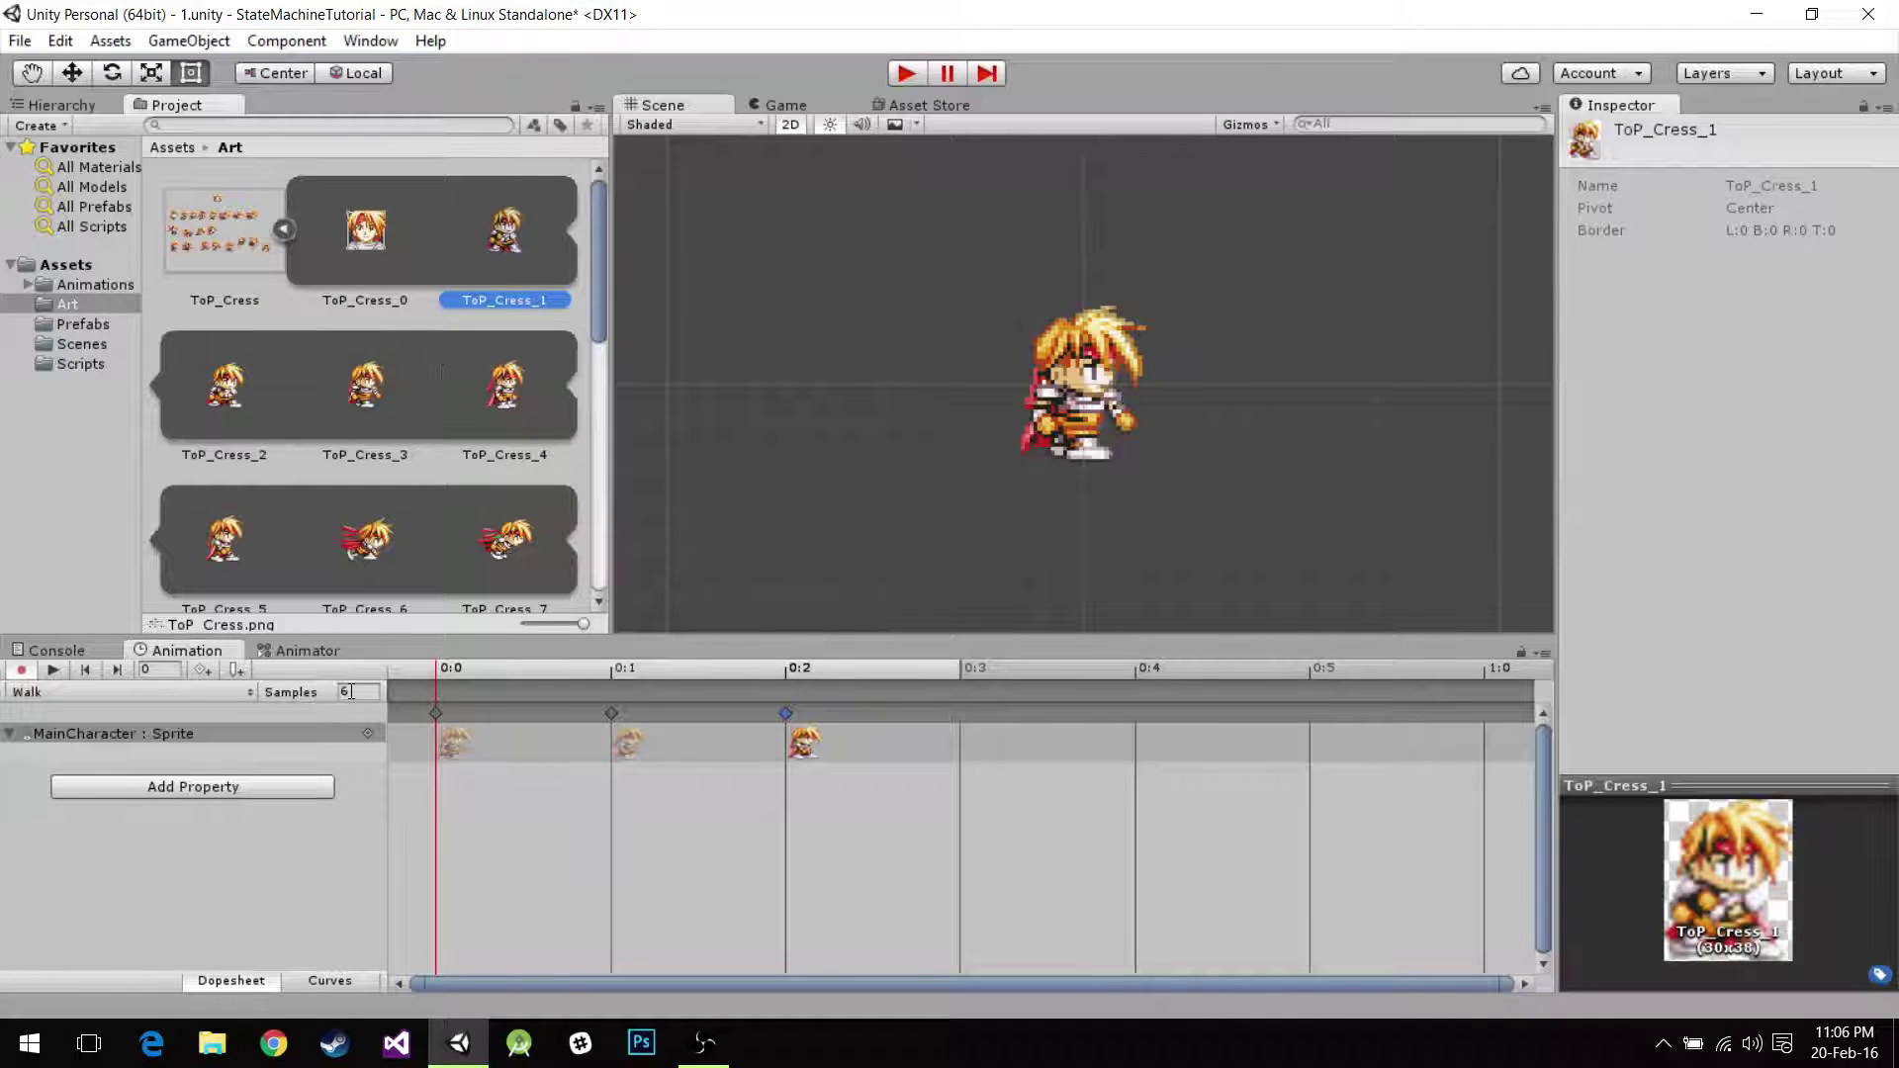
pyautogui.click(186, 703)
pyautogui.click(146, 694)
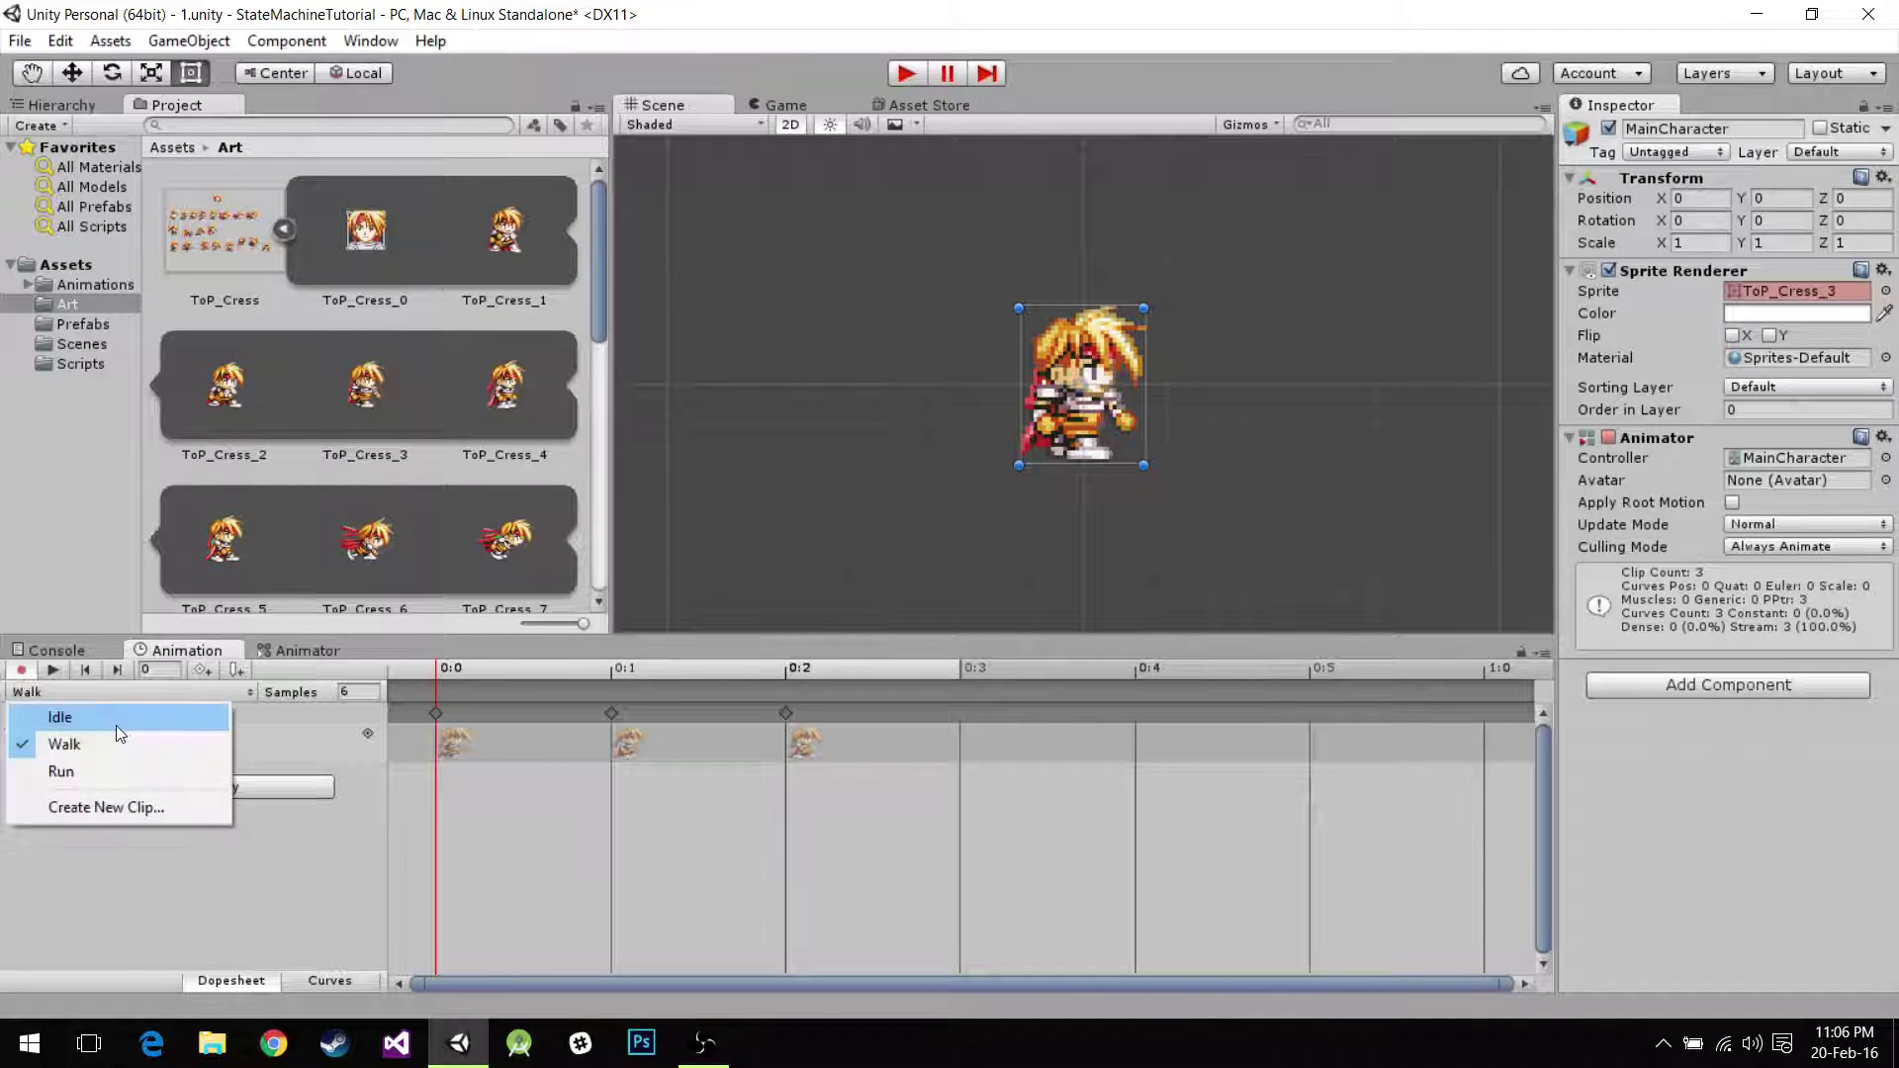
pyautogui.click(116, 726)
pyautogui.click(54, 671)
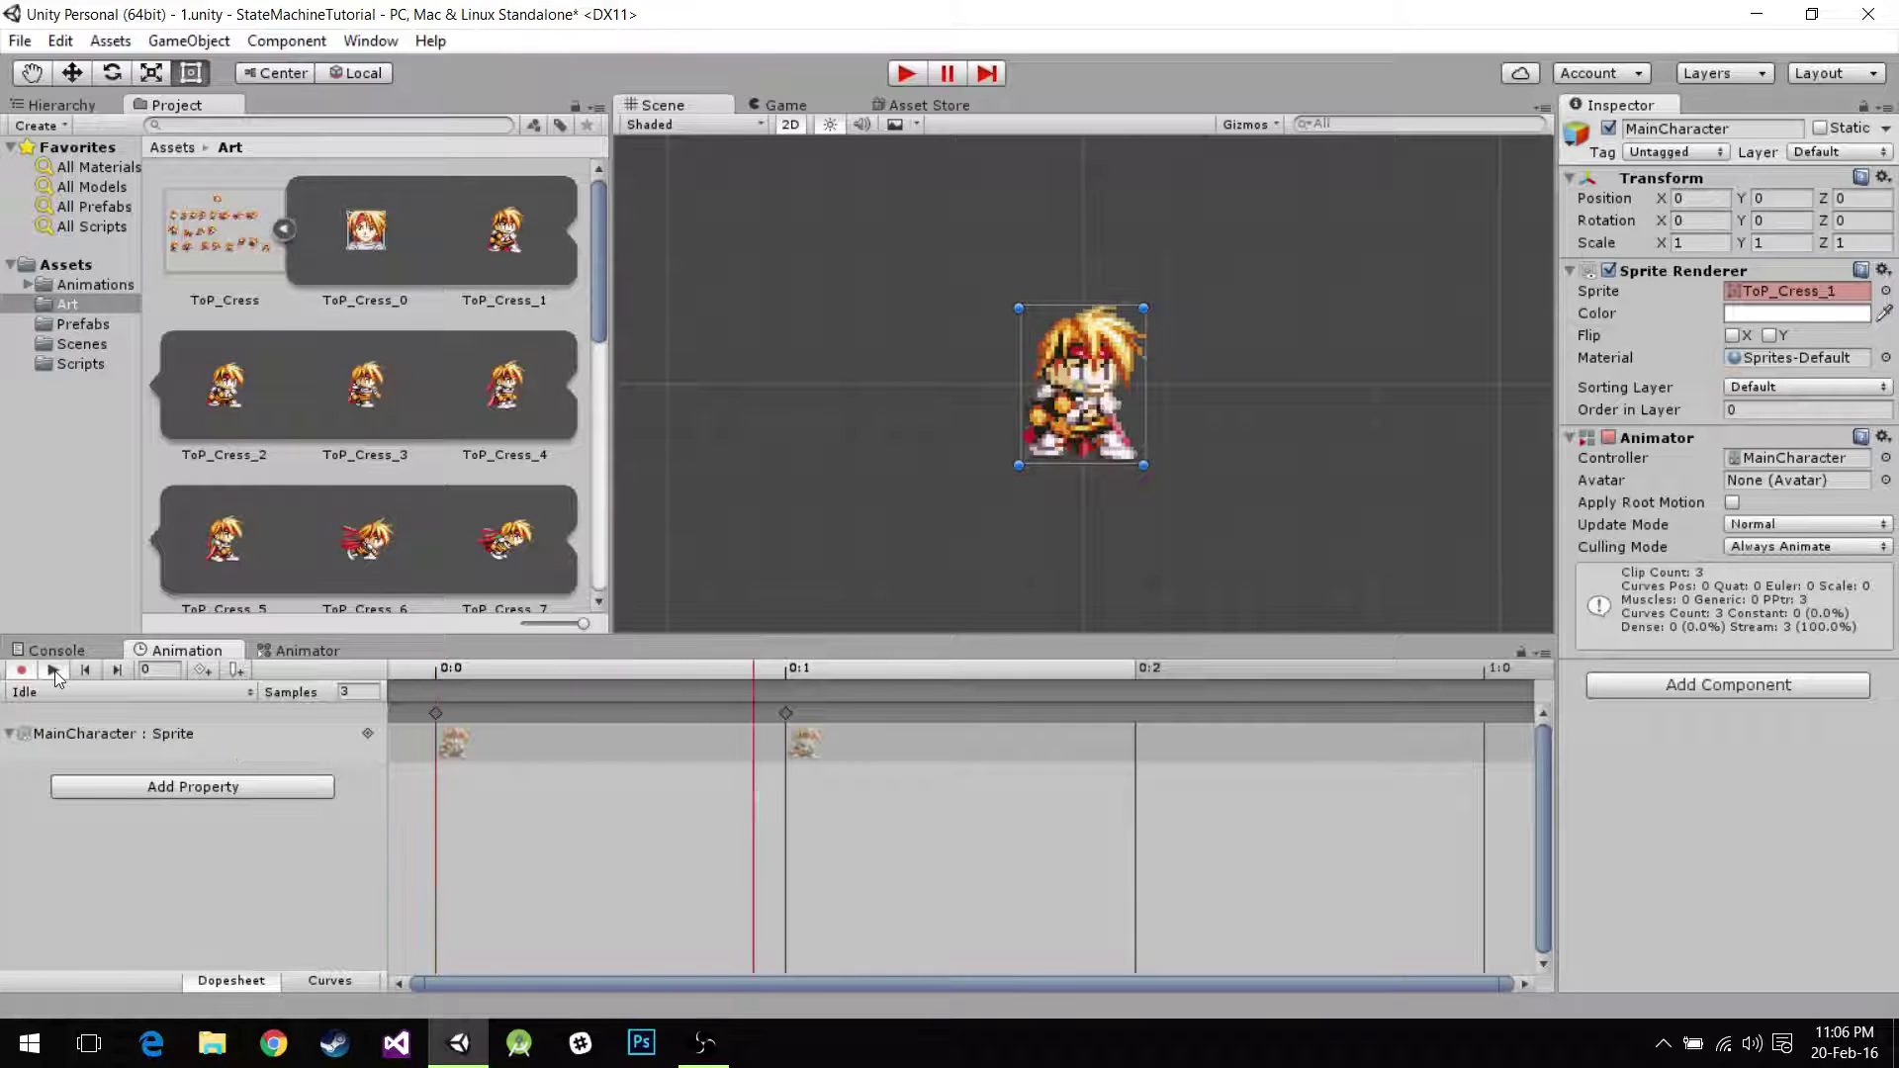
pyautogui.click(54, 670)
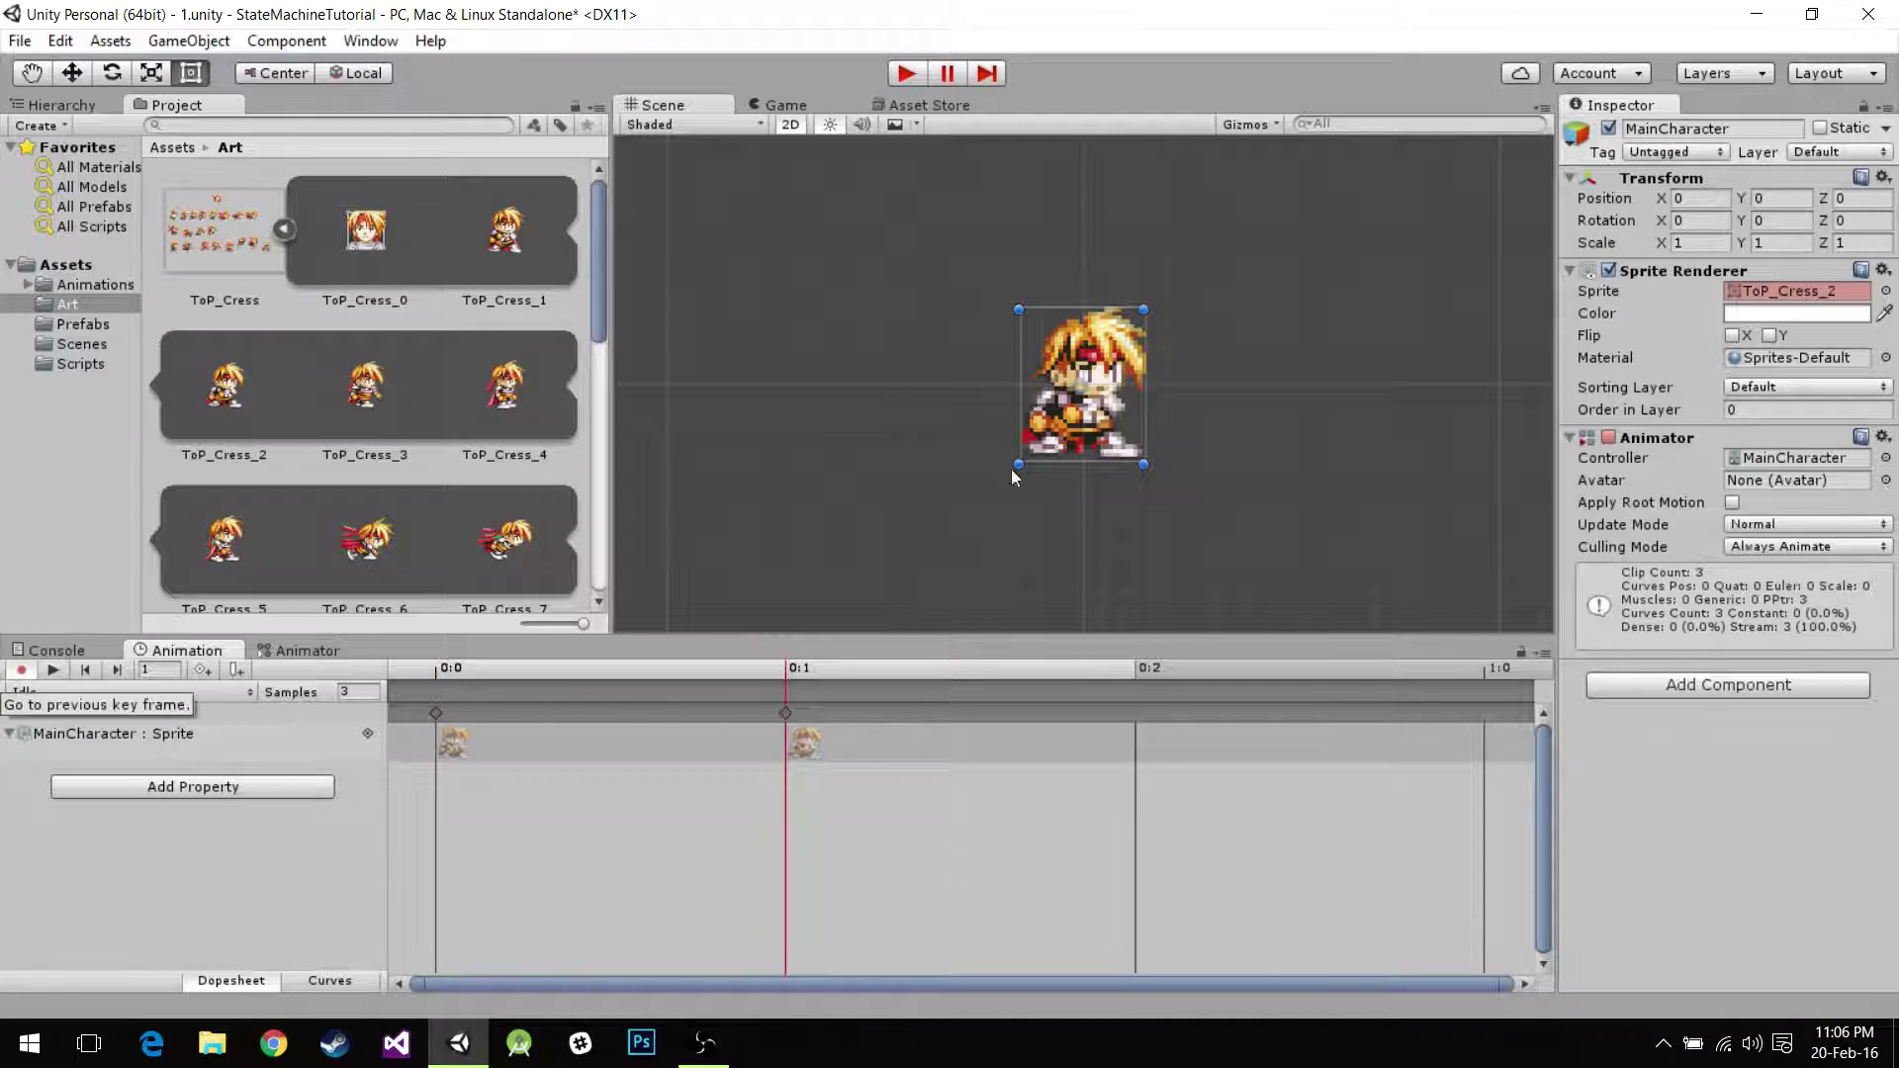
# Create a fourth animation clip for MainCharacter and save it as Jump alongside the other clips.
pyautogui.click(104, 697)
pyautogui.click(123, 805)
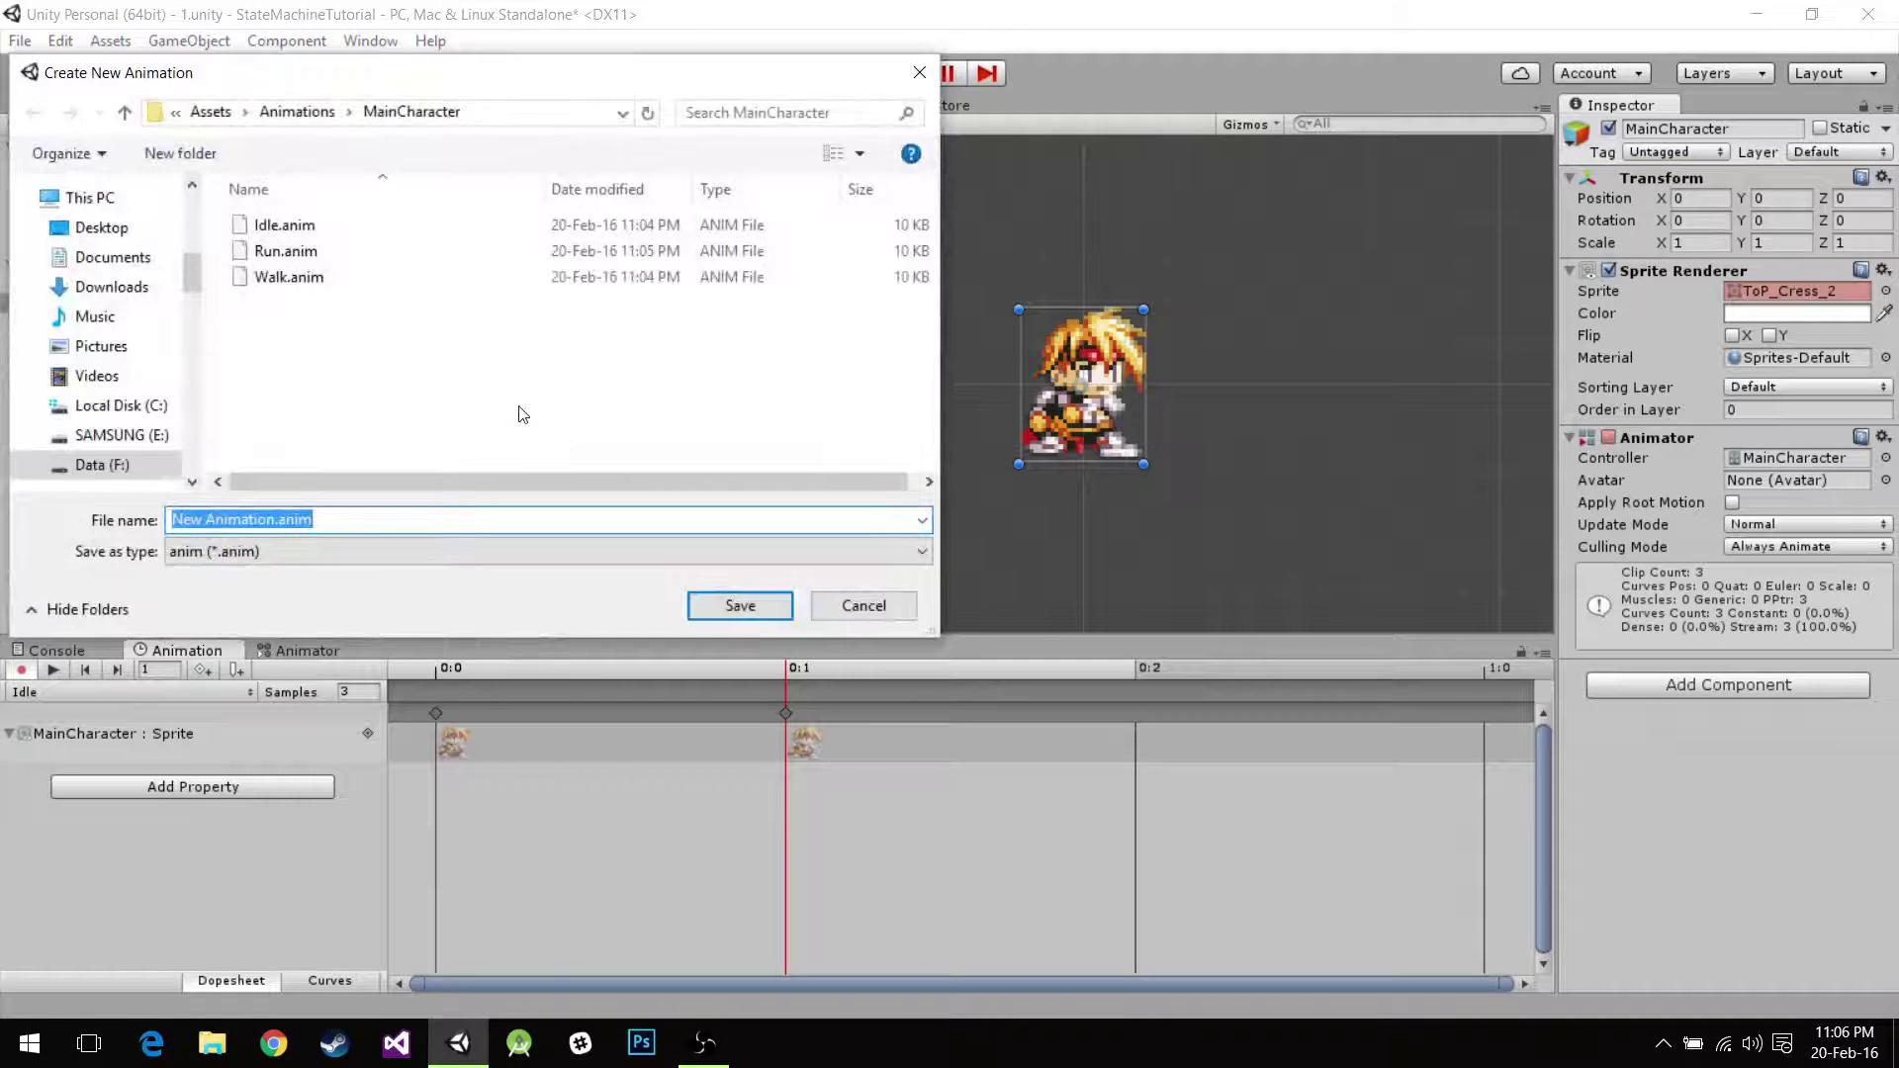
pyautogui.write('Jump')
pyautogui.press('Return')
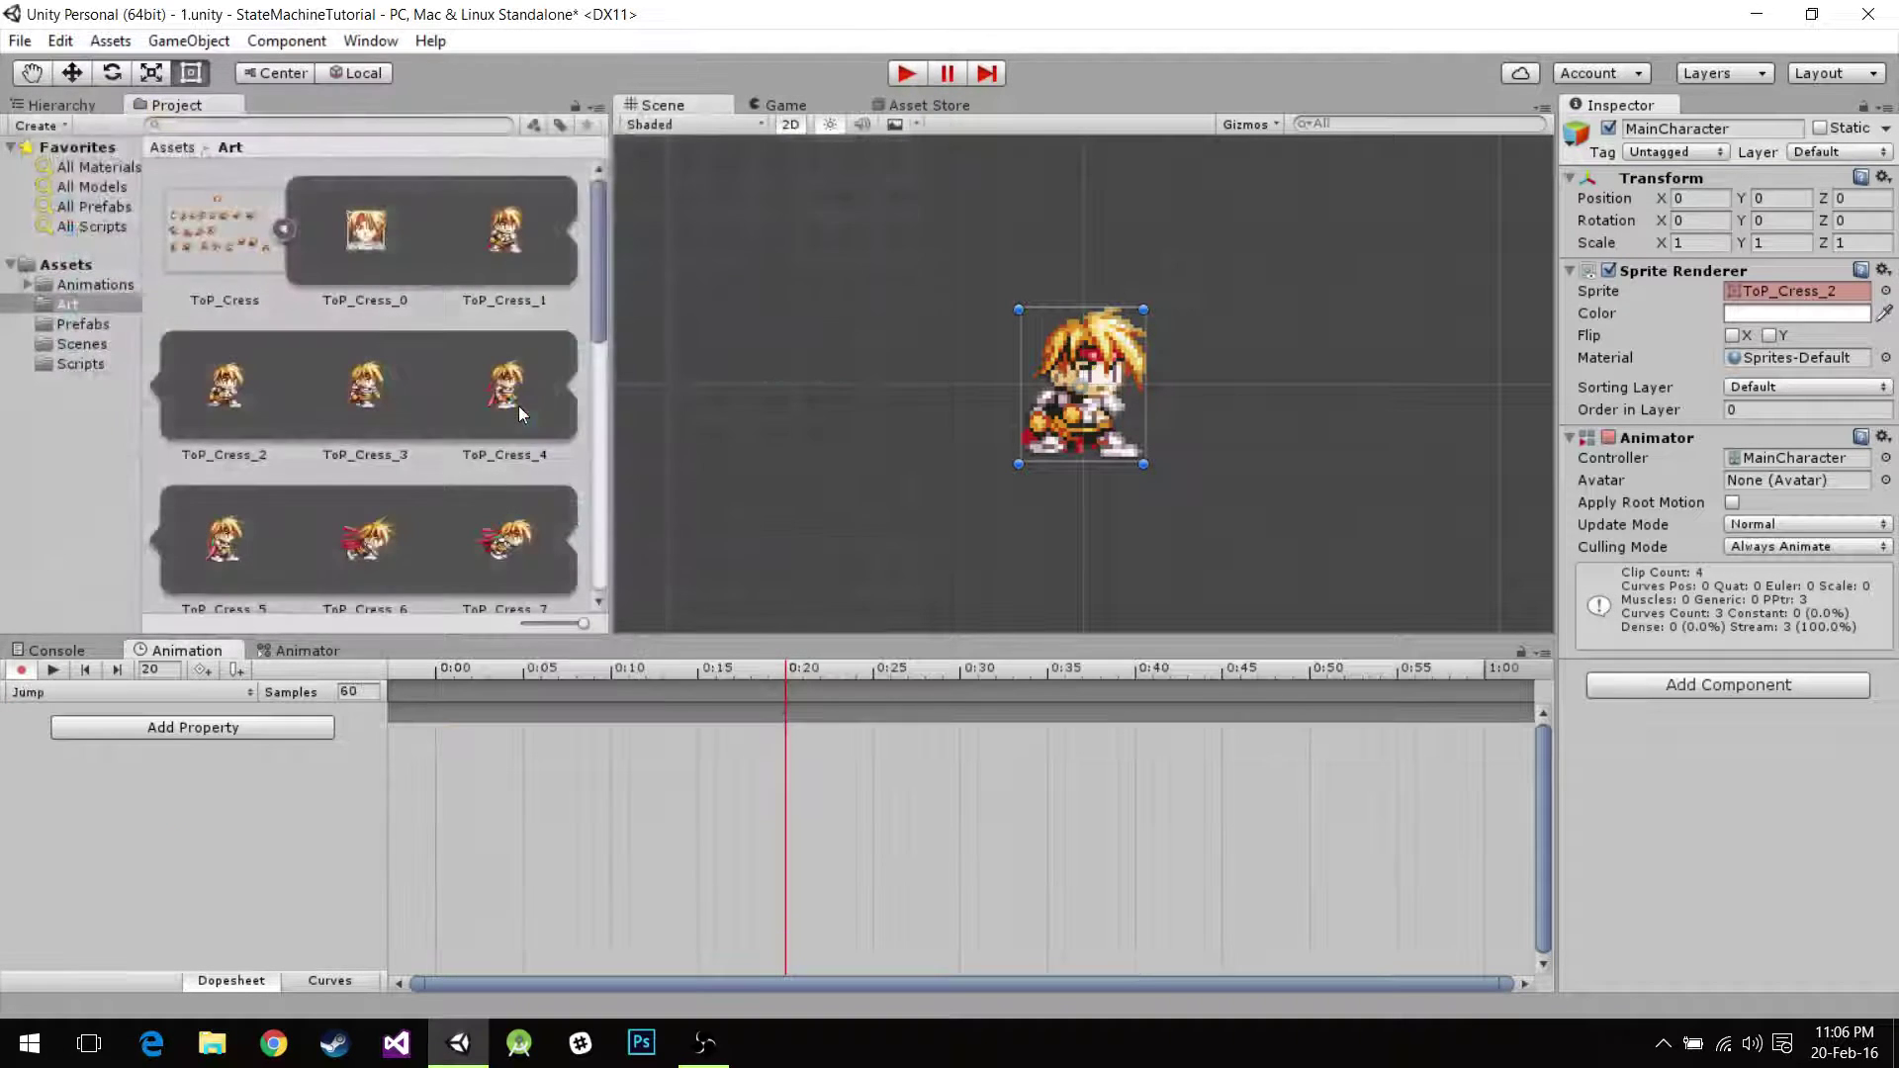
# Add the ToP_Cress_15 sprite from the Art folder as the first frame of the Jump clip.
pyautogui.scroll(-3, 465, 394)
pyautogui.scroll(-3, 459, 376)
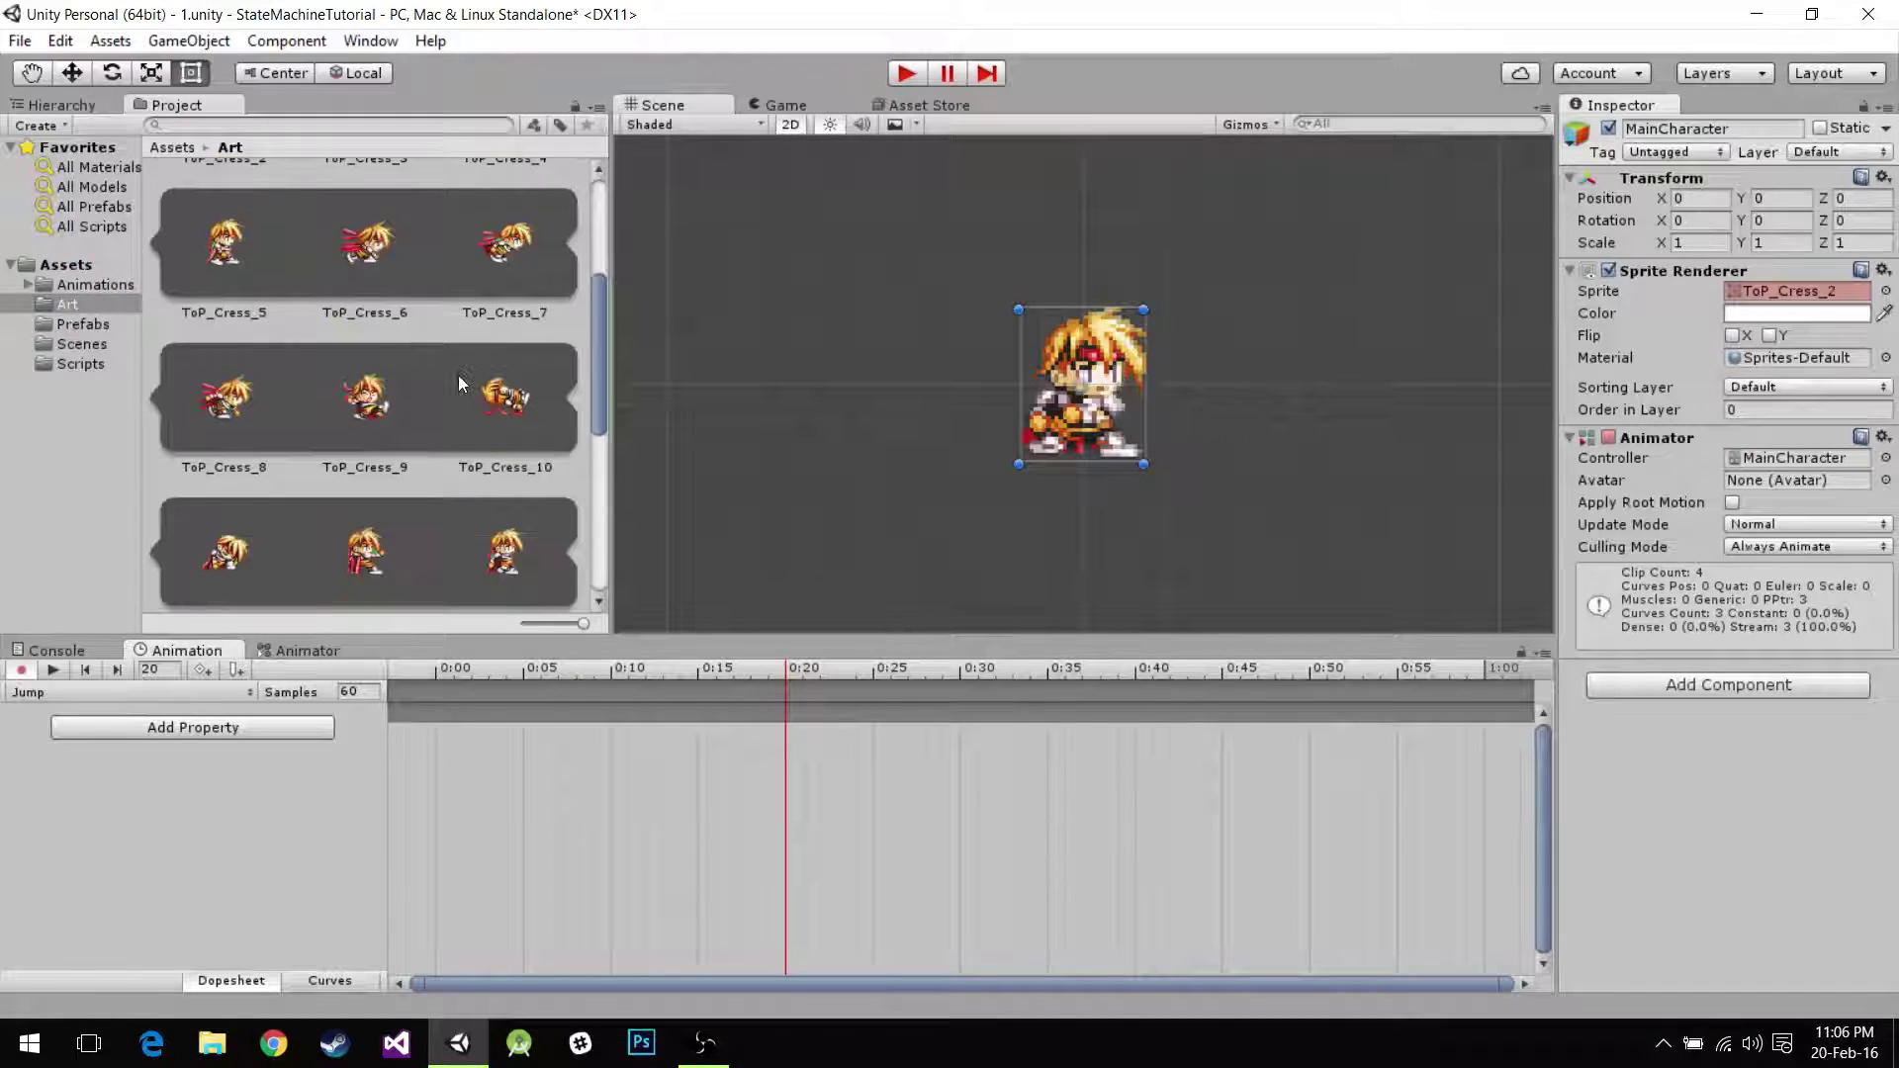
pyautogui.scroll(-1, 447, 456)
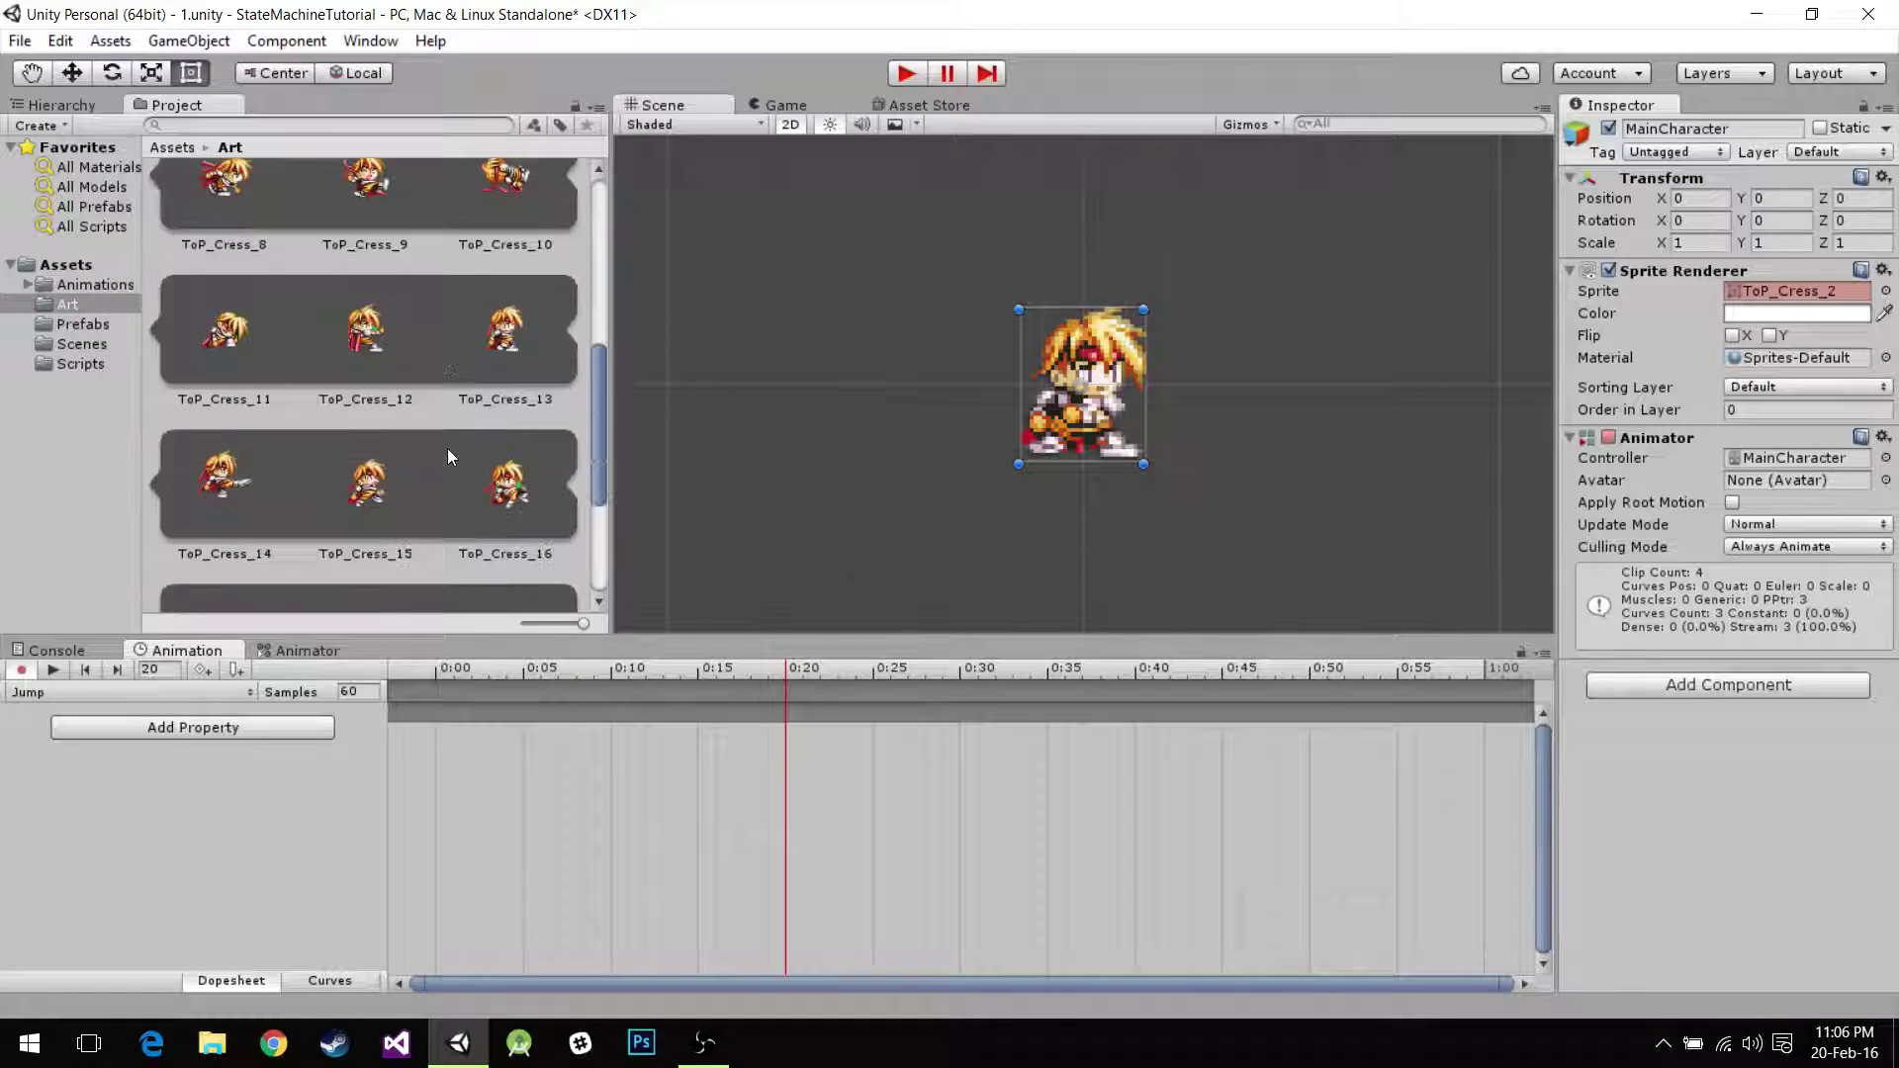
pyautogui.click(366, 502)
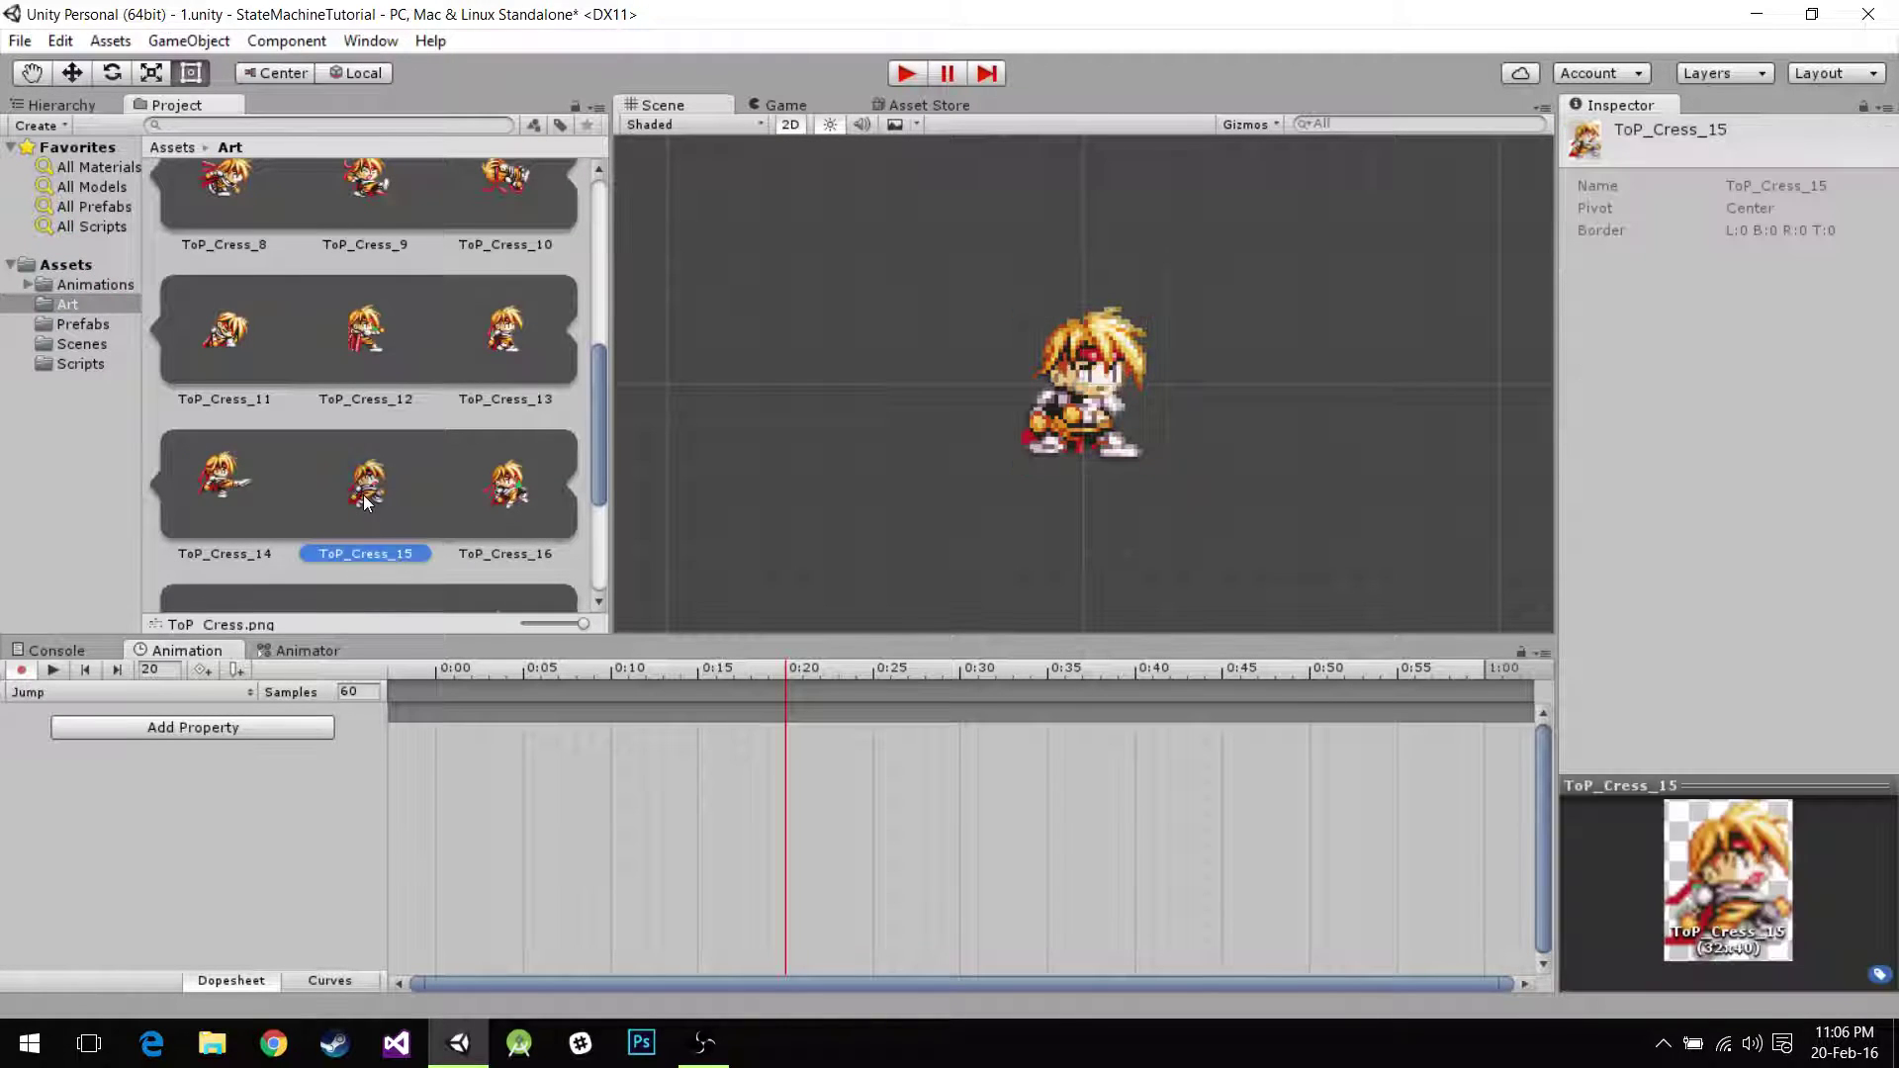
pyautogui.moveTo(374, 495); pyautogui.dragTo(471, 752)
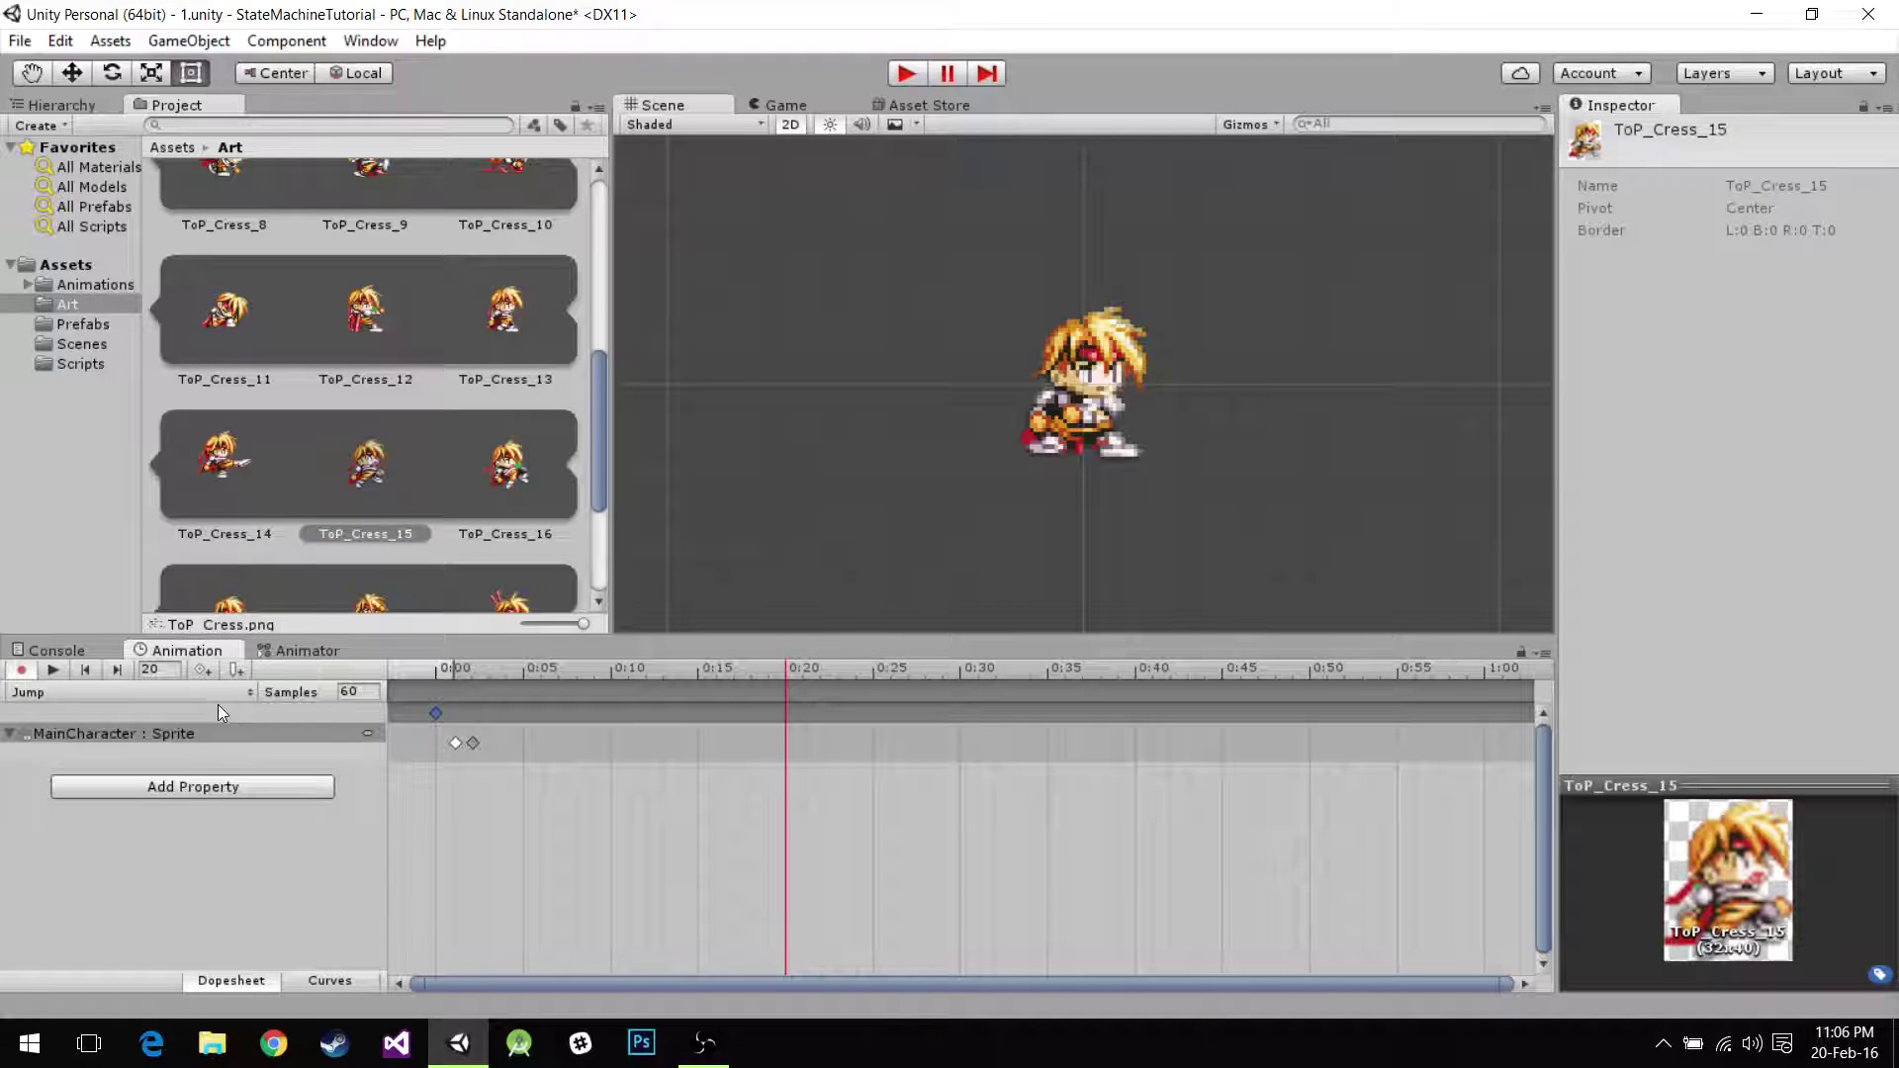
# Set the Jump clip's sample rate to 3, preview the animation and stop the playback.
pyautogui.click(343, 691)
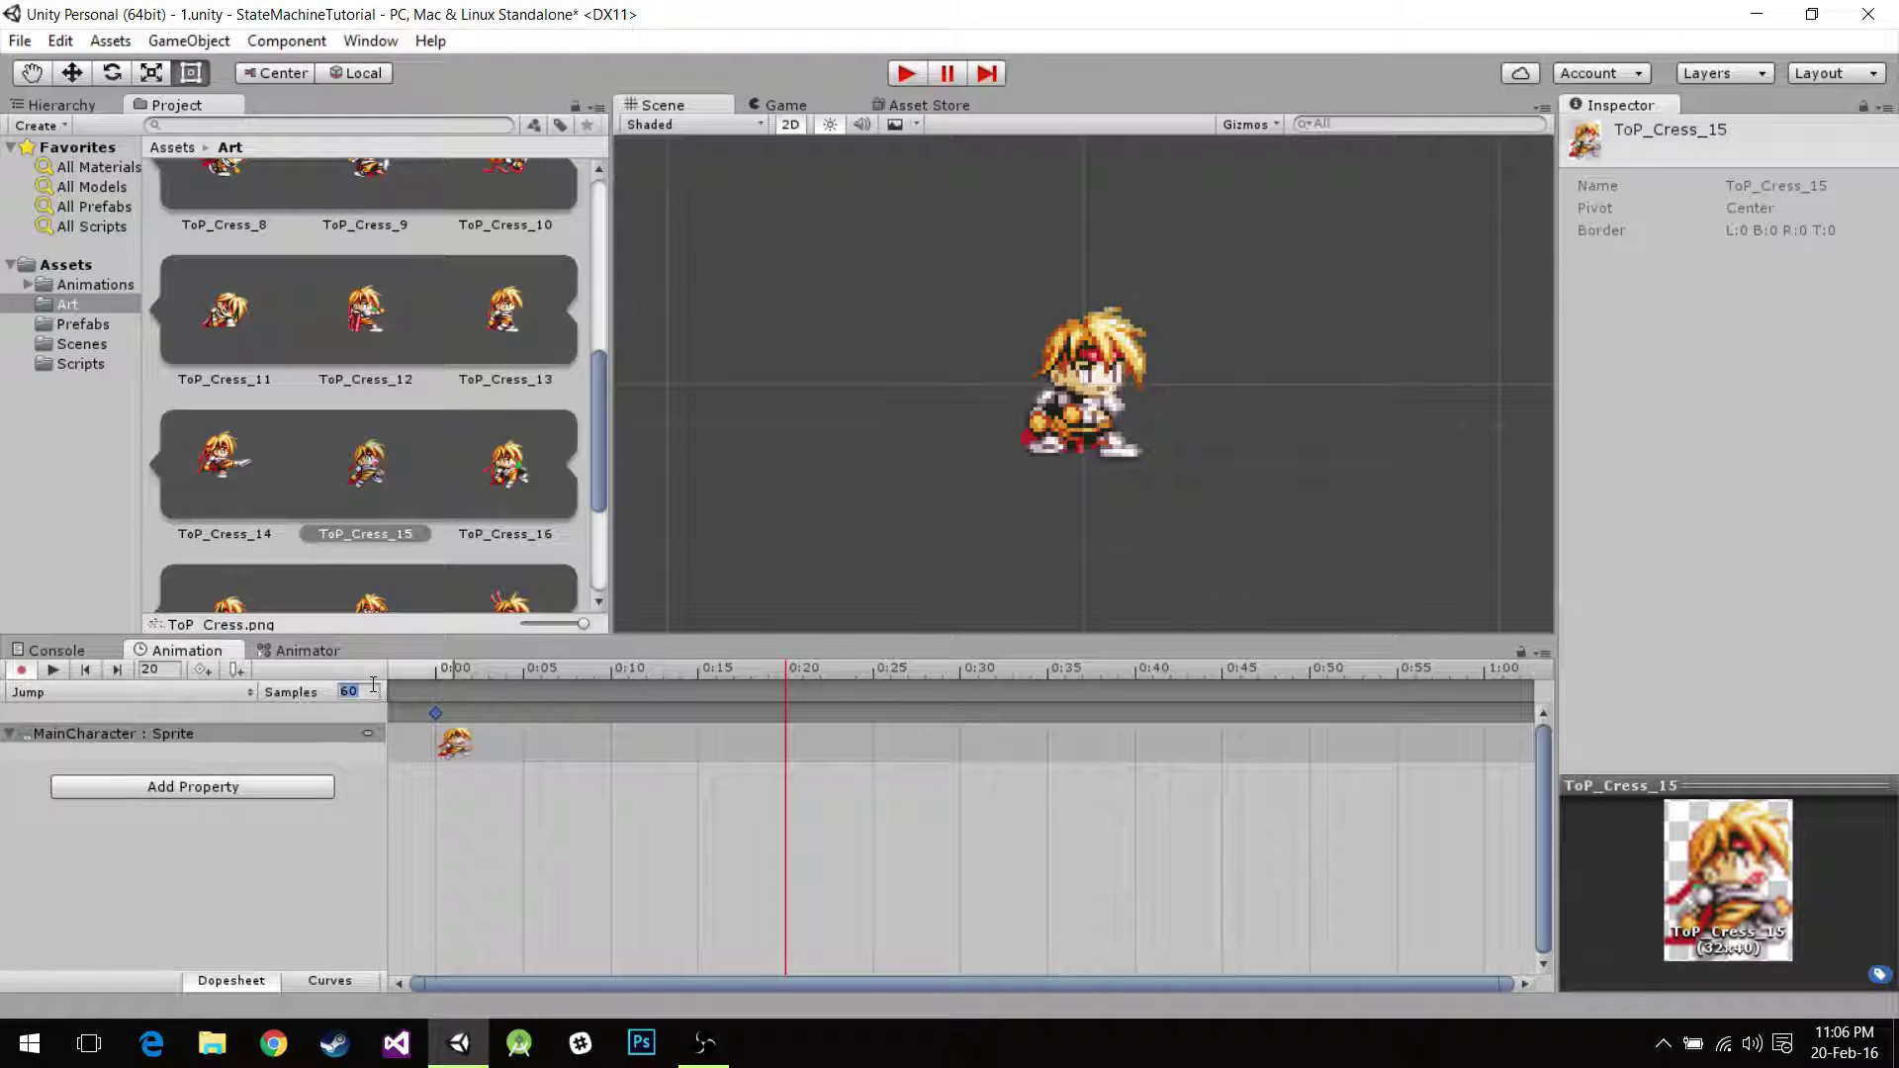
pyautogui.write('3')
pyautogui.click(53, 670)
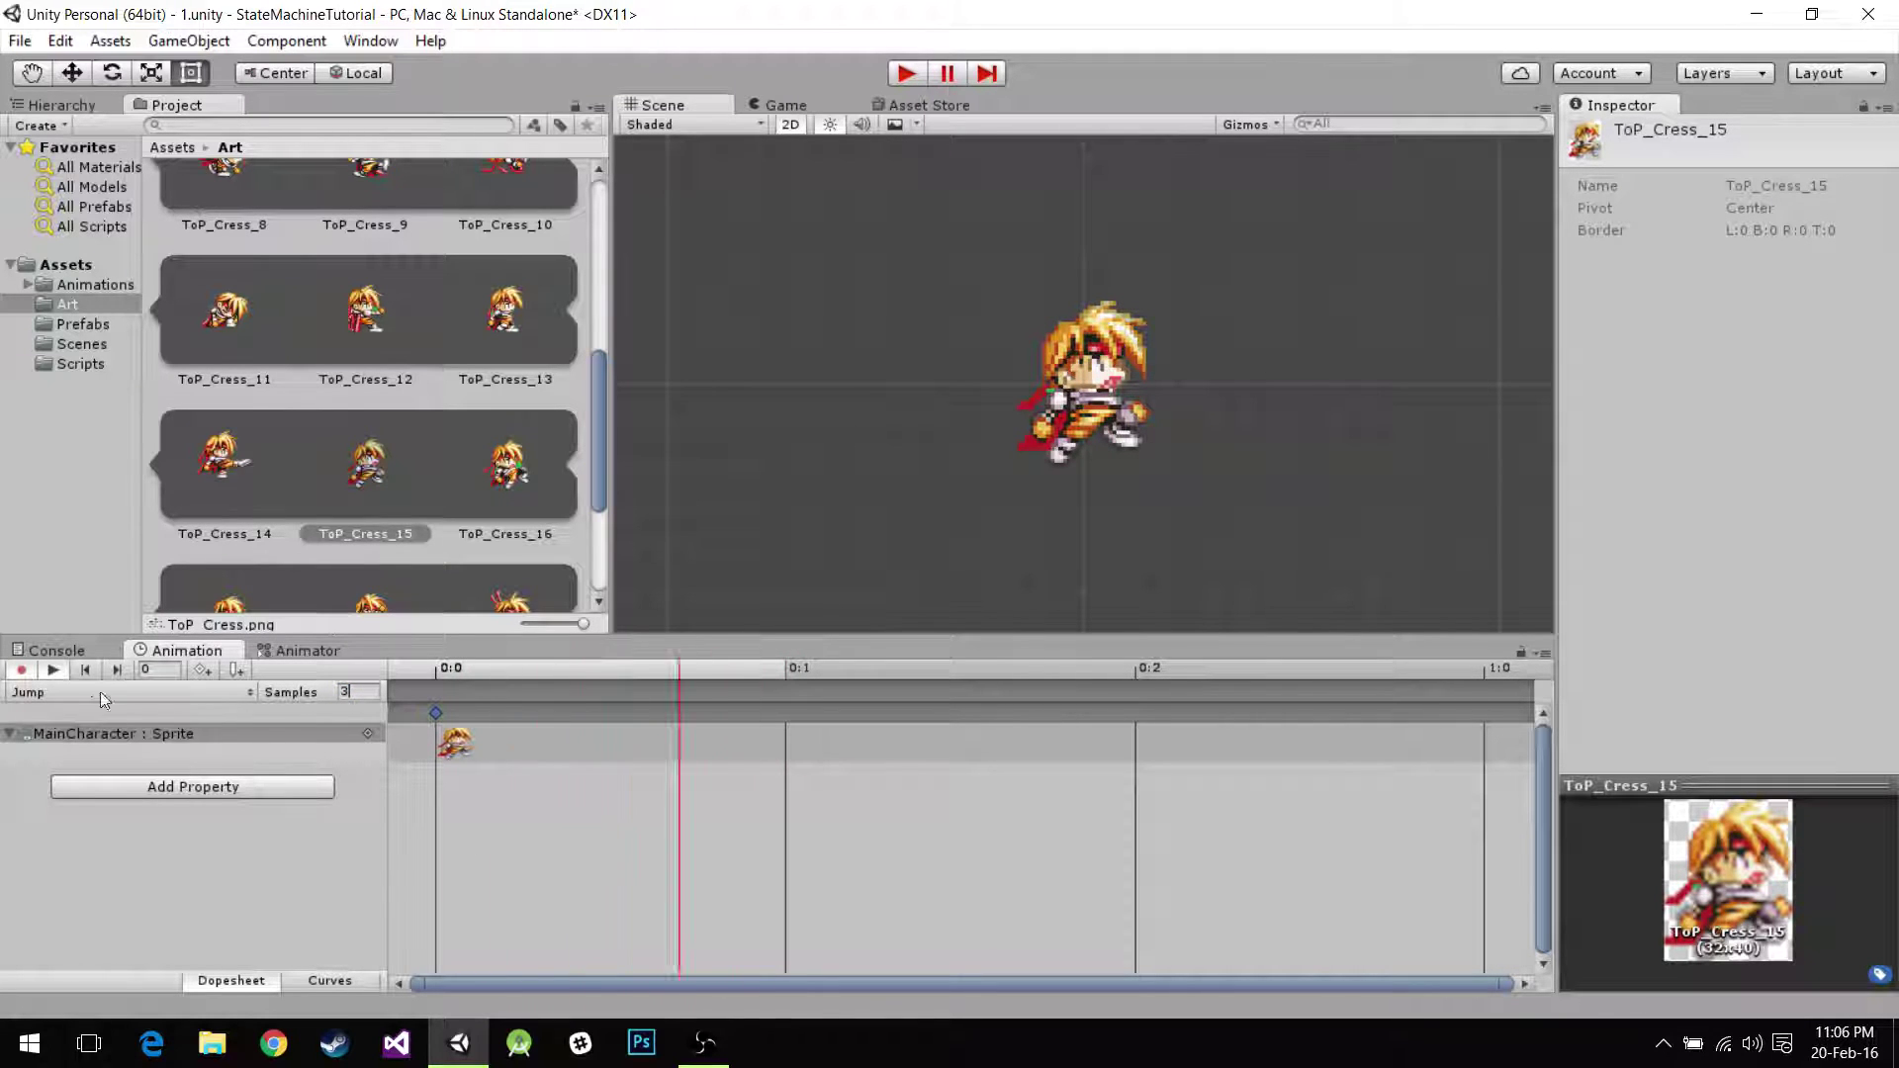
pyautogui.click(50, 665)
# Create a new animation clip for MainCharacter and save it as Fall.
pyautogui.click(139, 685)
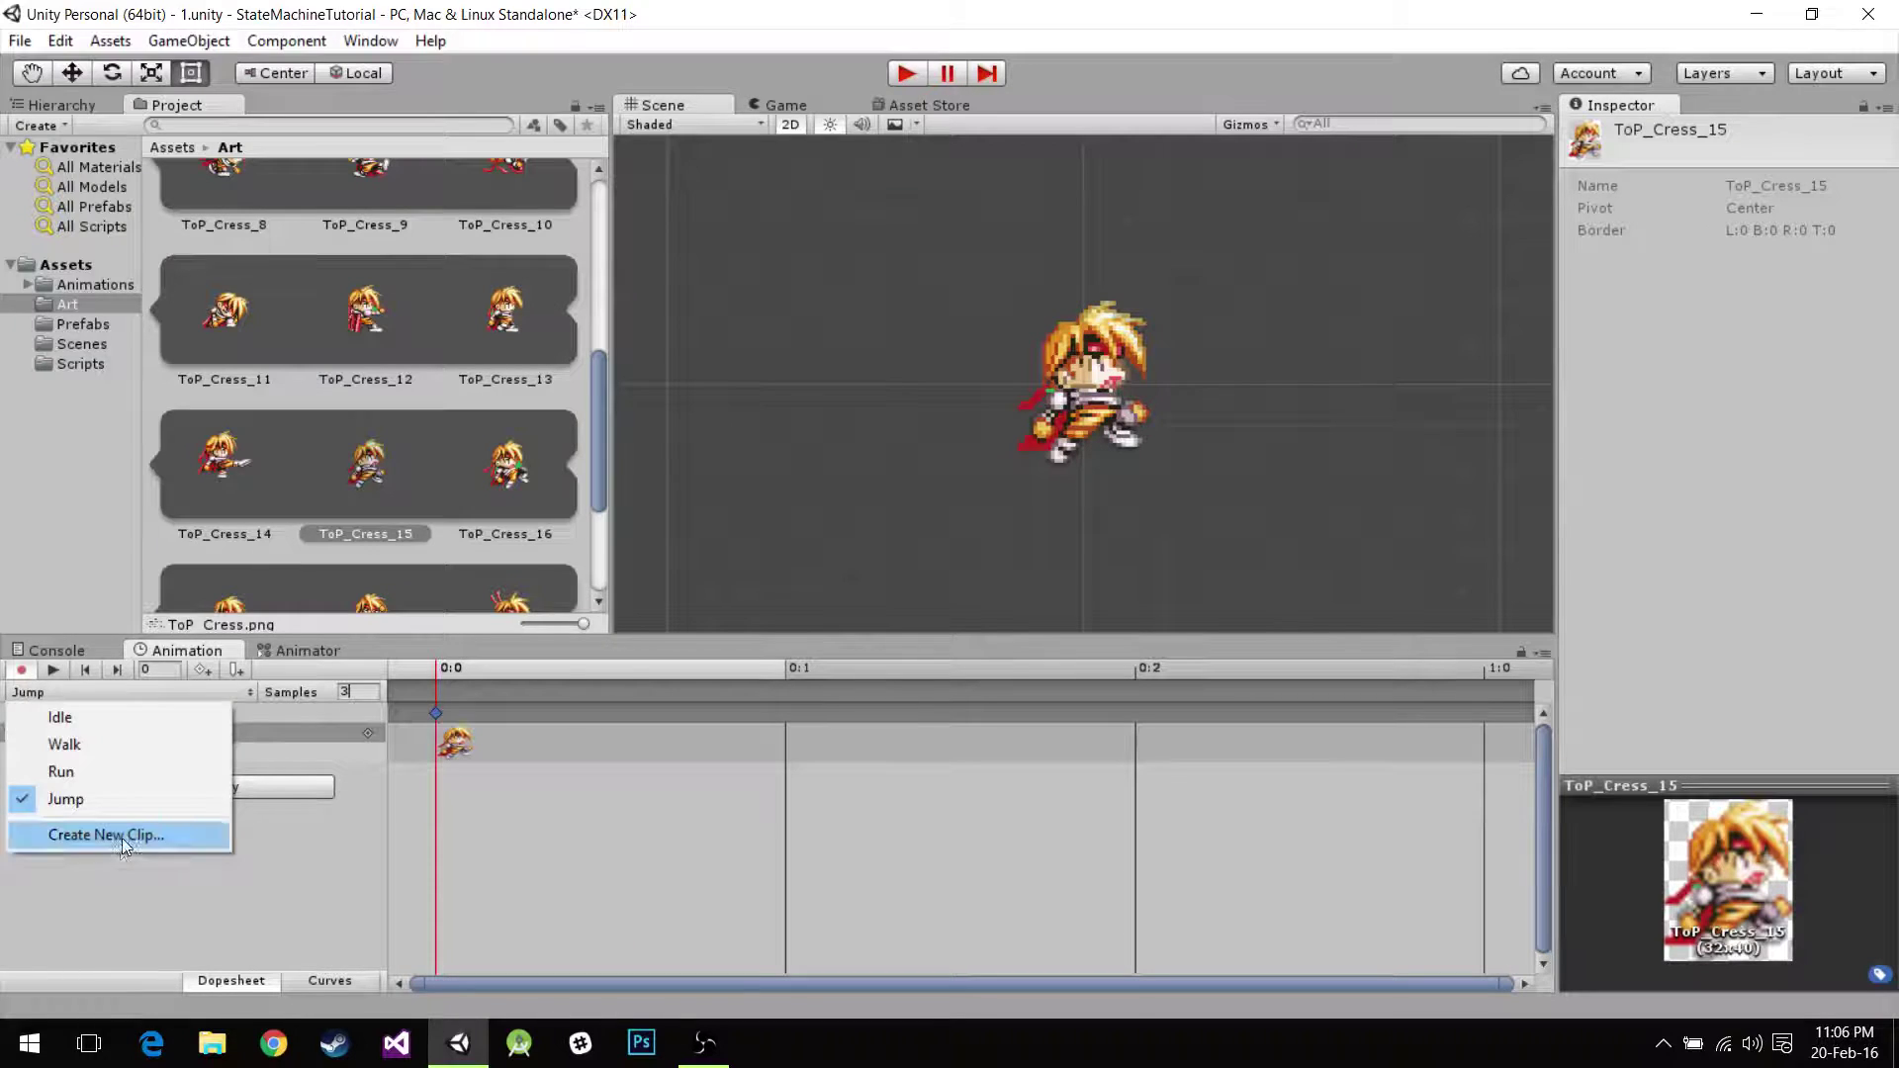
pyautogui.click(104, 835)
pyautogui.write('Fall')
pyautogui.click(740, 606)
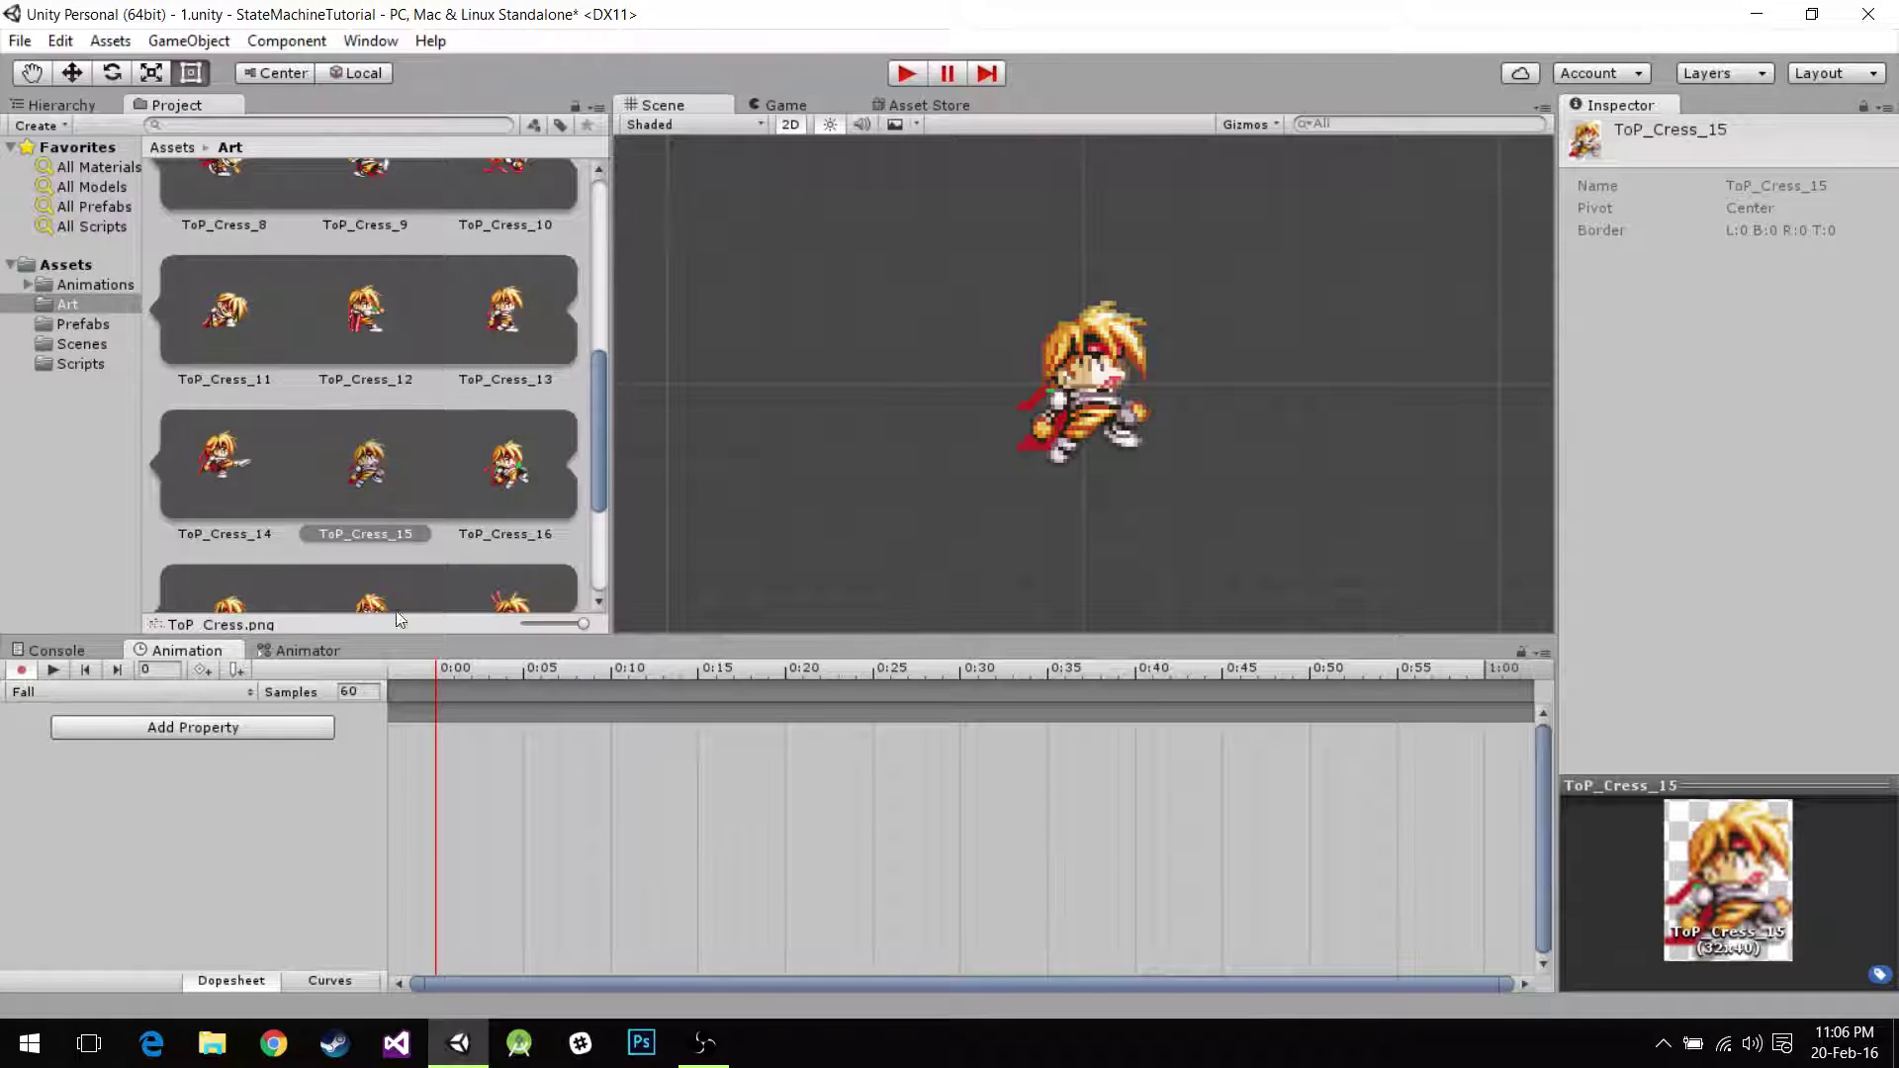
# Add the ToP_Cress_19 sprite as the Fall clip's first frame, set its sample rate to 3 and preview it.
pyautogui.scroll(-1, 441, 509)
pyautogui.scroll(-1, 448, 489)
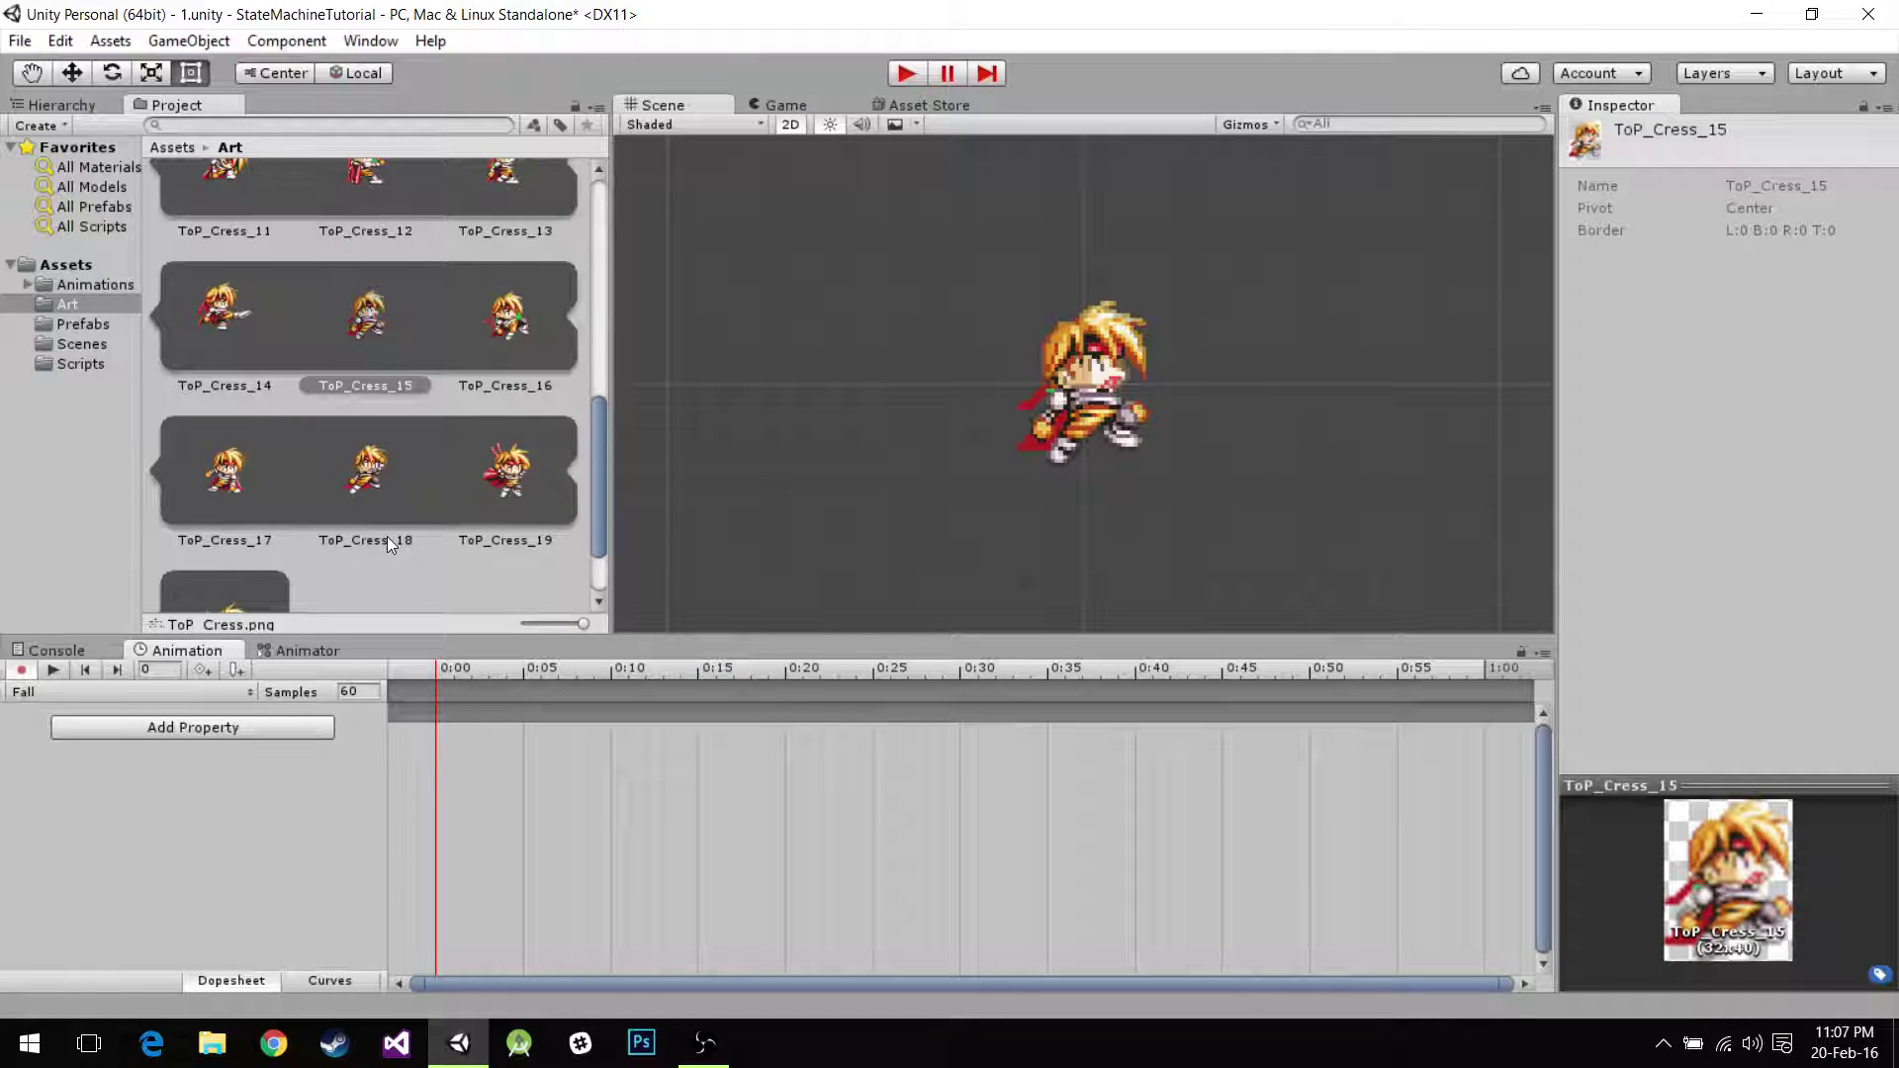
pyautogui.scroll(-1, 388, 543)
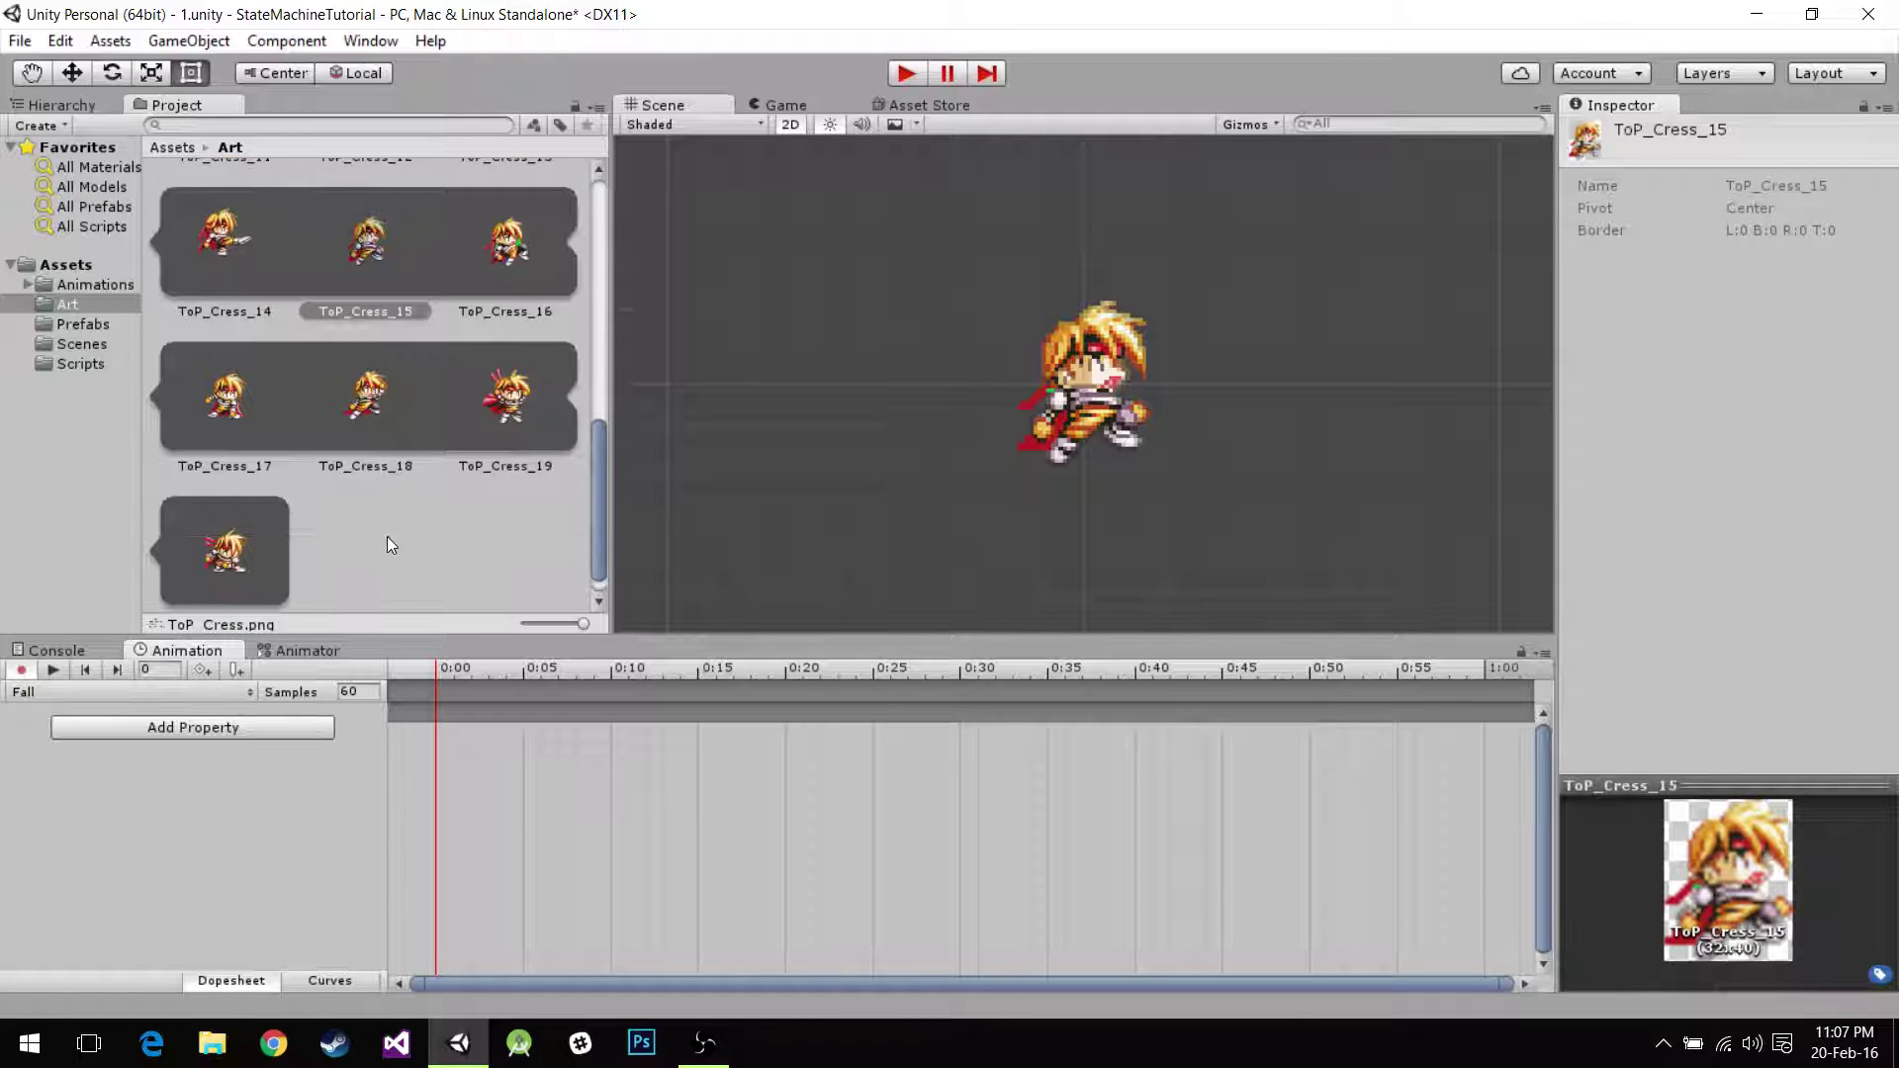
pyautogui.click(504, 402)
pyautogui.moveTo(511, 402); pyautogui.dragTo(478, 781)
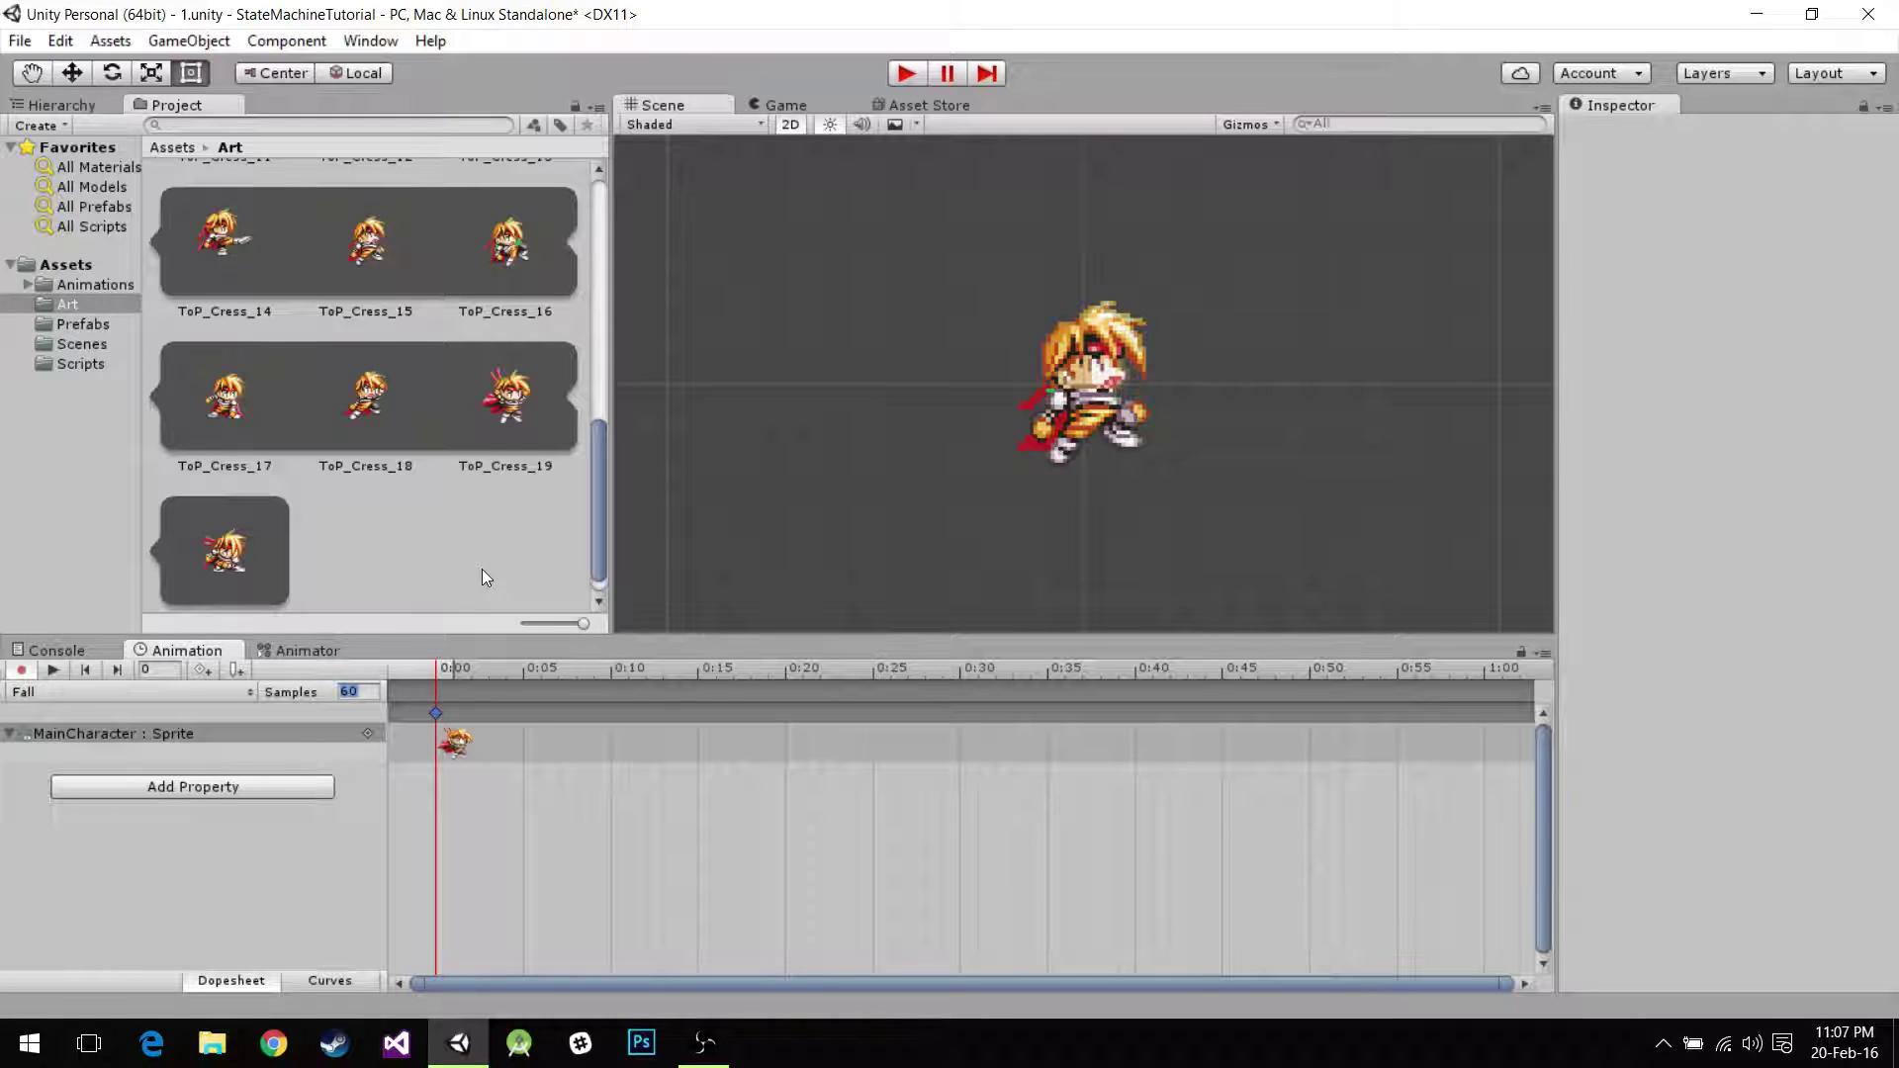
pyautogui.write('3')
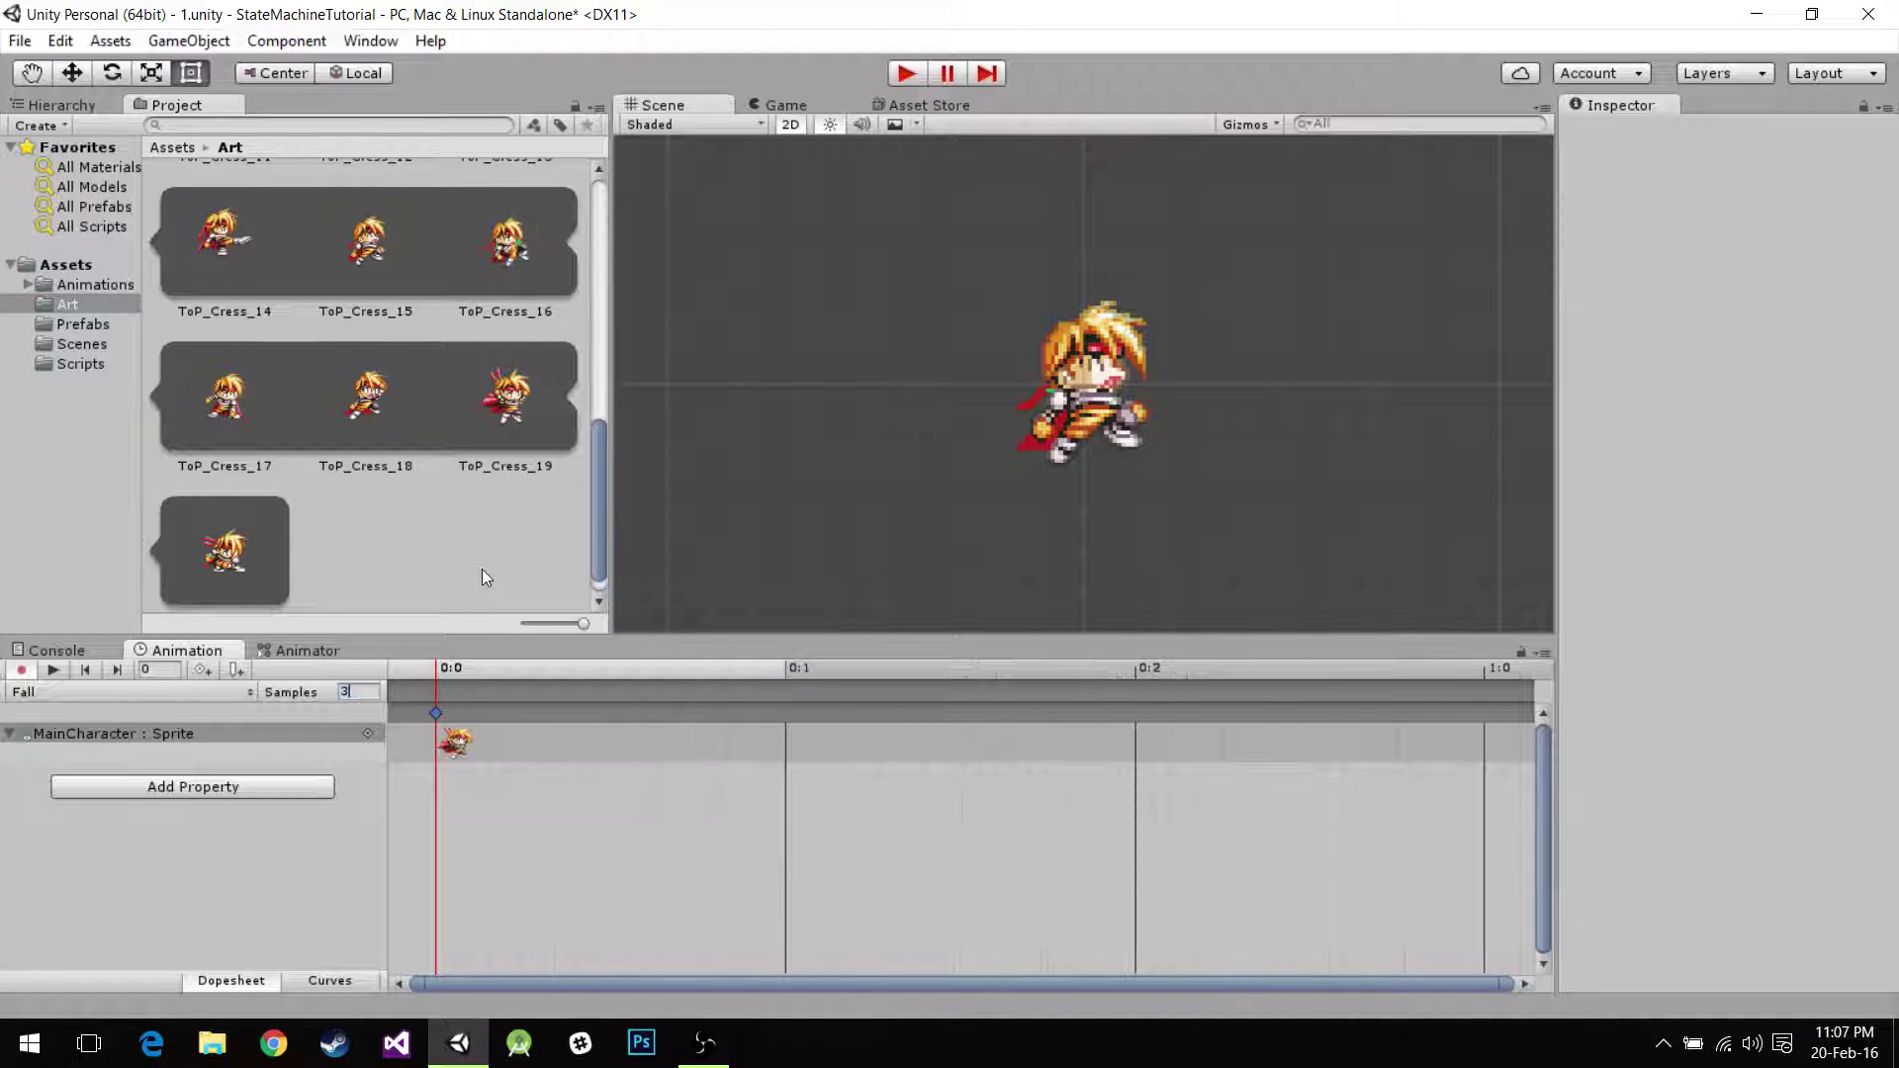
pyautogui.click(55, 668)
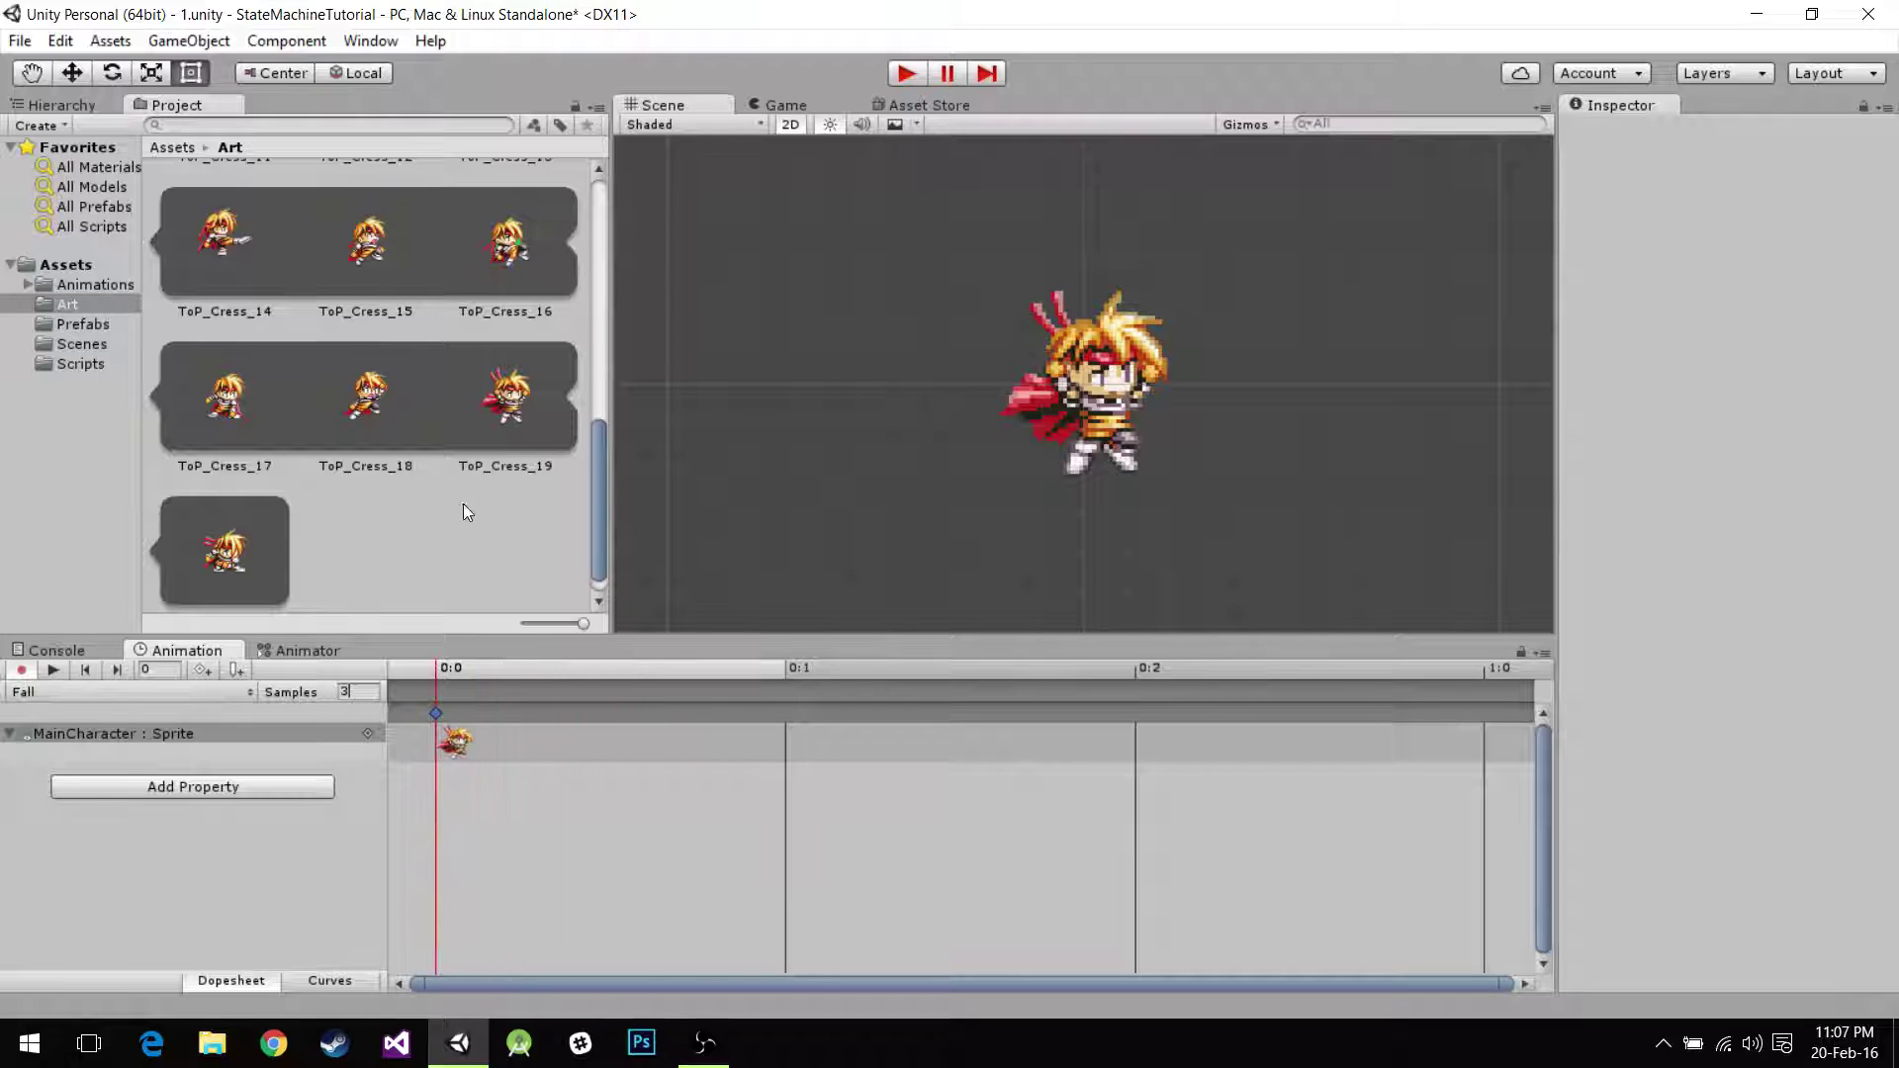
# Pick out the ToP_Cress_10 sprite for the death pose and create a new MainCharacter clip saved as Death.
pyautogui.scroll(3, 463, 503)
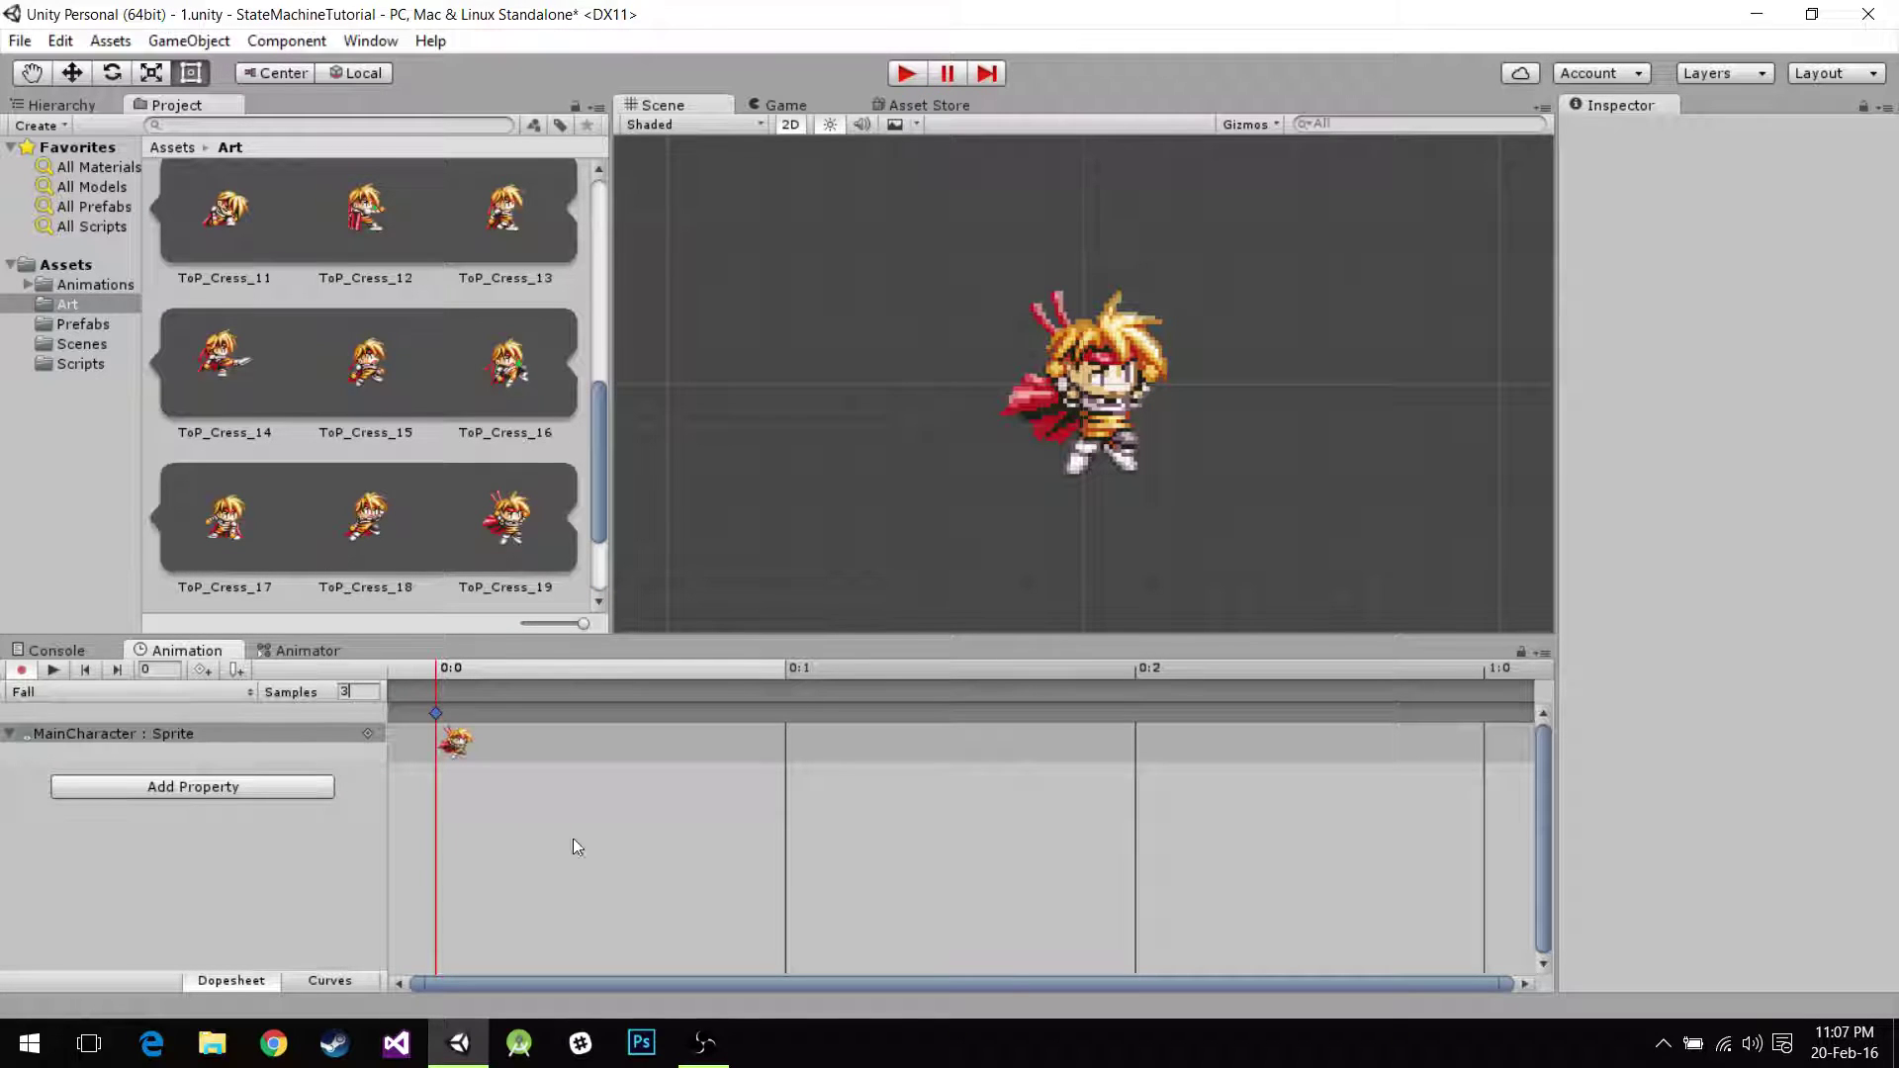
pyautogui.scroll(3, 364, 503)
pyautogui.scroll(-2, 364, 503)
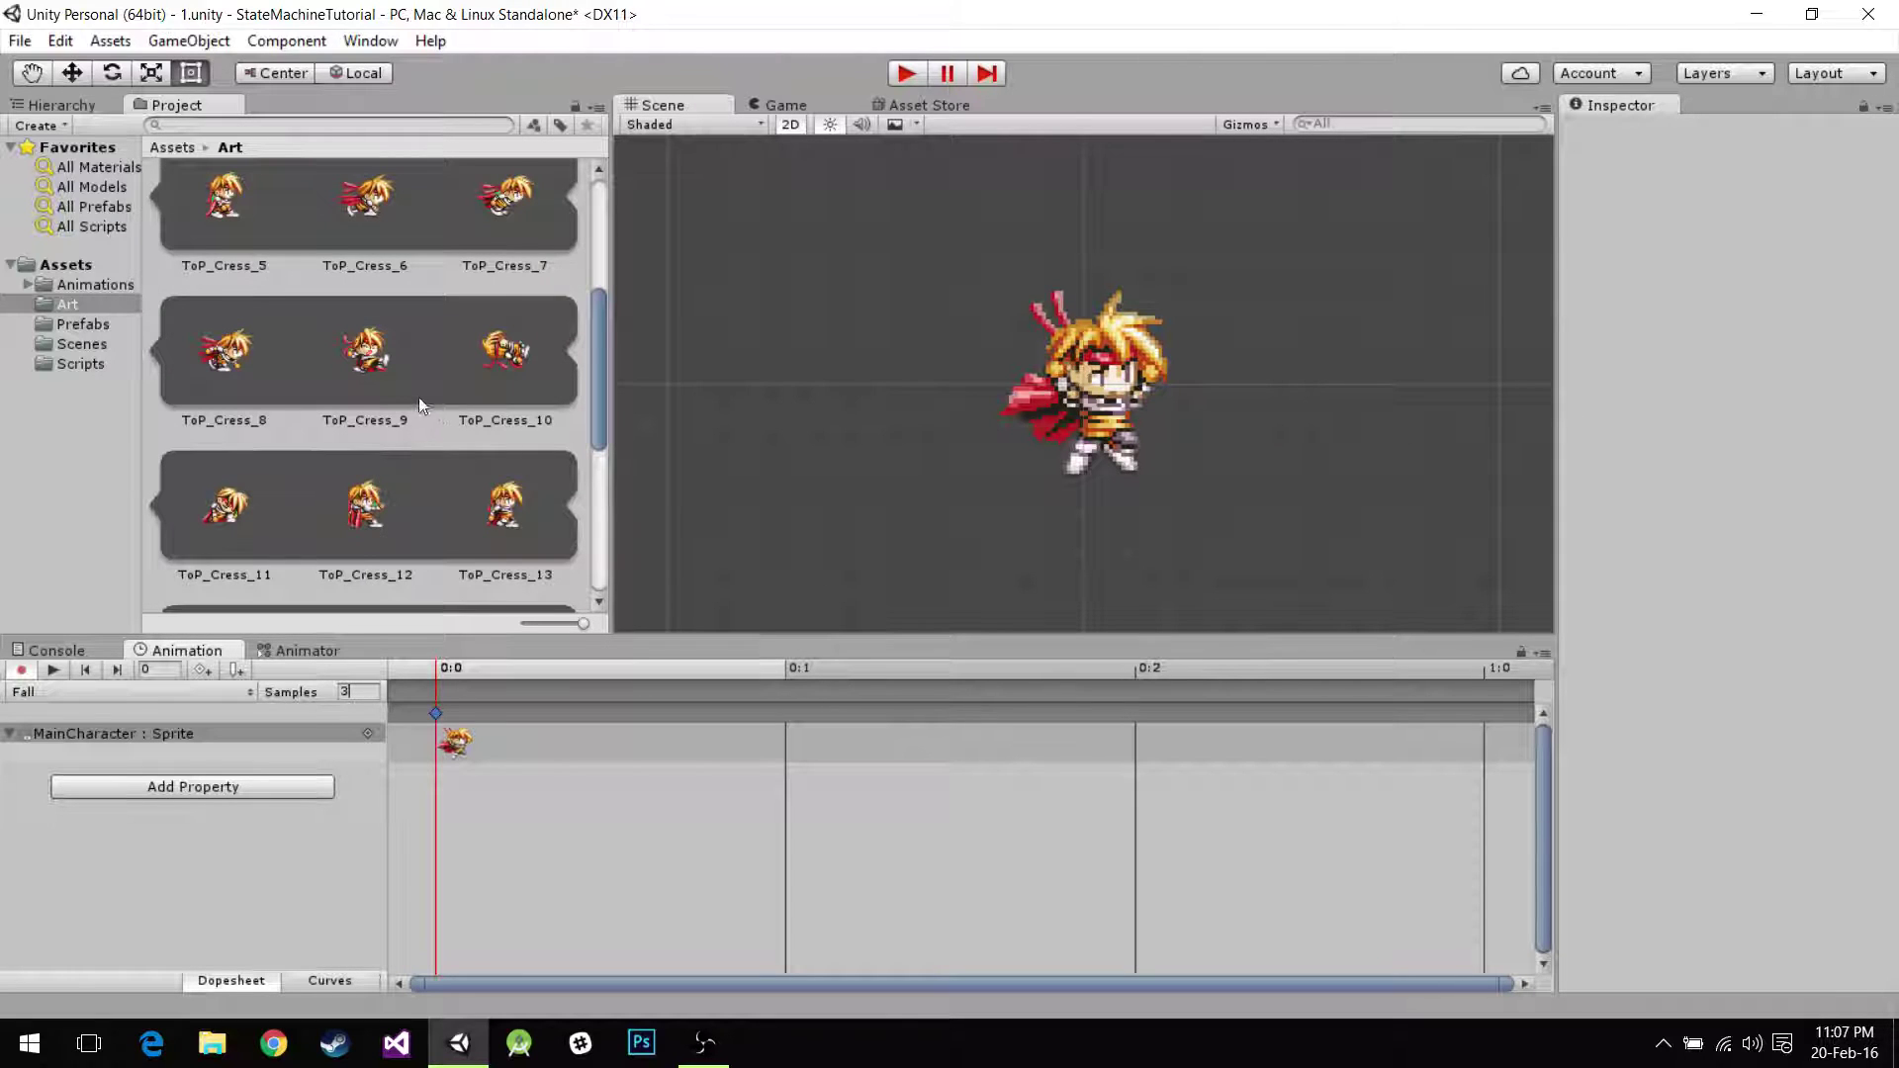
pyautogui.scroll(-1, 419, 395)
pyautogui.click(390, 293)
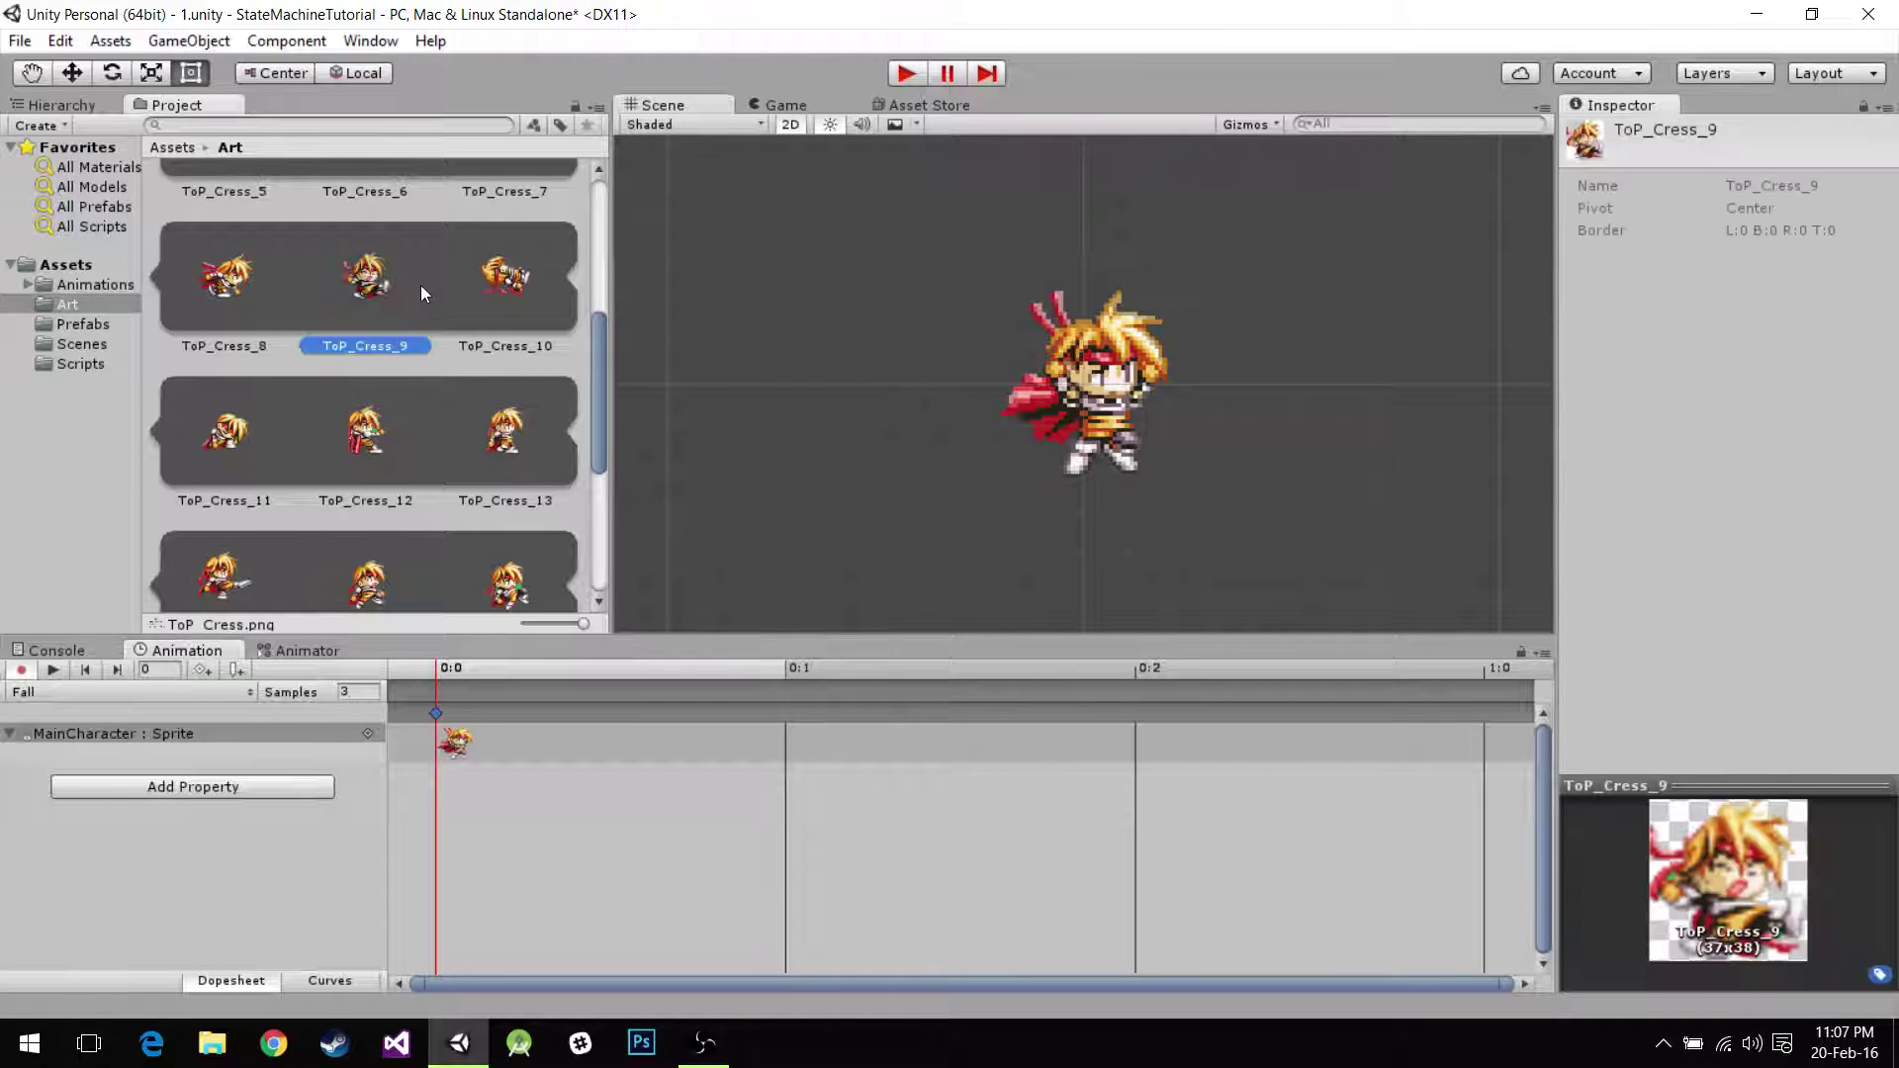
pyautogui.click(507, 279)
pyautogui.click(196, 689)
pyautogui.click(129, 860)
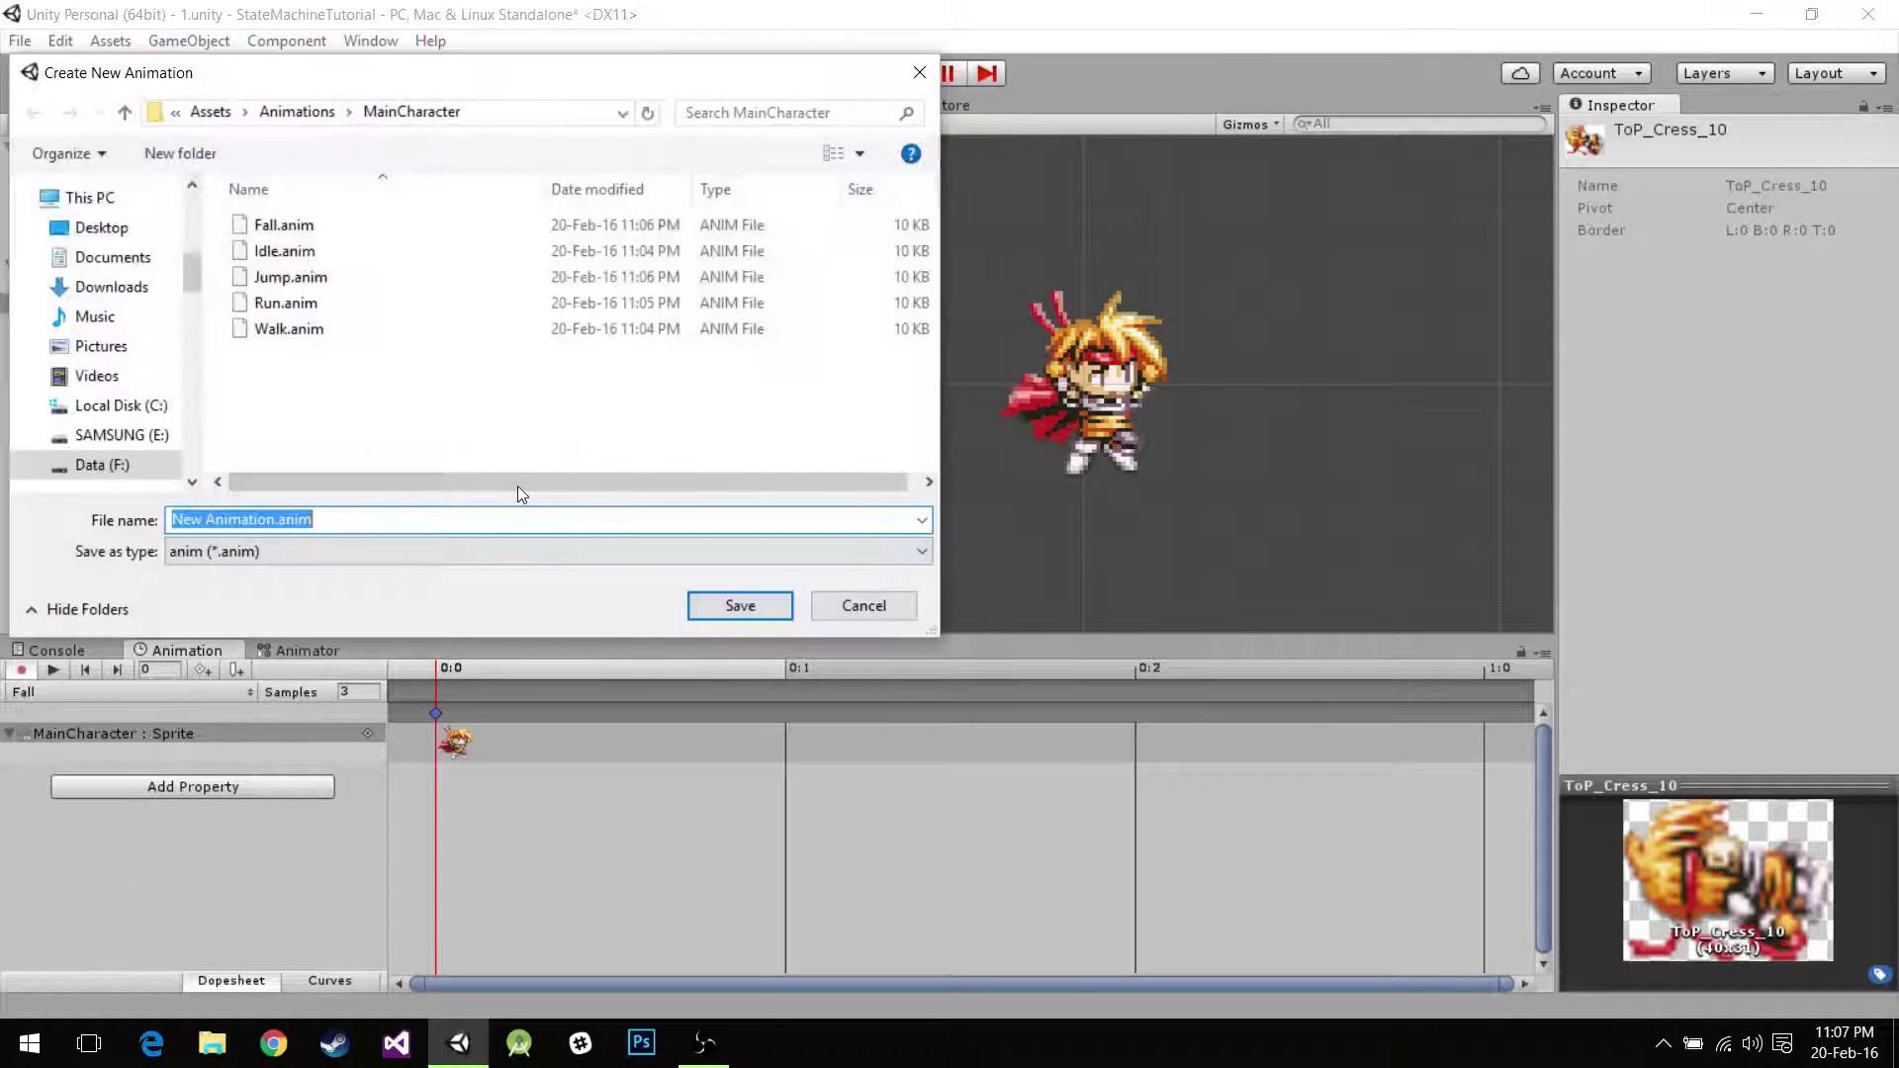
pyautogui.write('Death')
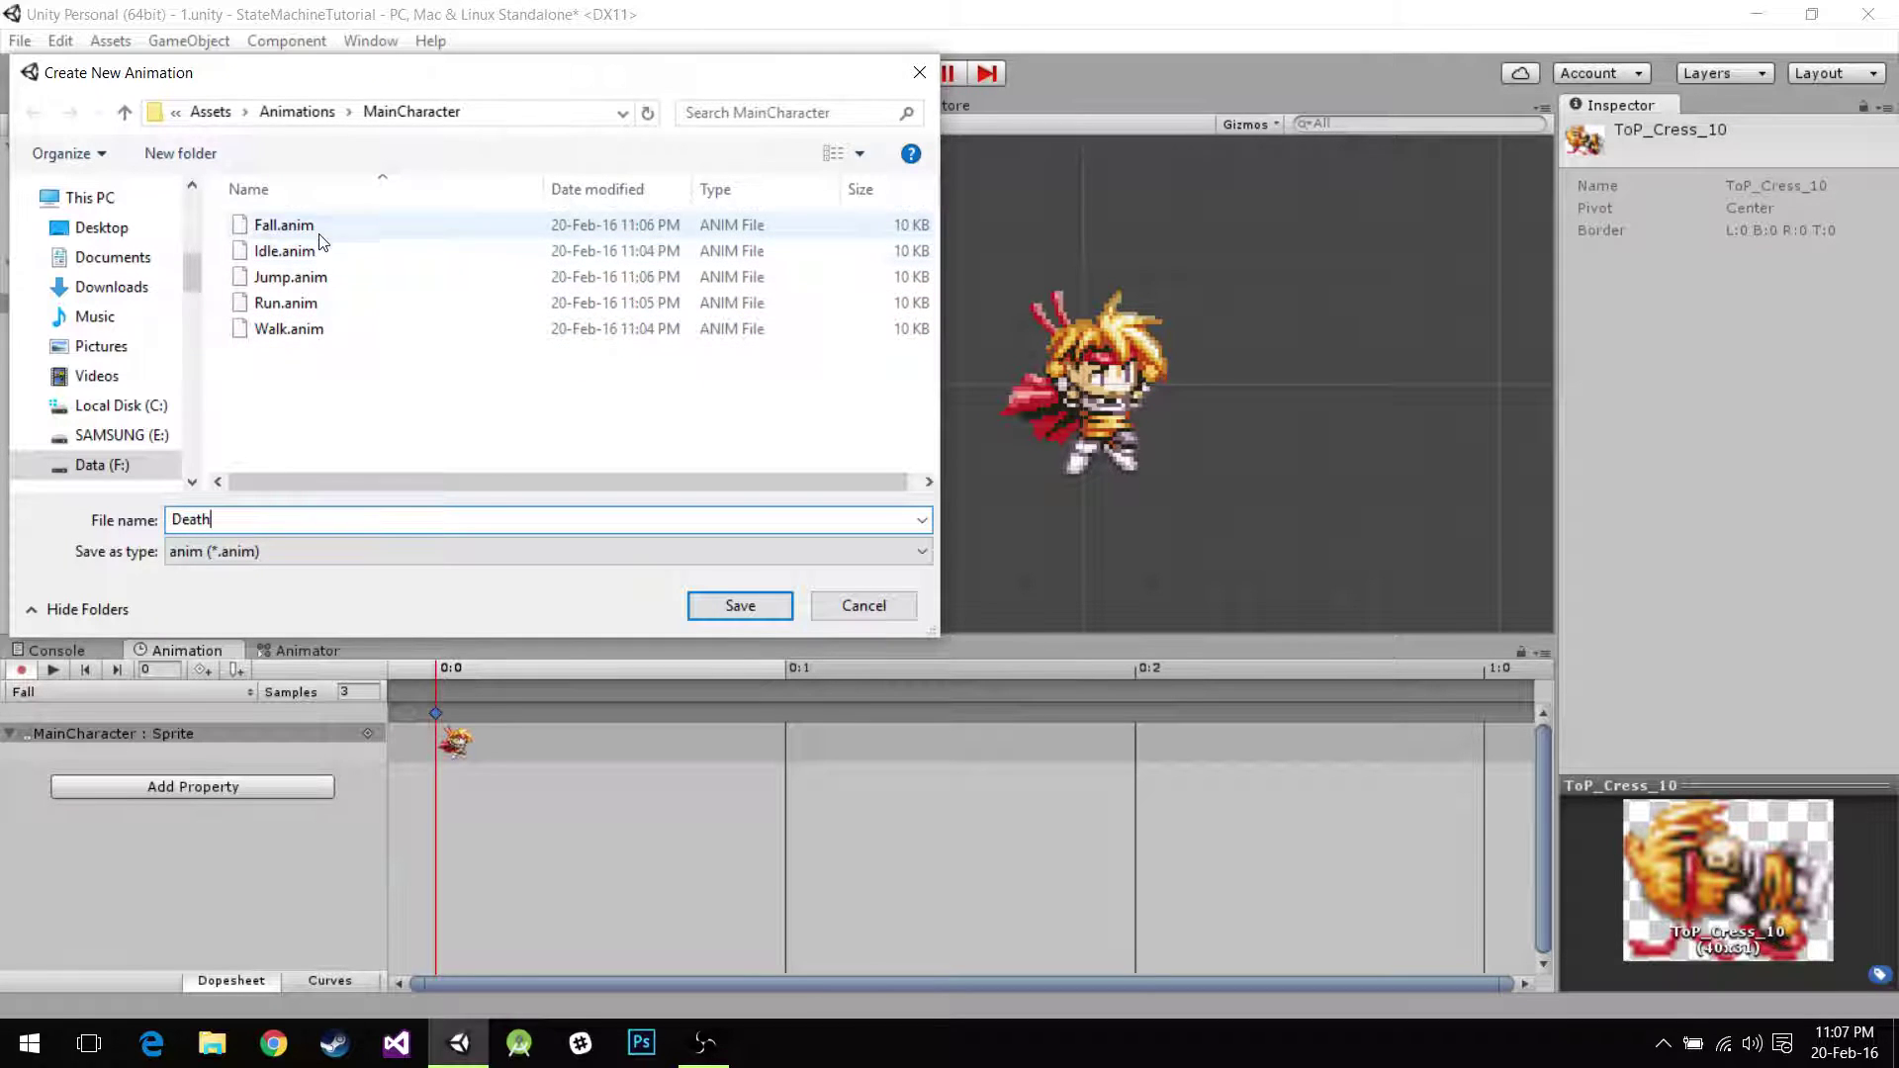
pyautogui.click(726, 602)
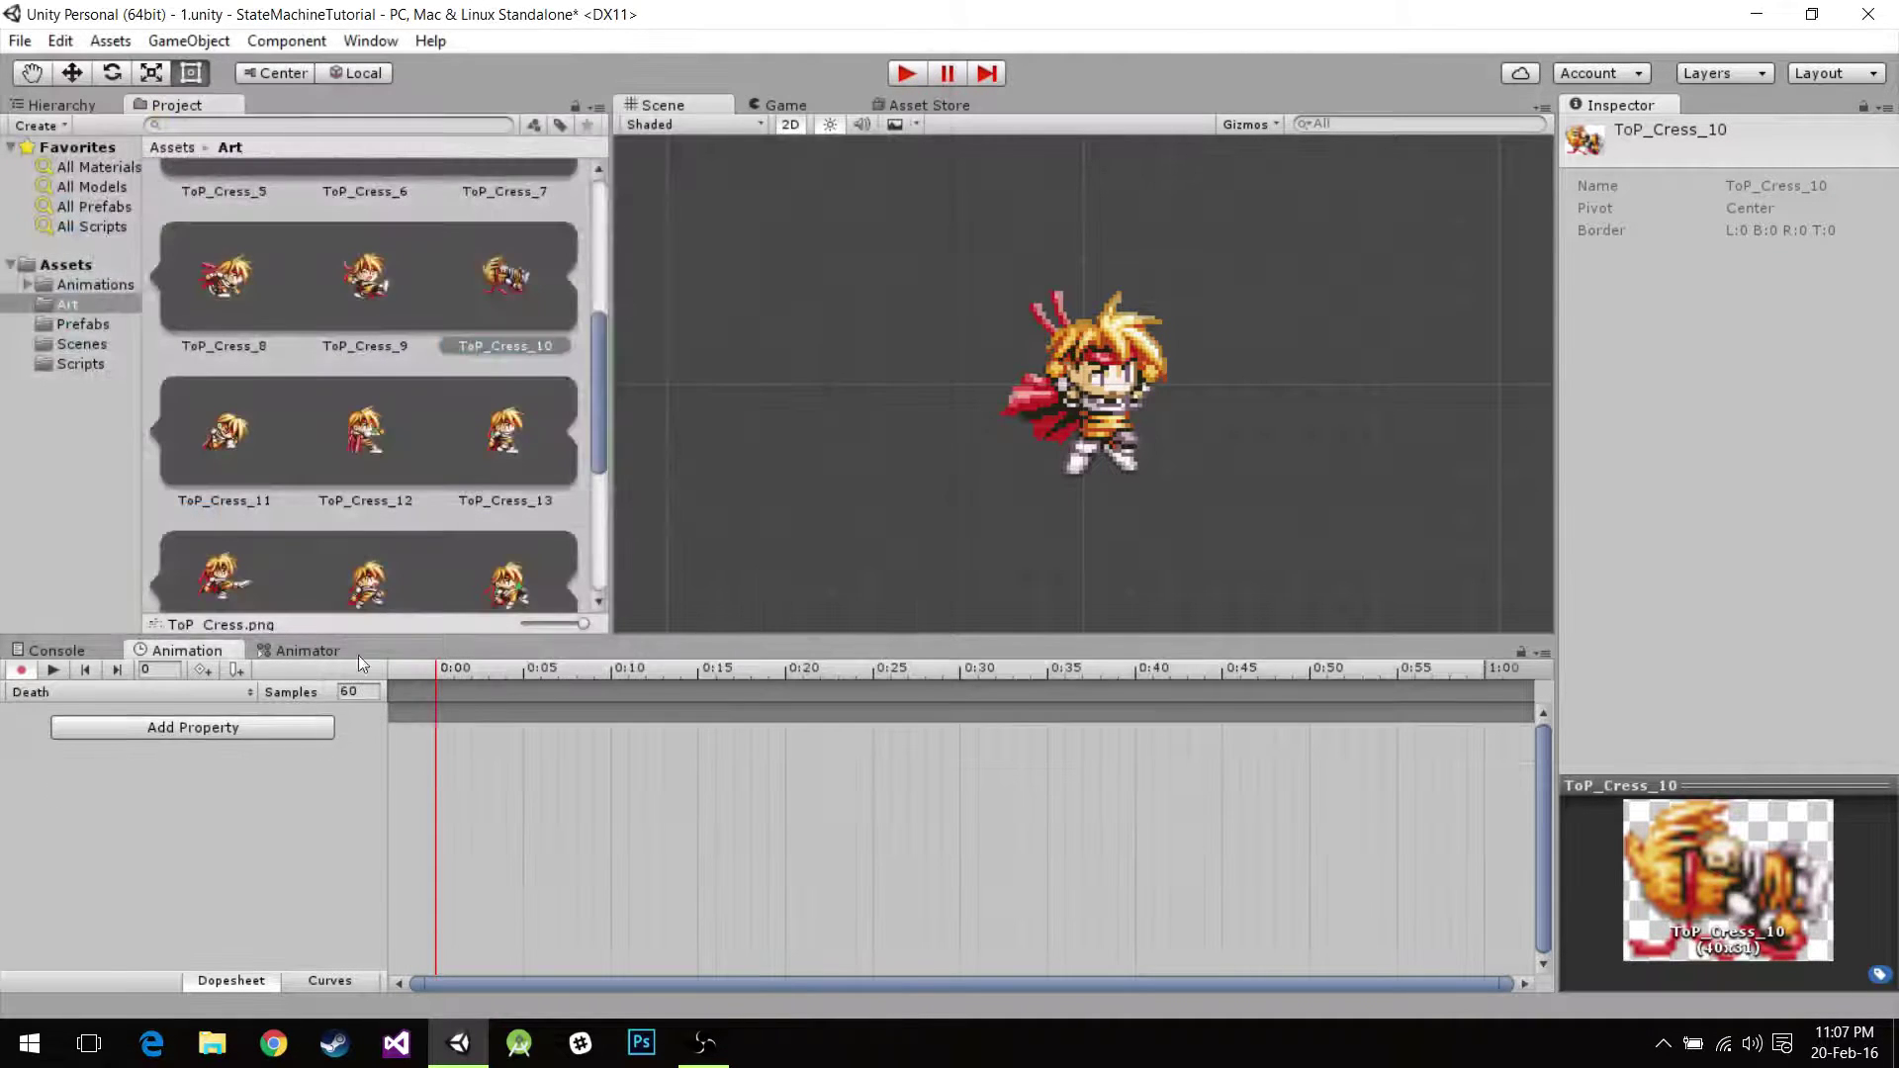
# Add the ToP_Cress_10 sprite as the Death clip's first frame, set its sample rate to 3 and preview it.
pyautogui.scroll(-2, 440, 556)
pyautogui.scroll(1, 492, 318)
pyautogui.moveTo(505, 235); pyautogui.dragTo(453, 744)
pyautogui.click(351, 692)
pyautogui.write('3')
pyautogui.click(53, 669)
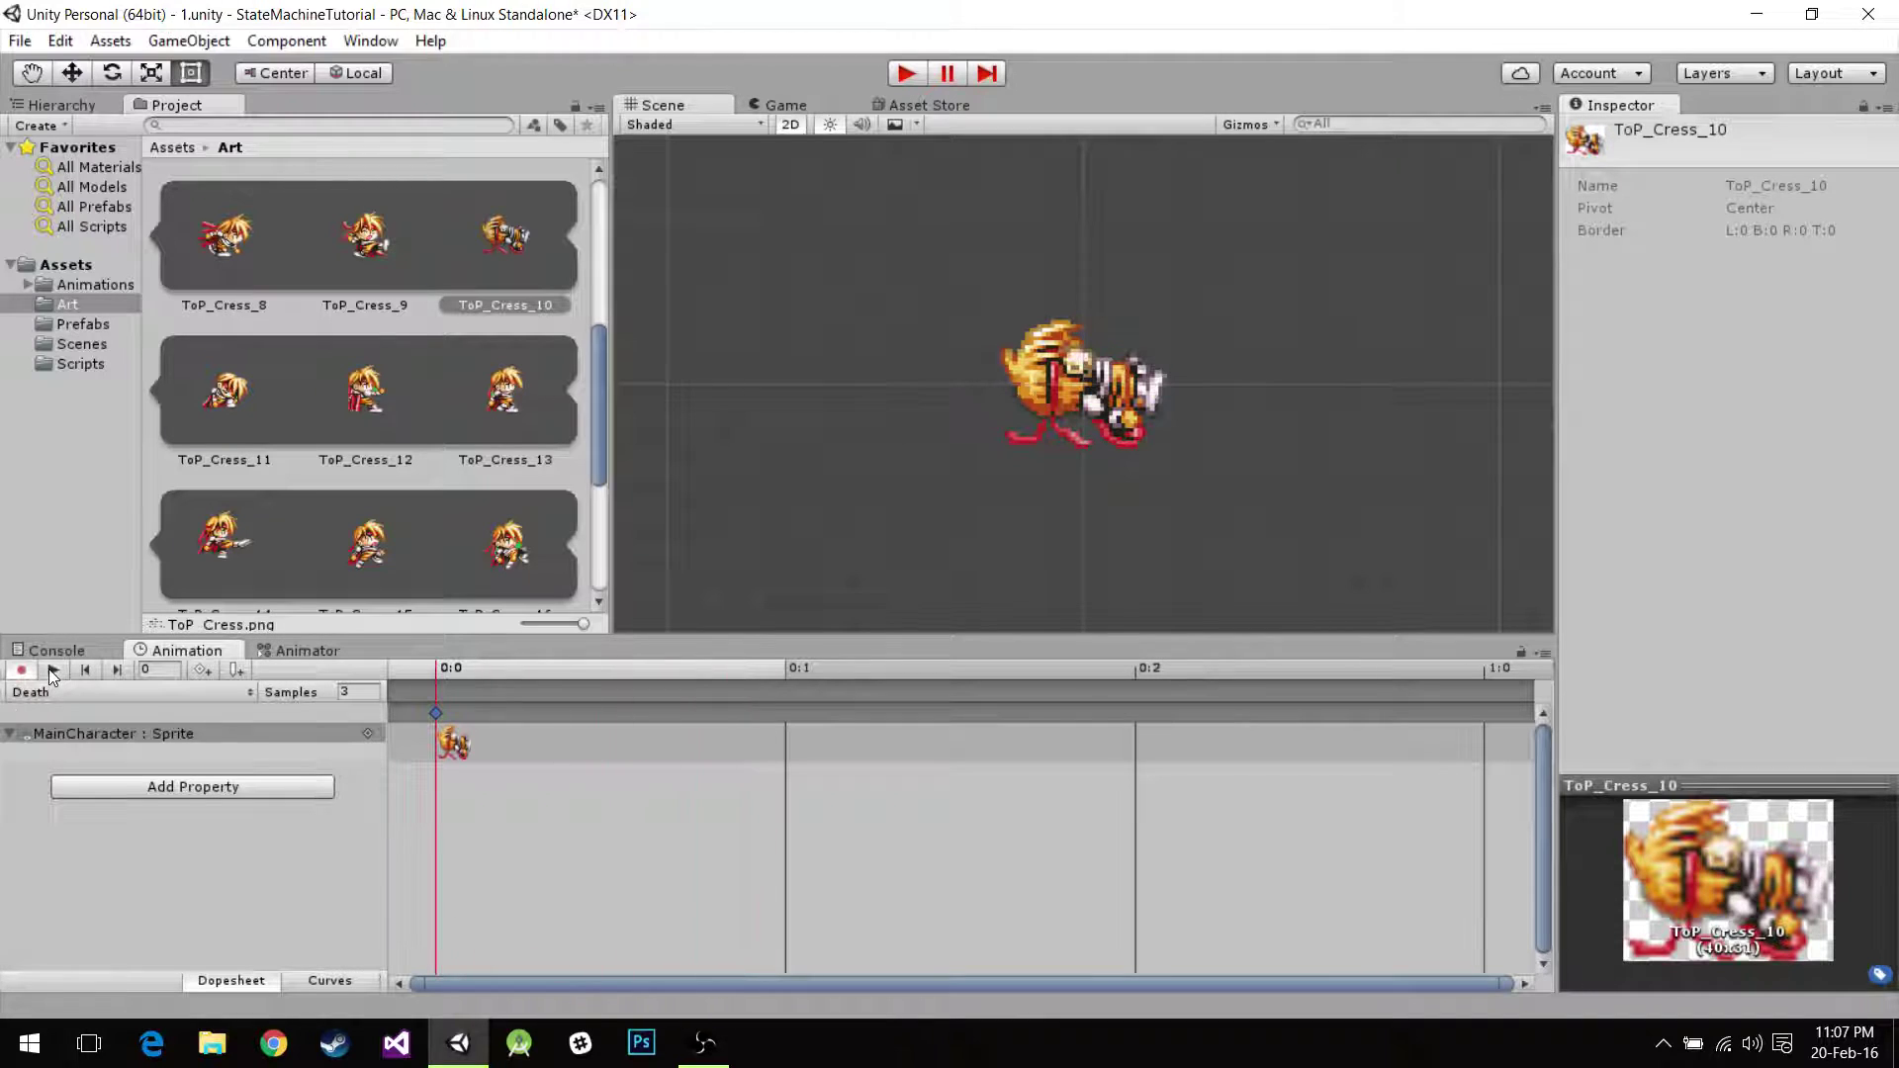
# Create another animation clip for MainCharacter and save it as Attack.
pyautogui.click(188, 693)
pyautogui.click(125, 881)
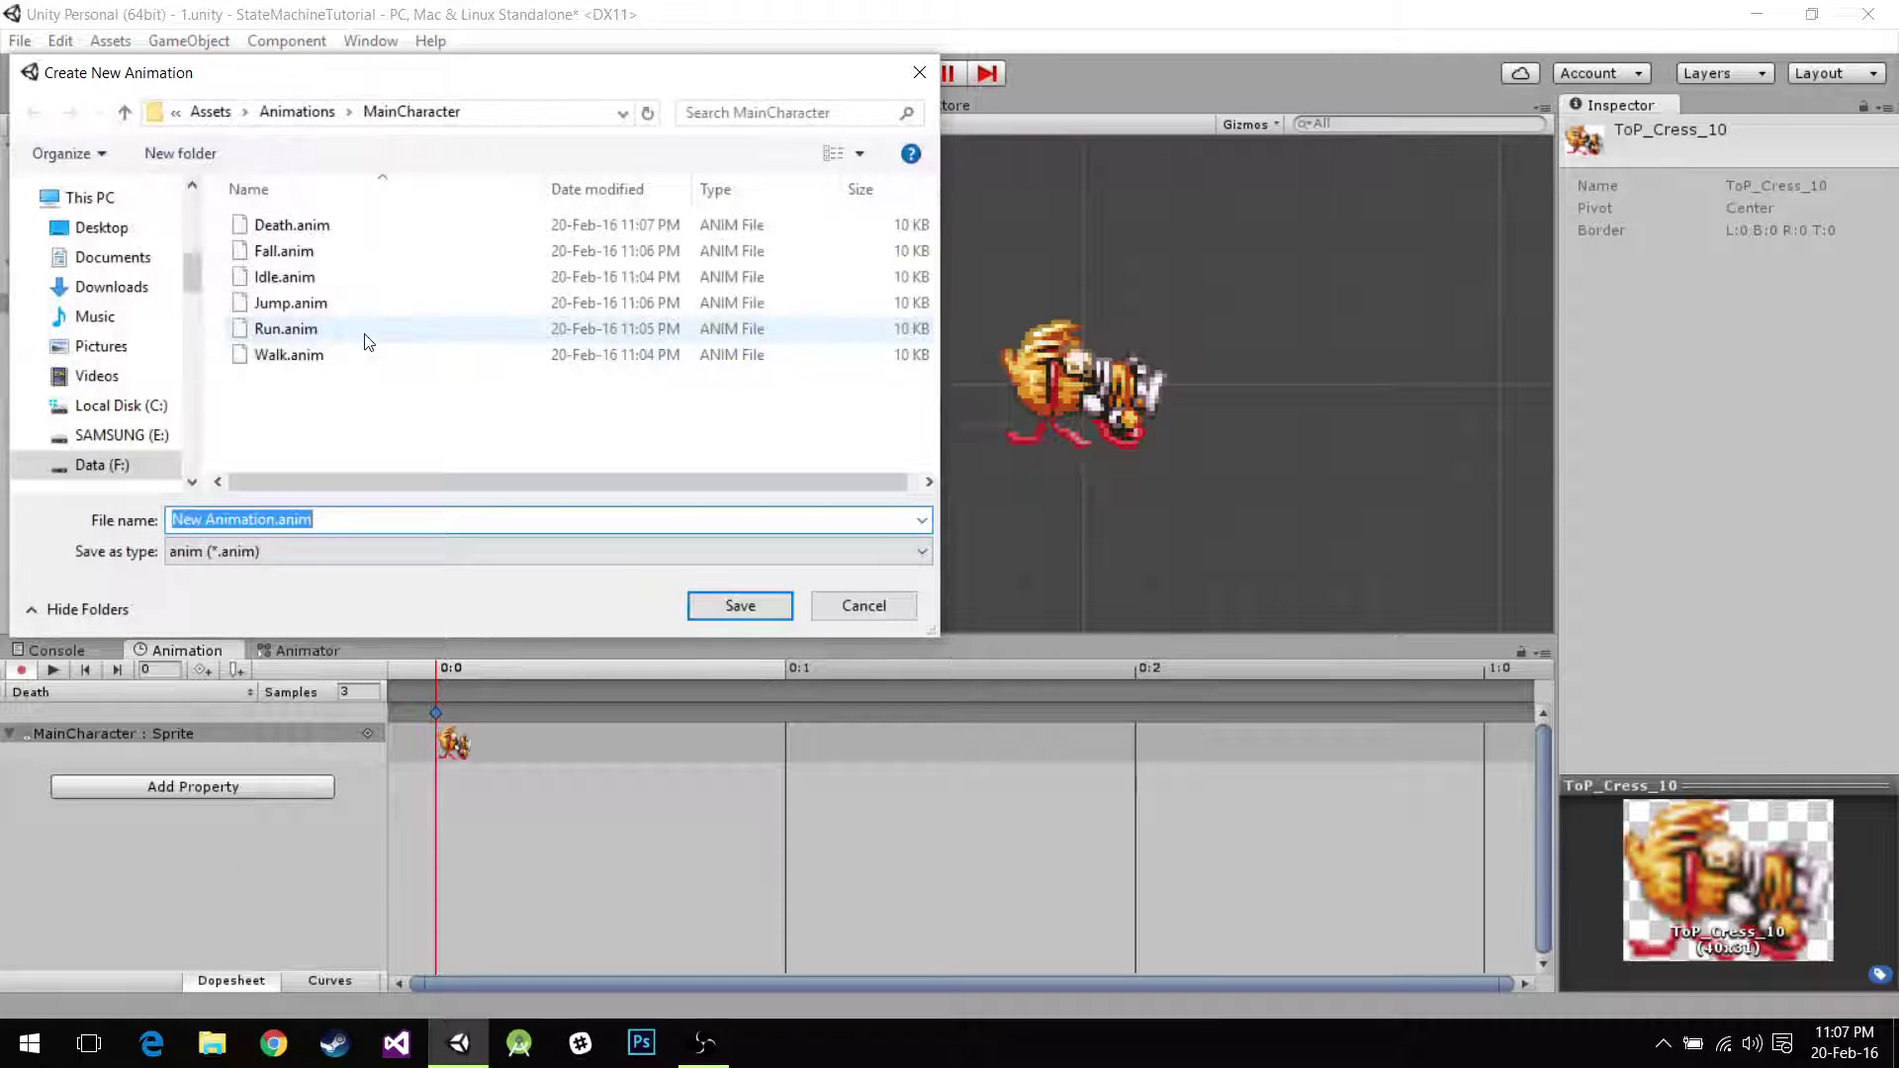
pyautogui.write('Attack')
pyautogui.press('Return')
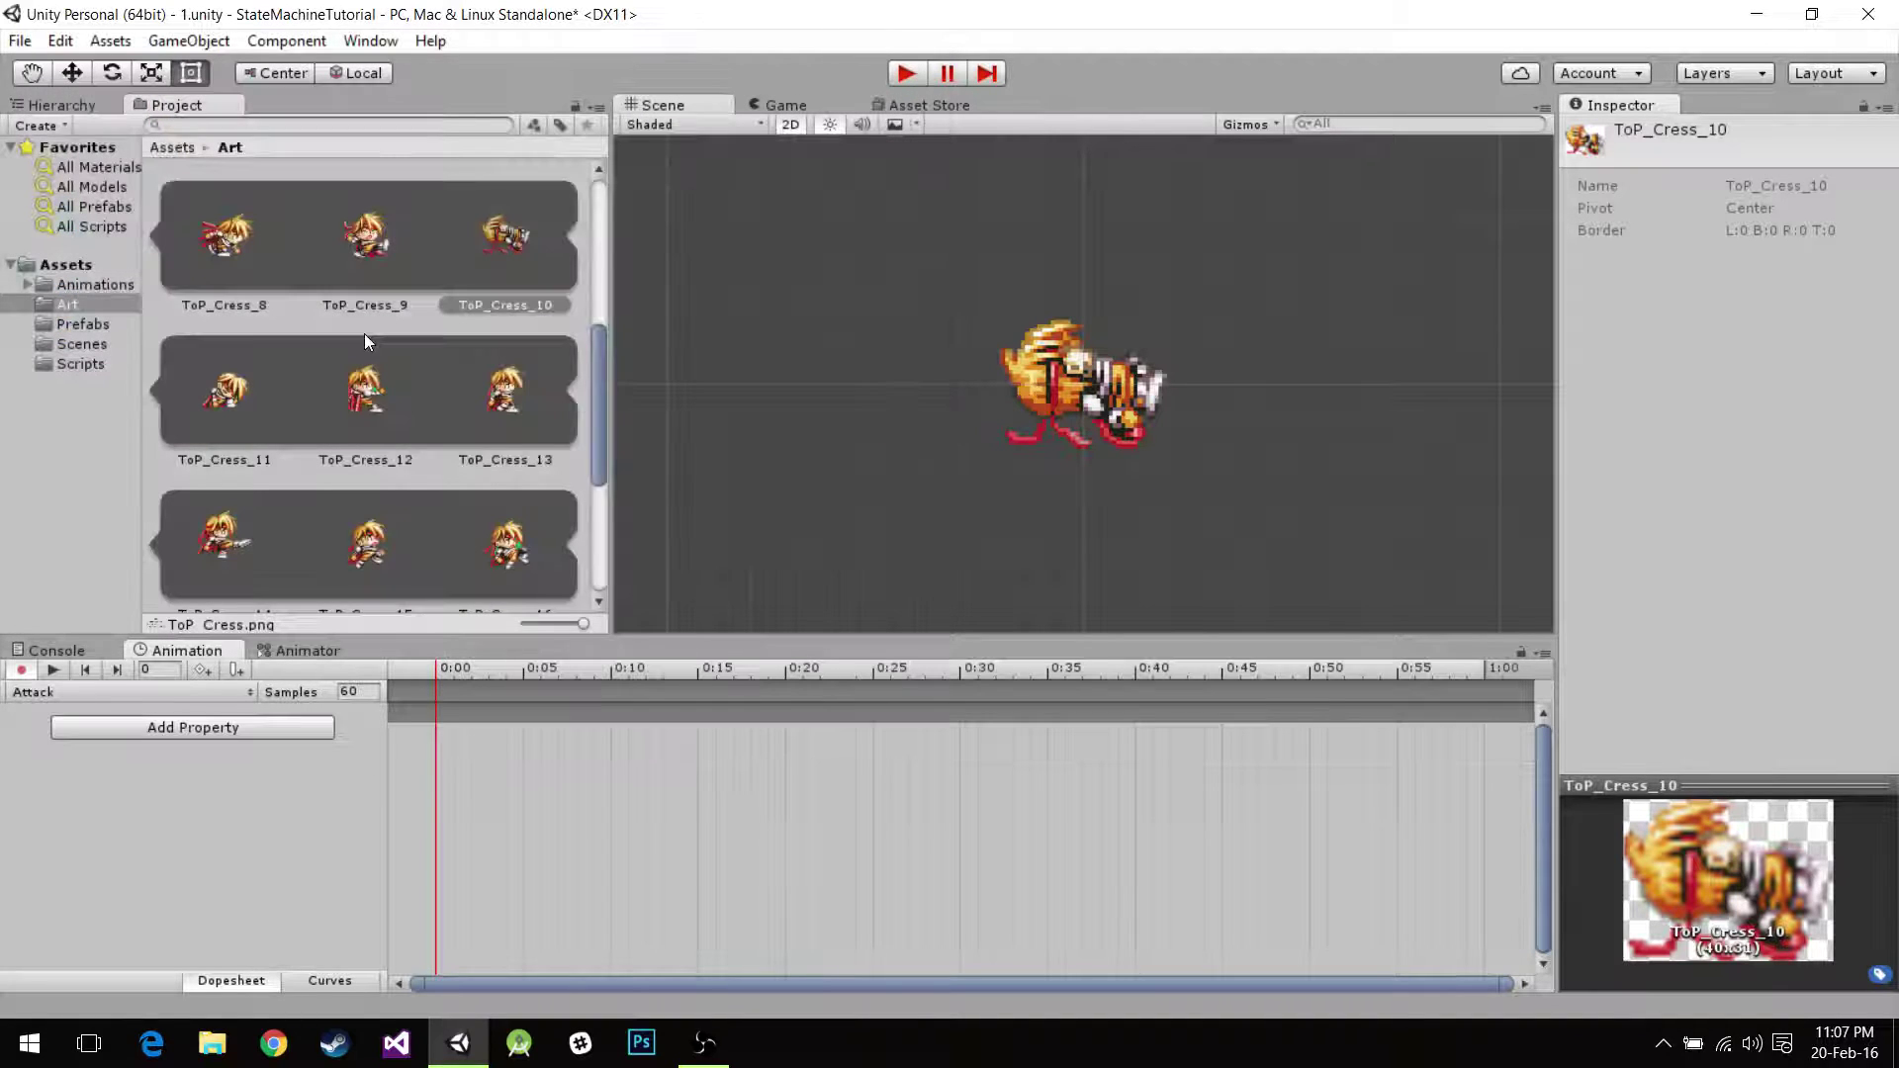
# Add the three sprites ToP_Cress_12 to ToP_Cress_14 as consecutive frames of the Attack clip.
pyautogui.scroll(-1, 376, 363)
pyautogui.scroll(1, 417, 397)
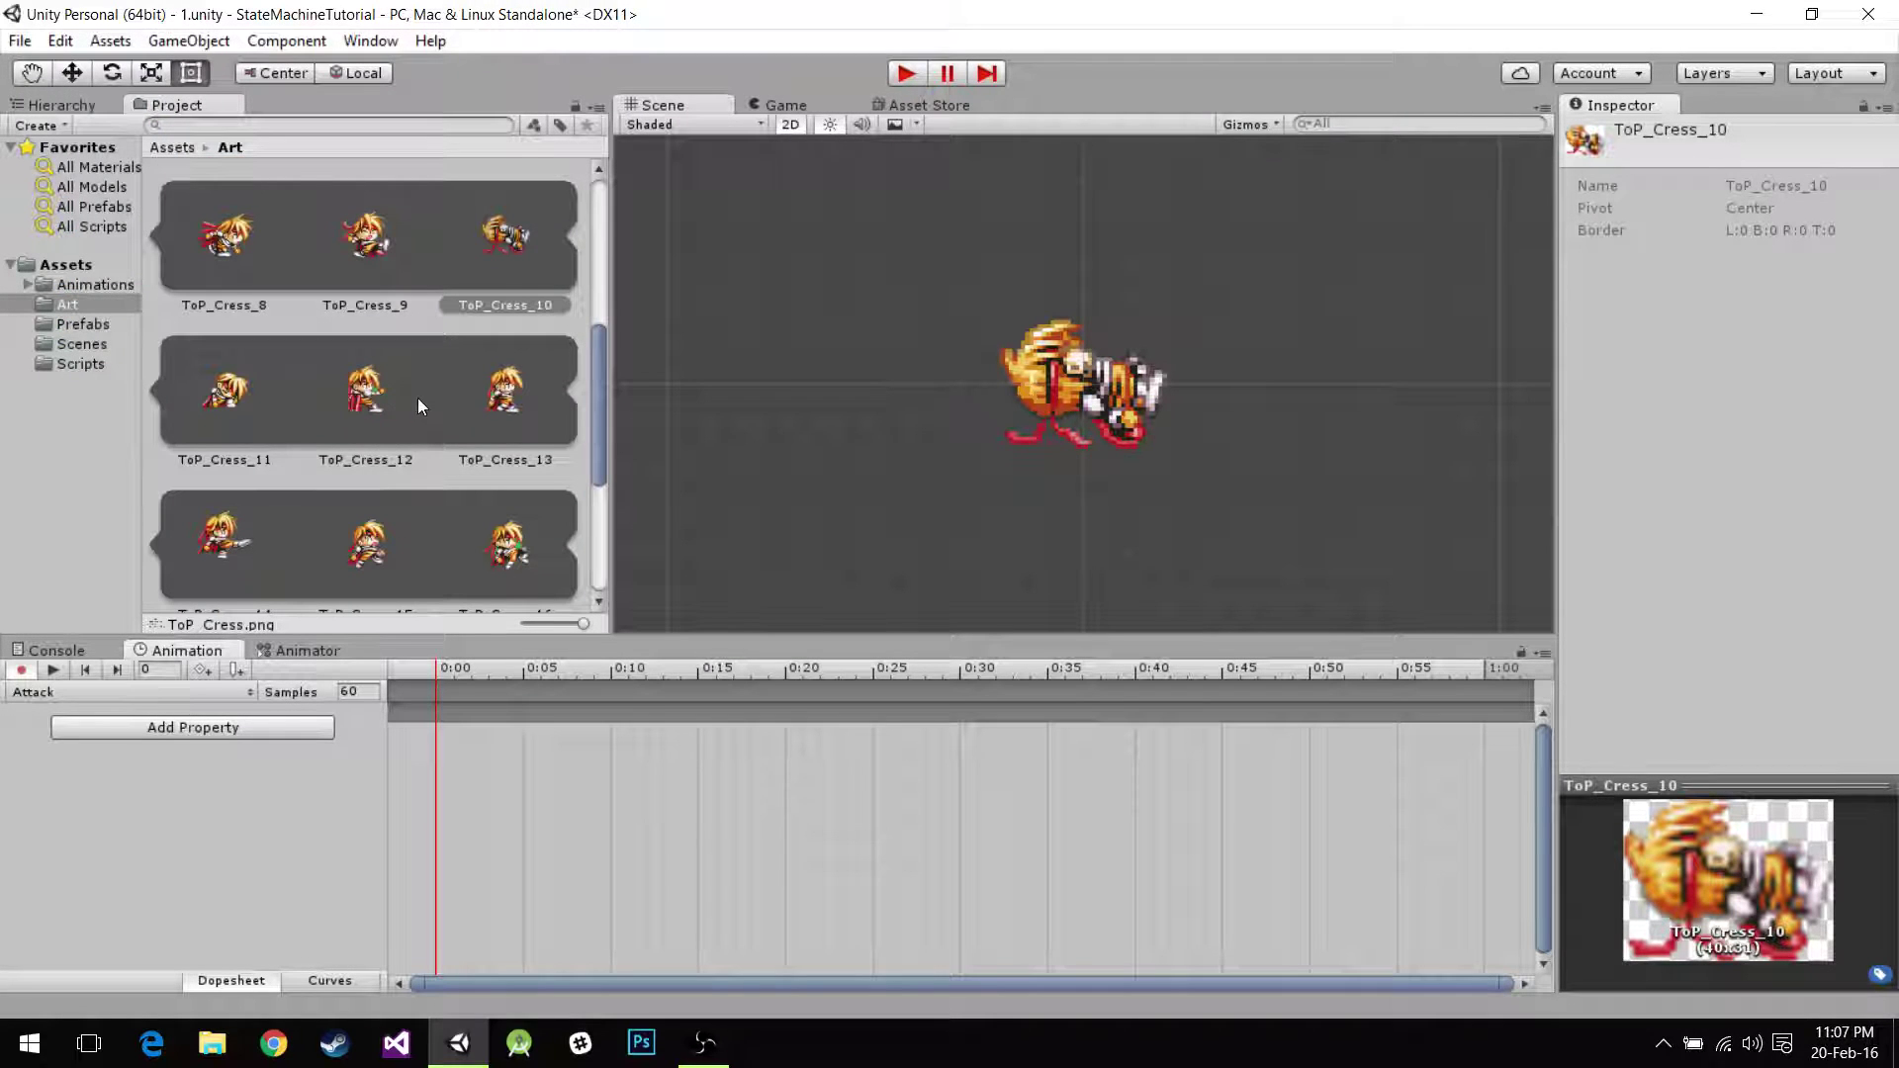
pyautogui.scroll(-1, 418, 398)
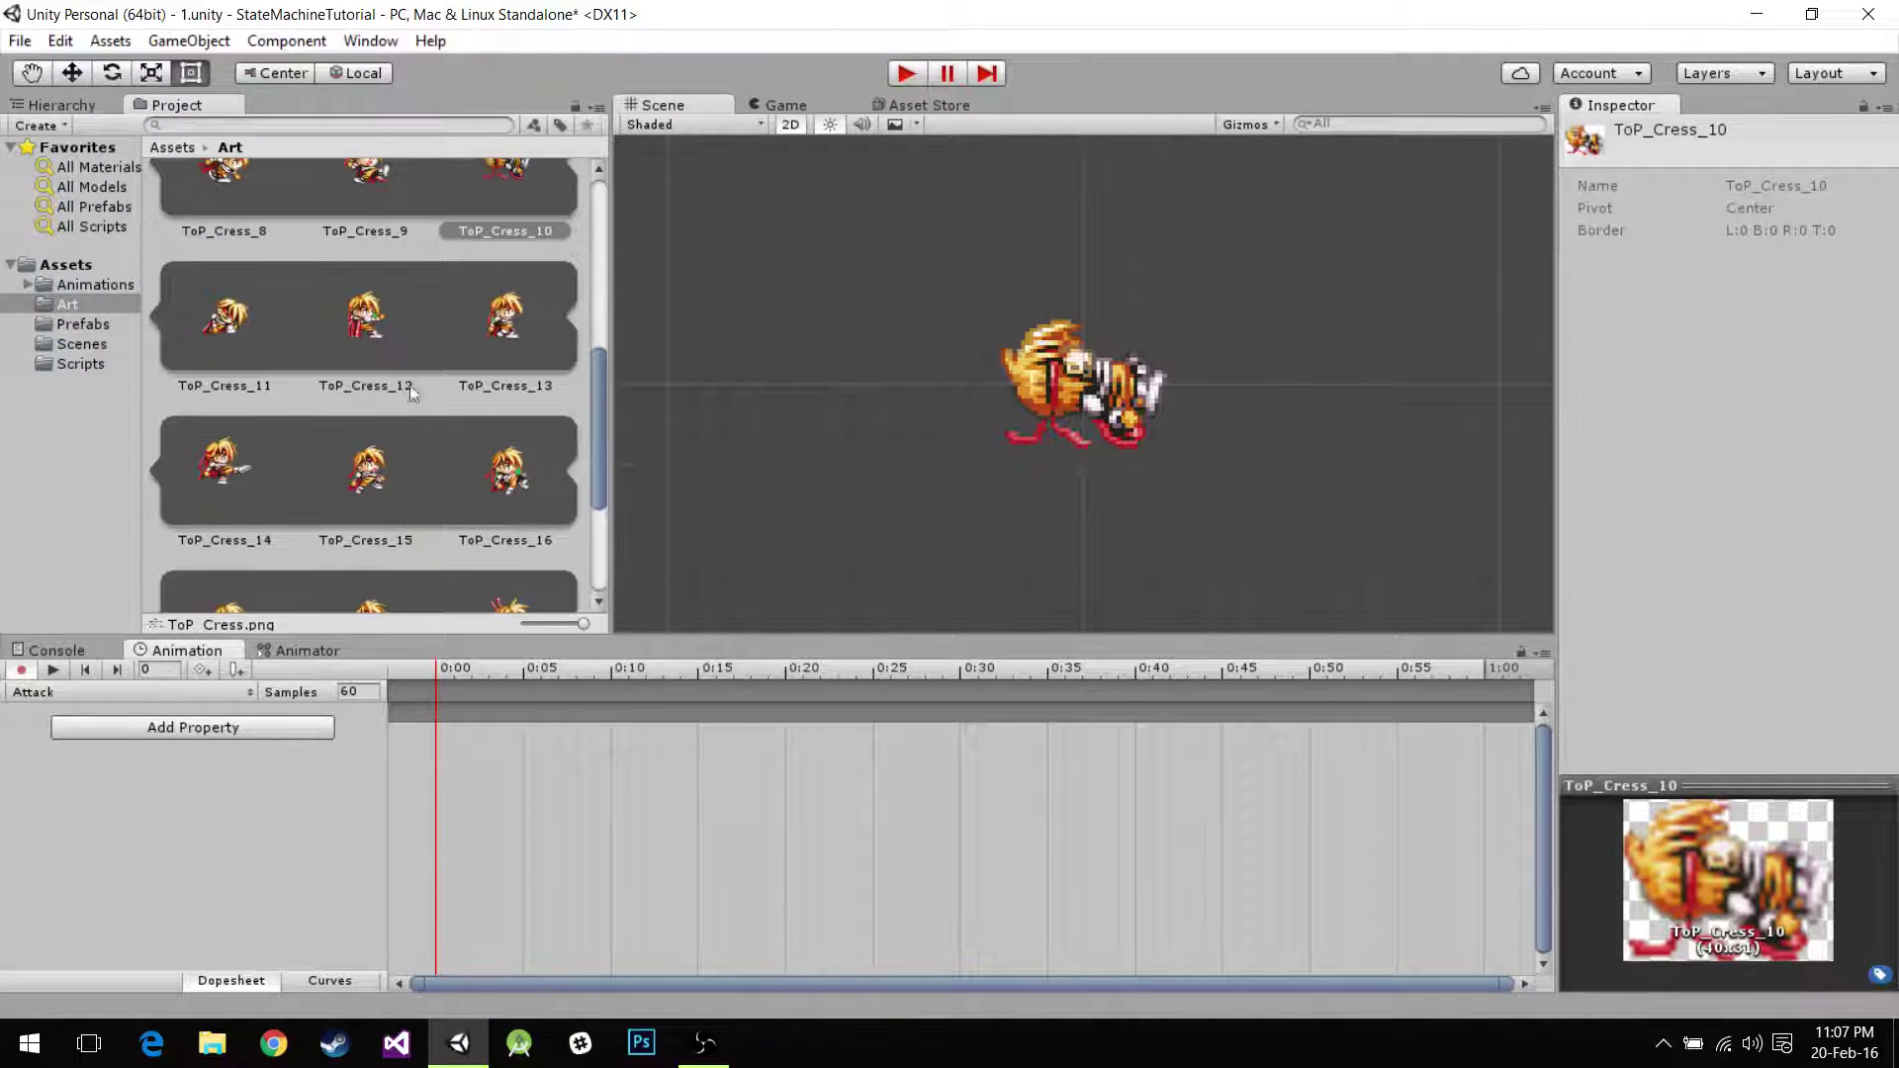
pyautogui.click(370, 311)
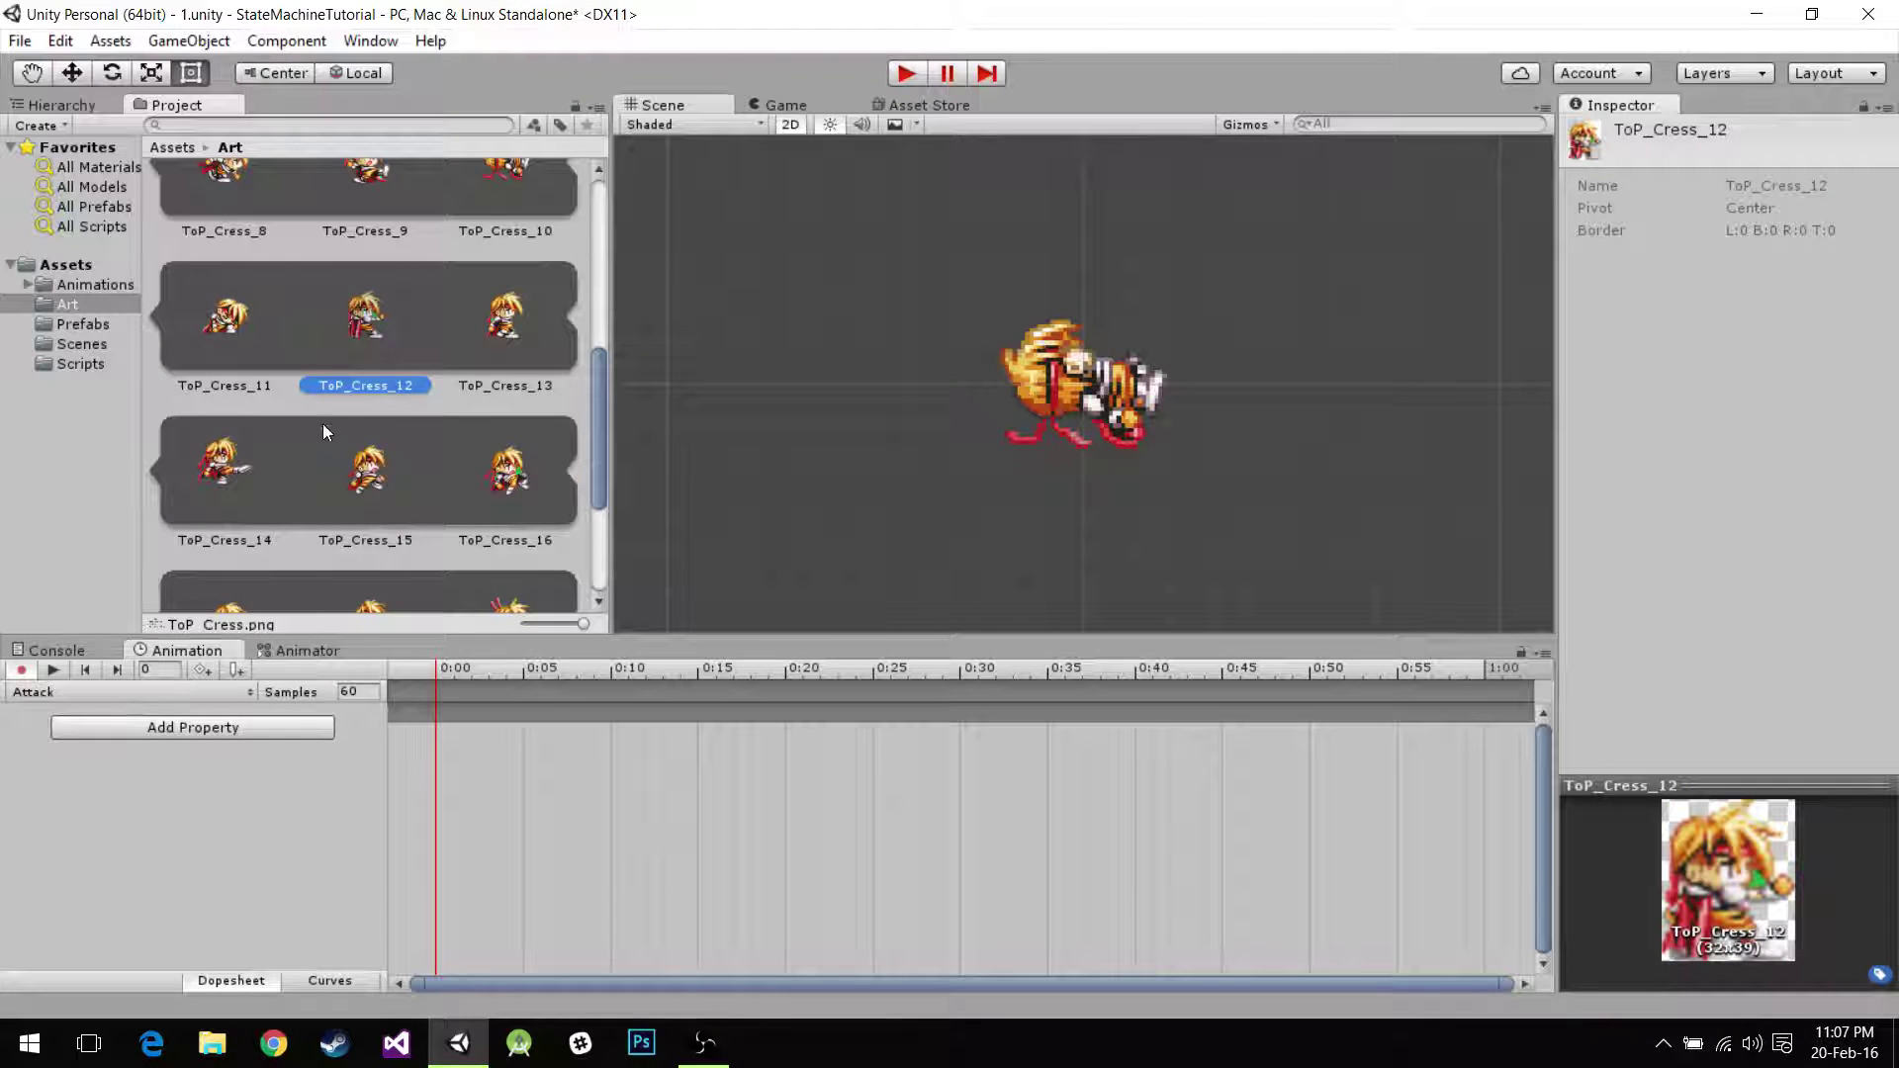
pyautogui.keyDown('shift'); pyautogui.click(238, 467); pyautogui.keyUp('shift')
pyautogui.moveTo(366, 331); pyautogui.dragTo(455, 747)
# Set the Attack clip's sample rate to 6 and preview the animation.
pyautogui.click(361, 692)
pyautogui.write('6')
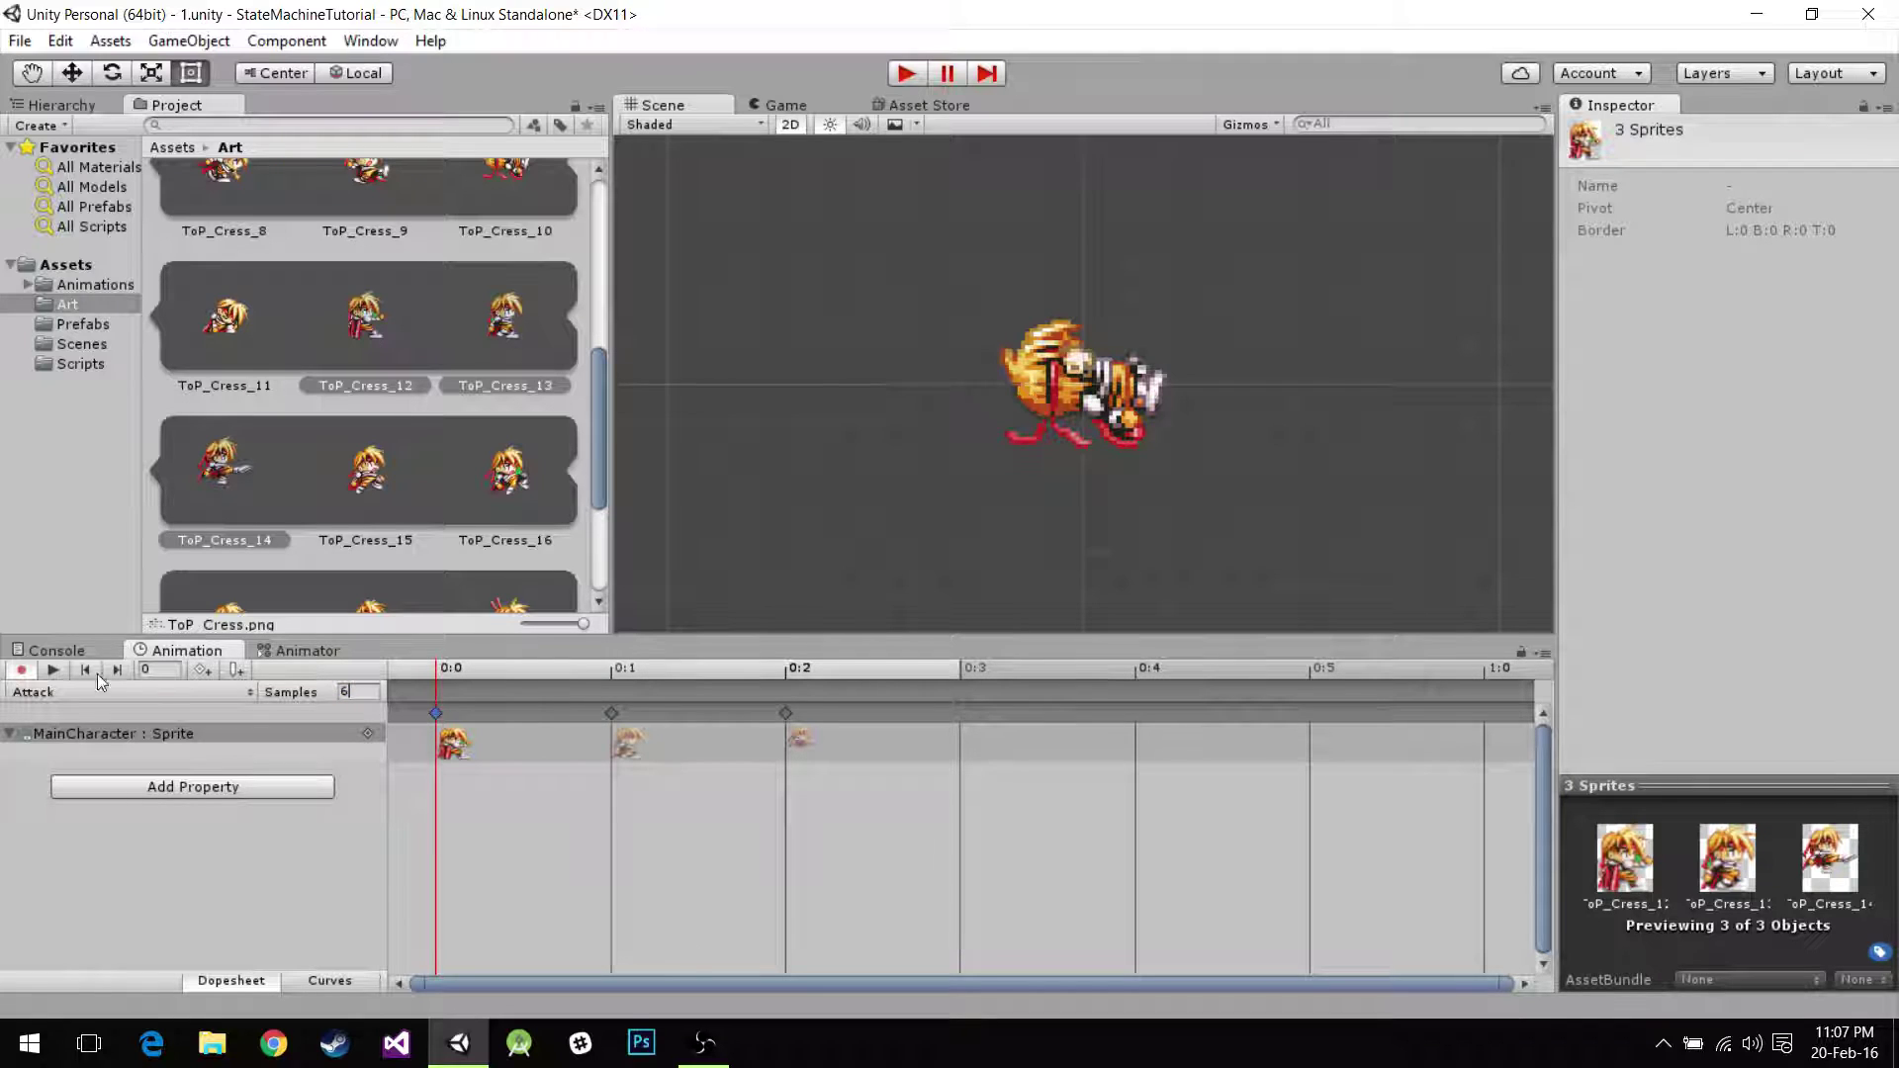
pyautogui.click(54, 670)
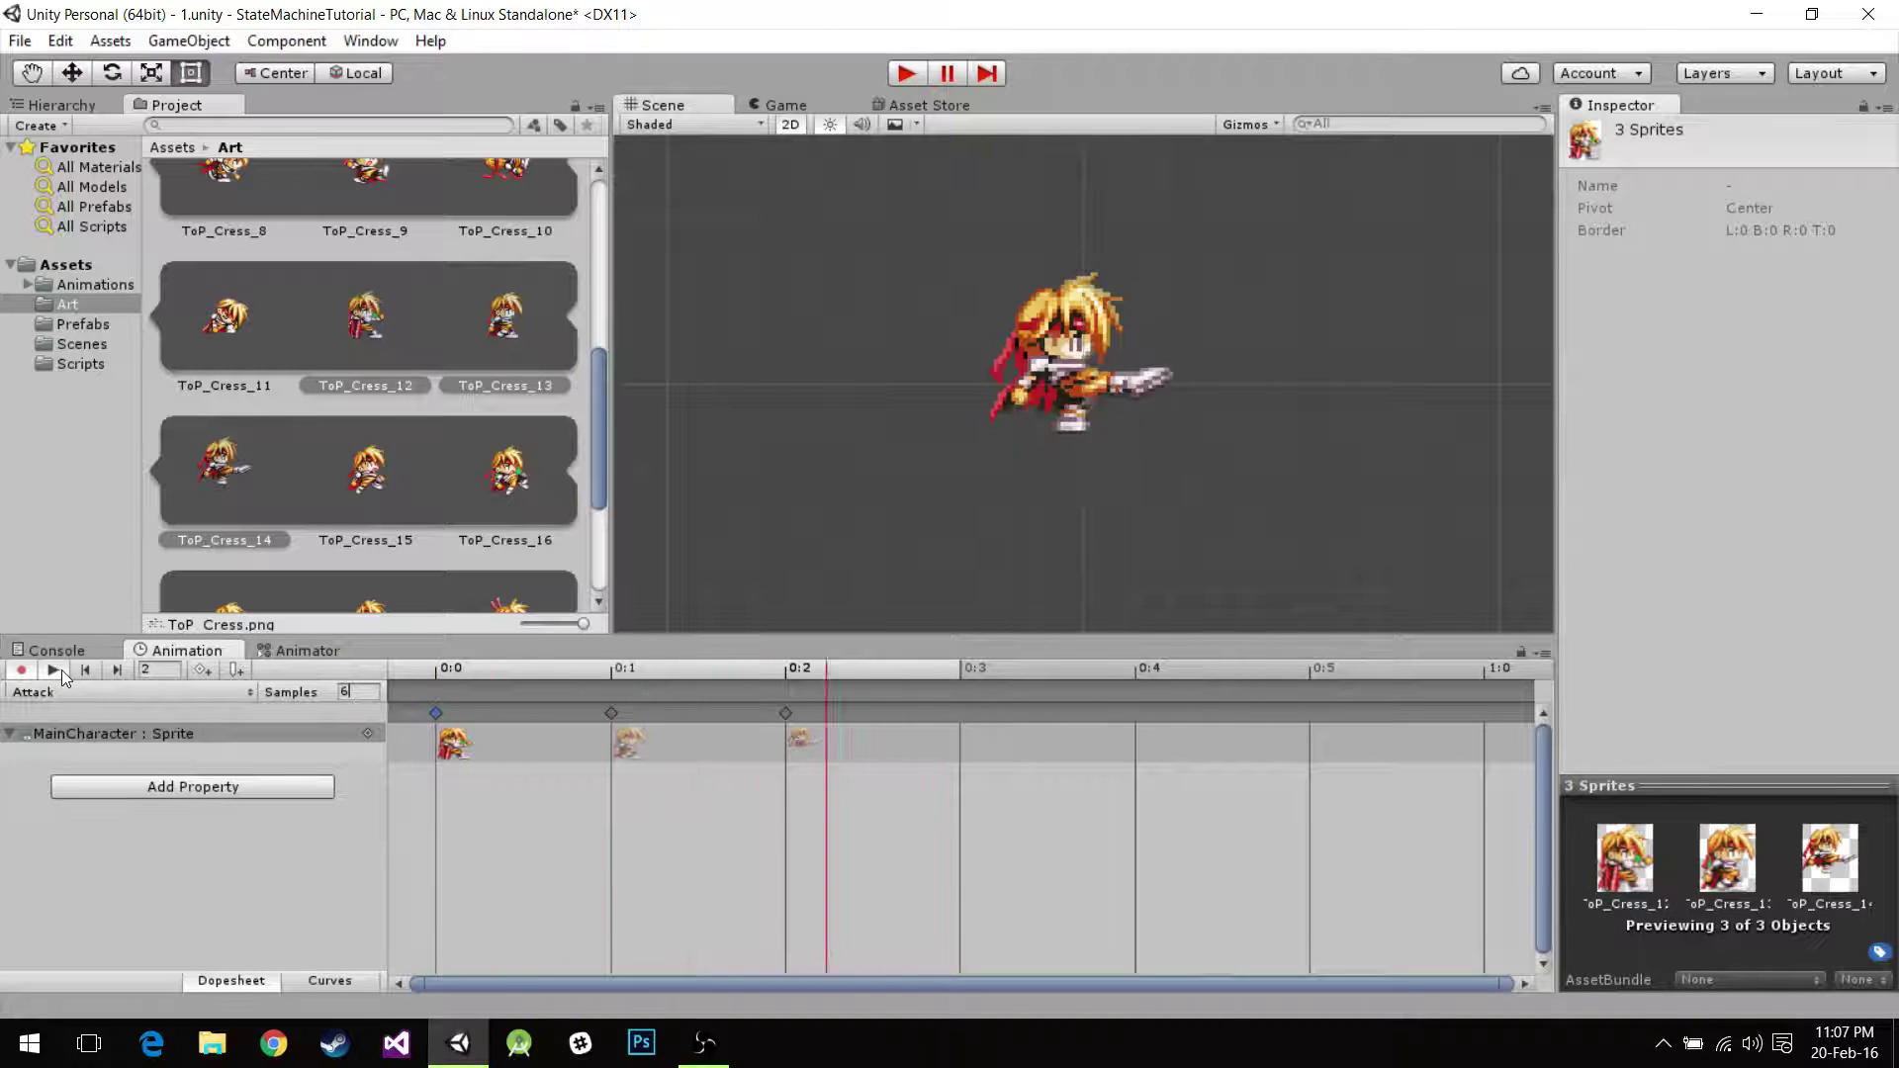
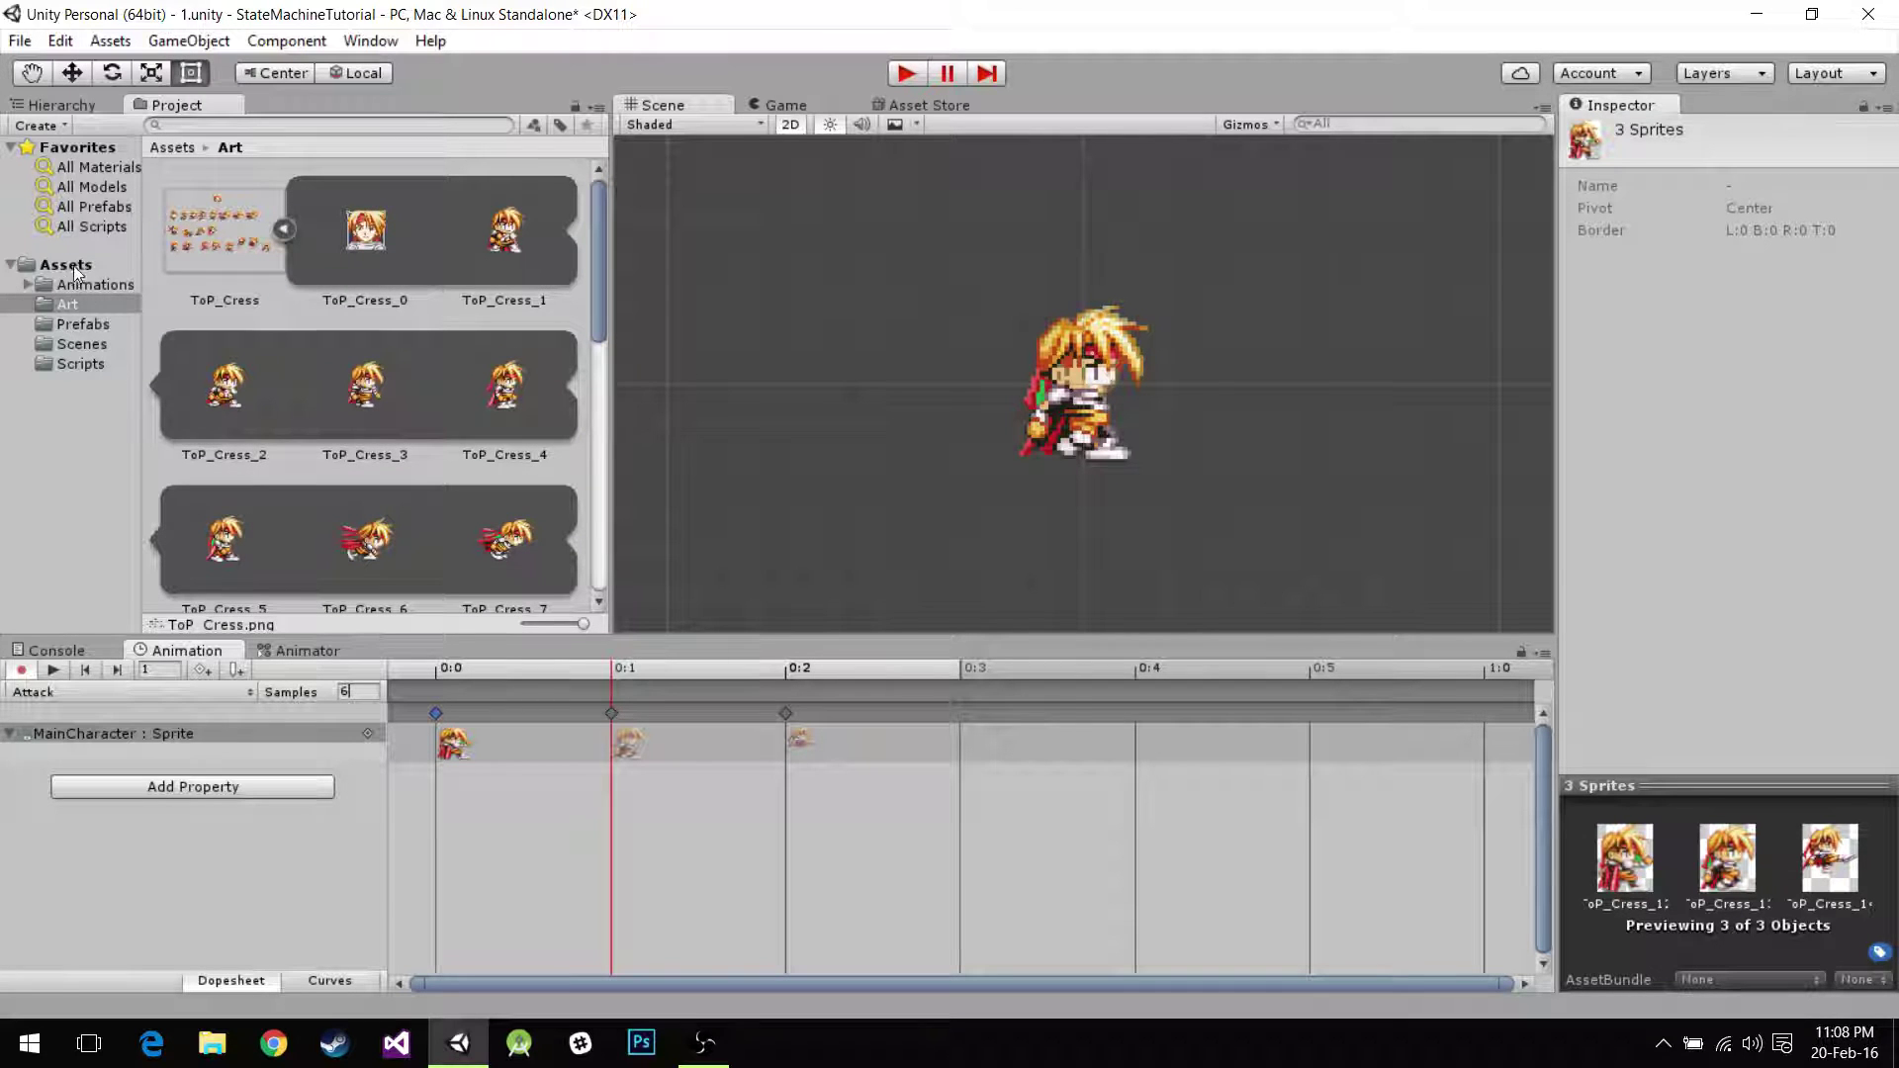
# Show the MainCharacter object's state machine in the Animator, undock that view and maximize it.
pyautogui.click(316, 648)
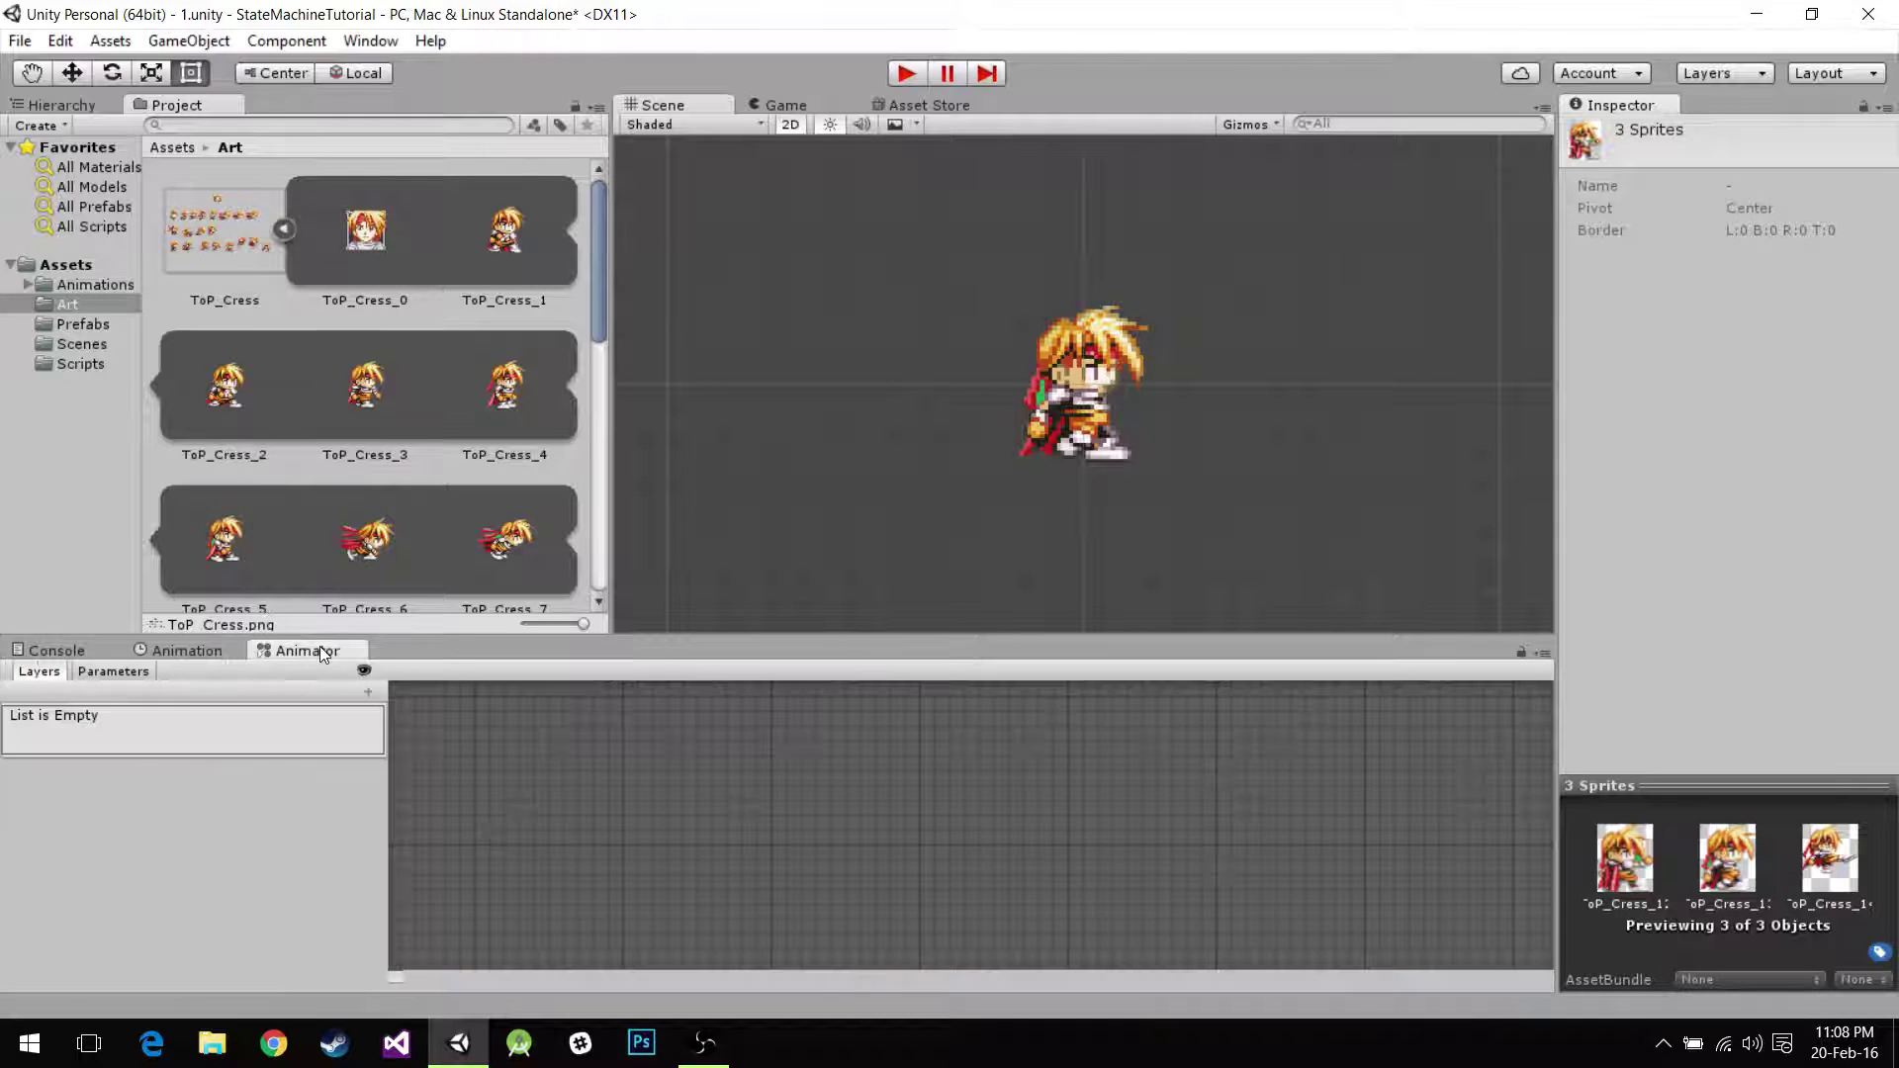
pyautogui.click(200, 653)
pyautogui.click(1057, 384)
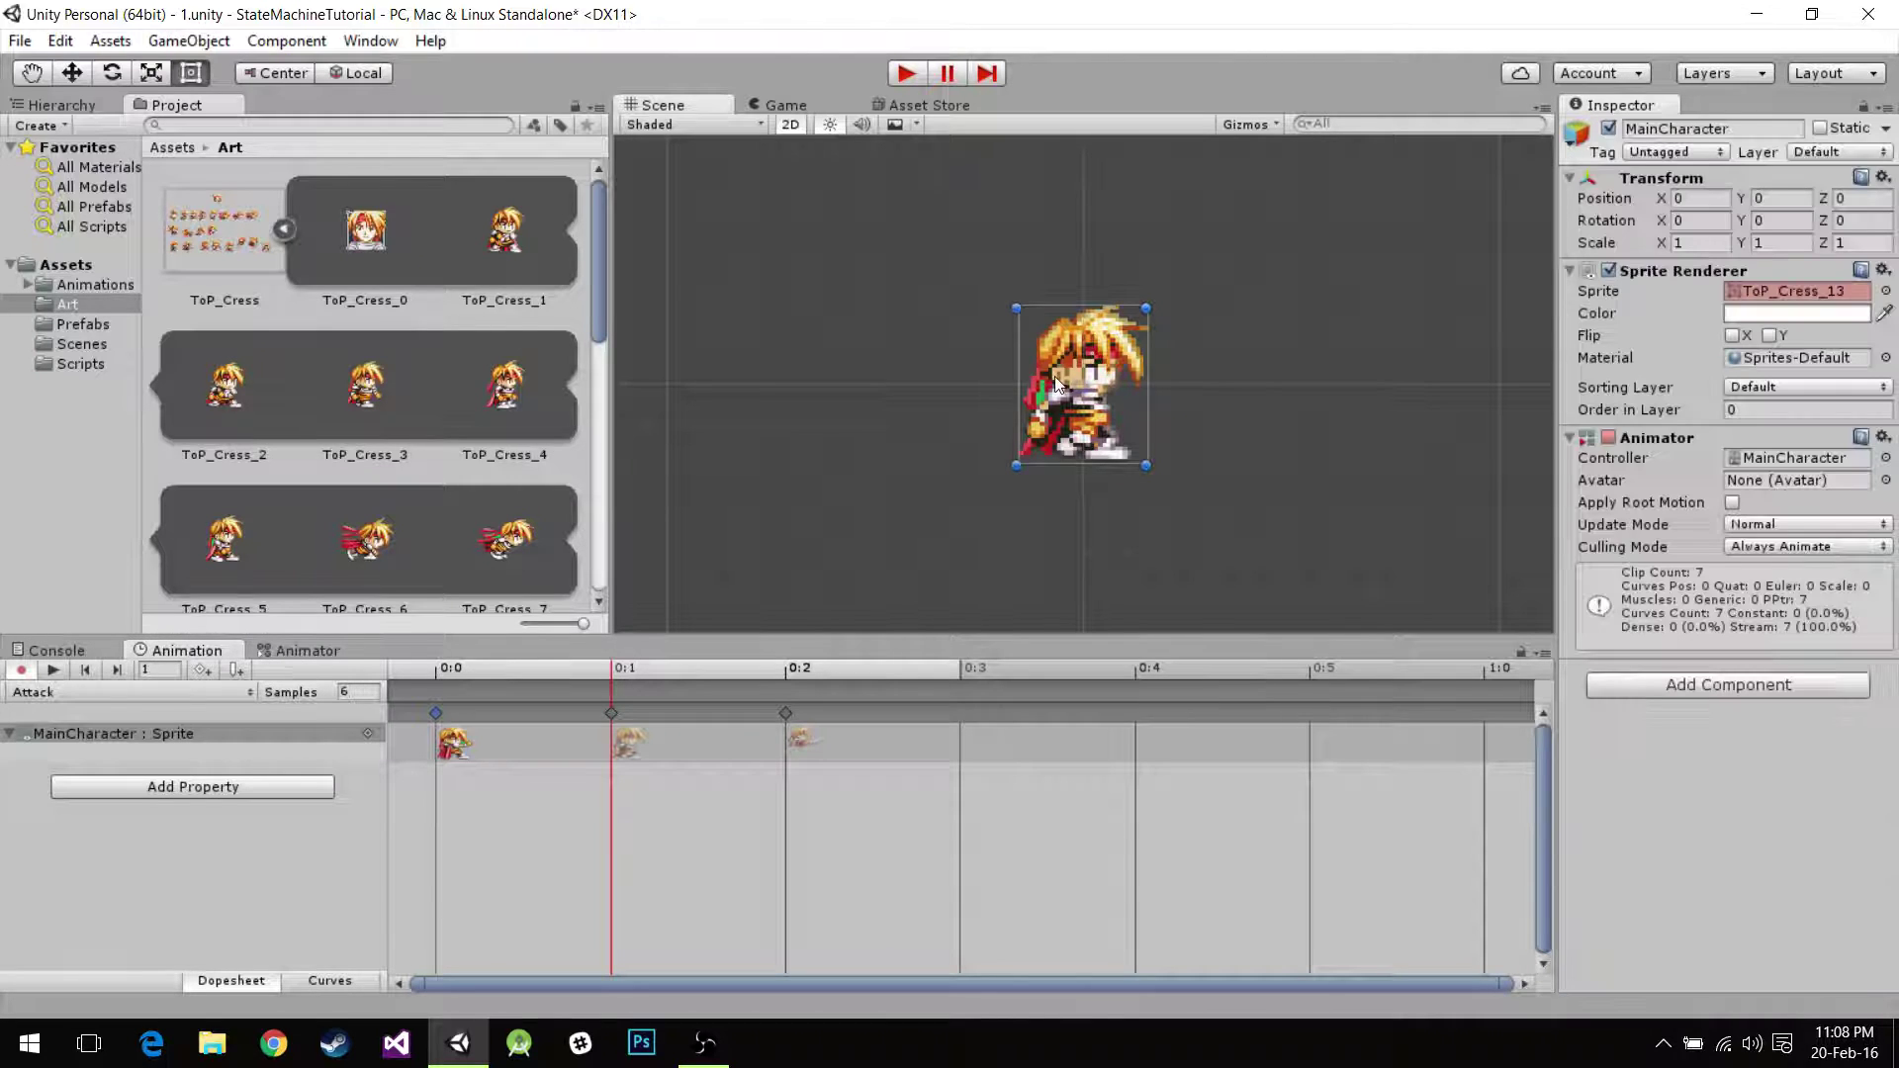
pyautogui.click(302, 650)
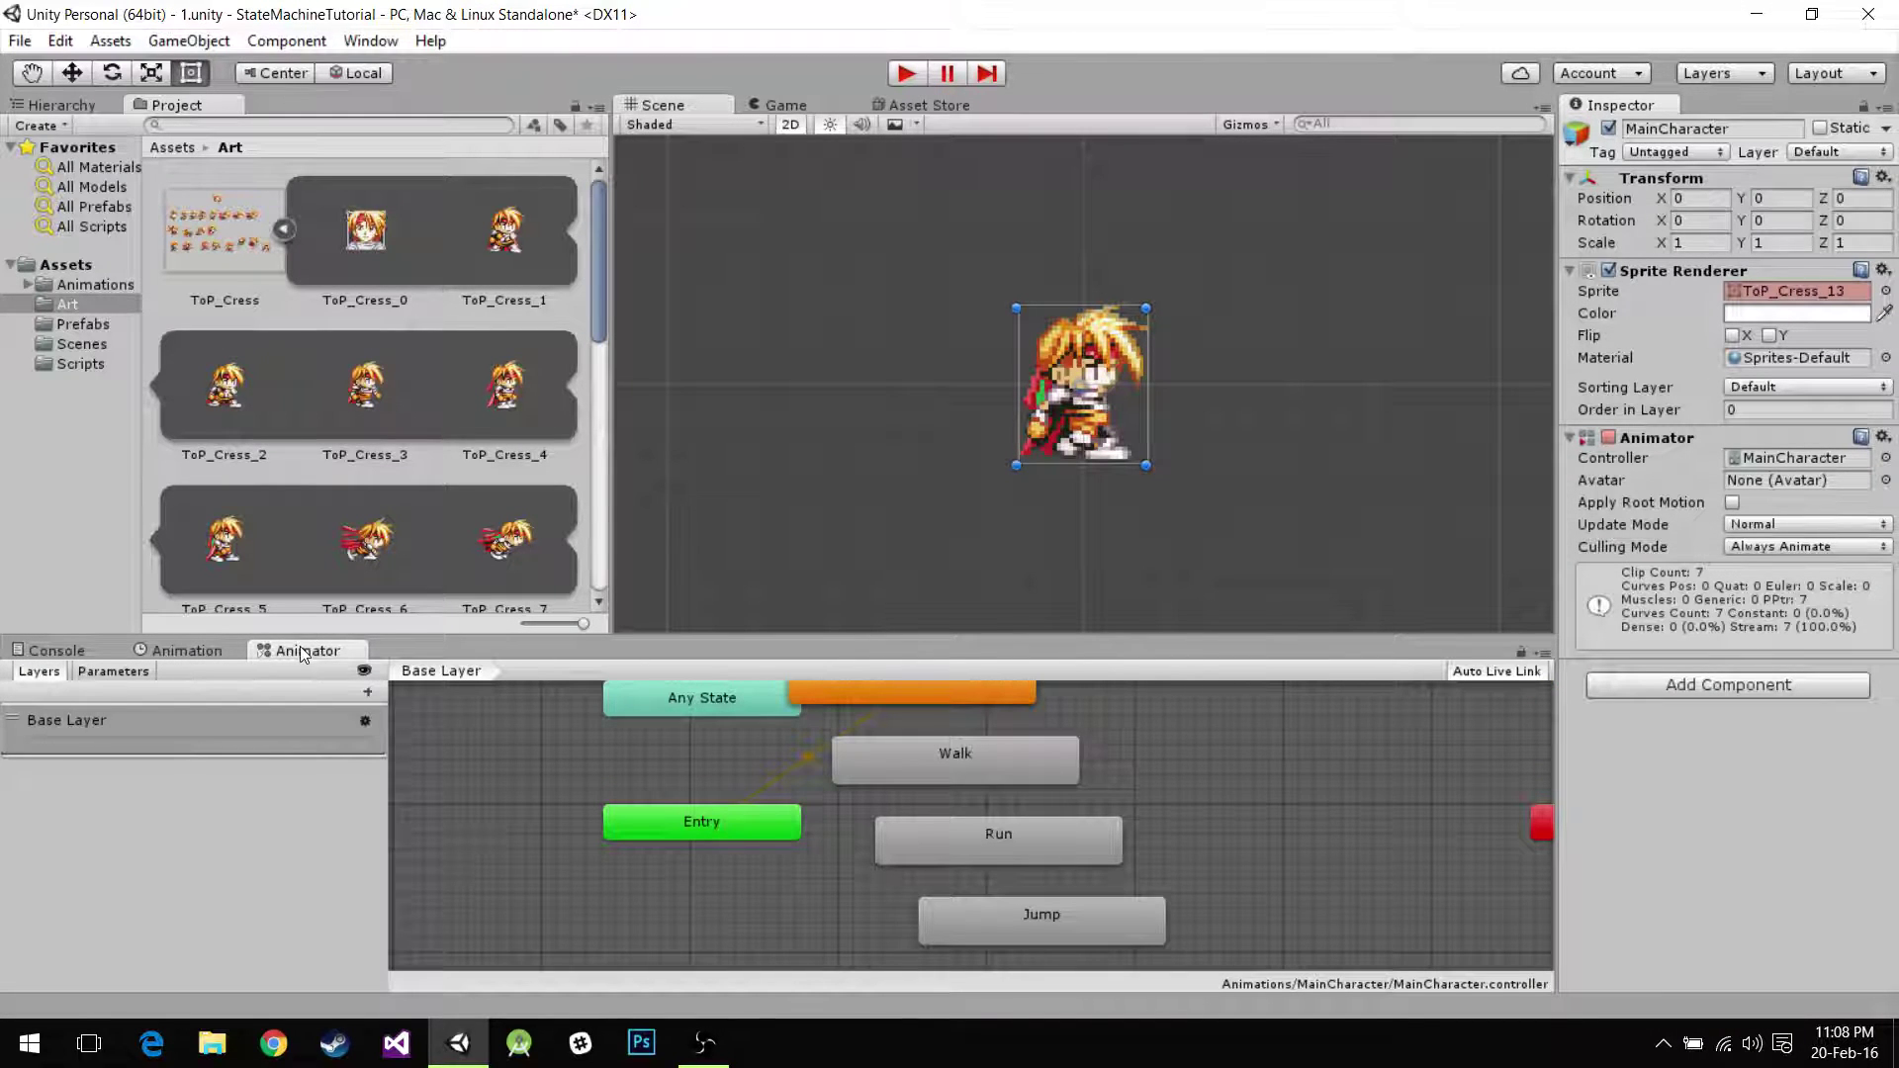
pyautogui.moveTo(300, 648); pyautogui.dragTo(370, 307)
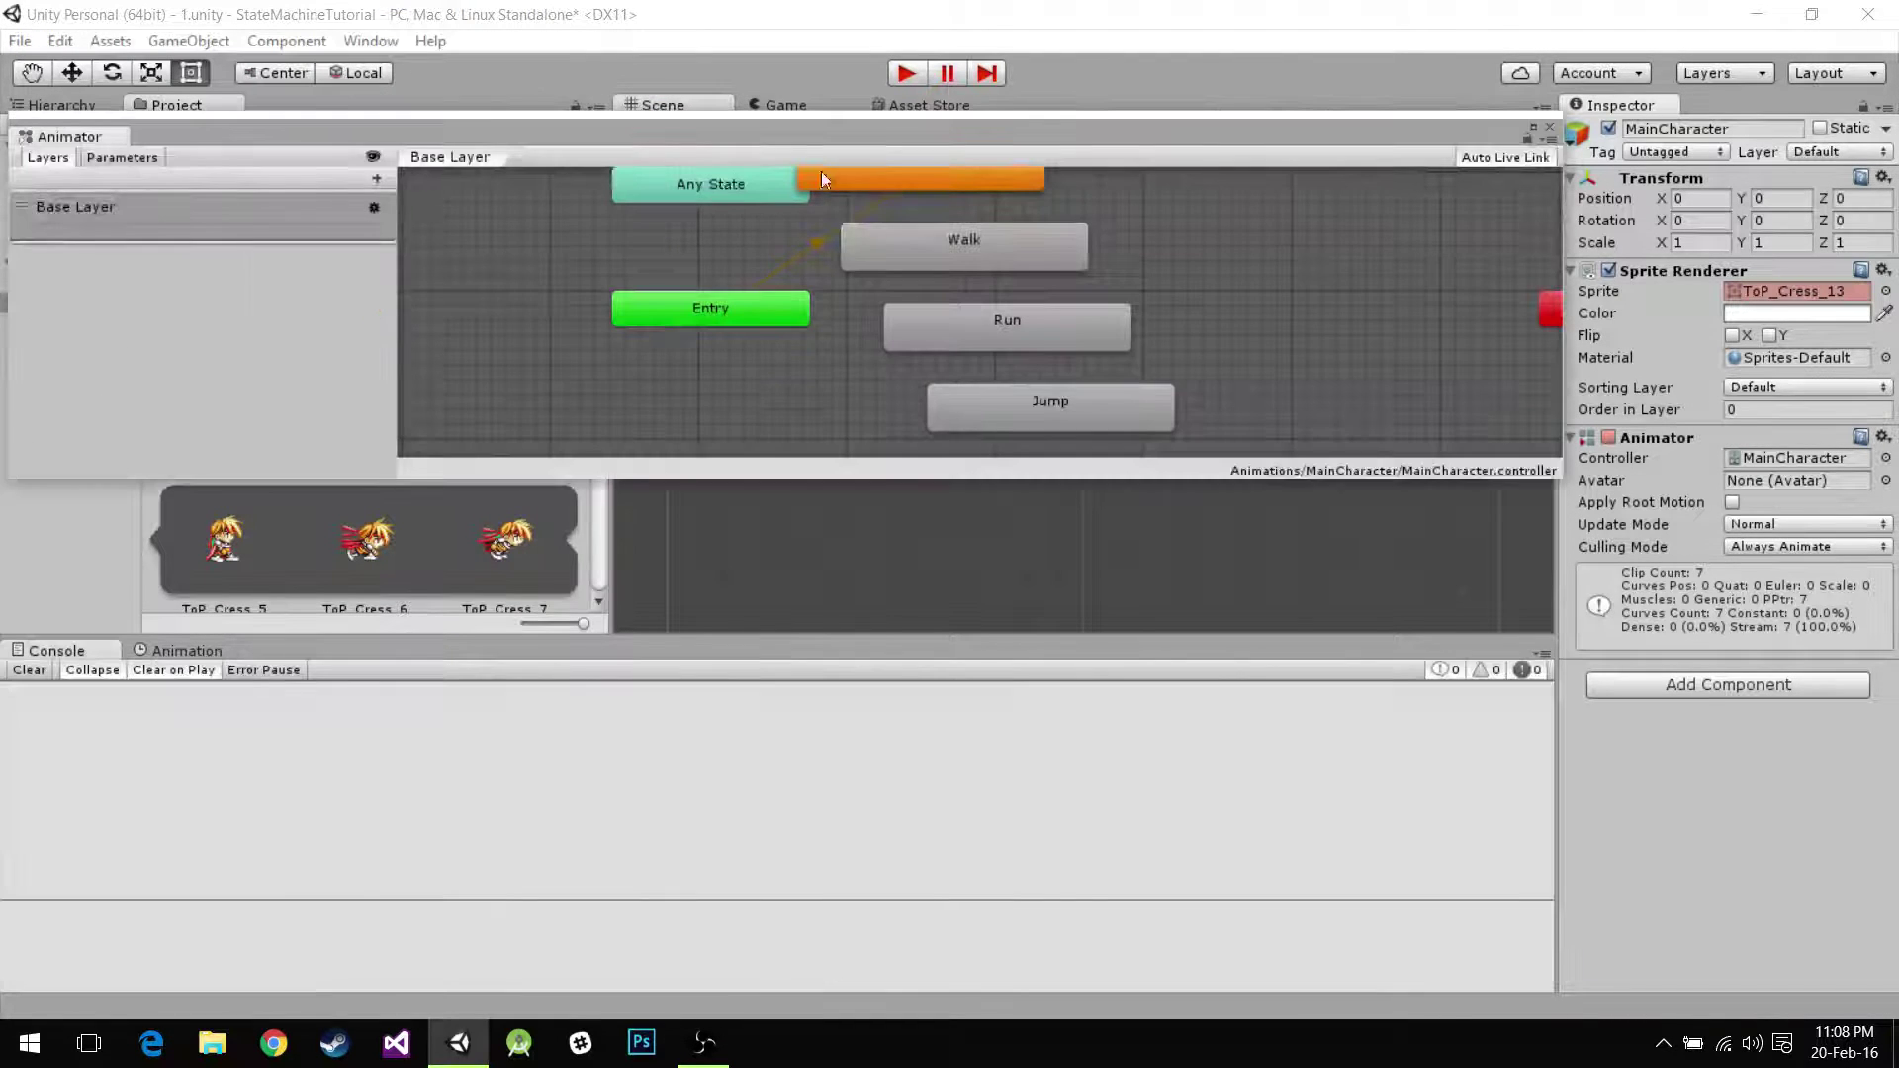
pyautogui.click(1534, 126)
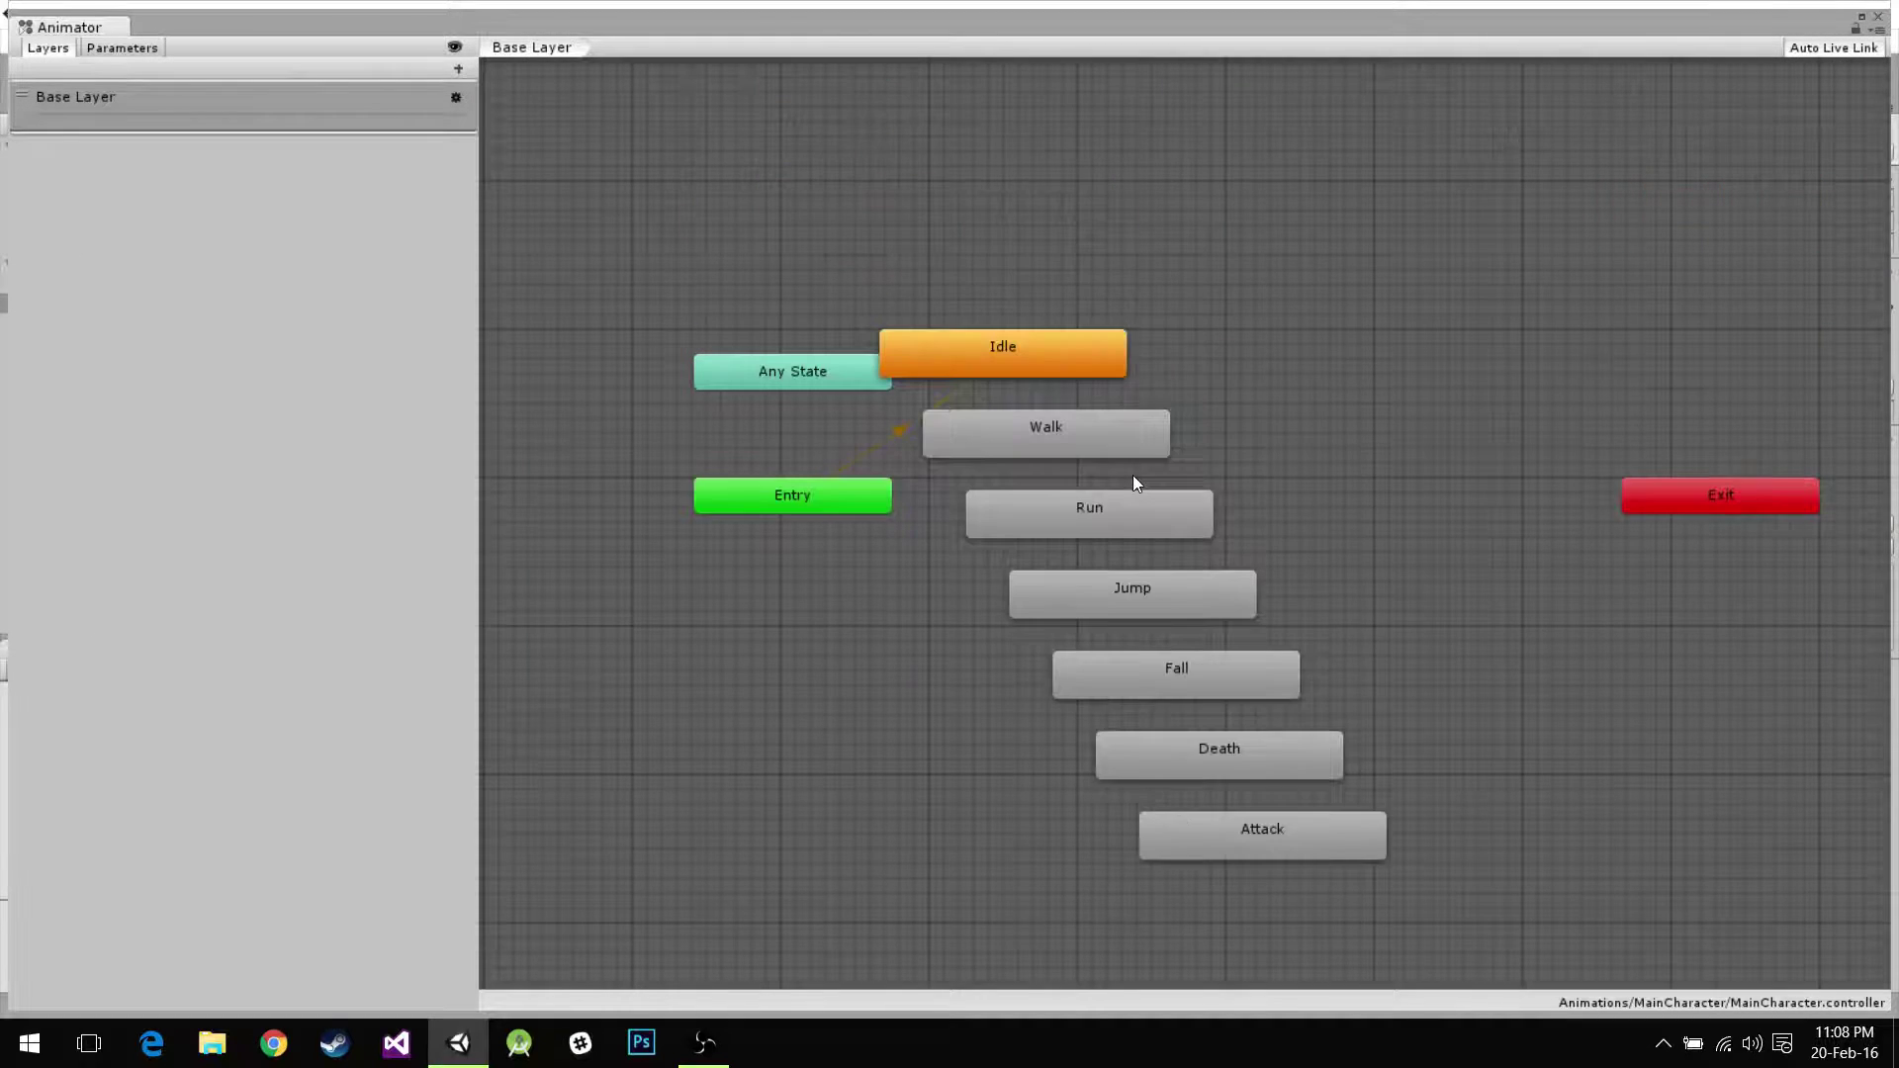
# Move Entry away from Any State, place Idle below Entry, and stack Walk, Run and Jump in a column between Any State and Exit.
pyautogui.moveTo(831, 428); pyautogui.dragTo(666, 543)
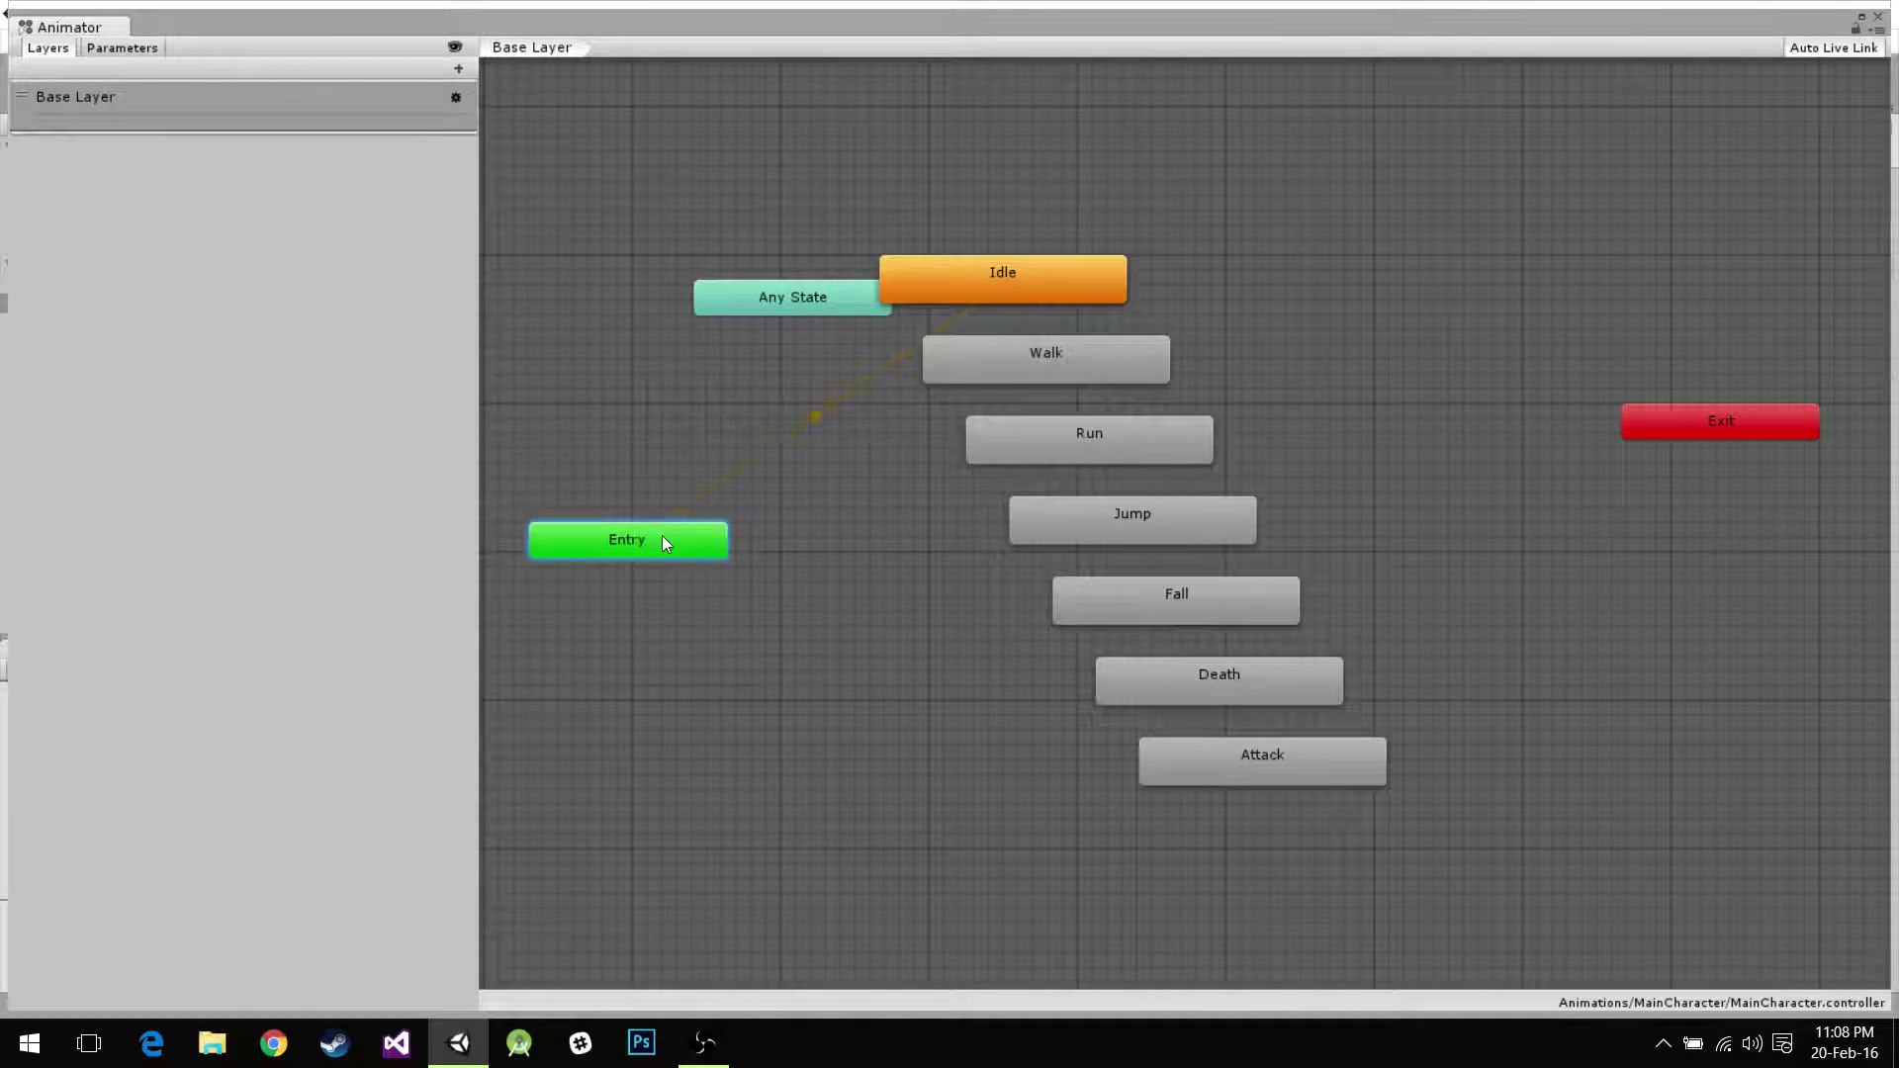
pyautogui.moveTo(986, 297); pyautogui.dragTo(1411, 562)
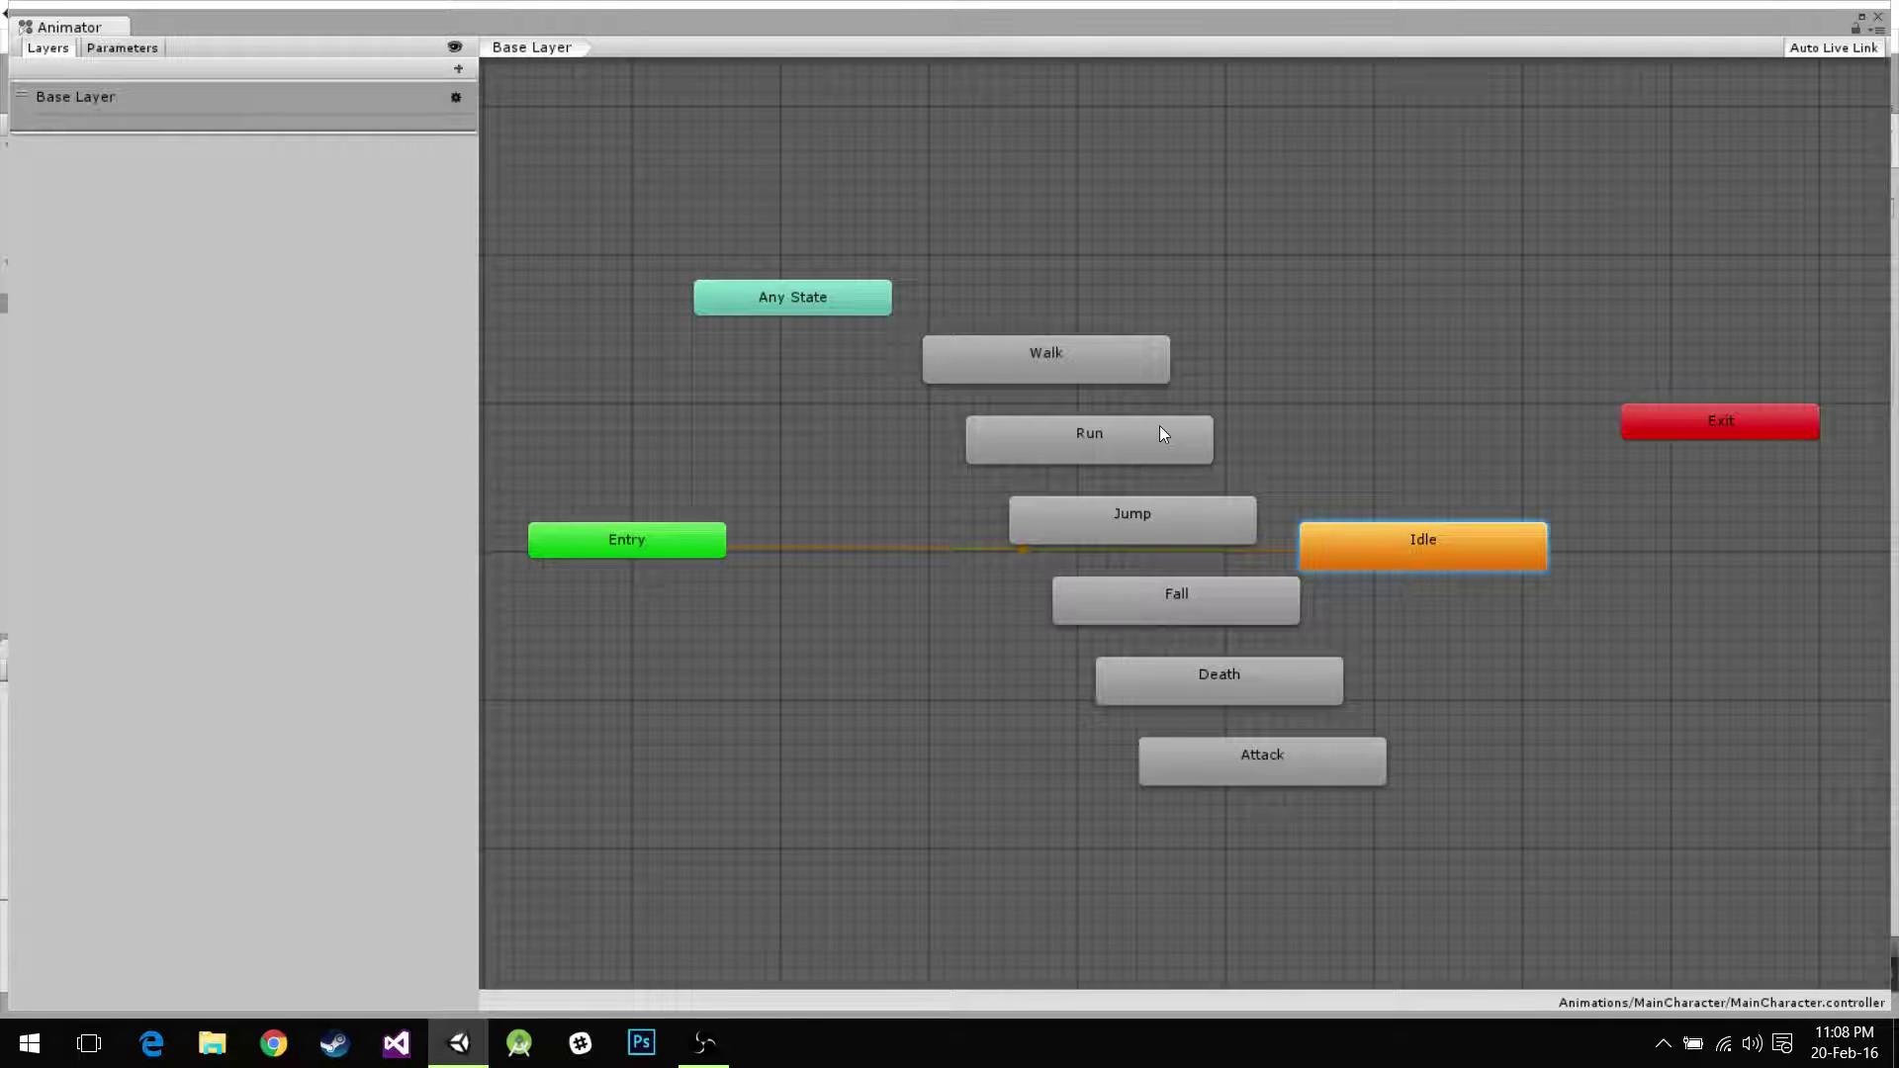
pyautogui.moveTo(1135, 378); pyautogui.dragTo(1143, 272)
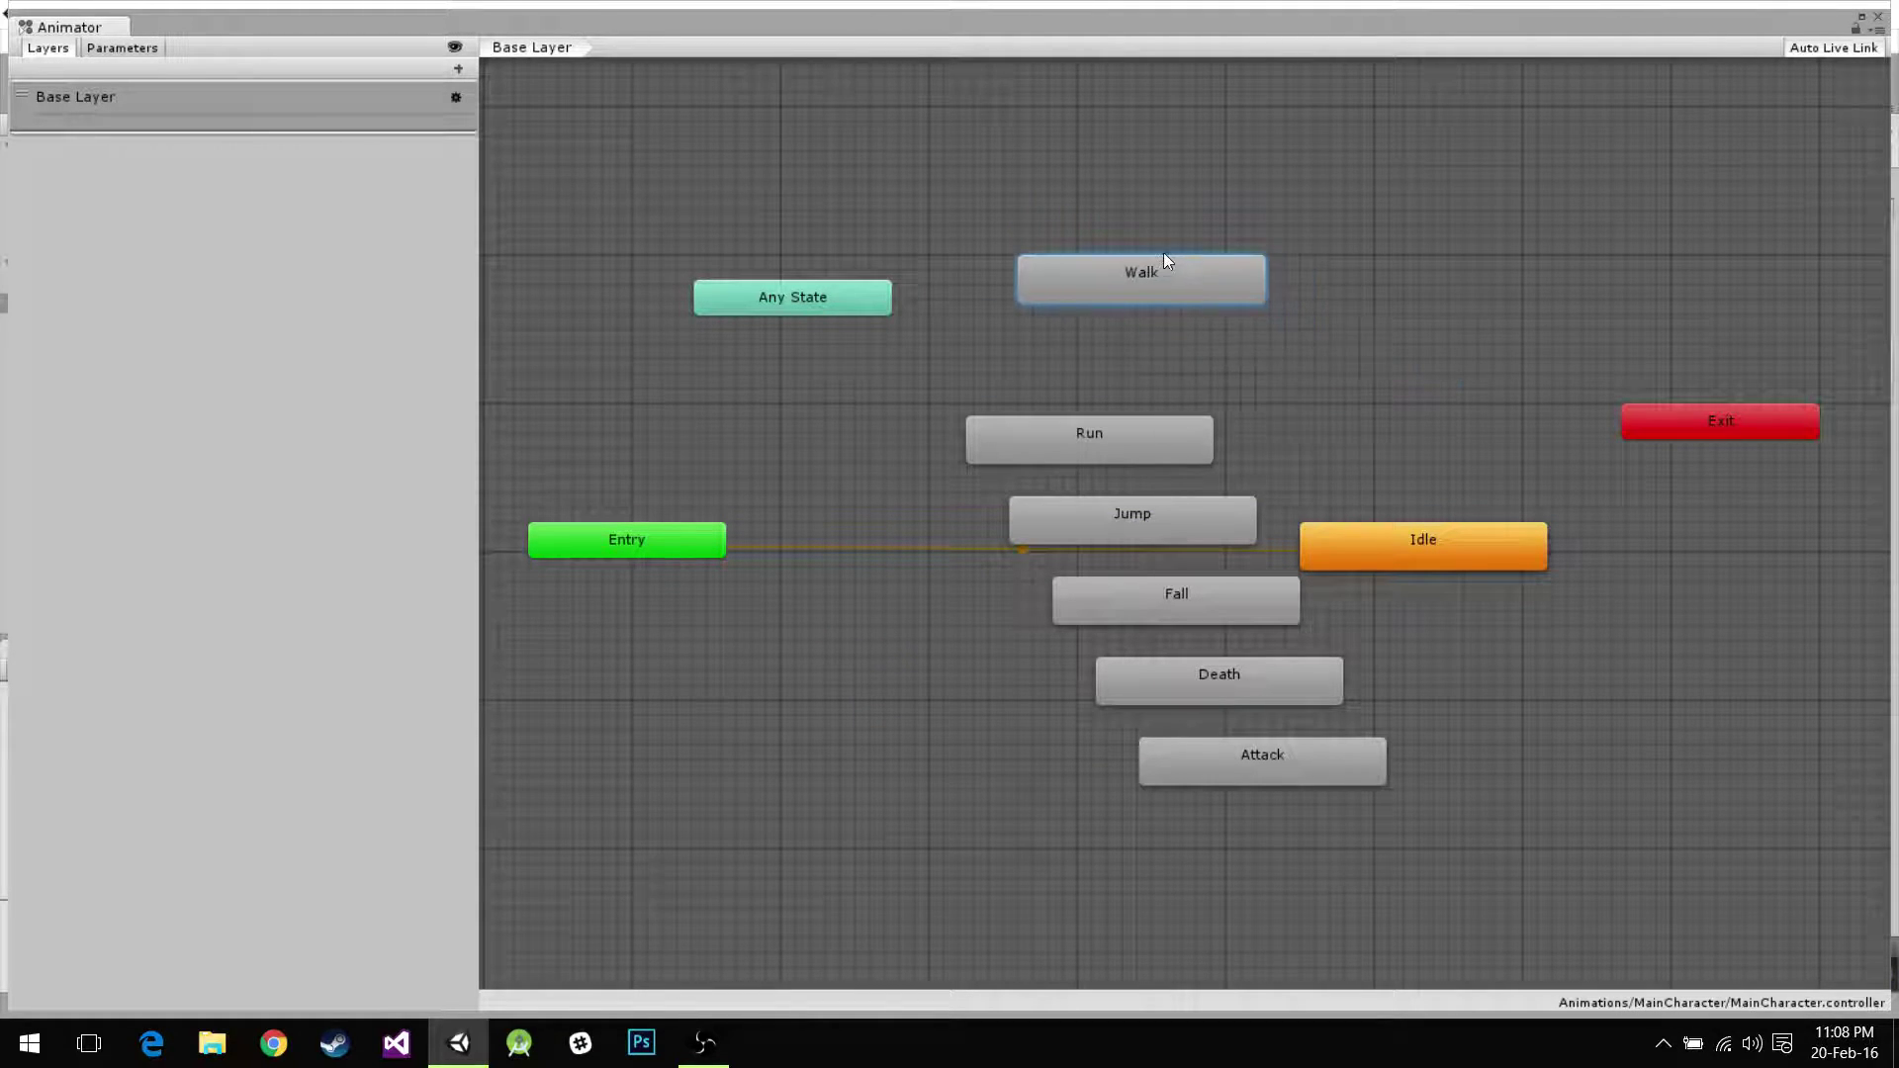
pyautogui.moveTo(1411, 543); pyautogui.dragTo(754, 685)
pyautogui.moveTo(1148, 455); pyautogui.dragTo(1408, 547)
pyautogui.moveTo(1210, 285); pyautogui.dragTo(1418, 329)
pyautogui.moveTo(1423, 520); pyautogui.dragTo(1429, 436)
pyautogui.moveTo(1241, 536); pyautogui.dragTo(1471, 579)
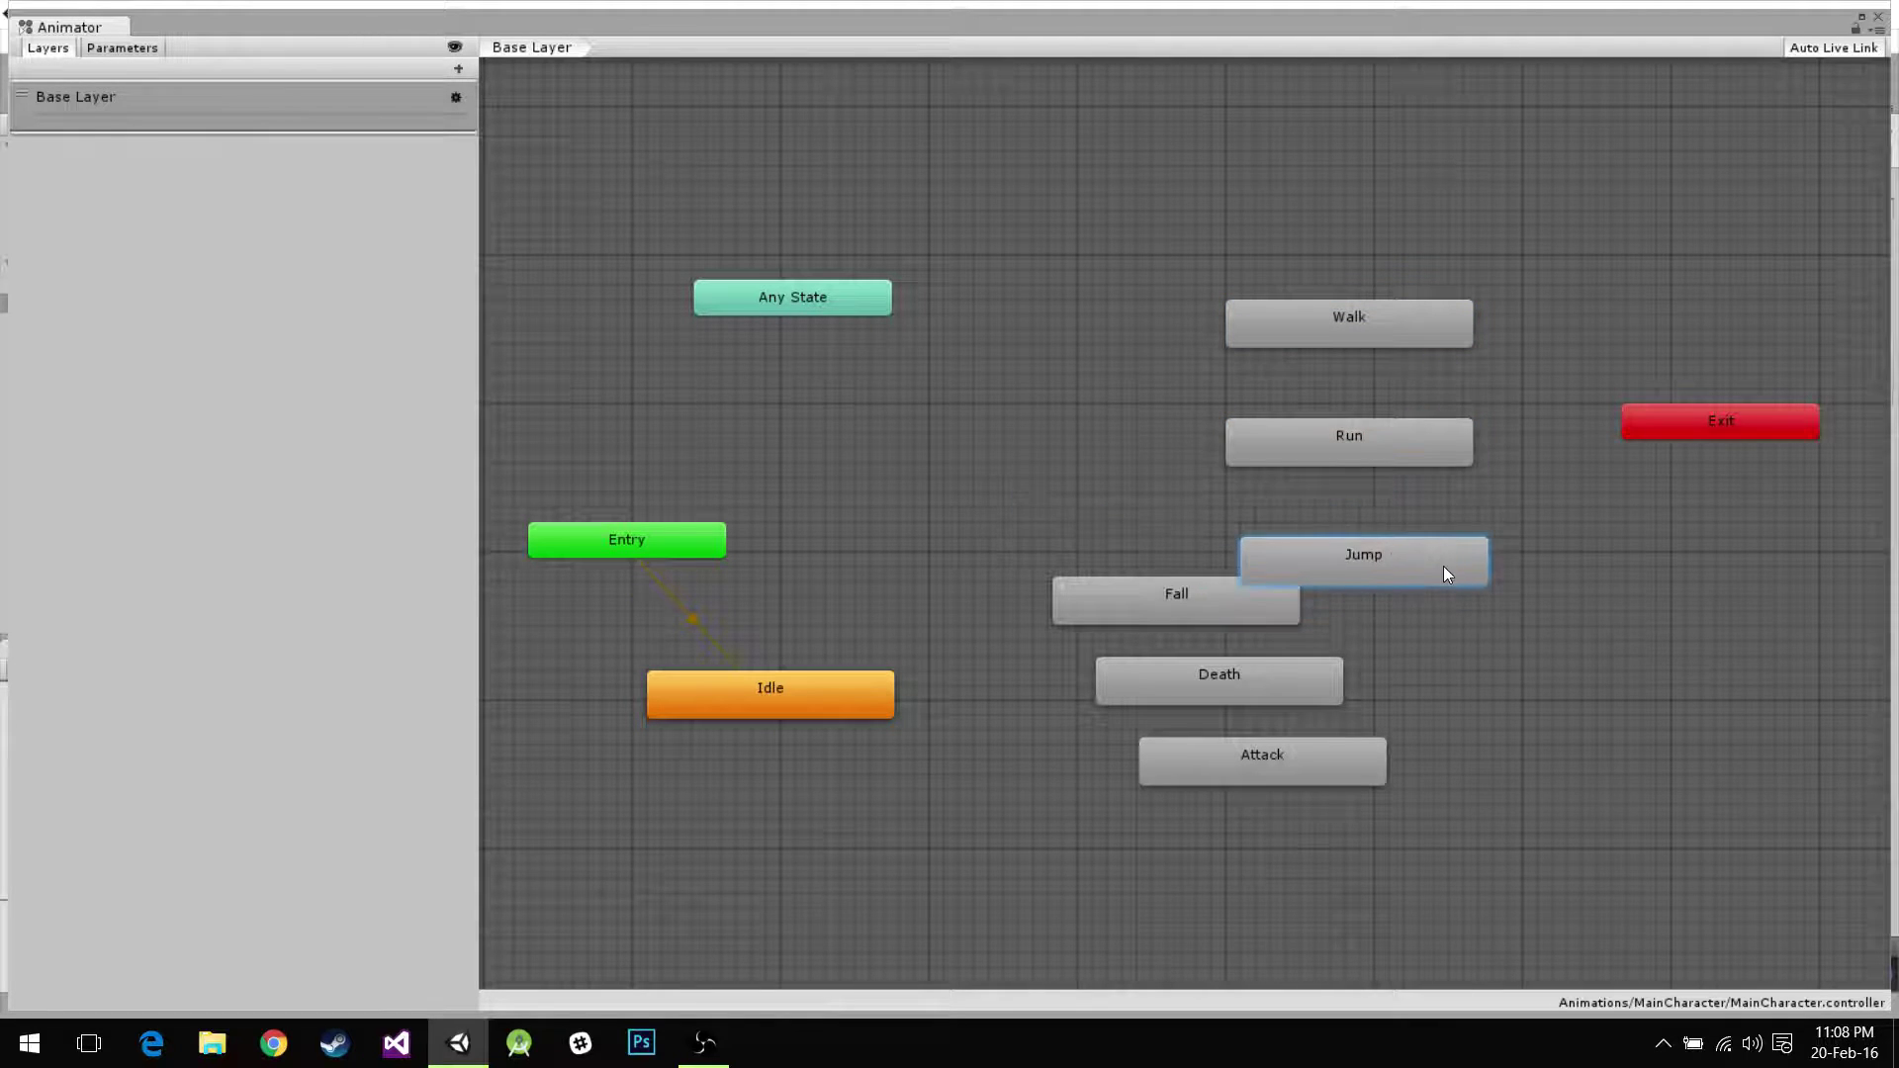
# Place the Fall and Attack states below Jump and Death above Any State, and shift Idle slightly away from Entry.
pyautogui.moveTo(1267, 617); pyautogui.dragTo(1484, 683)
pyautogui.moveTo(1227, 696); pyautogui.dragTo(807, 174)
pyautogui.moveTo(1191, 762); pyautogui.dragTo(1331, 829)
pyautogui.moveTo(839, 689); pyautogui.dragTo(928, 705)
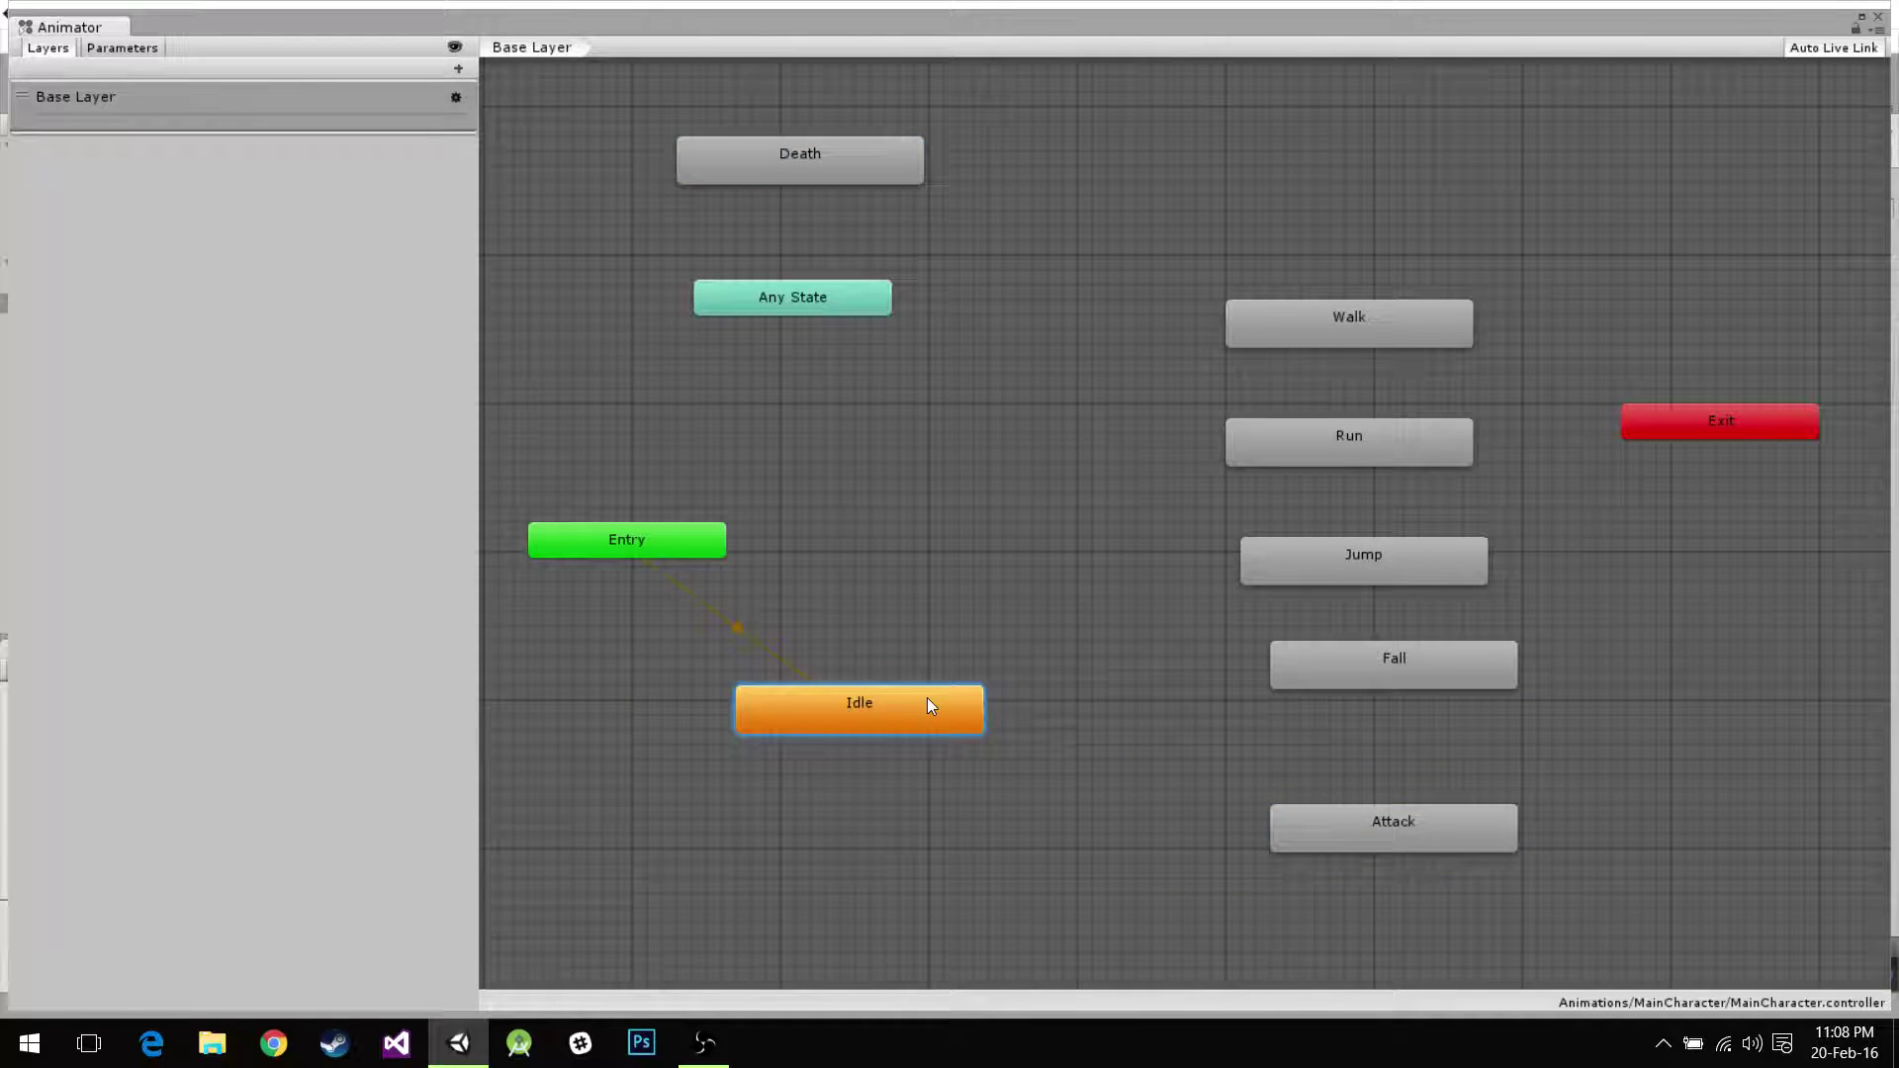
# Make a transition from Any State to Death.
pyautogui.moveTo(780, 310); pyautogui.dragTo(779, 316)
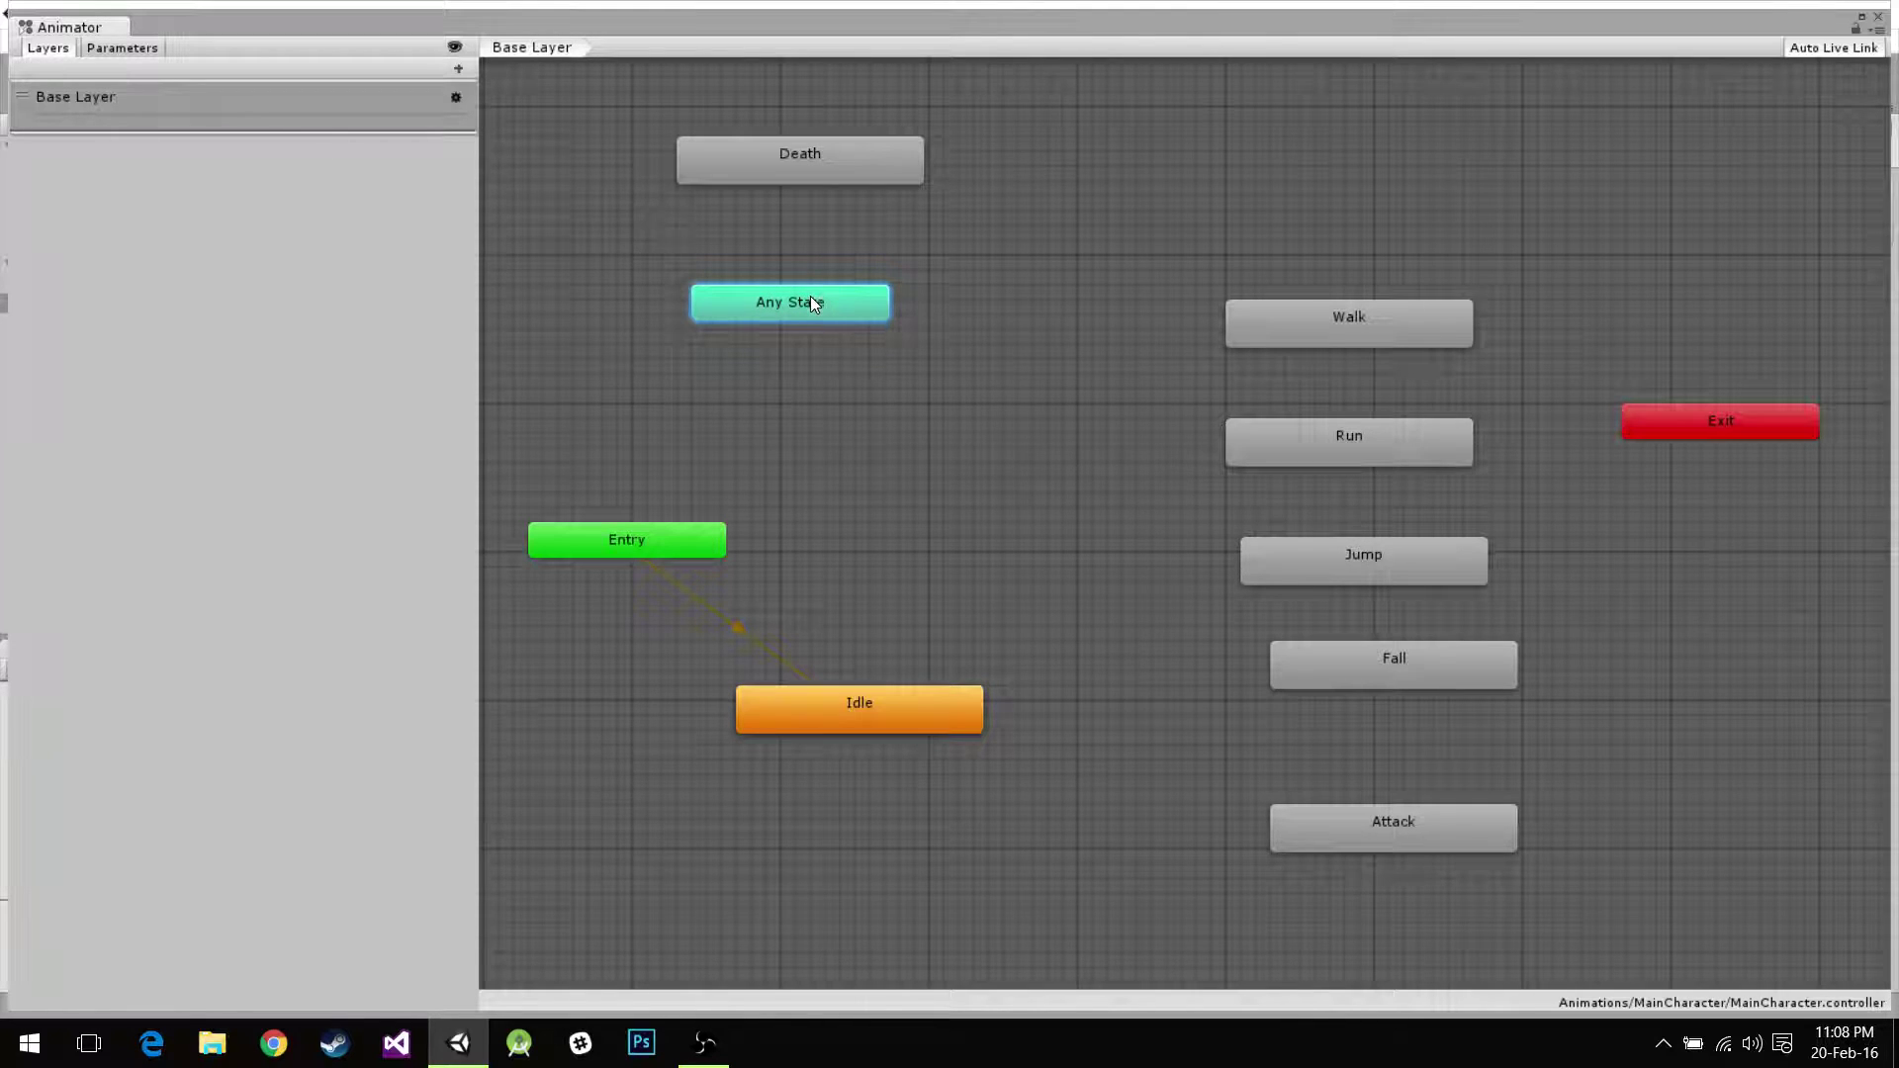
pyautogui.rightClick(810, 302)
pyautogui.click(869, 307)
pyautogui.click(813, 170)
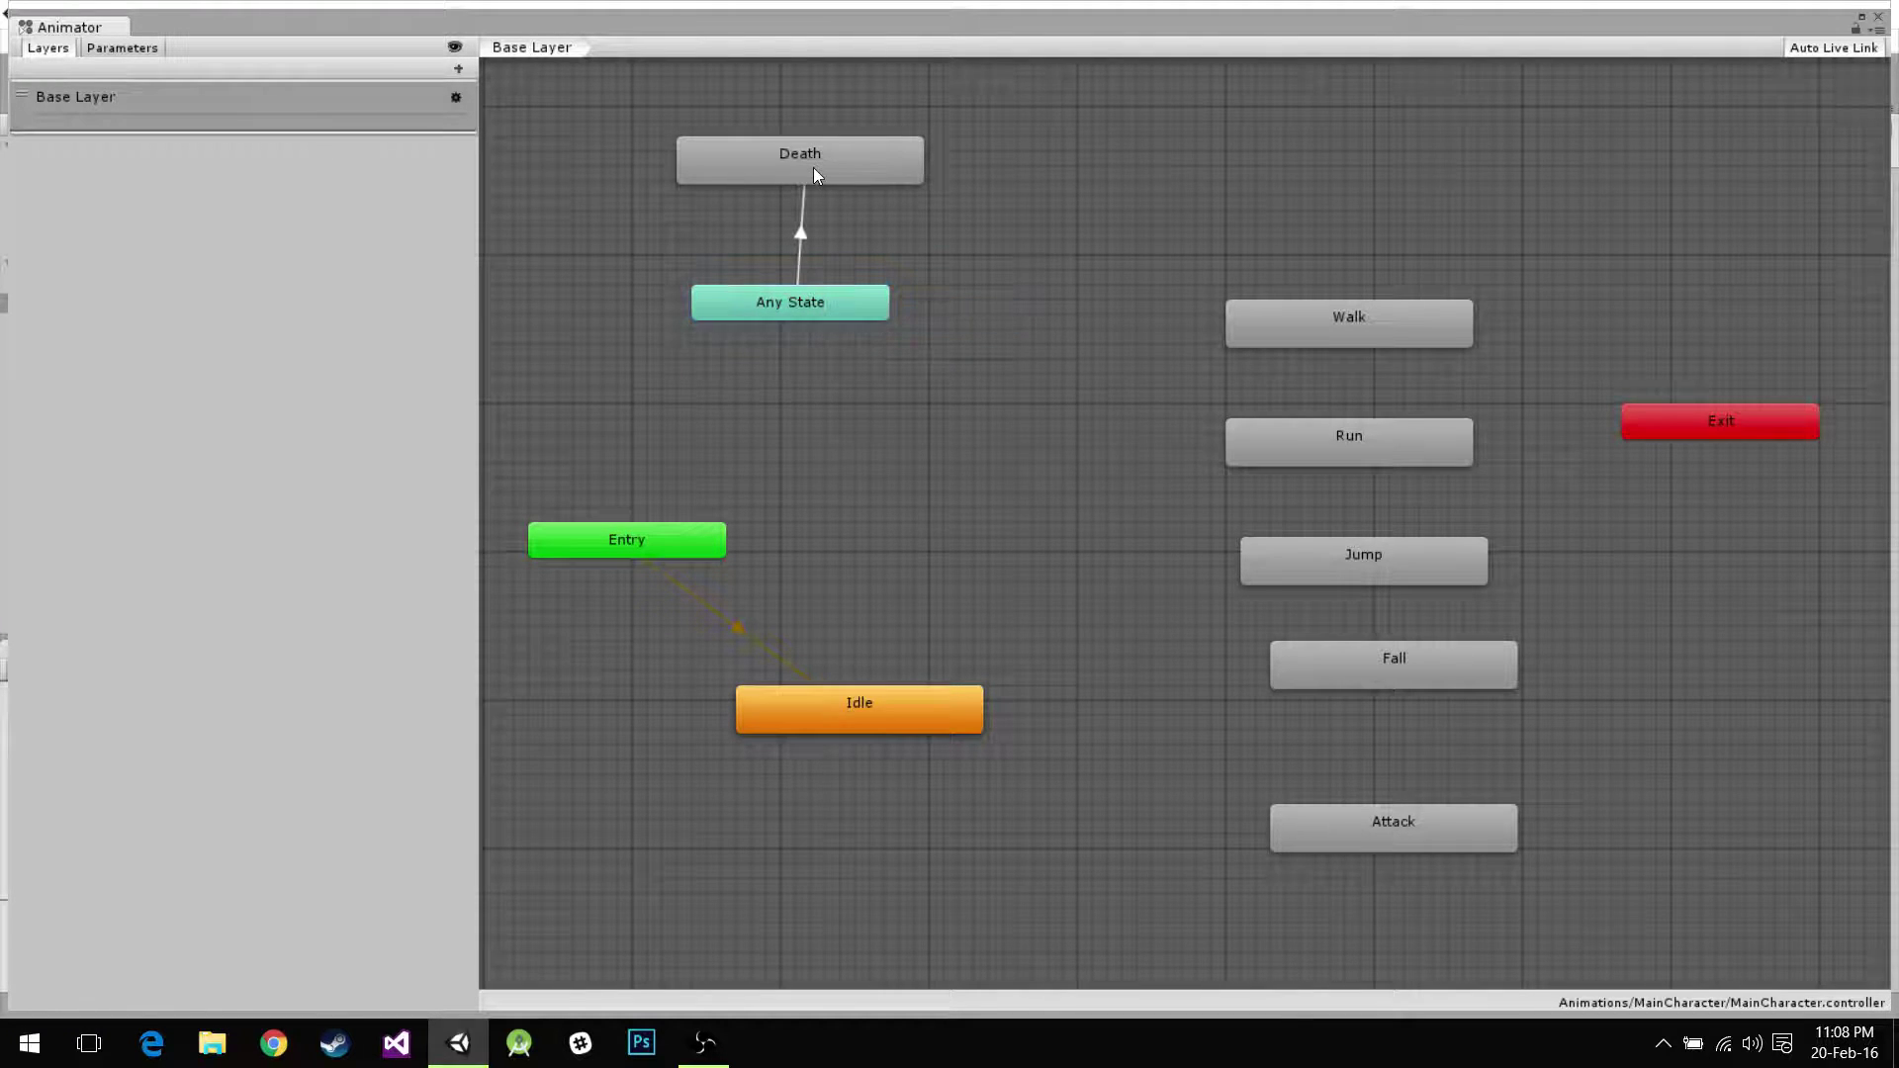
# Make transitions from Idle to Walk and from Idle to Run, moving Walk closer to Any State.
pyautogui.rightClick(896, 714)
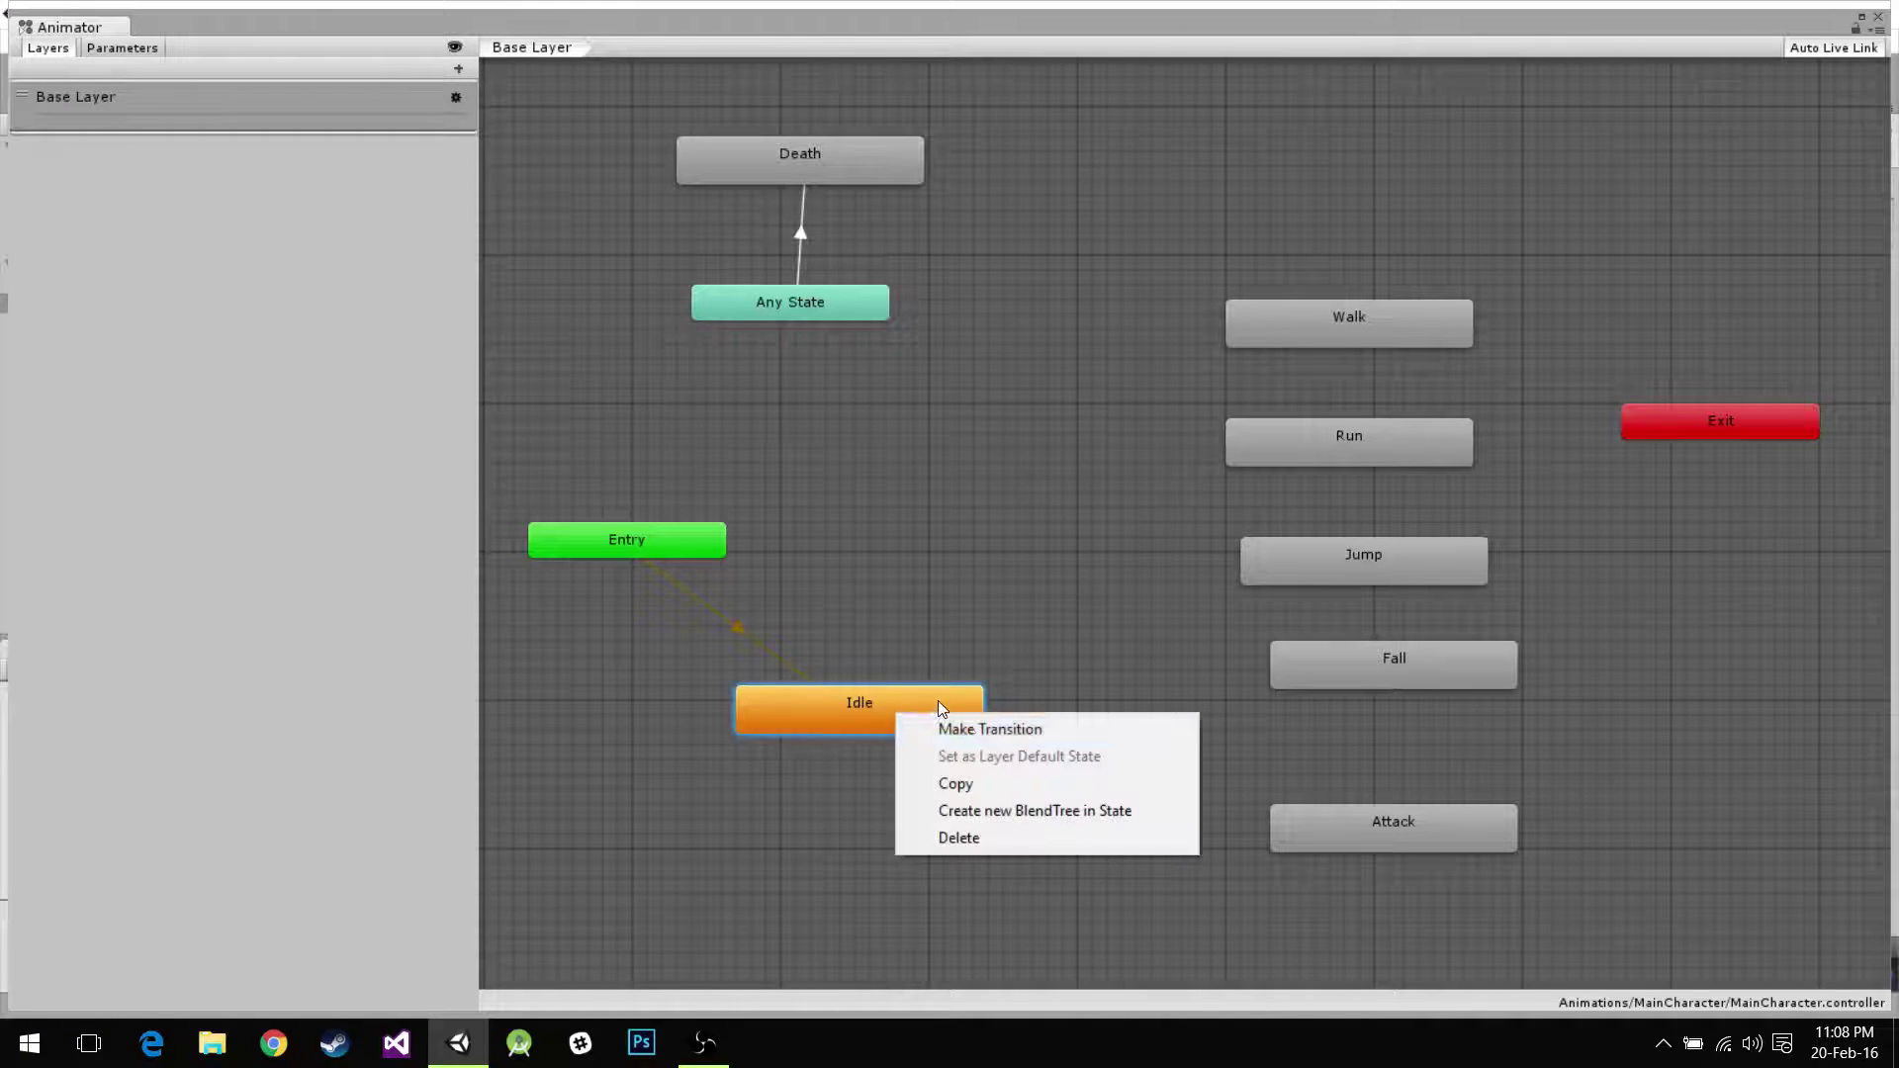
pyautogui.click(952, 729)
pyautogui.click(1267, 312)
pyautogui.moveTo(1360, 324); pyautogui.dragTo(1121, 302)
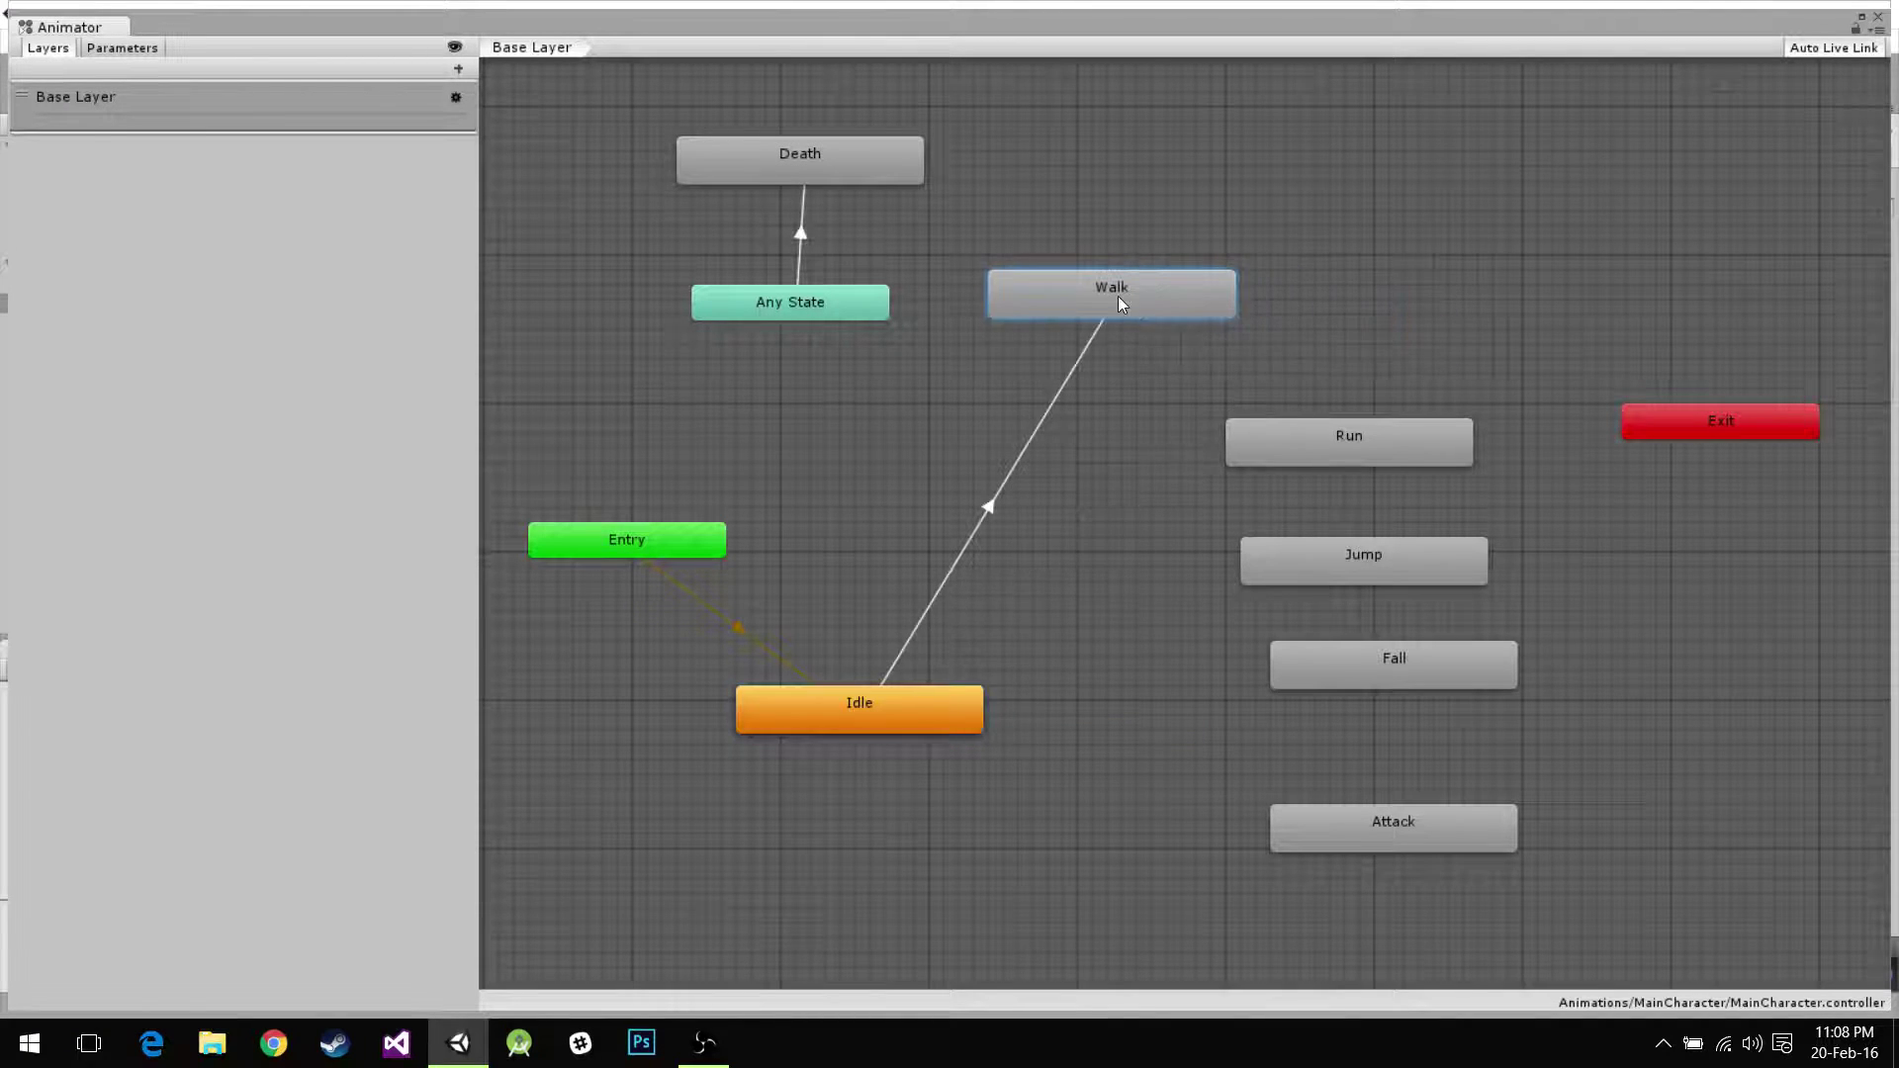
pyautogui.rightClick(905, 715)
pyautogui.click(954, 729)
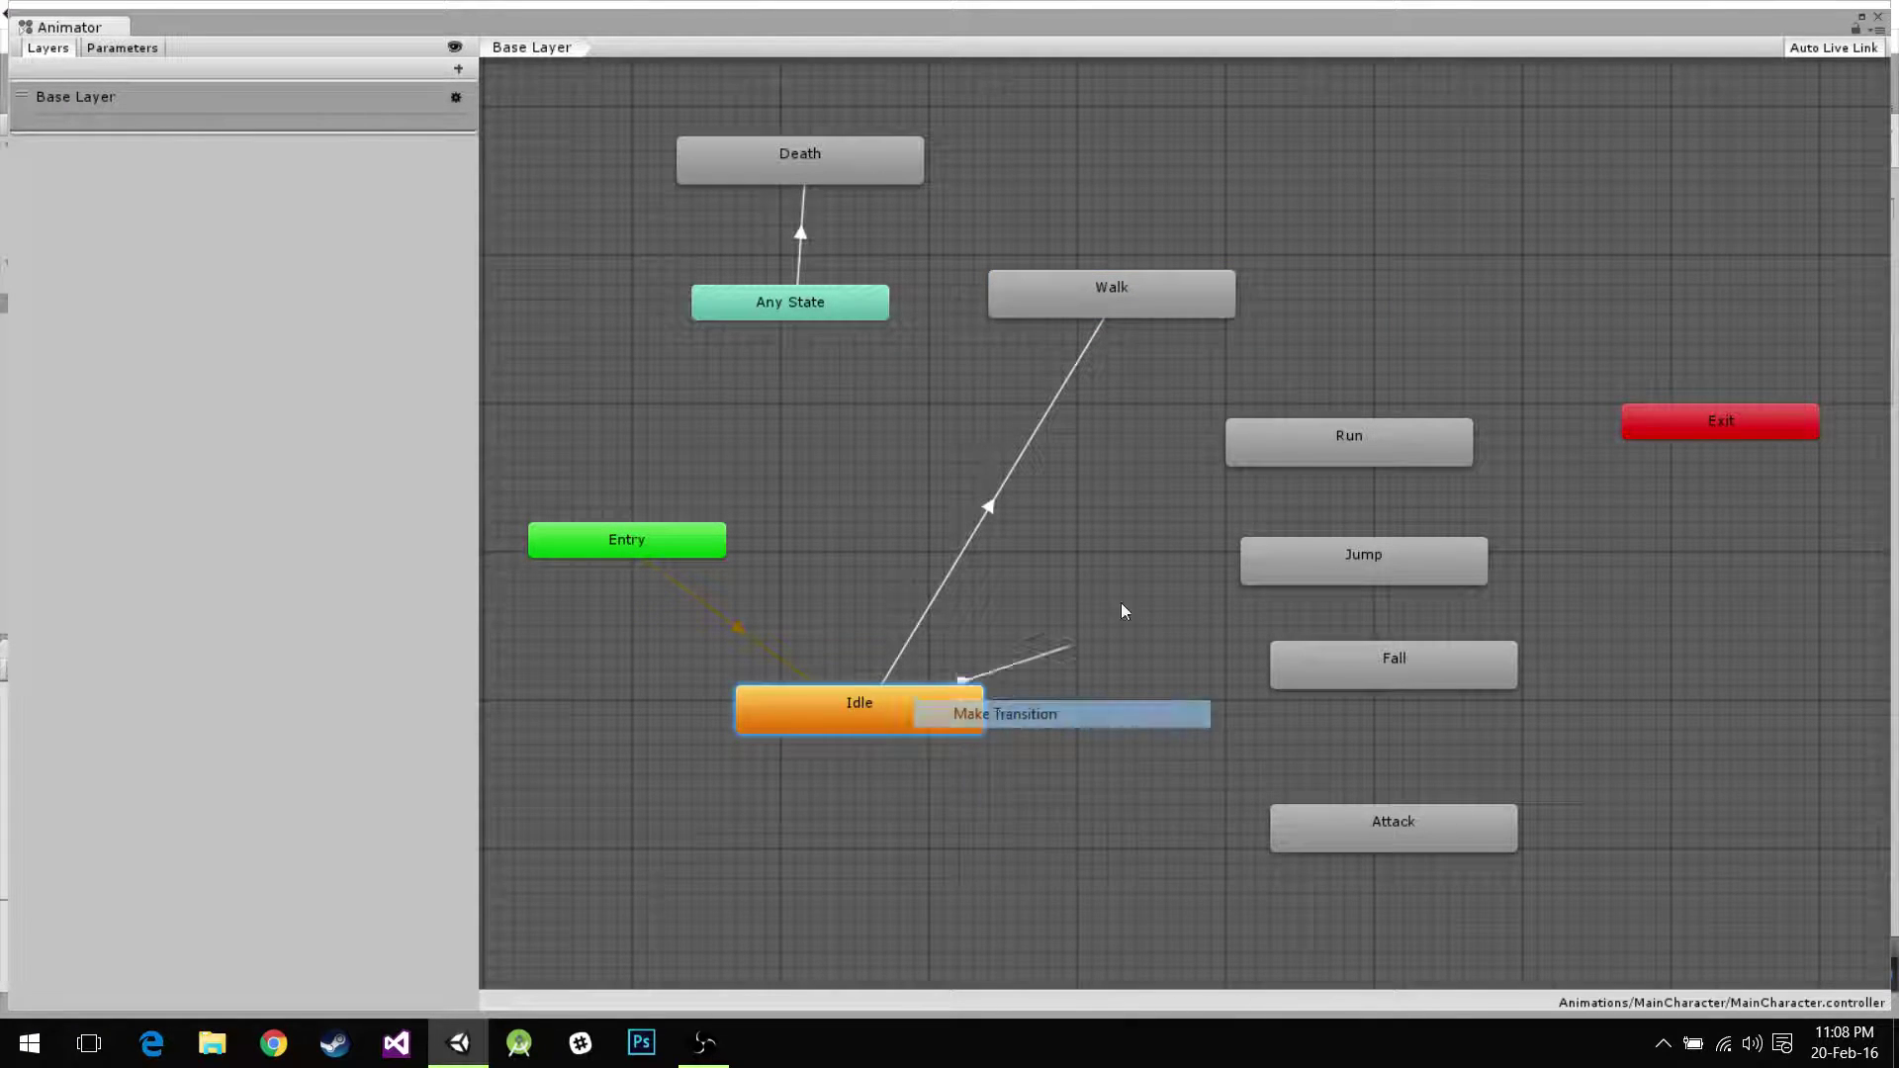
pyautogui.click(1352, 455)
# Make transitions from Idle to Jump, Fall and Attack, and move Attack closer beneath Idle.
pyautogui.rightClick(948, 710)
pyautogui.click(994, 720)
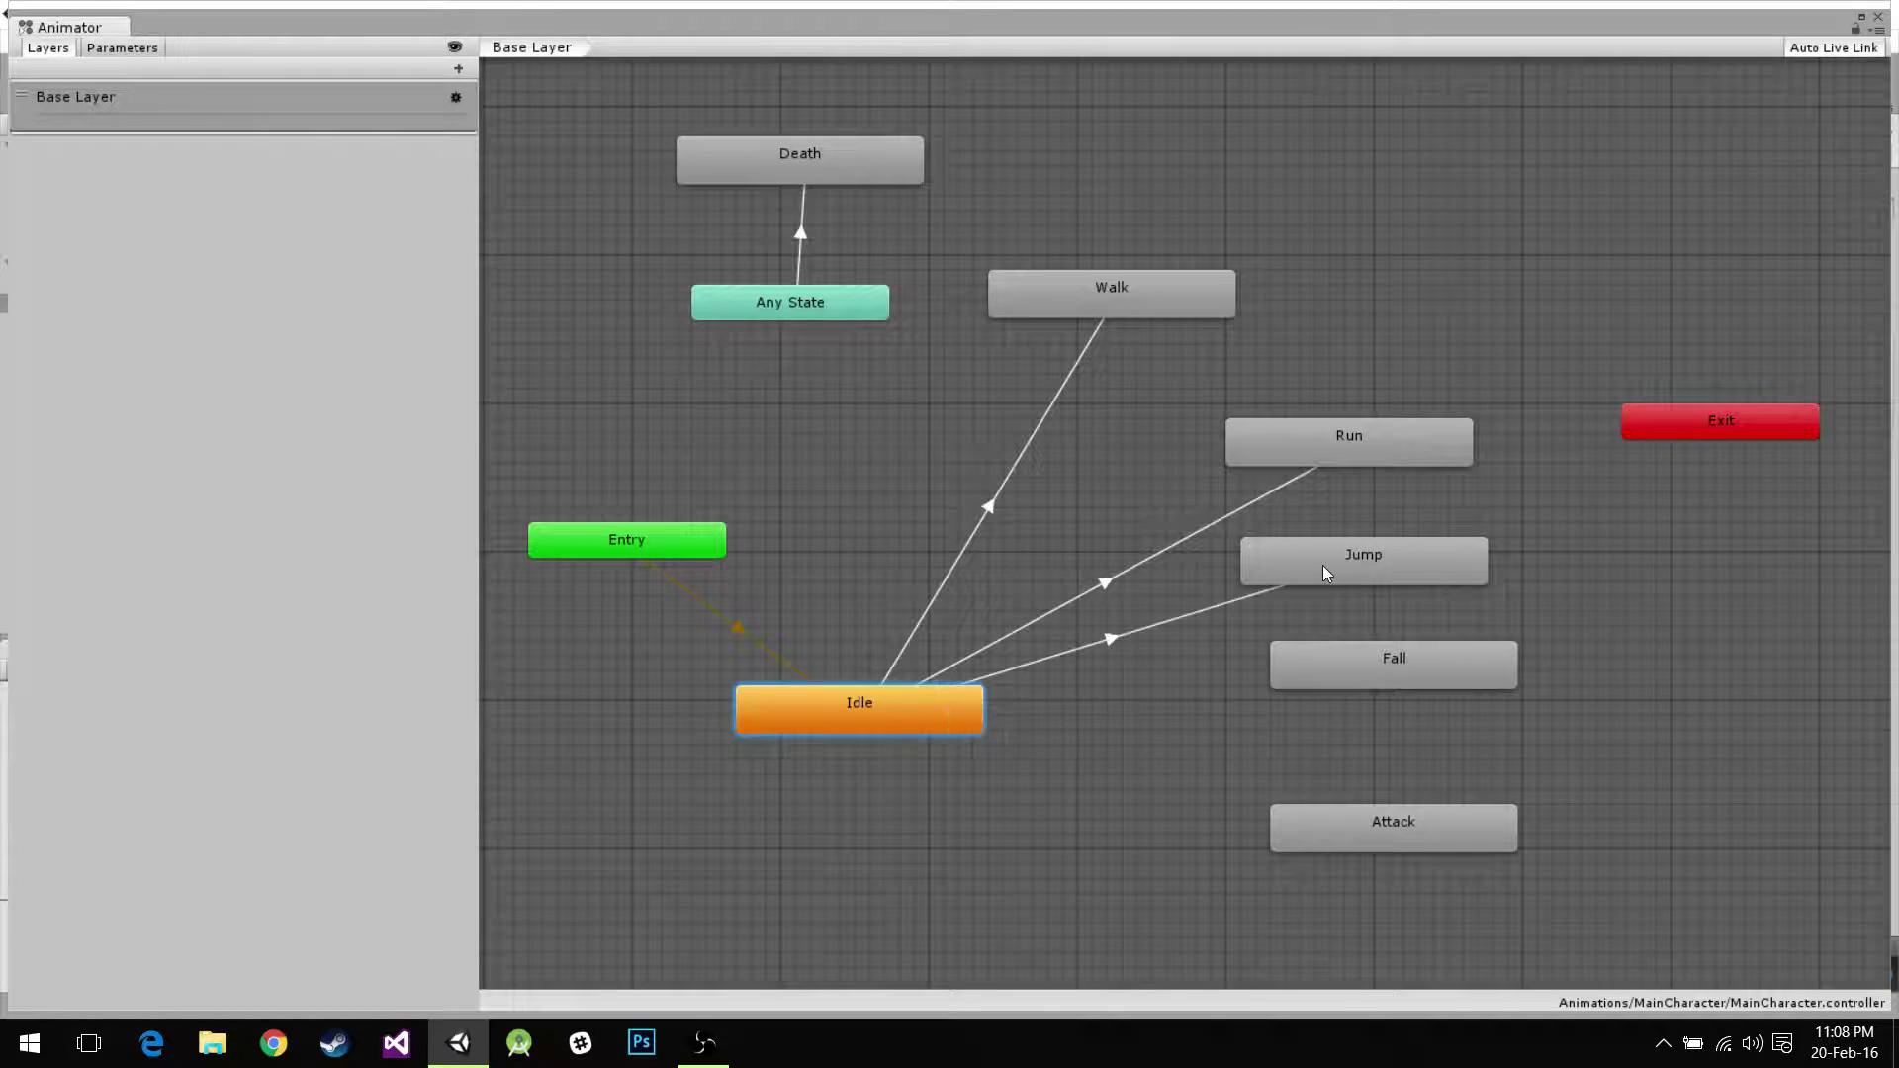
pyautogui.click(1311, 588)
pyautogui.rightClick(966, 724)
pyautogui.click(1023, 740)
pyautogui.click(1361, 680)
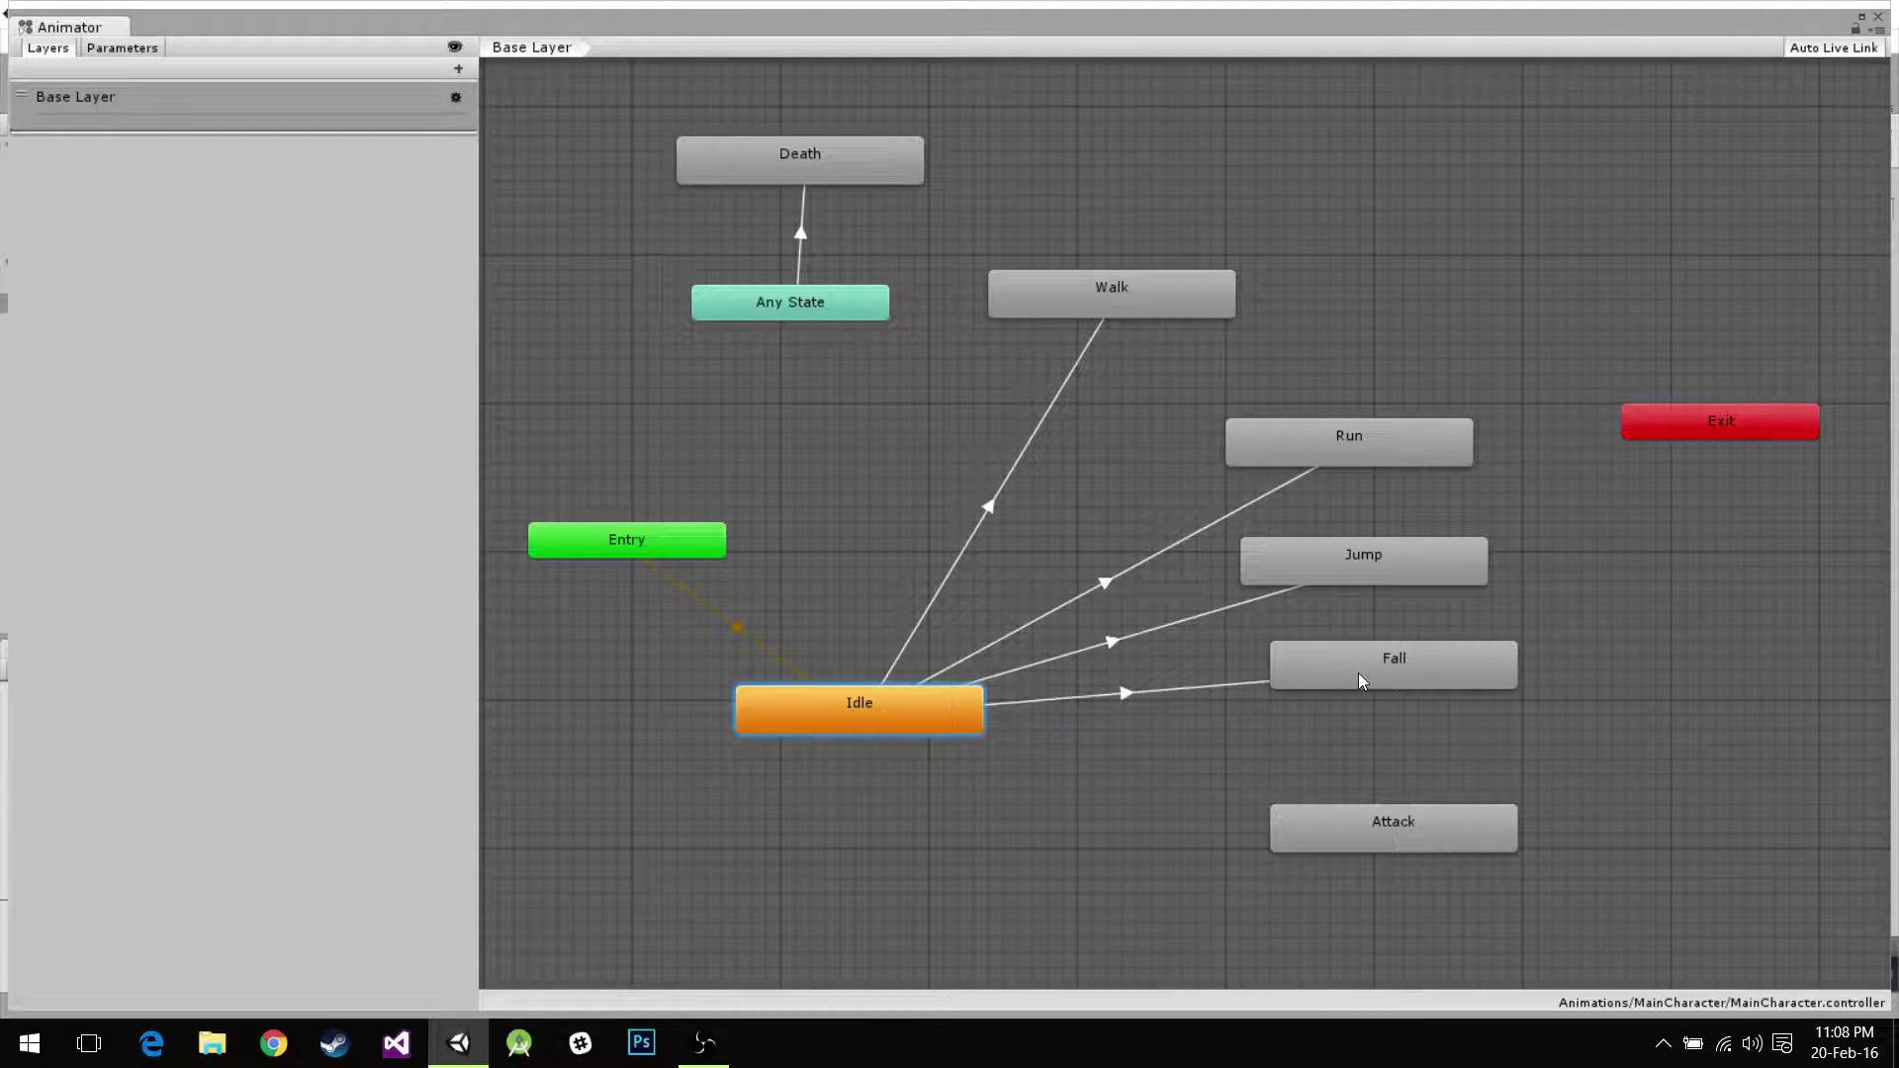
pyautogui.rightClick(957, 735)
pyautogui.click(1000, 742)
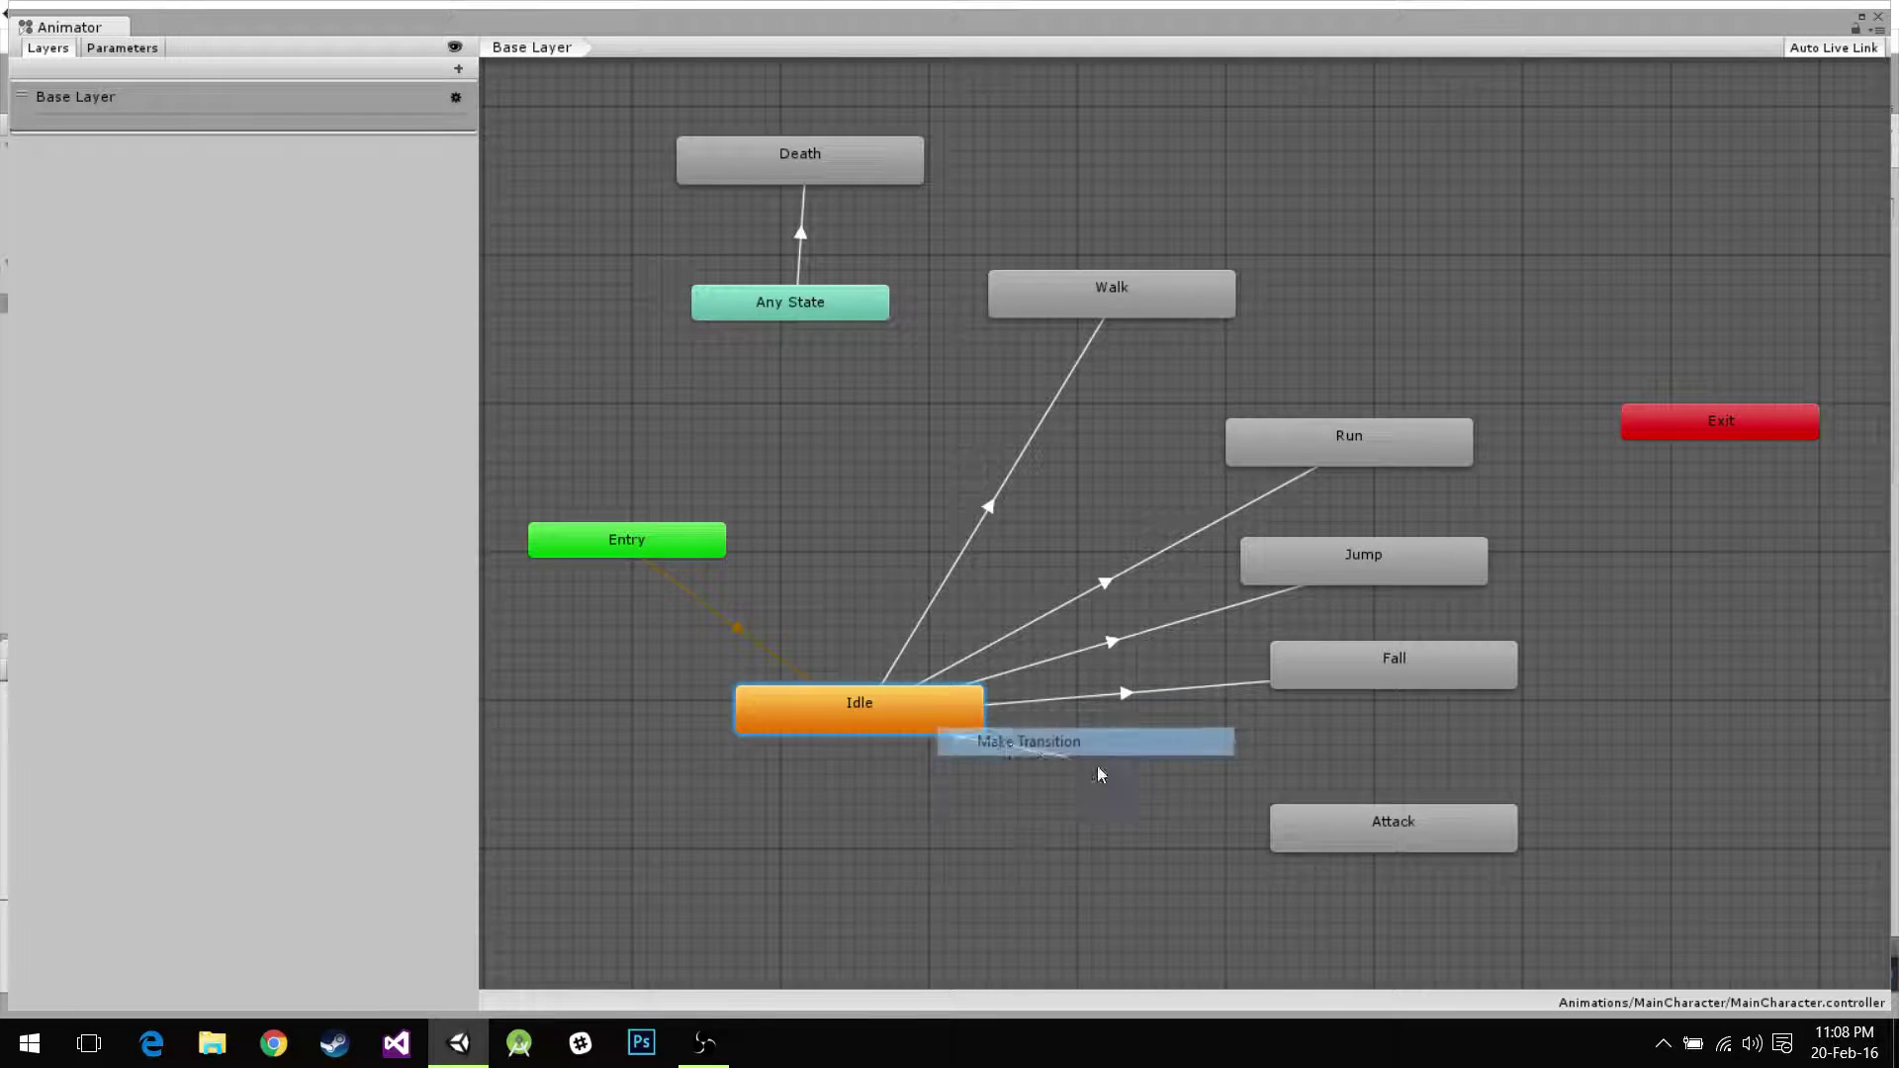
pyautogui.click(1389, 835)
pyautogui.moveTo(1389, 835); pyautogui.dragTo(1211, 880)
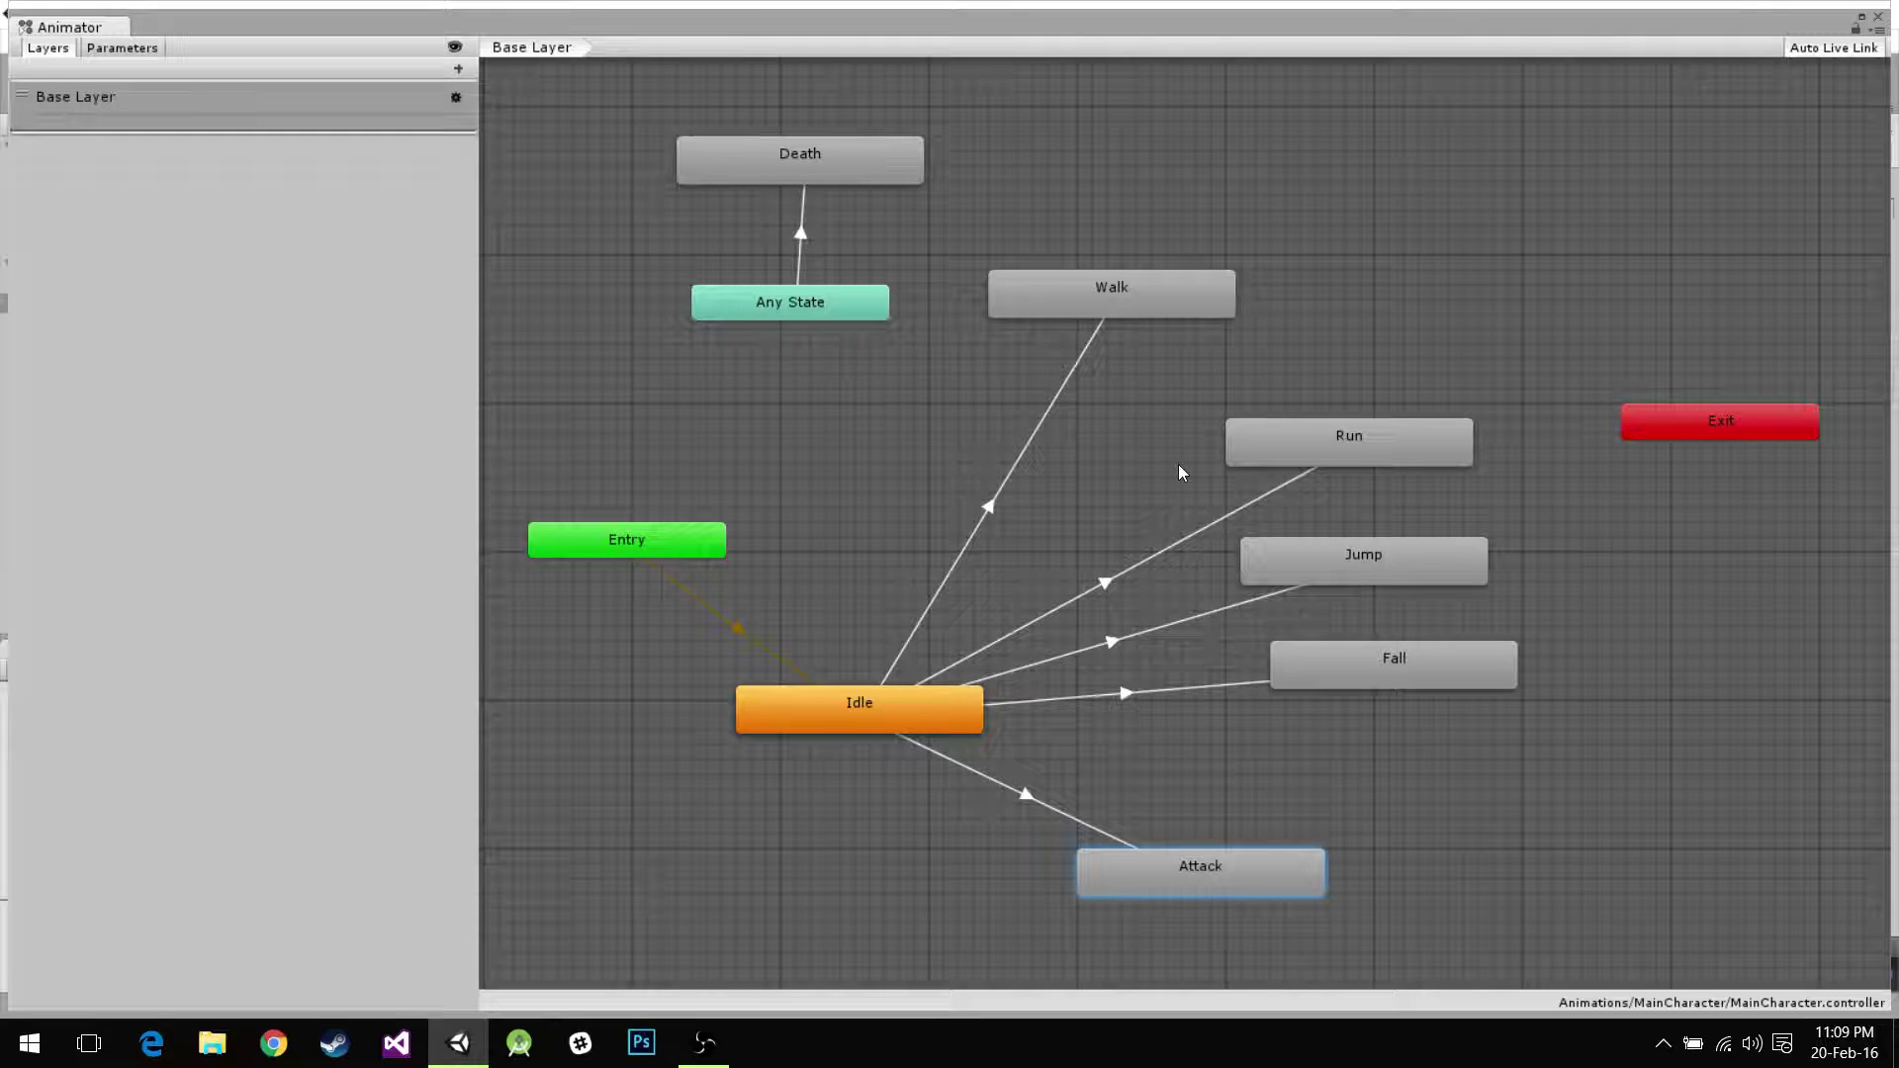
# Make return transitions from Walk and from Run to Idle.
pyautogui.rightClick(1057, 291)
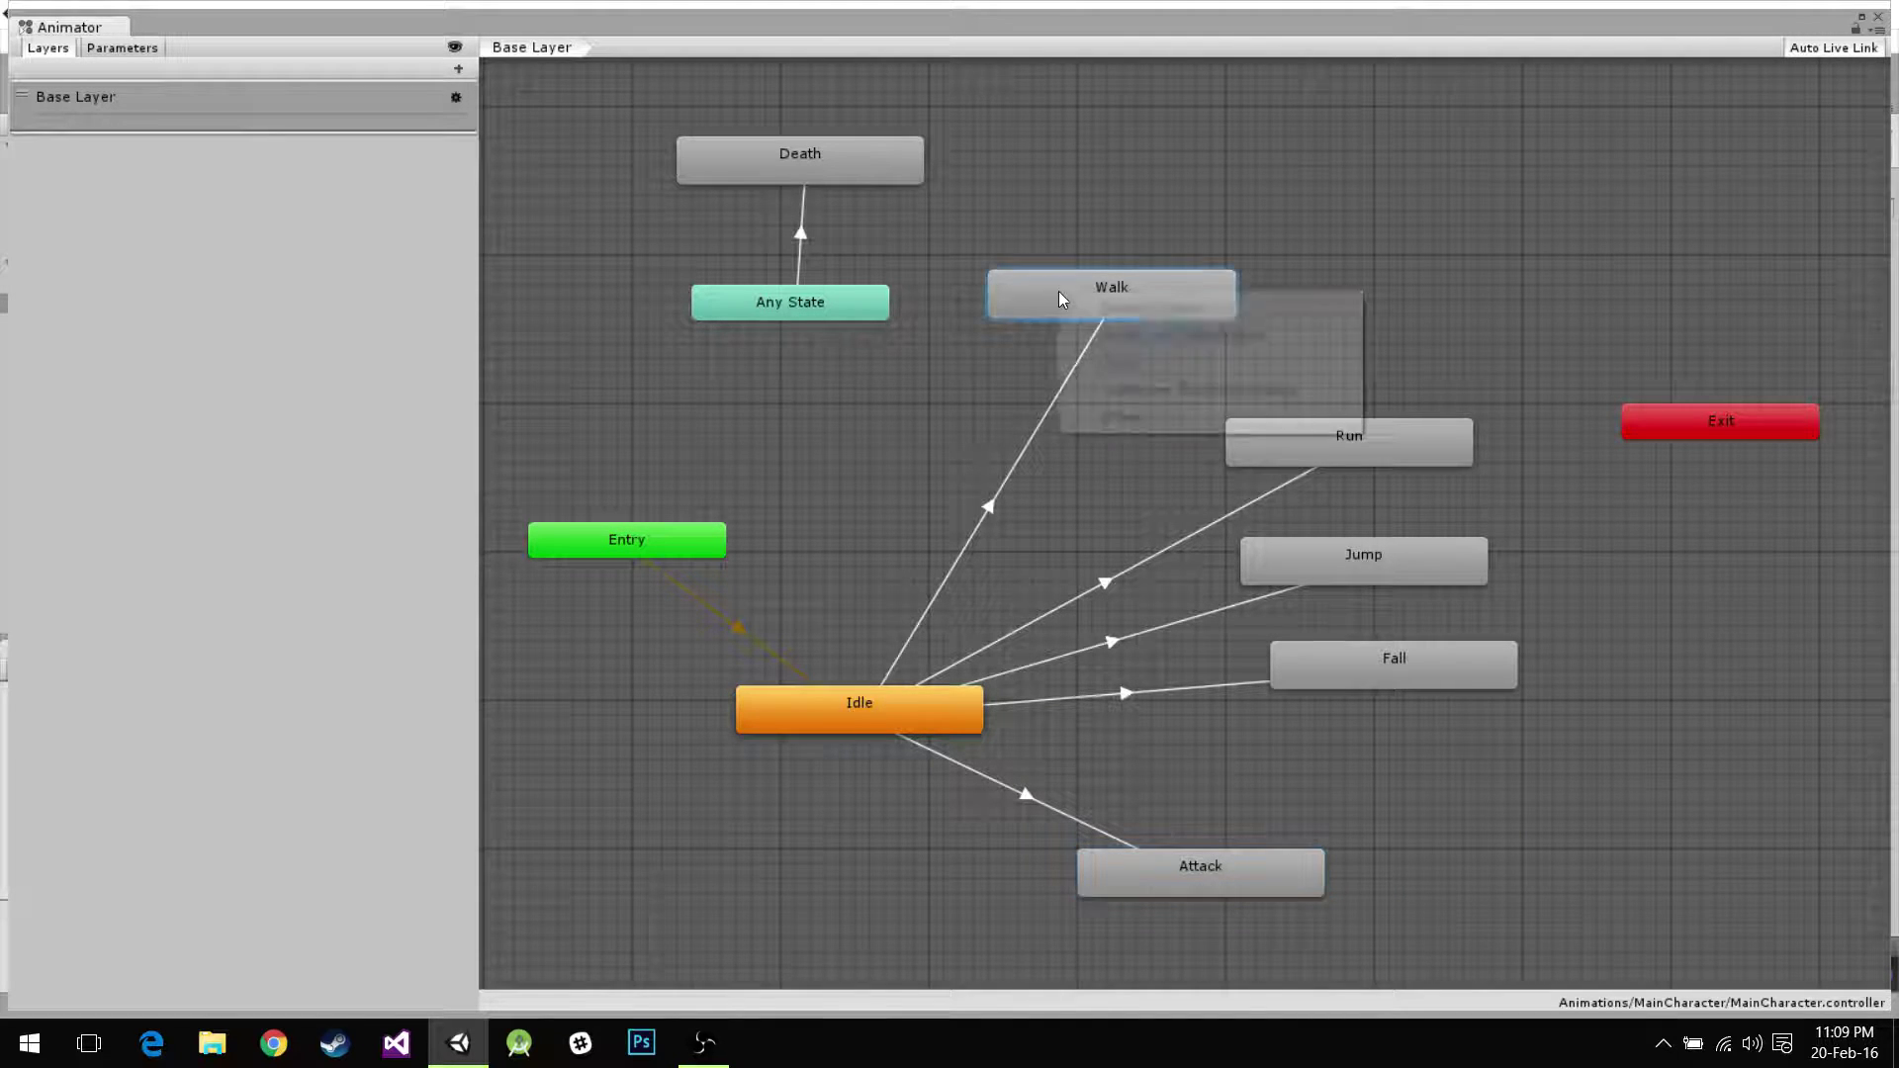
pyautogui.click(1083, 306)
pyautogui.click(840, 696)
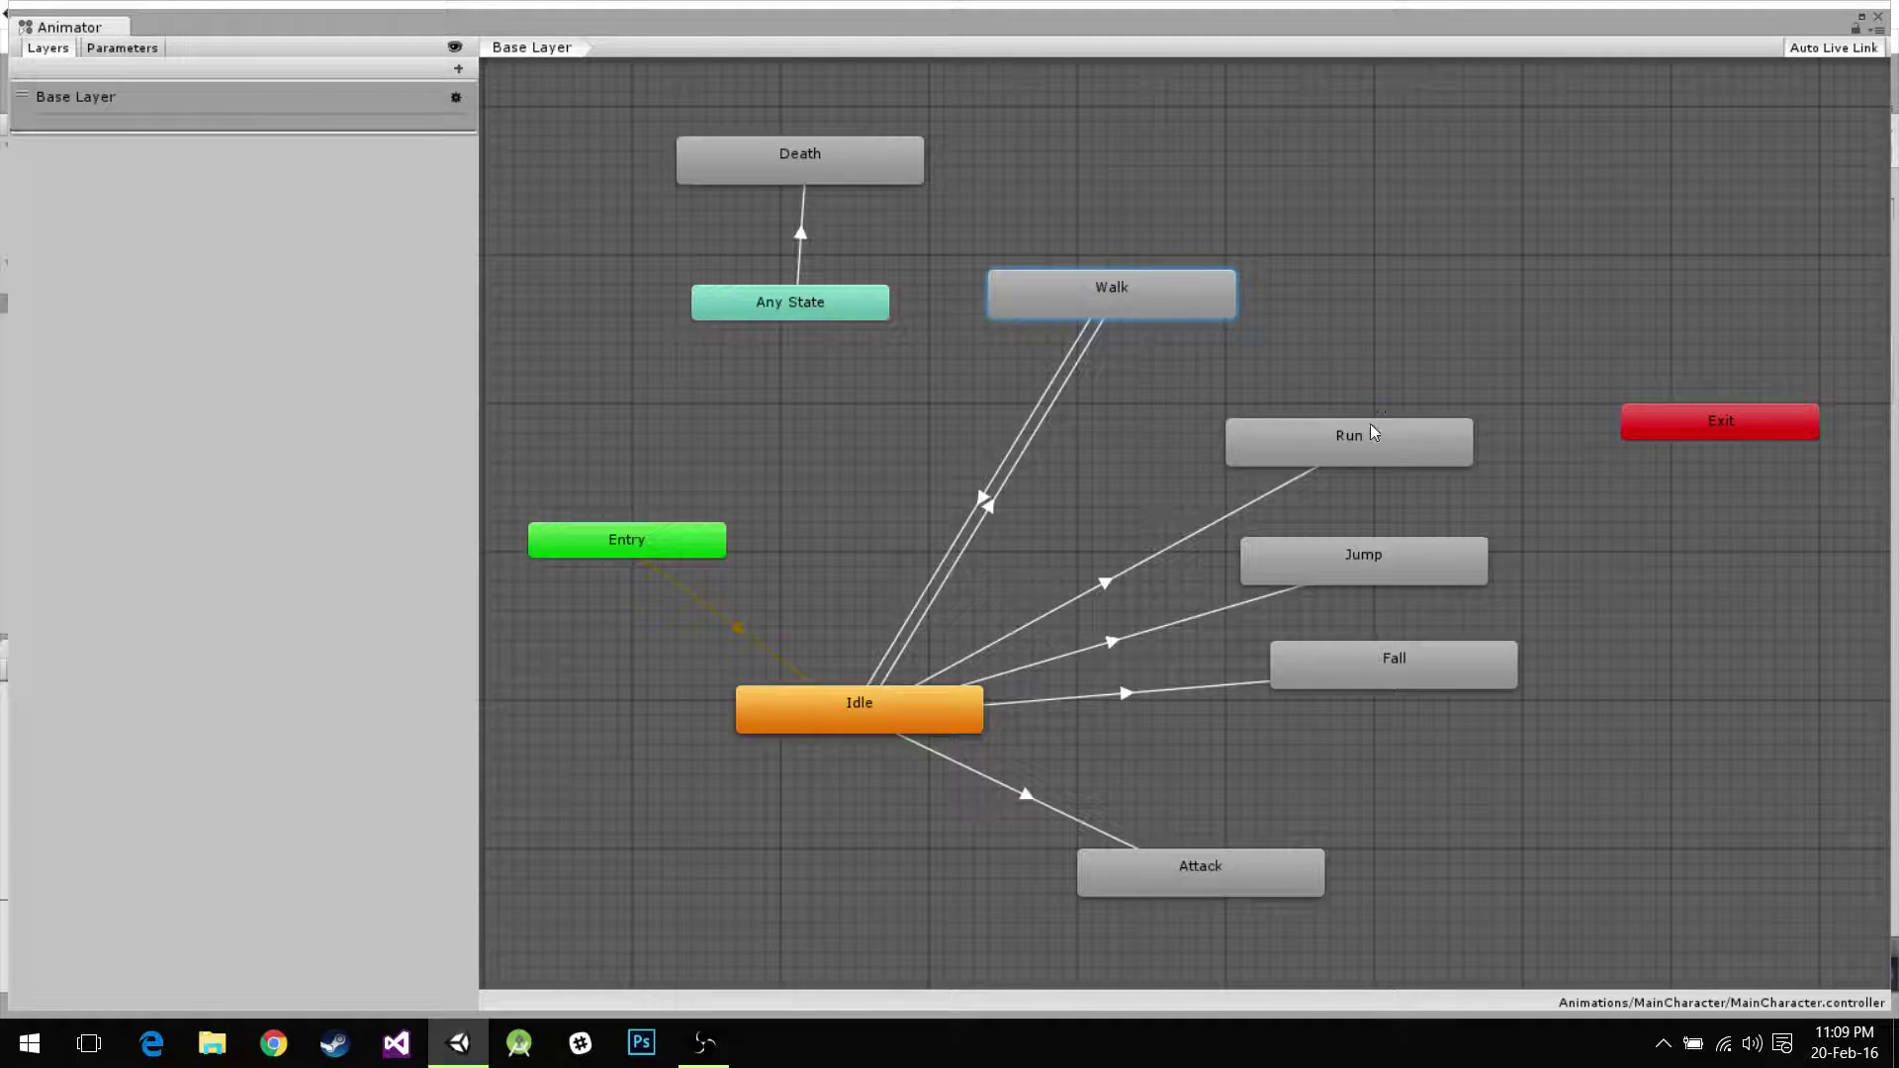
pyautogui.rightClick(1373, 432)
pyautogui.click(1393, 465)
pyautogui.click(853, 699)
# Make a transition from Jump to Fall.
pyautogui.click(1381, 566)
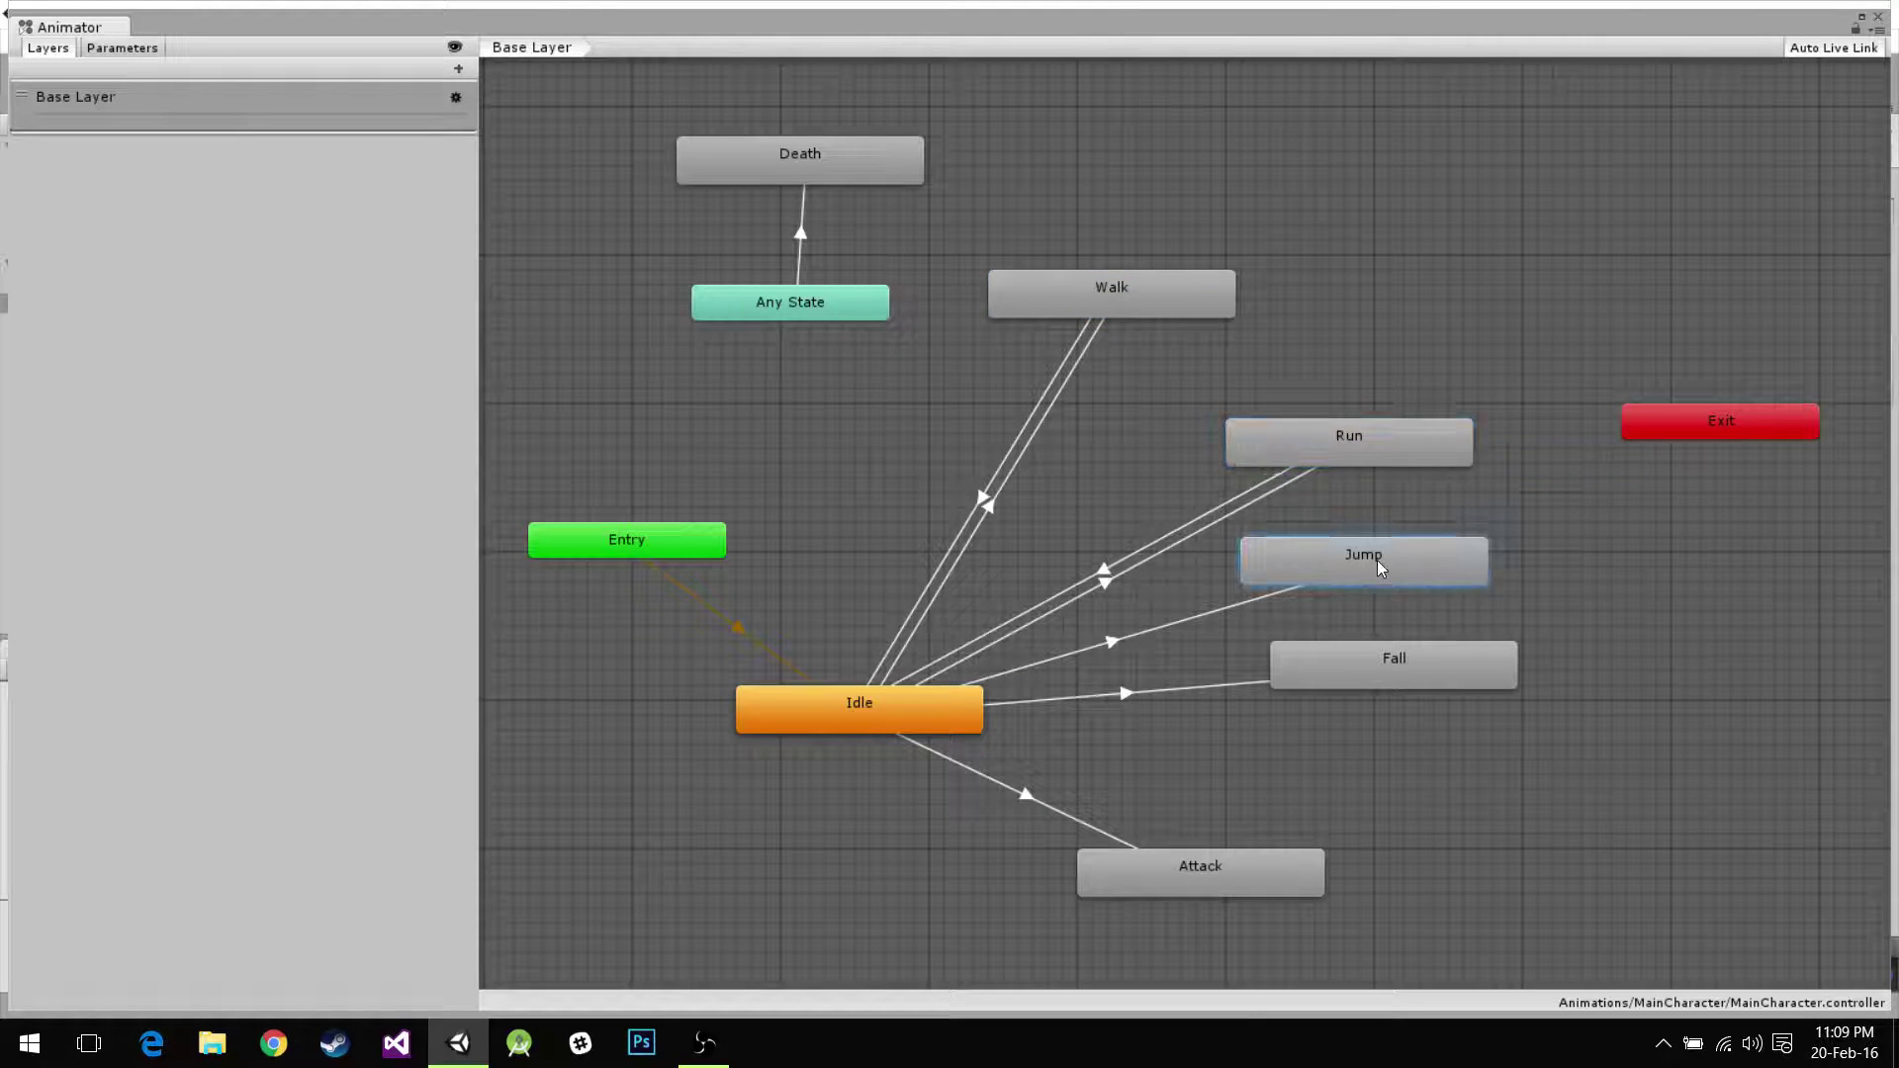
pyautogui.rightClick(1381, 568)
pyautogui.click(1425, 579)
pyautogui.click(940, 696)
pyautogui.click(1351, 674)
# Lower the Fall state slightly and make return transitions from Fall and from Attack to Idle.
pyautogui.moveTo(1403, 667); pyautogui.dragTo(1418, 700)
pyautogui.rightClick(1419, 701)
pyautogui.click(1454, 713)
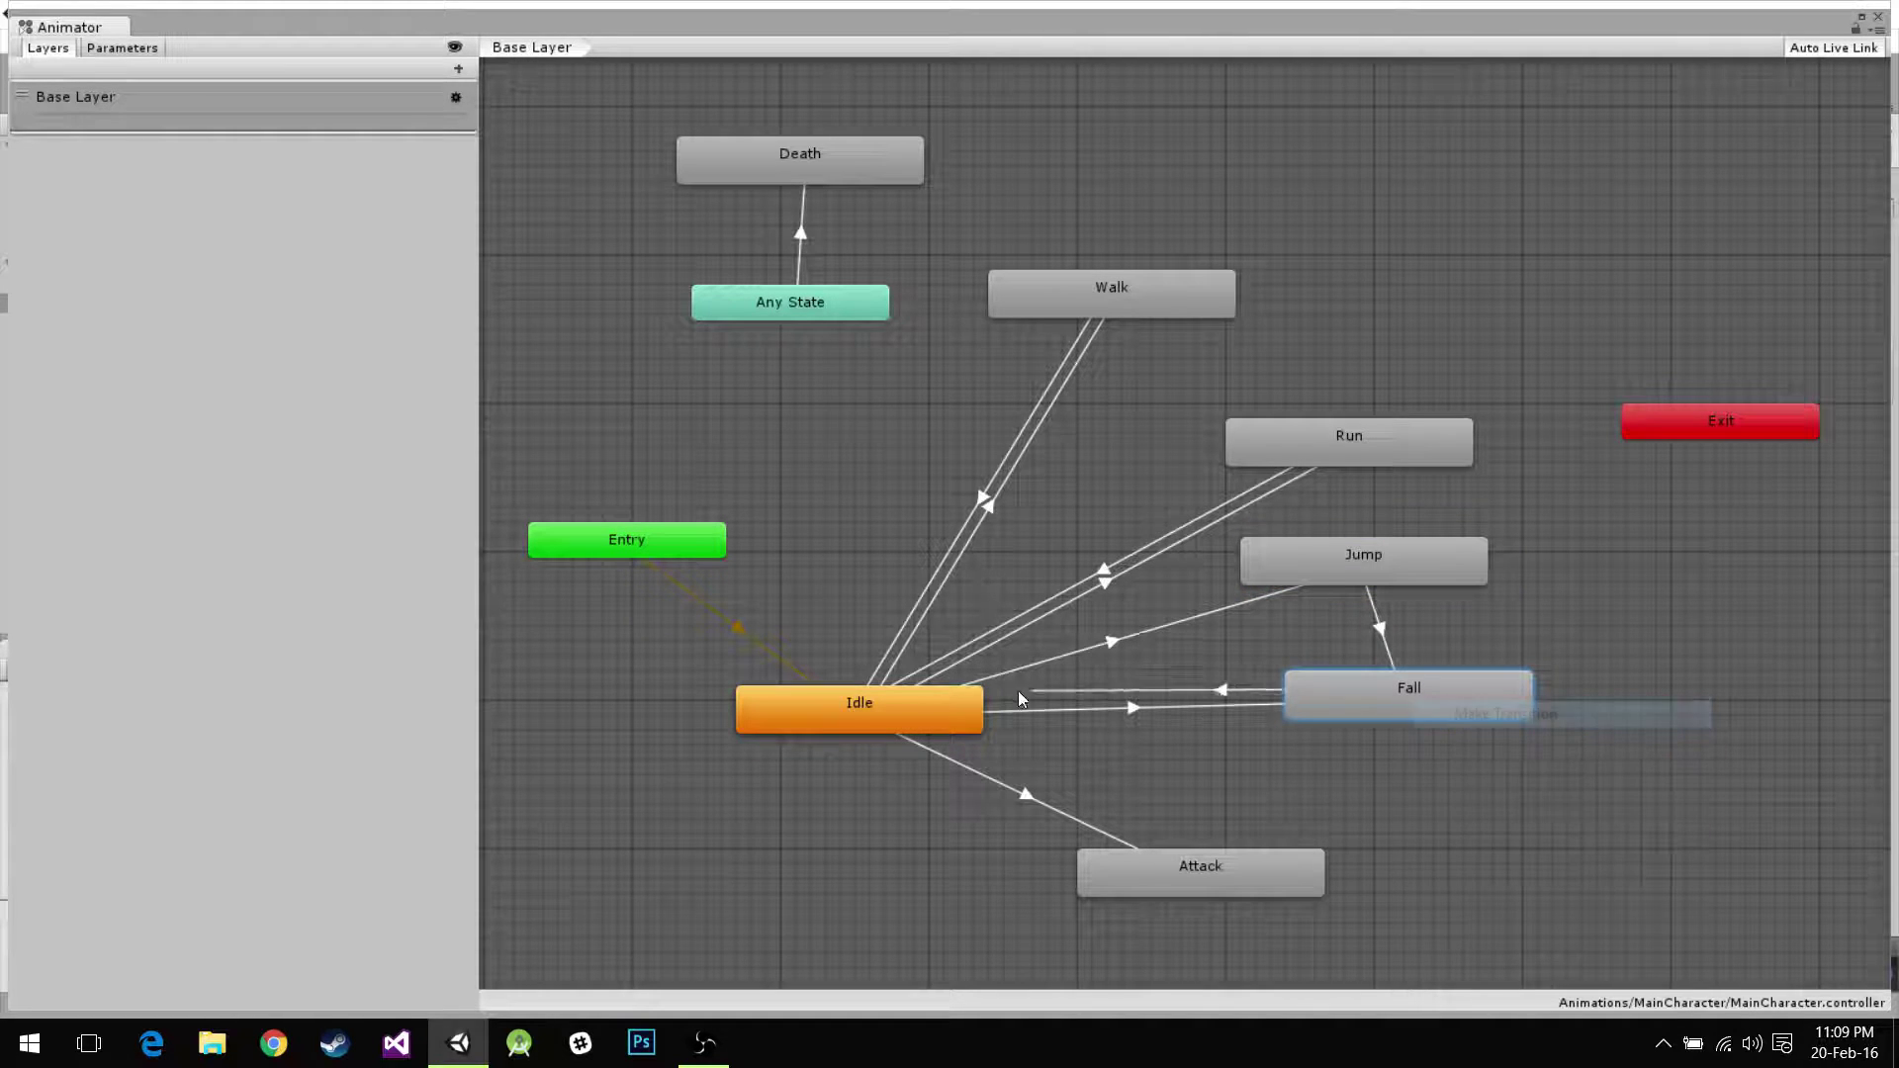
pyautogui.click(964, 693)
pyautogui.rightClick(1379, 713)
pyautogui.click(1297, 757)
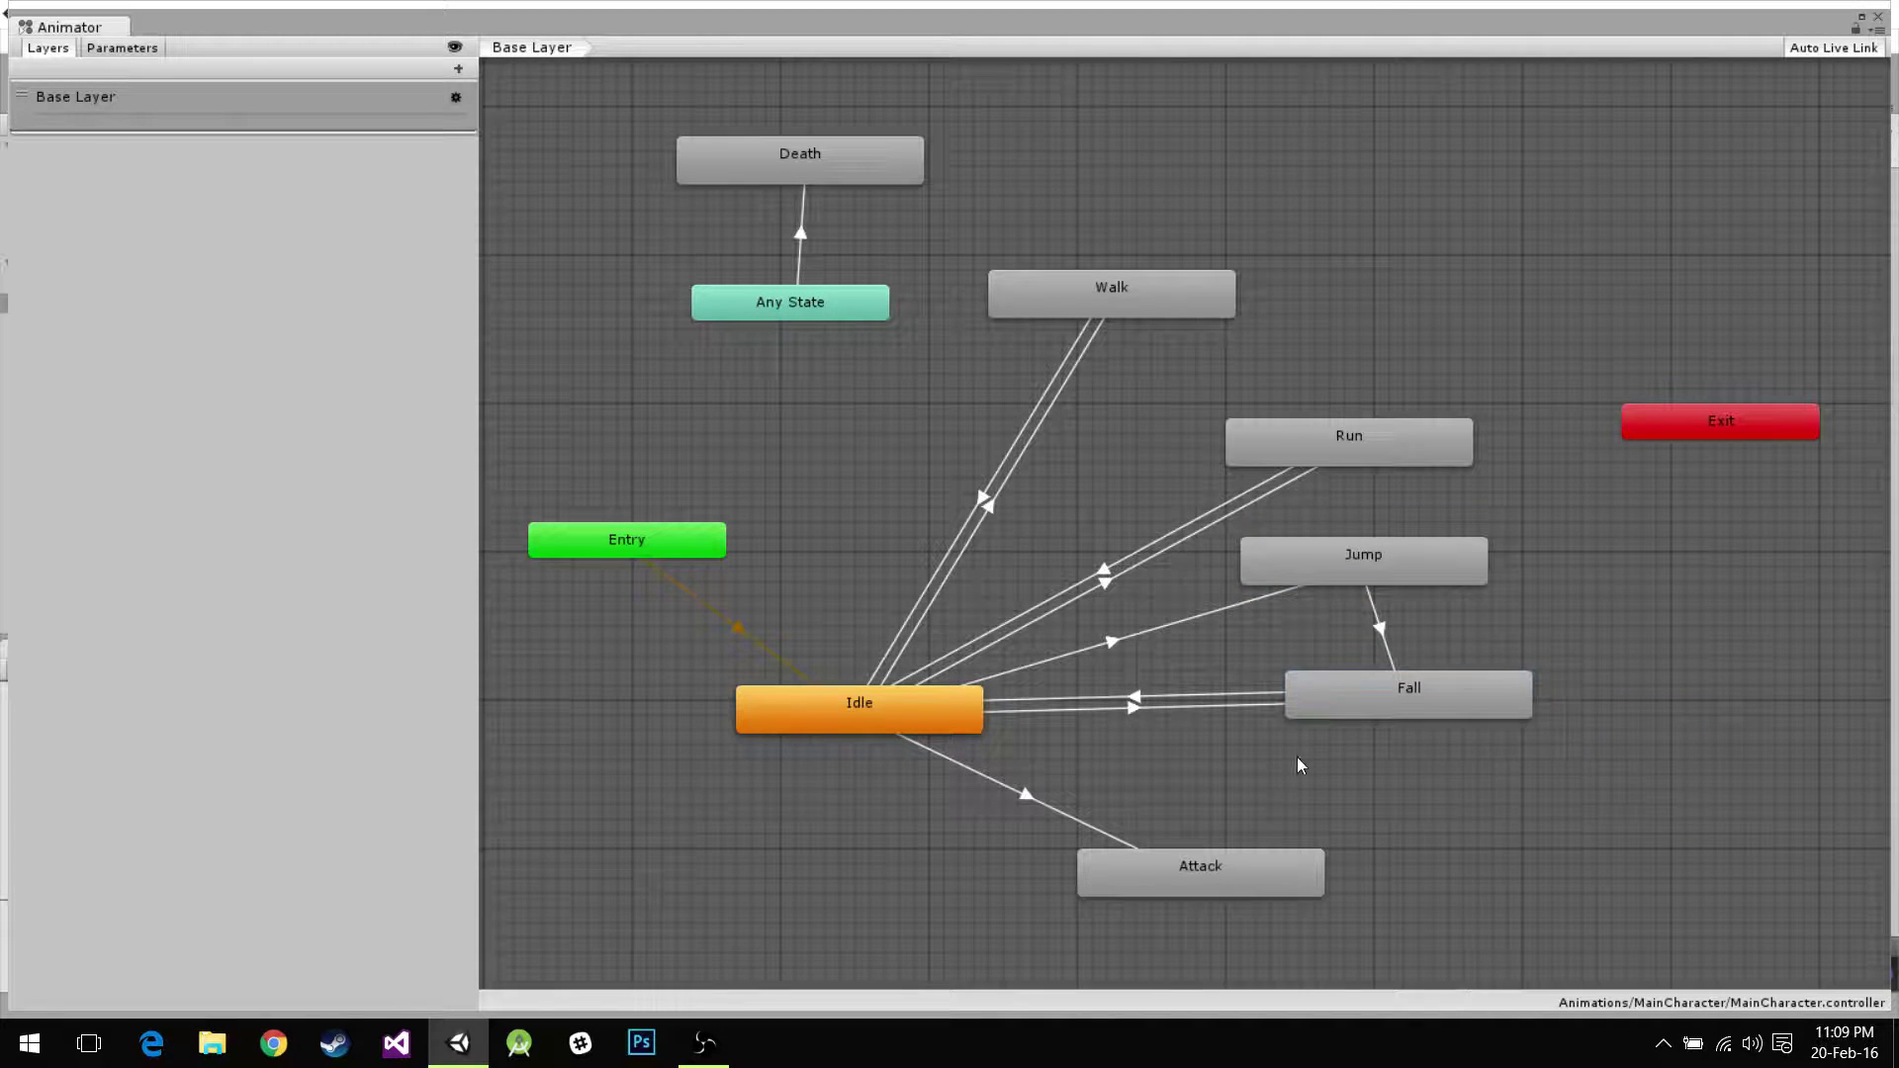
pyautogui.rightClick(1202, 851)
pyautogui.click(1246, 870)
pyautogui.click(912, 718)
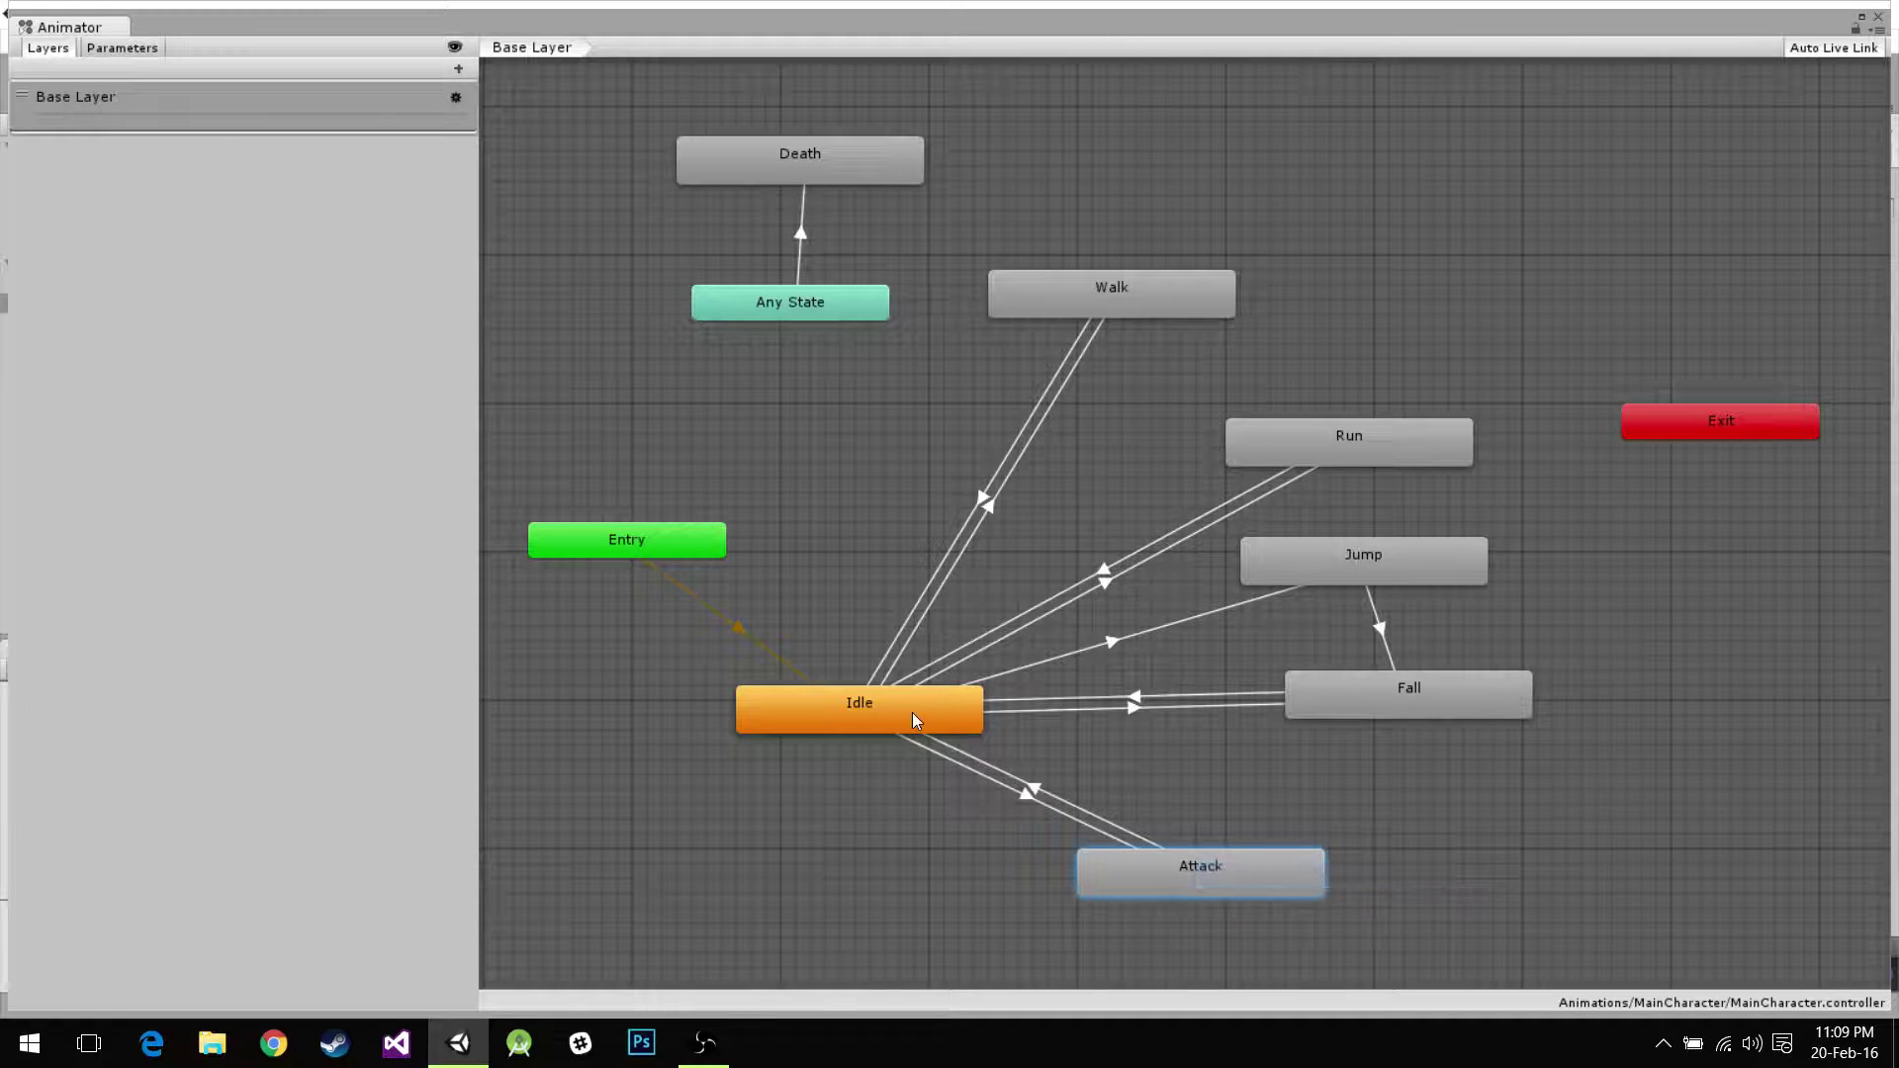
# Connect Attack and Jump with transitions in both directions, moving Fall and Jump farther from Idle to untangle the arrows.
pyautogui.moveTo(1426, 710); pyautogui.dragTo(1723, 740)
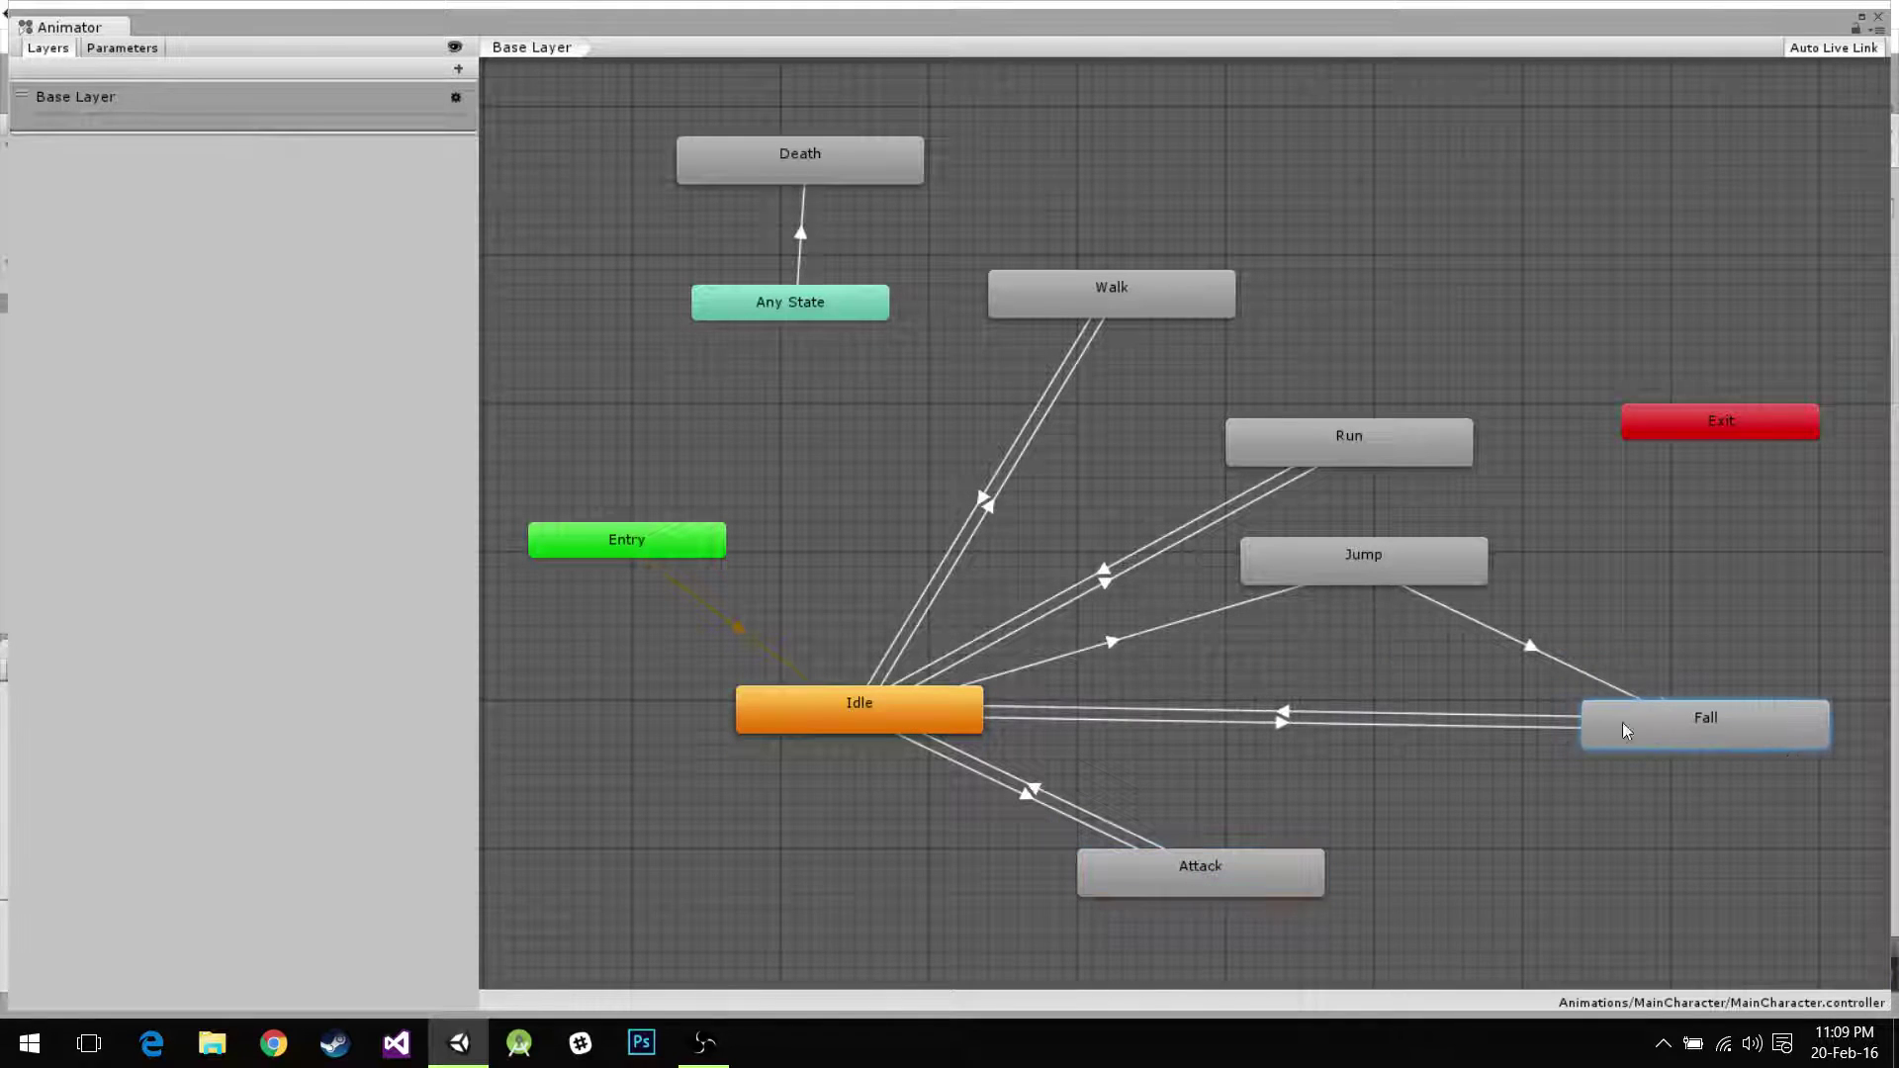
pyautogui.rightClick(1248, 867)
pyautogui.click(1313, 883)
pyautogui.click(1375, 559)
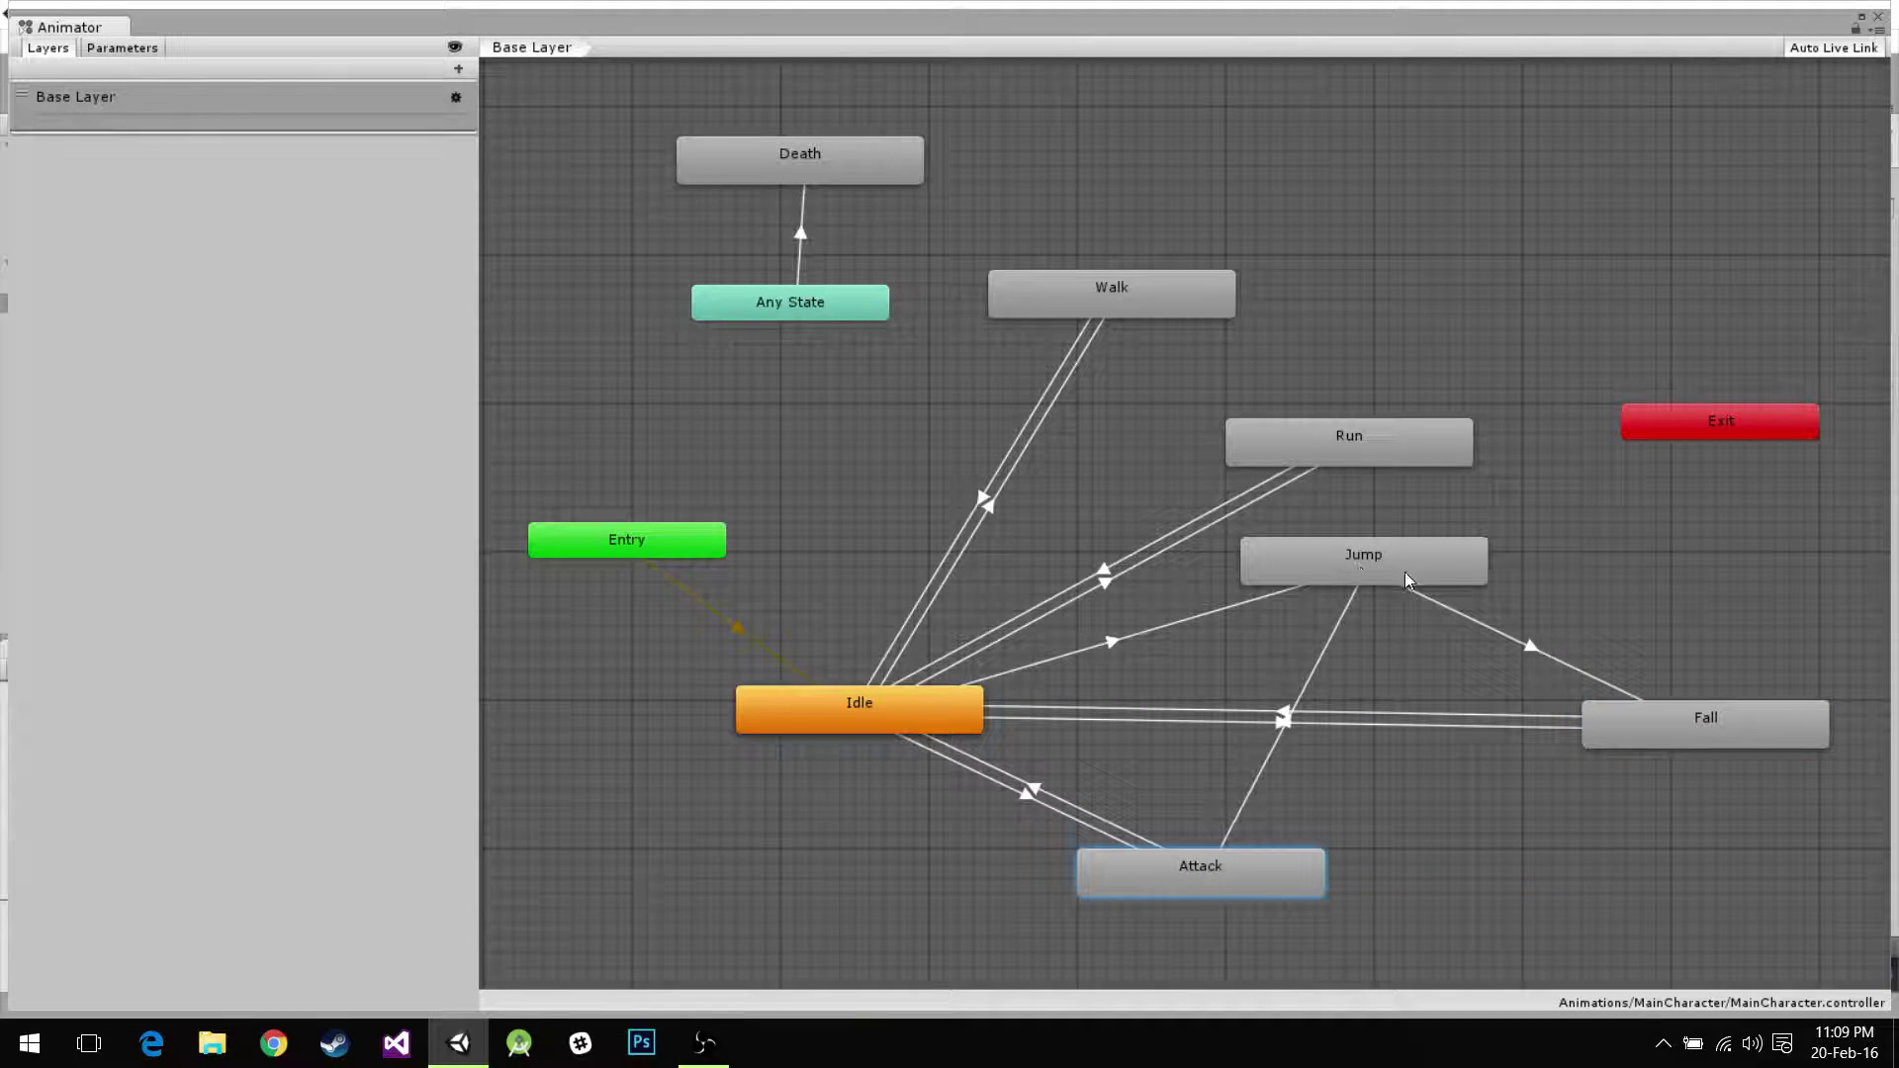
pyautogui.rightClick(1361, 574)
pyautogui.click(1383, 584)
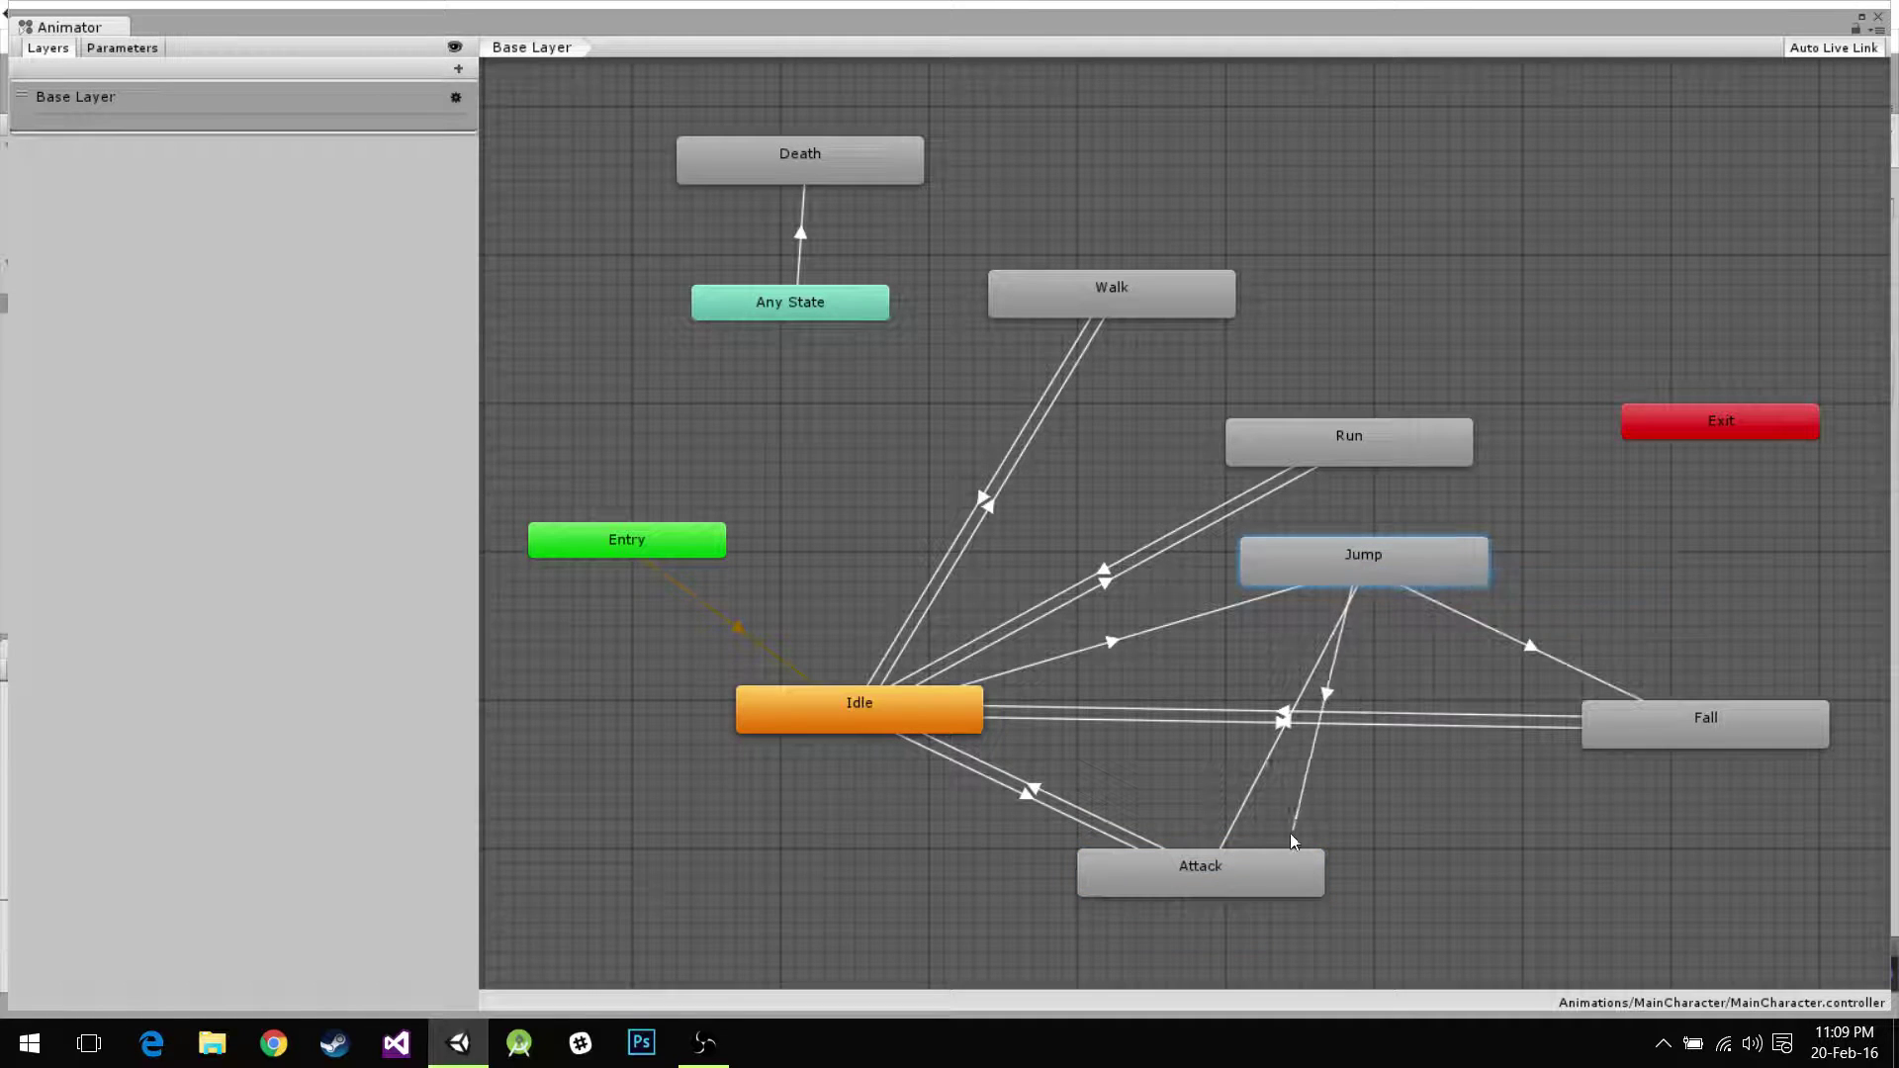
pyautogui.click(1252, 871)
pyautogui.moveTo(1354, 574); pyautogui.dragTo(1517, 559)
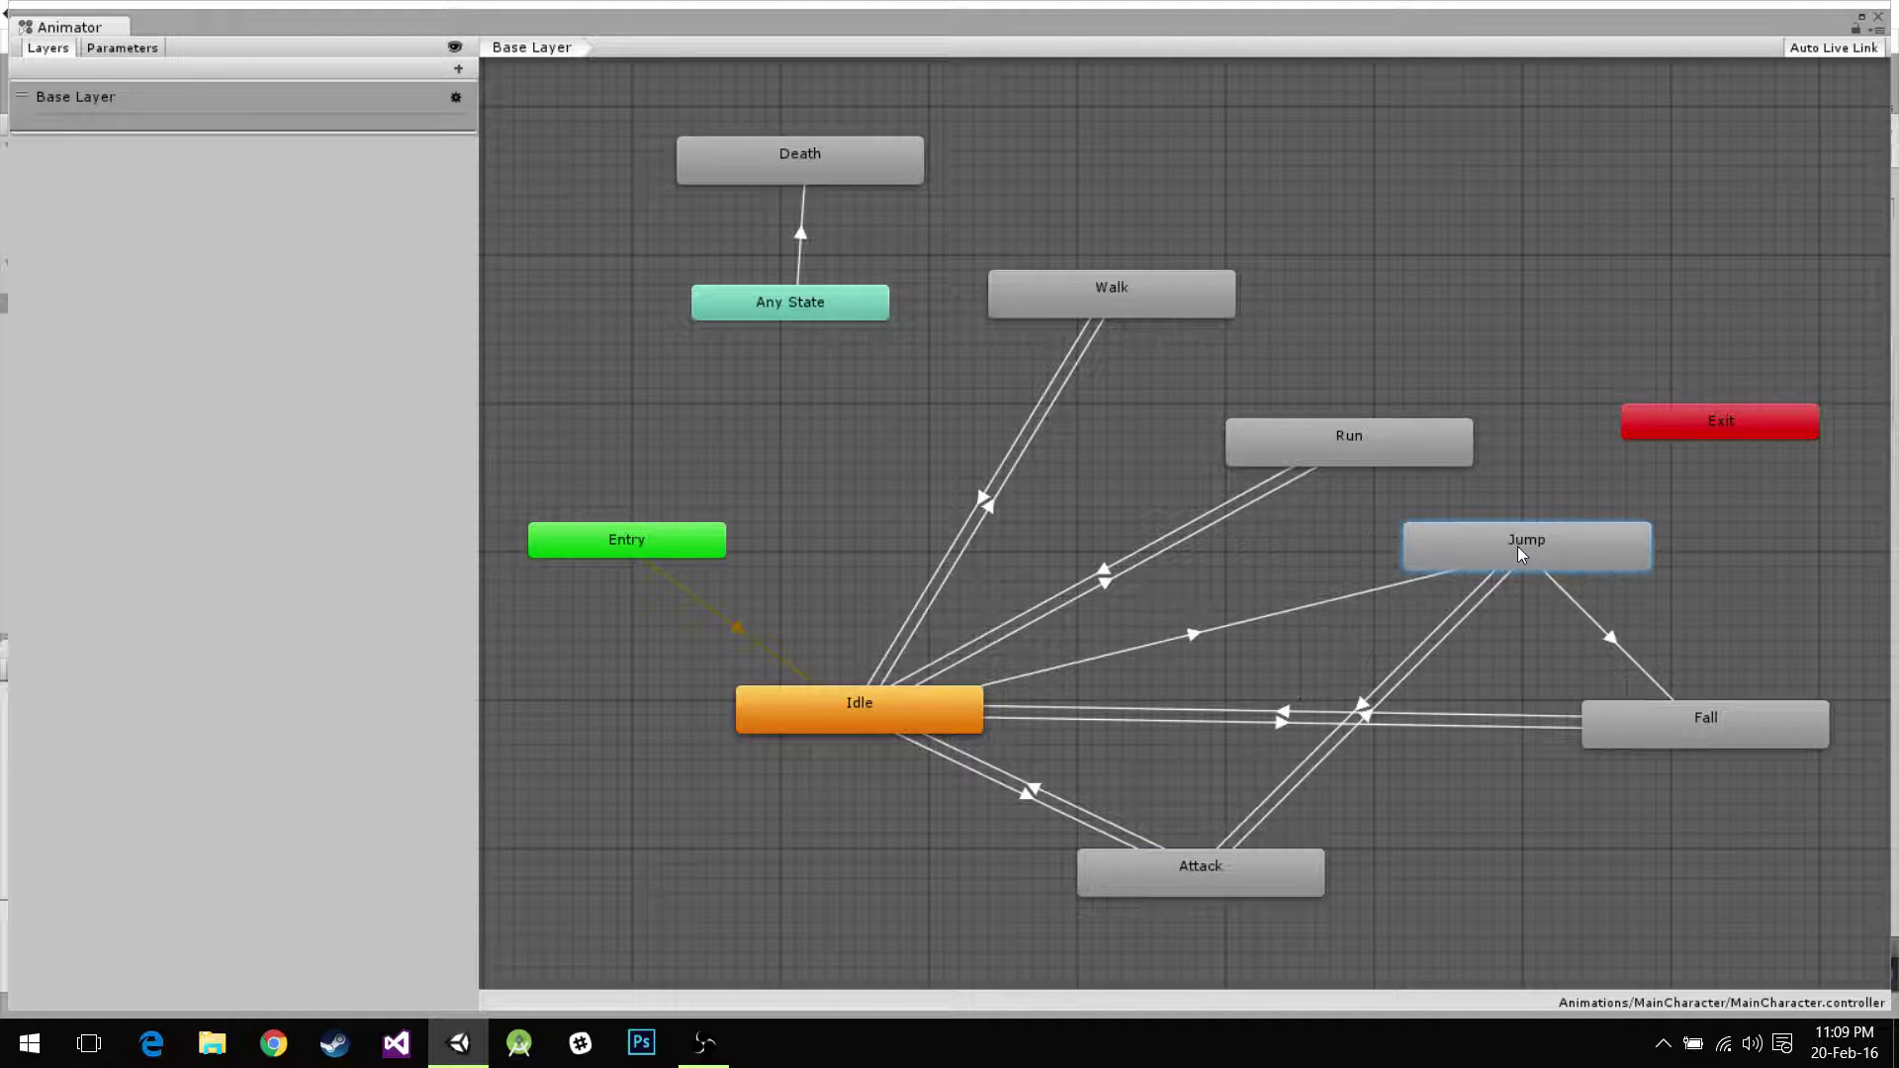
# Raise the Run state slightly and connect Walk and Run with transitions in both directions.
pyautogui.moveTo(1367, 462); pyautogui.dragTo(1367, 417)
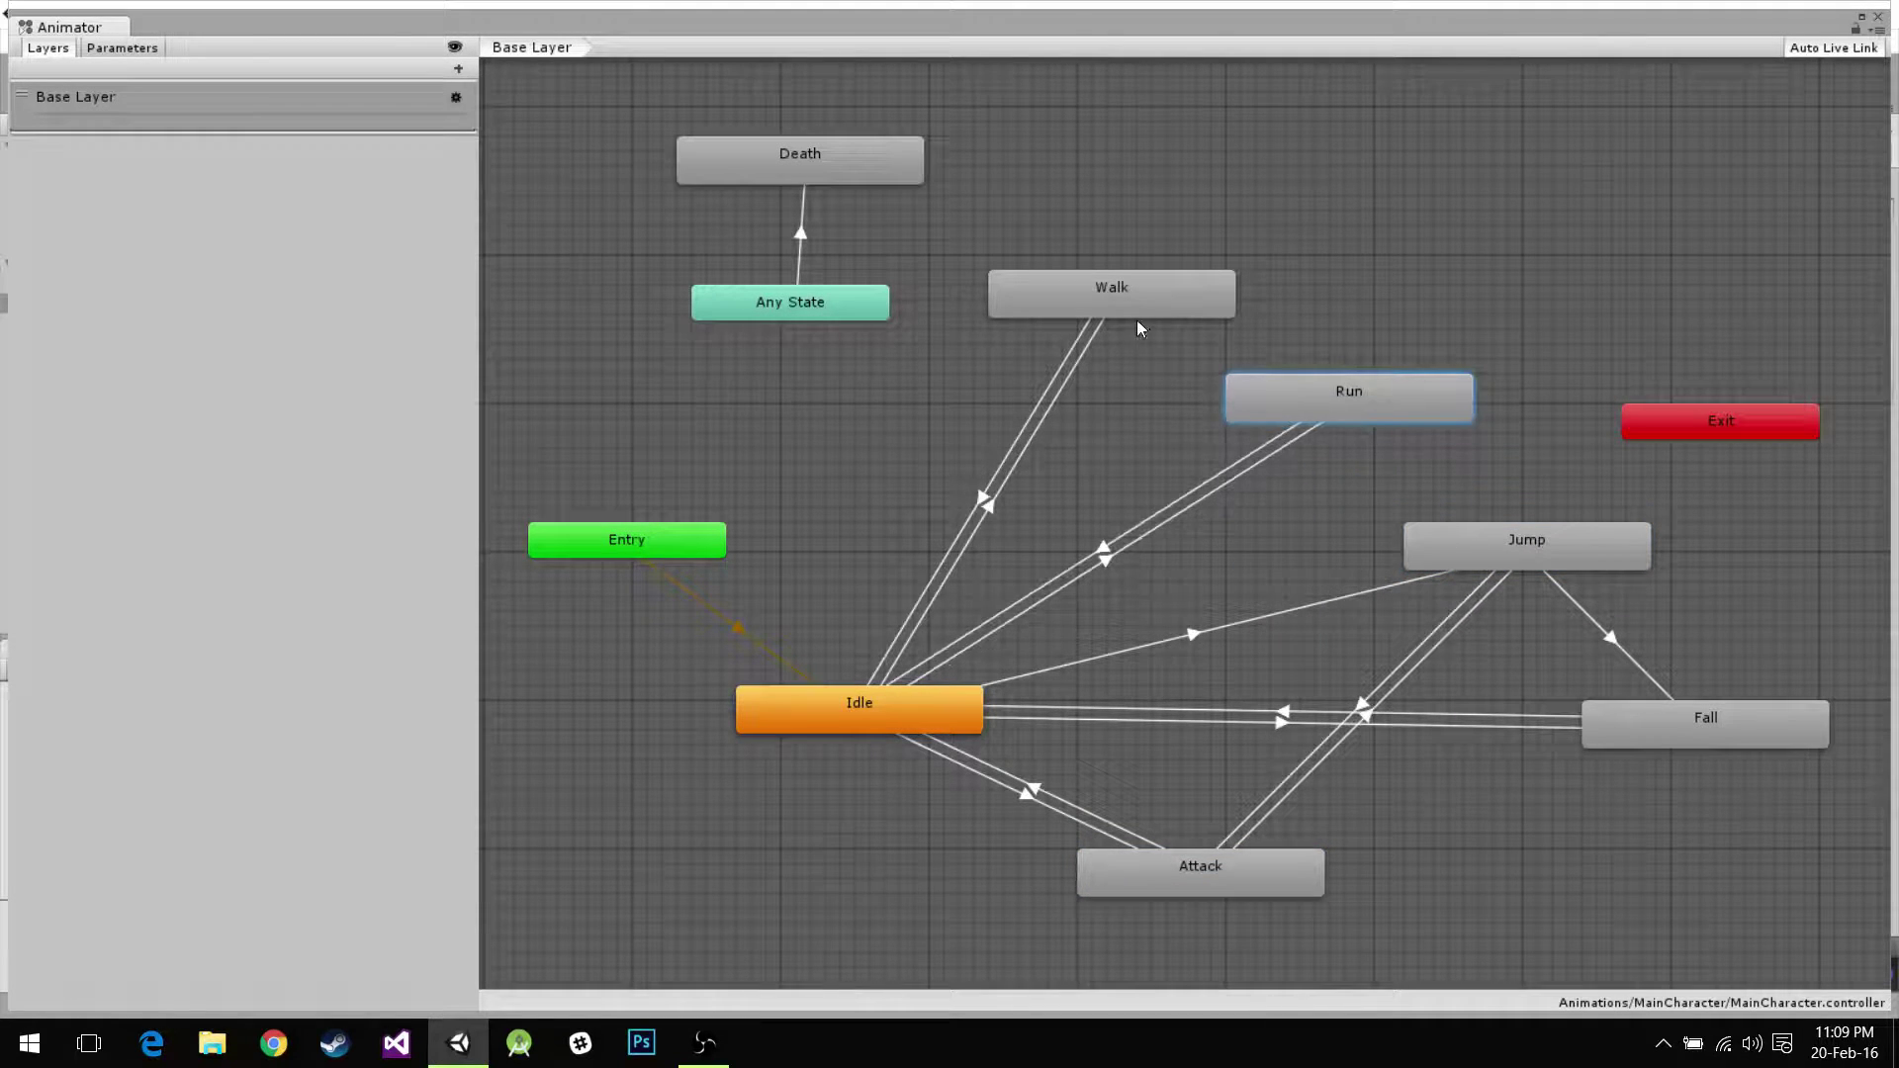
pyautogui.rightClick(1160, 299)
pyautogui.click(1191, 312)
pyautogui.click(1351, 393)
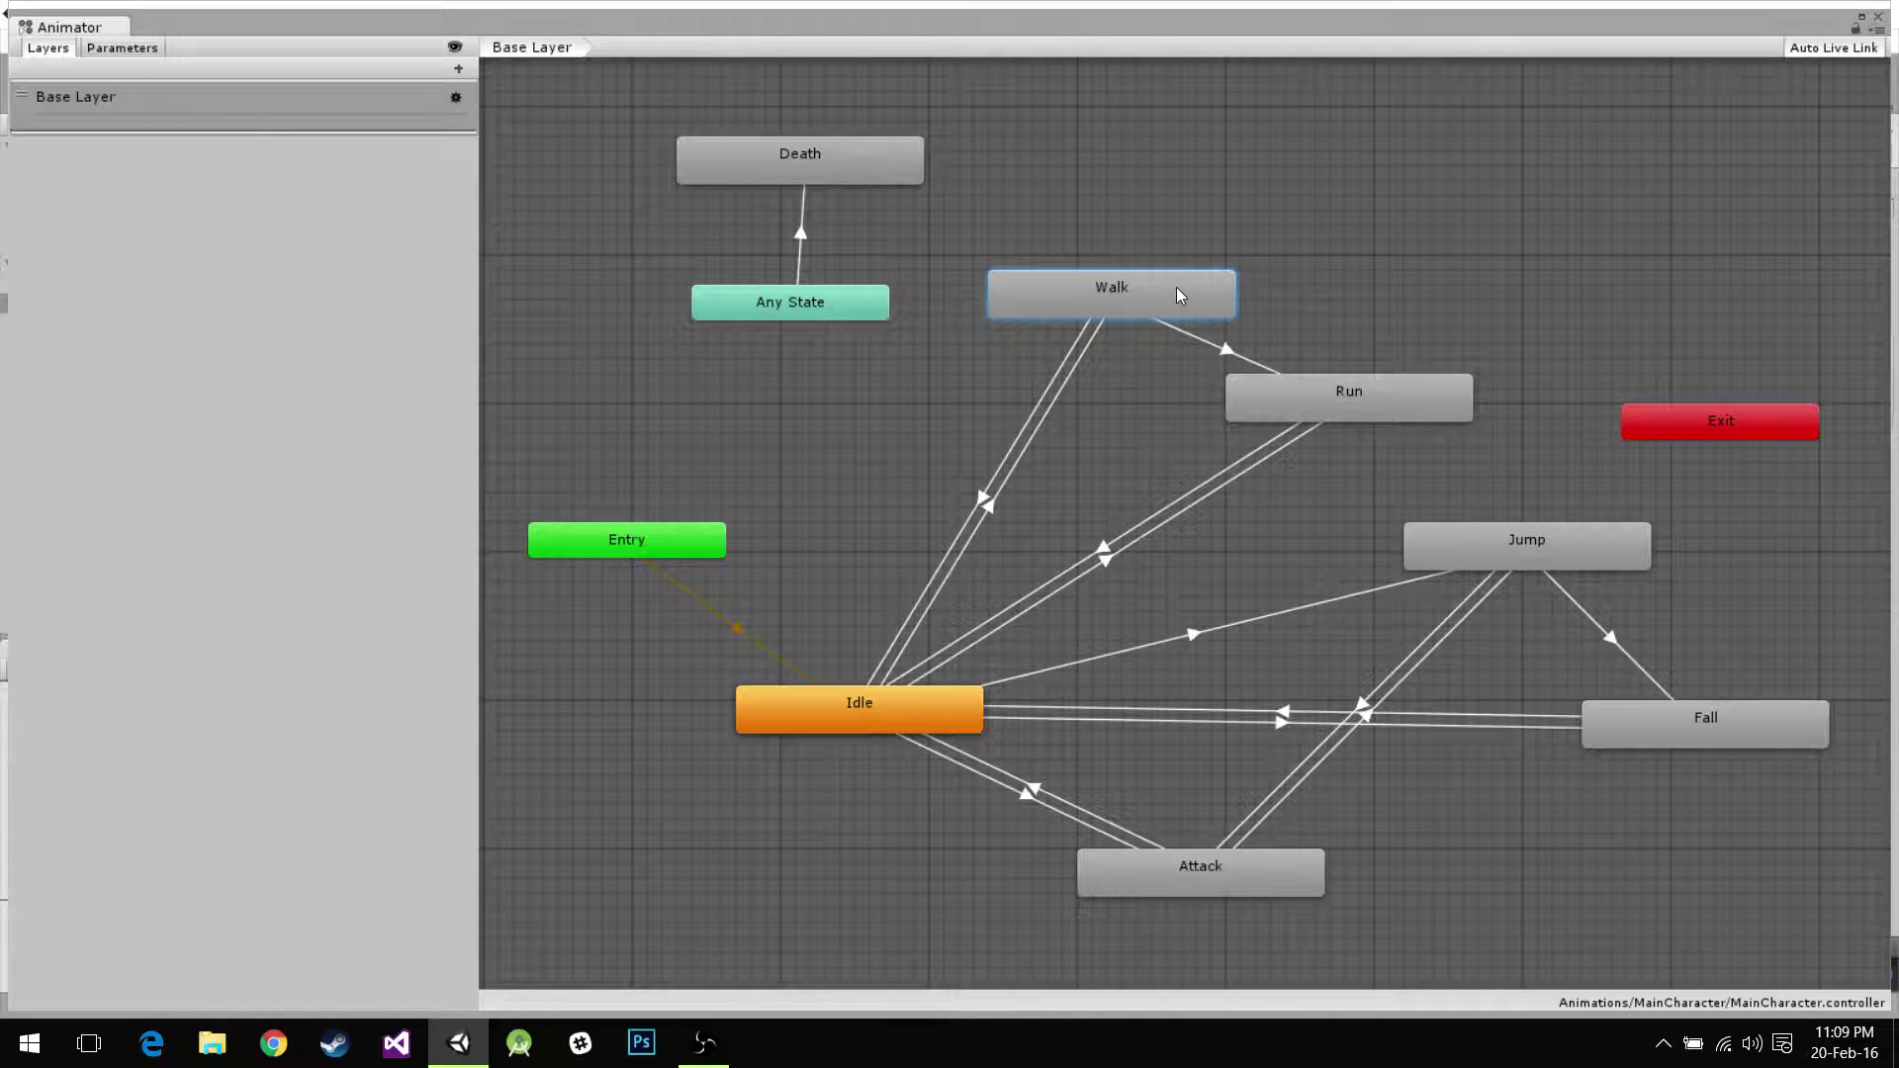
pyautogui.rightClick(1304, 402)
pyautogui.click(1330, 420)
pyautogui.click(1185, 301)
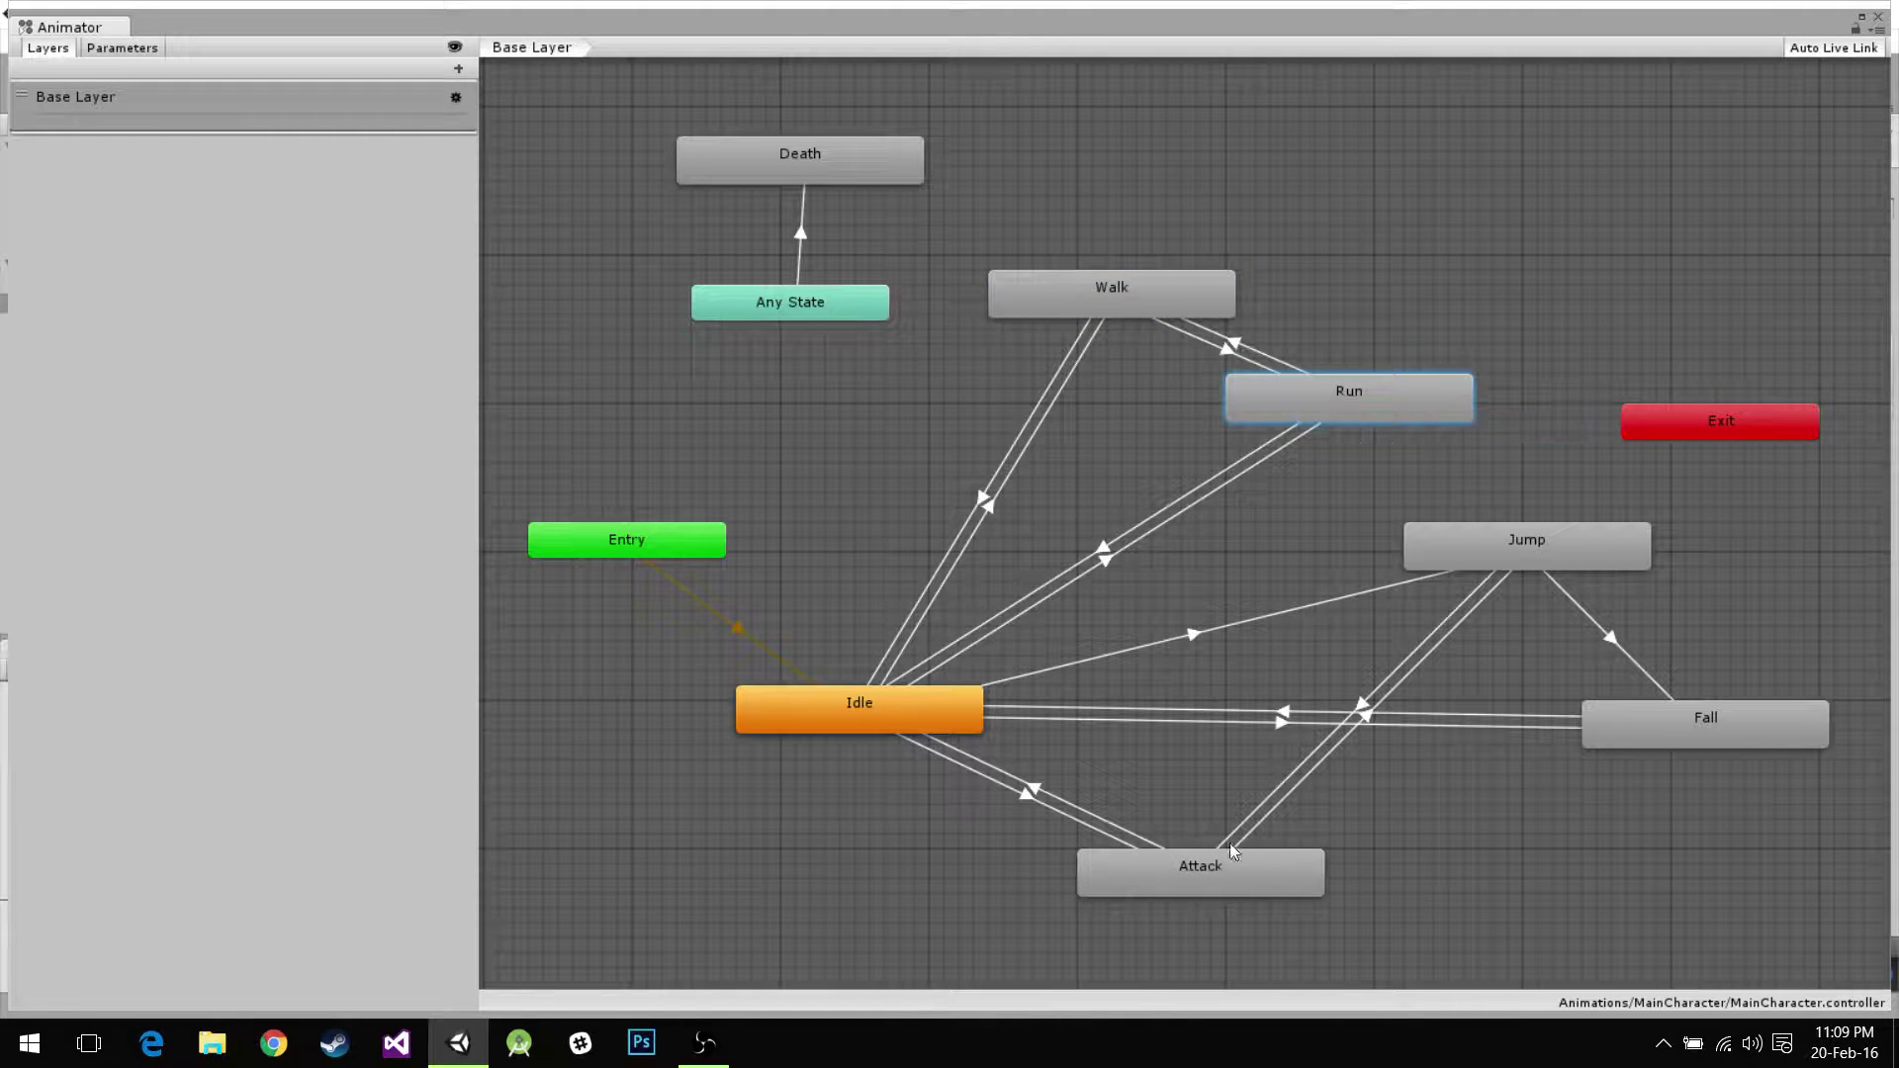
# Connect Attack and Run with transitions in both directions, nudging both states to space out the arrows.
pyautogui.moveTo(1231, 853); pyautogui.dragTo(1242, 900)
pyautogui.rightClick(1243, 900)
pyautogui.click(1306, 775)
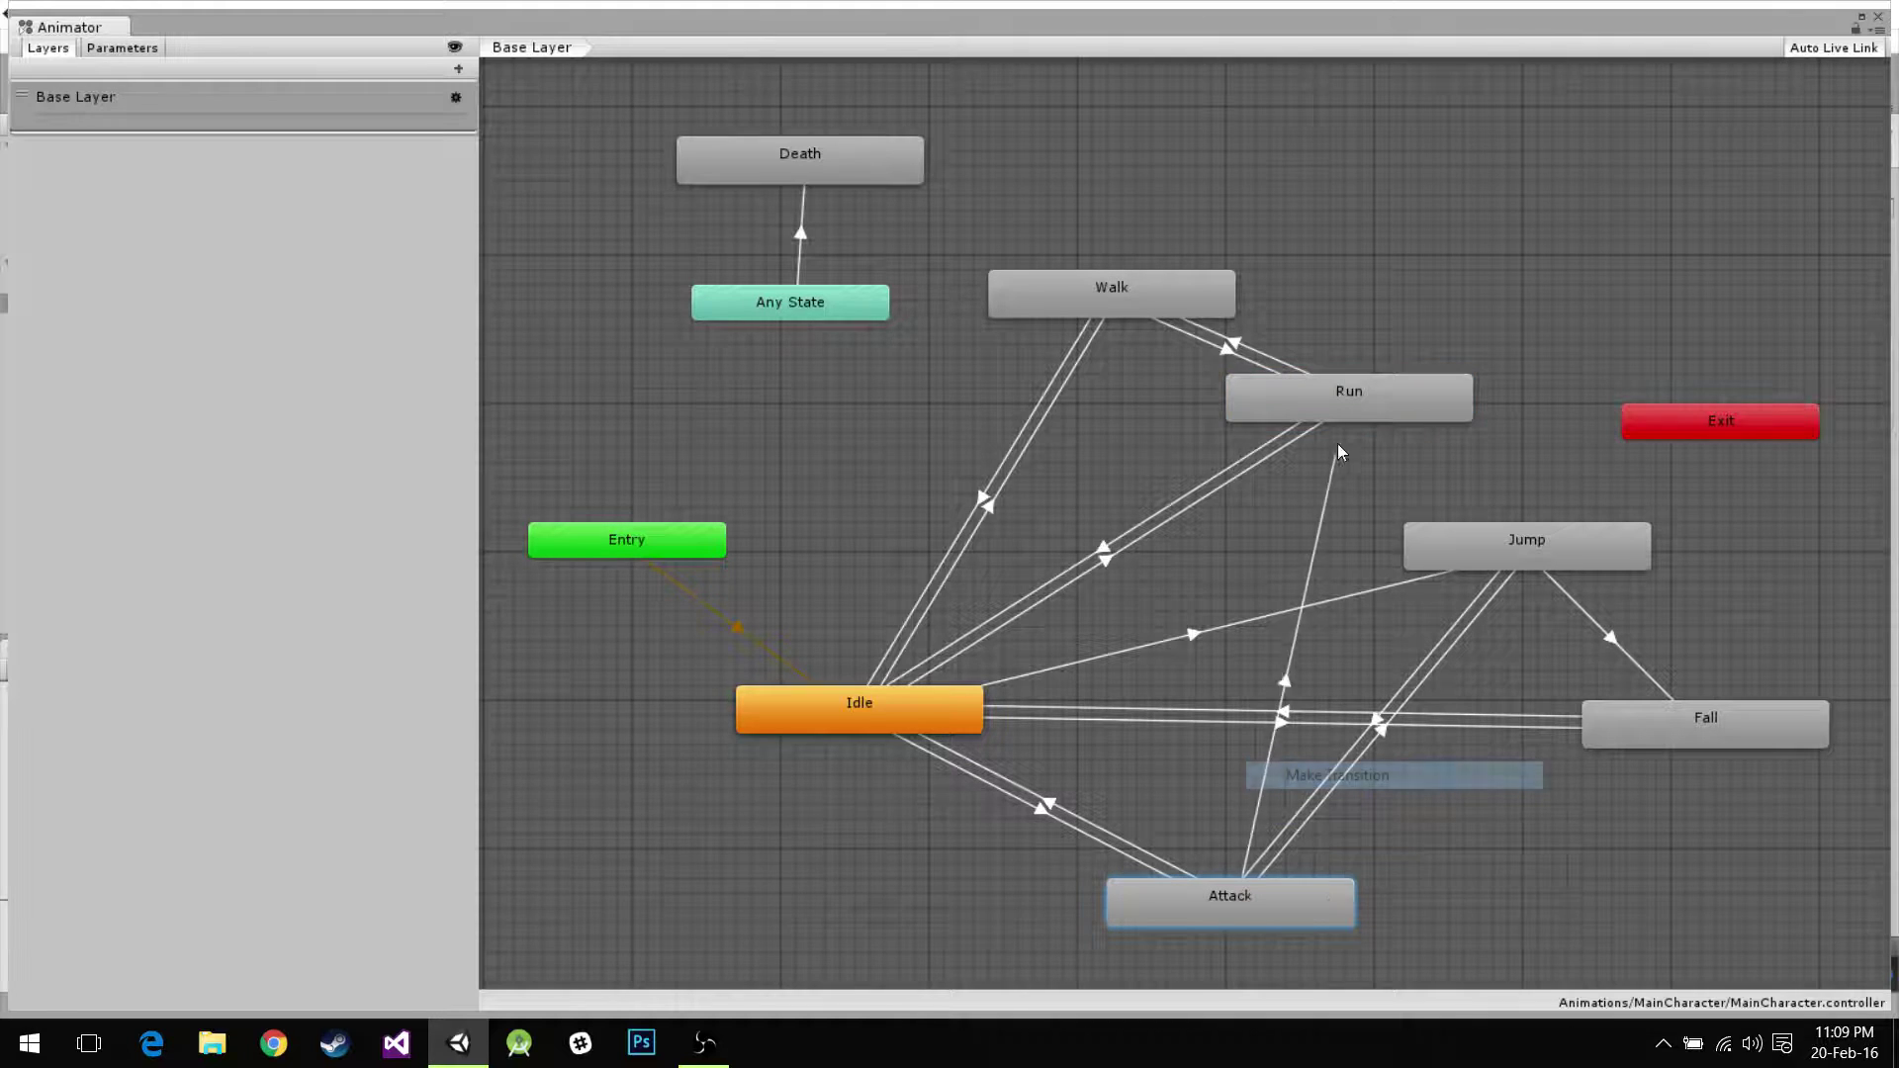
pyautogui.click(1346, 406)
pyautogui.rightClick(1381, 389)
pyautogui.click(1424, 401)
pyautogui.click(1202, 893)
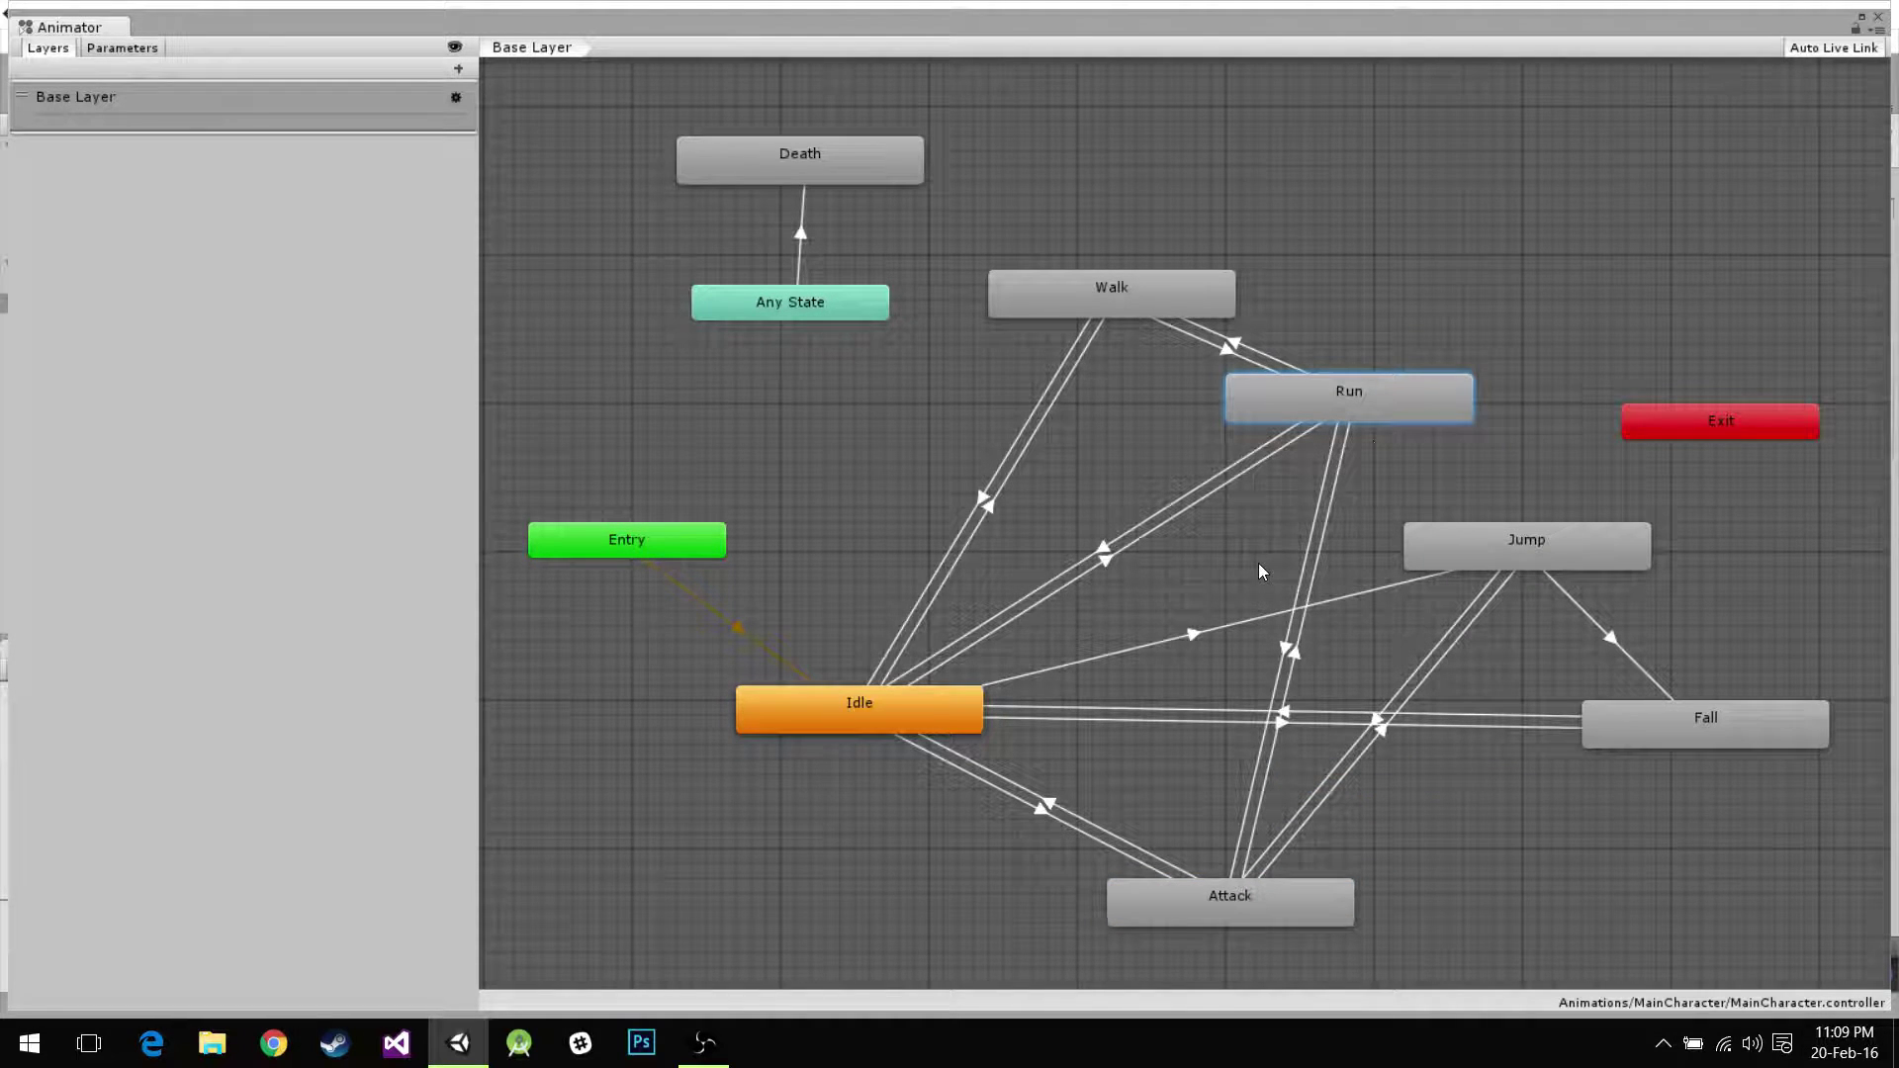
pyautogui.moveTo(1377, 423); pyautogui.dragTo(1392, 409)
# Add an Int parameter named State to the animator controller.
pyautogui.click(268, 238)
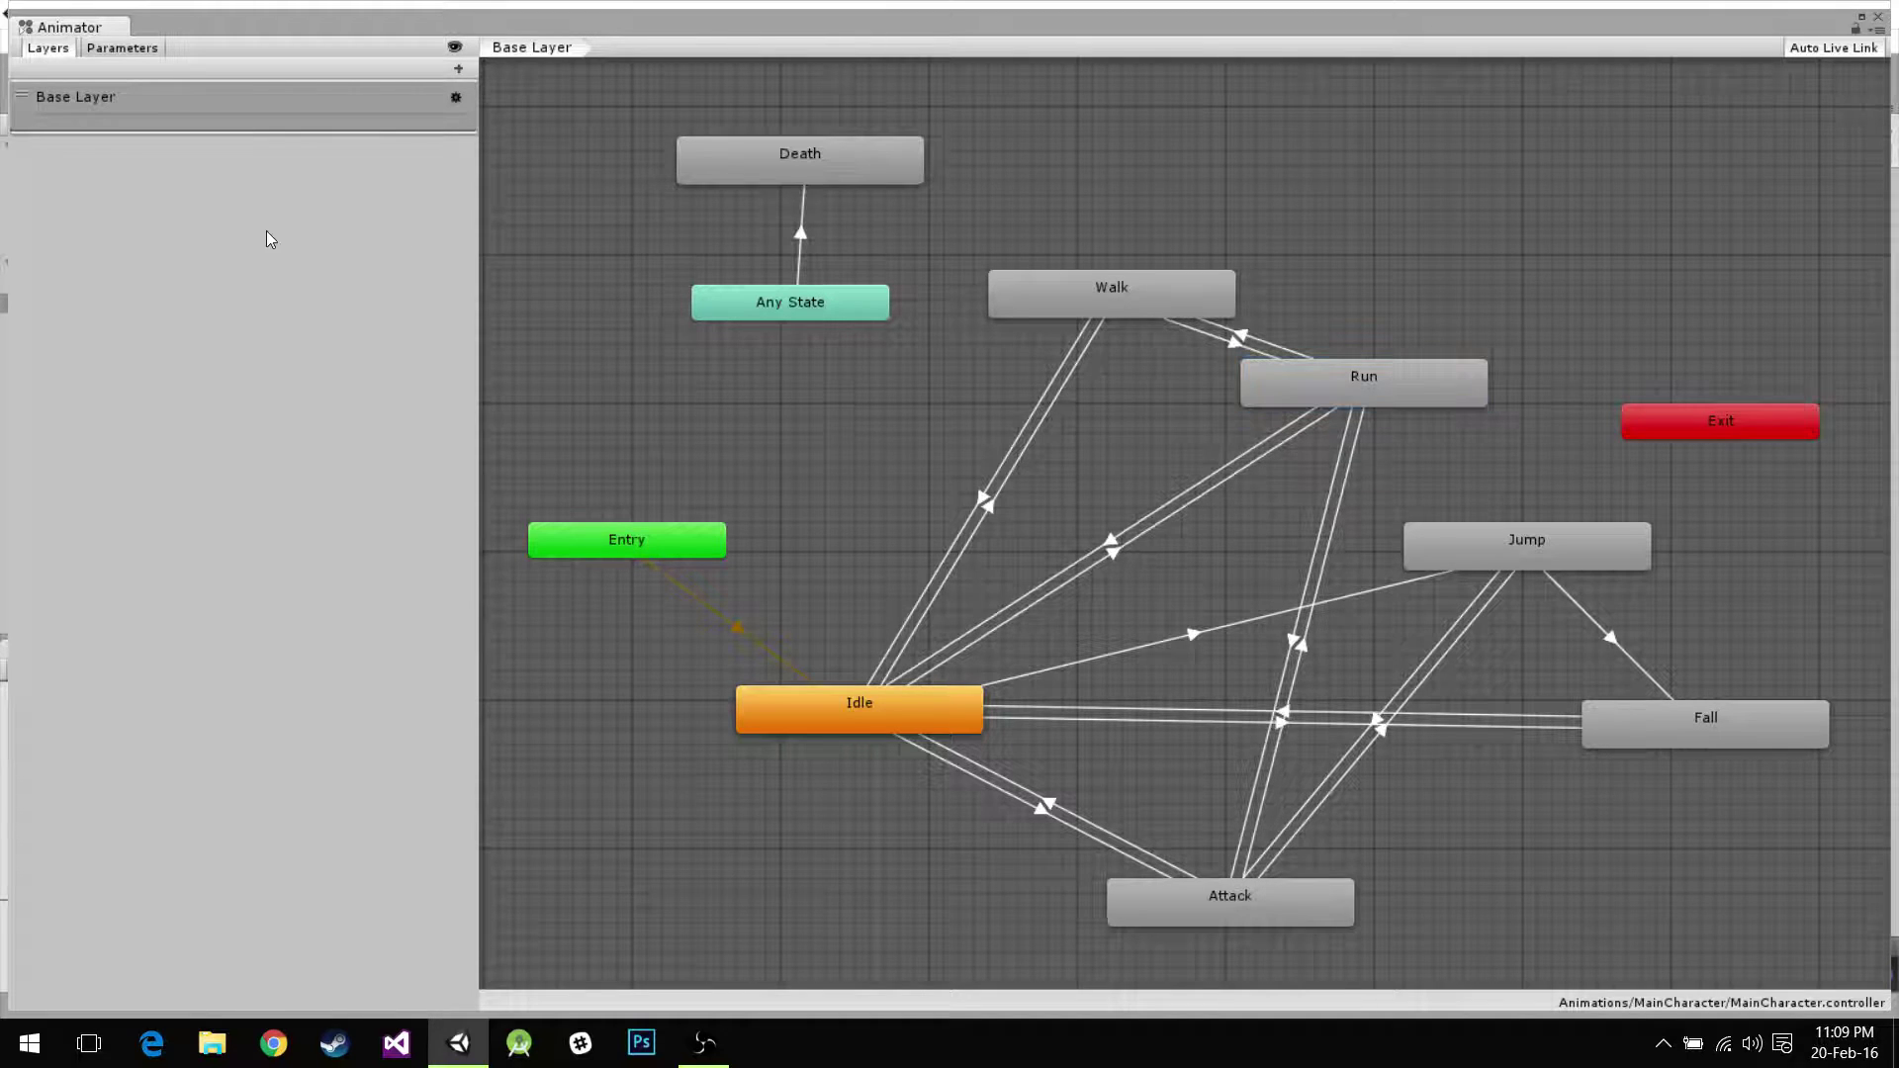
pyautogui.click(119, 48)
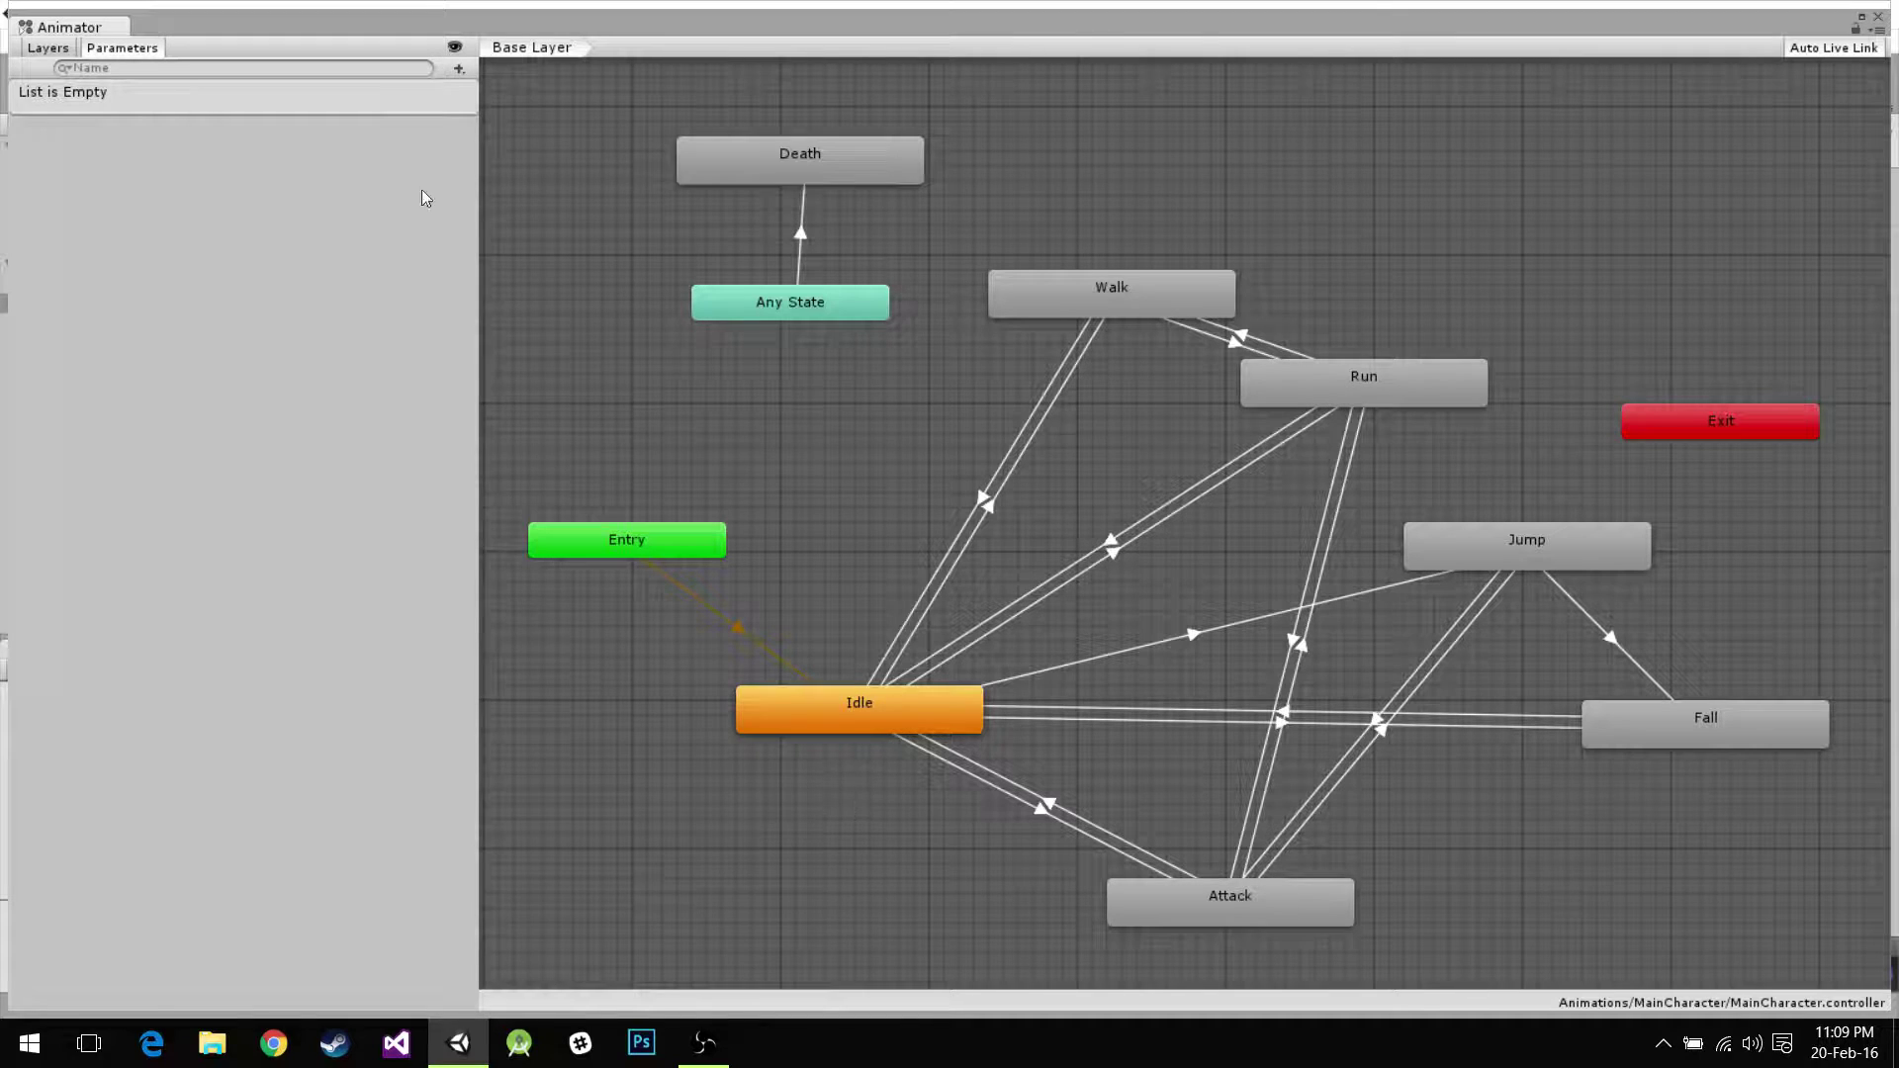
pyautogui.click(457, 68)
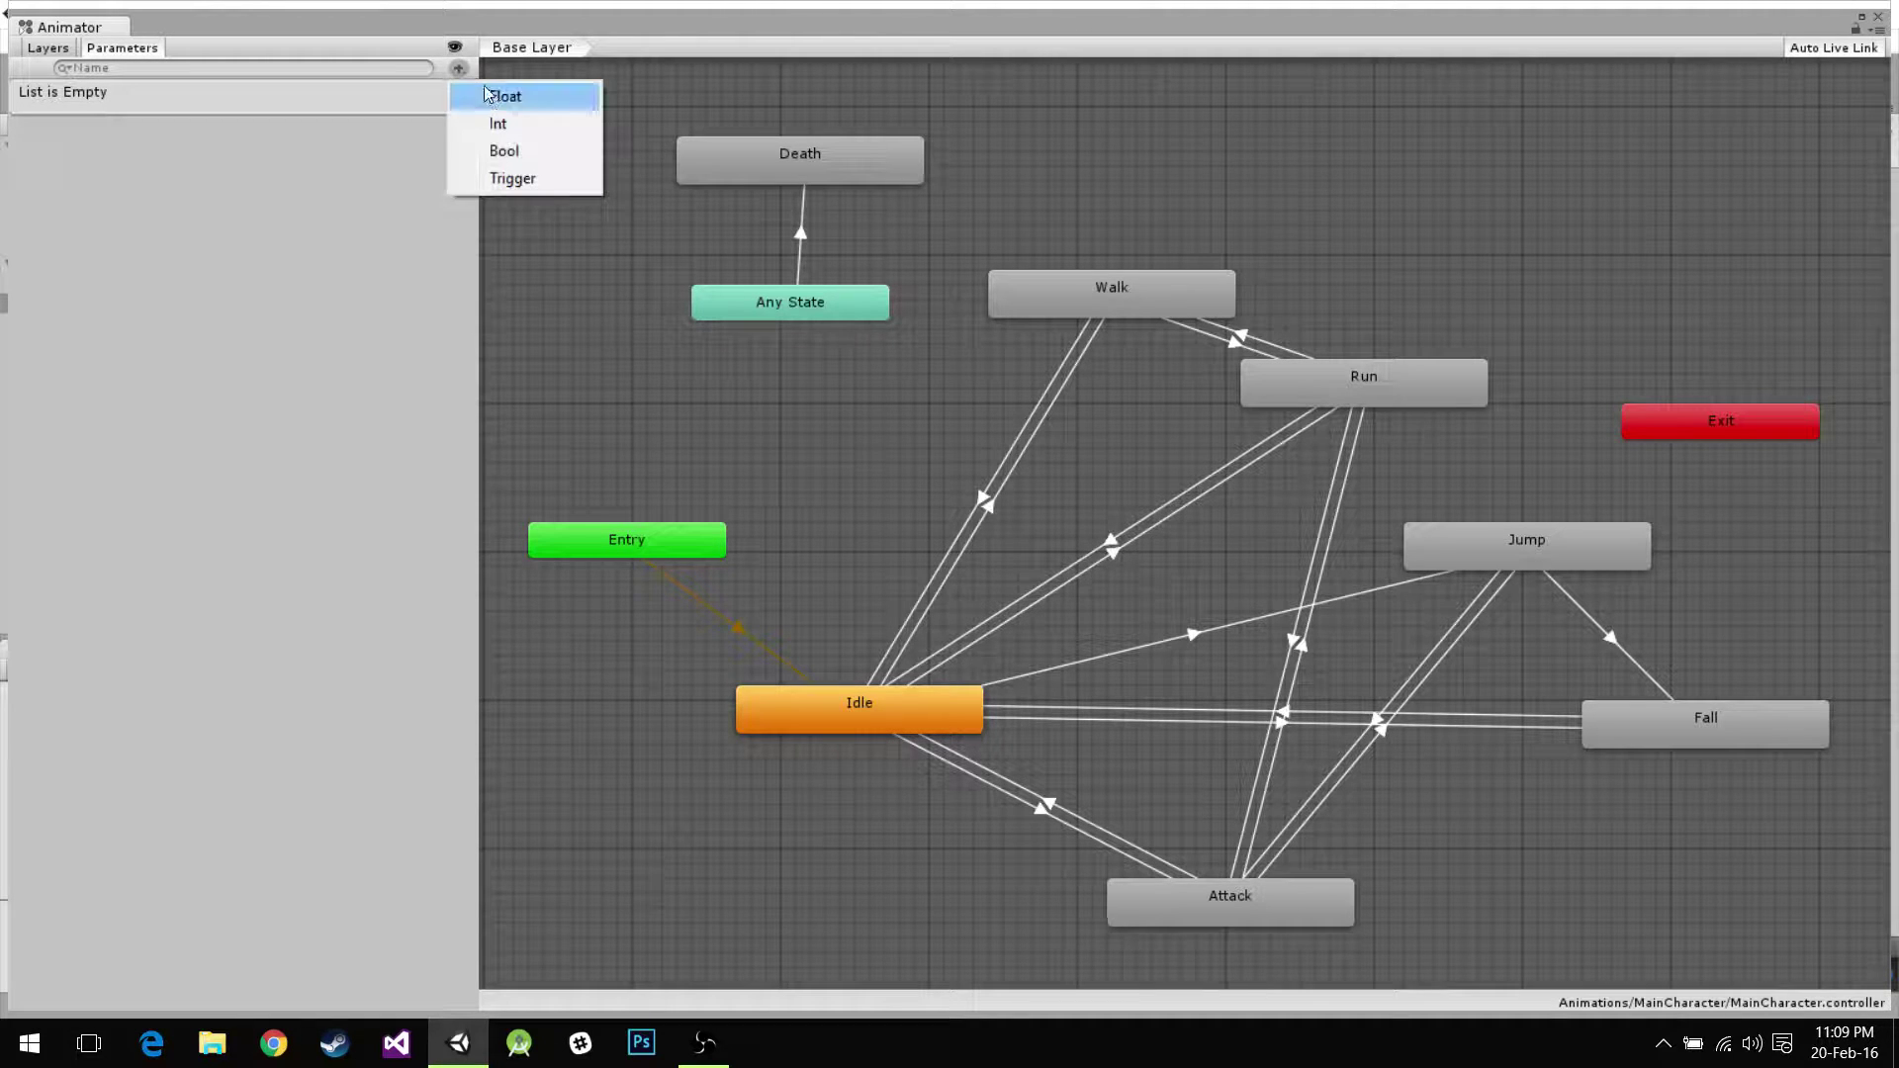
pyautogui.click(505, 126)
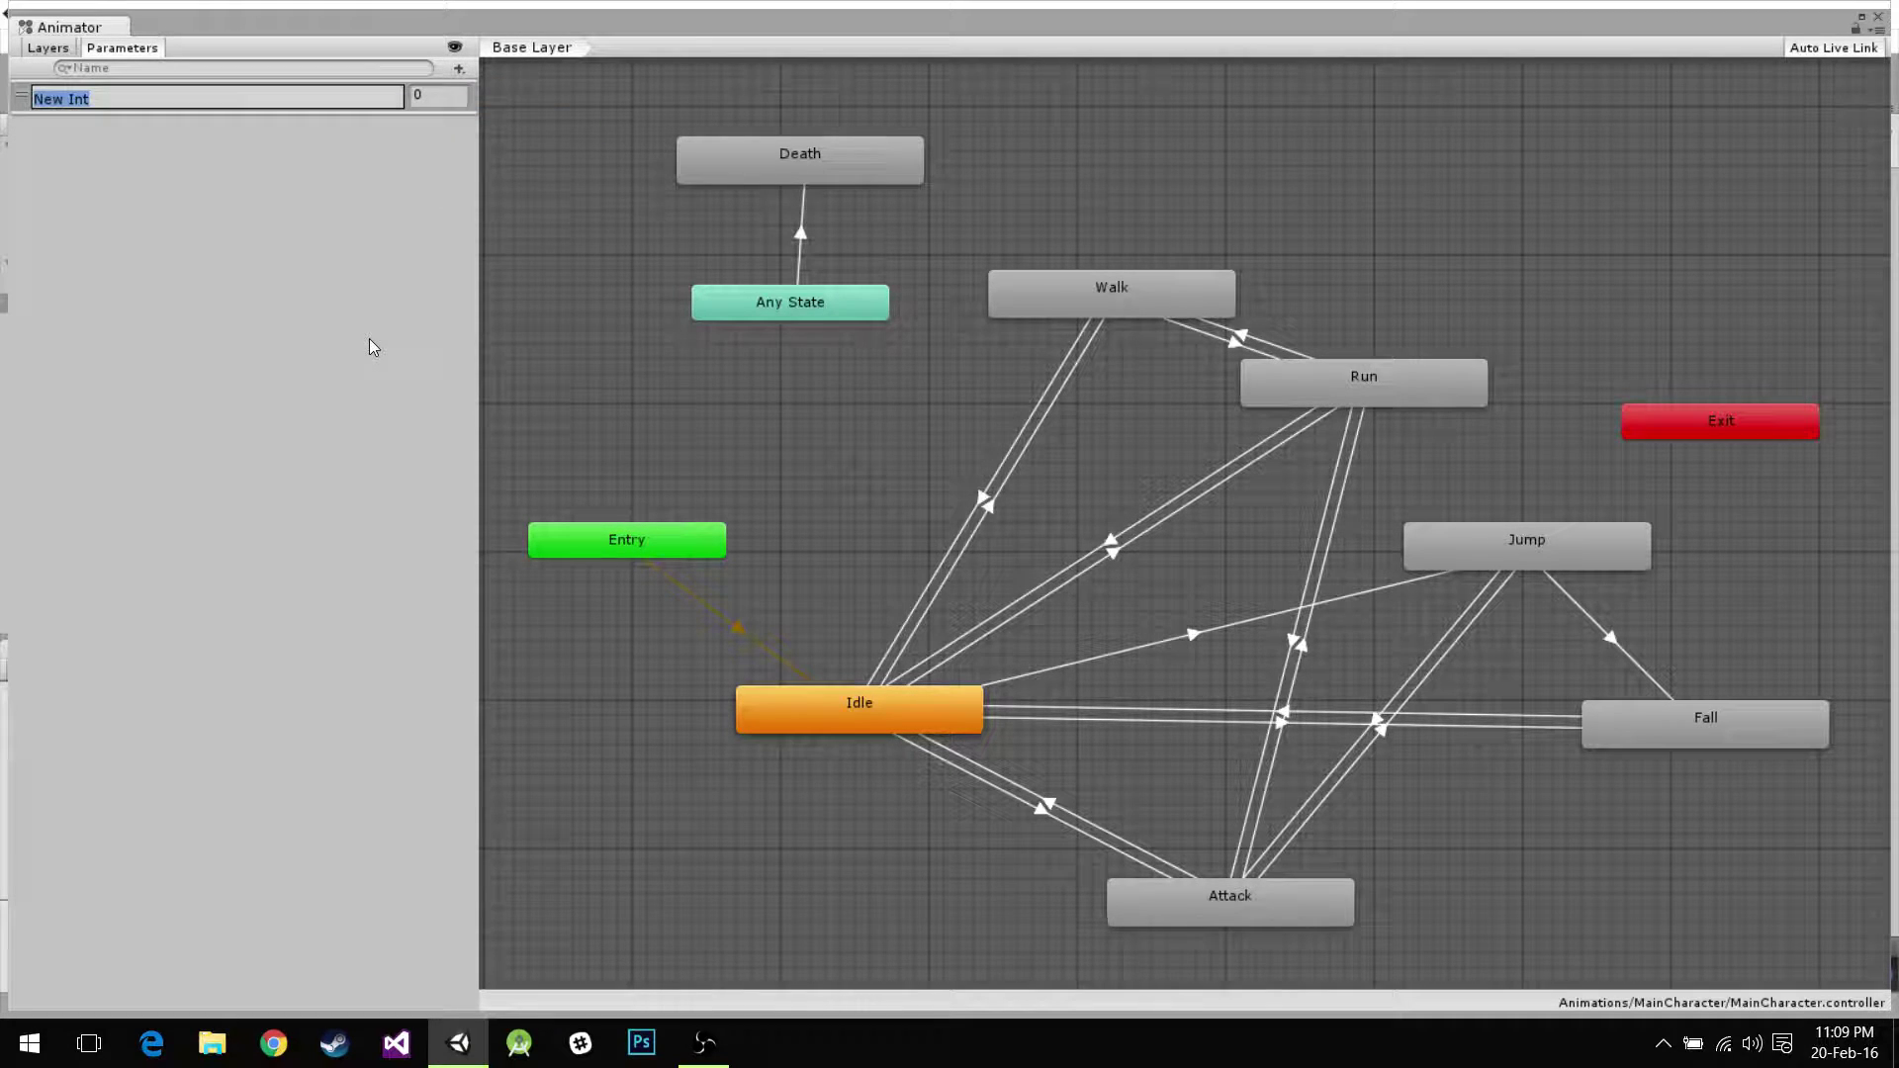
pyautogui.write('State')
pyautogui.press('Return')
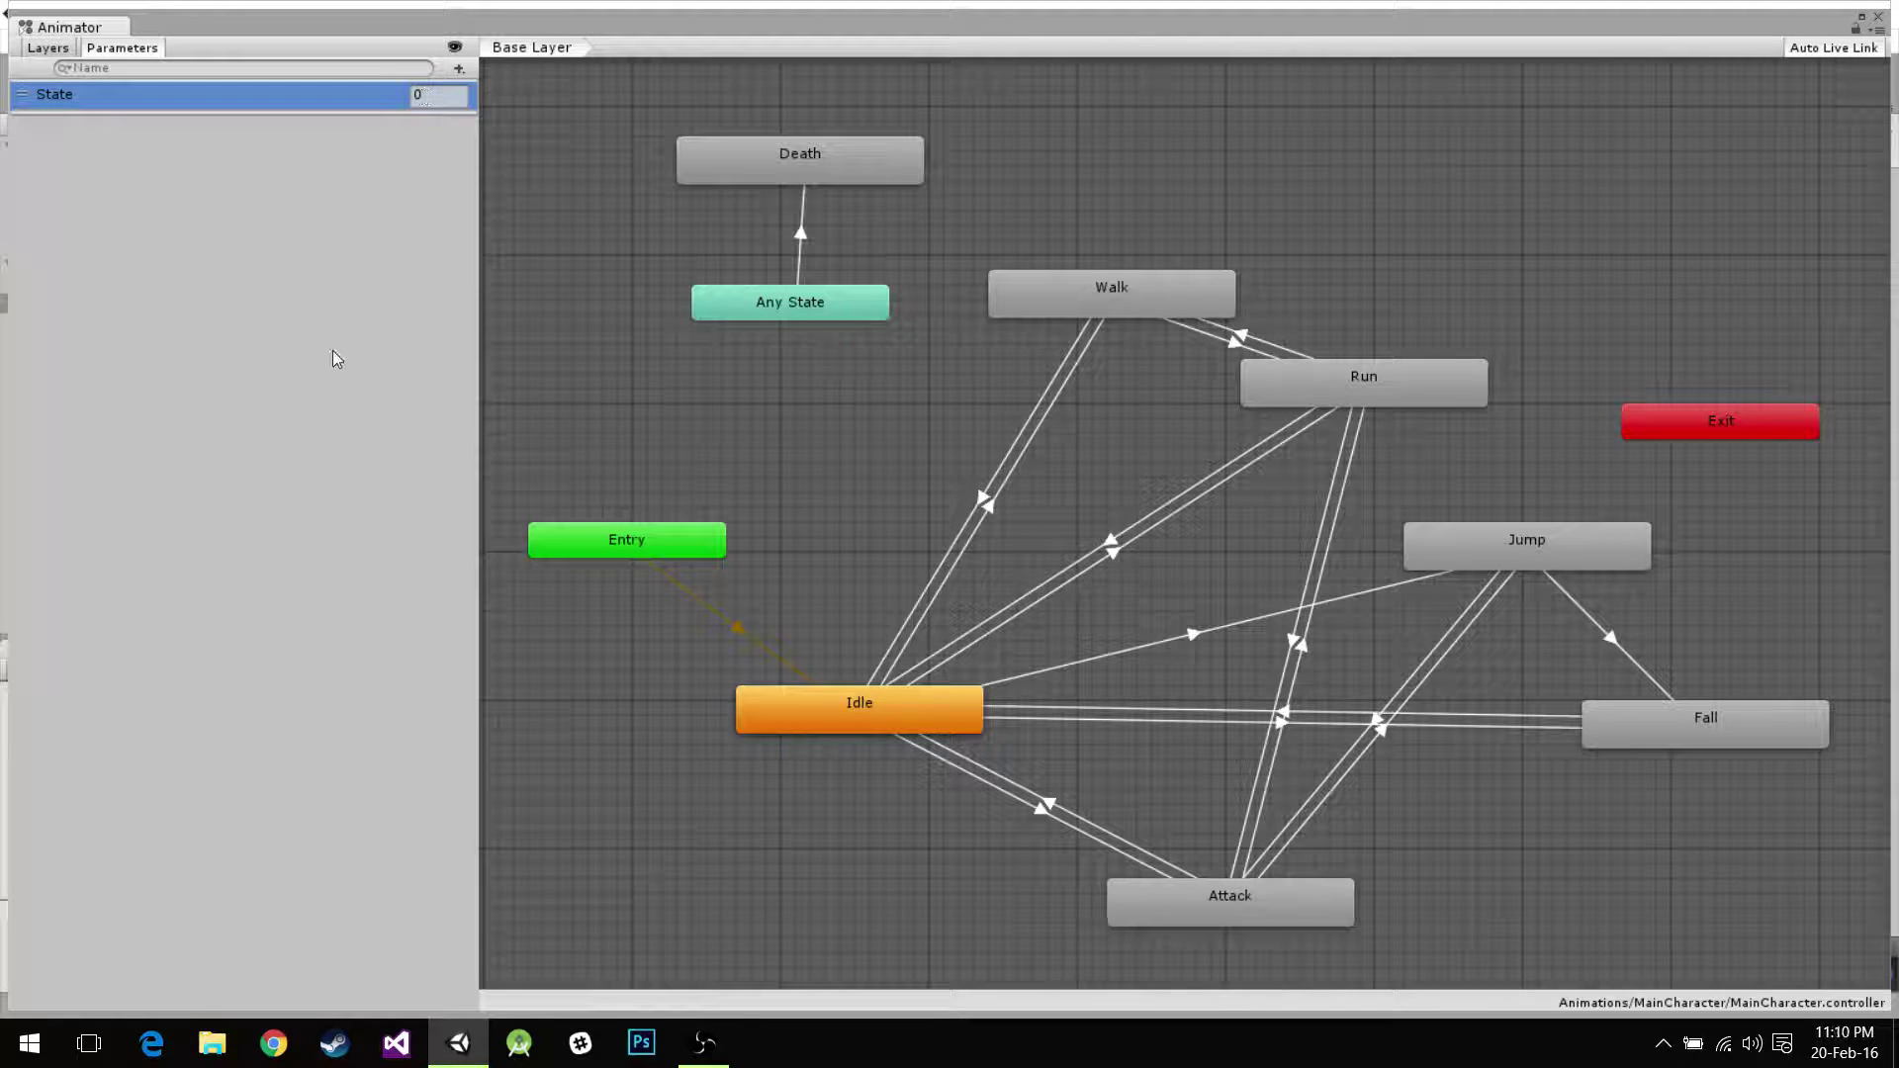
pyautogui.click(292, 321)
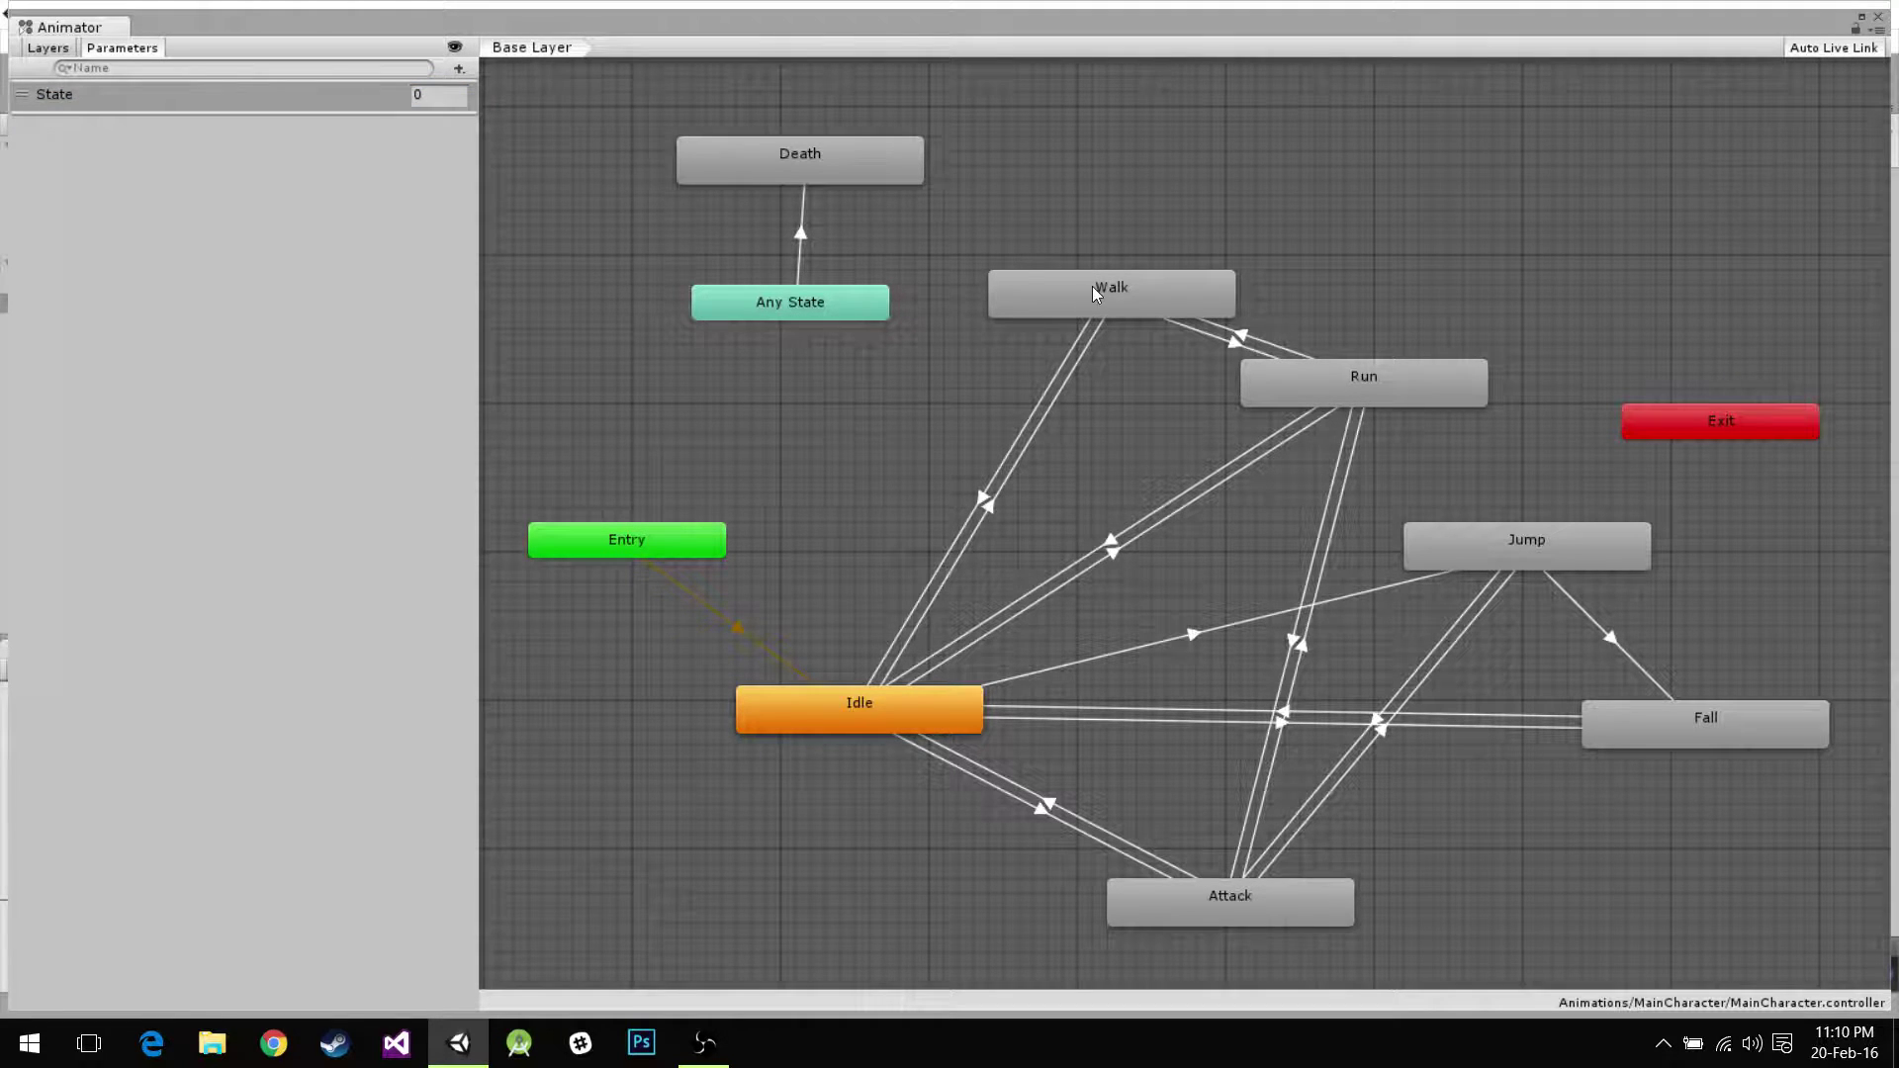
# Rearrange the state graph: align Walk and Run in a row above Idle, and nudge Jump, Fall and Attack outward.
pyautogui.moveTo(1093, 287); pyautogui.dragTo(1049, 233)
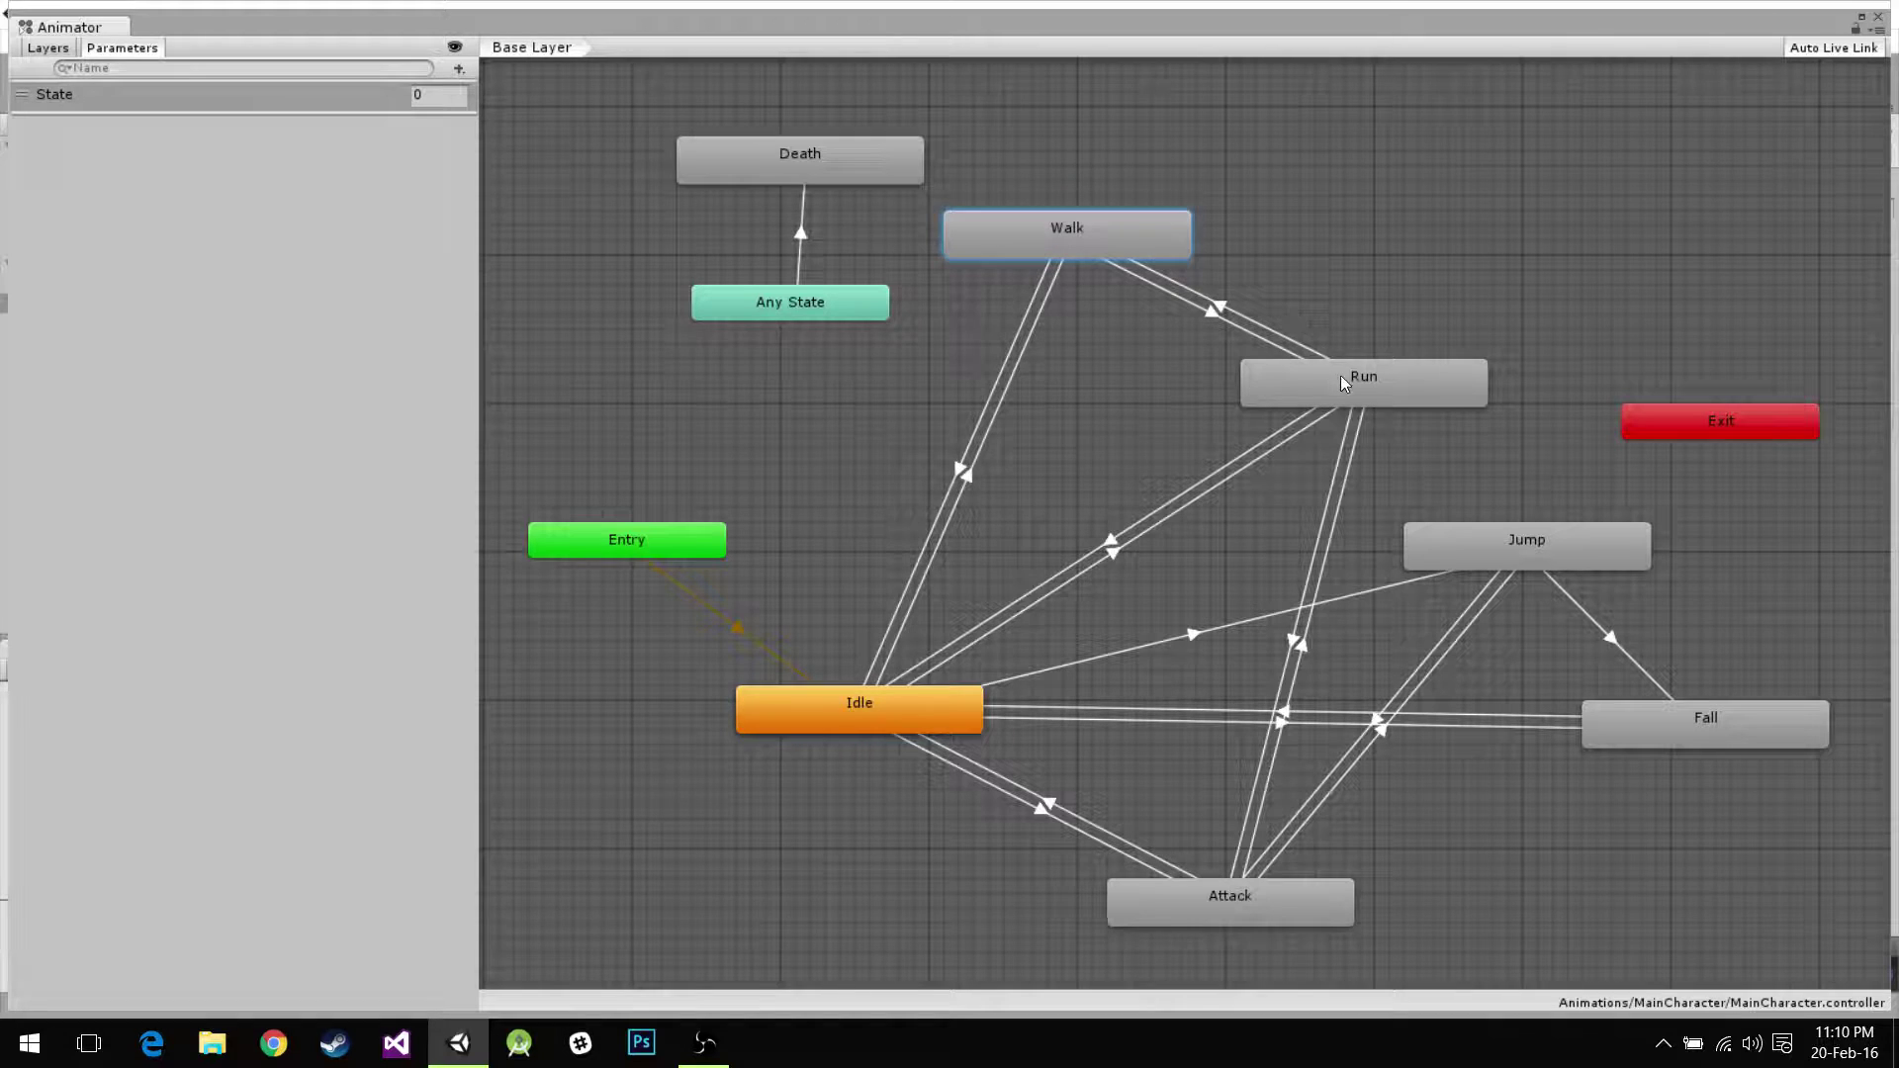
pyautogui.moveTo(1340, 375); pyautogui.dragTo(1361, 227)
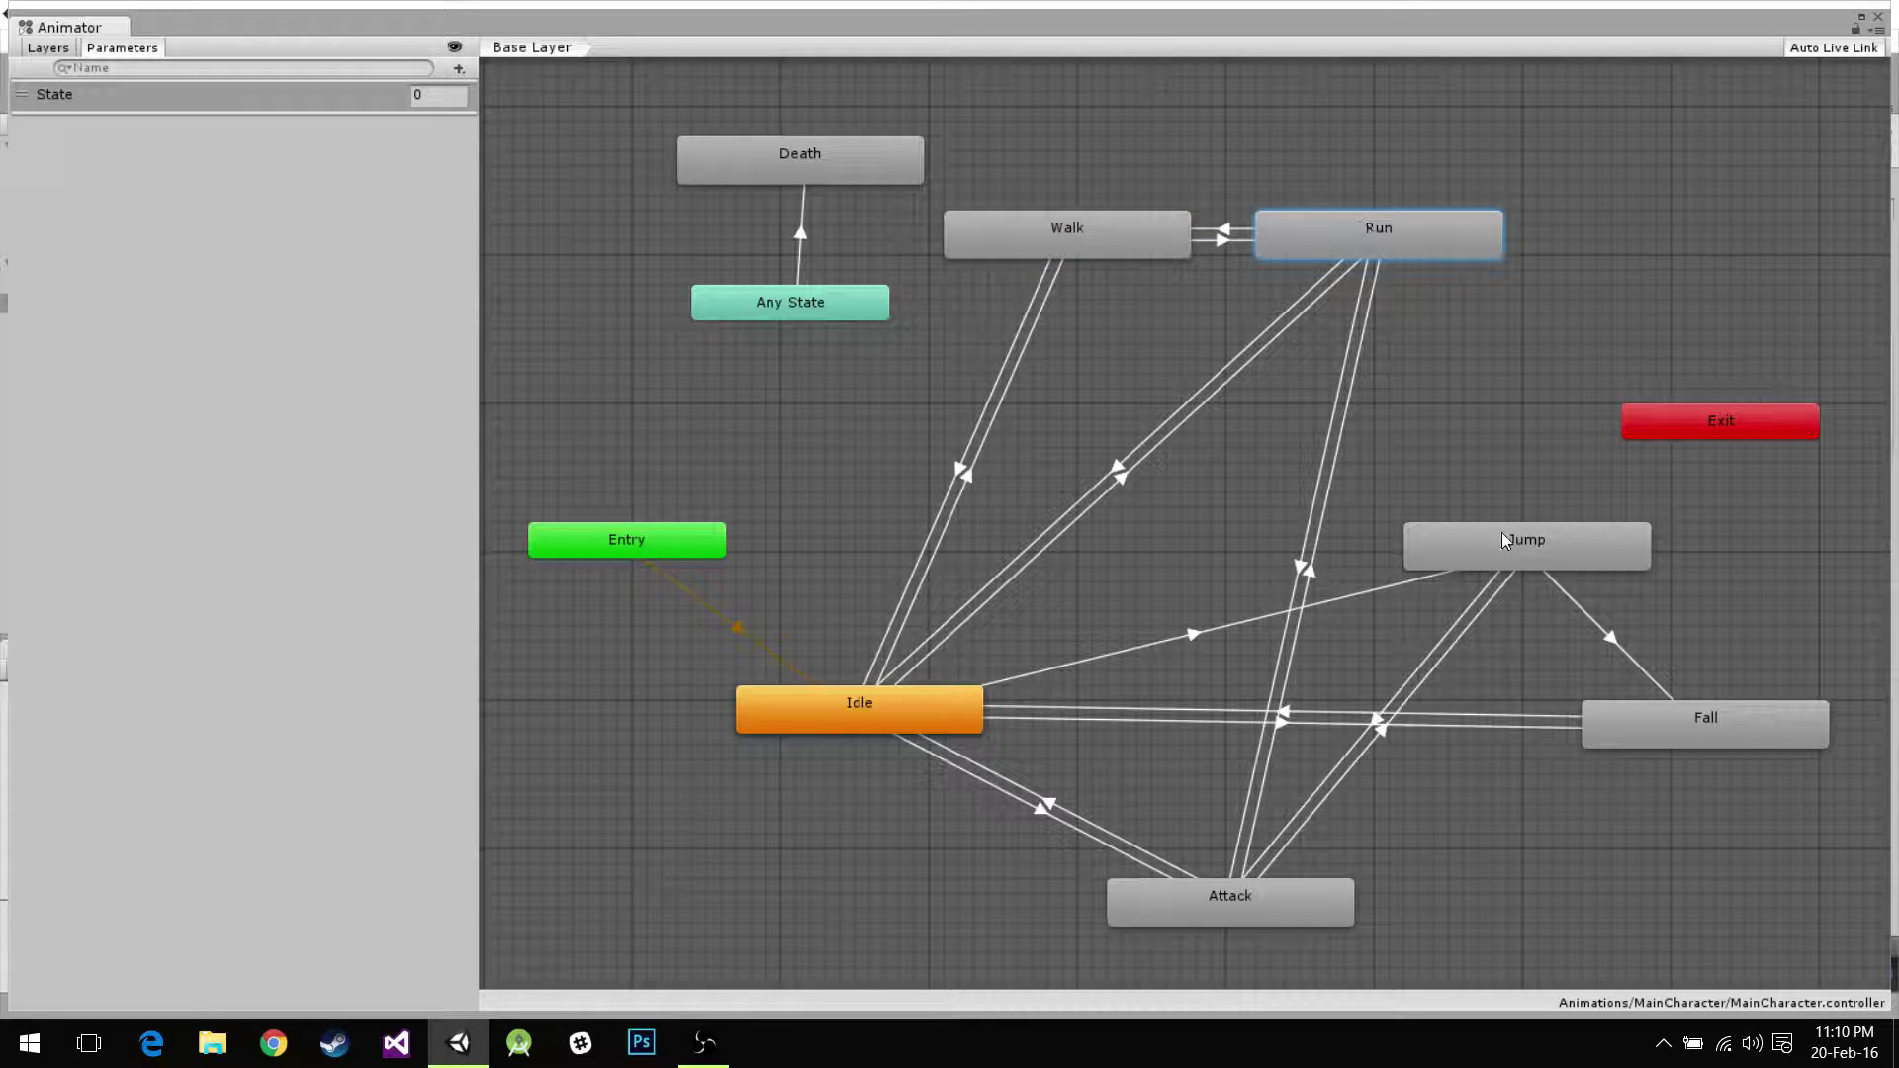
pyautogui.moveTo(1501, 532)
pyautogui.mouseDown()
pyautogui.moveTo(1521, 404)
pyautogui.moveTo(1607, 227)
pyautogui.moveTo(1557, 495)
pyautogui.moveTo(1513, 554)
pyautogui.mouseUp()
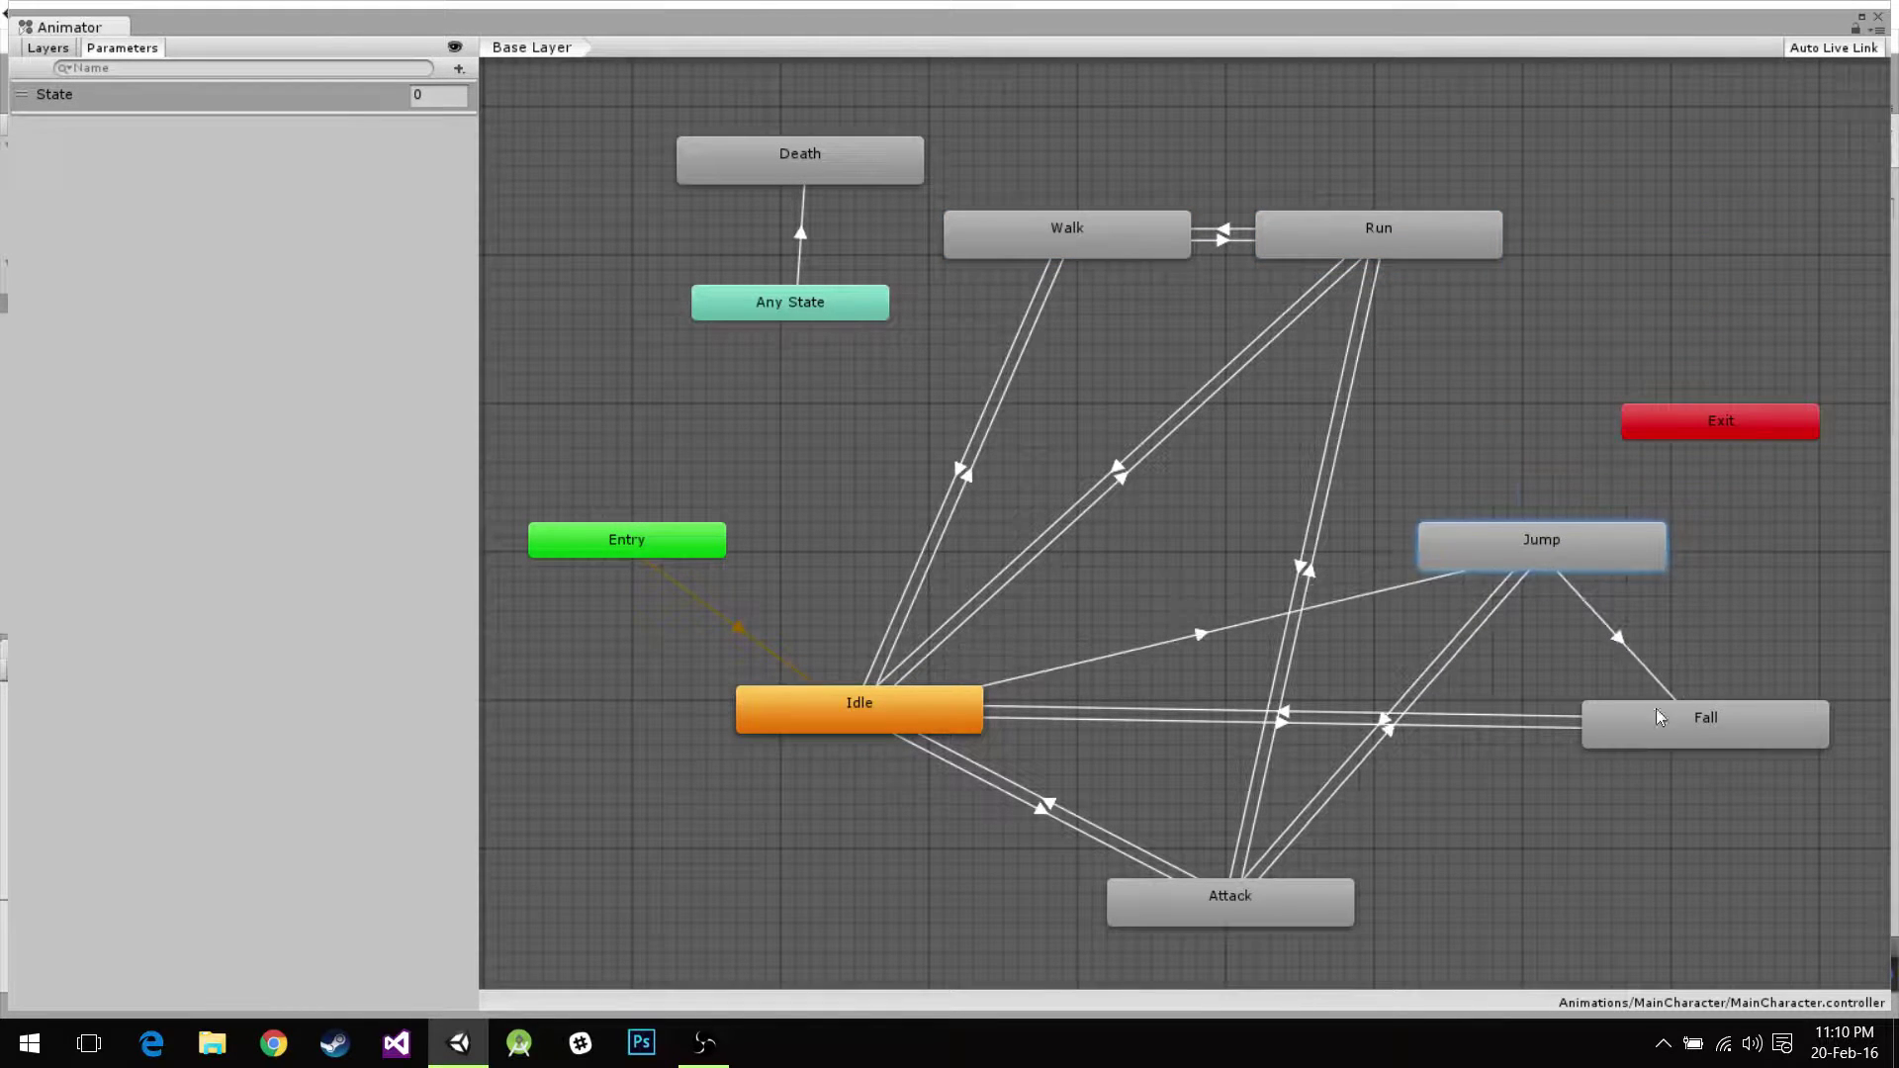
pyautogui.moveTo(1662, 721); pyautogui.dragTo(1675, 756)
pyautogui.moveTo(1276, 898); pyautogui.dragTo(1306, 928)
pyautogui.click(797, 168)
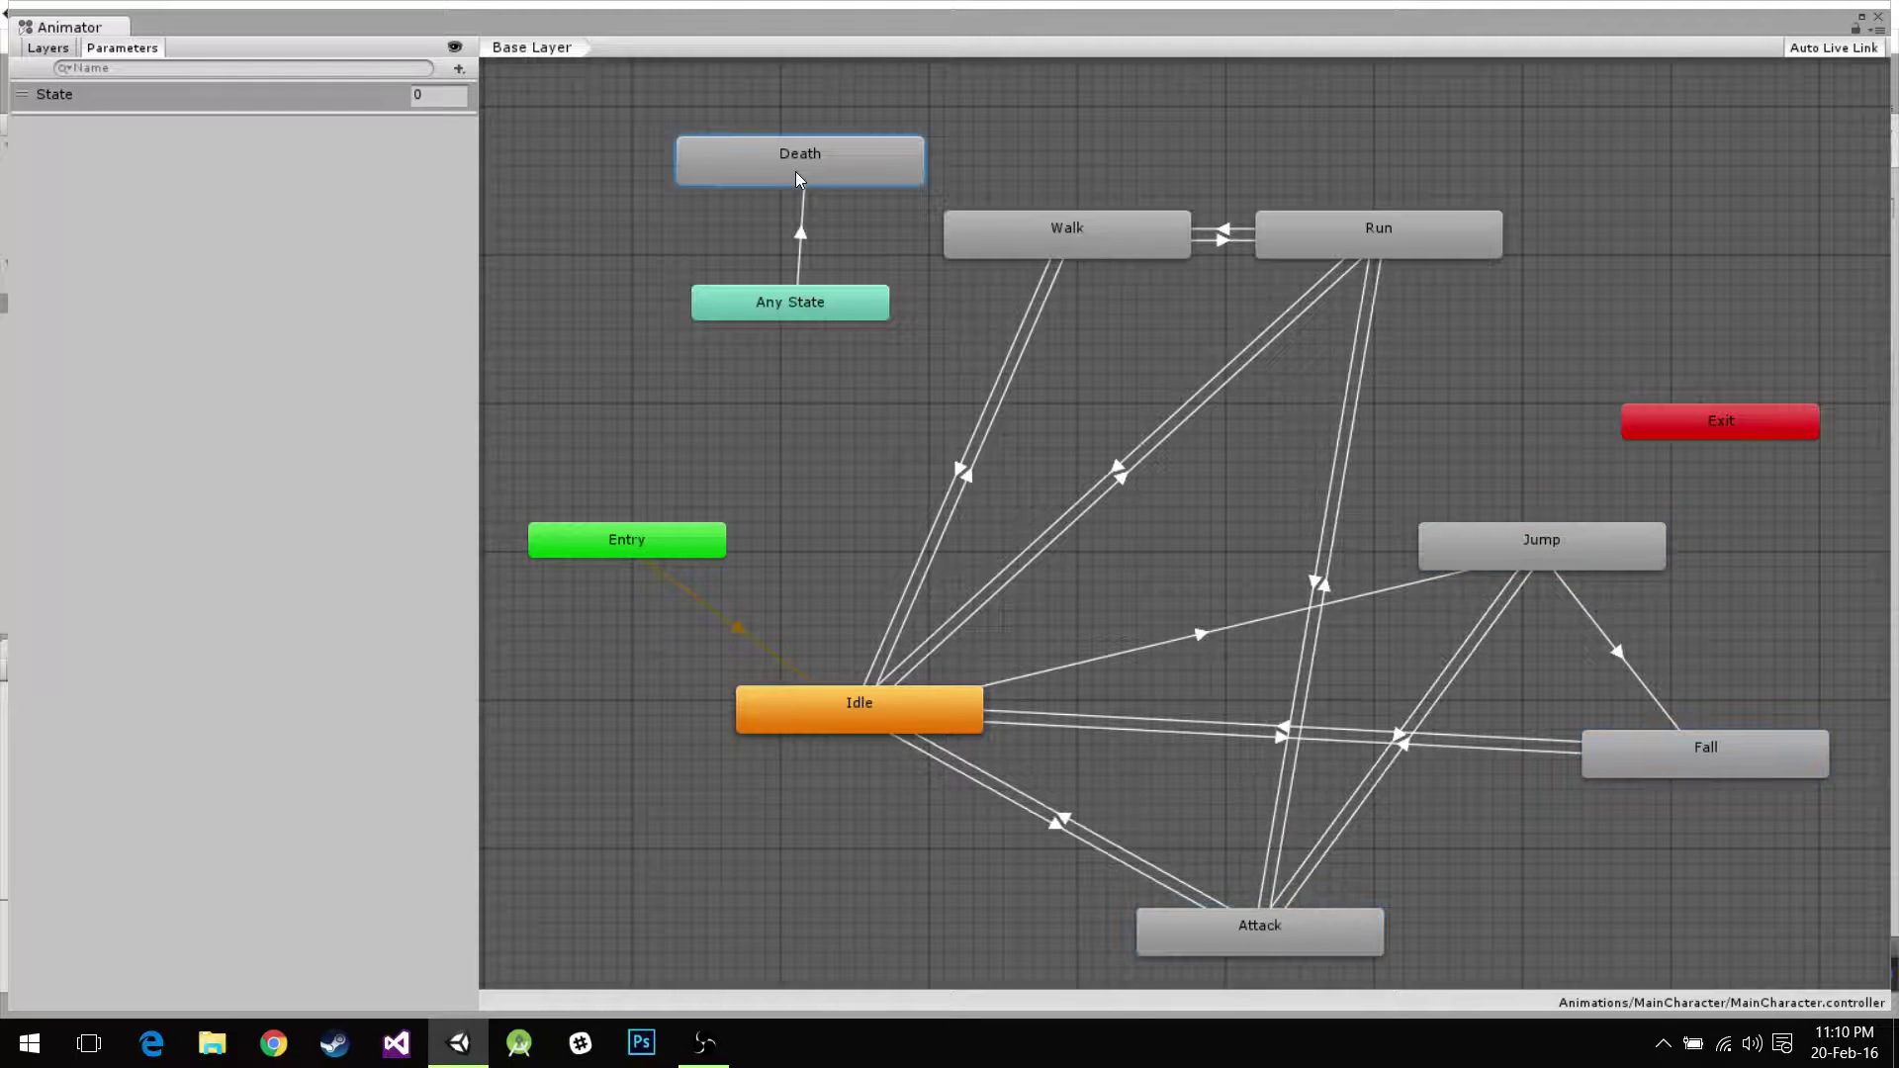
# Select the Walk to Idle transition, dock the Animator window beside the Animation view, and enlarge that lower area.
pyautogui.click(956, 473)
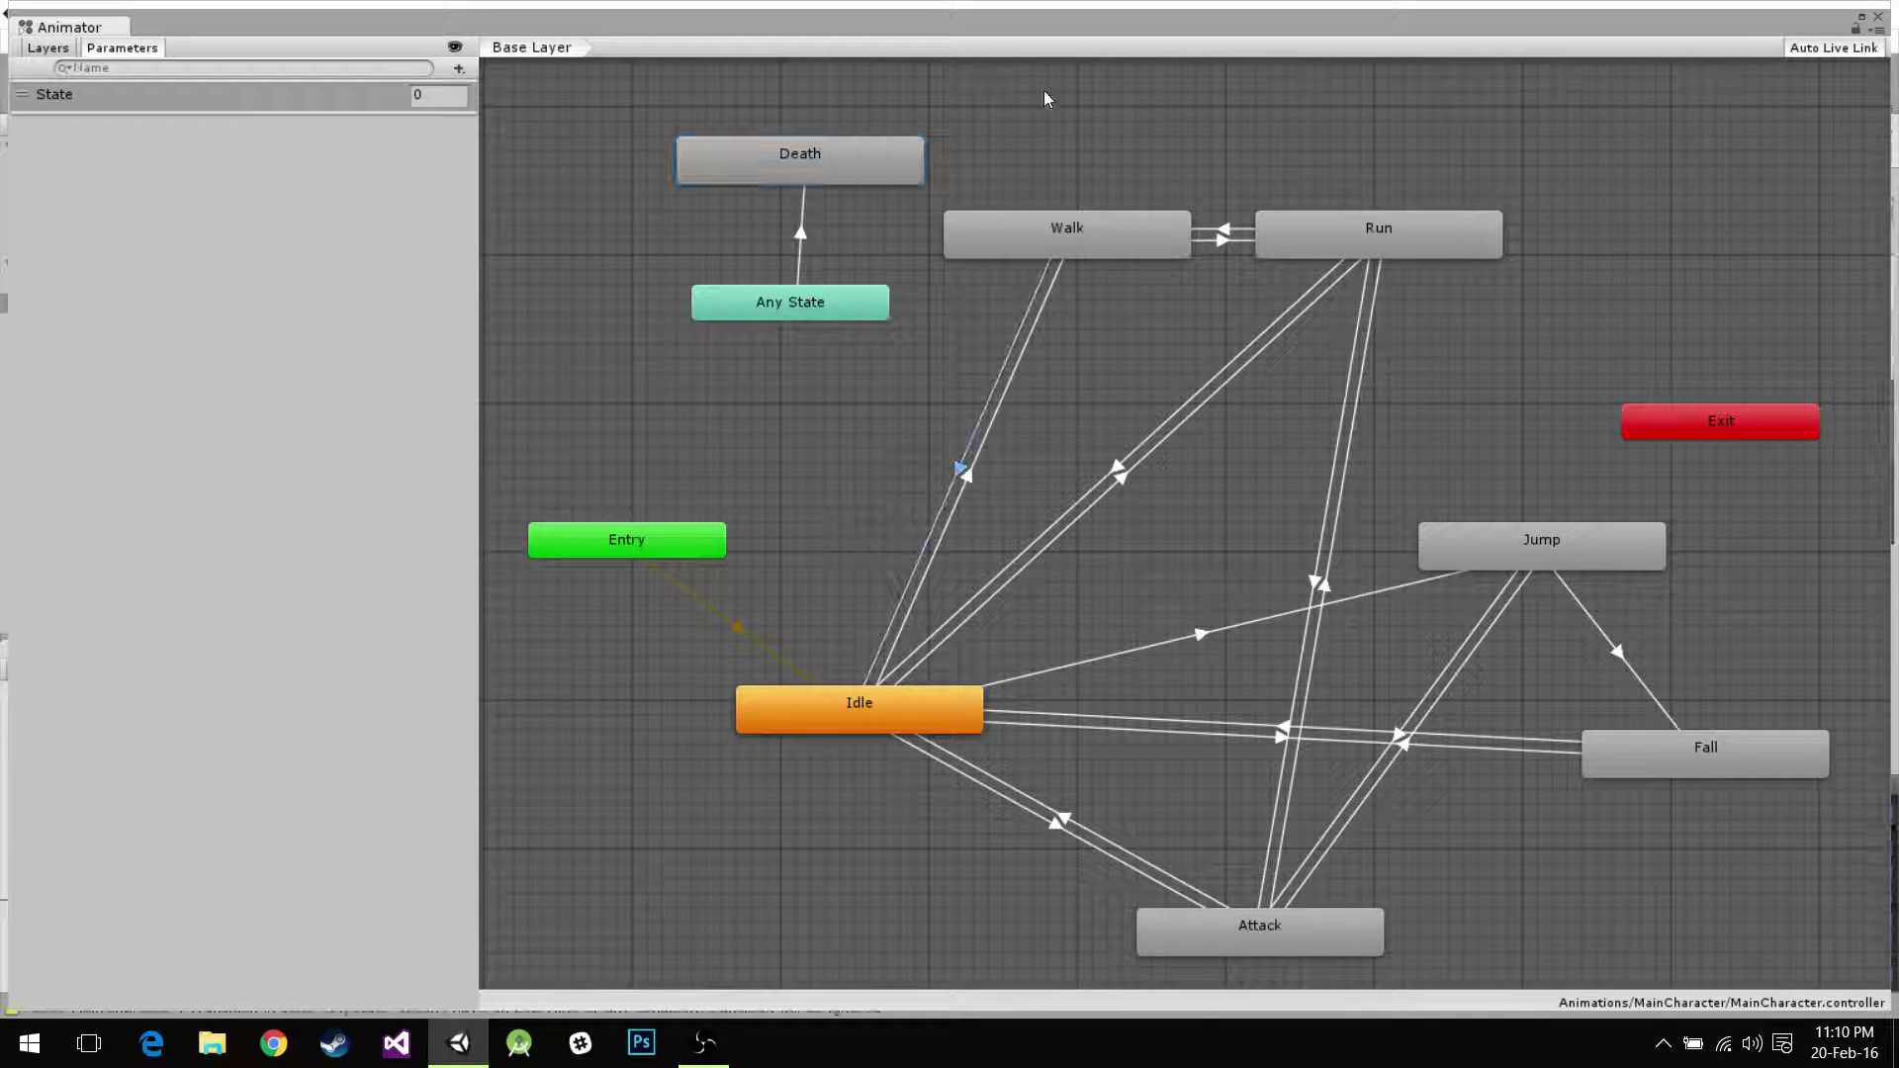
pyautogui.moveTo(52, 28); pyautogui.dragTo(288, 555)
pyautogui.moveTo(40, 28); pyautogui.dragTo(270, 655)
pyautogui.moveTo(166, 105); pyautogui.dragTo(14, 653)
pyautogui.click(406, 652)
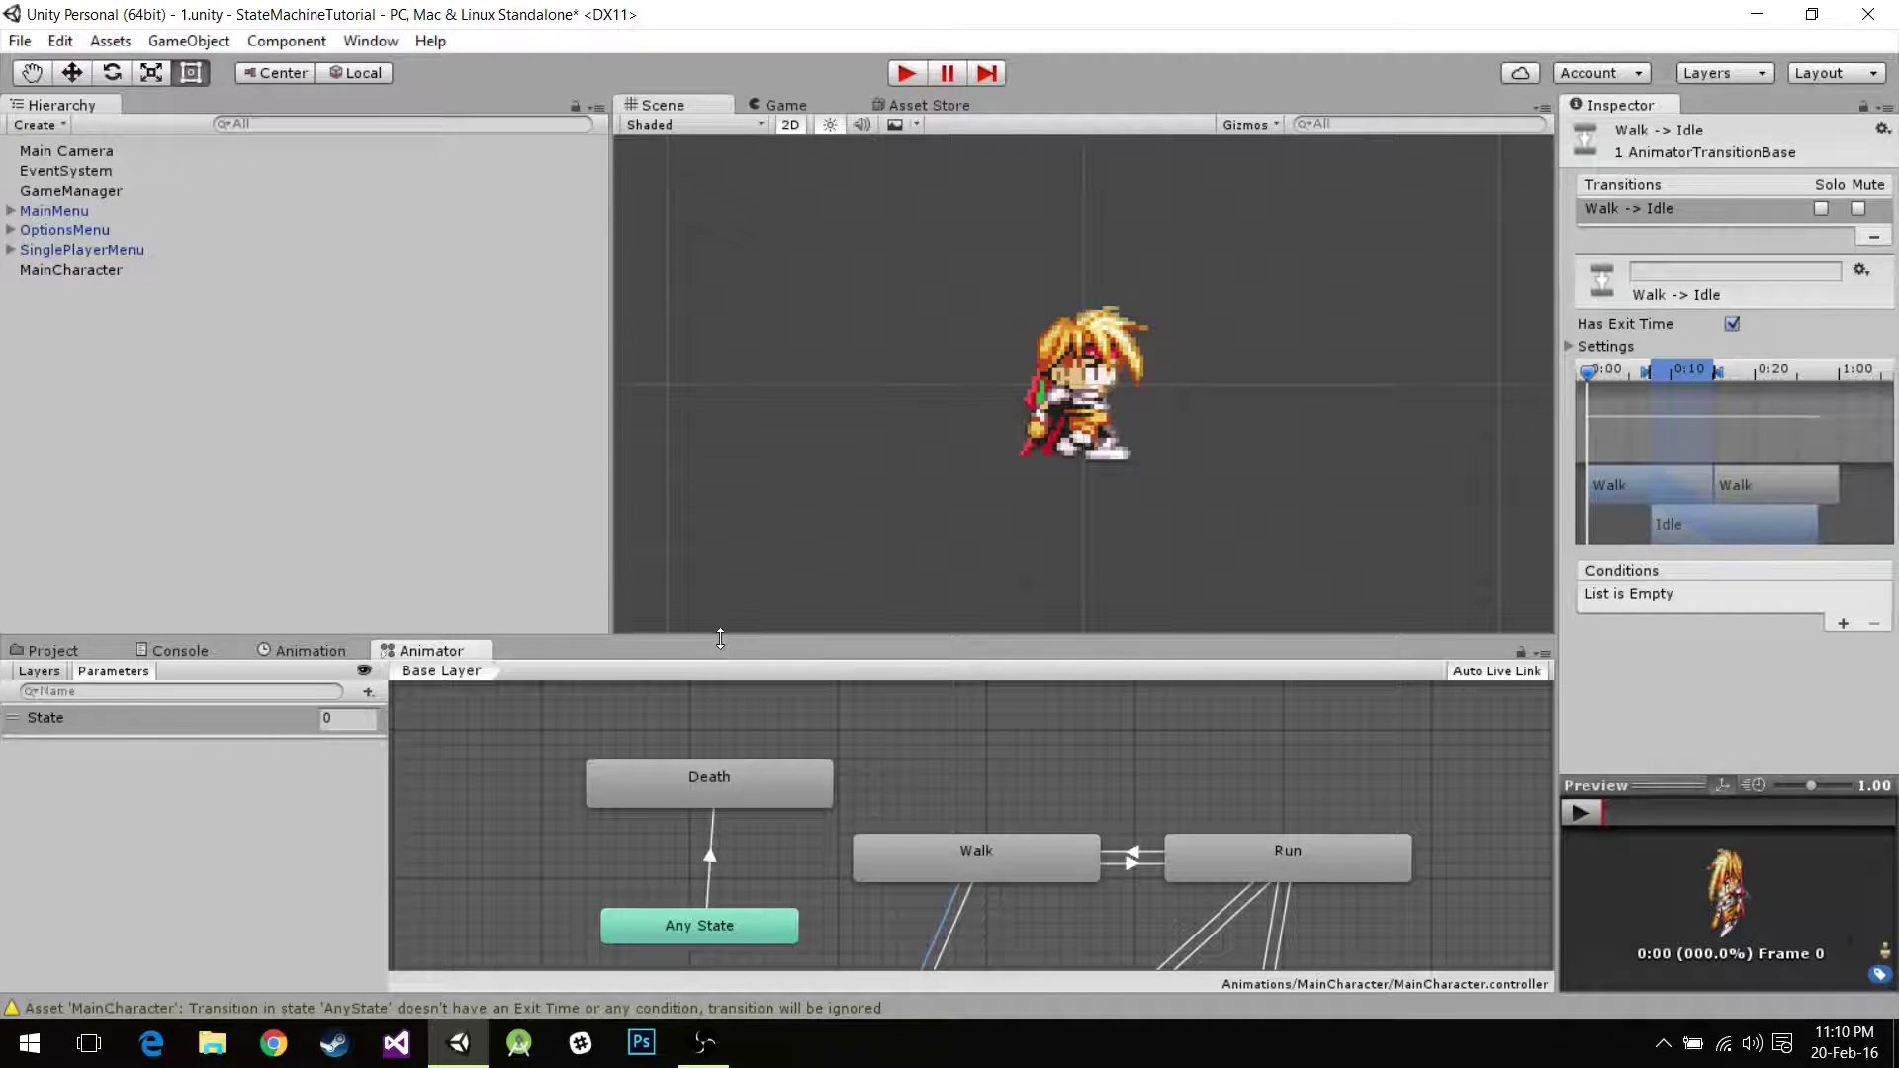
pyautogui.moveTo(720, 638); pyautogui.dragTo(720, 366)
pyautogui.moveTo(847, 714); pyautogui.dragTo(674, 659, button='middle')
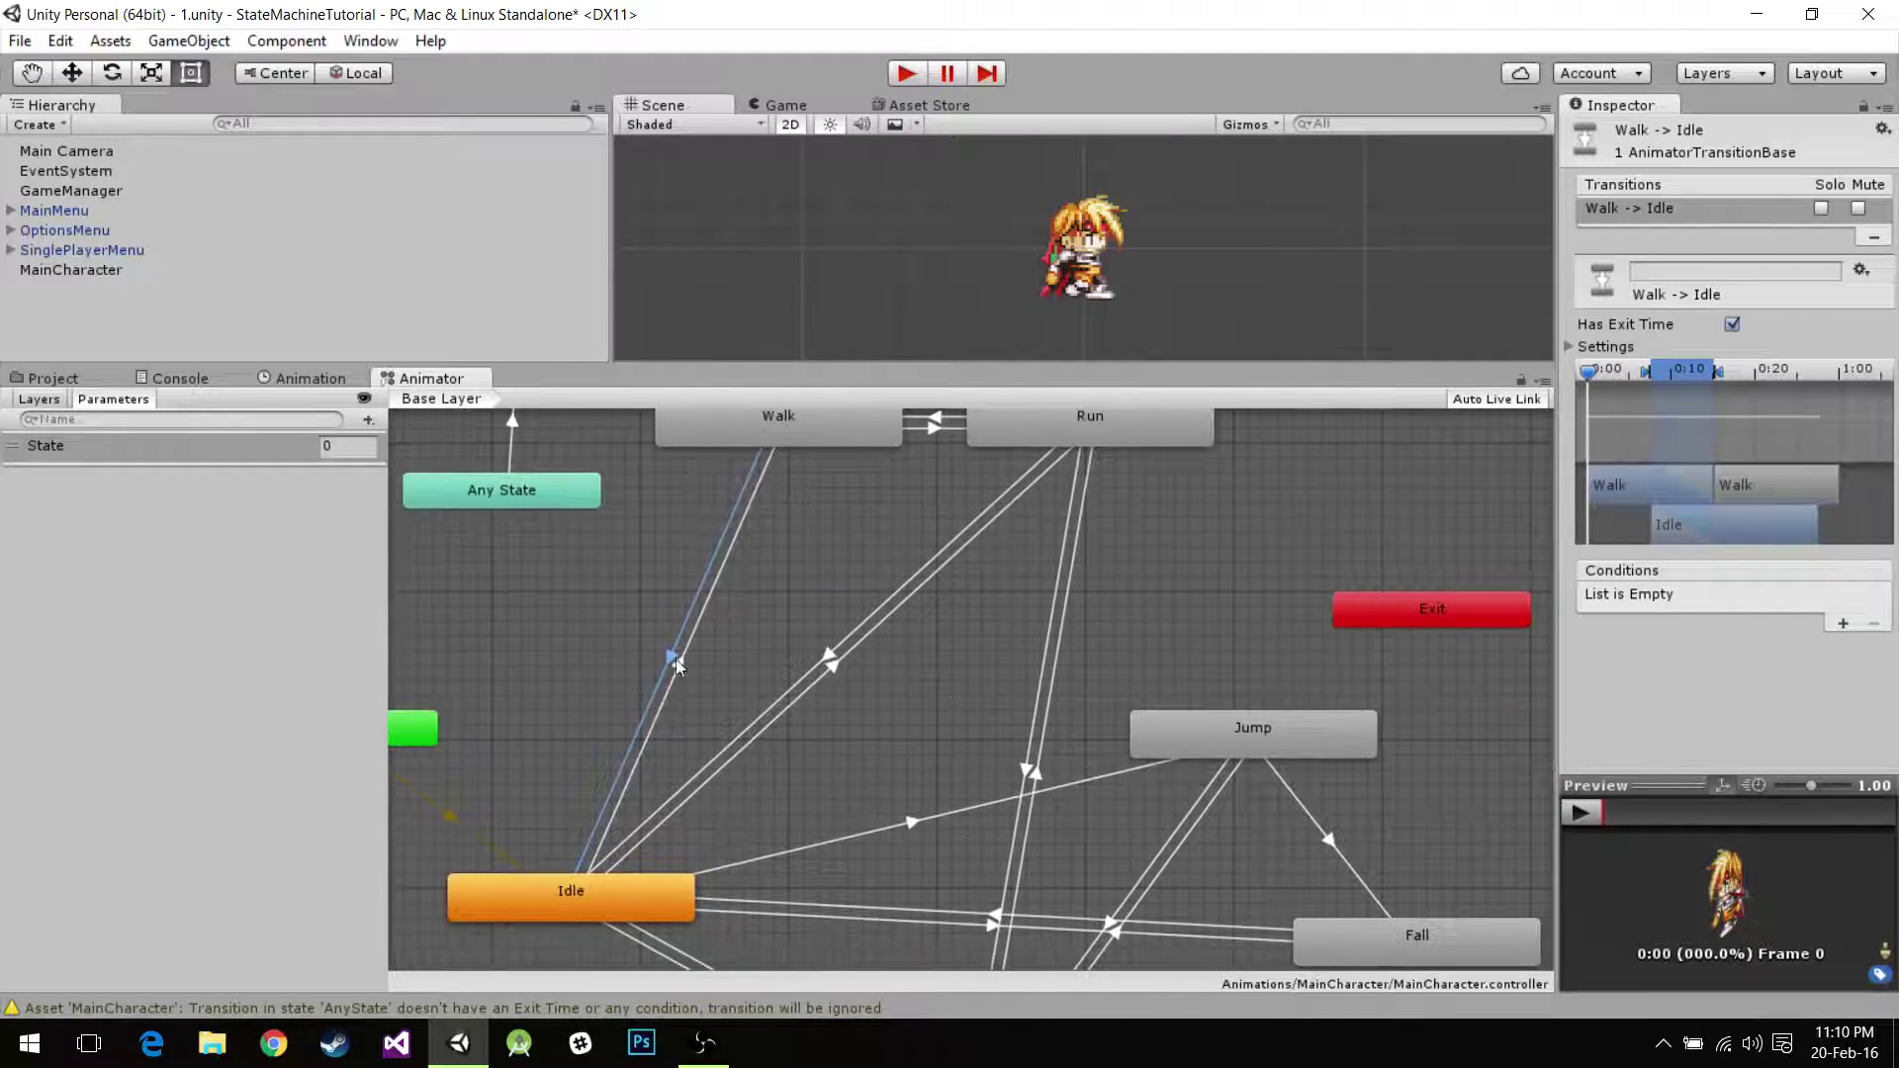
# Disable Has Exit Time on the Run to Attack transition.
pyautogui.click(693, 635)
pyautogui.click(833, 643)
pyautogui.click(839, 661)
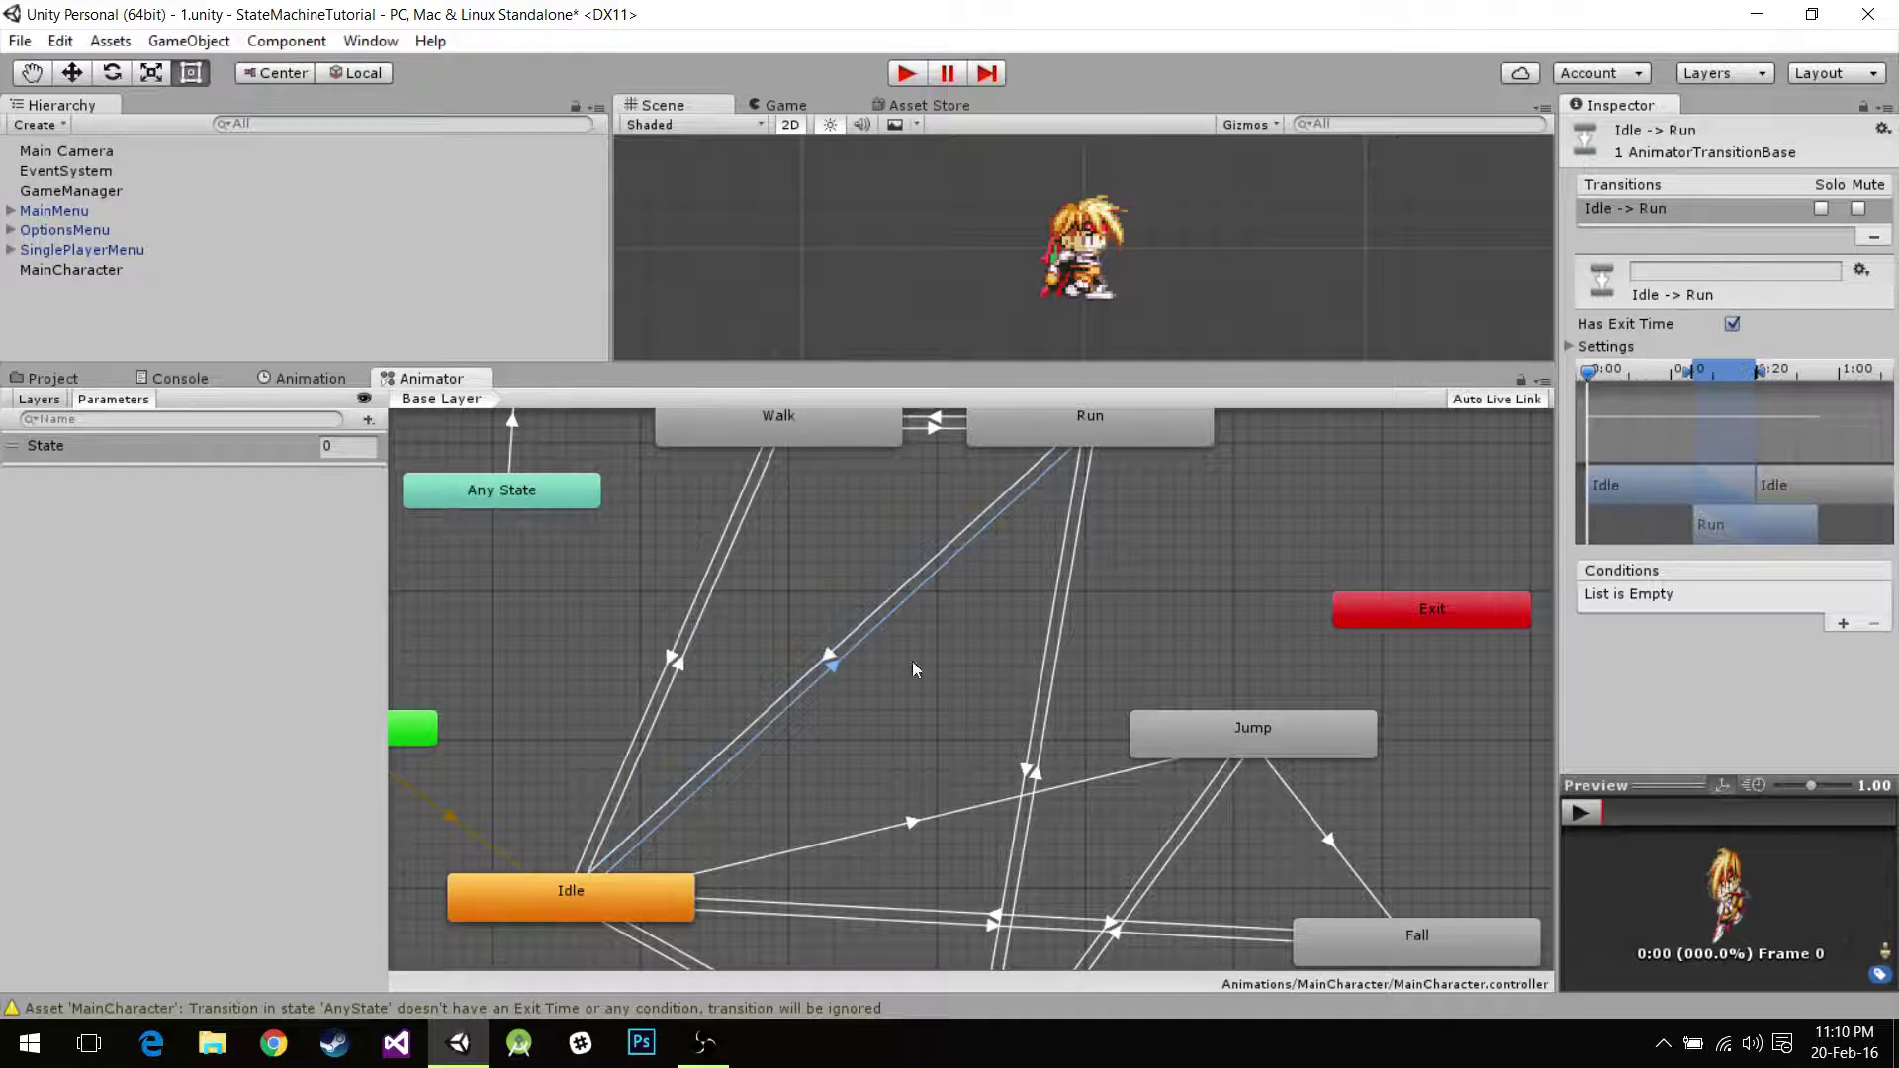
pyautogui.click(1054, 661)
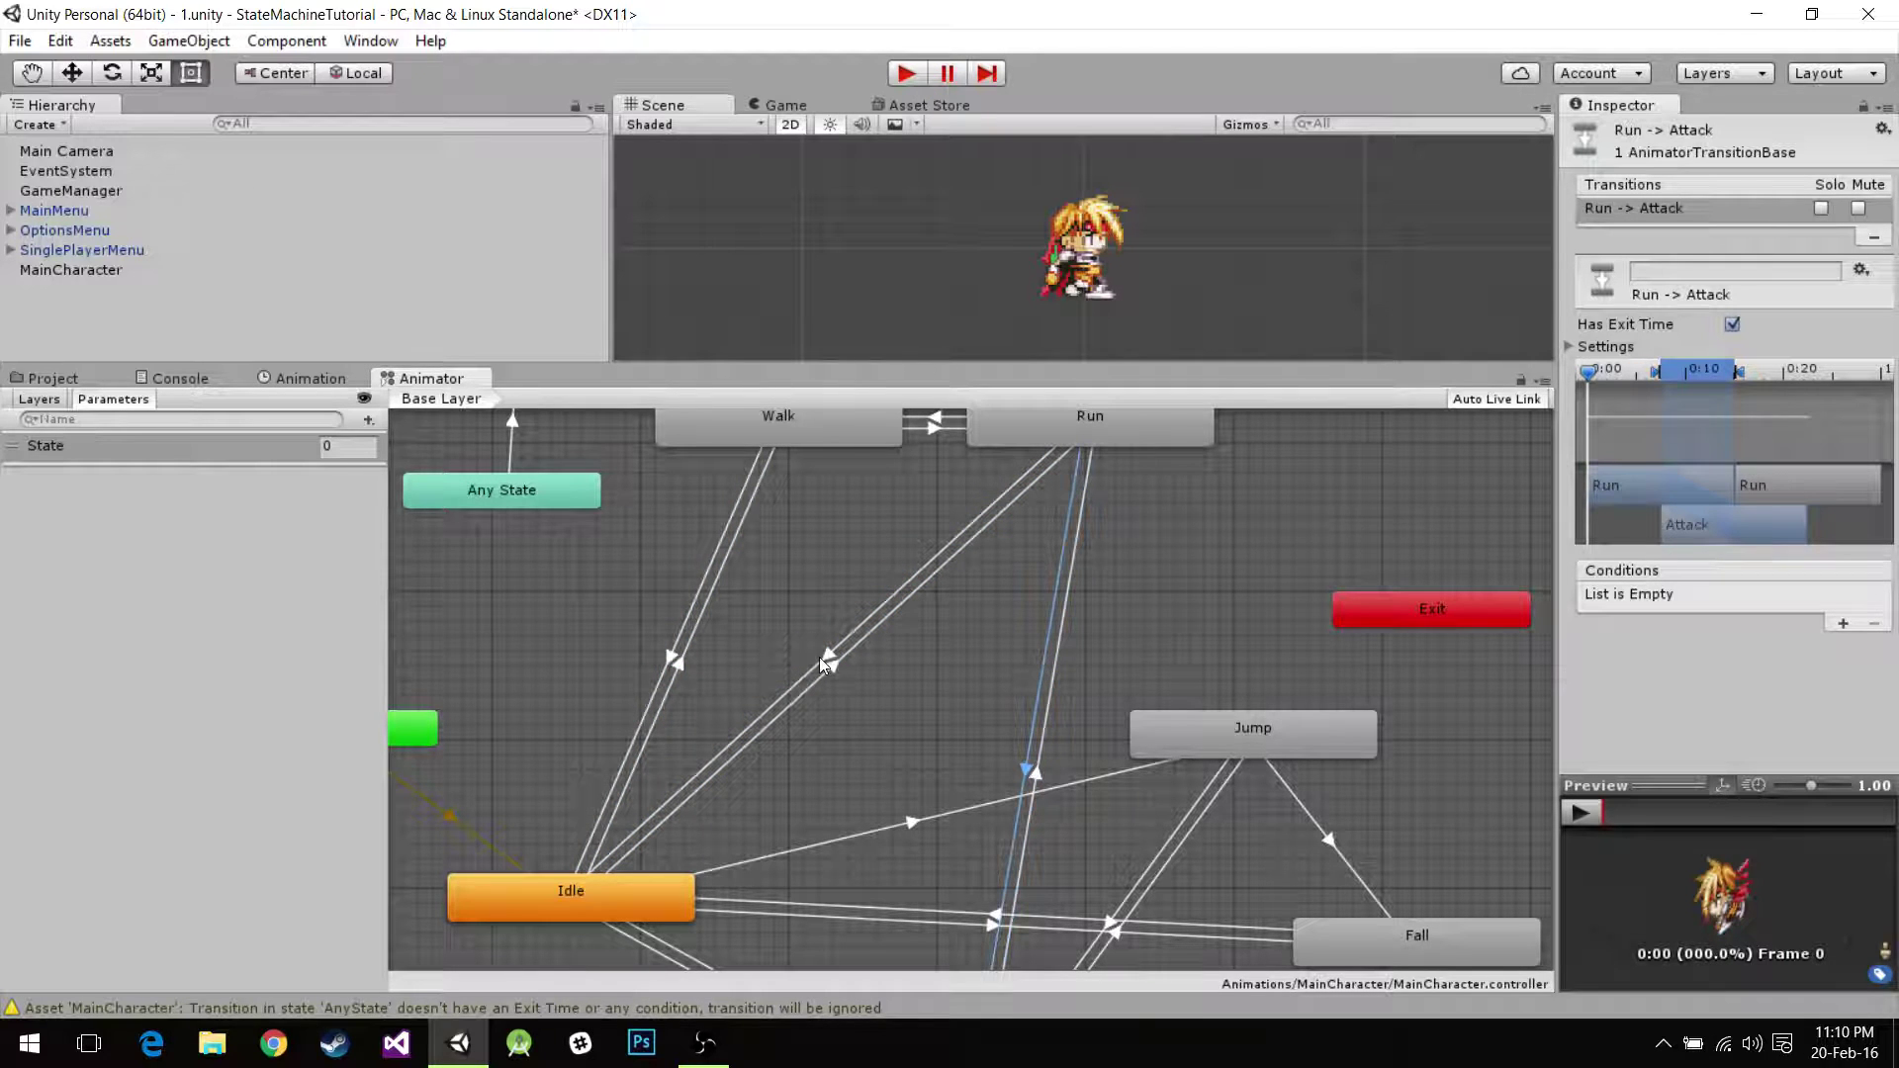
pyautogui.moveTo(861, 711); pyautogui.dragTo(940, 699, button='middle')
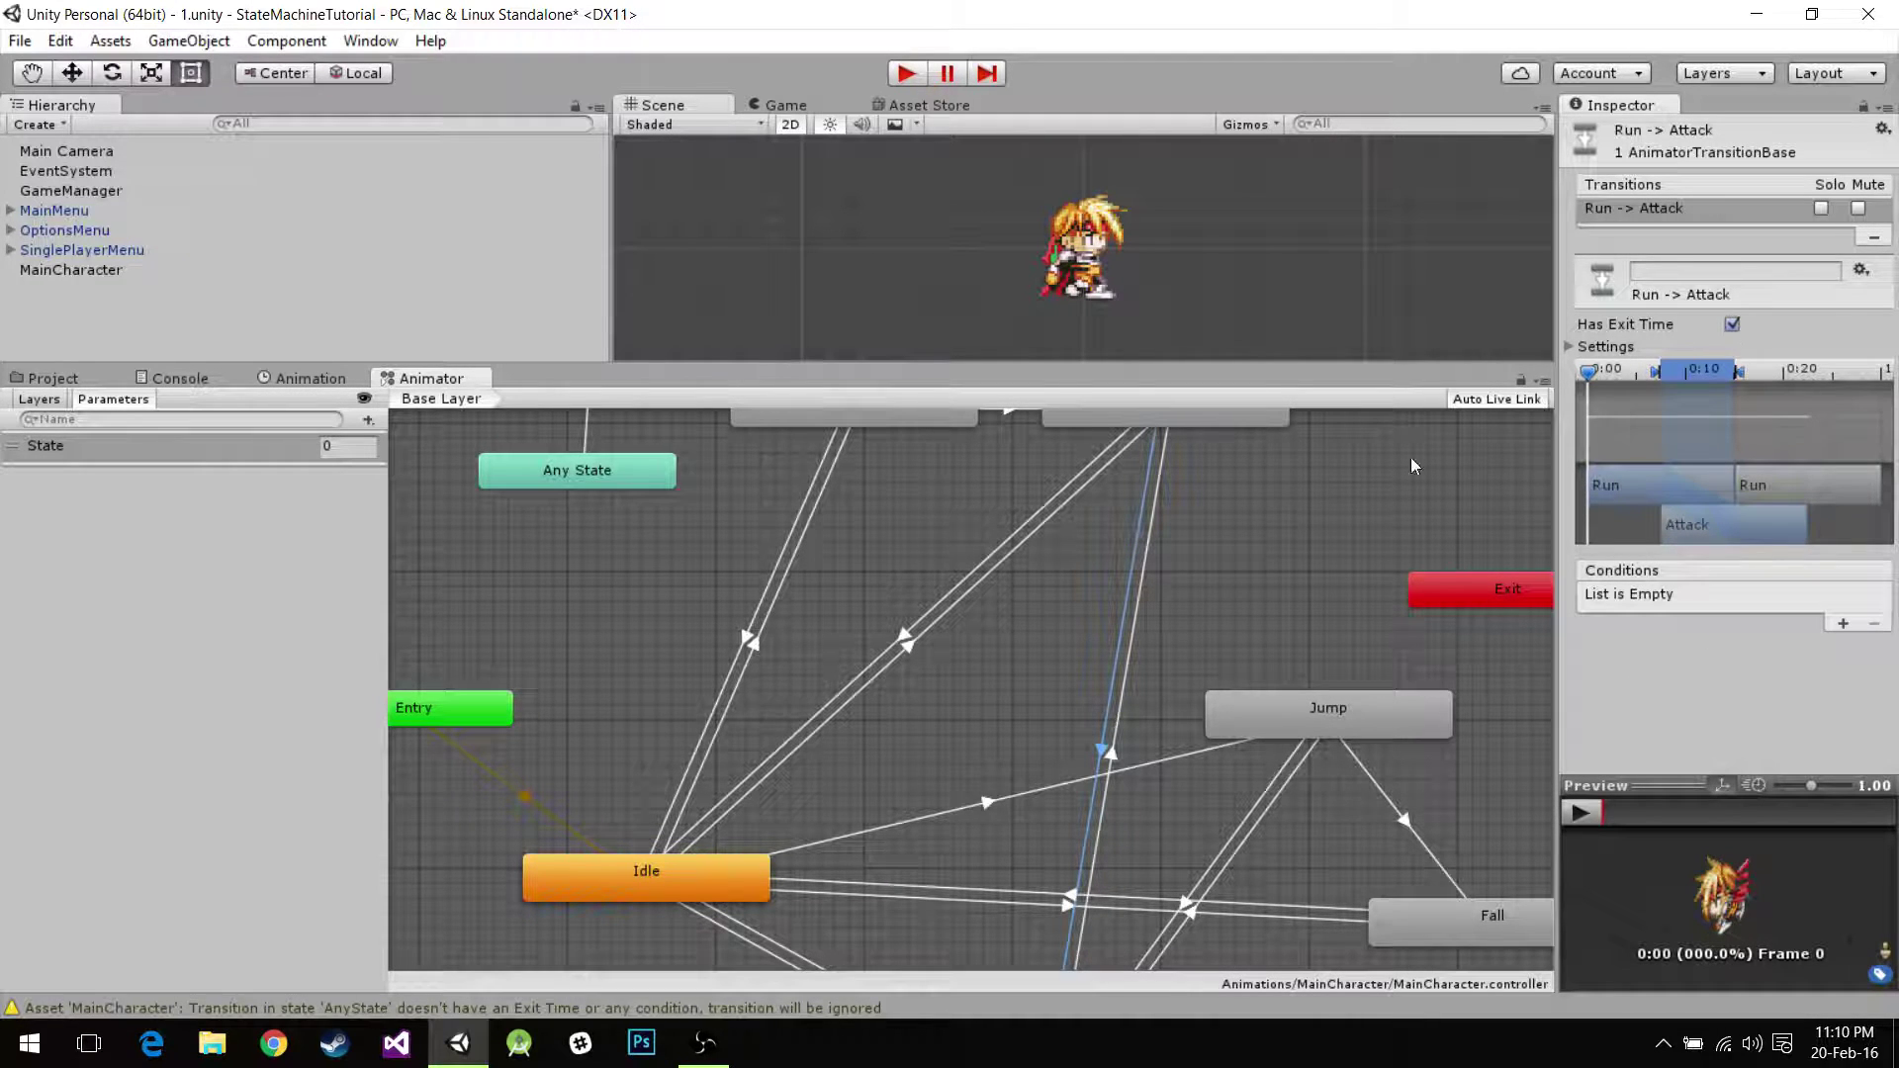
pyautogui.moveTo(1411, 457); pyautogui.dragTo(1417, 335, button='middle')
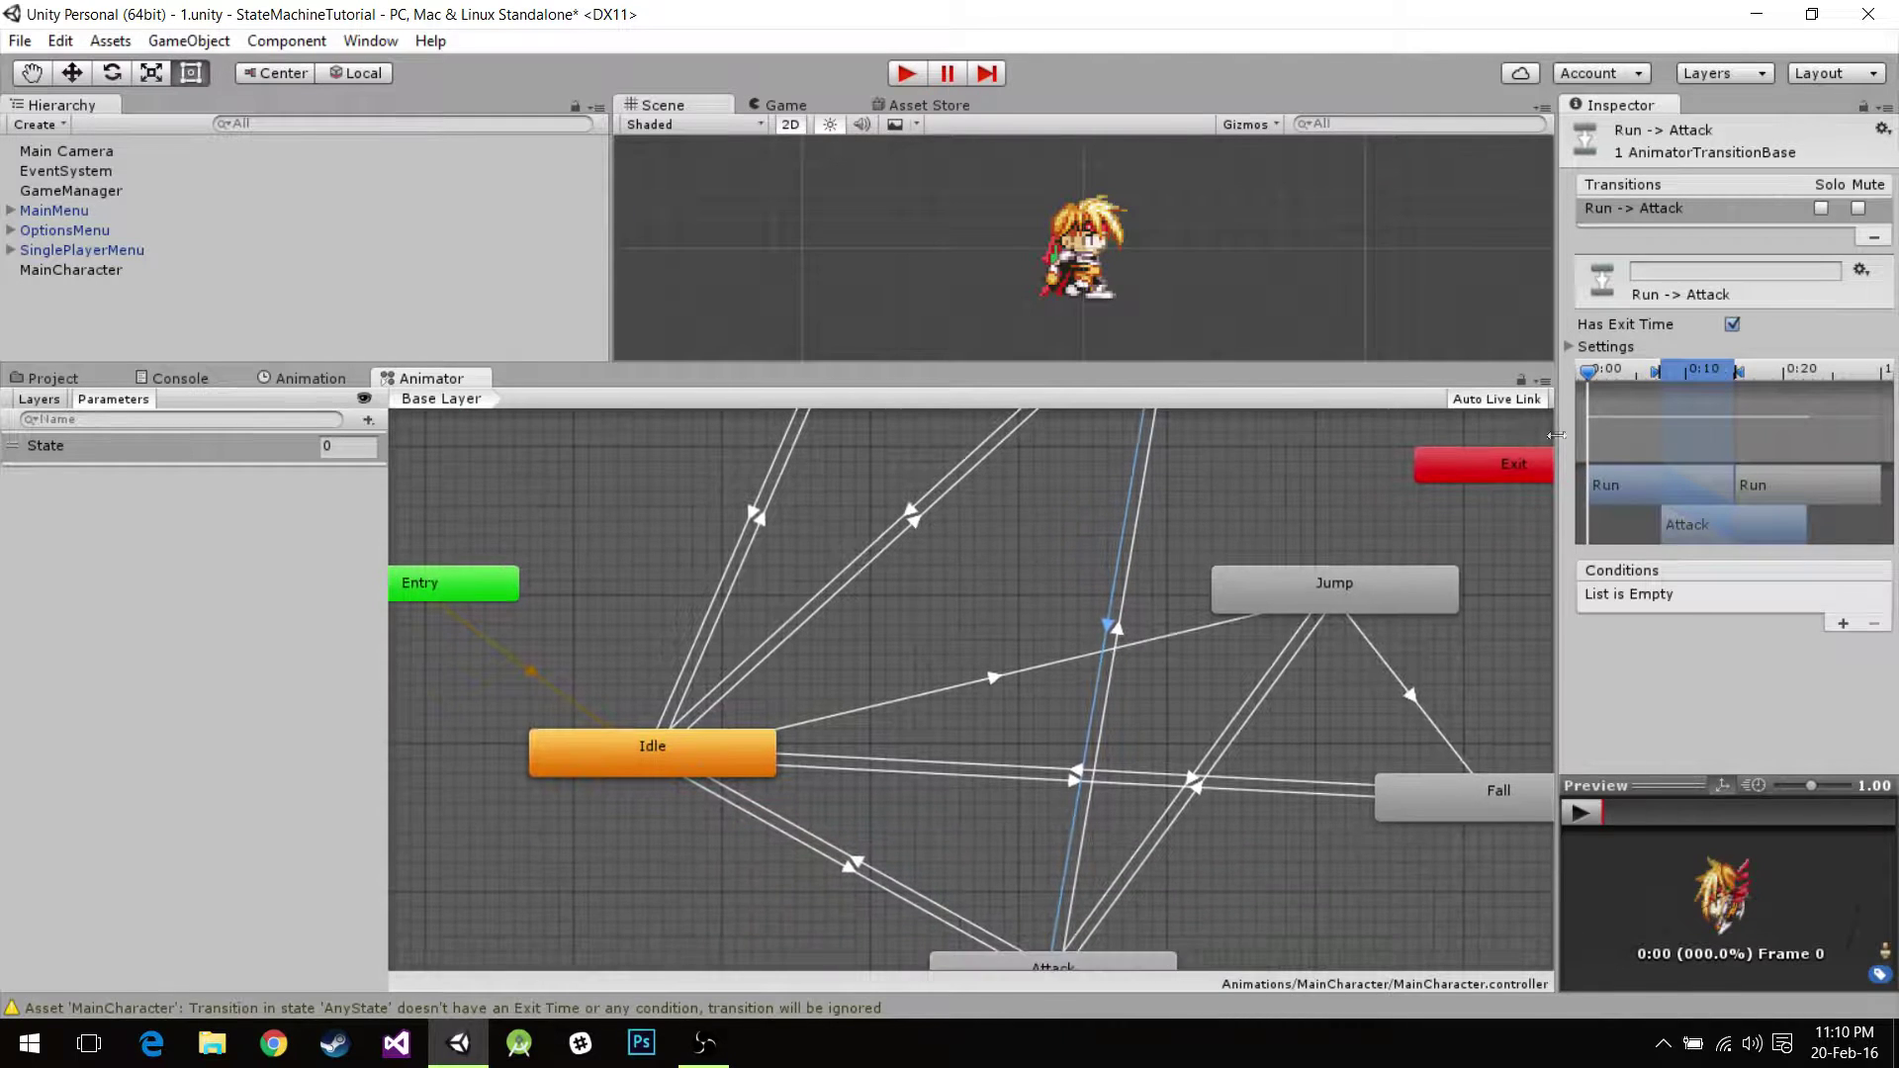
pyautogui.click(1732, 326)
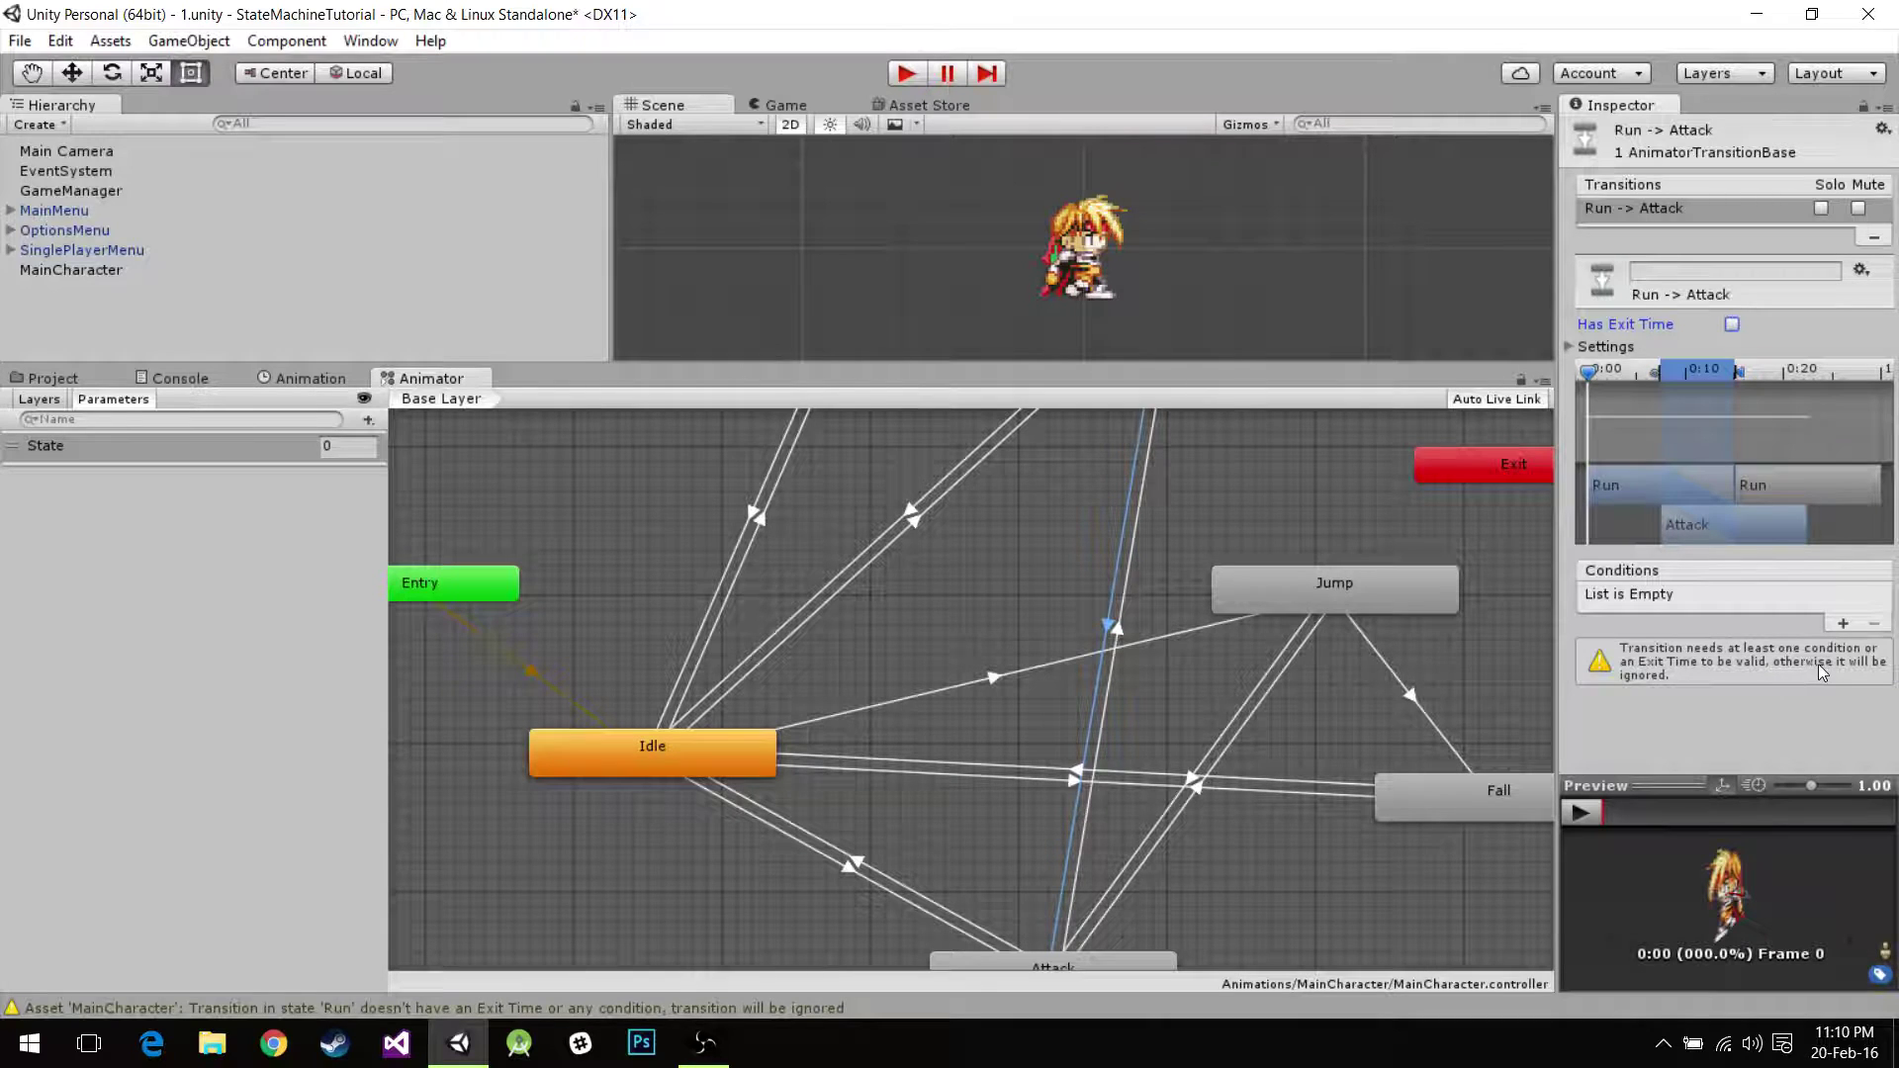
# Give the Walk to Idle transition the condition State Equals 0 and disable its Has Exit Time.
pyautogui.moveTo(1159, 598); pyautogui.dragTo(865, 724, button='middle')
pyautogui.click(933, 688)
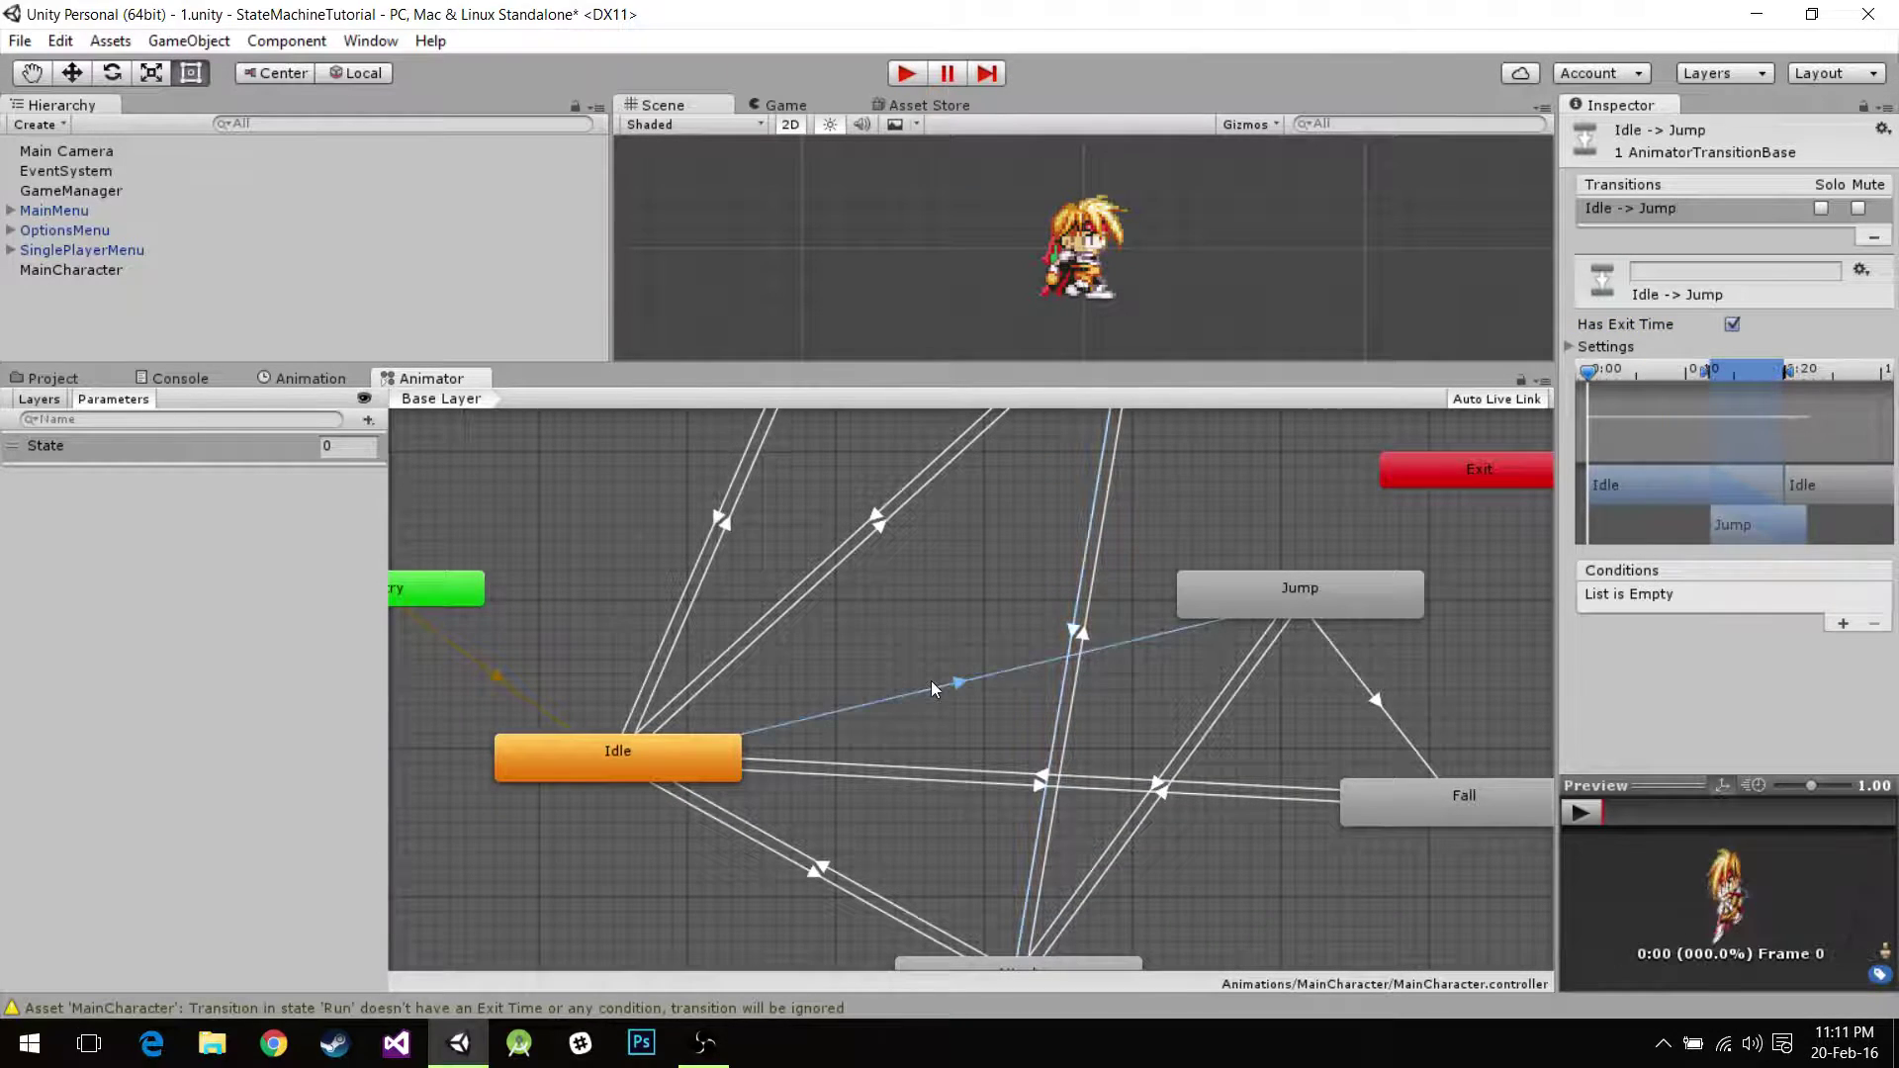
pyautogui.moveTo(852, 580); pyautogui.dragTo(893, 786, button='middle')
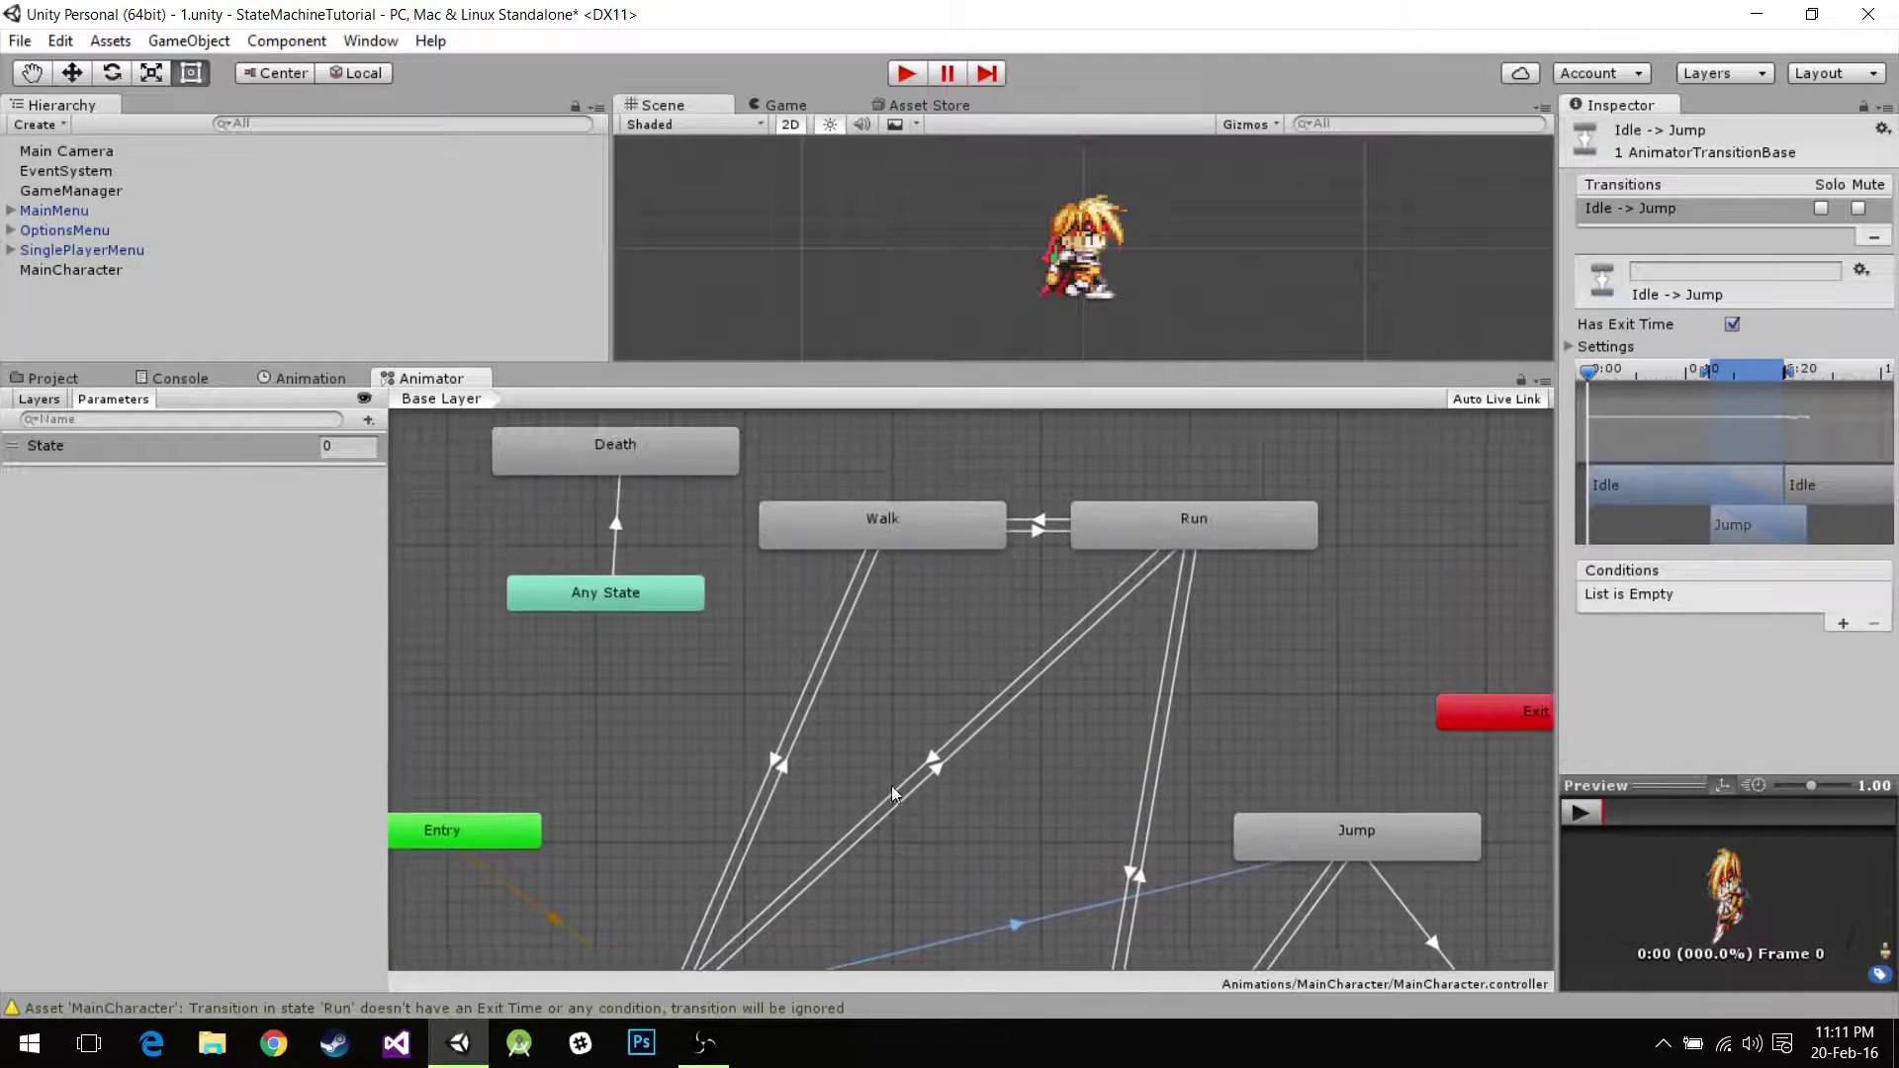
pyautogui.moveTo(925, 594)
pyautogui.mouseDown(button='middle')
pyautogui.moveTo(969, 643)
pyautogui.moveTo(922, 627)
pyautogui.mouseUp(button='middle')
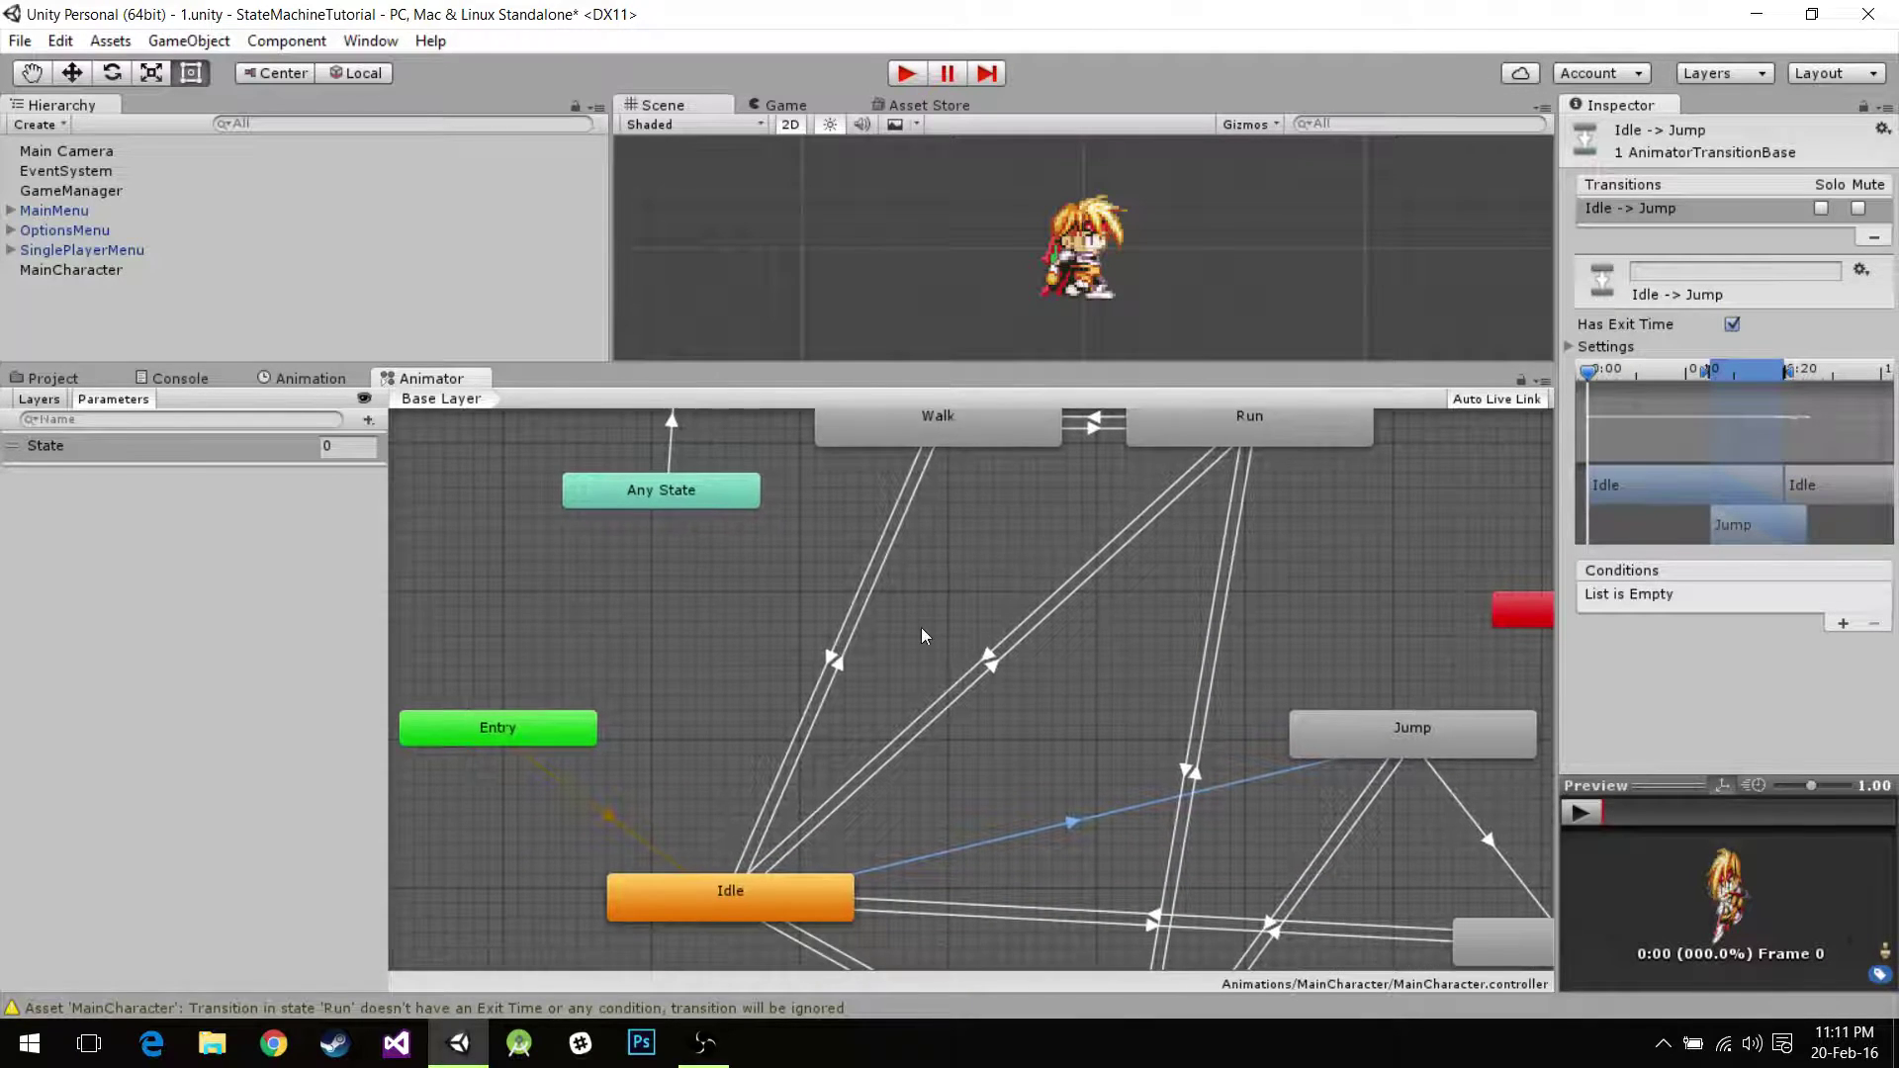
pyautogui.click(827, 661)
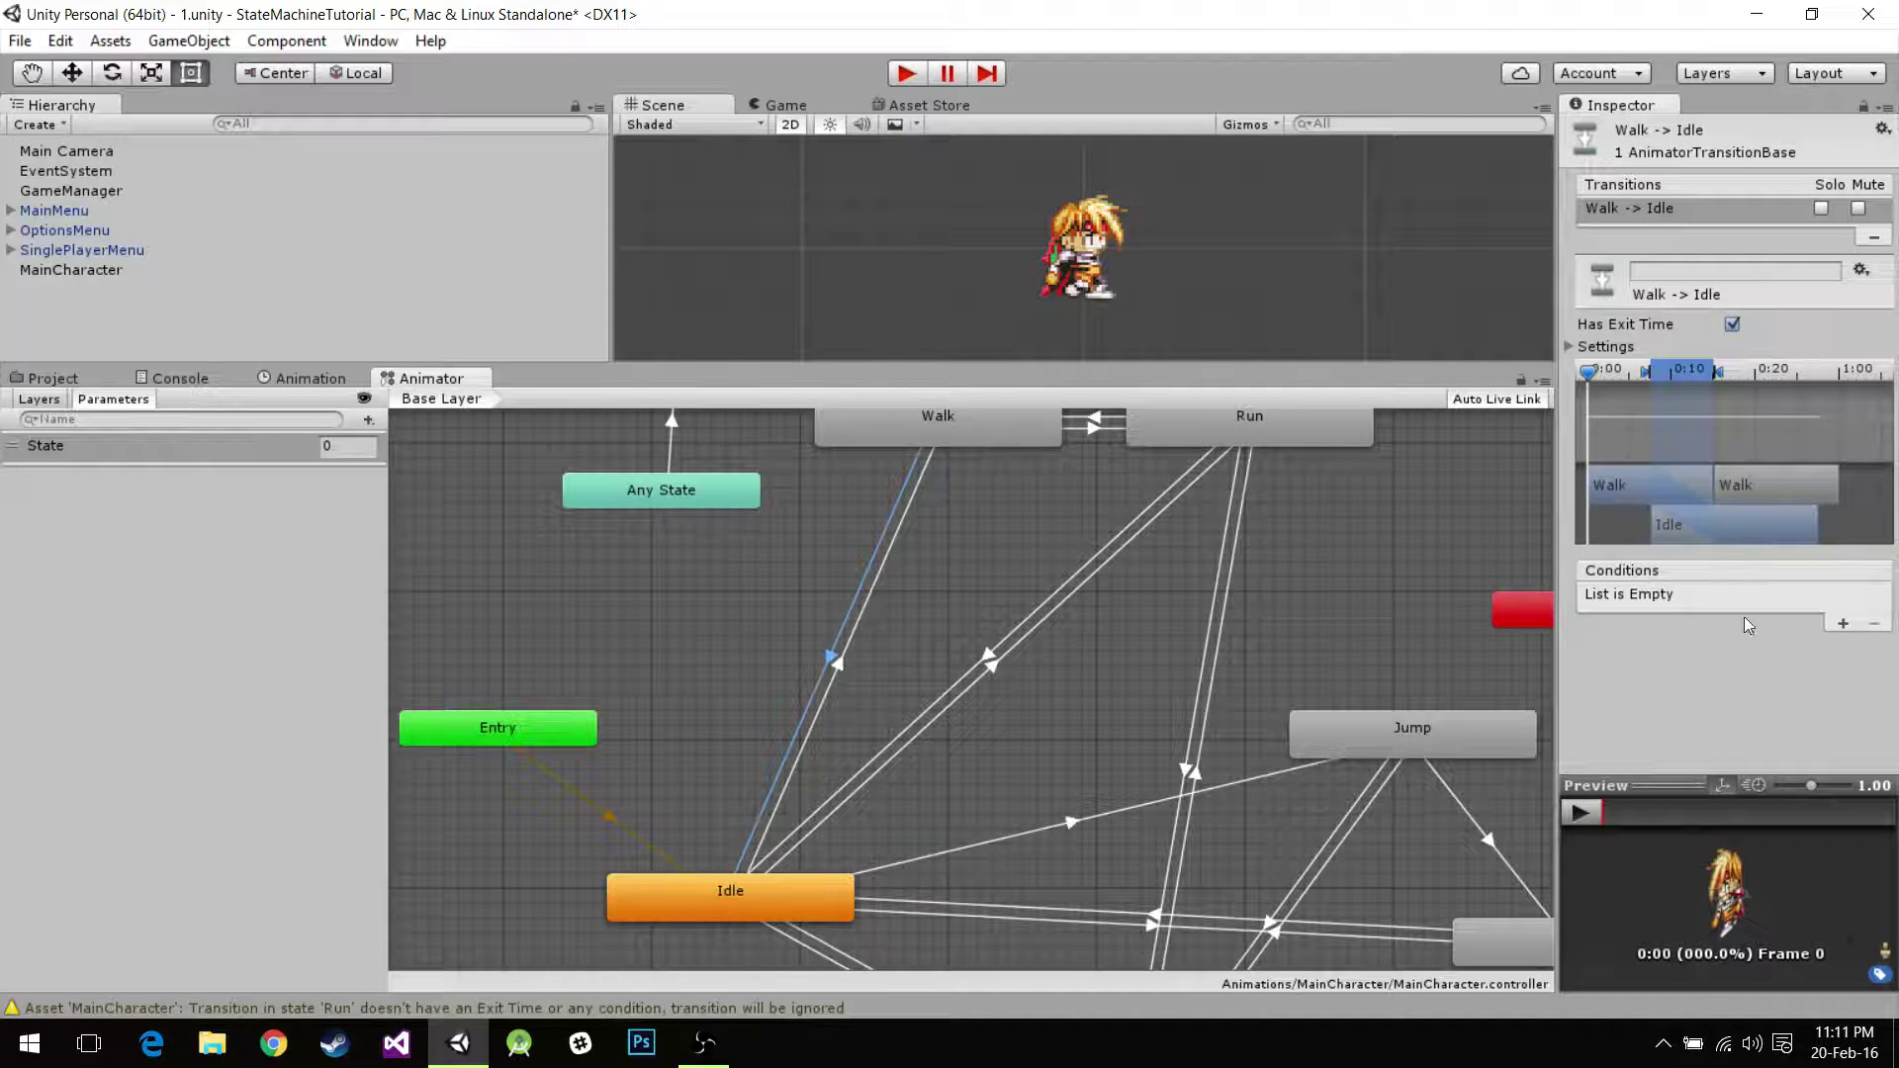
pyautogui.click(1842, 623)
pyautogui.click(1785, 597)
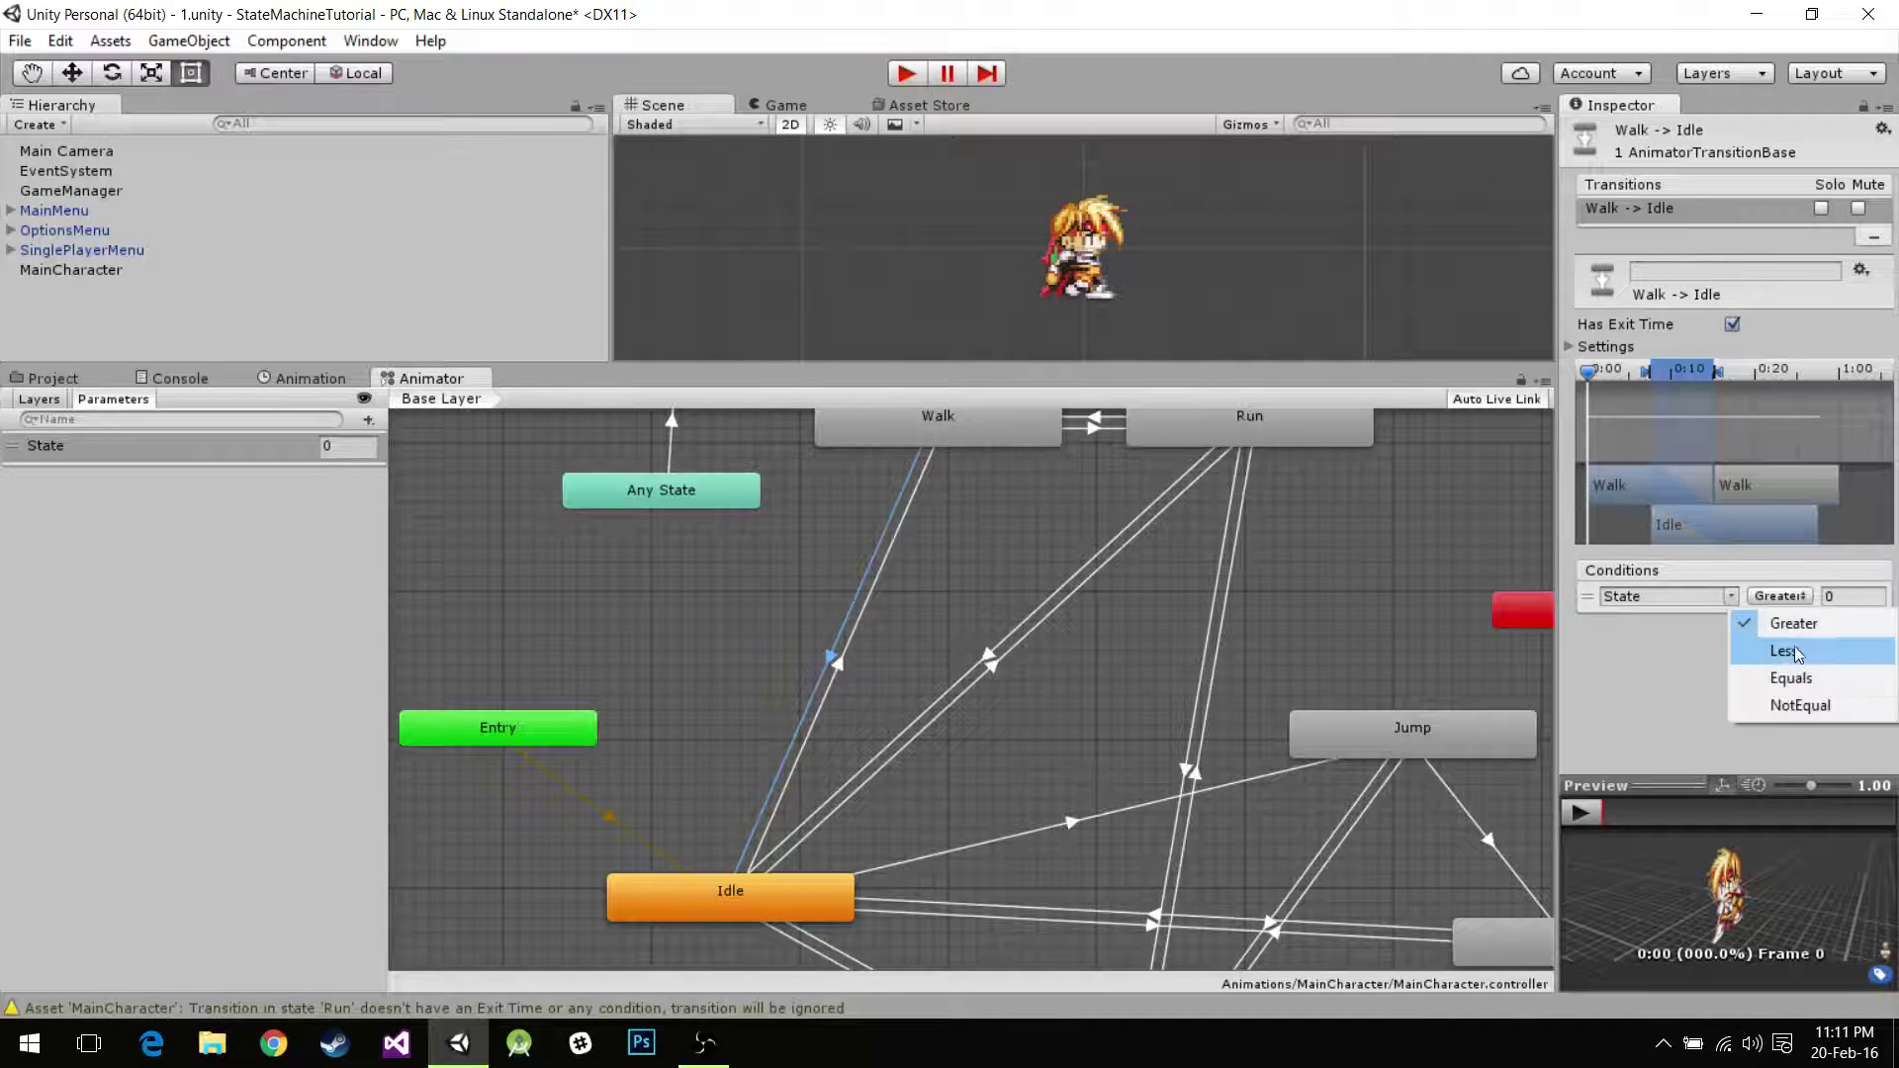
pyautogui.click(1793, 678)
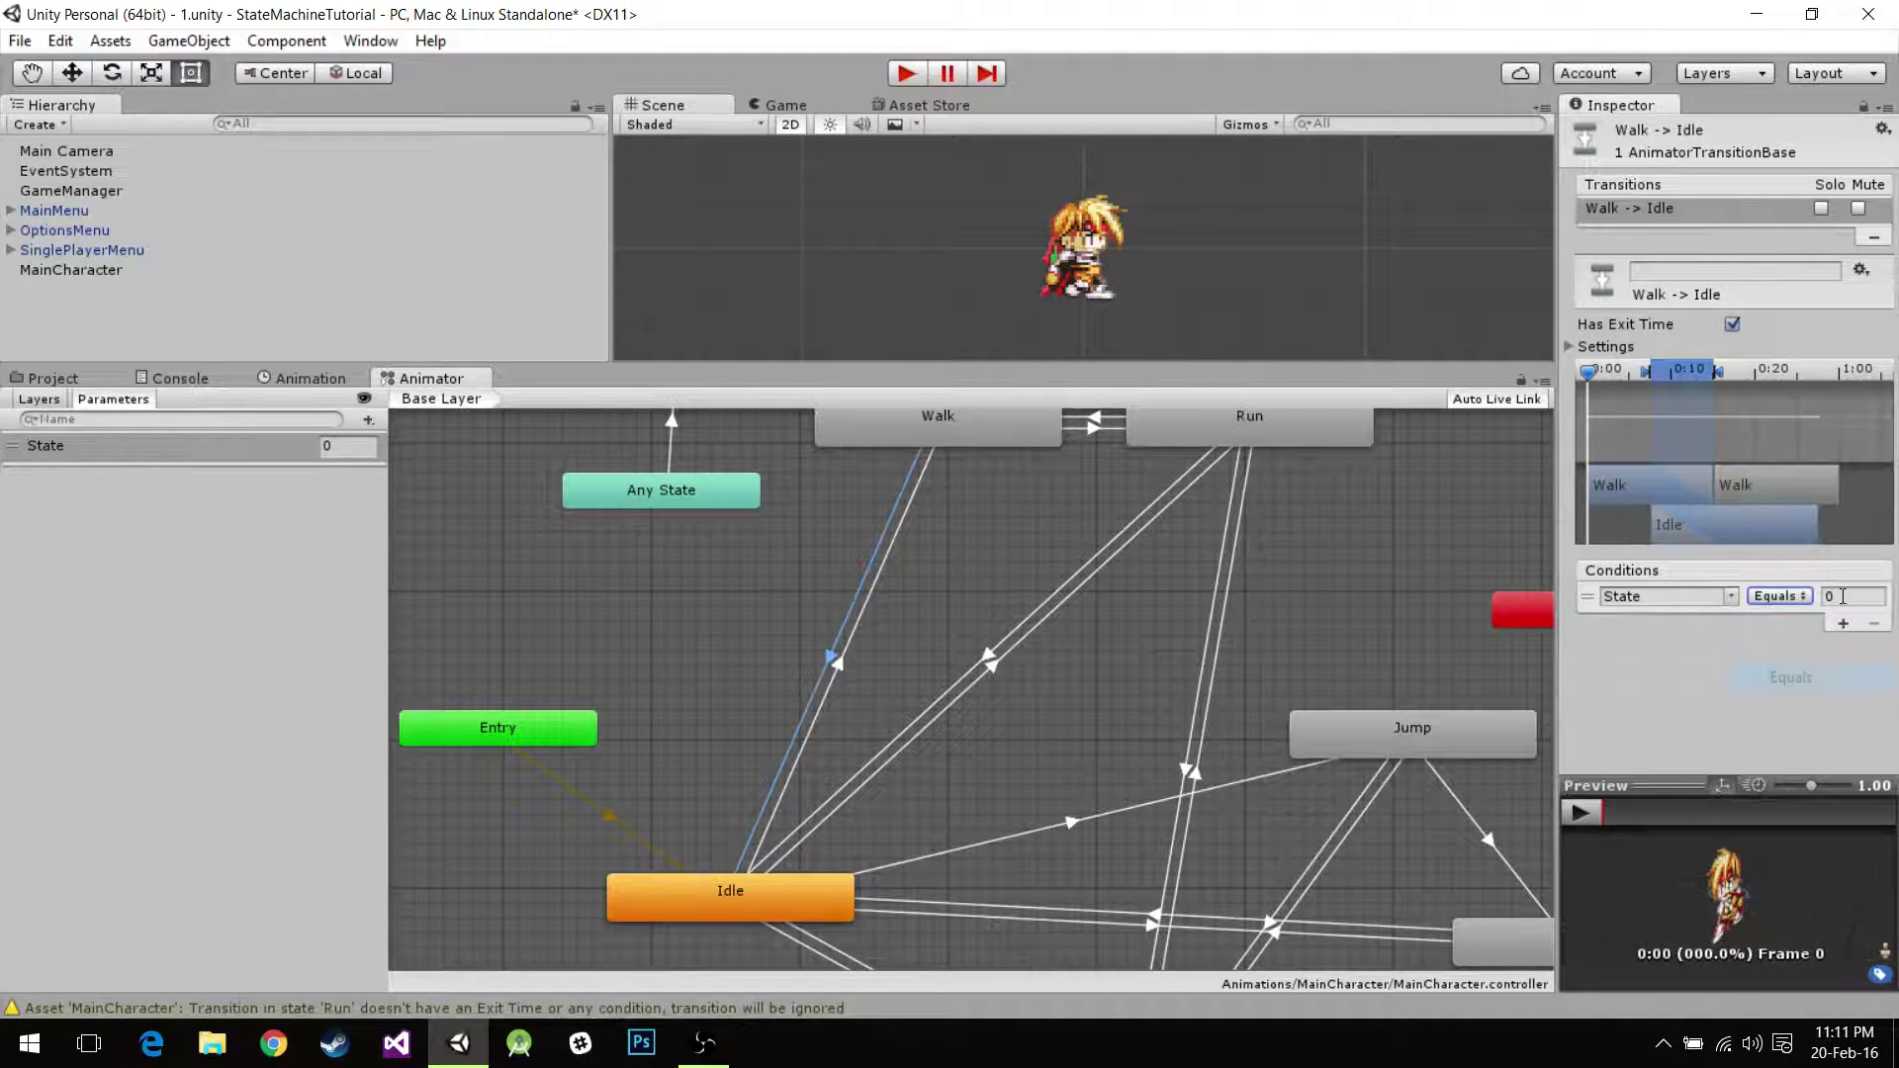
pyautogui.click(1733, 325)
# Give the Idle to Walk transition the condition State Equals 1 and disable its Has Exit Time.
pyautogui.click(839, 665)
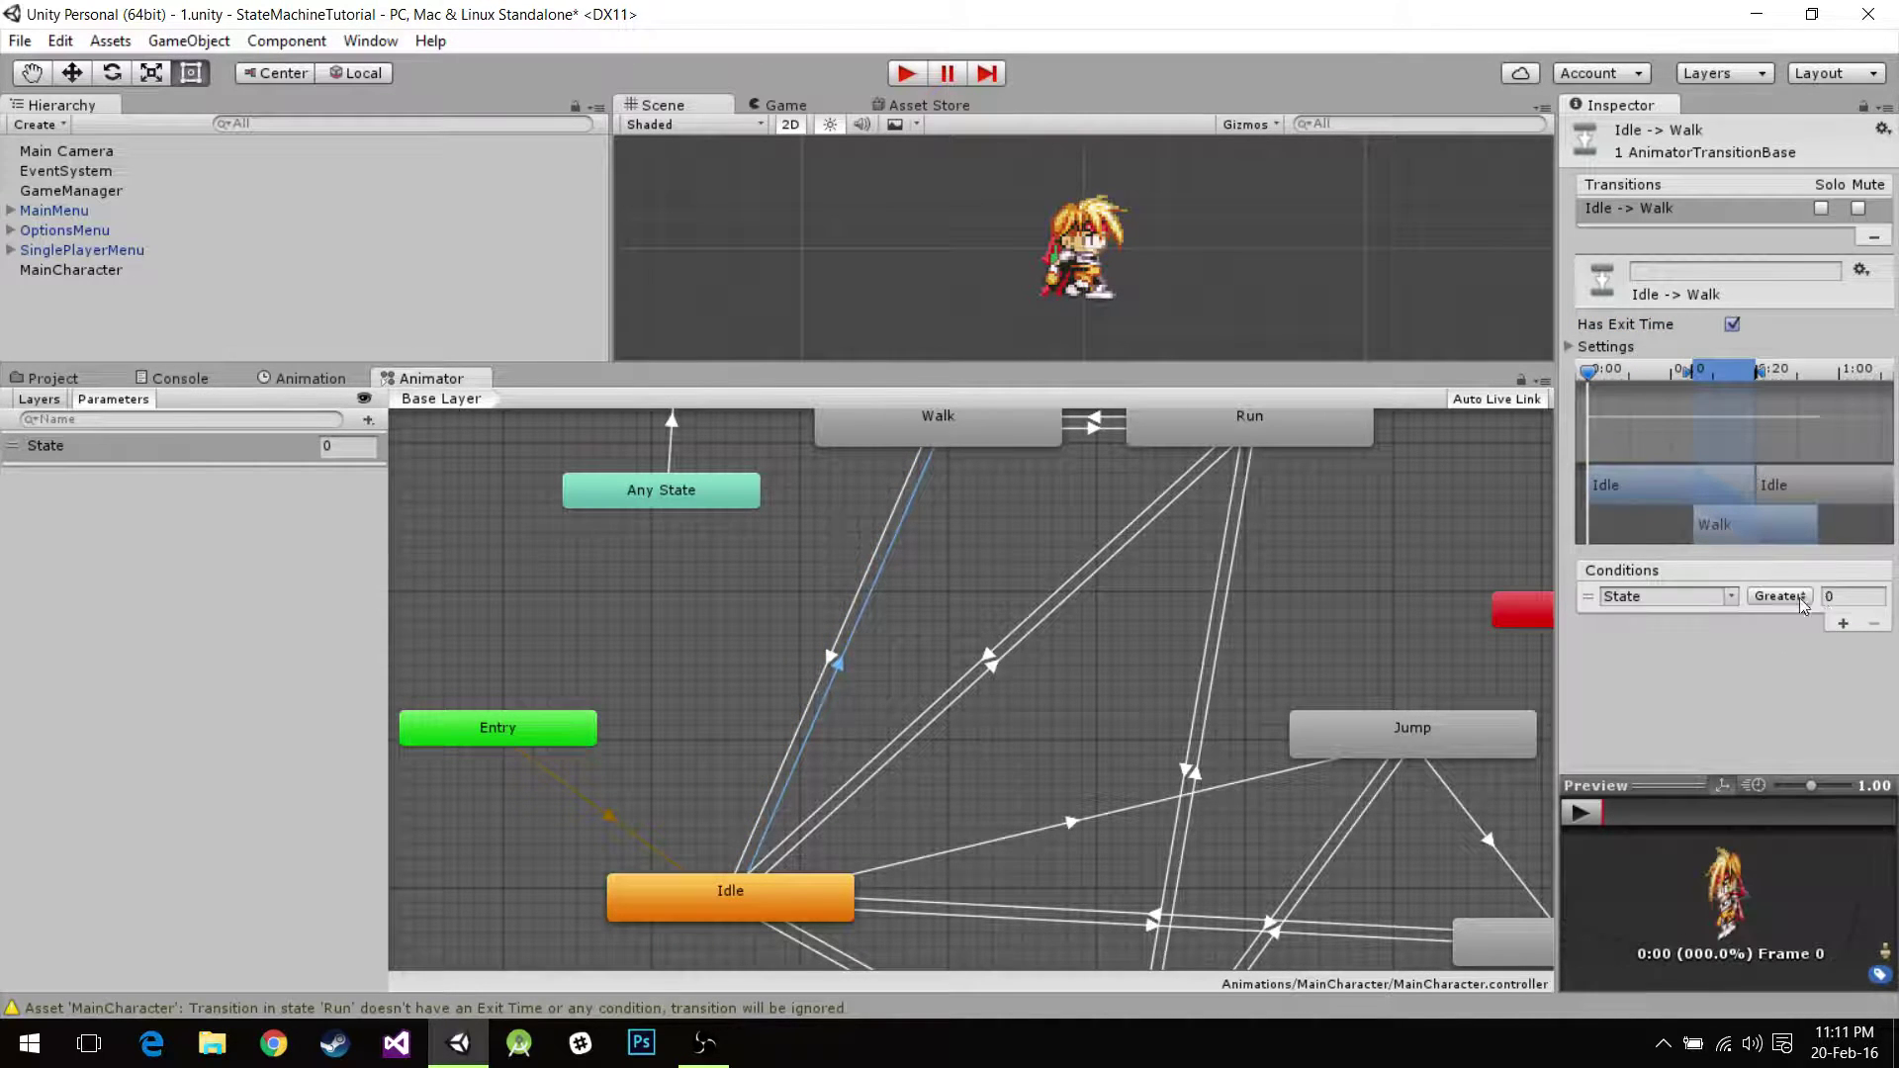
pyautogui.click(1781, 597)
pyautogui.click(1786, 678)
pyautogui.click(1846, 595)
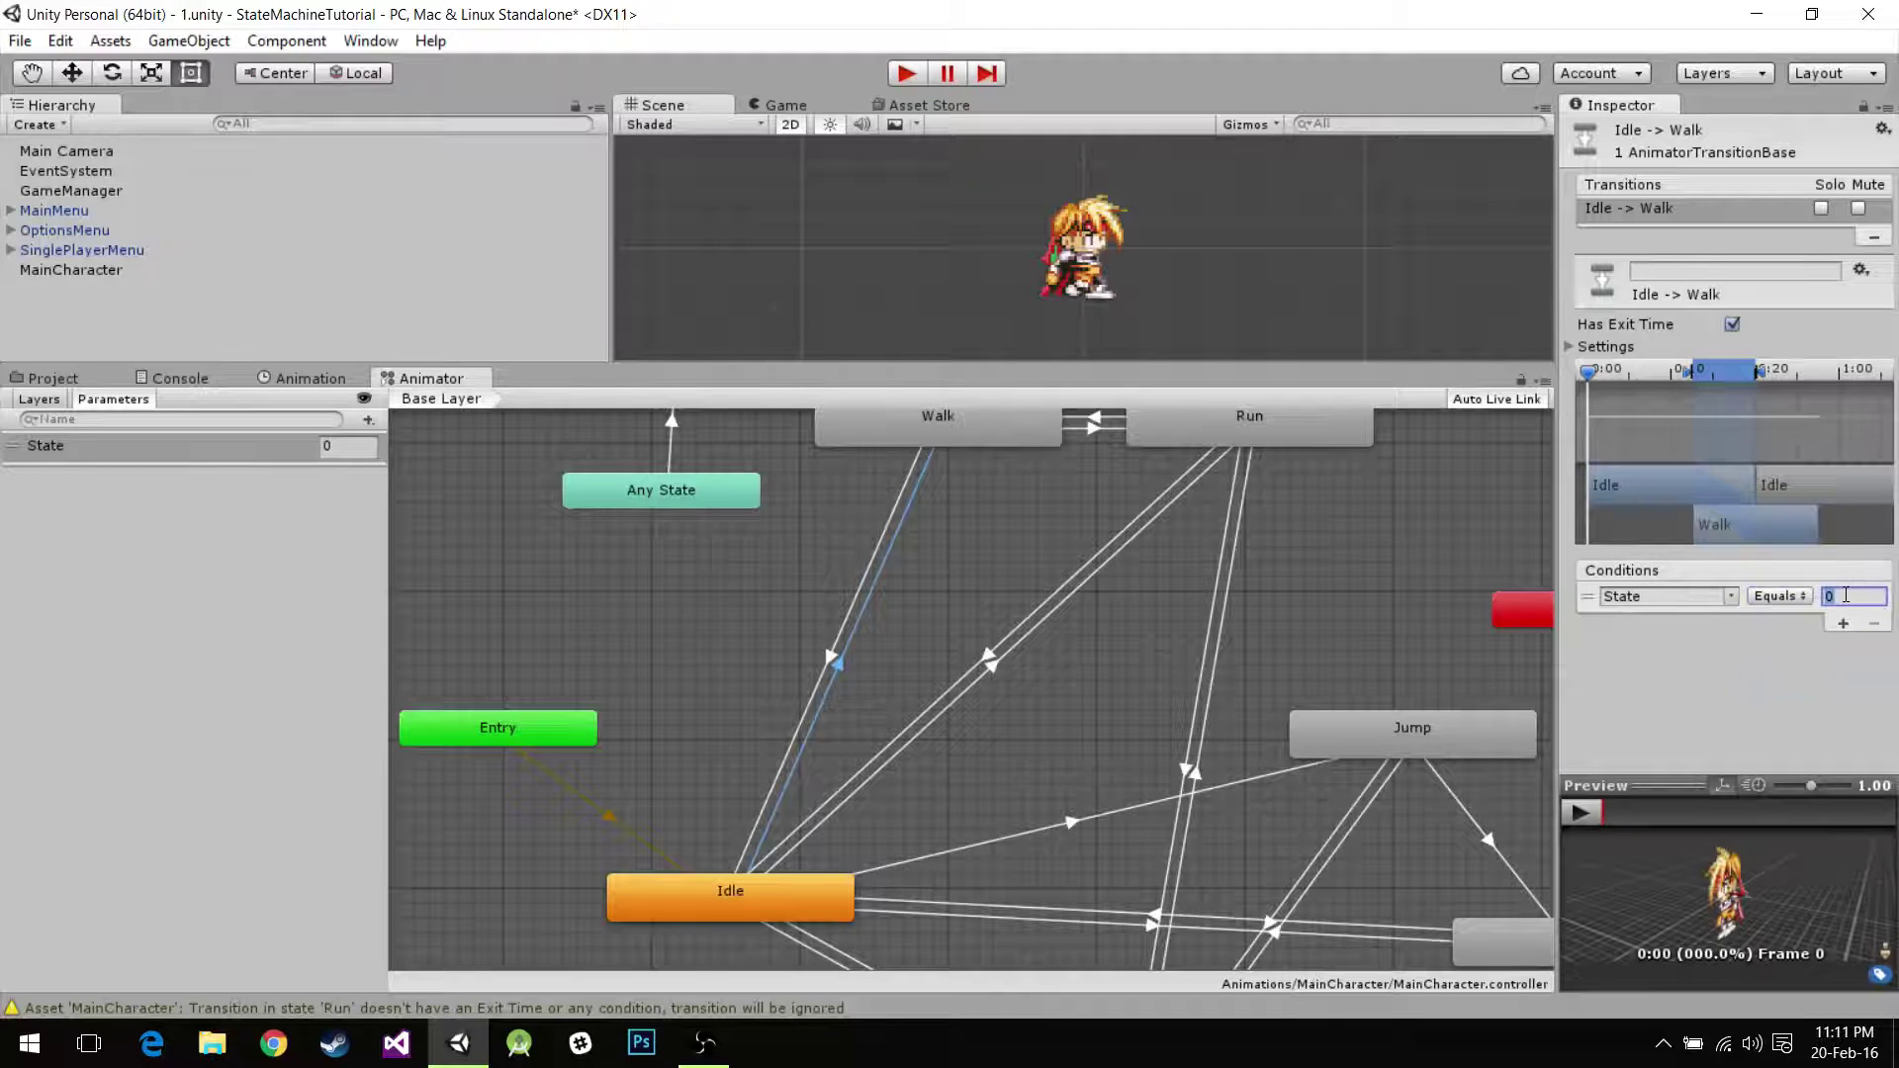
pyautogui.write('1')
pyautogui.click(1733, 323)
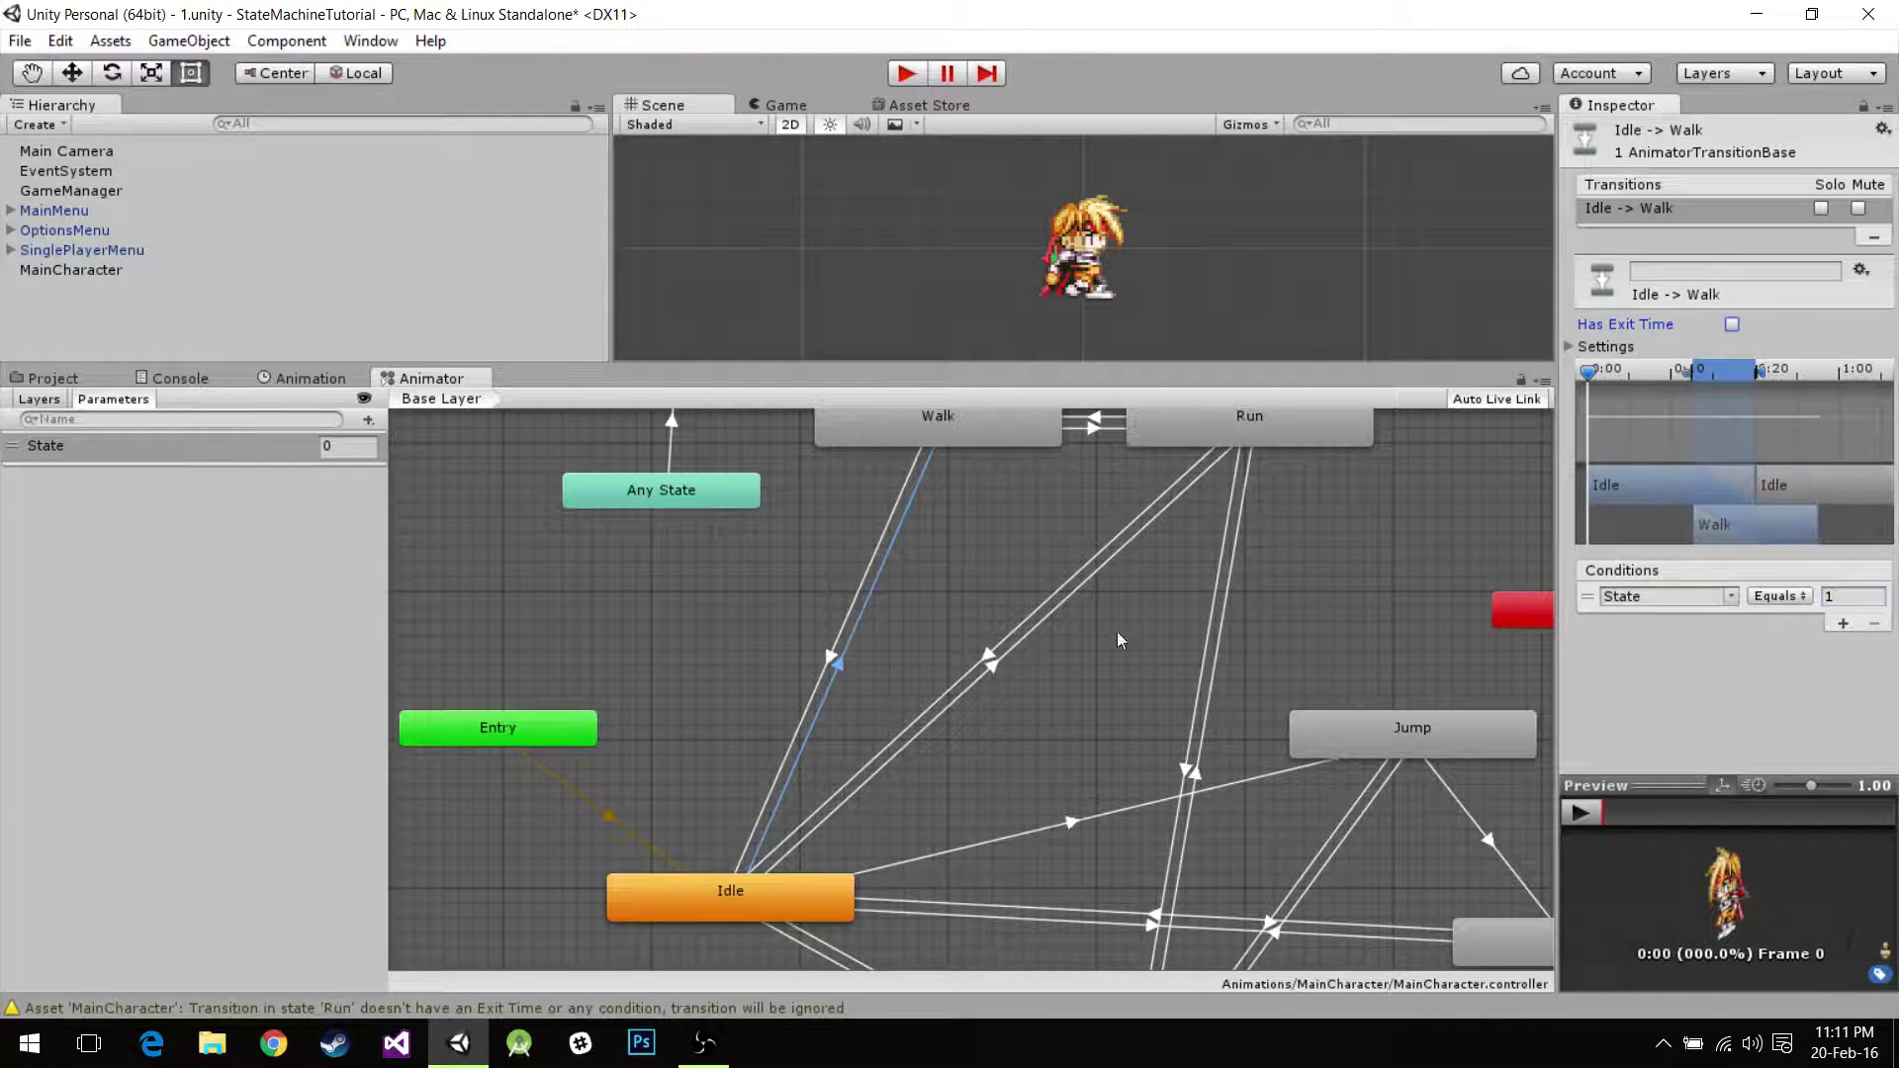
# Give the Walk to Run transition the condition State Equals 2 and disable its Has Exit Time.
pyautogui.rightClick(1023, 634)
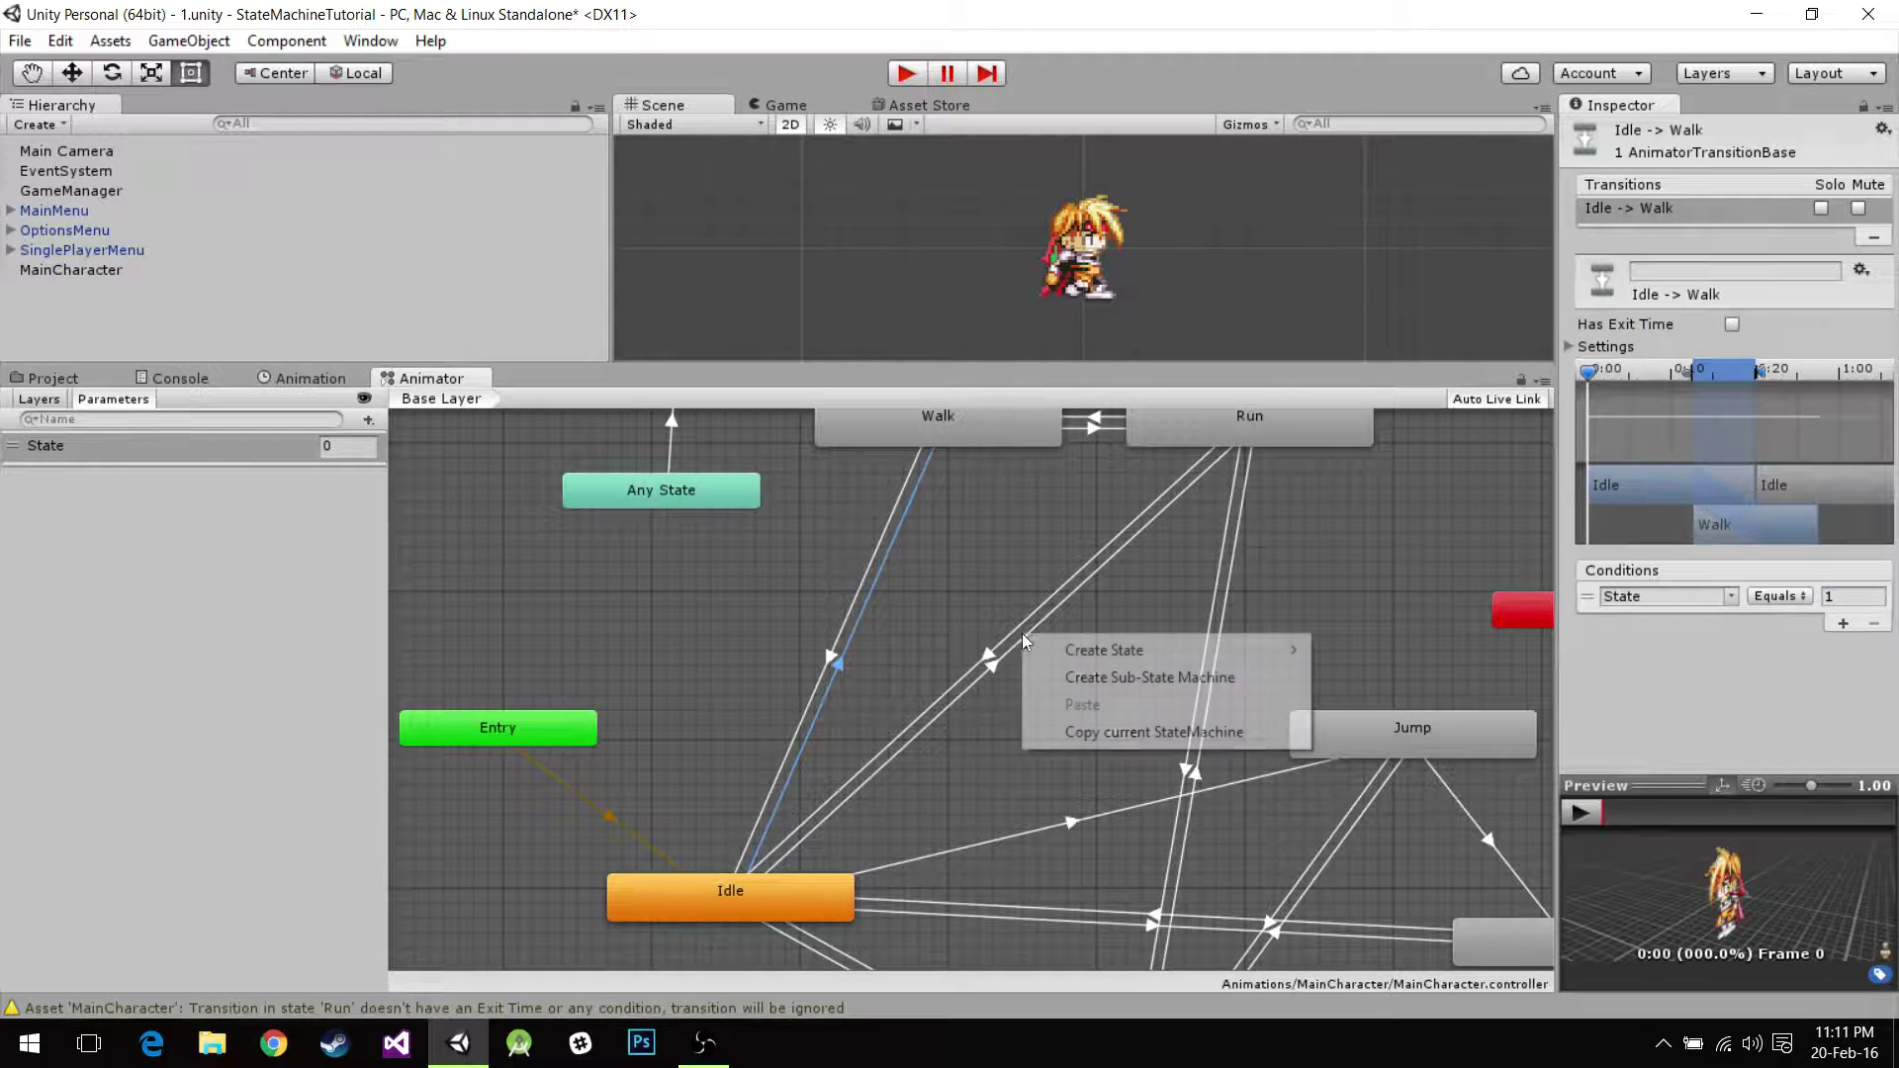
pyautogui.click(1000, 562)
pyautogui.moveTo(1000, 562); pyautogui.dragTo(940, 633, button='middle')
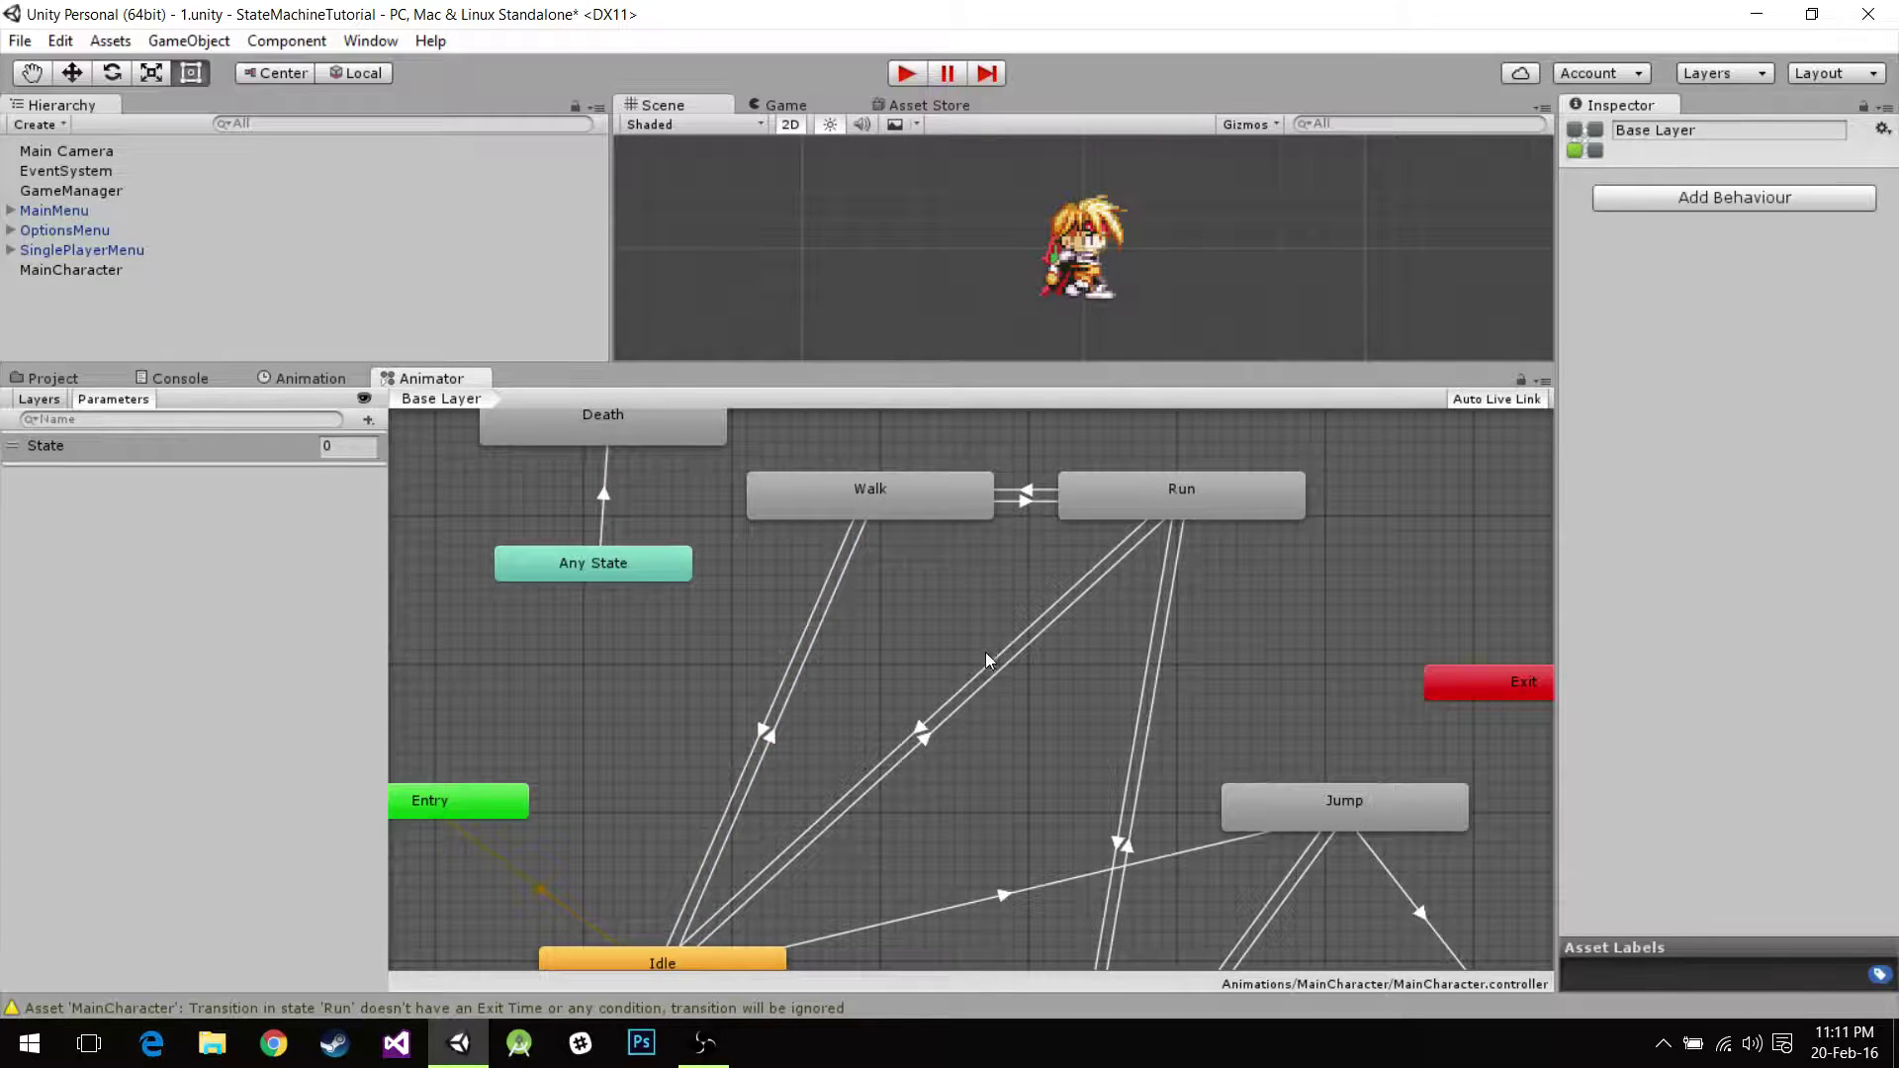
pyautogui.click(973, 465)
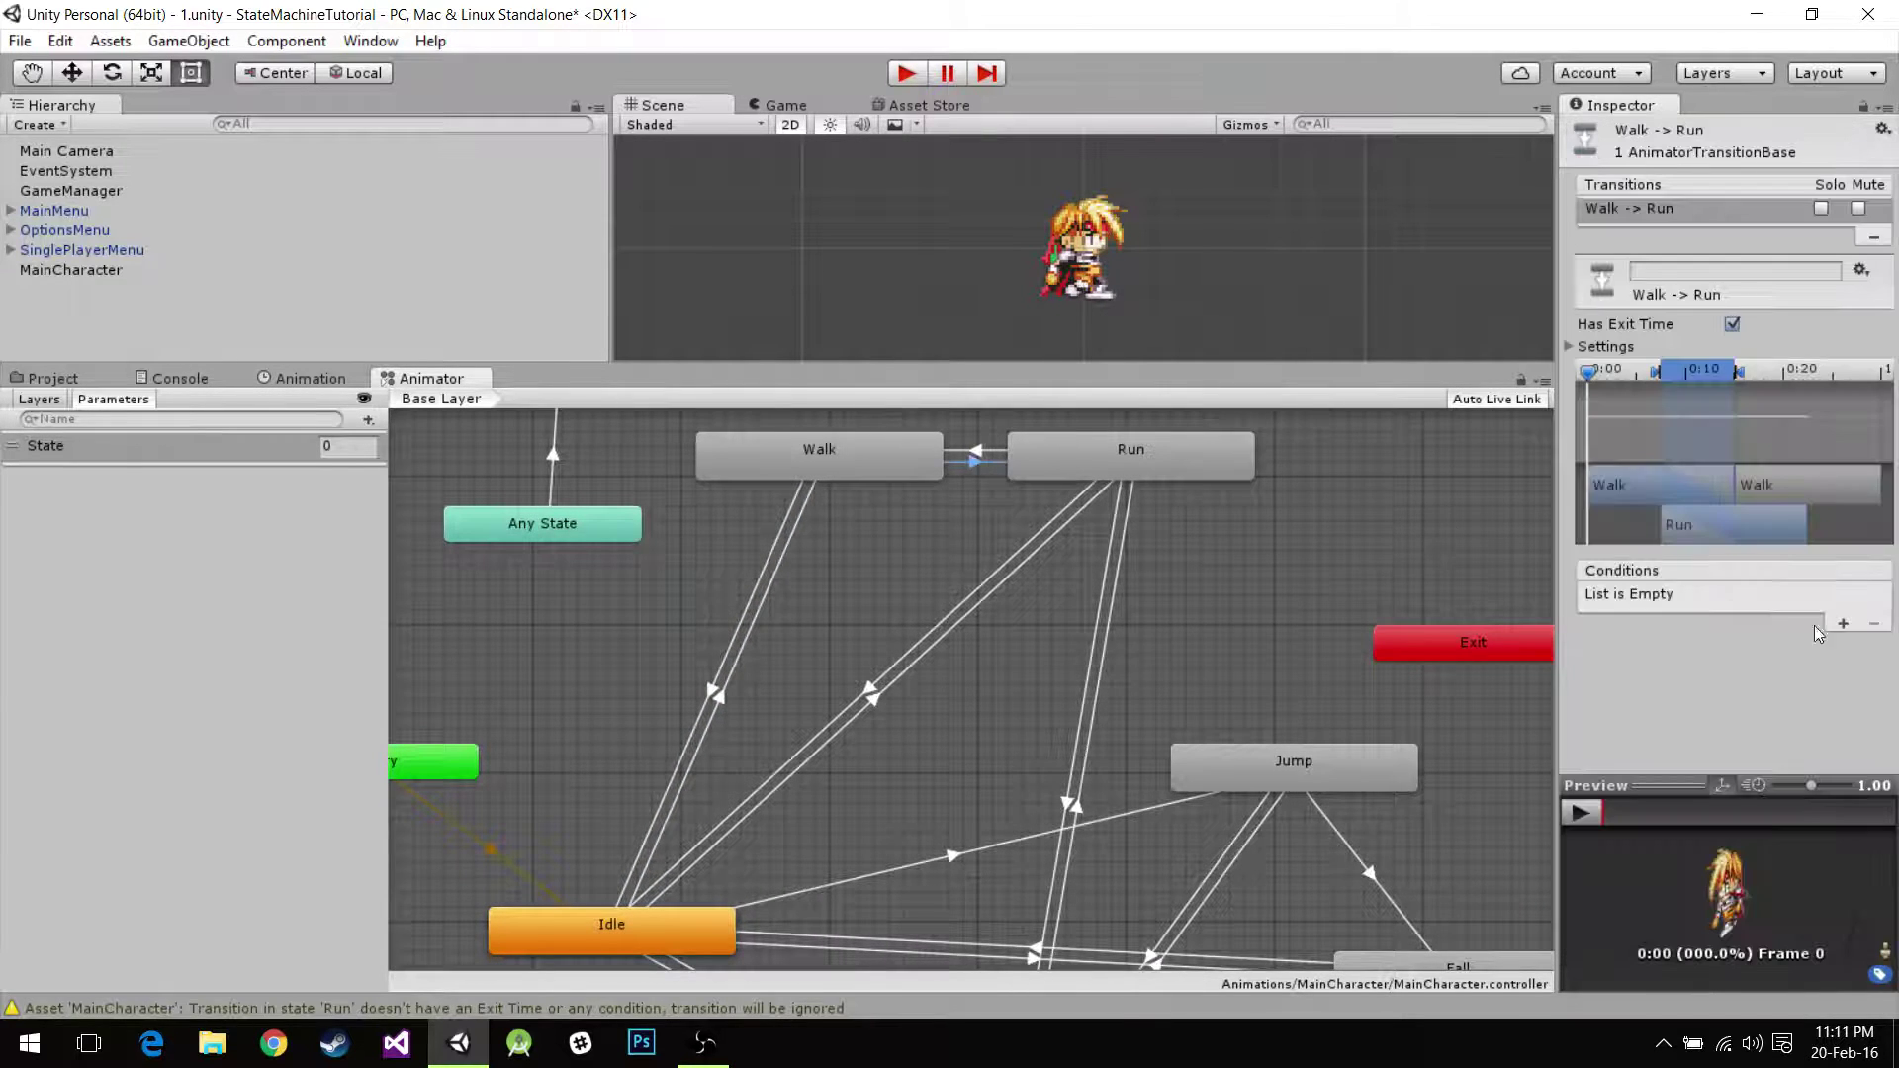
pyautogui.click(1843, 623)
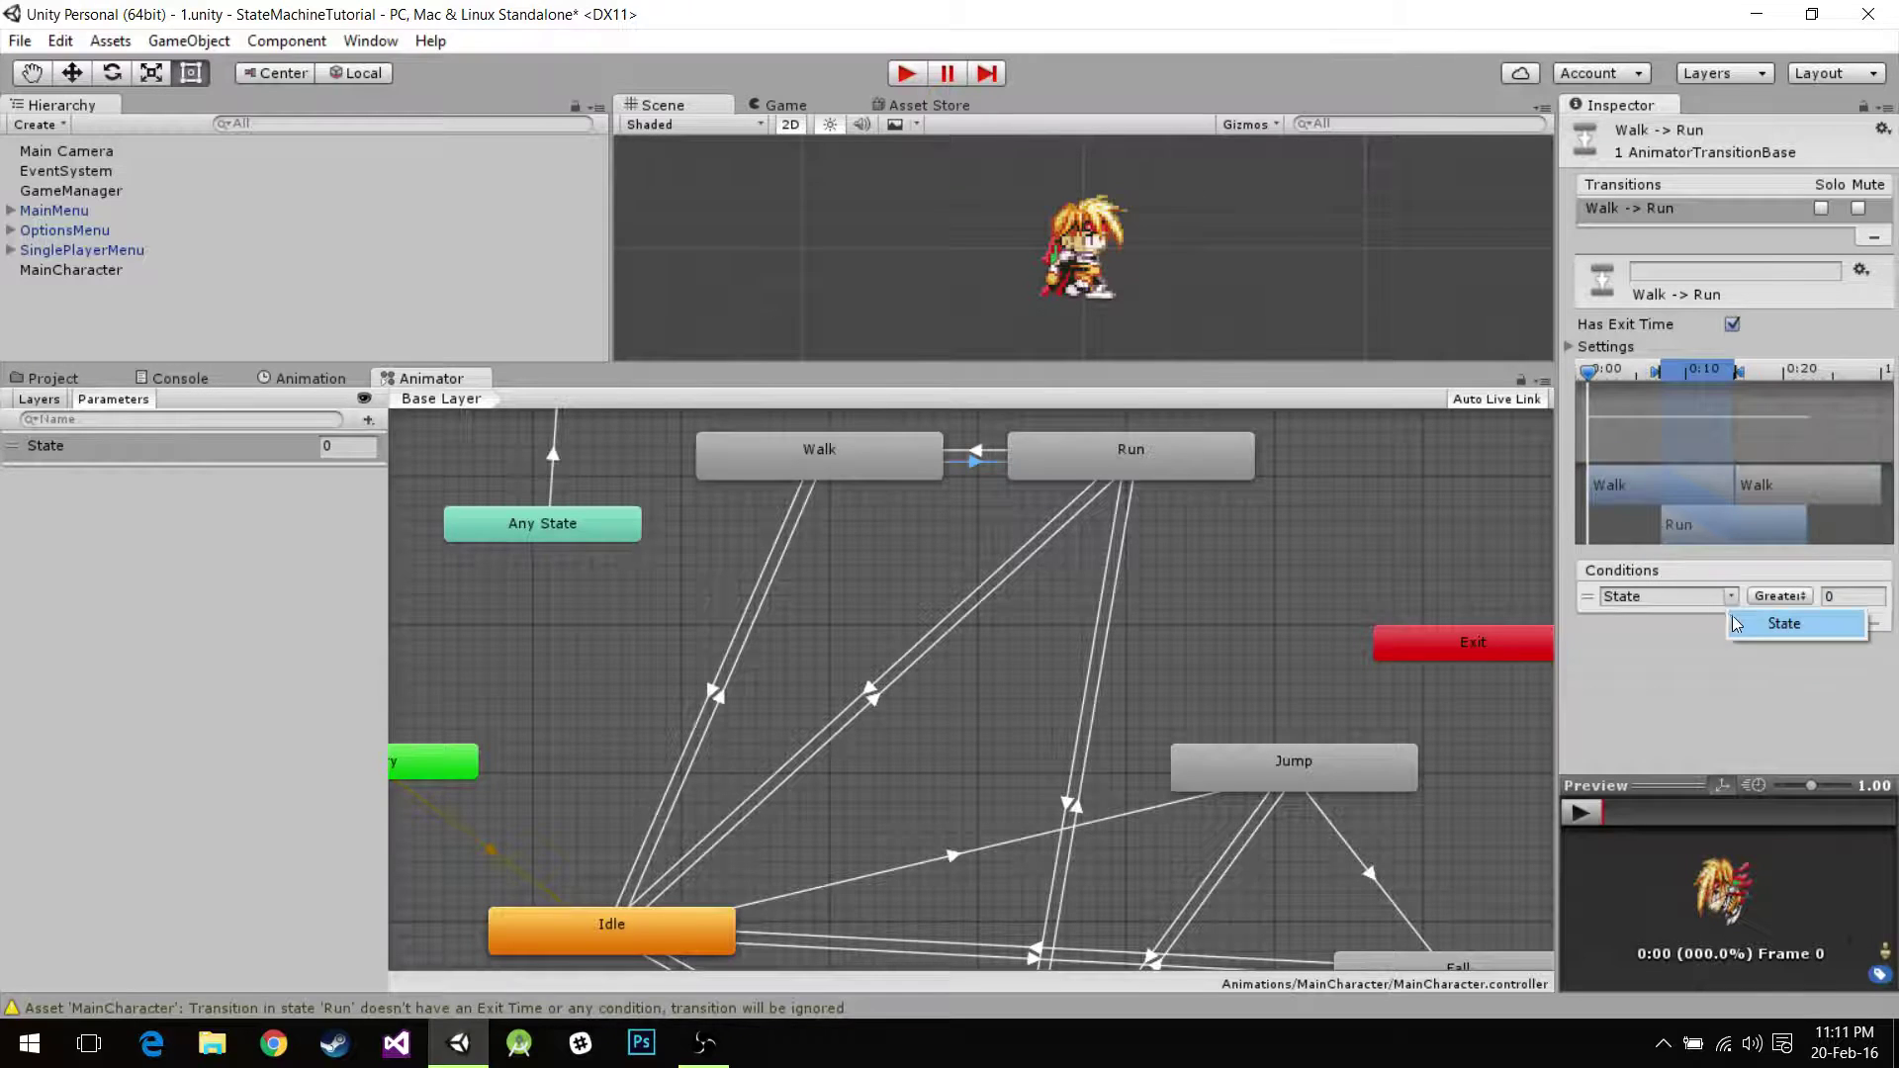
pyautogui.click(1780, 596)
pyautogui.click(1786, 681)
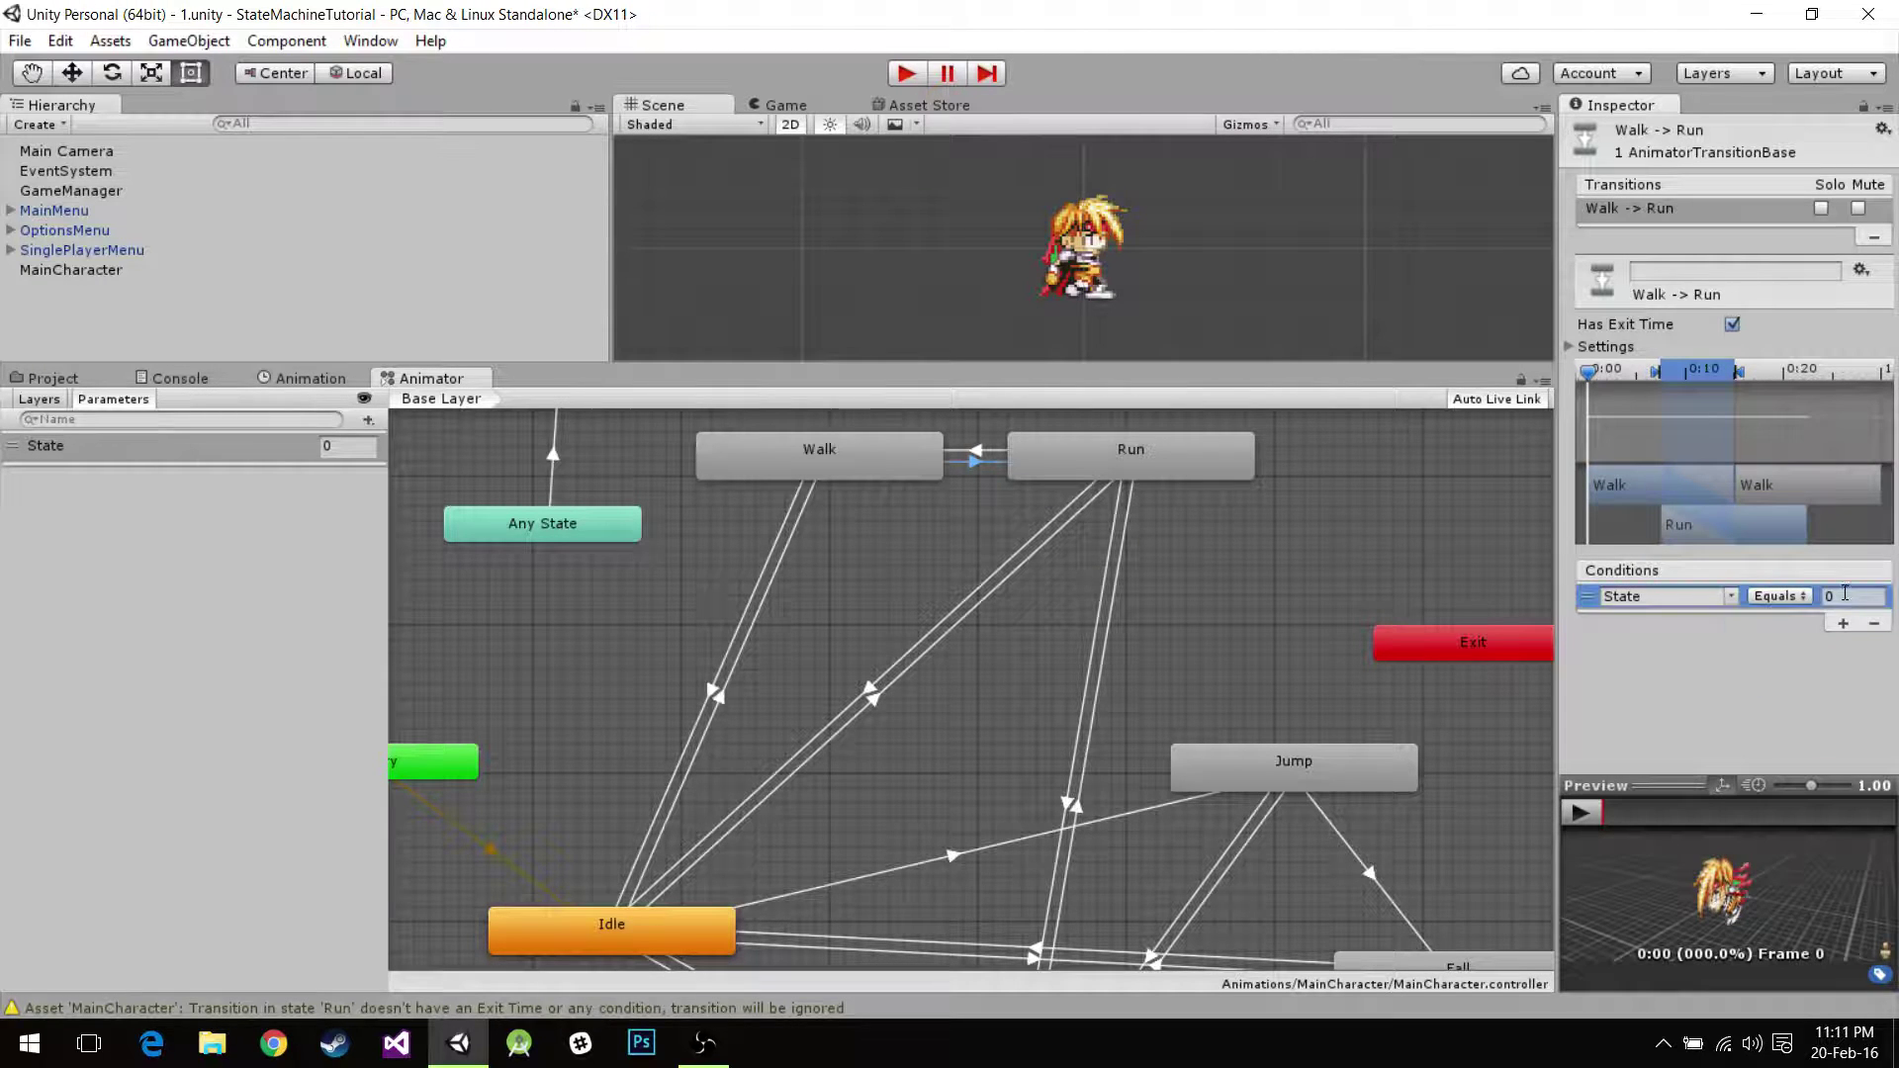
pyautogui.click(1847, 597)
pyautogui.write('2')
pyautogui.click(1732, 324)
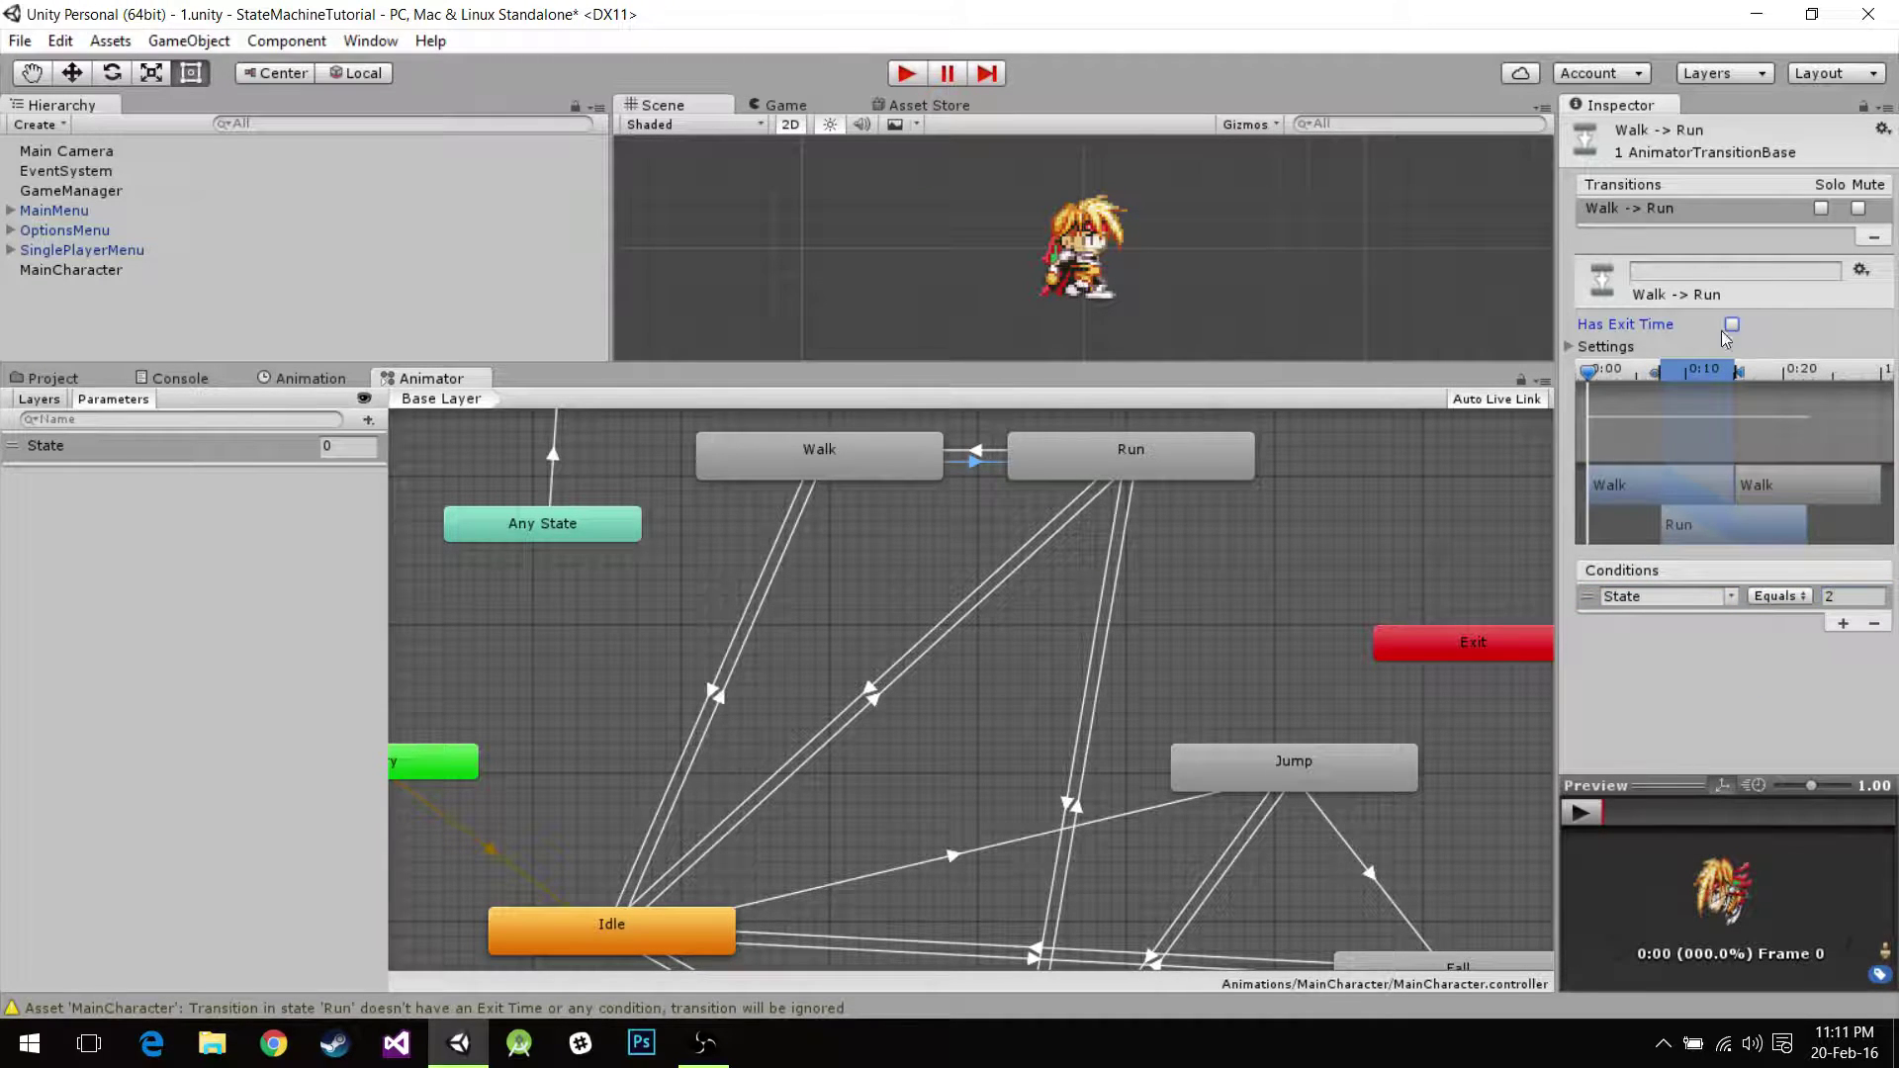
# Give the Run to Walk transition the condition State Equals 1 and disable its Has Exit Time.
pyautogui.click(970, 448)
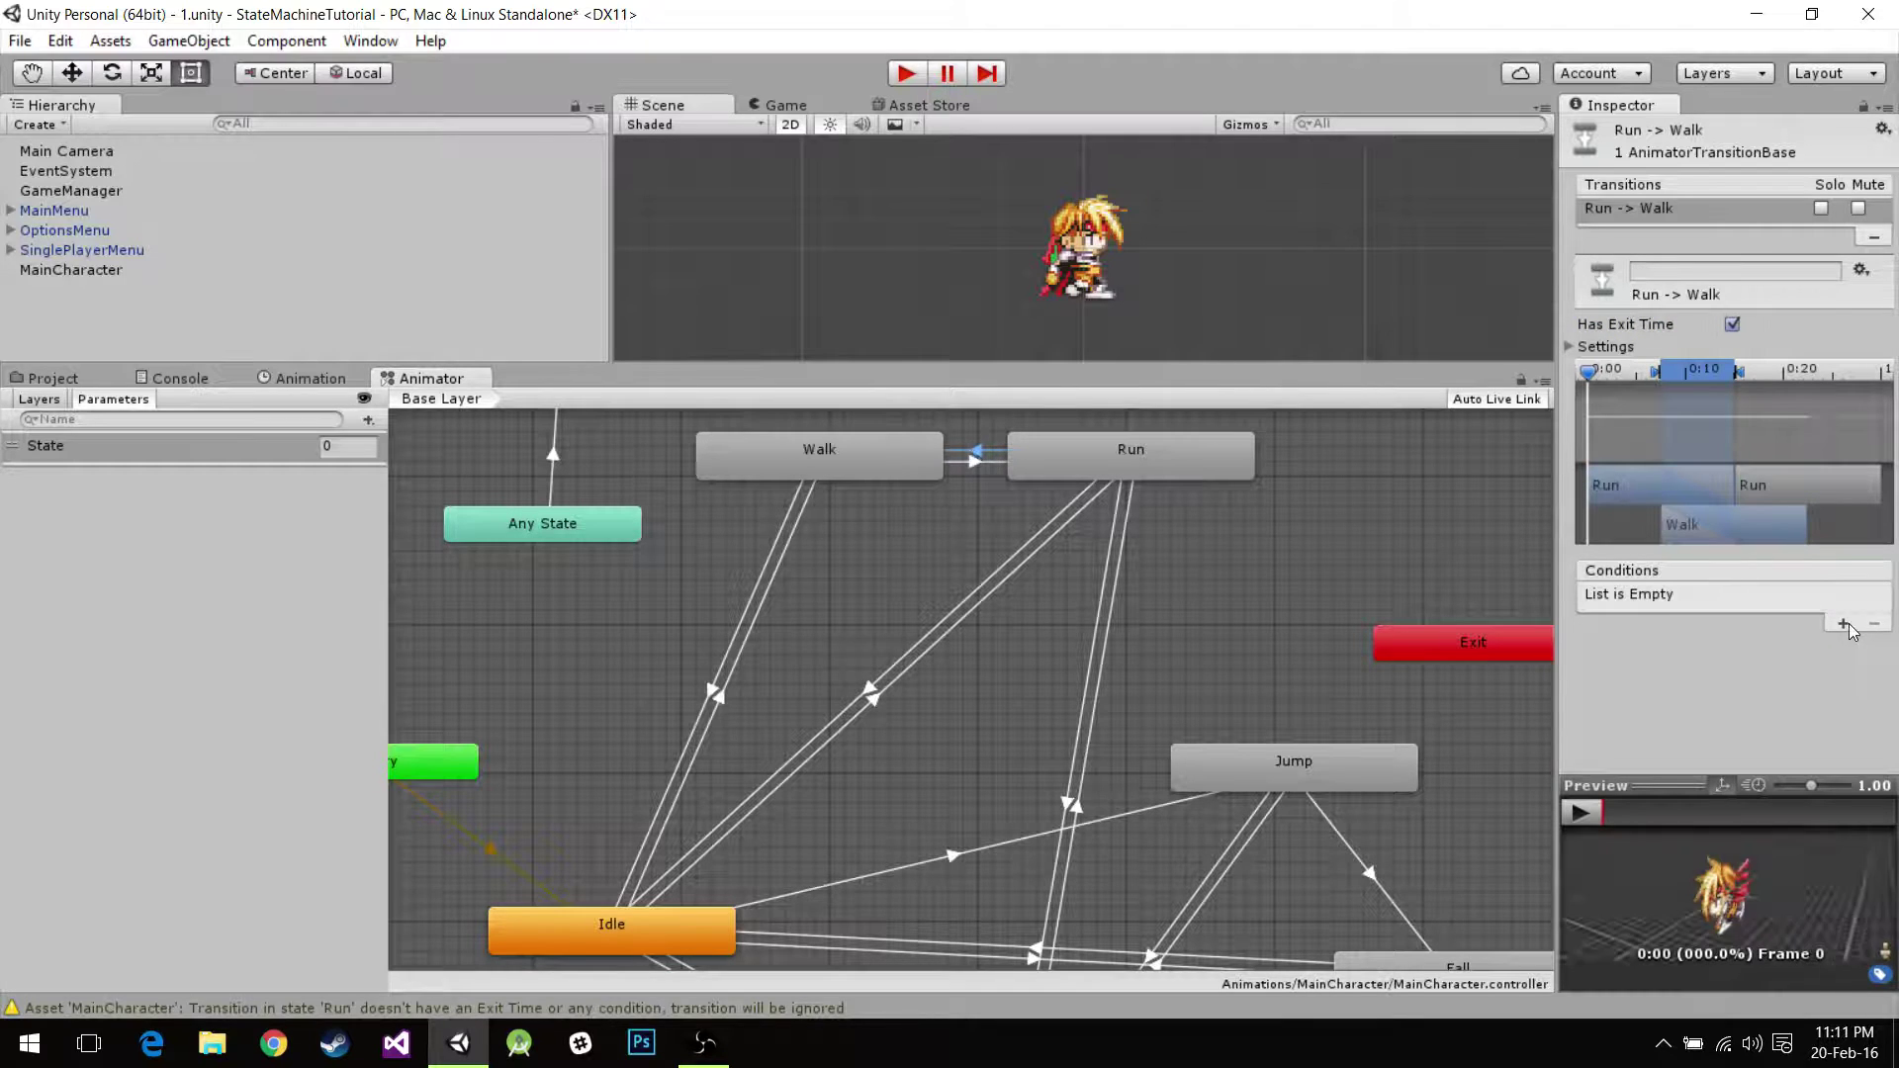
pyautogui.click(1806, 596)
pyautogui.click(1770, 671)
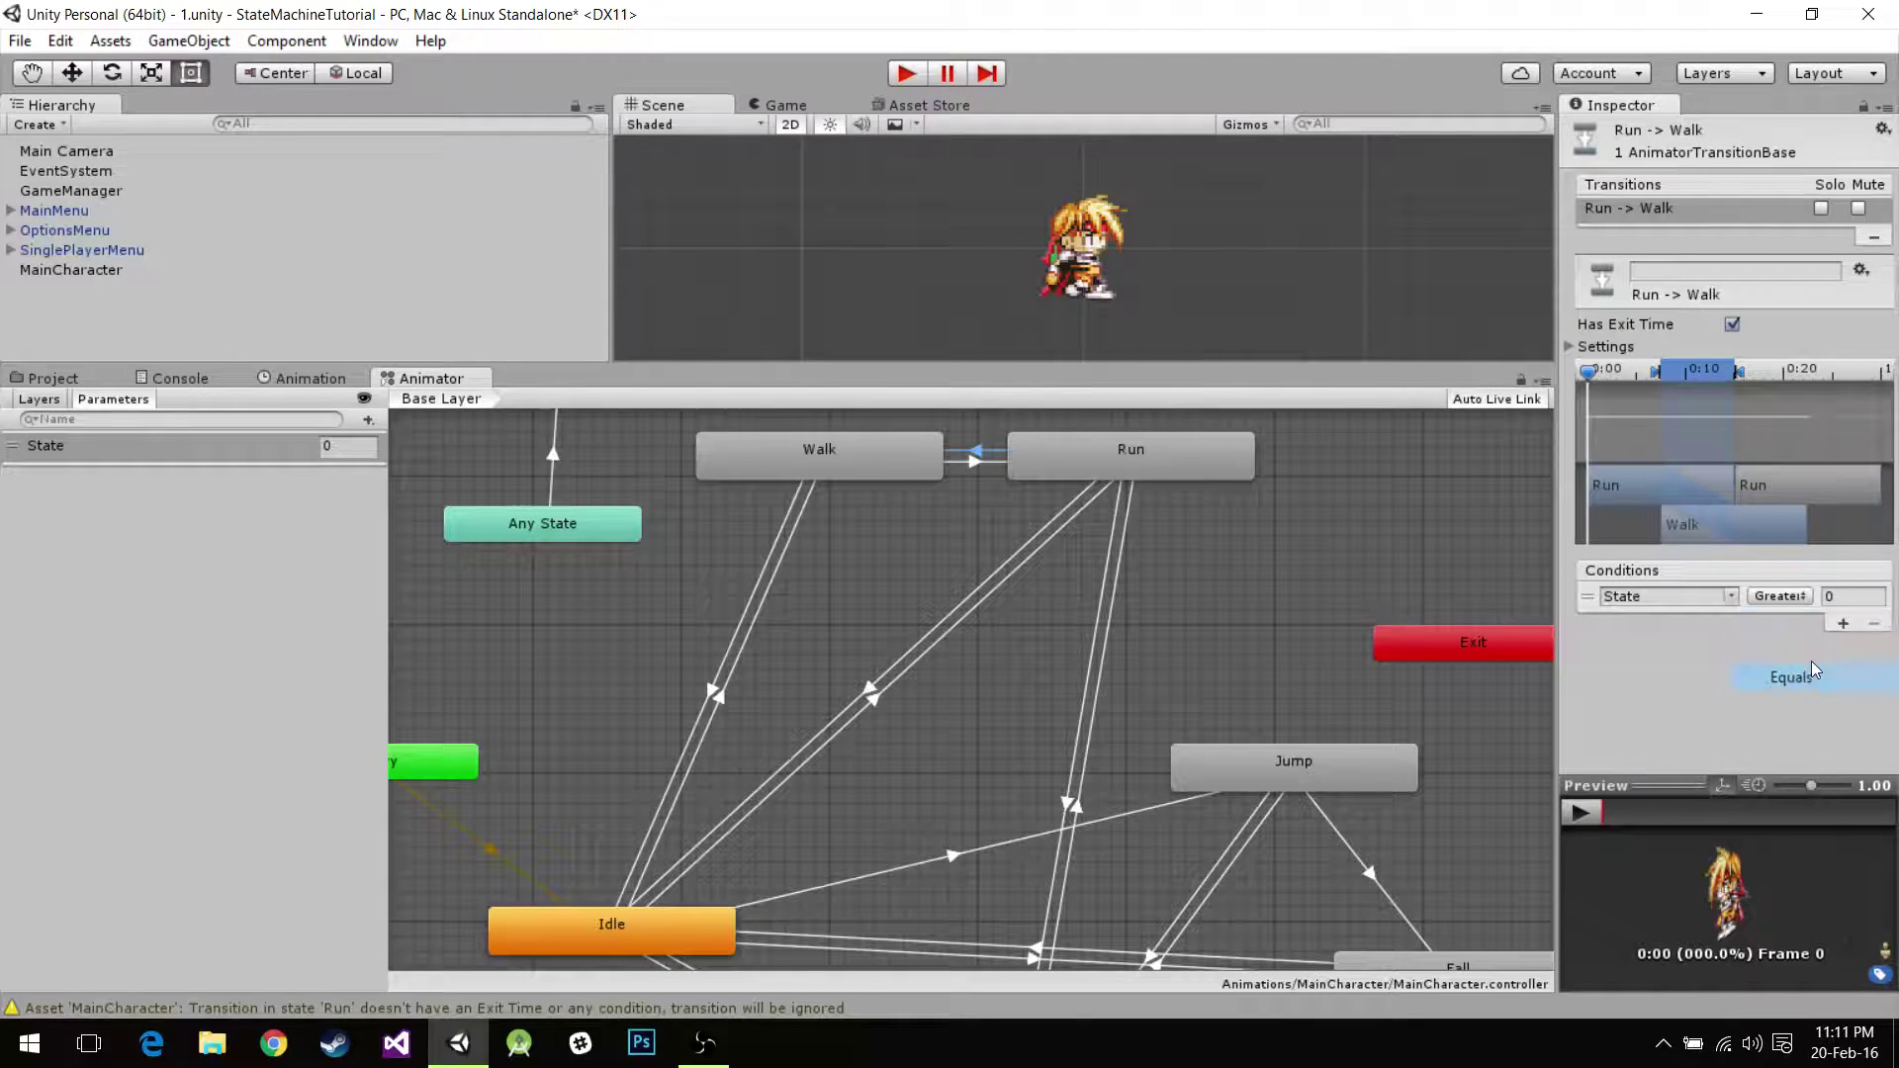
pyautogui.click(1849, 593)
pyautogui.write('1')
pyautogui.click(1731, 324)
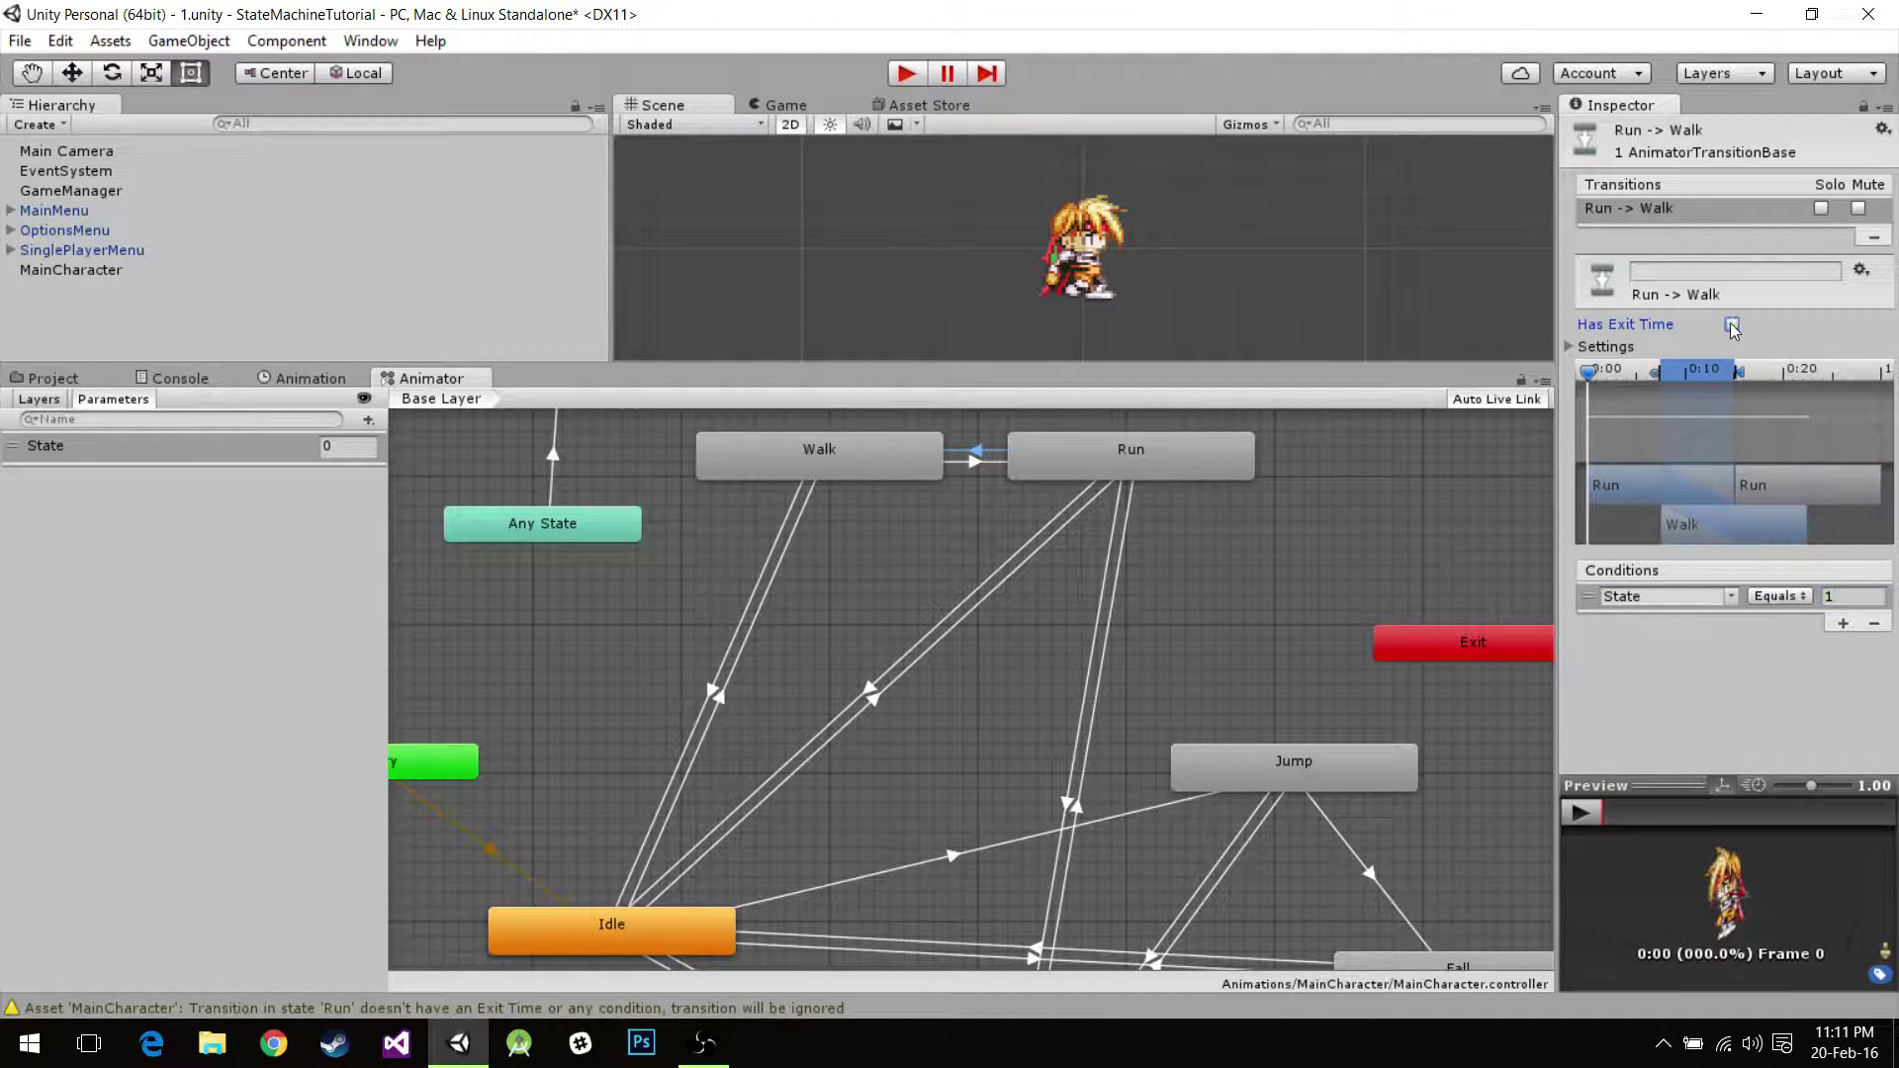
# Give the Run to Idle transition the condition State Equals 0.
pyautogui.click(866, 690)
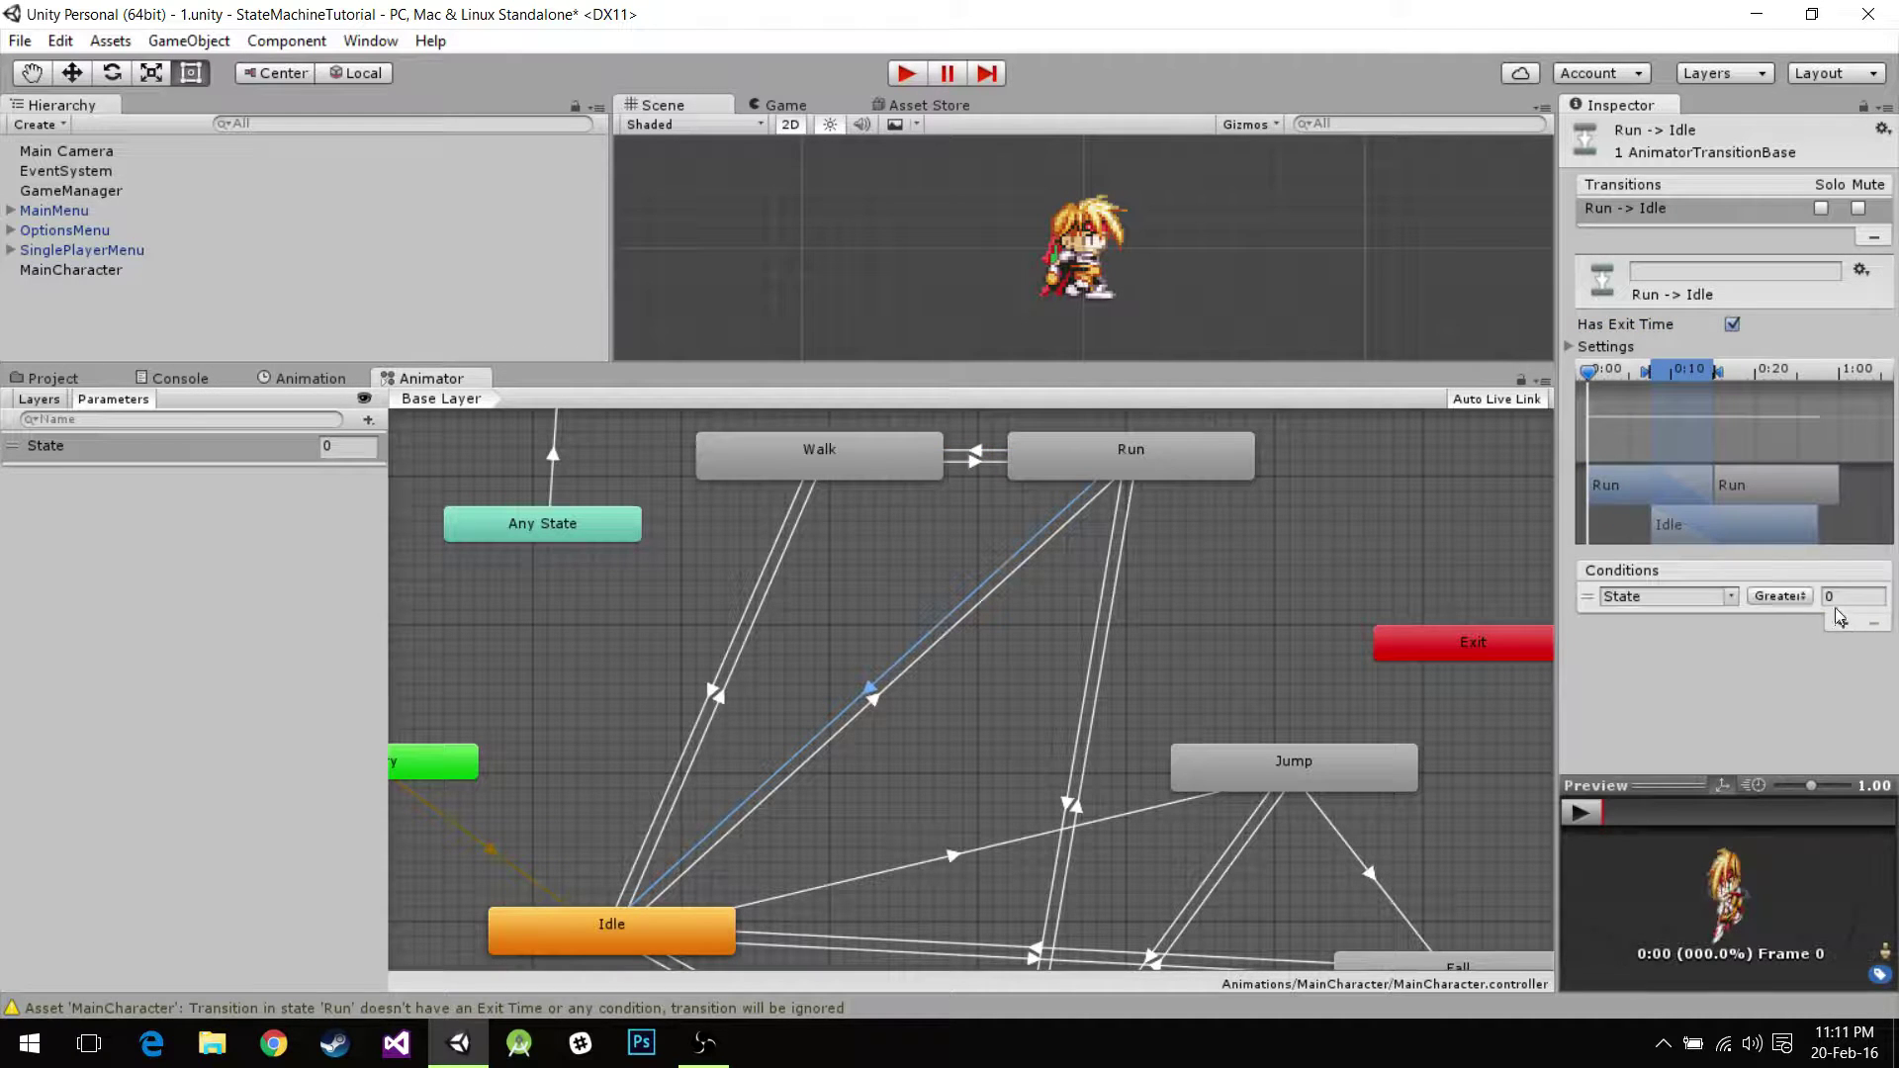
pyautogui.click(1781, 596)
pyautogui.click(1770, 671)
pyautogui.click(1853, 594)
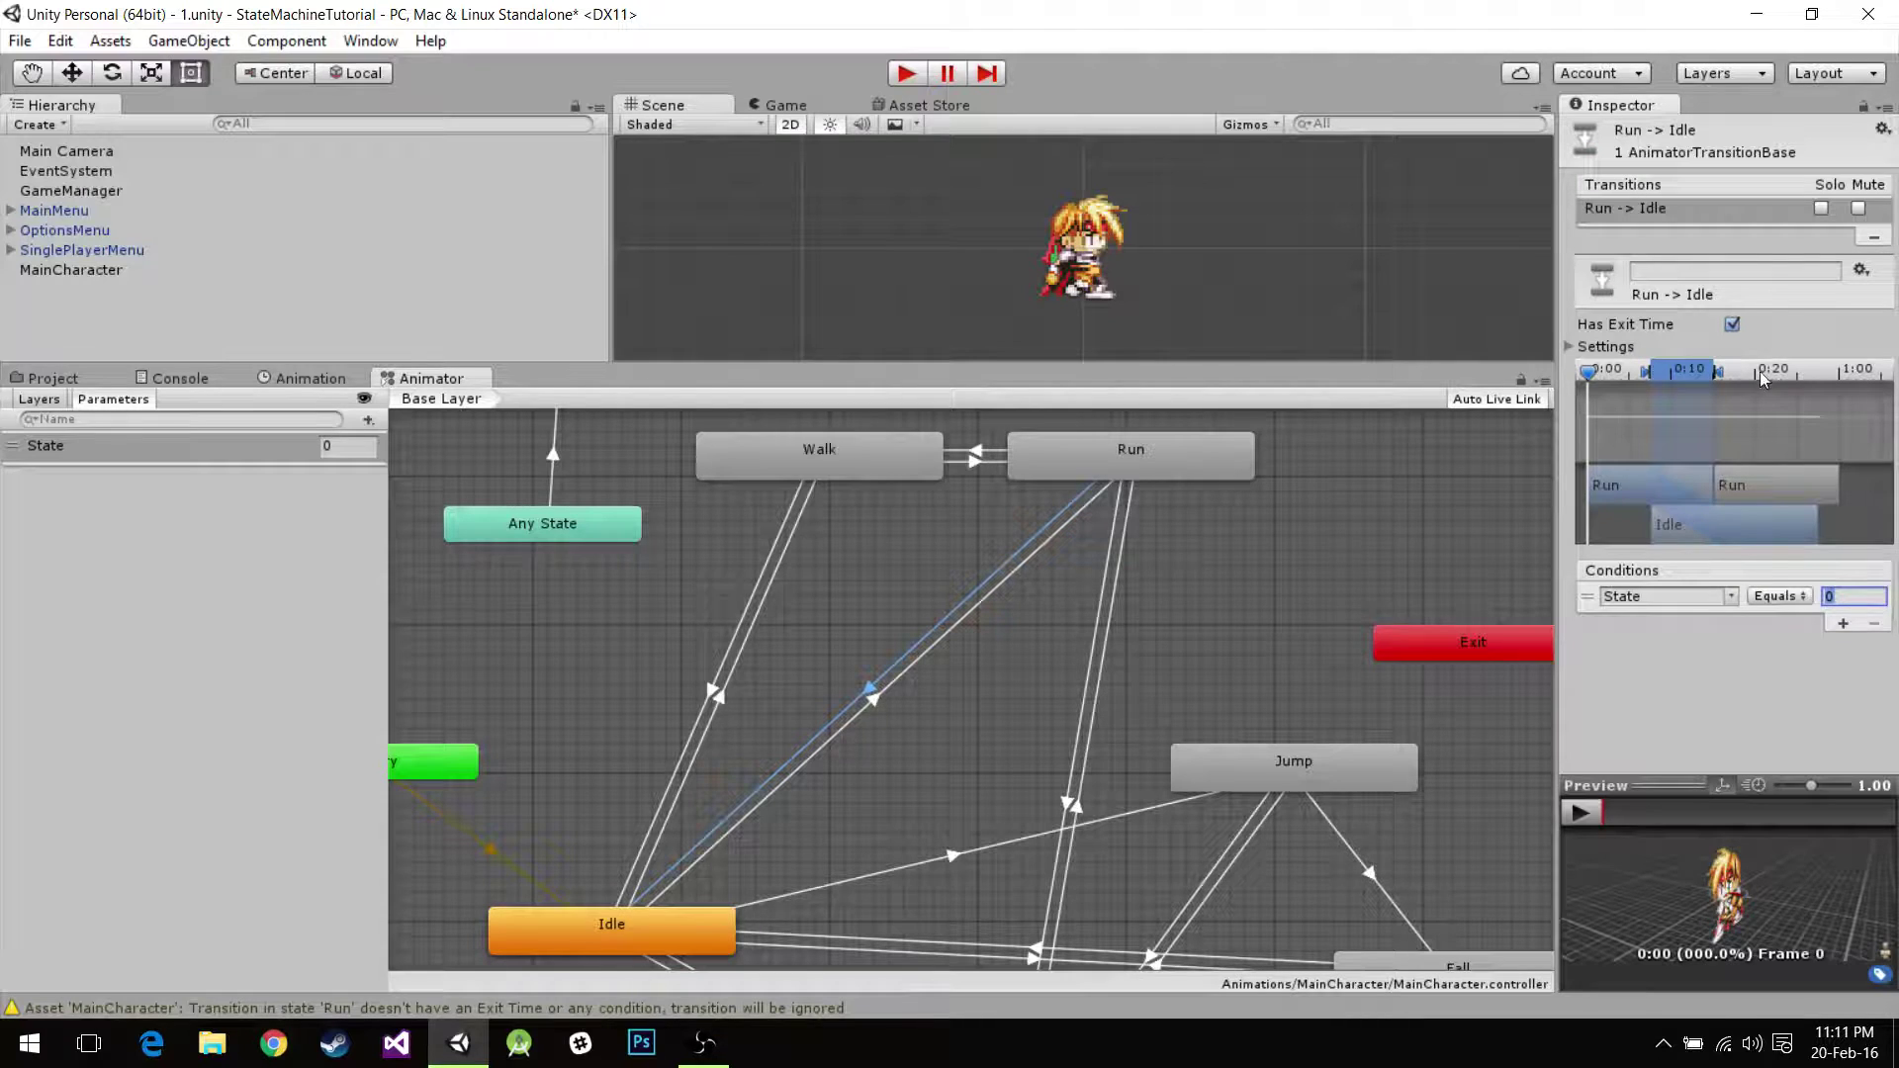
# Give the Idle to Run transition the condition State Equals 2.
pyautogui.click(872, 700)
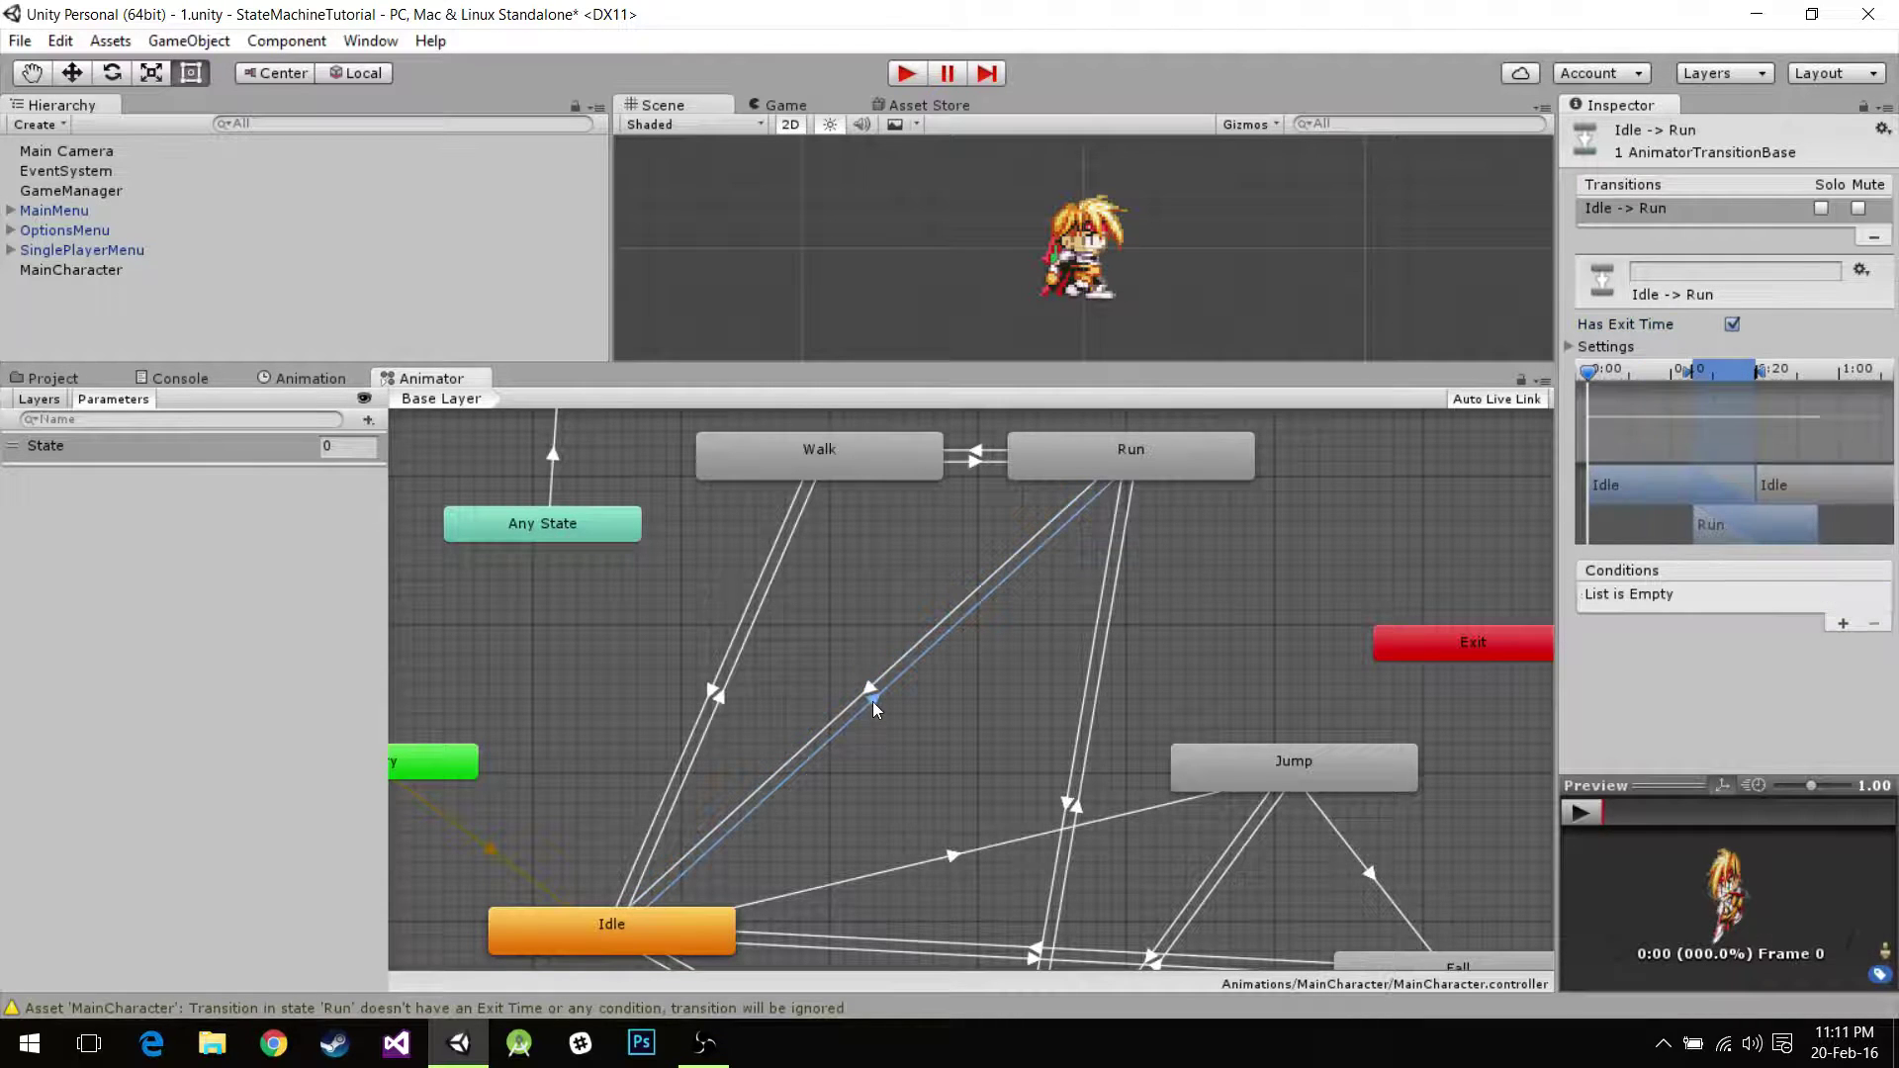
pyautogui.click(1843, 623)
pyautogui.click(1779, 597)
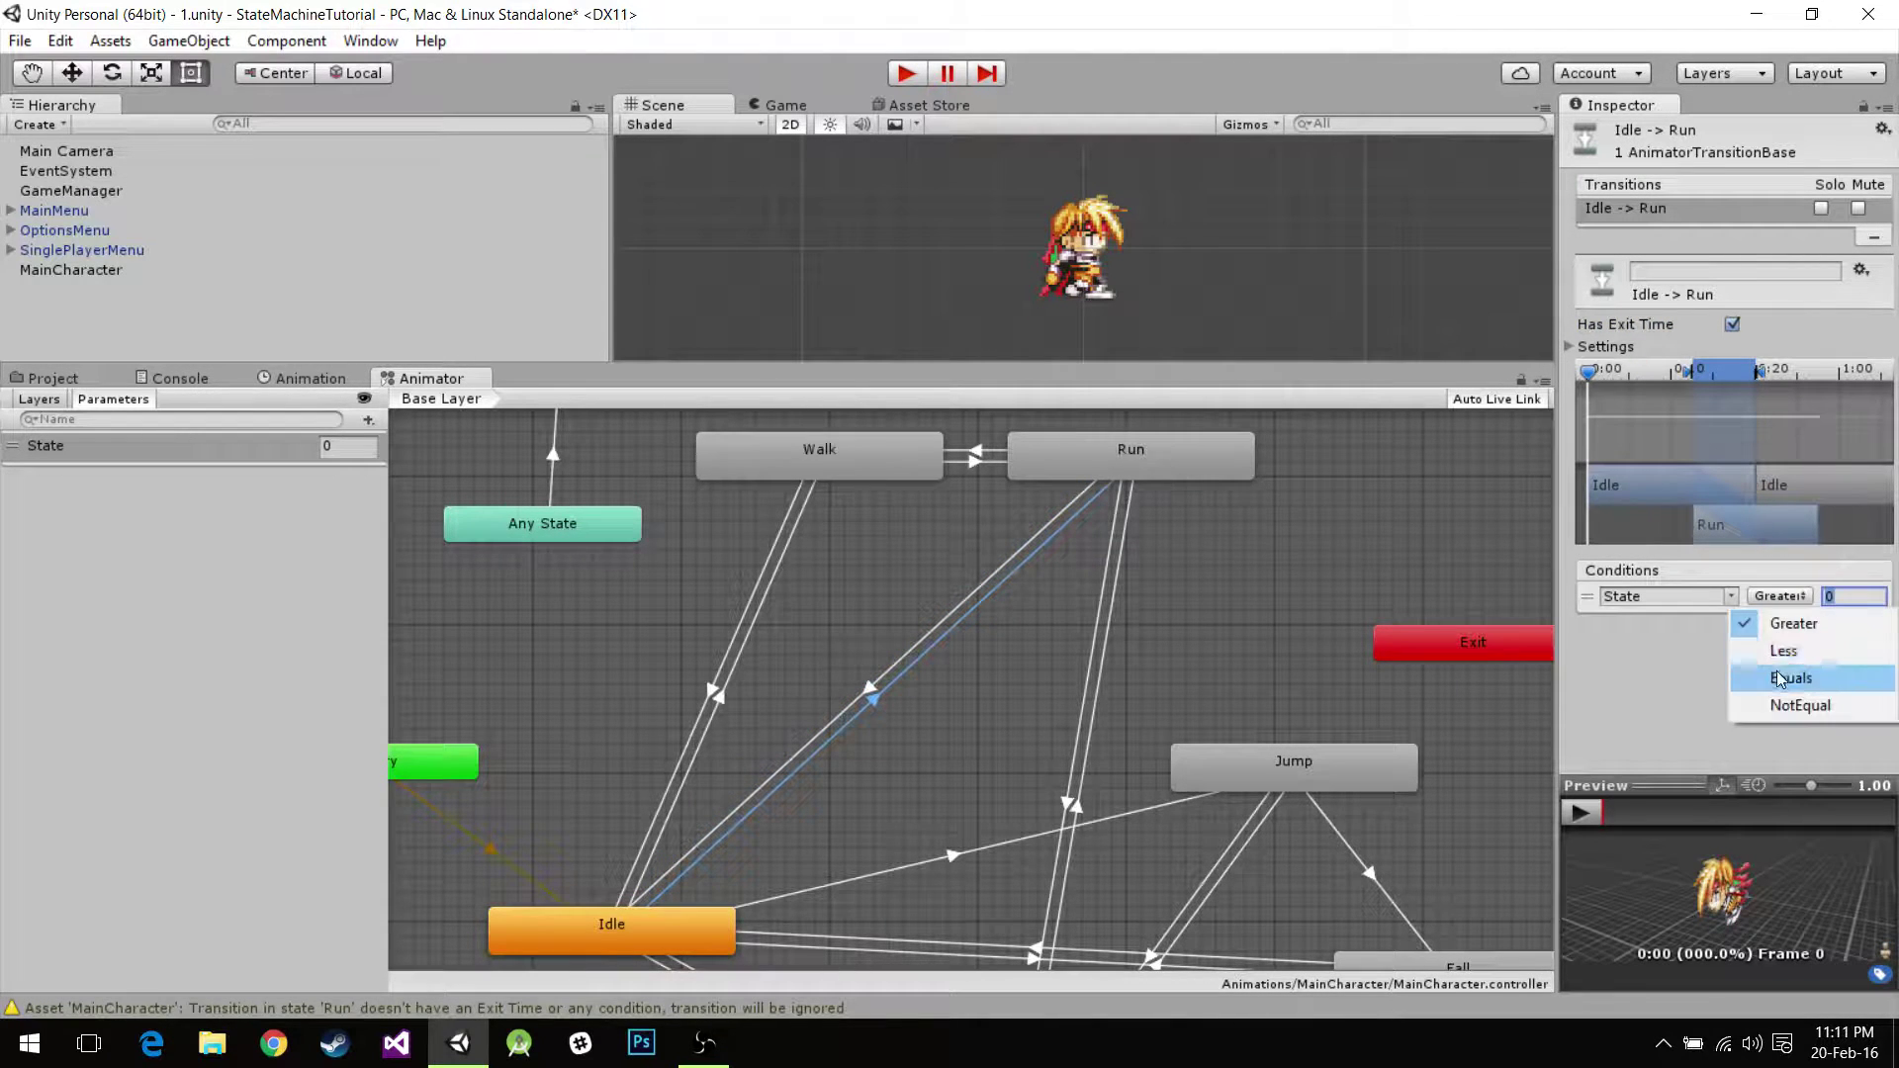
pyautogui.click(1780, 679)
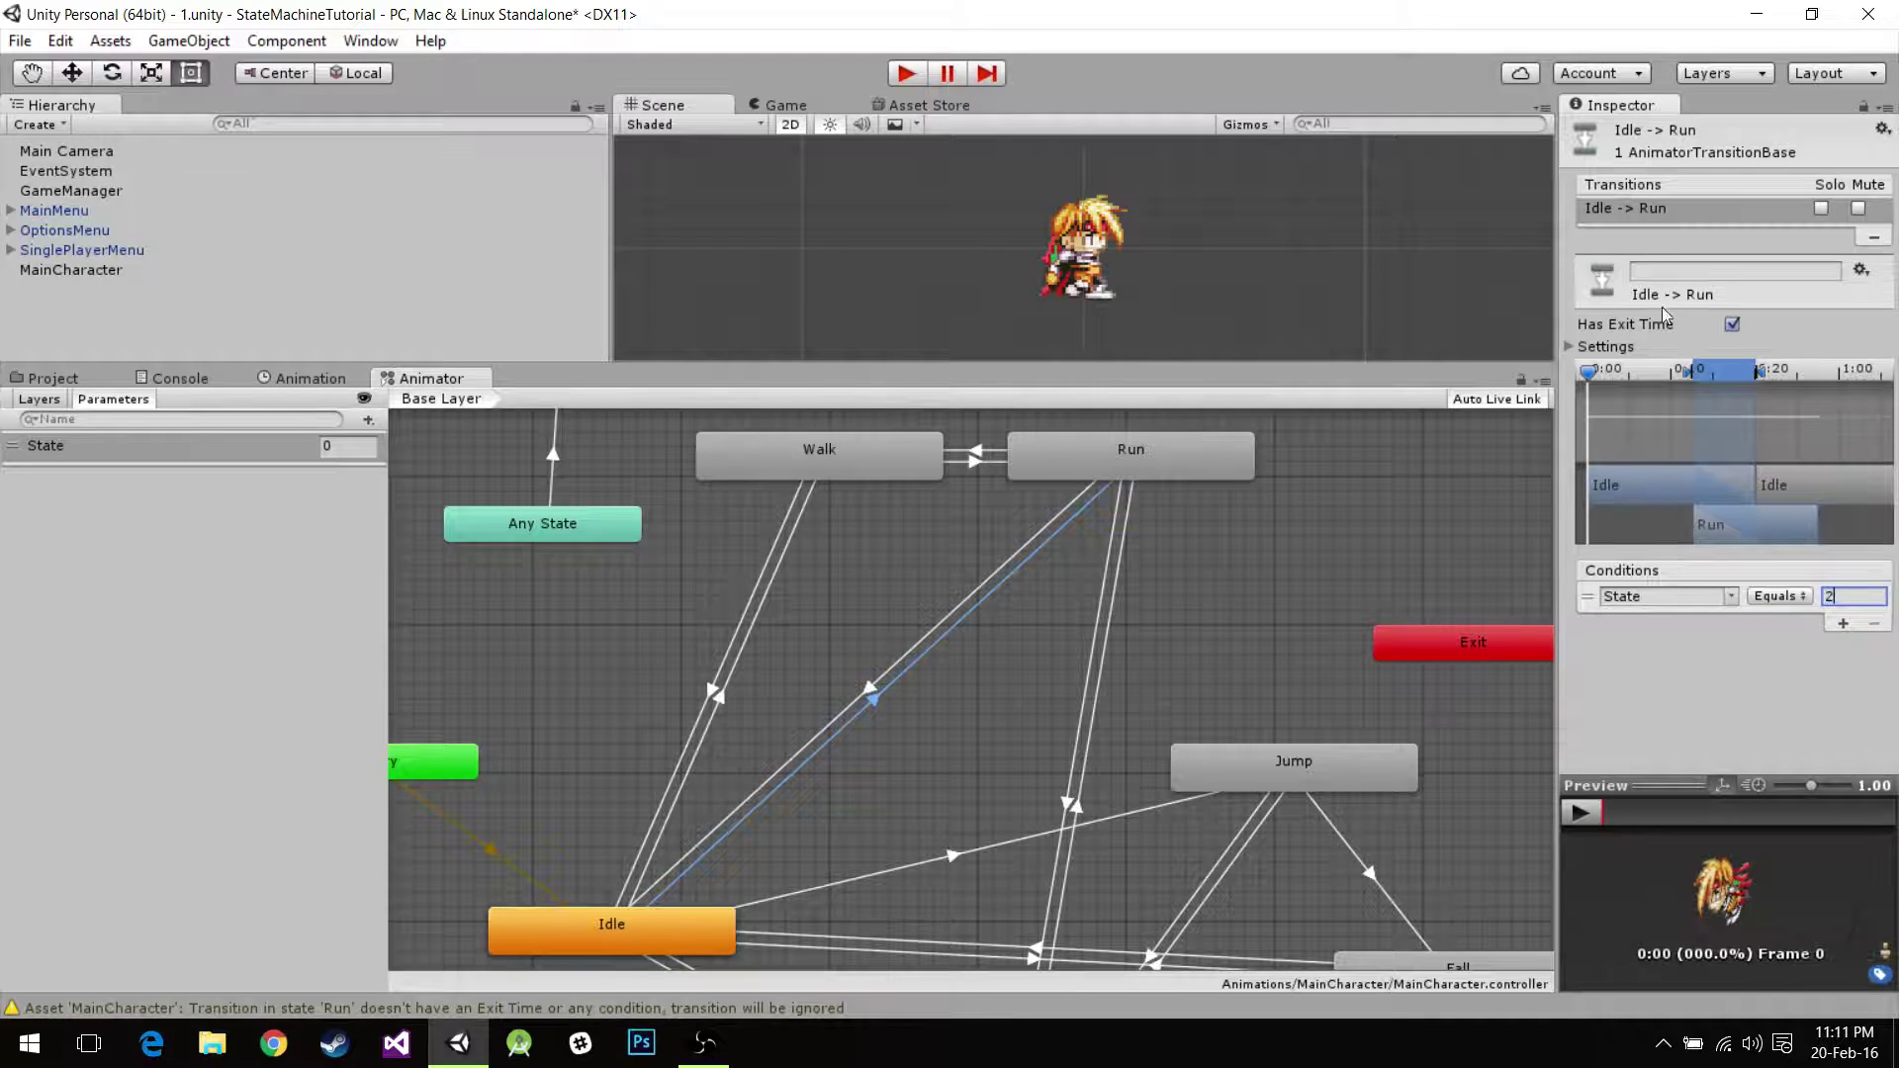
pyautogui.click(1201, 682)
# Give the Idle to Jump transition the condition State Equals 3 and disable its Has Exit Time.
pyautogui.moveTo(1201, 682); pyautogui.dragTo(1137, 587, button='middle')
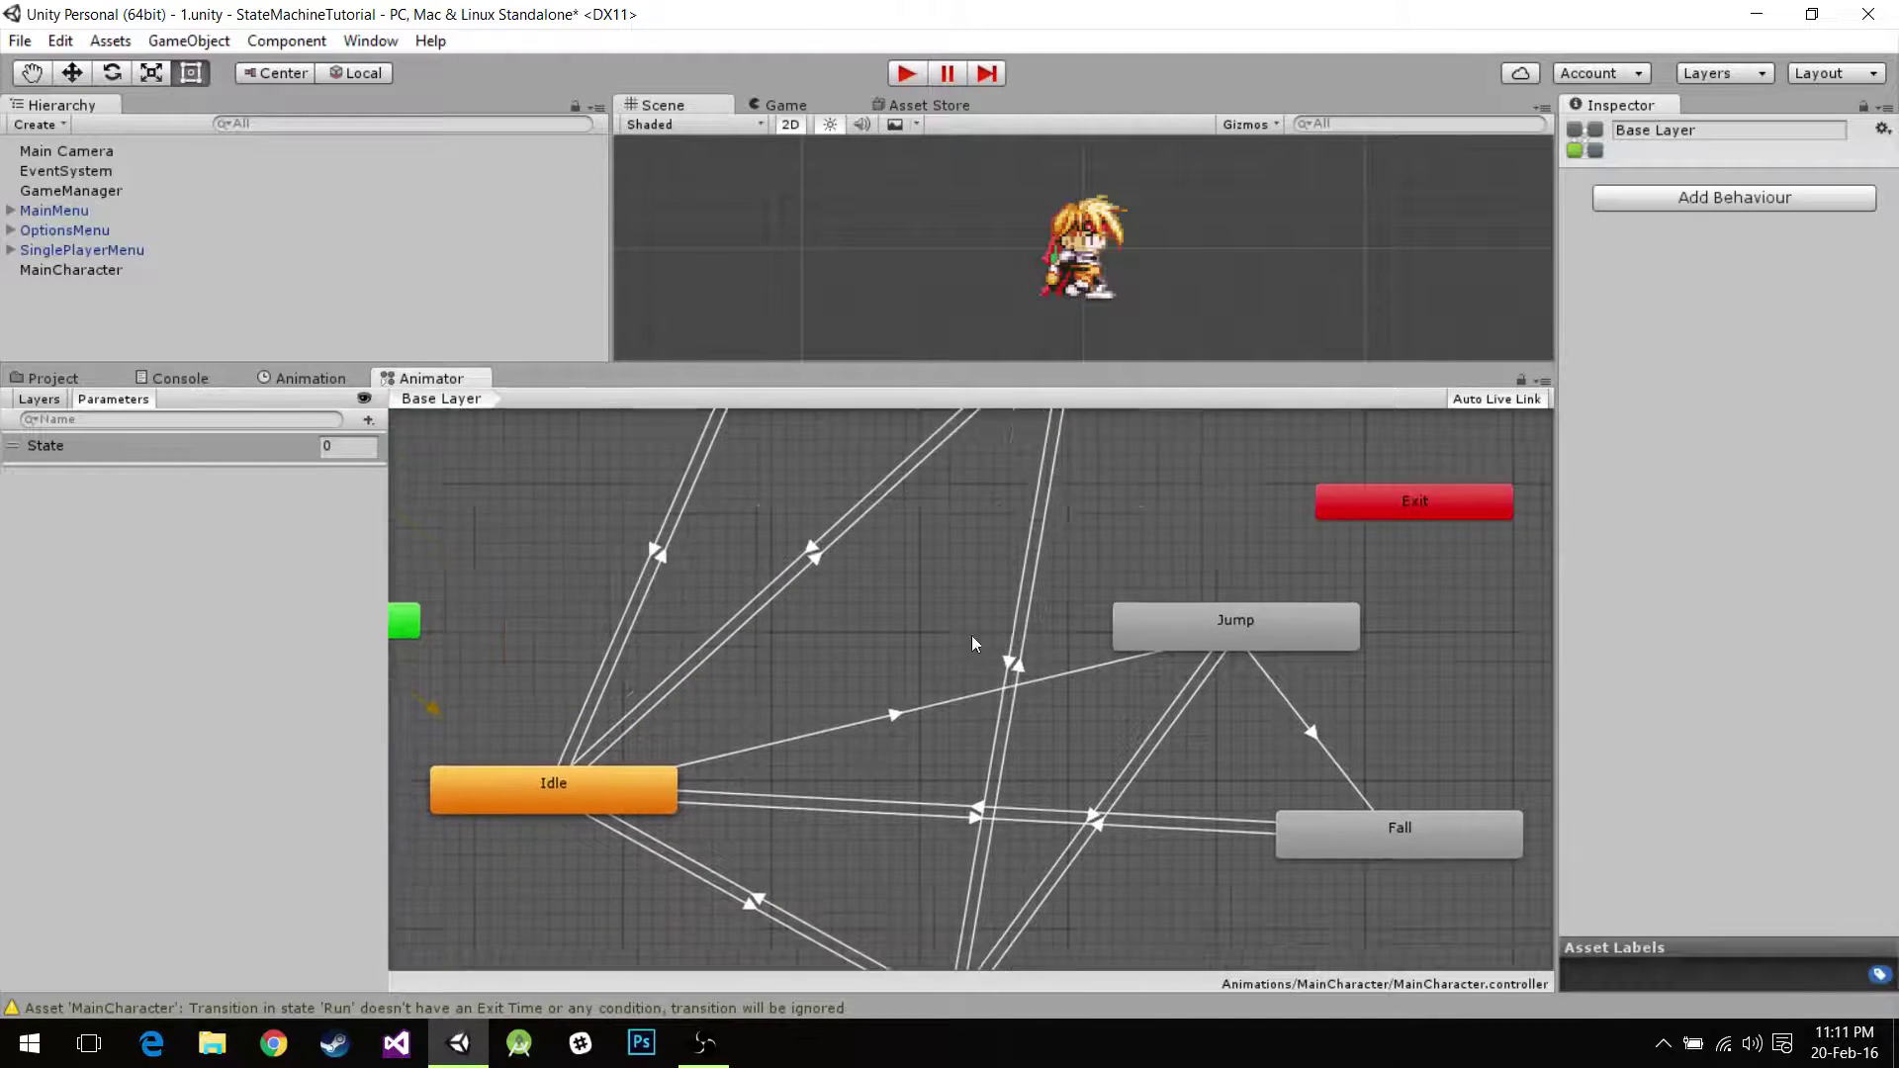
pyautogui.click(899, 603)
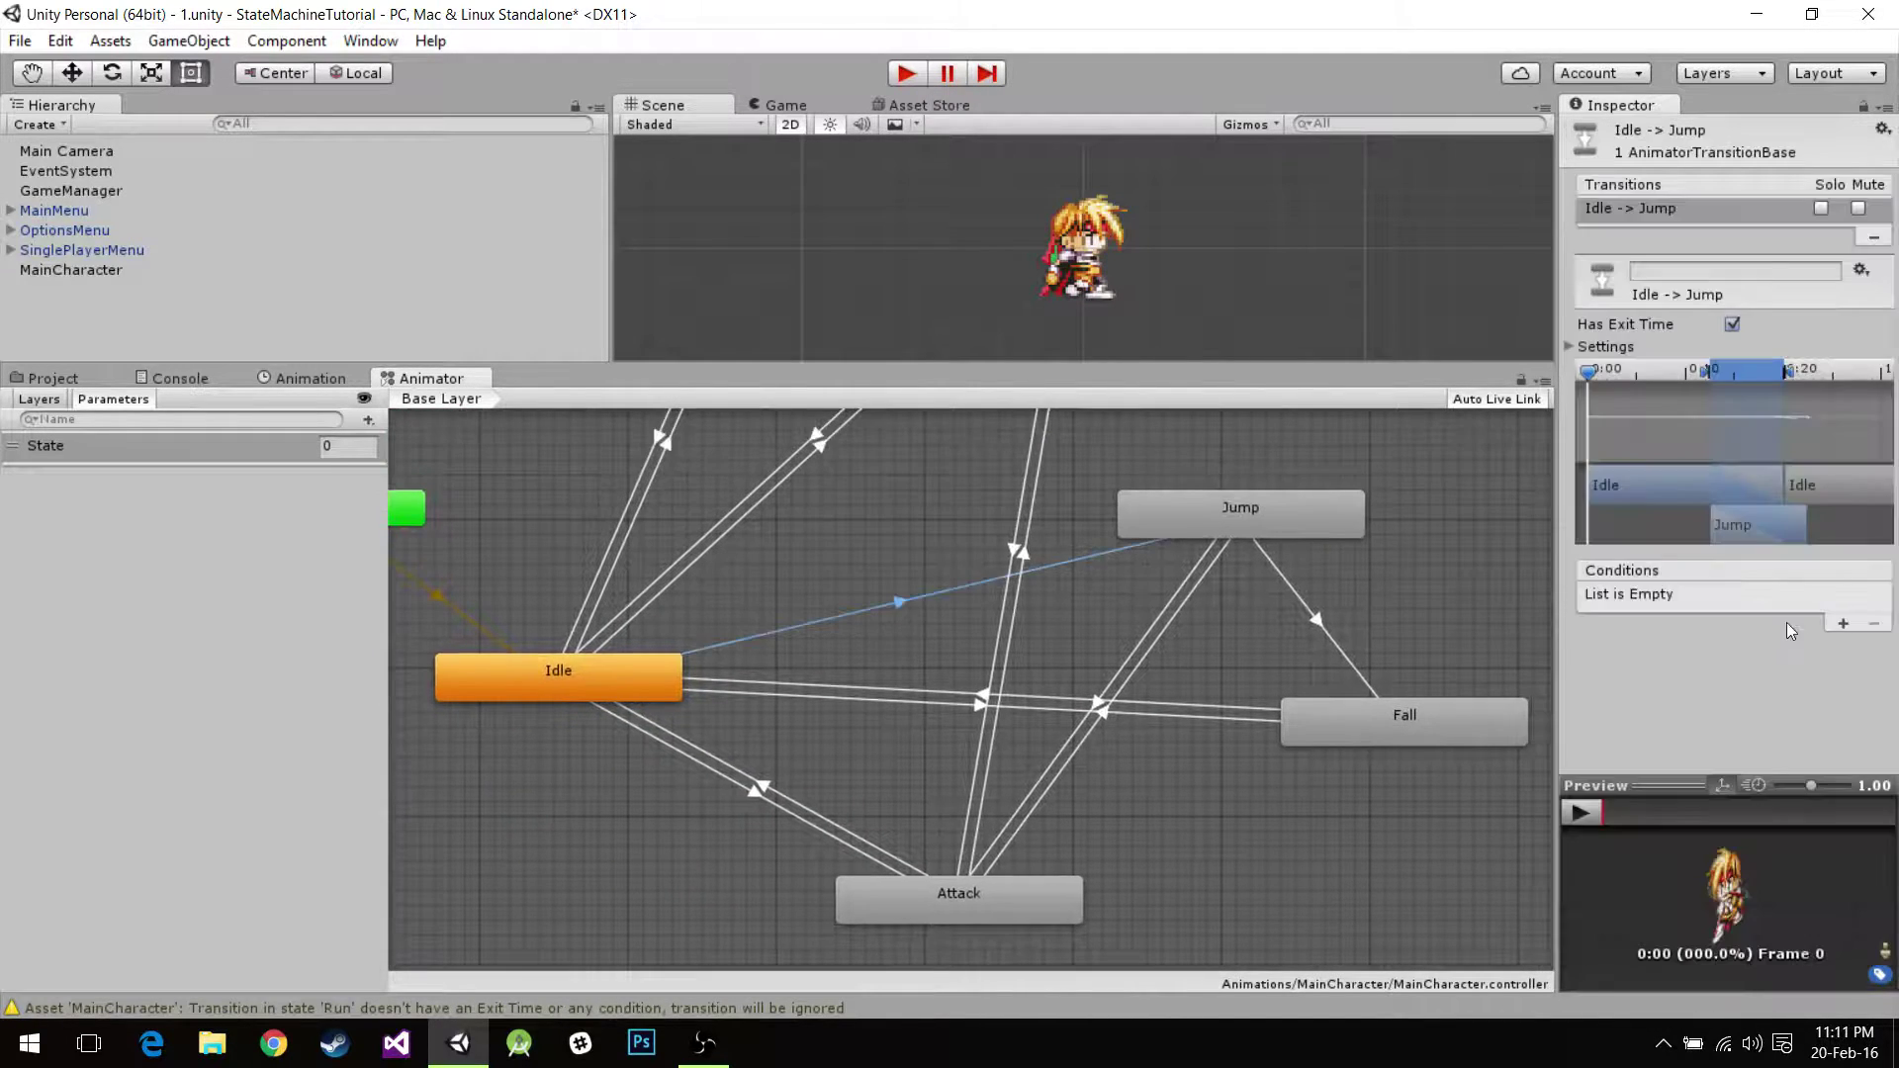
pyautogui.click(1781, 595)
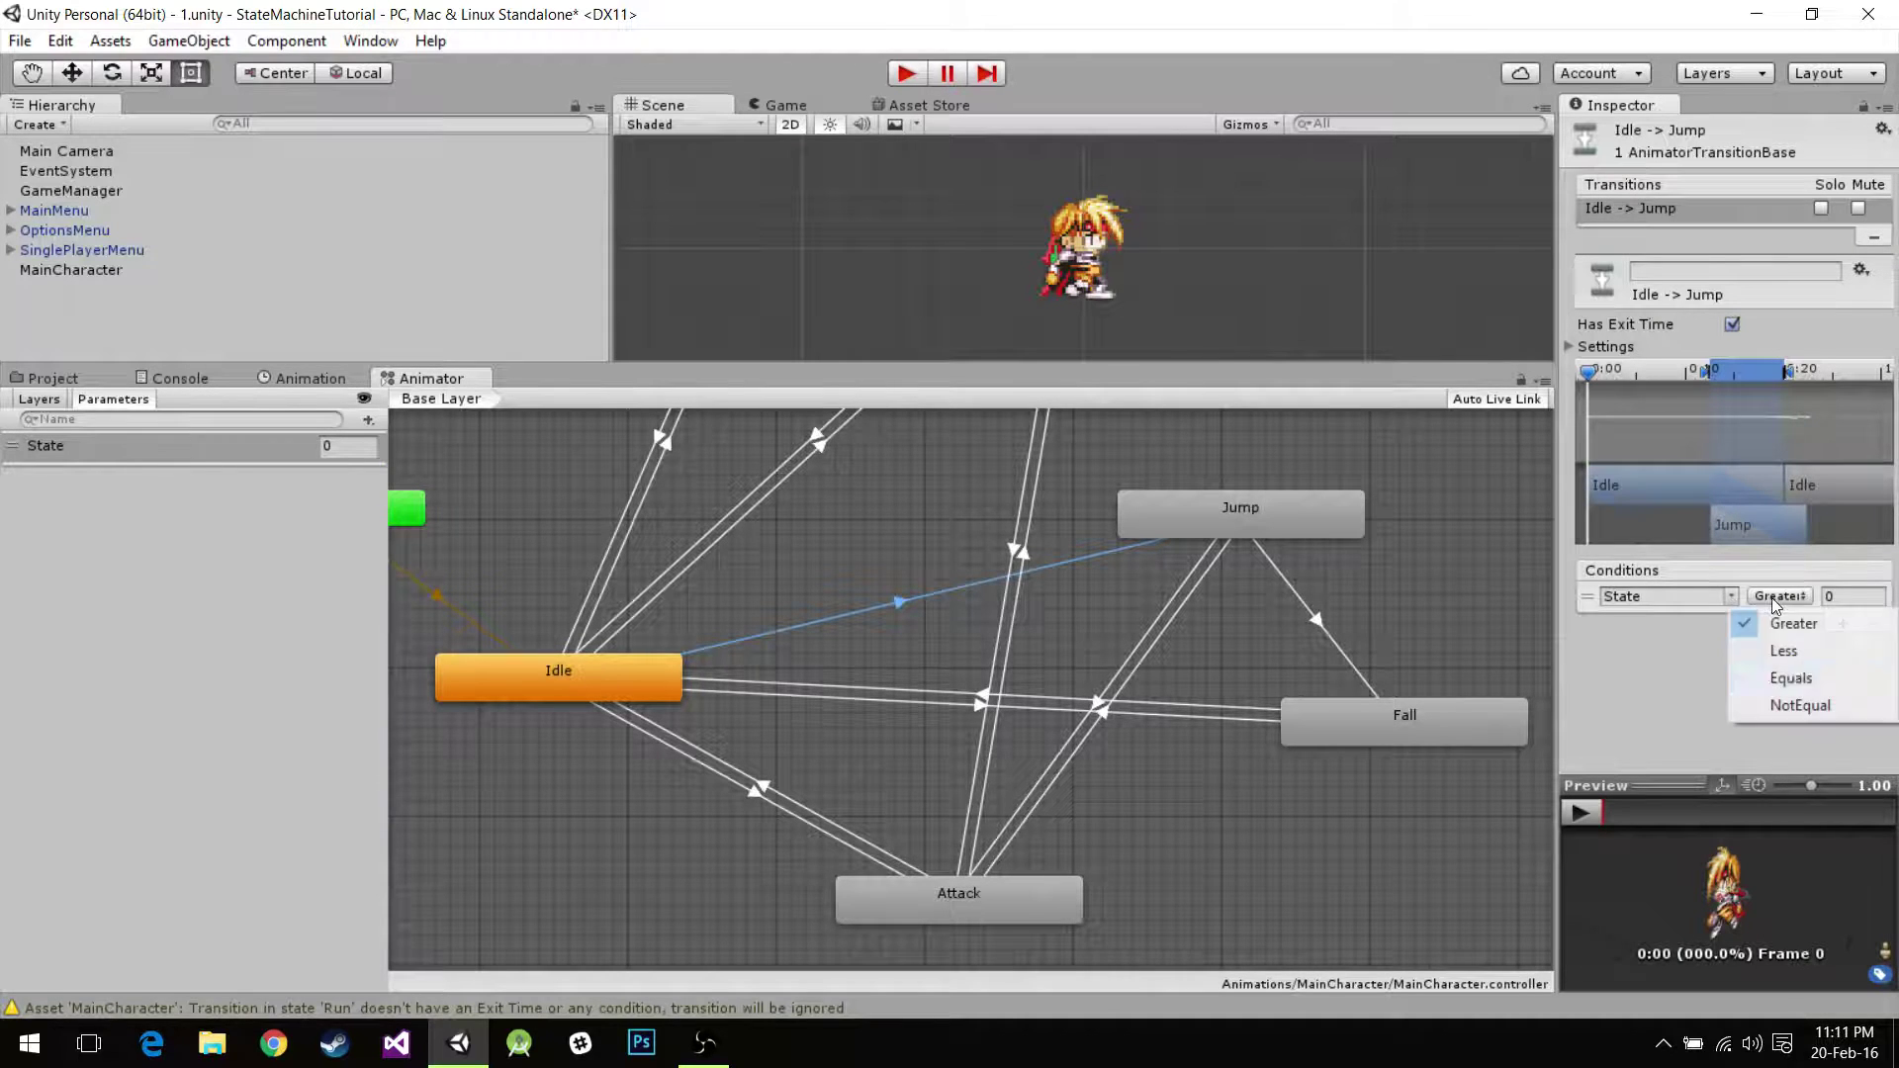
pyautogui.click(1783, 670)
pyautogui.click(1868, 591)
pyautogui.write('3')
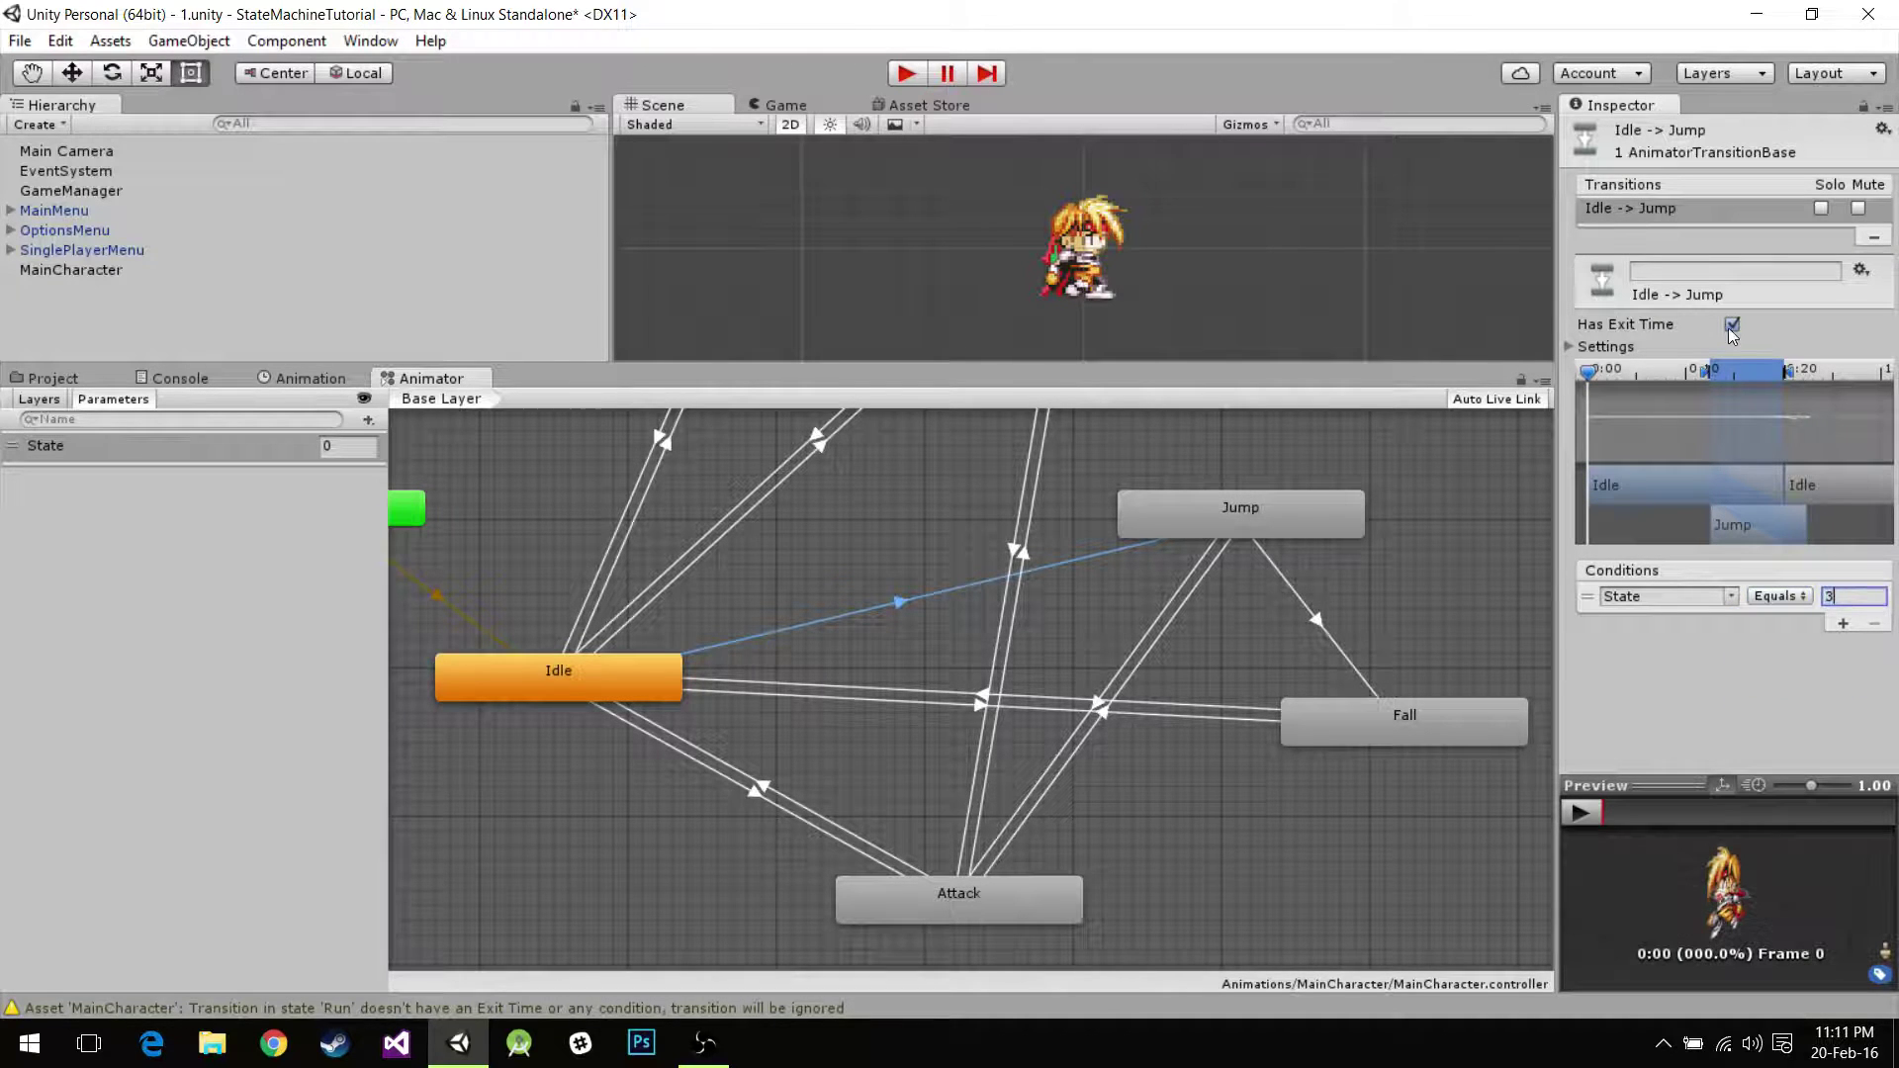
pyautogui.click(1733, 323)
# Create a transition from the Run state to the Jump state.
pyautogui.moveTo(1272, 609)
pyautogui.mouseDown(button='middle')
pyautogui.moveTo(1031, 685)
pyautogui.moveTo(1110, 758)
pyautogui.moveTo(1063, 870)
pyautogui.mouseUp(button='middle')
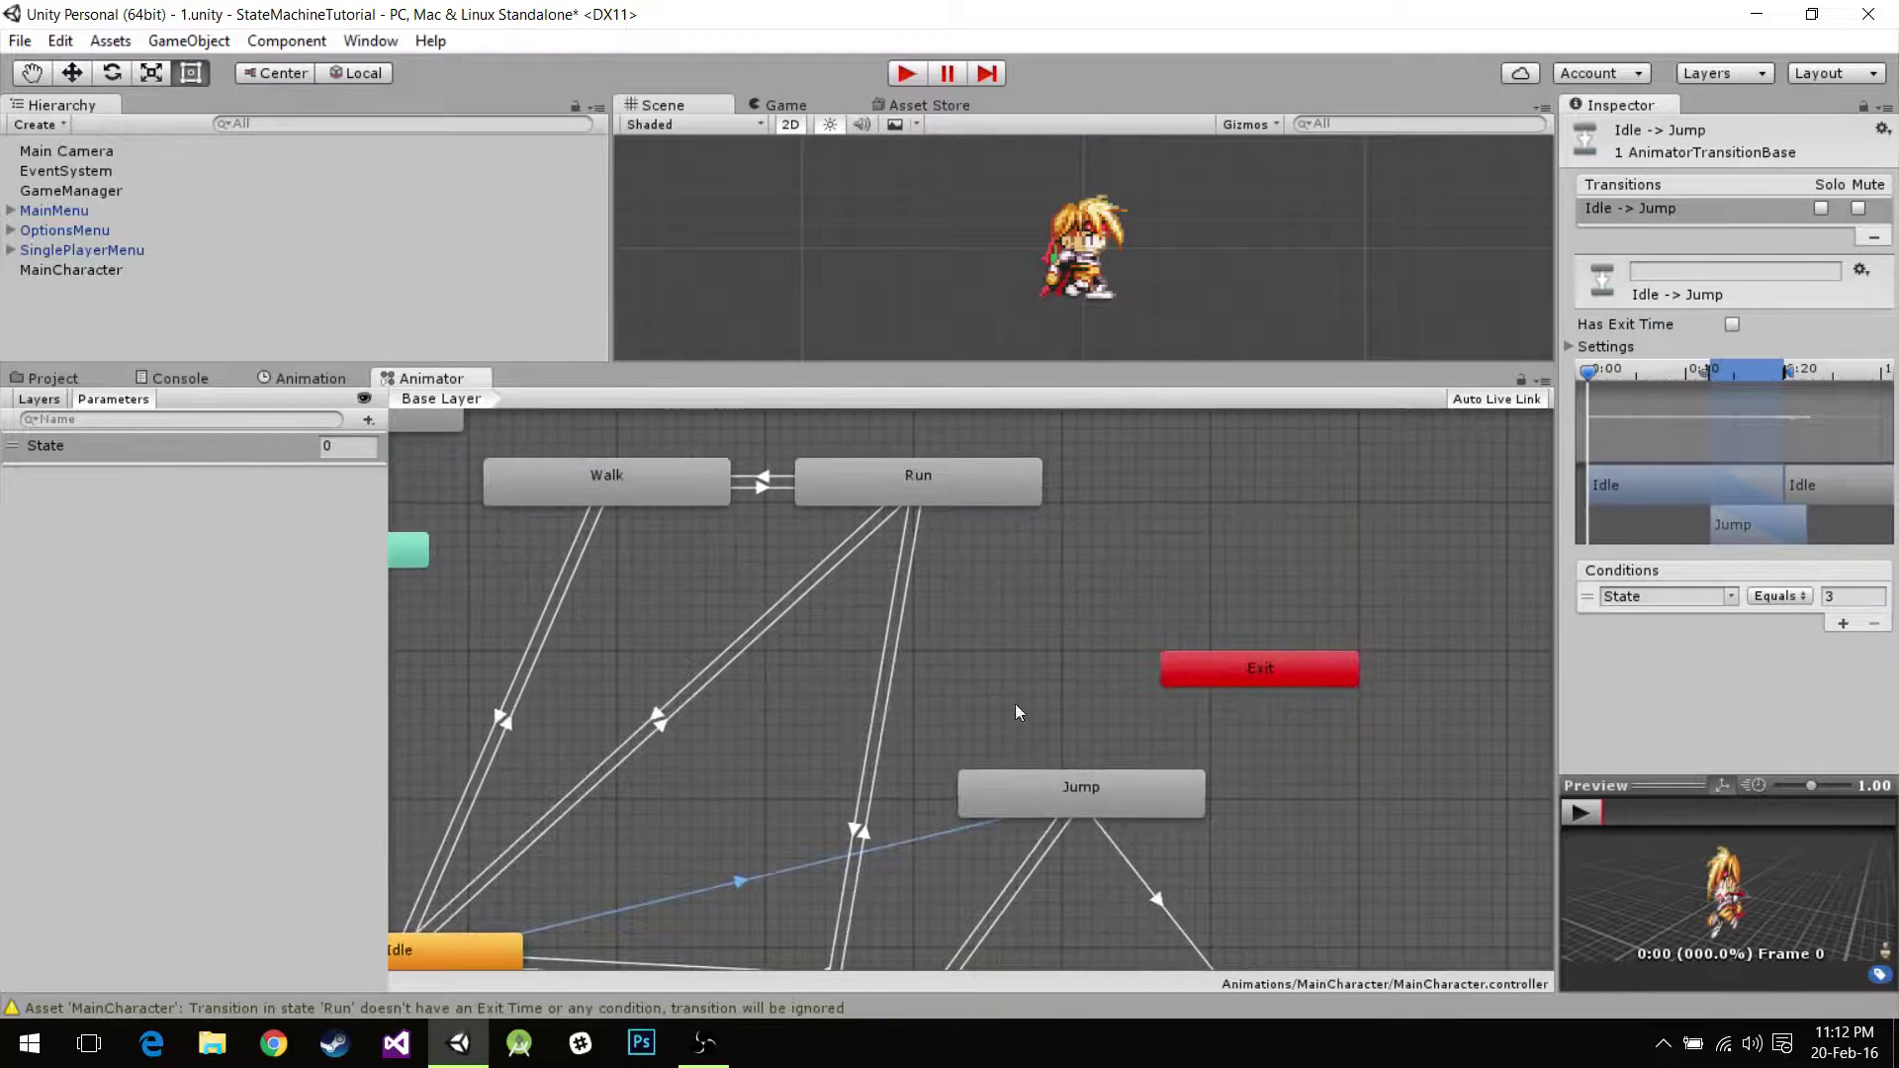
pyautogui.rightClick(981, 491)
pyautogui.click(991, 500)
pyautogui.click(1102, 787)
# Create a transition from Jump back to Run and delete it again.
pyautogui.rightClick(1102, 788)
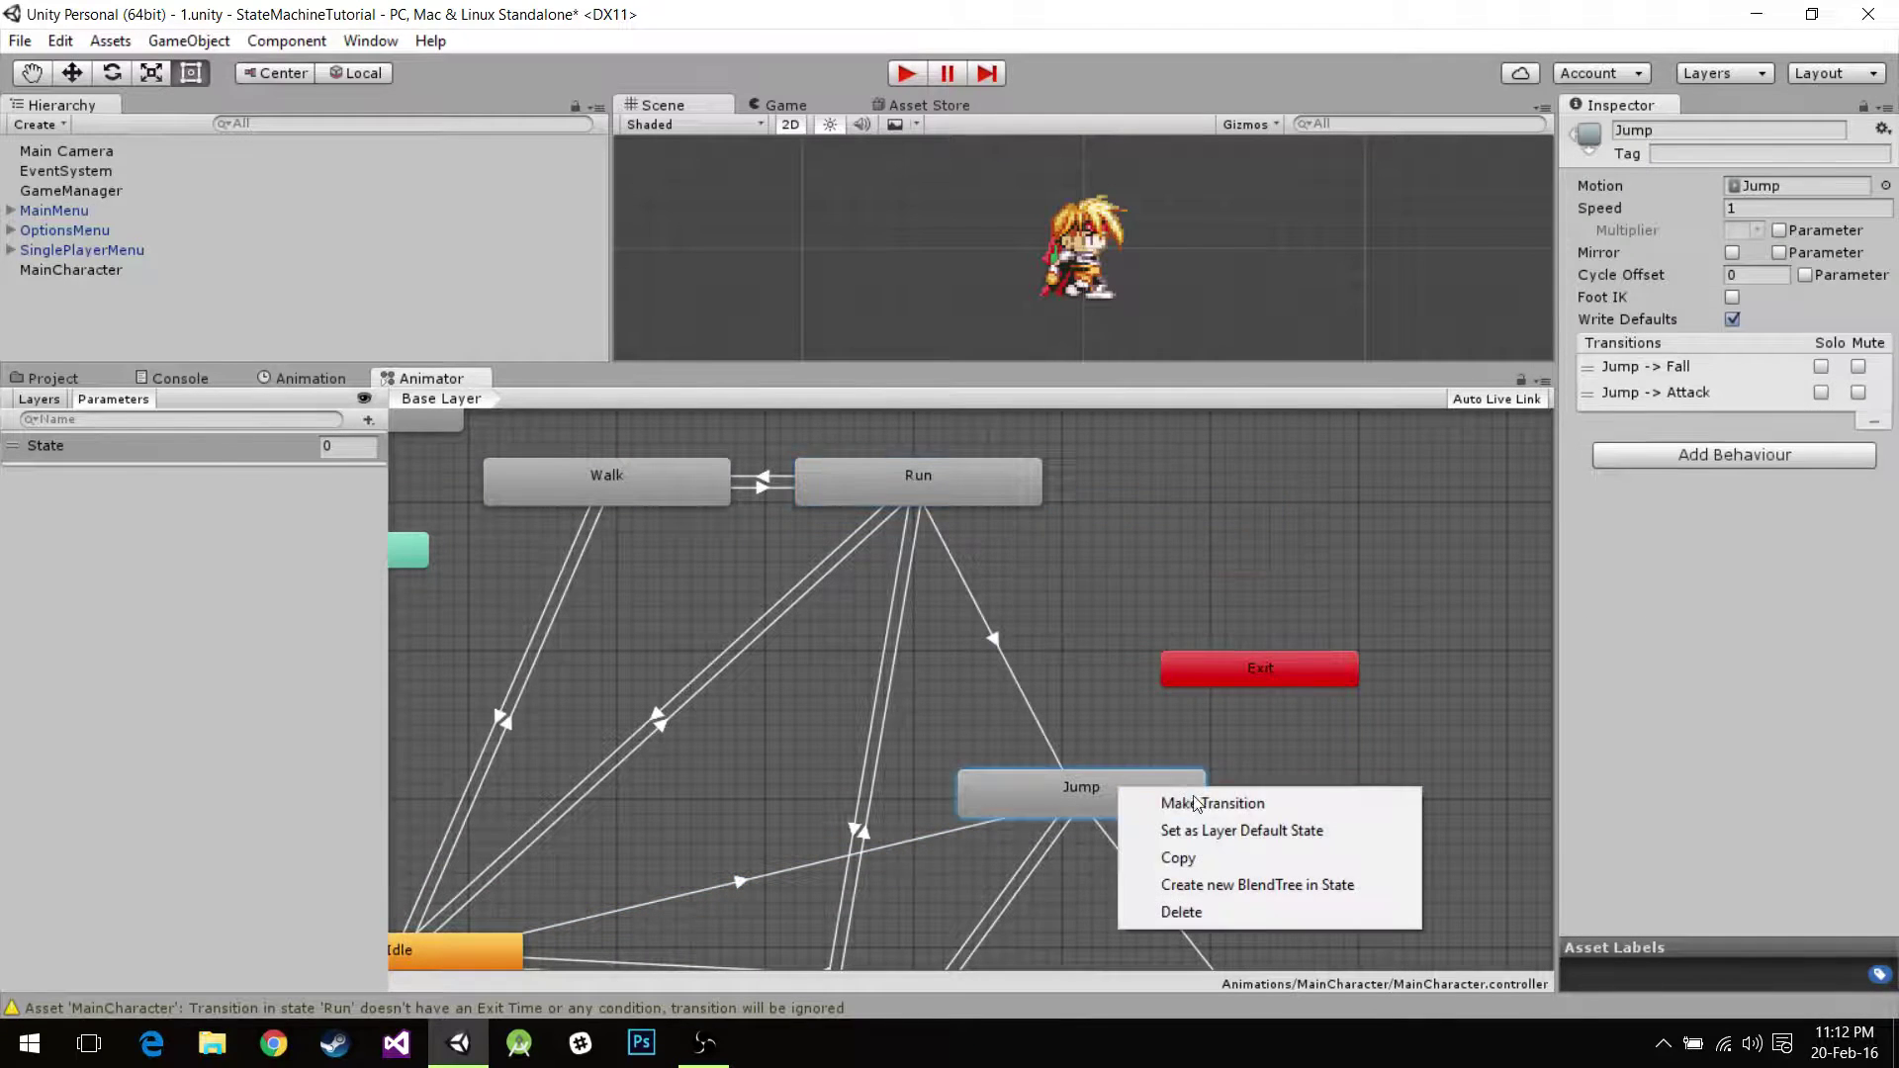
pyautogui.click(1138, 797)
pyautogui.click(975, 486)
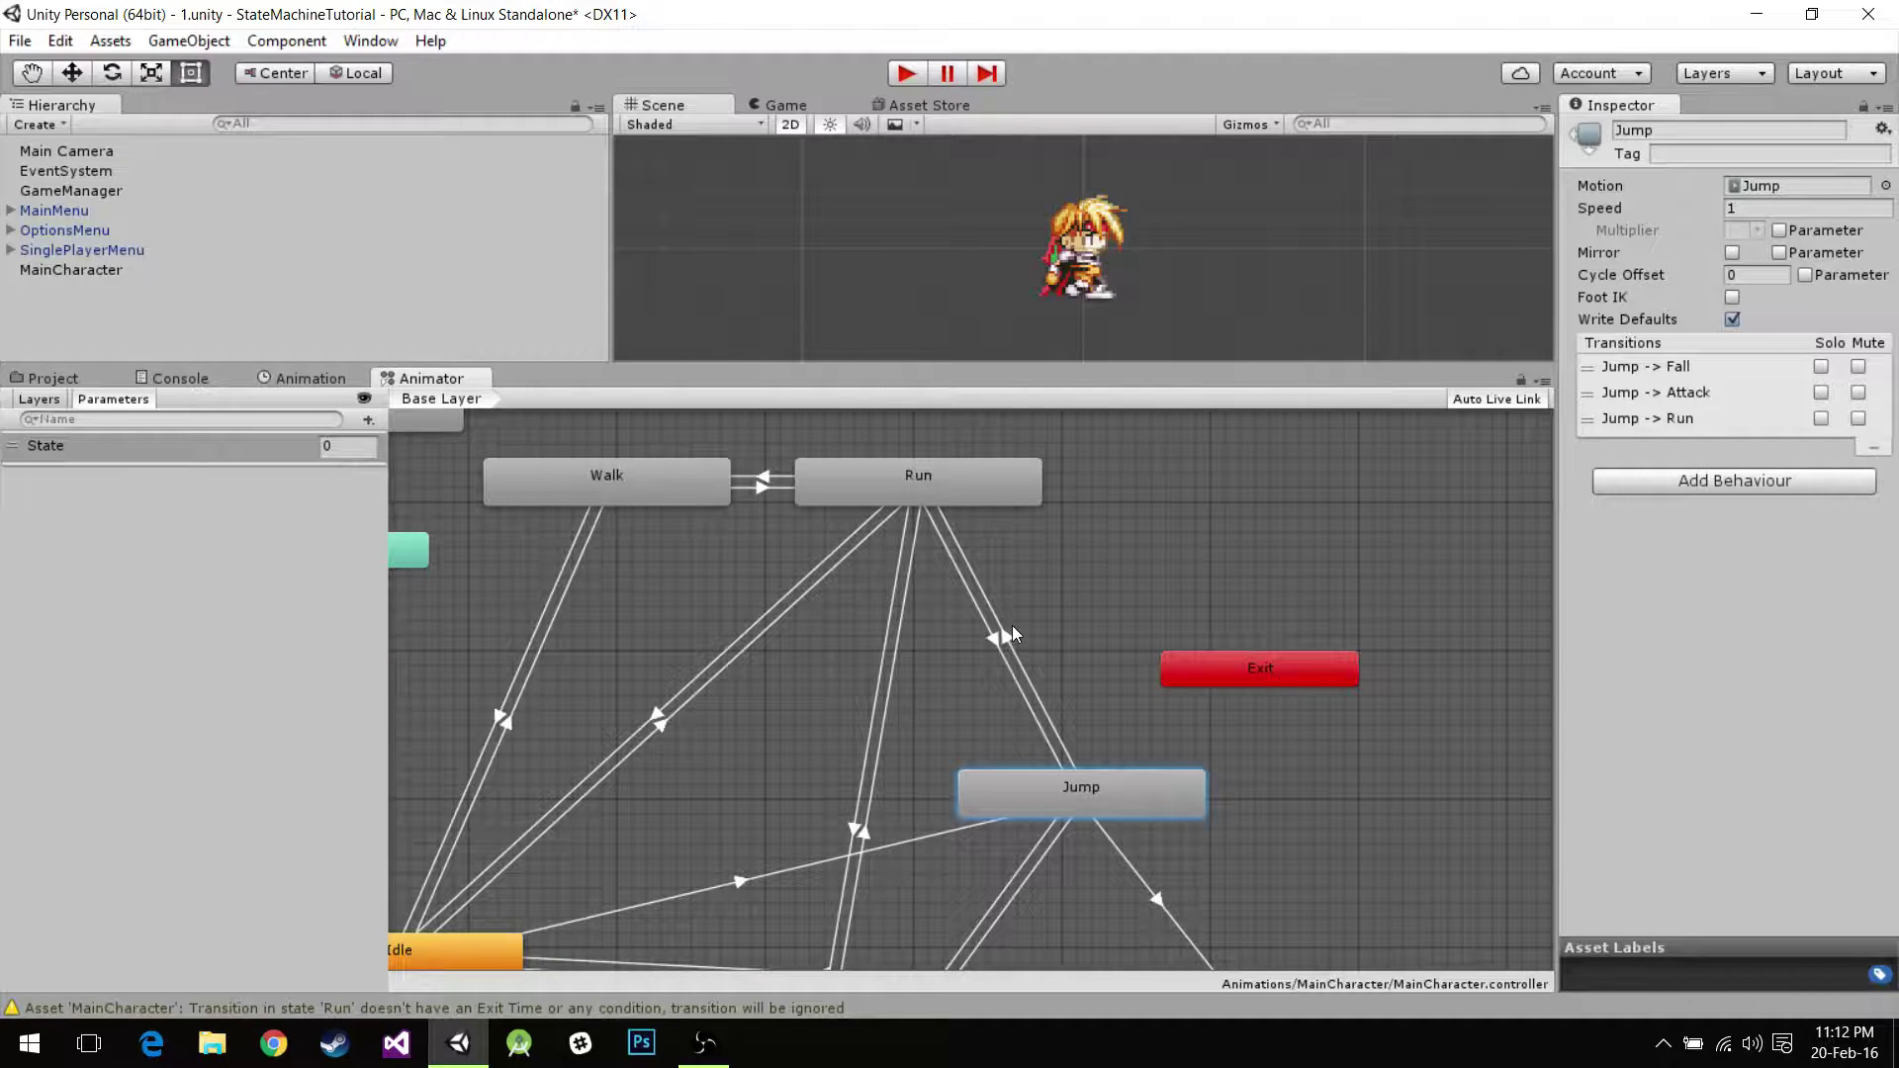
pyautogui.moveTo(1009, 641); pyautogui.dragTo(1045, 622, button='middle')
pyautogui.click(1049, 618)
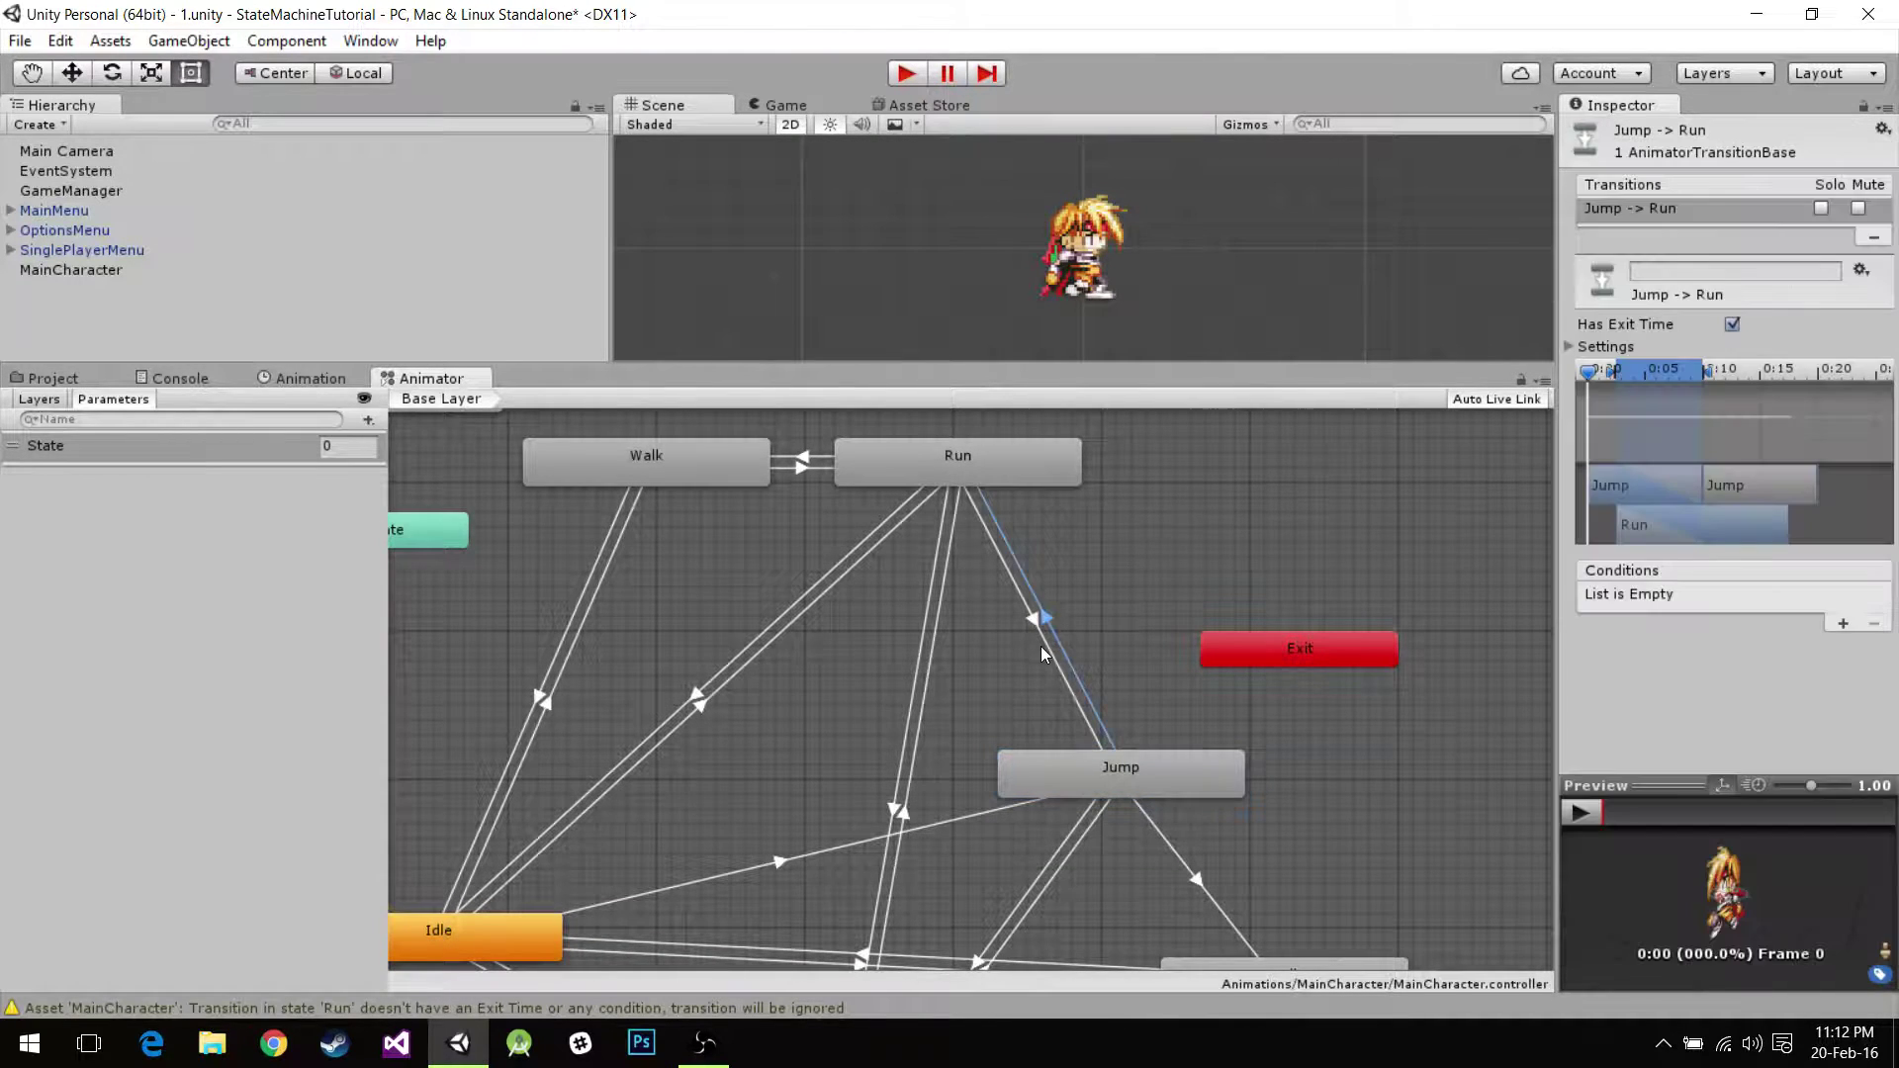
pyautogui.press('Delete')
# Give the Run to Jump transition the condition State Equals 3 and disable its Has Exit Time.
pyautogui.click(1021, 566)
pyautogui.click(1032, 620)
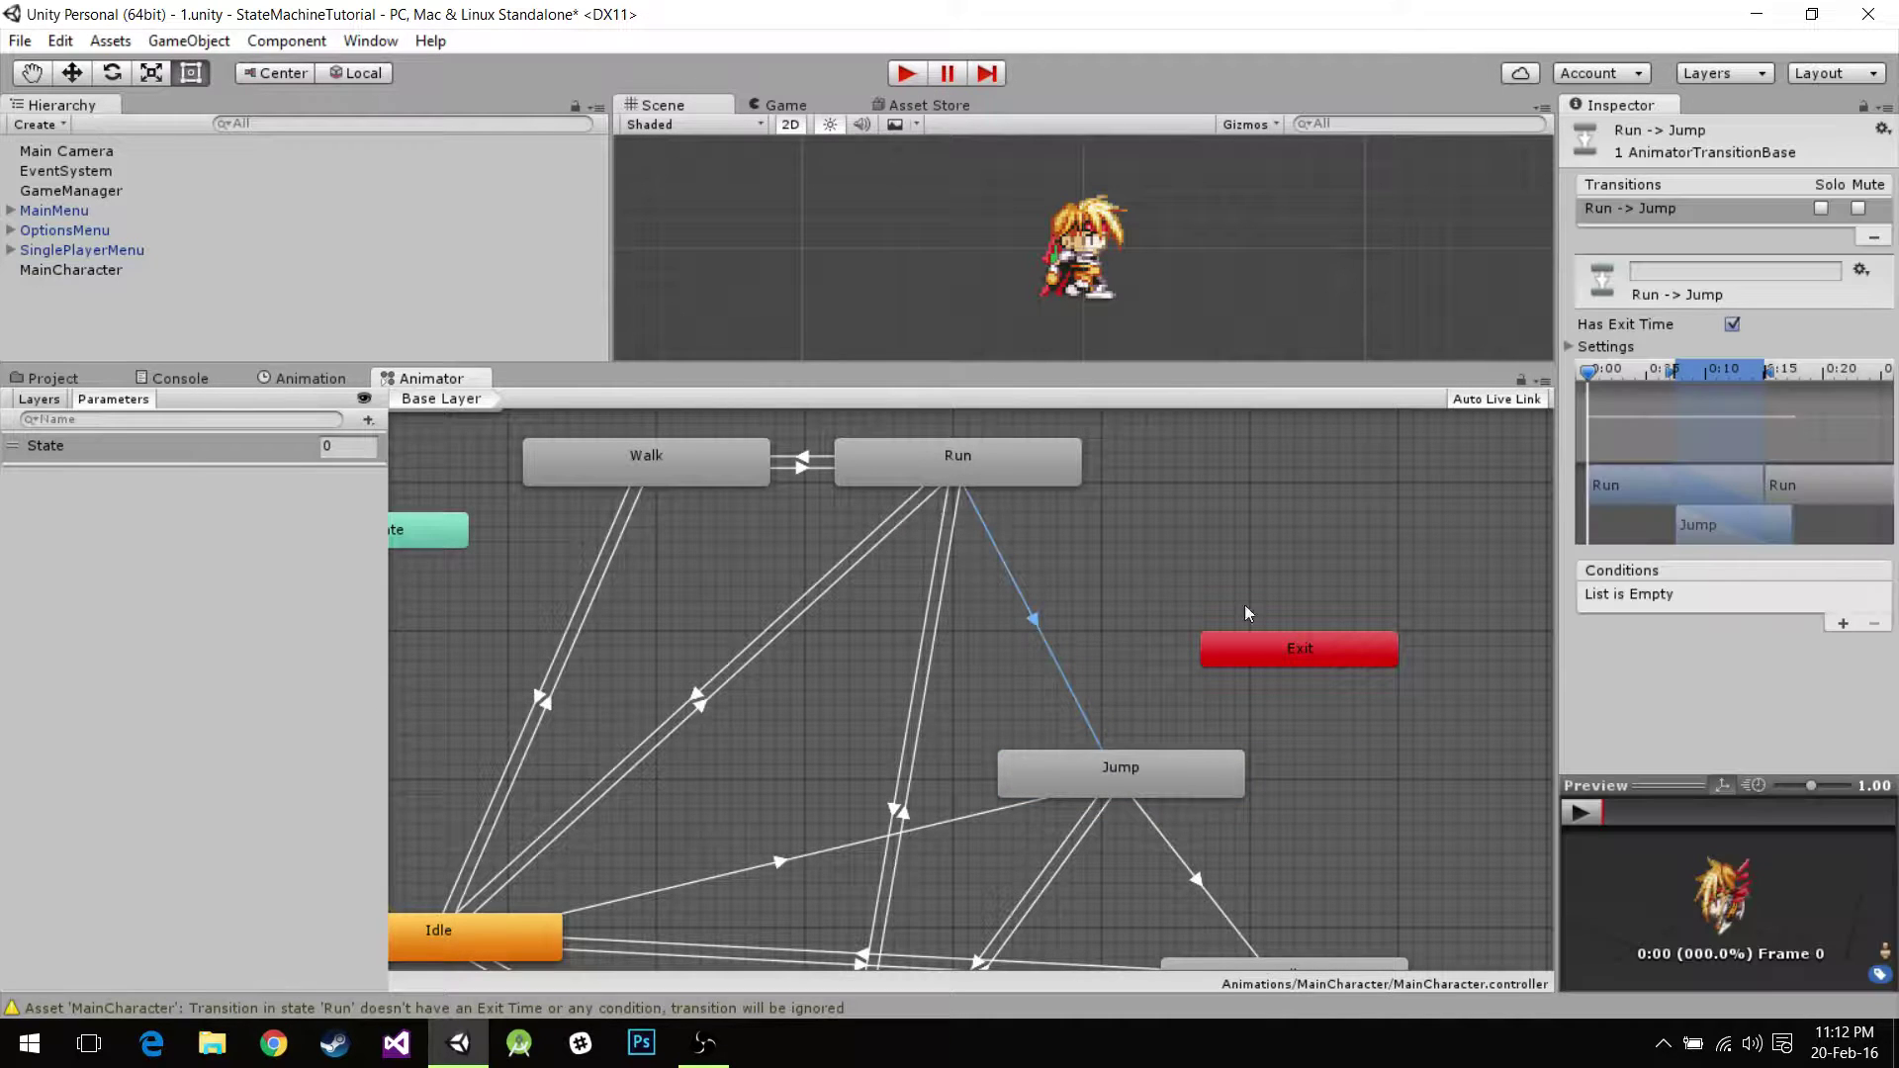
pyautogui.click(1844, 624)
pyautogui.click(1780, 596)
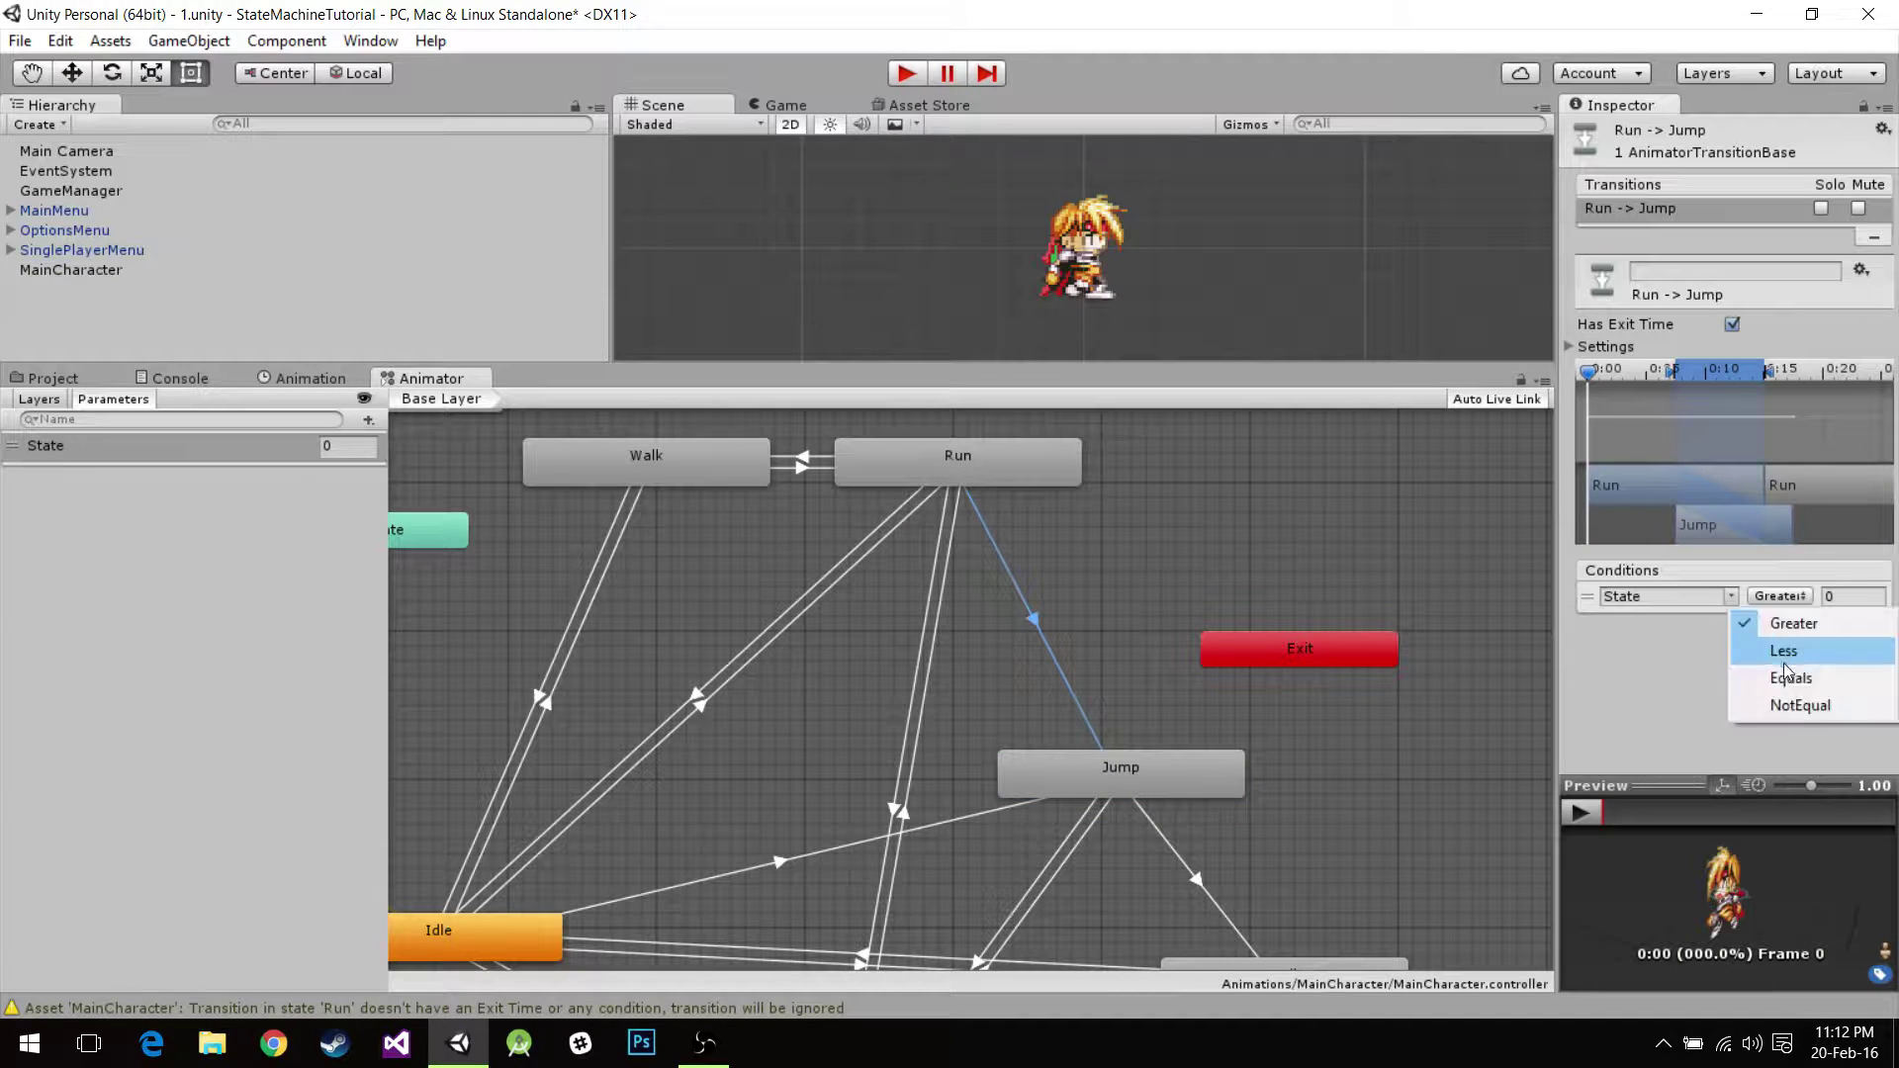
pyautogui.click(1790, 677)
pyautogui.click(1860, 595)
pyautogui.write('3')
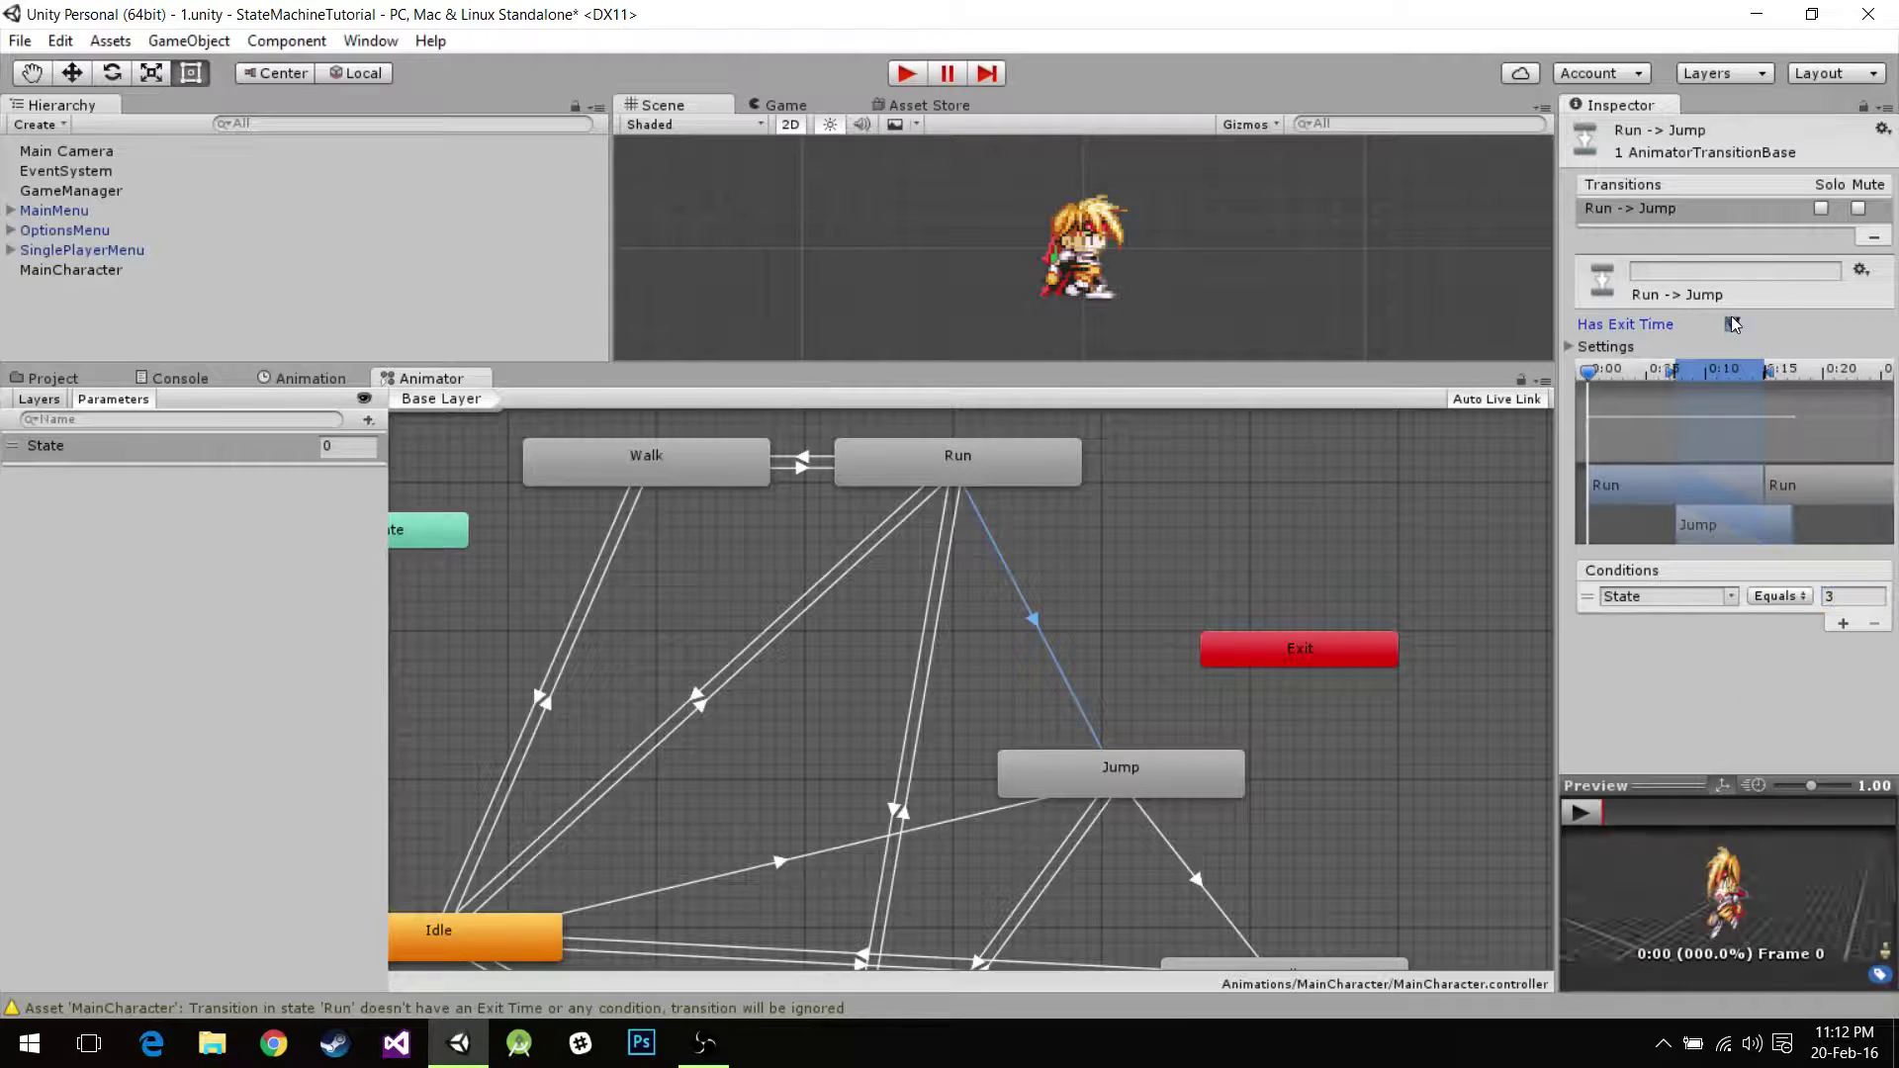
pyautogui.click(1733, 323)
# Check the existing settings of the Attack to Run, Run to Idle and Idle to Jump transitions.
pyautogui.click(935, 616)
pyautogui.moveTo(970, 724); pyautogui.dragTo(989, 625, button='middle')
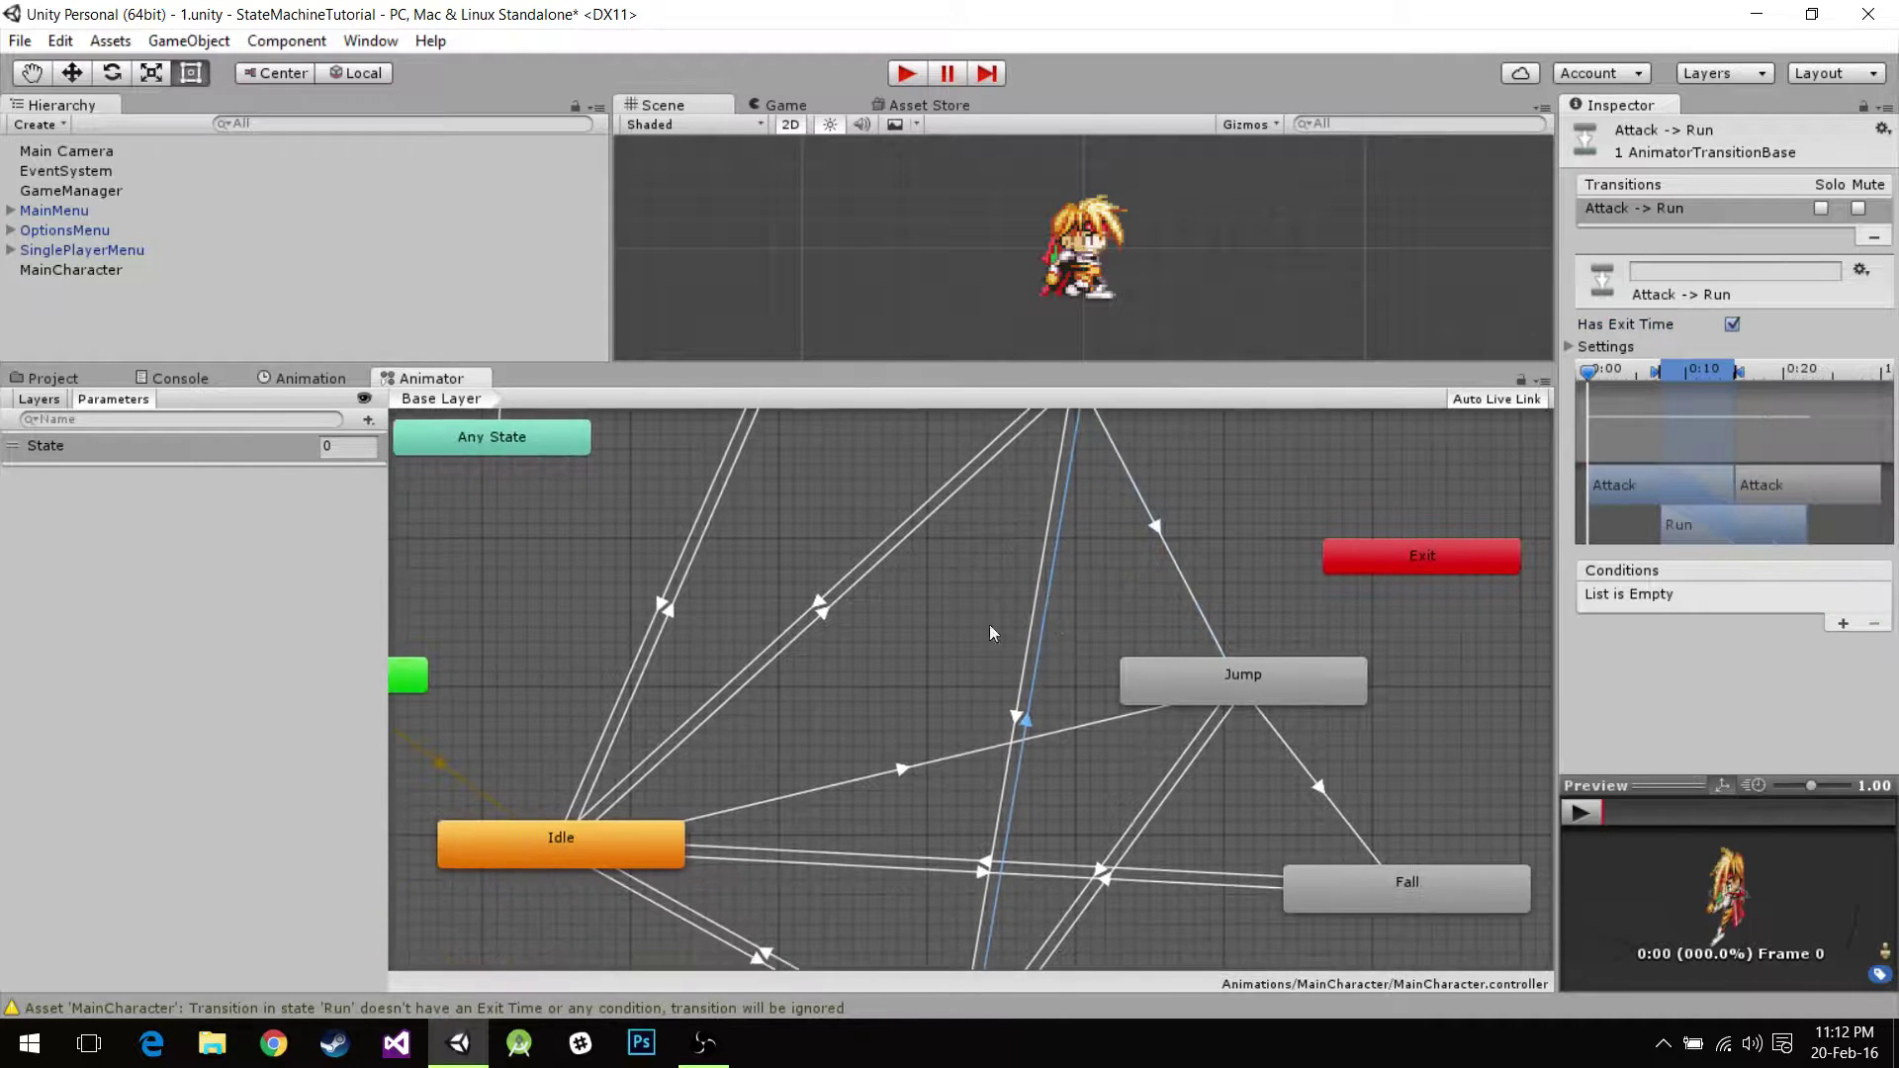
pyautogui.click(846, 591)
pyautogui.click(833, 567)
pyautogui.click(817, 603)
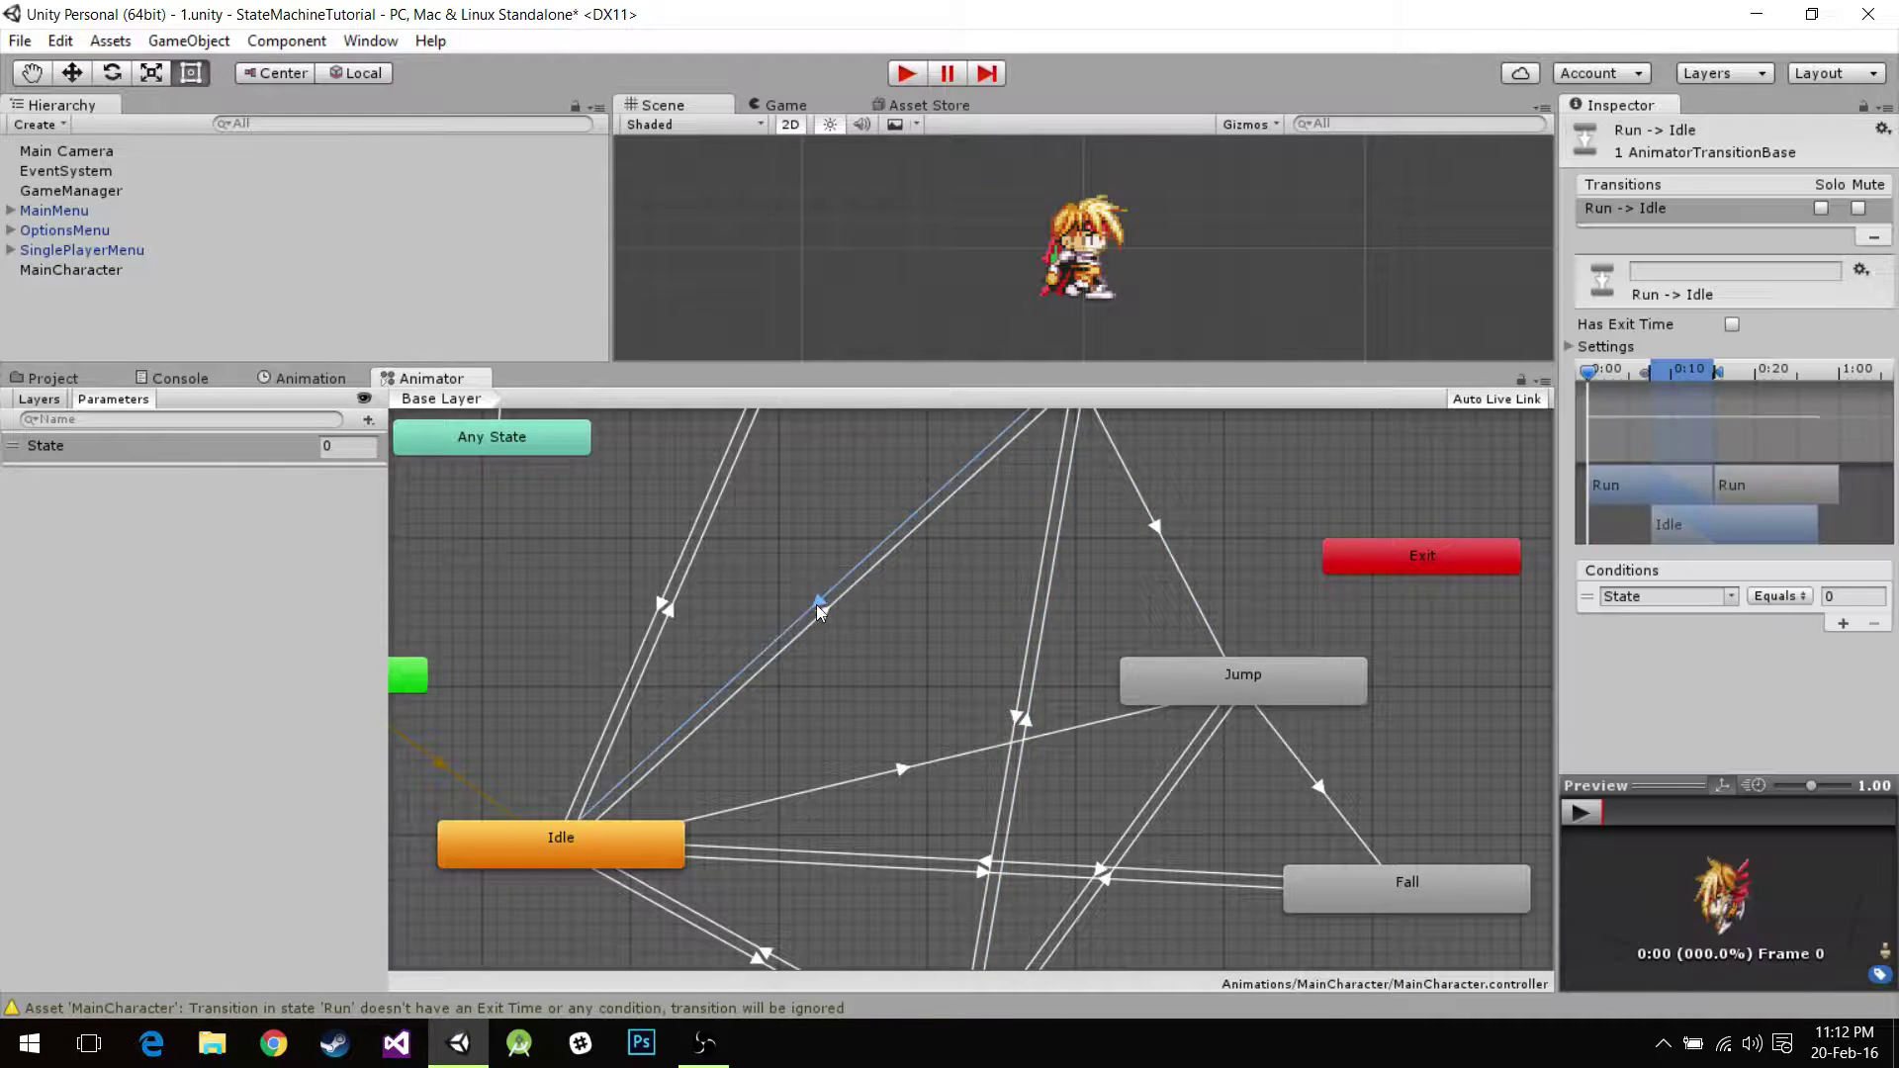
pyautogui.click(904, 768)
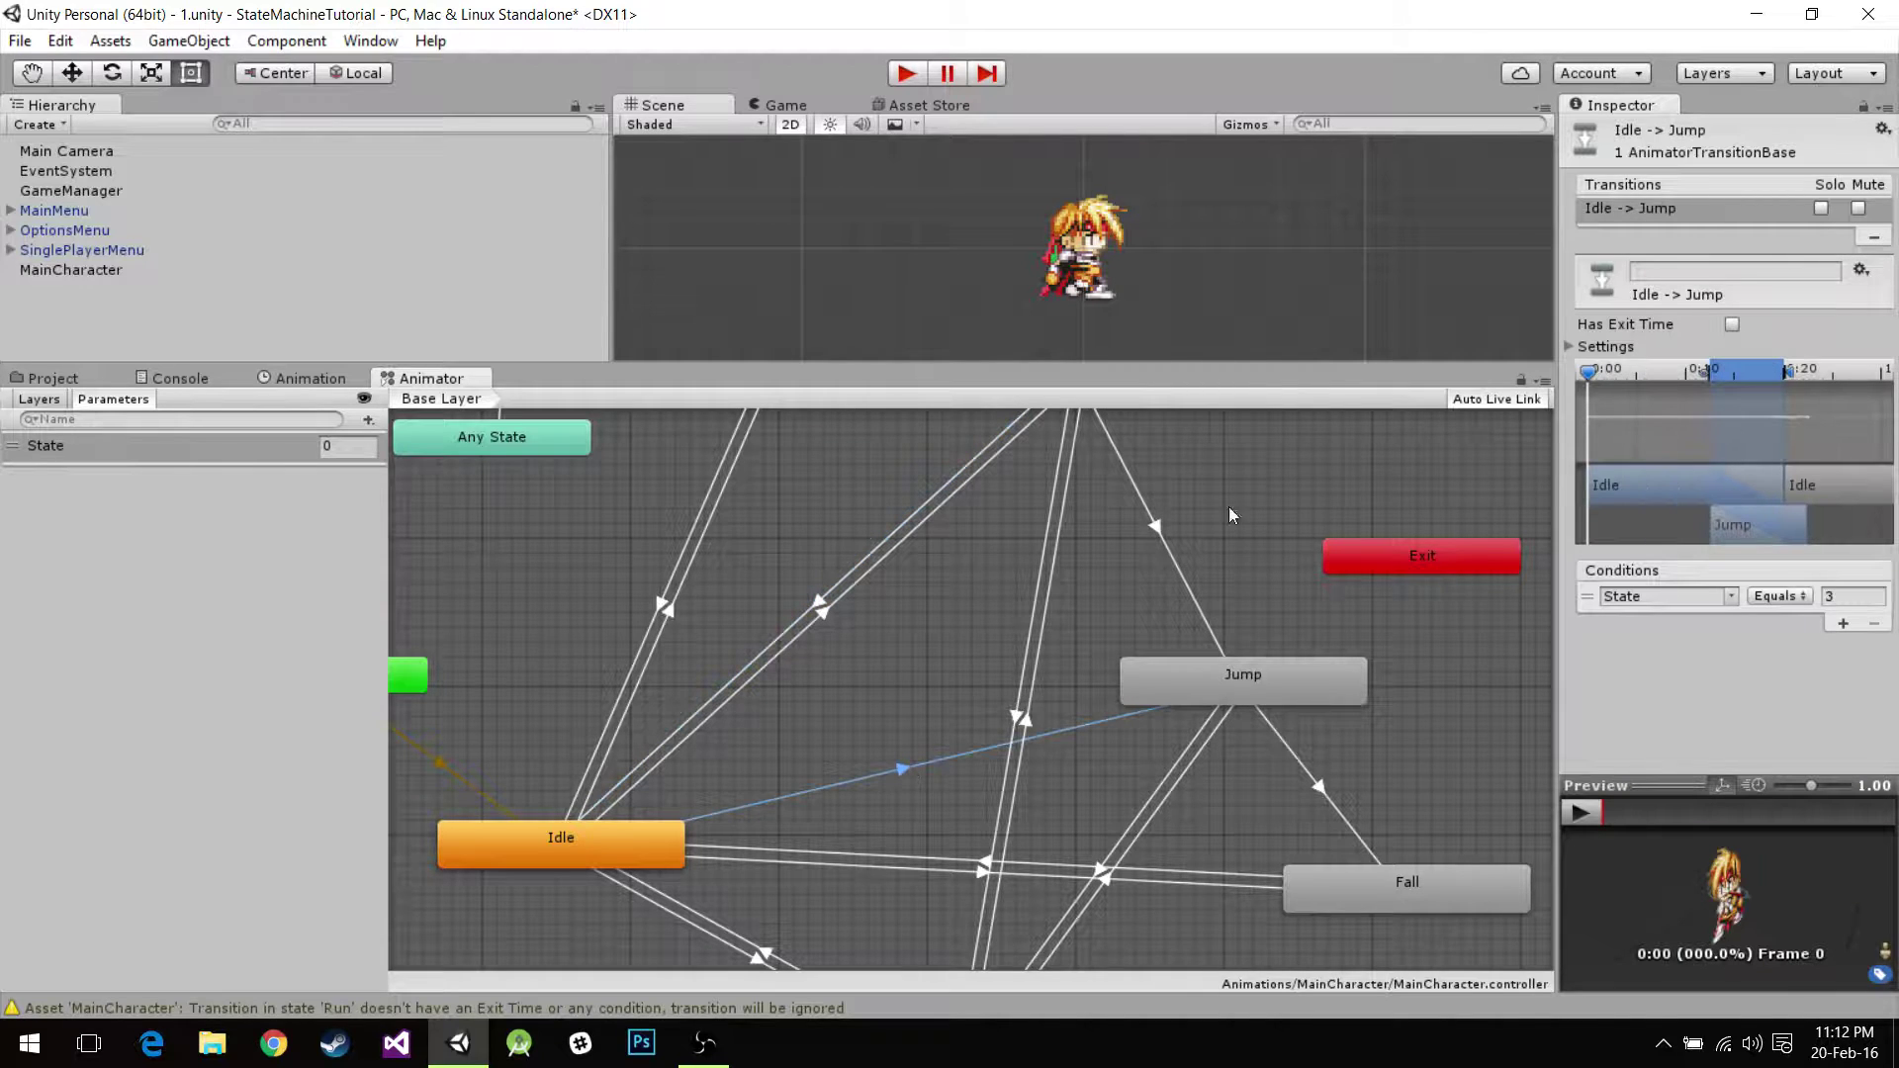
# Give the Jump to Fall transition the condition State Equals 4 and disable its Has Exit Time.
pyautogui.click(1319, 785)
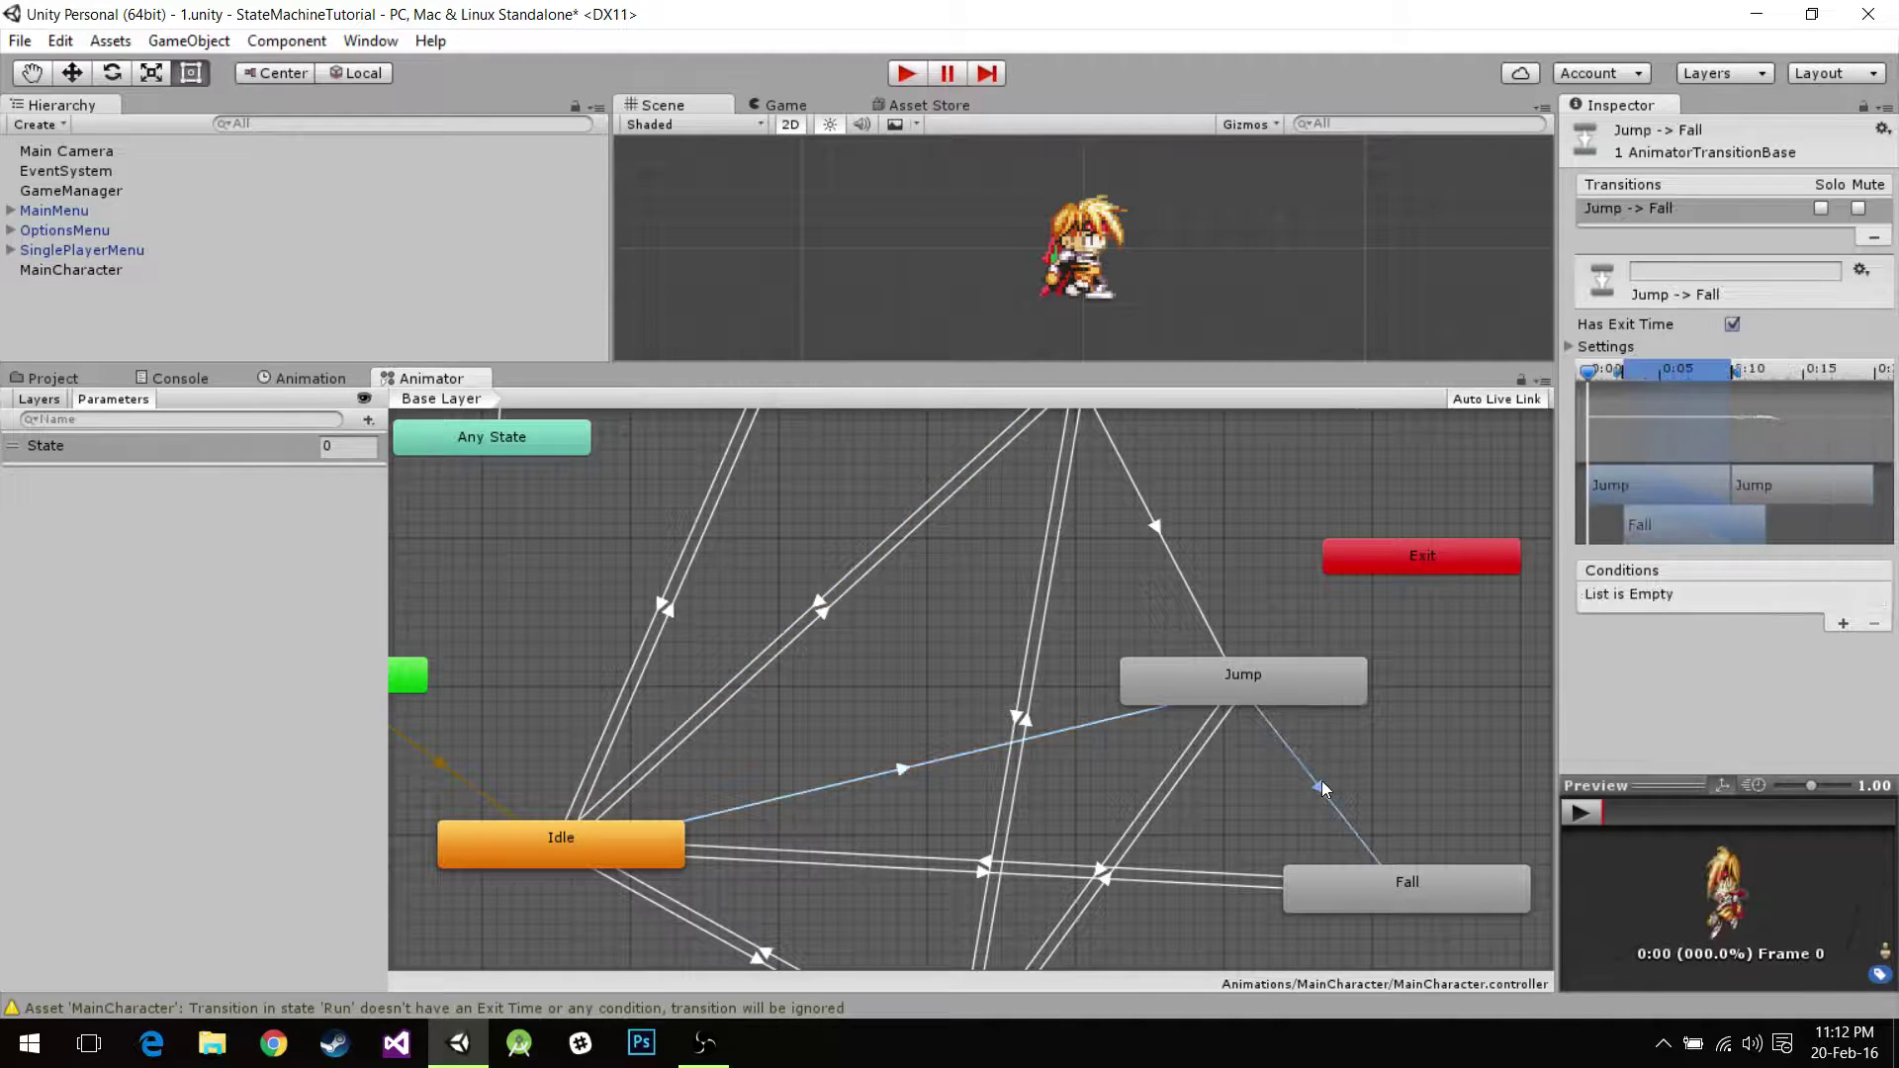
pyautogui.click(1844, 627)
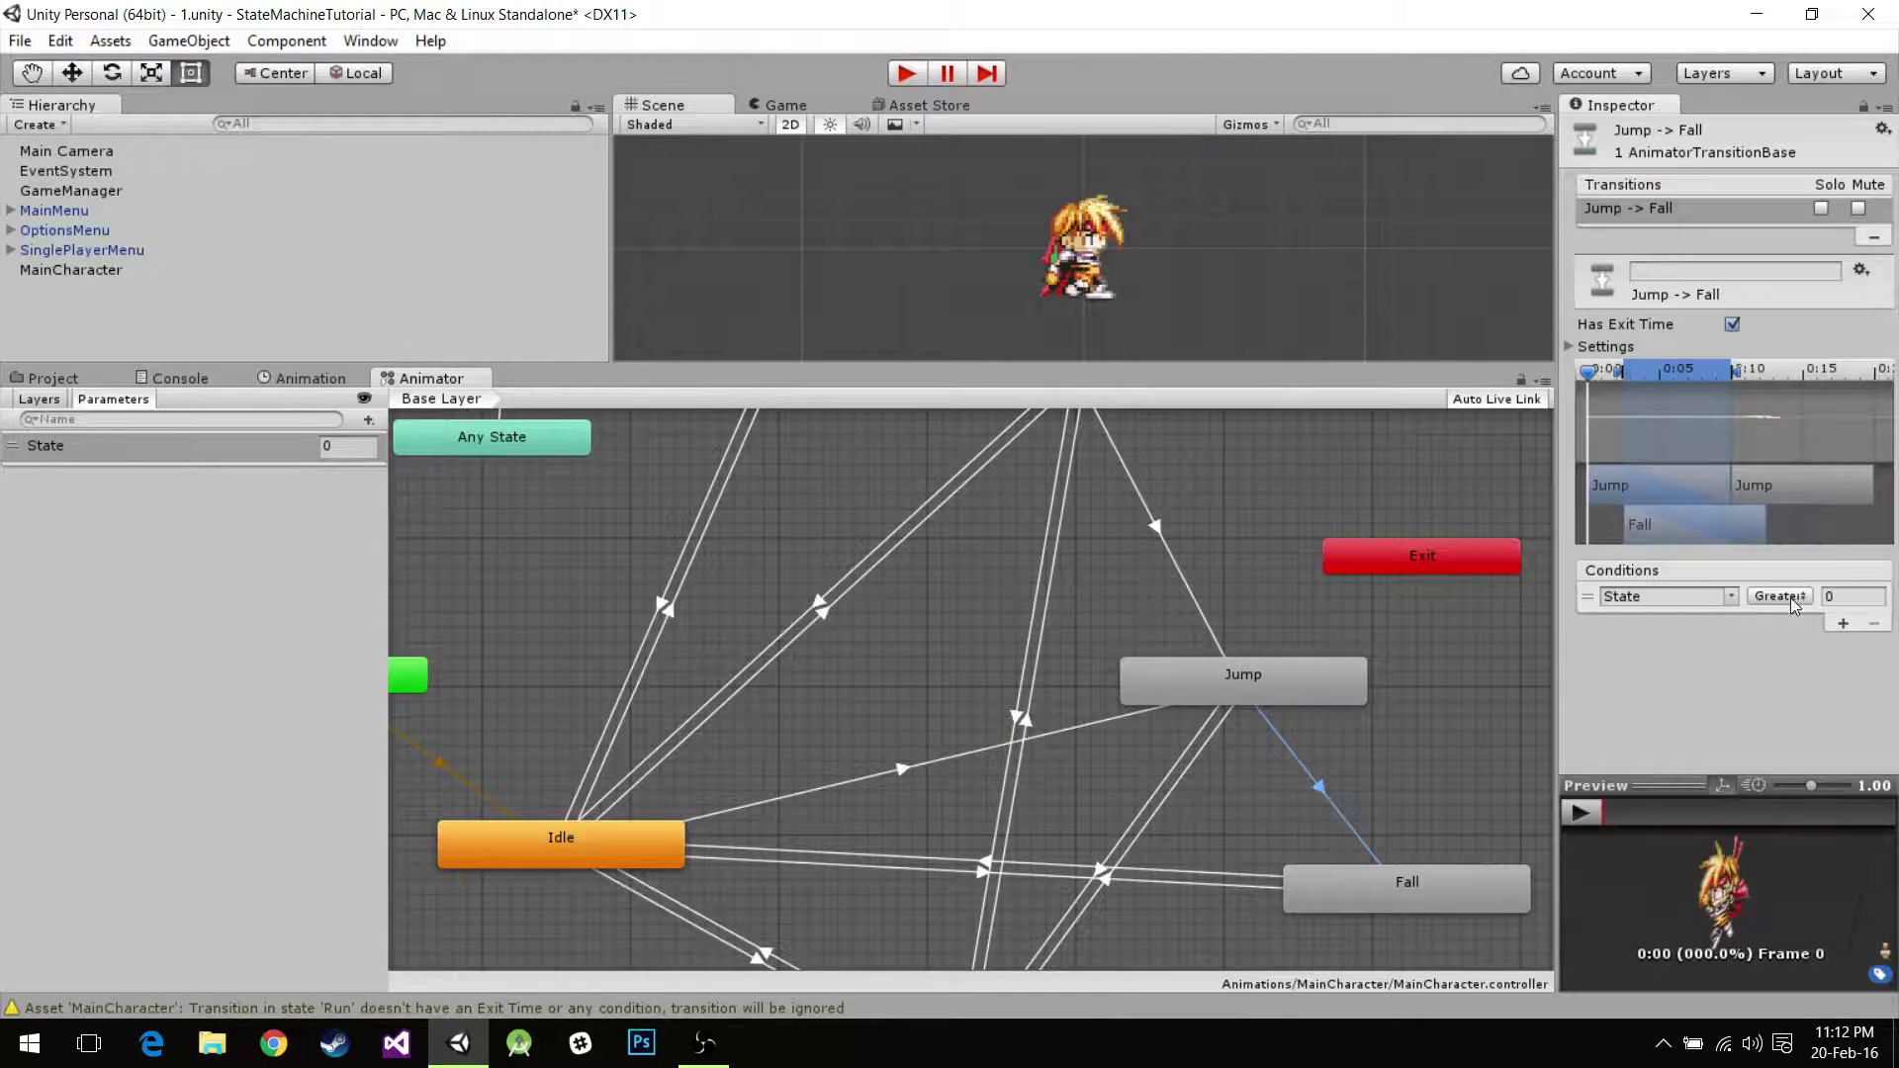
pyautogui.click(1780, 596)
pyautogui.click(1790, 676)
pyautogui.click(1849, 597)
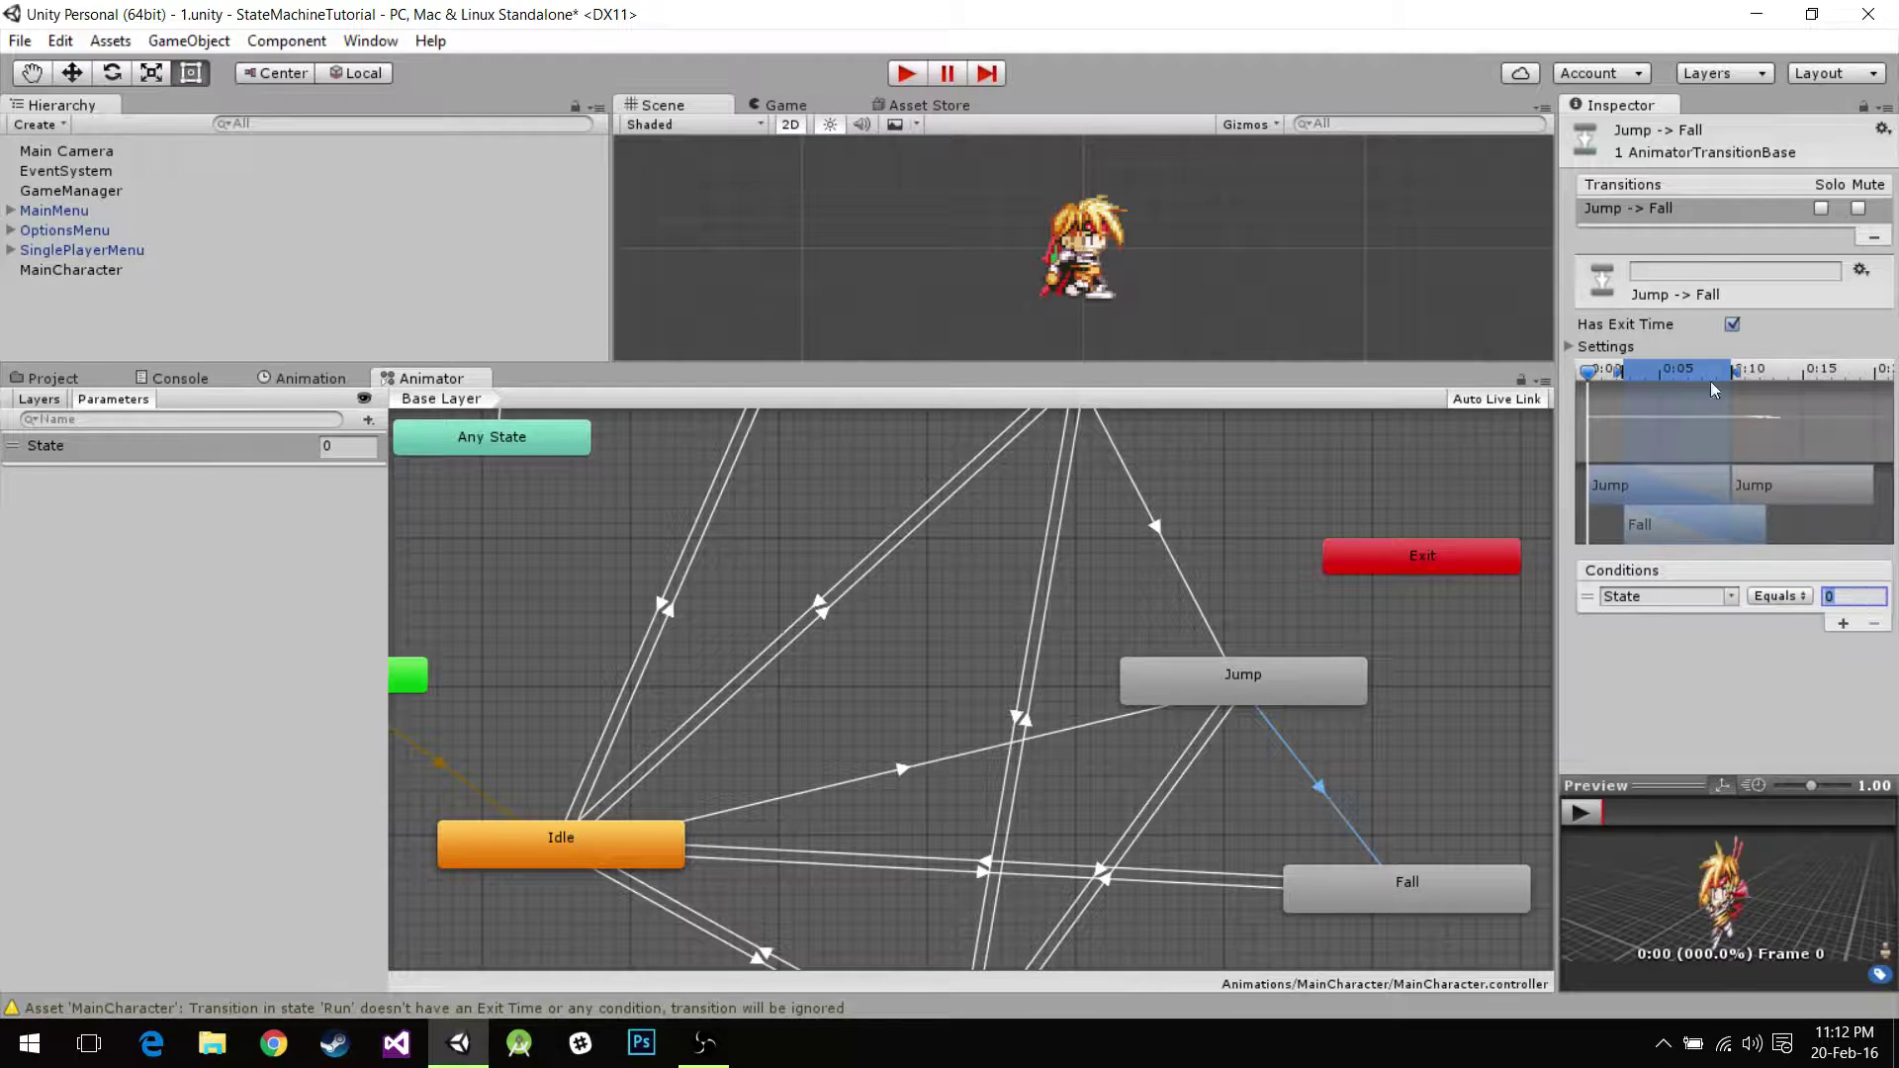
pyautogui.write('4')
pyautogui.click(1732, 324)
# Give the Attack to Jump transition the condition State Equals 3 and disable its Has Exit Time.
pyautogui.moveTo(1231, 774); pyautogui.dragTo(1224, 732, button='middle')
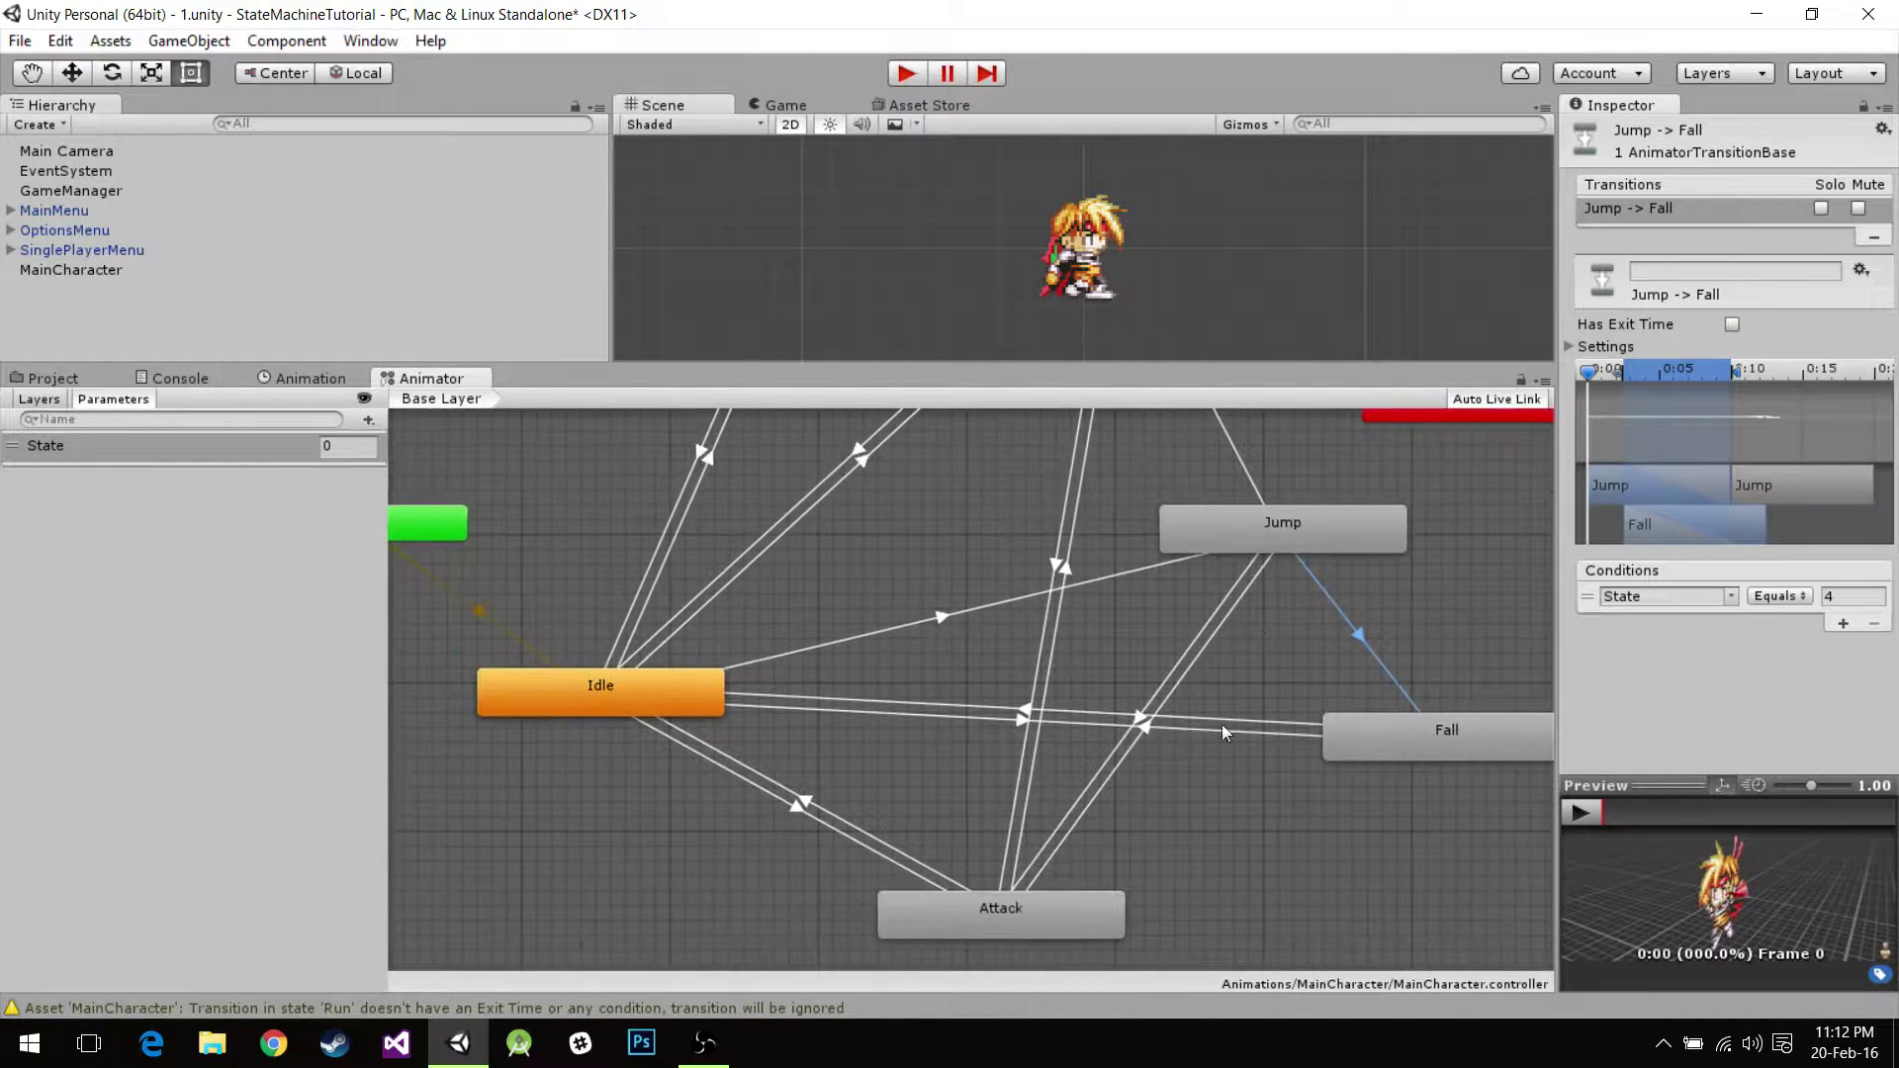
pyautogui.click(1095, 809)
pyautogui.click(1843, 624)
pyautogui.click(1836, 597)
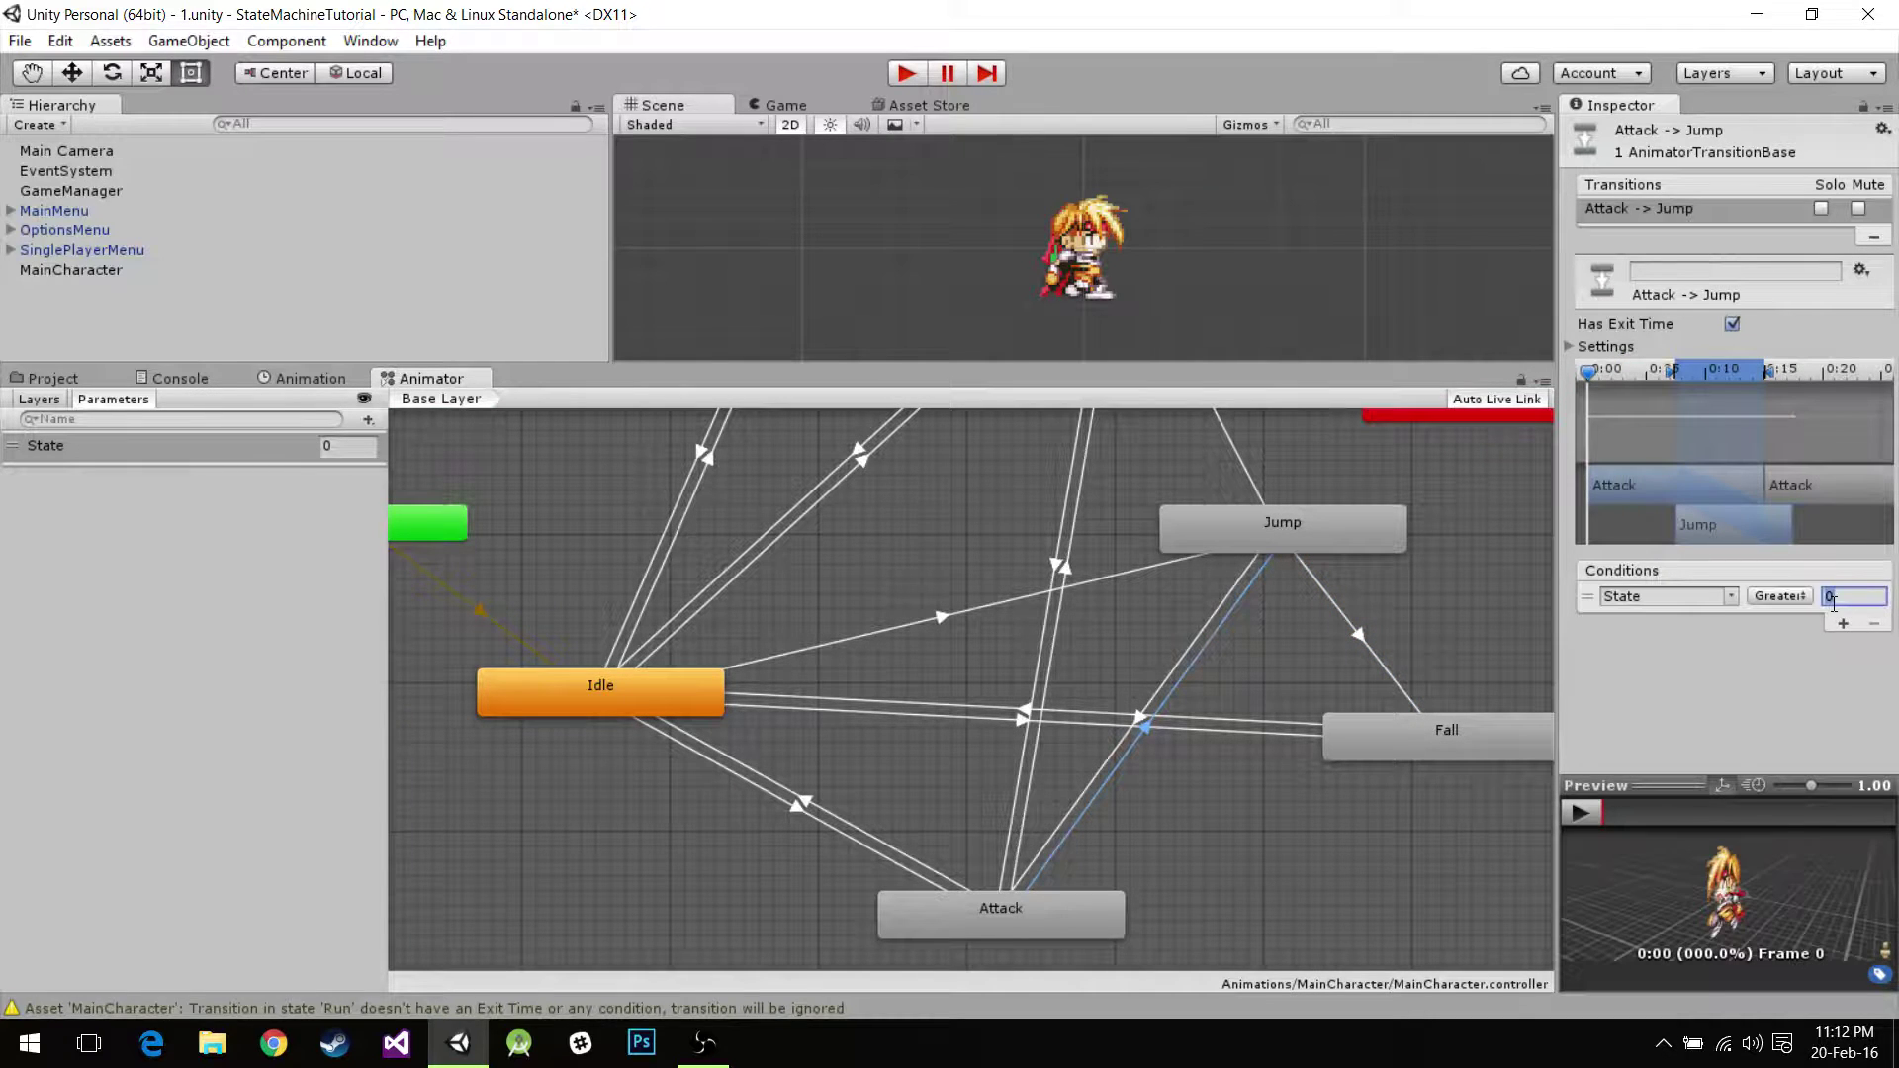
pyautogui.write('3')
pyautogui.click(1778, 596)
pyautogui.click(1791, 679)
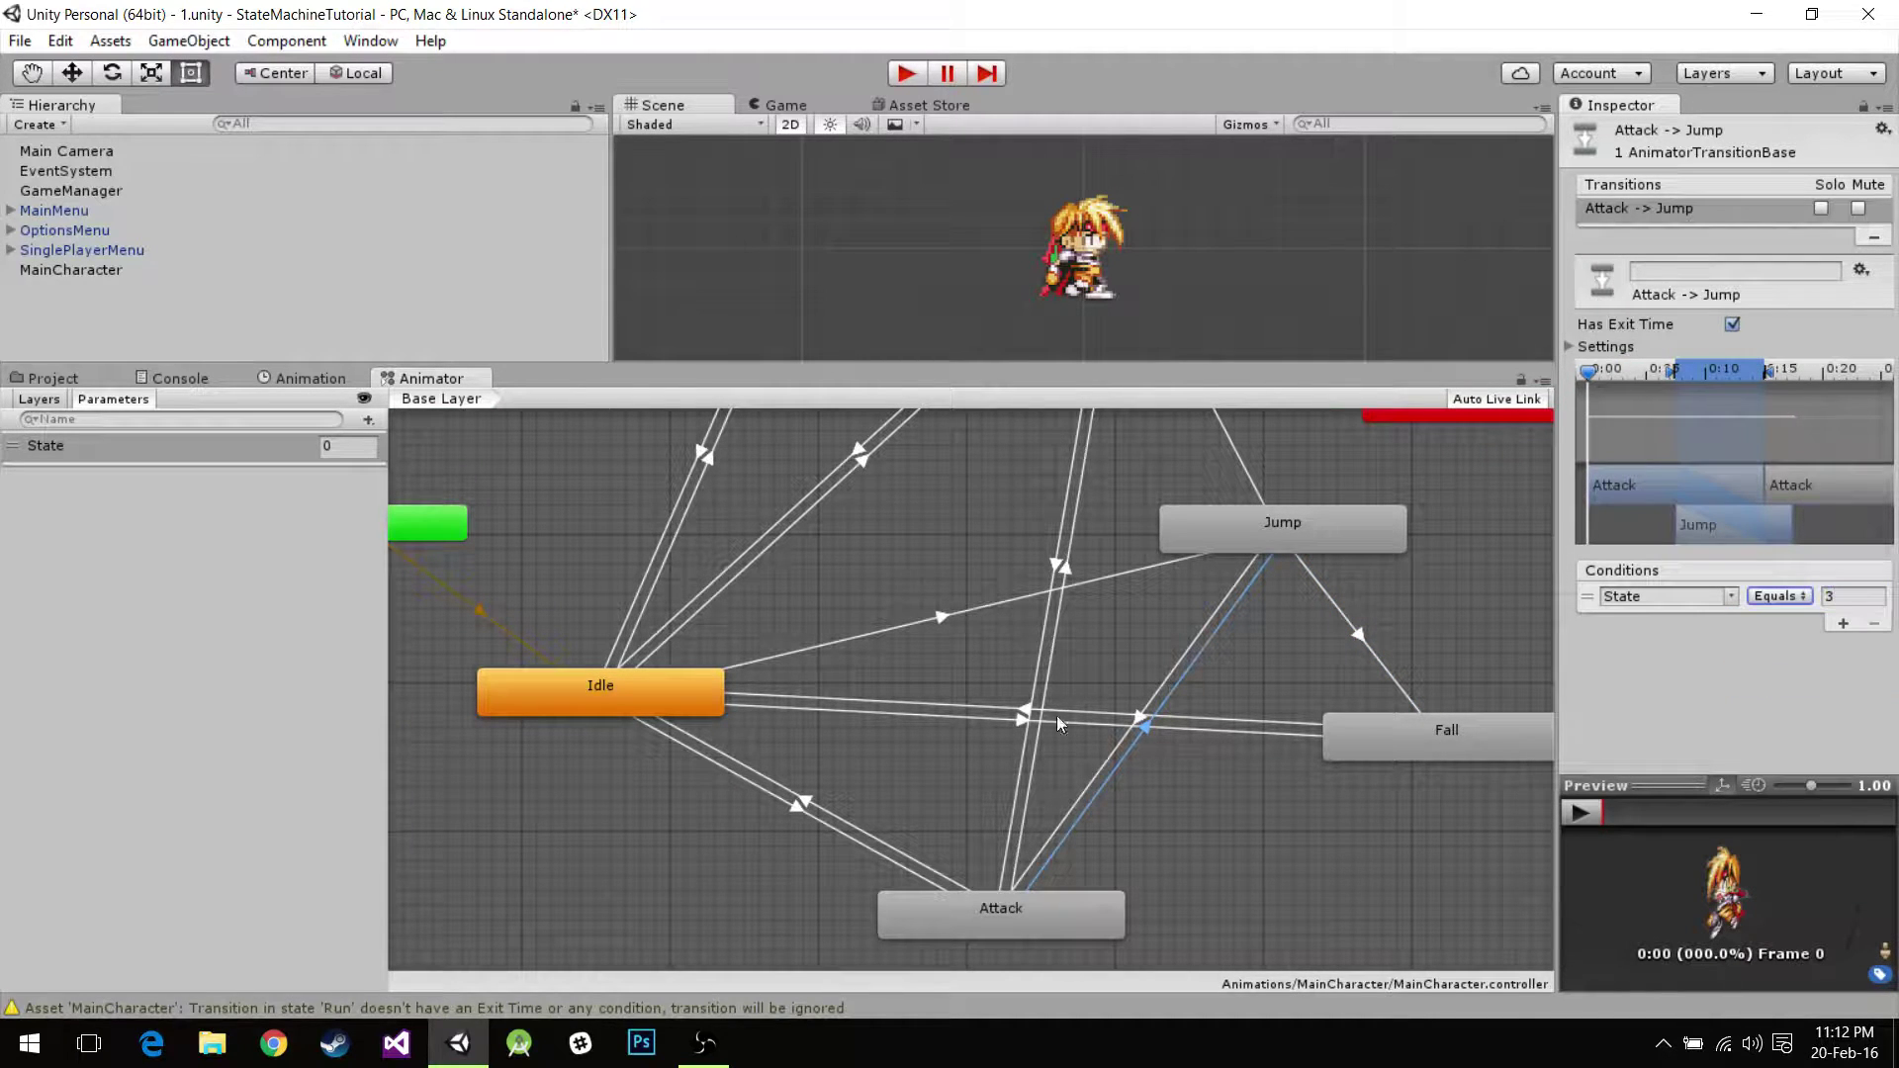
pyautogui.click(1732, 324)
# Give the Jump to Attack transition the condition State Equals 5.
pyautogui.click(1359, 636)
pyautogui.click(1157, 696)
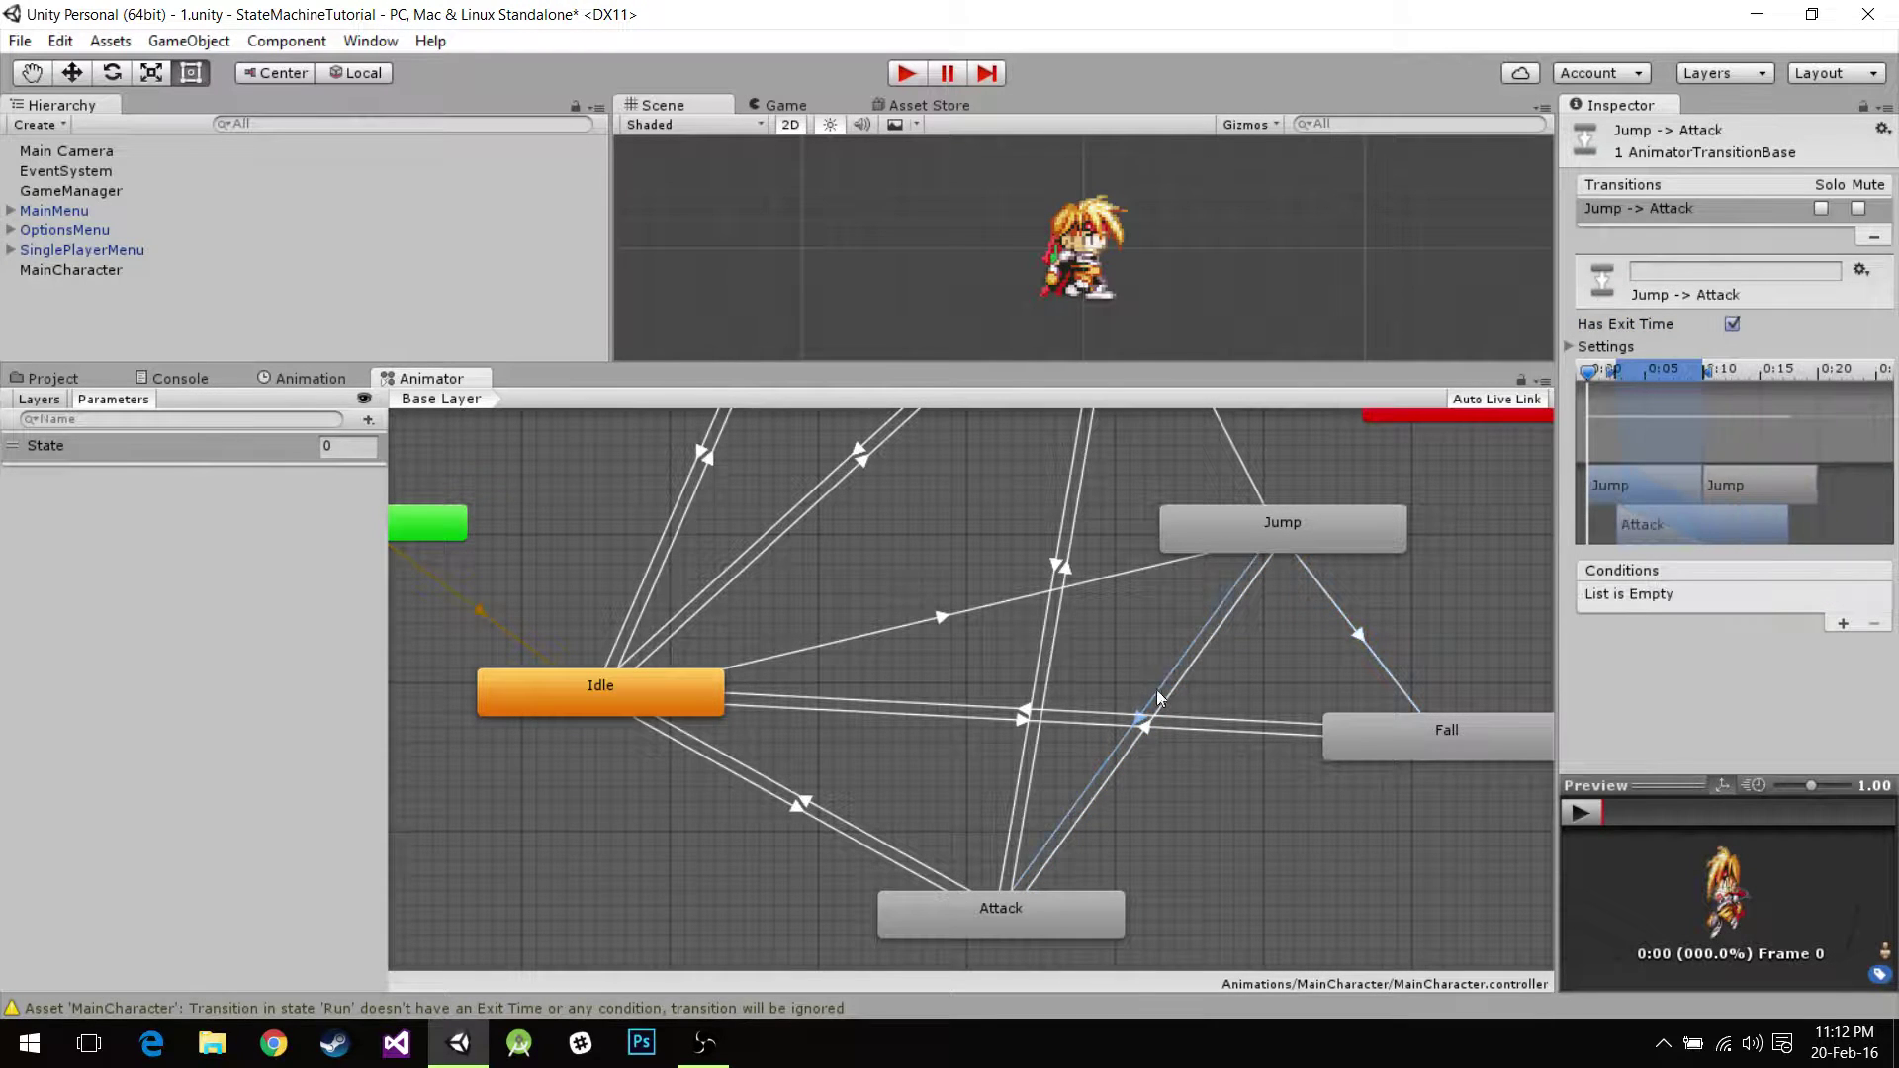
pyautogui.click(1843, 624)
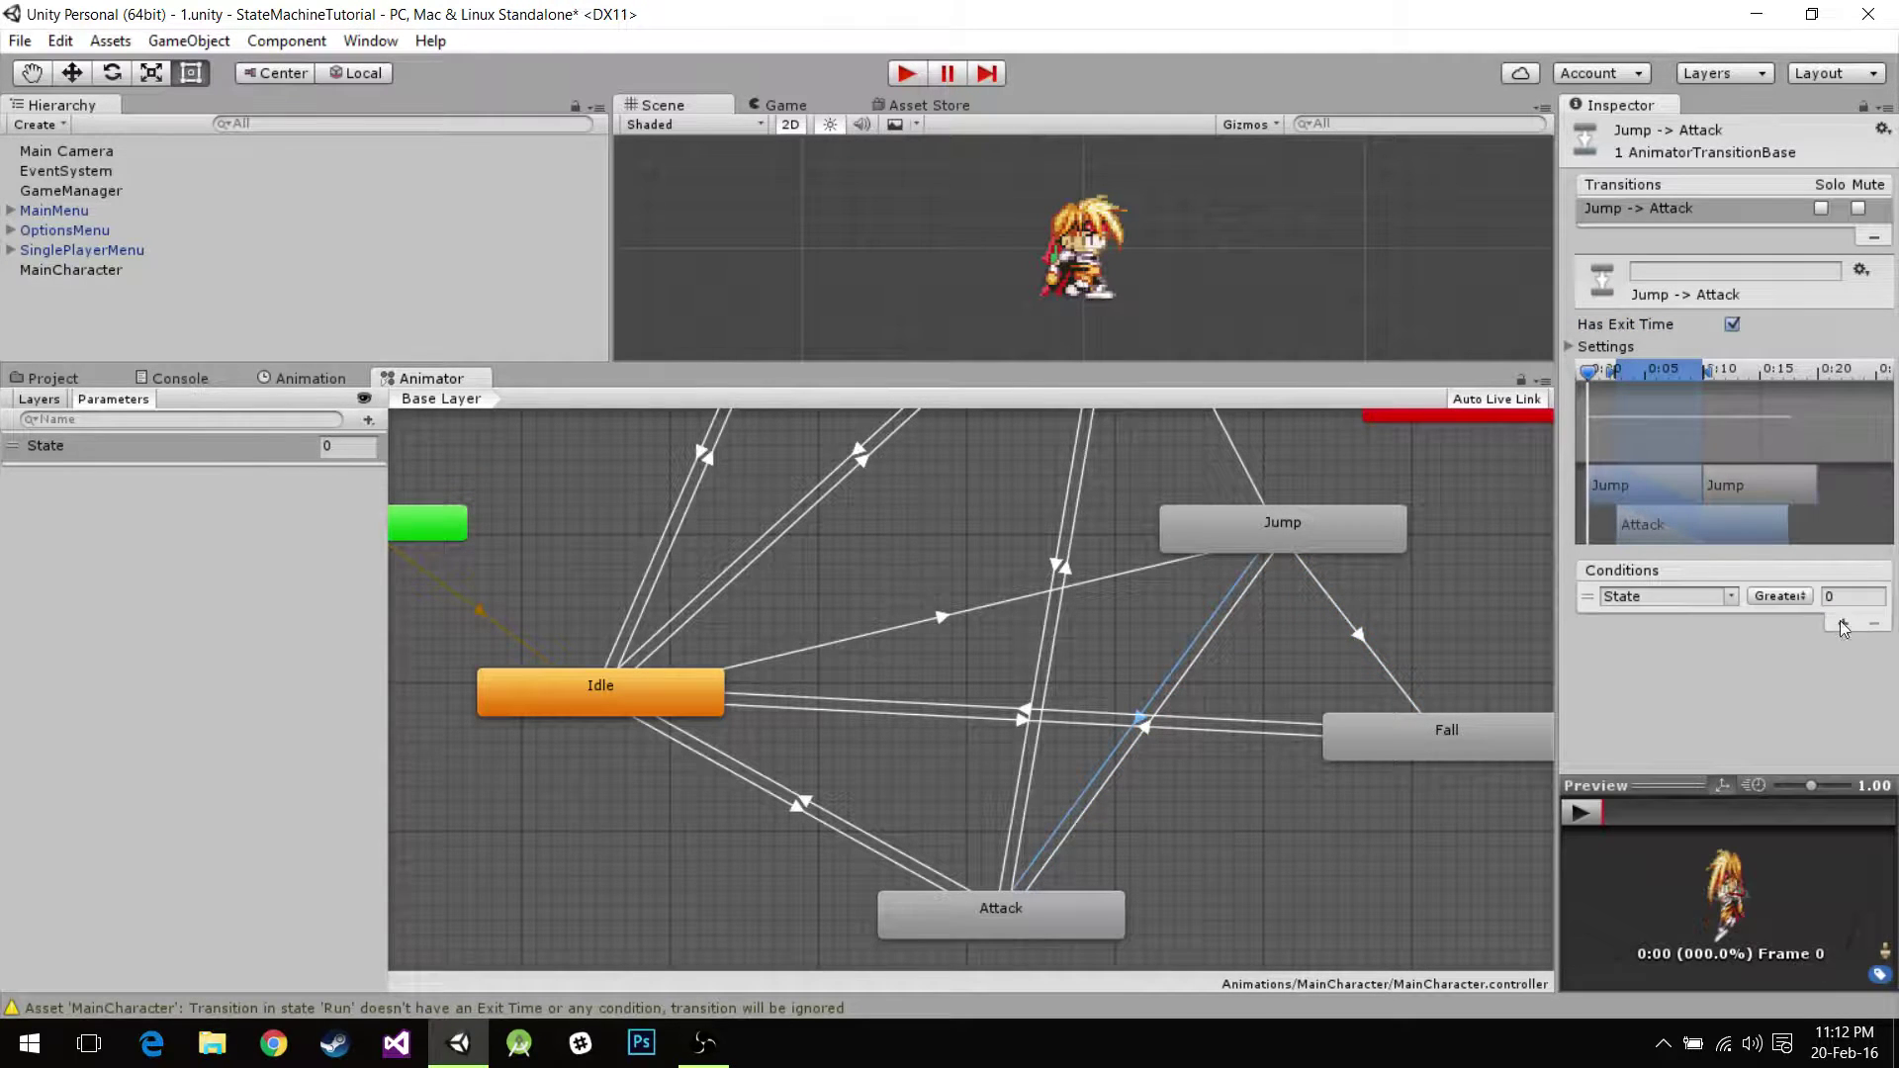
pyautogui.click(1781, 596)
pyautogui.click(1799, 690)
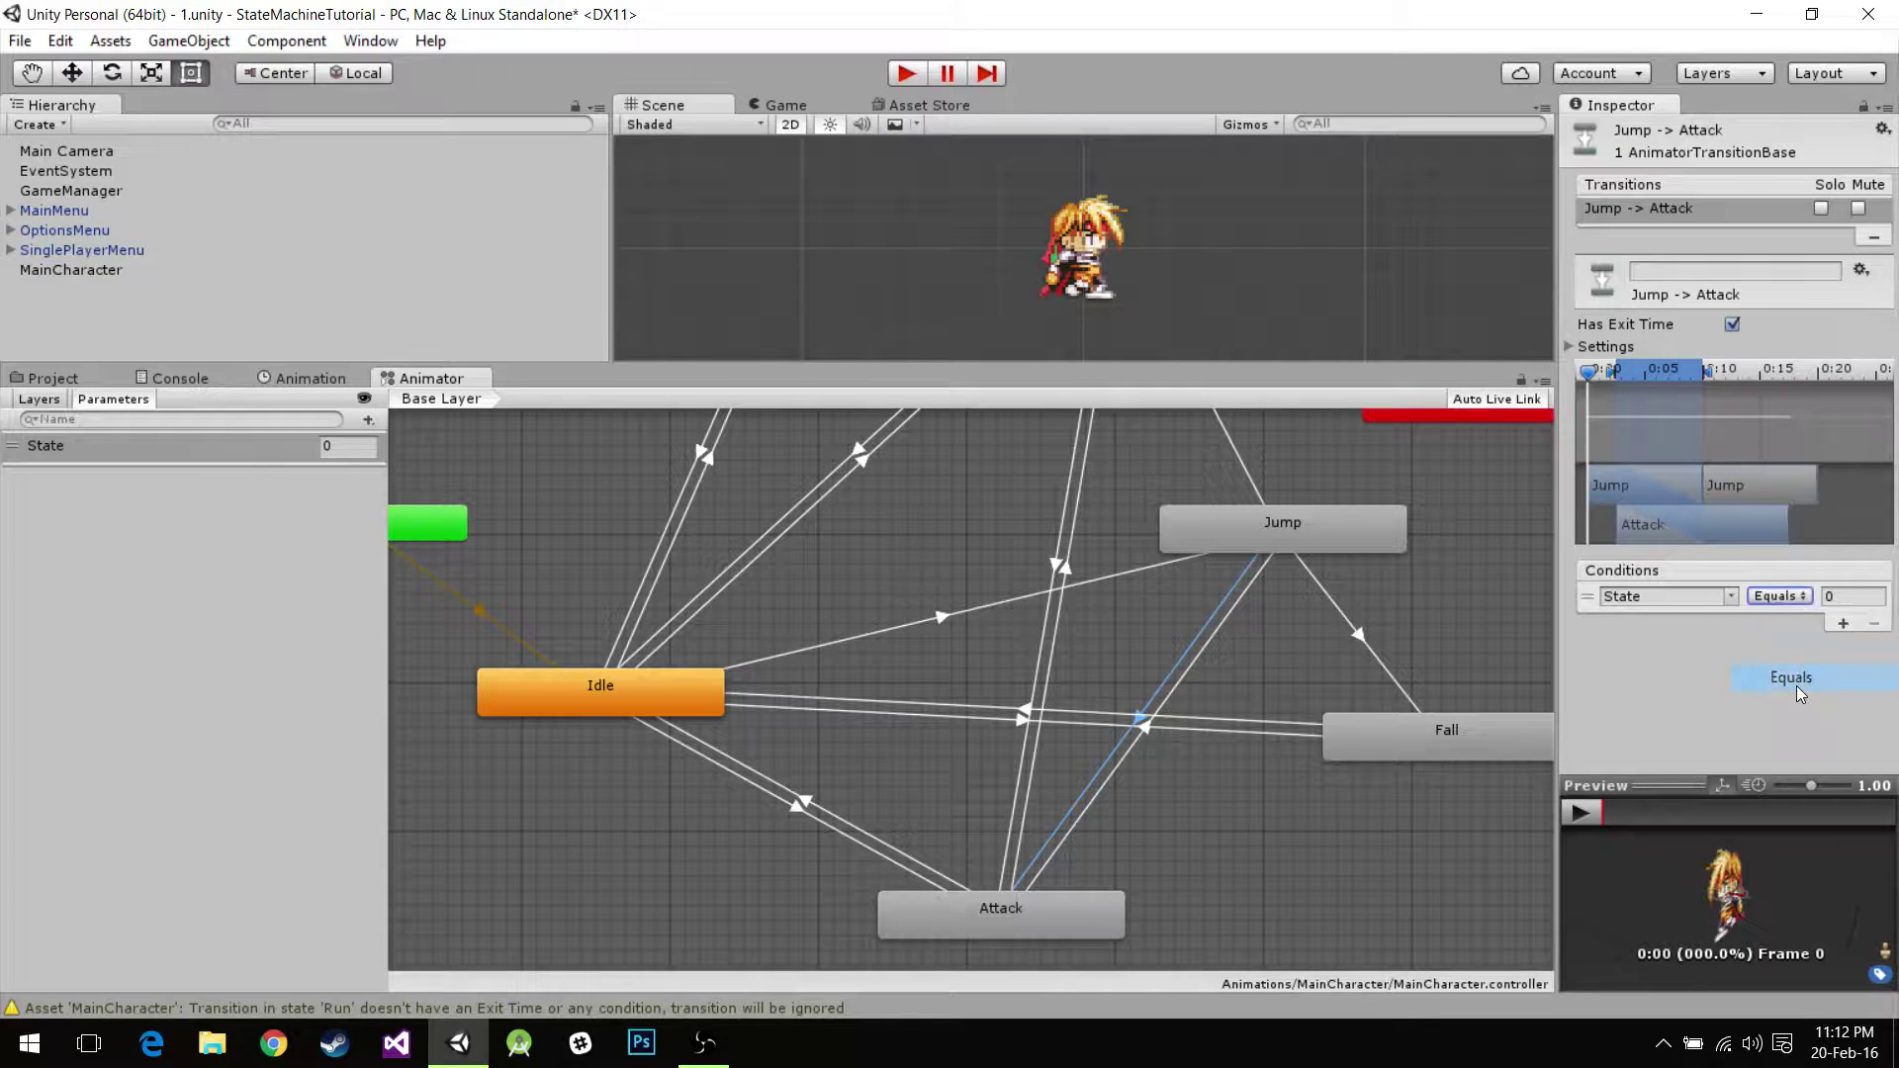
pyautogui.click(1834, 597)
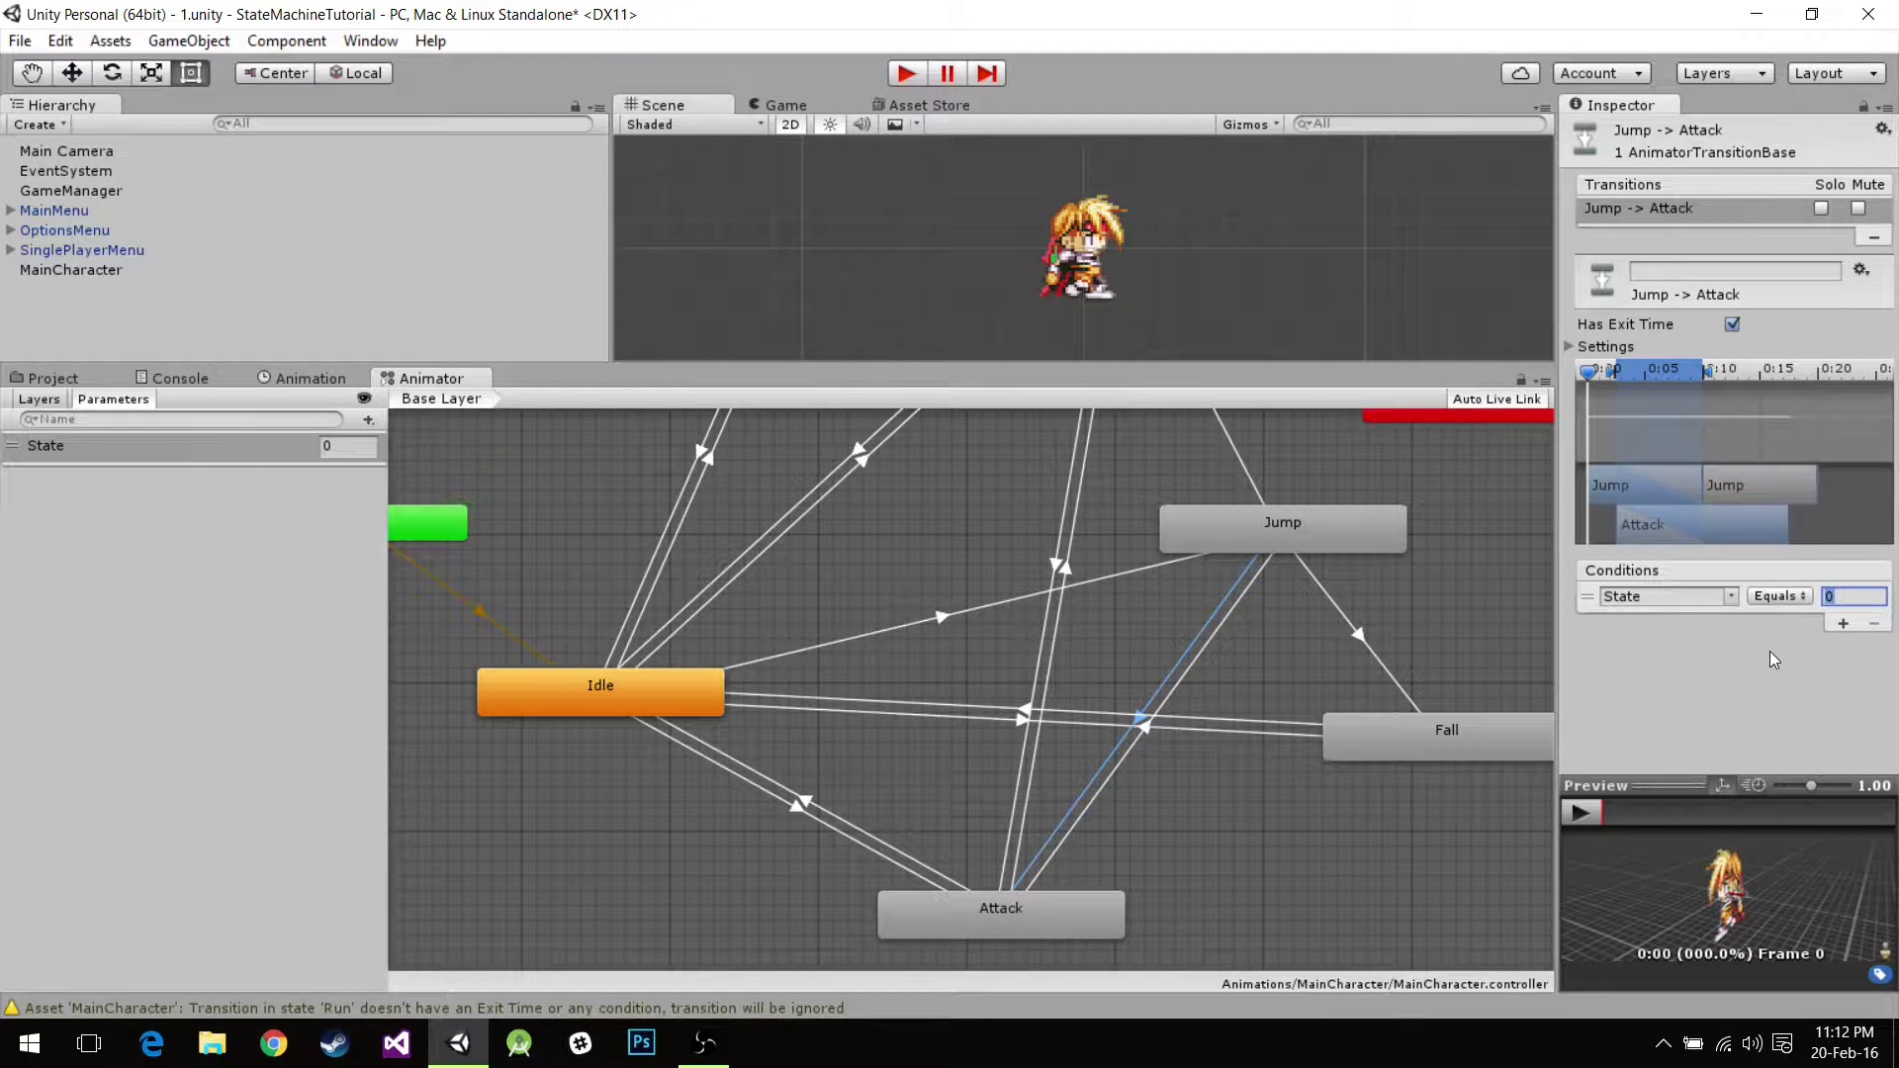
pyautogui.write('5')
# Look over the state graph and check the settings of the Attack to Jump transition.
pyautogui.moveTo(1269, 639); pyautogui.dragTo(1272, 735, button='middle')
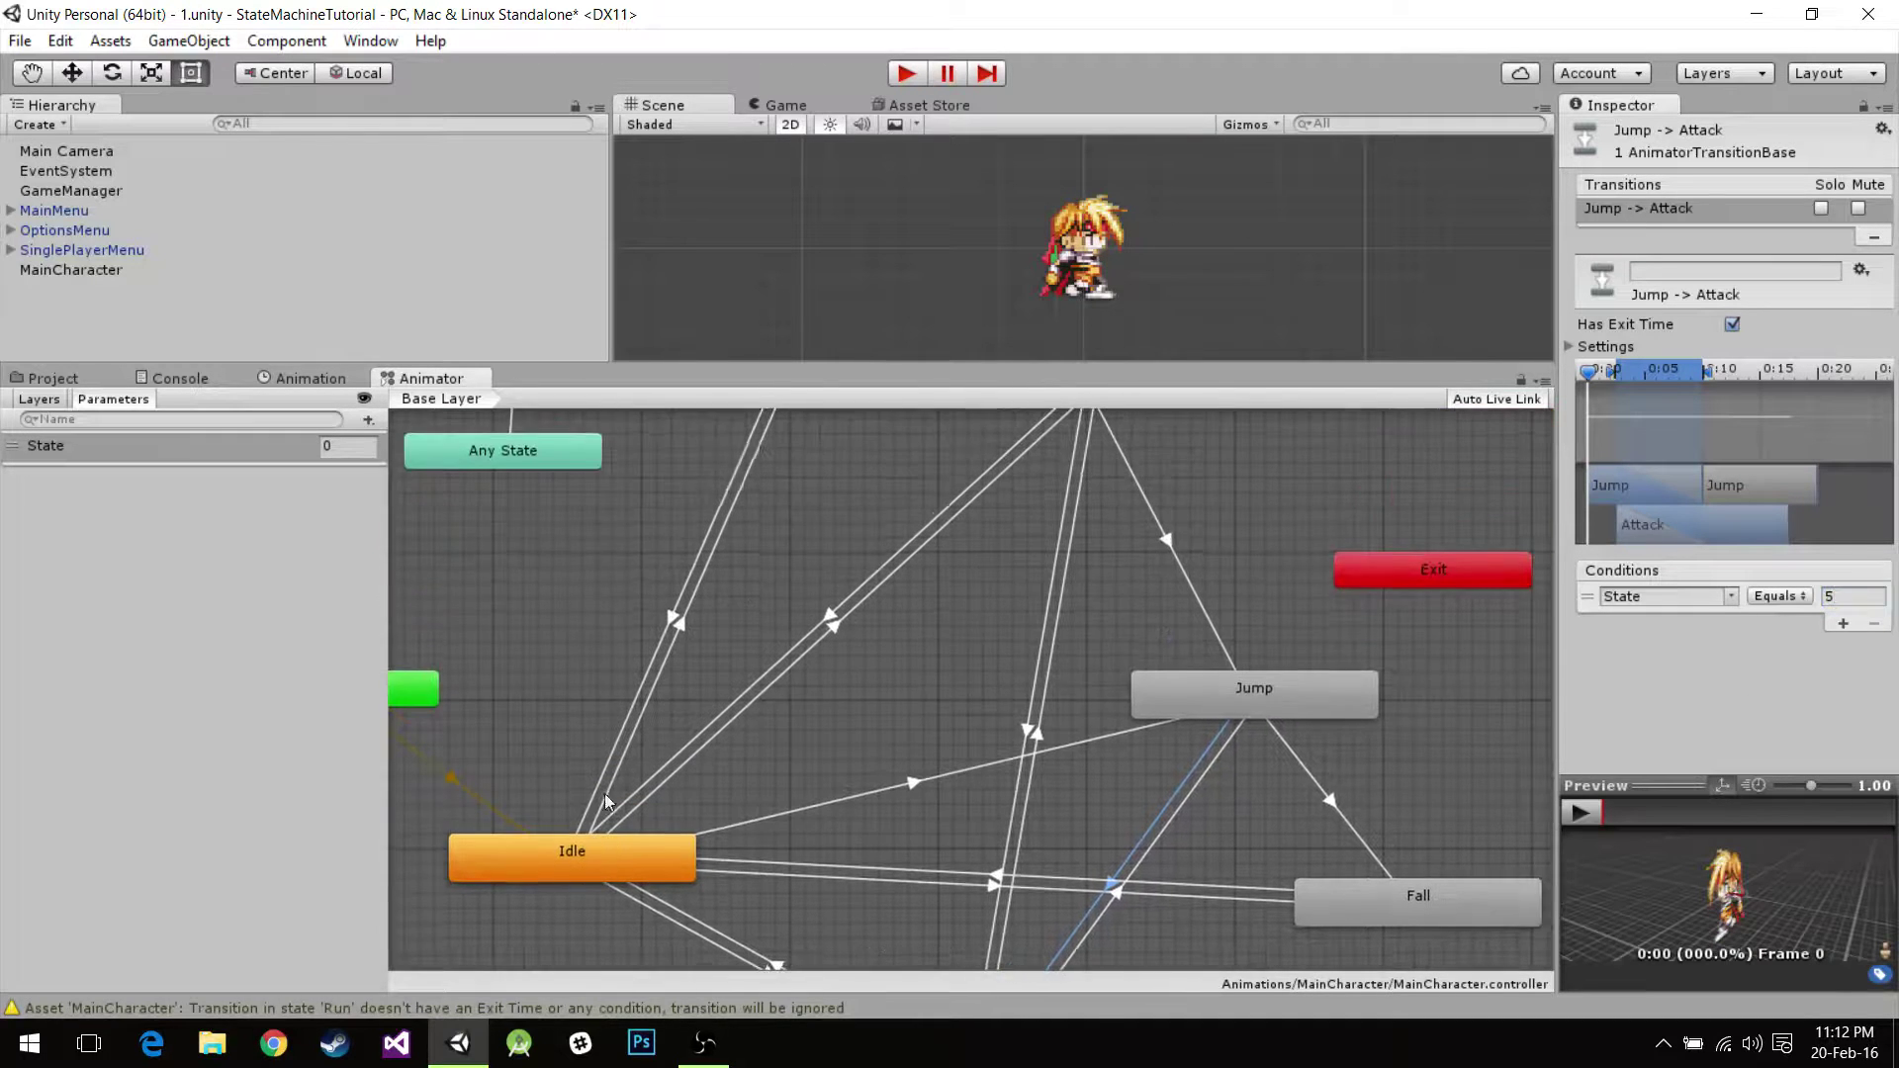
pyautogui.moveTo(624, 778); pyautogui.dragTo(593, 849, button='middle')
pyautogui.moveTo(1088, 407); pyautogui.dragTo(1085, 506, button='middle')
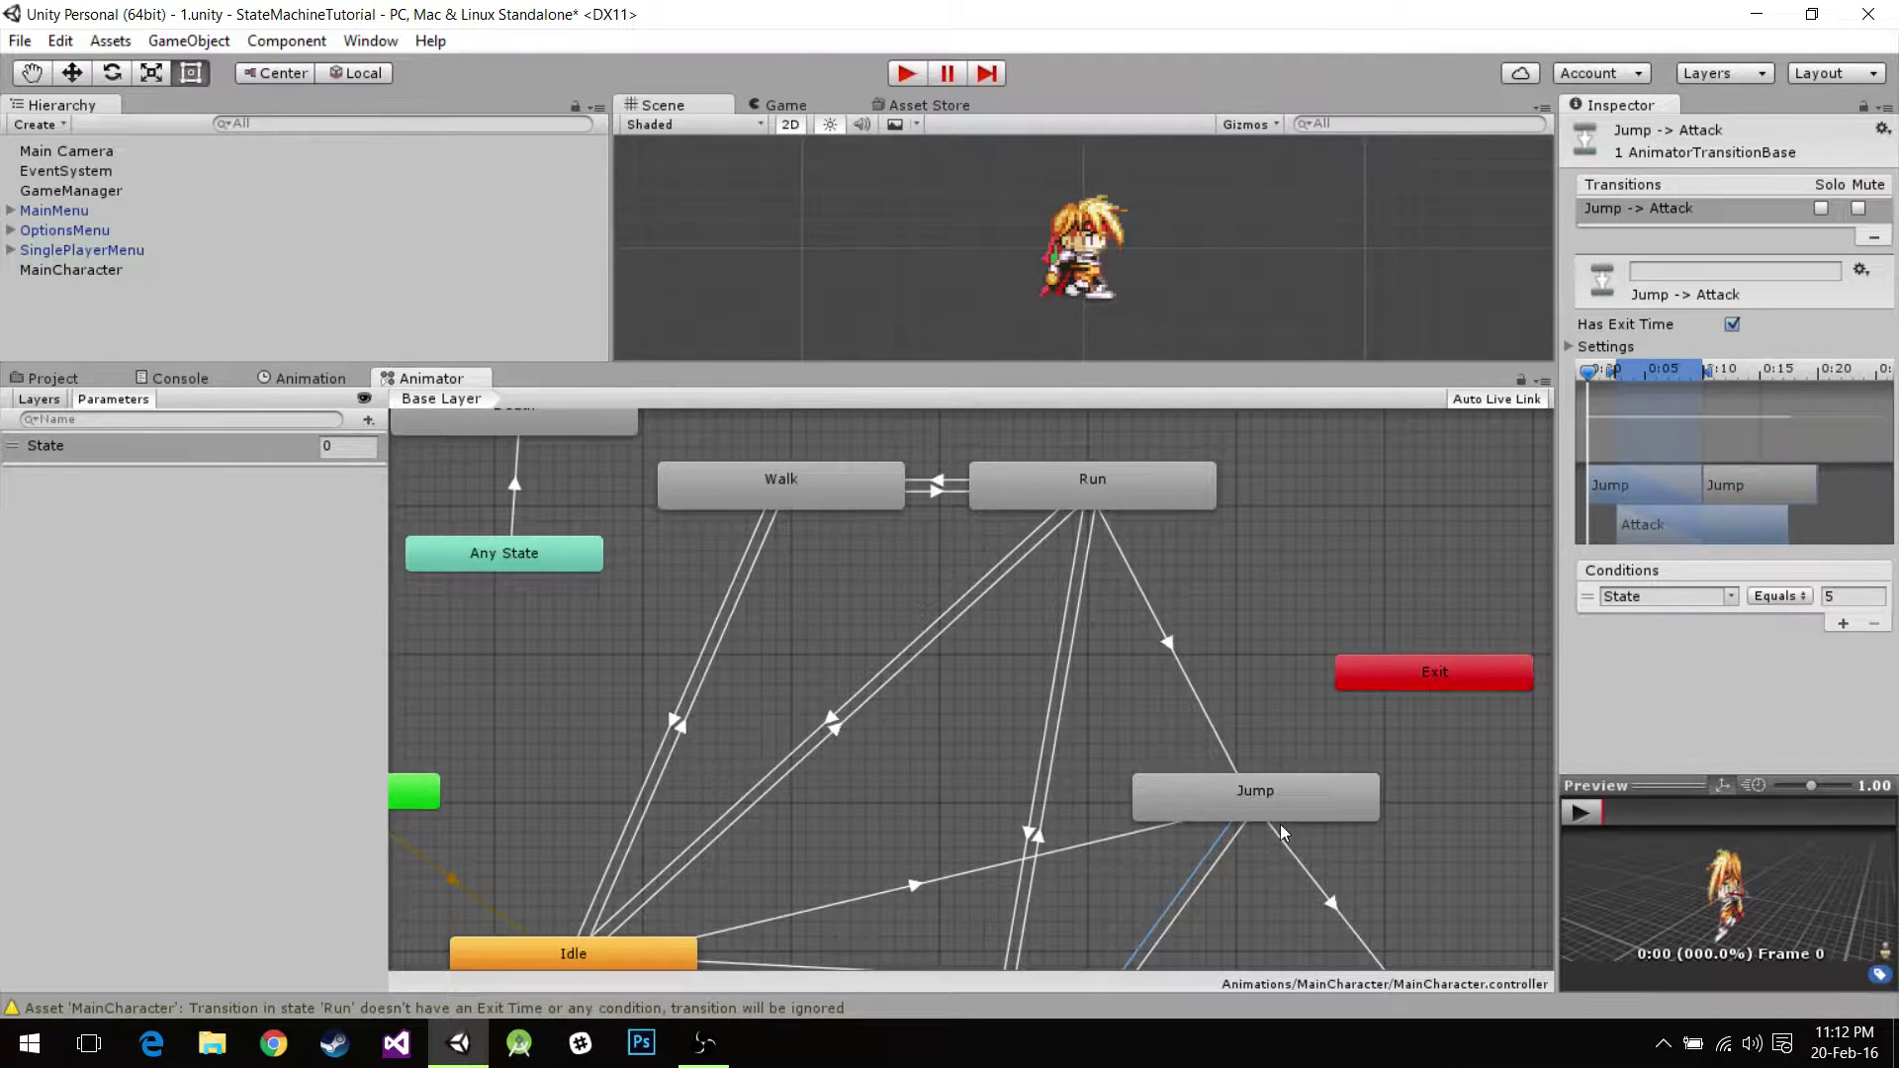
pyautogui.moveTo(1280, 823); pyautogui.dragTo(1152, 576, button='middle')
pyautogui.moveTo(888, 931); pyautogui.dragTo(1060, 879, button='middle')
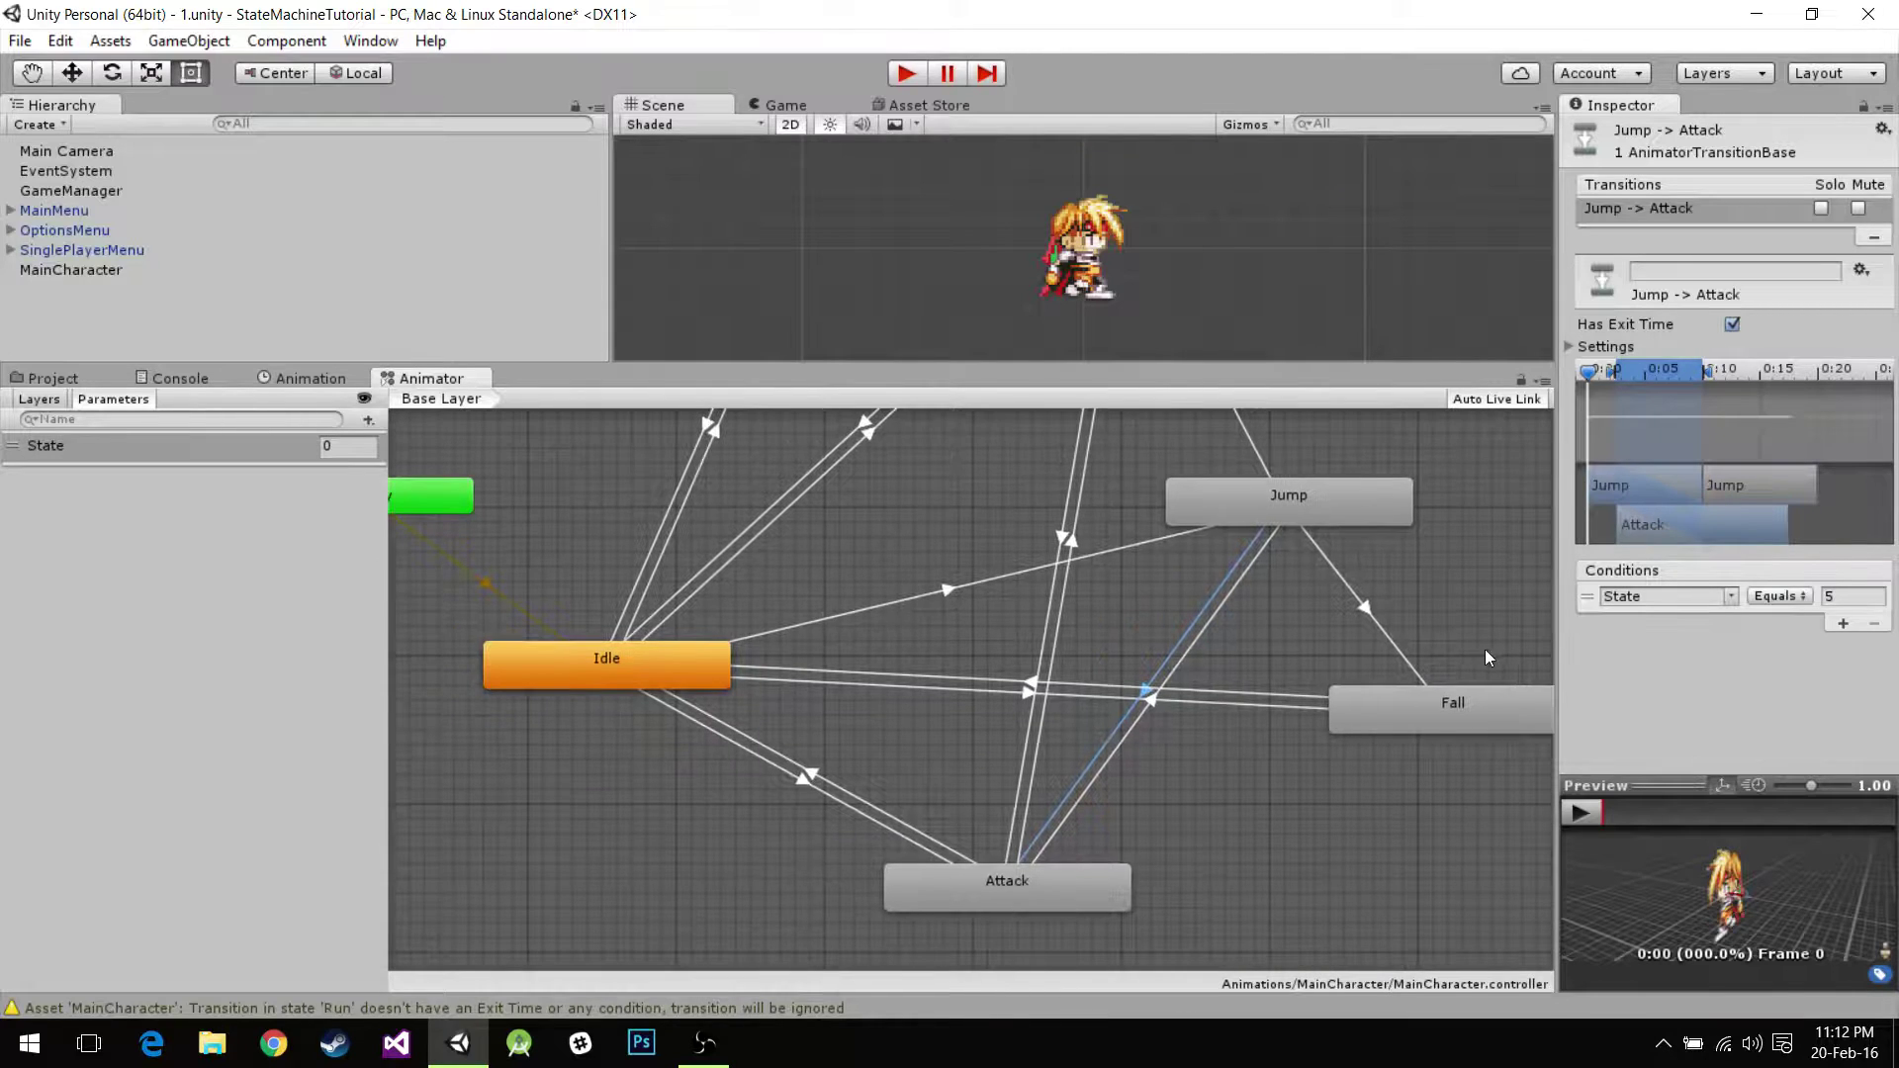
pyautogui.click(1147, 705)
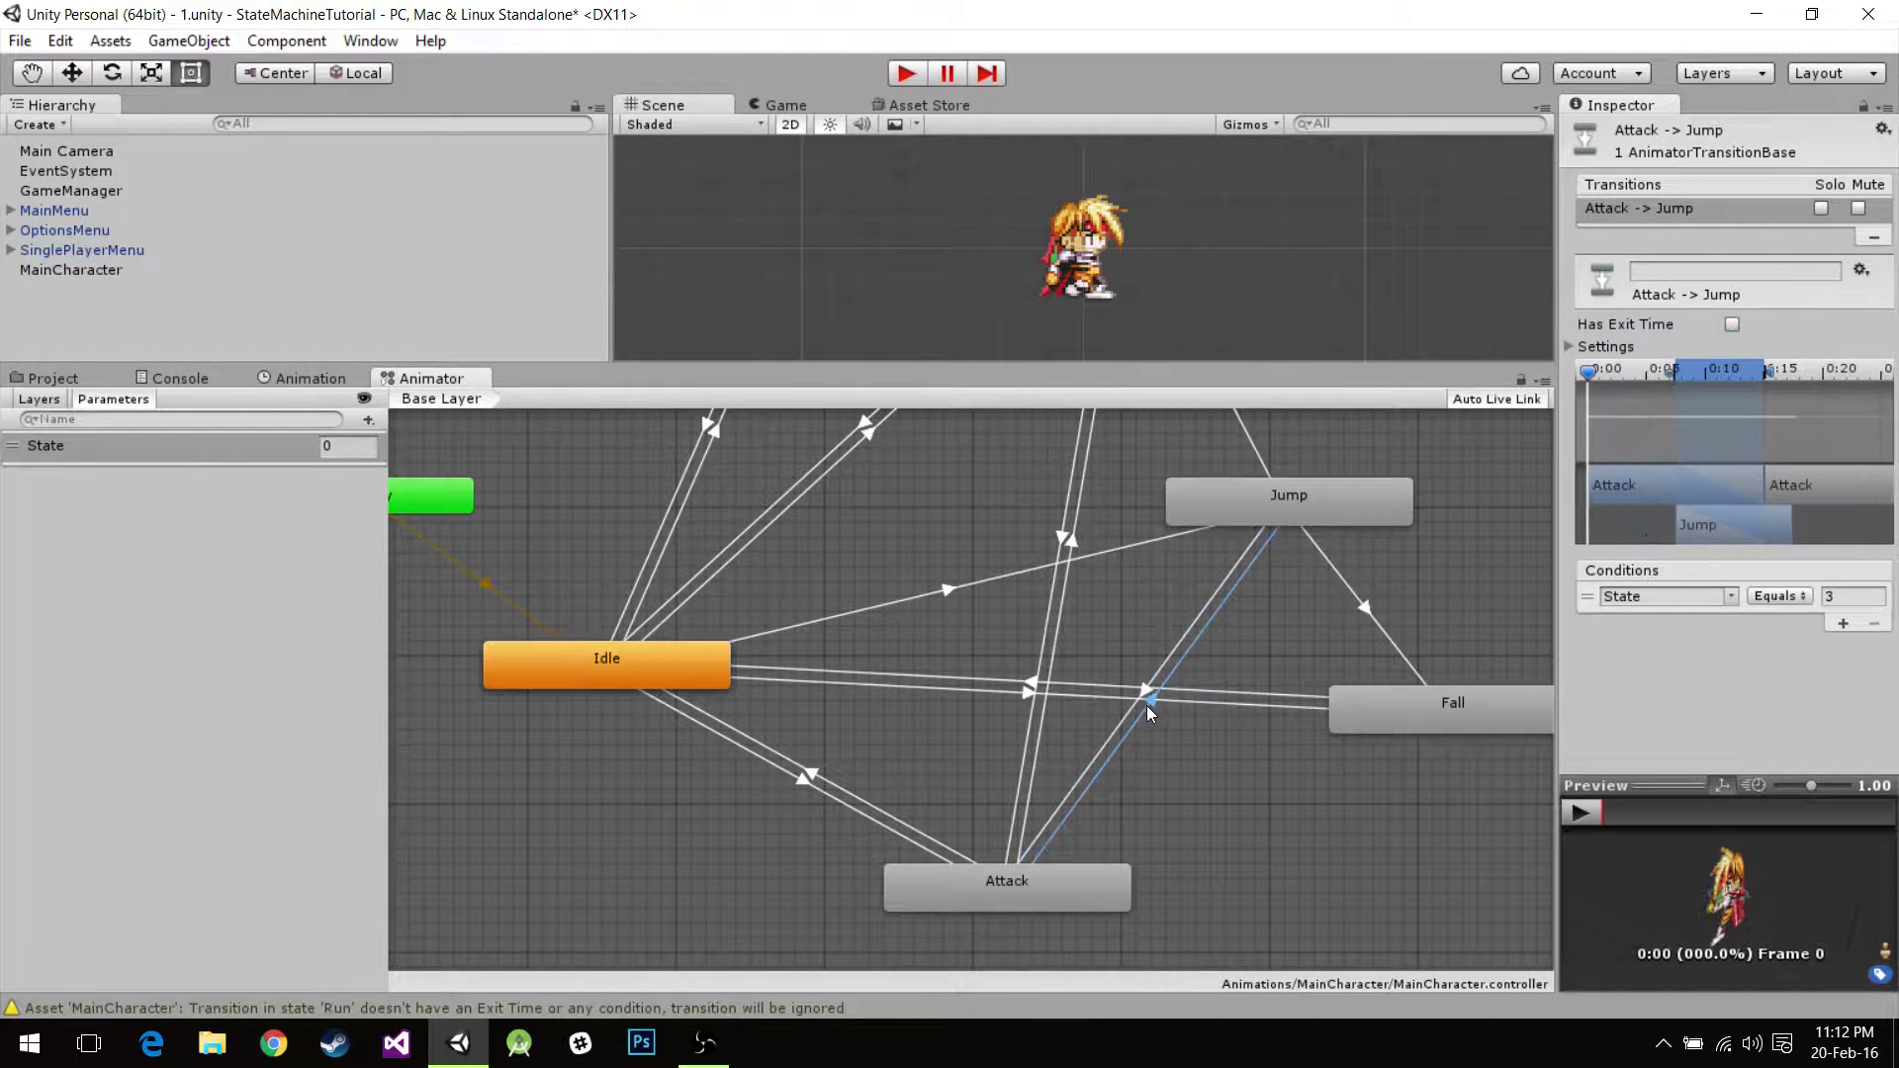
# Give the Attack to Idle transition the condition State Equals 0 and disable its Has Exit Time.
pyautogui.click(807, 774)
pyautogui.click(1844, 625)
pyautogui.click(1781, 595)
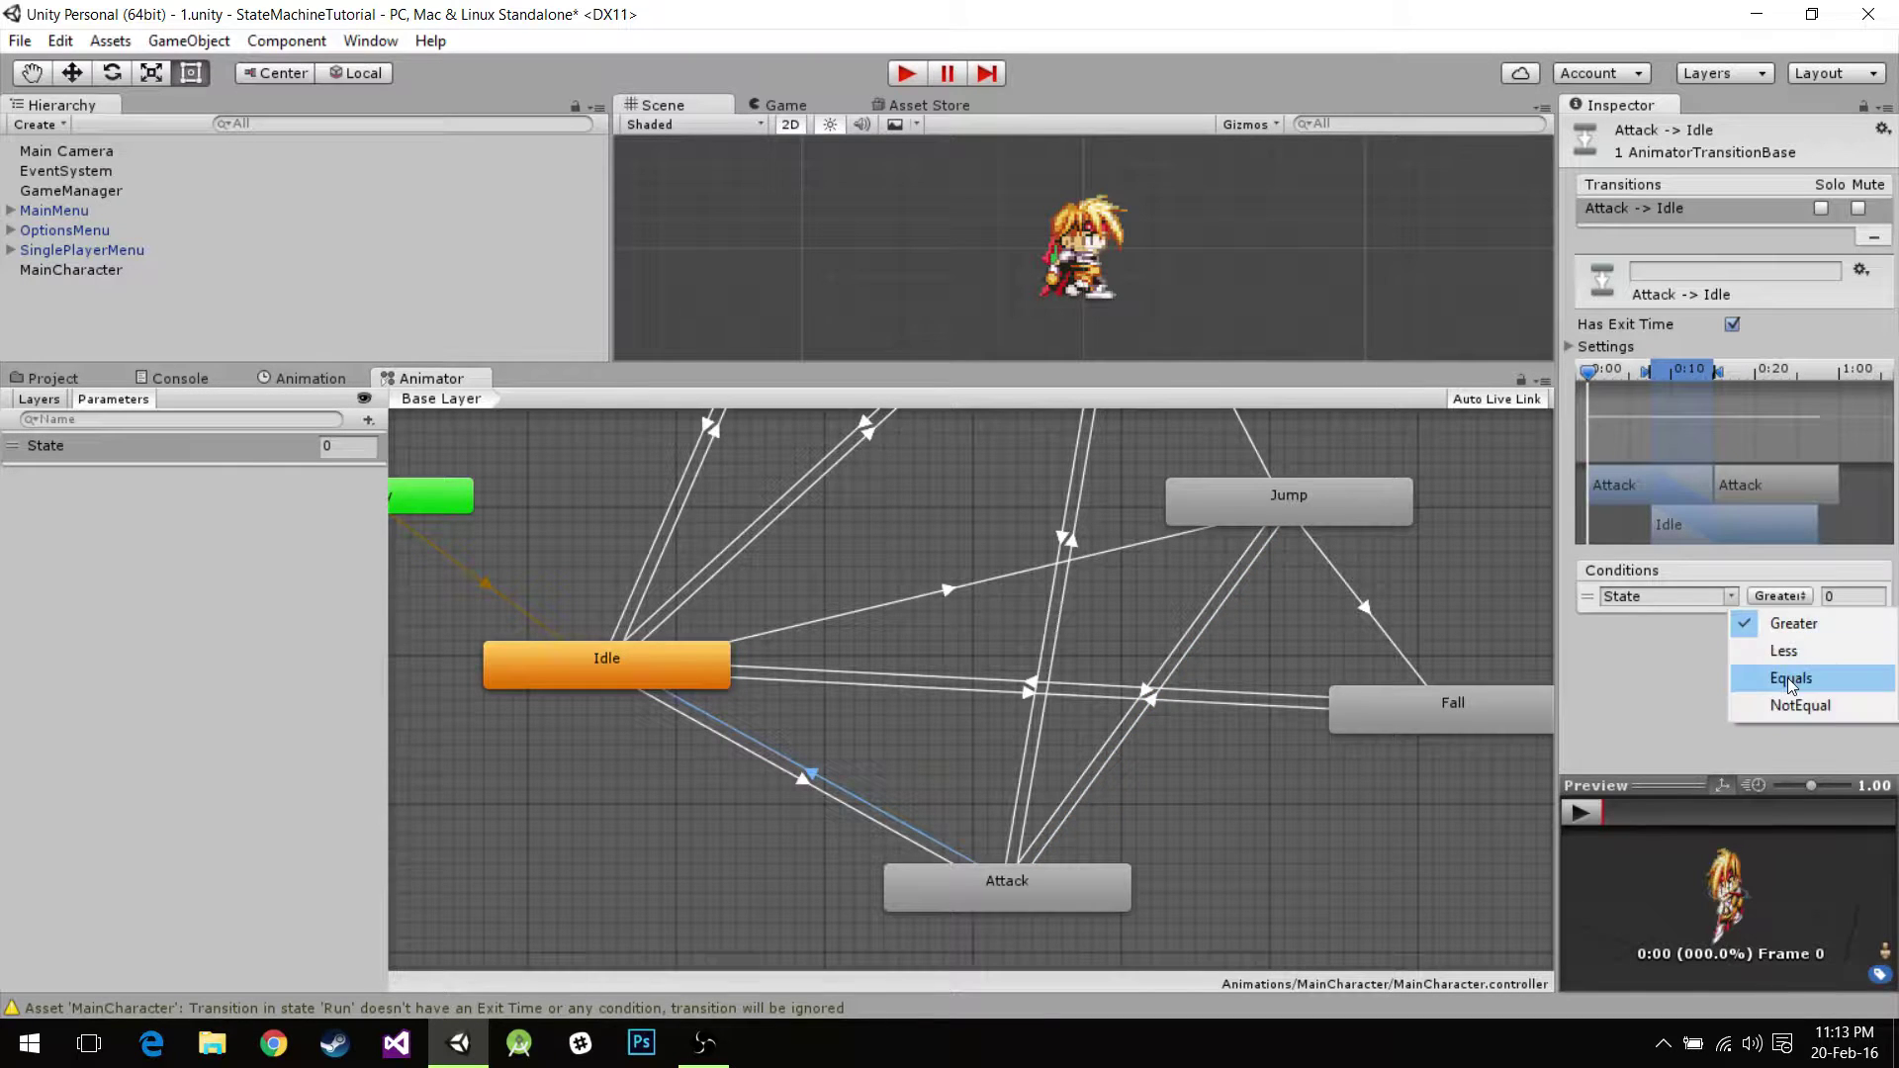
pyautogui.click(1857, 596)
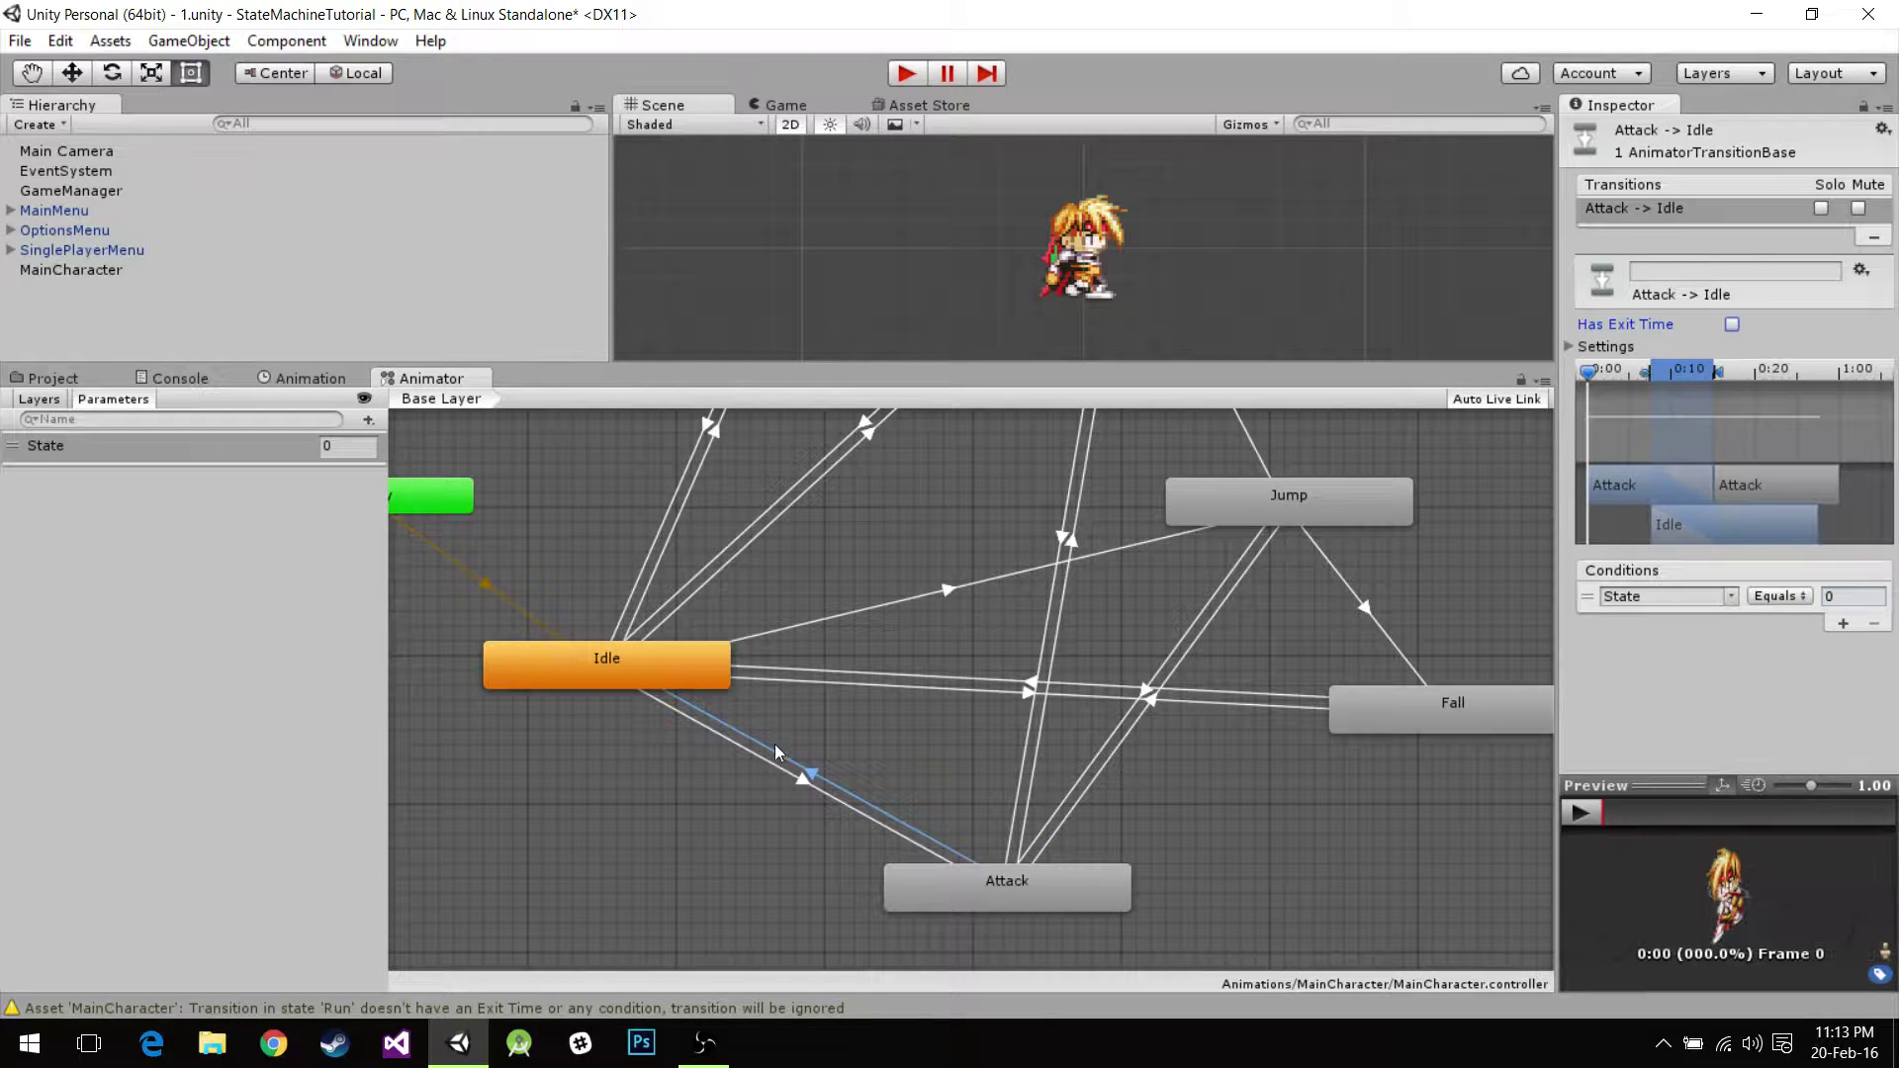
# Give the Idle to Attack transition the condition State Equals 5 and disable its Has Exit Time.
pyautogui.click(801, 779)
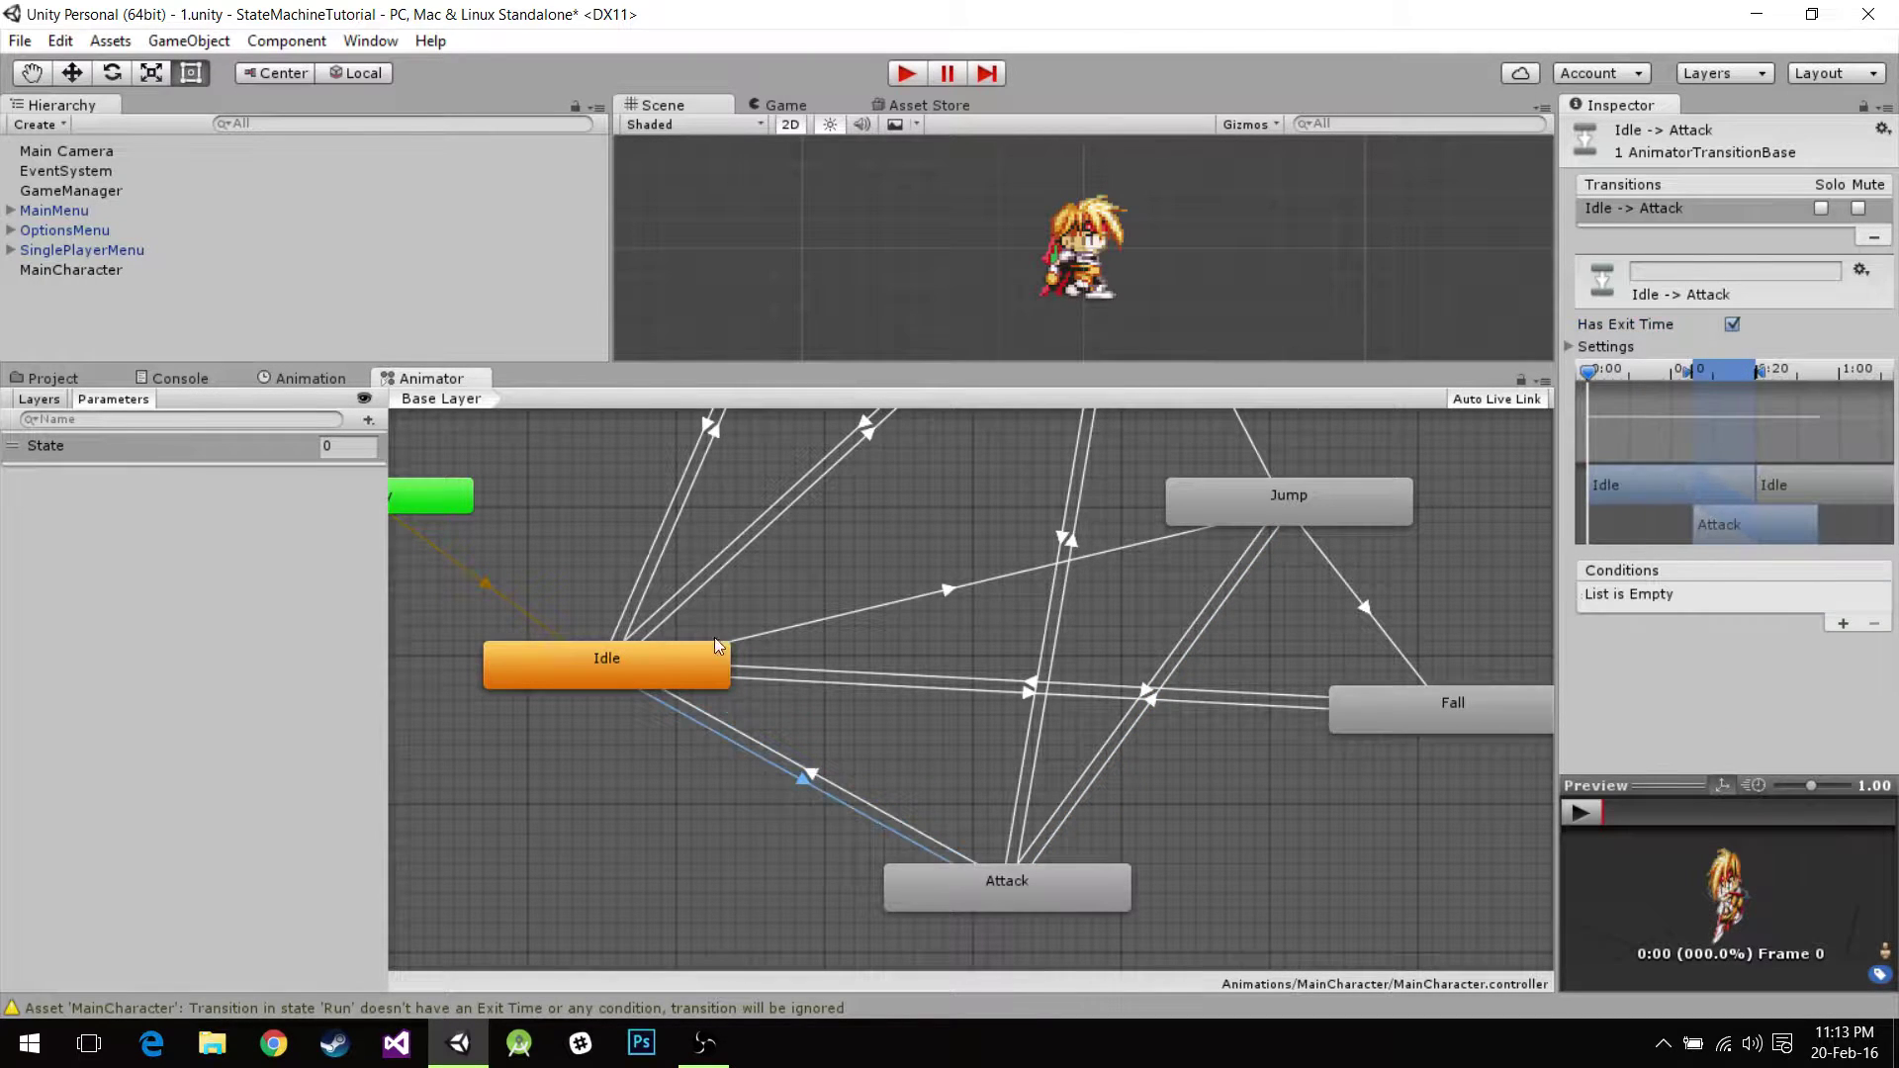
pyautogui.click(1844, 623)
pyautogui.click(1852, 596)
pyautogui.write('5')
pyautogui.click(1780, 596)
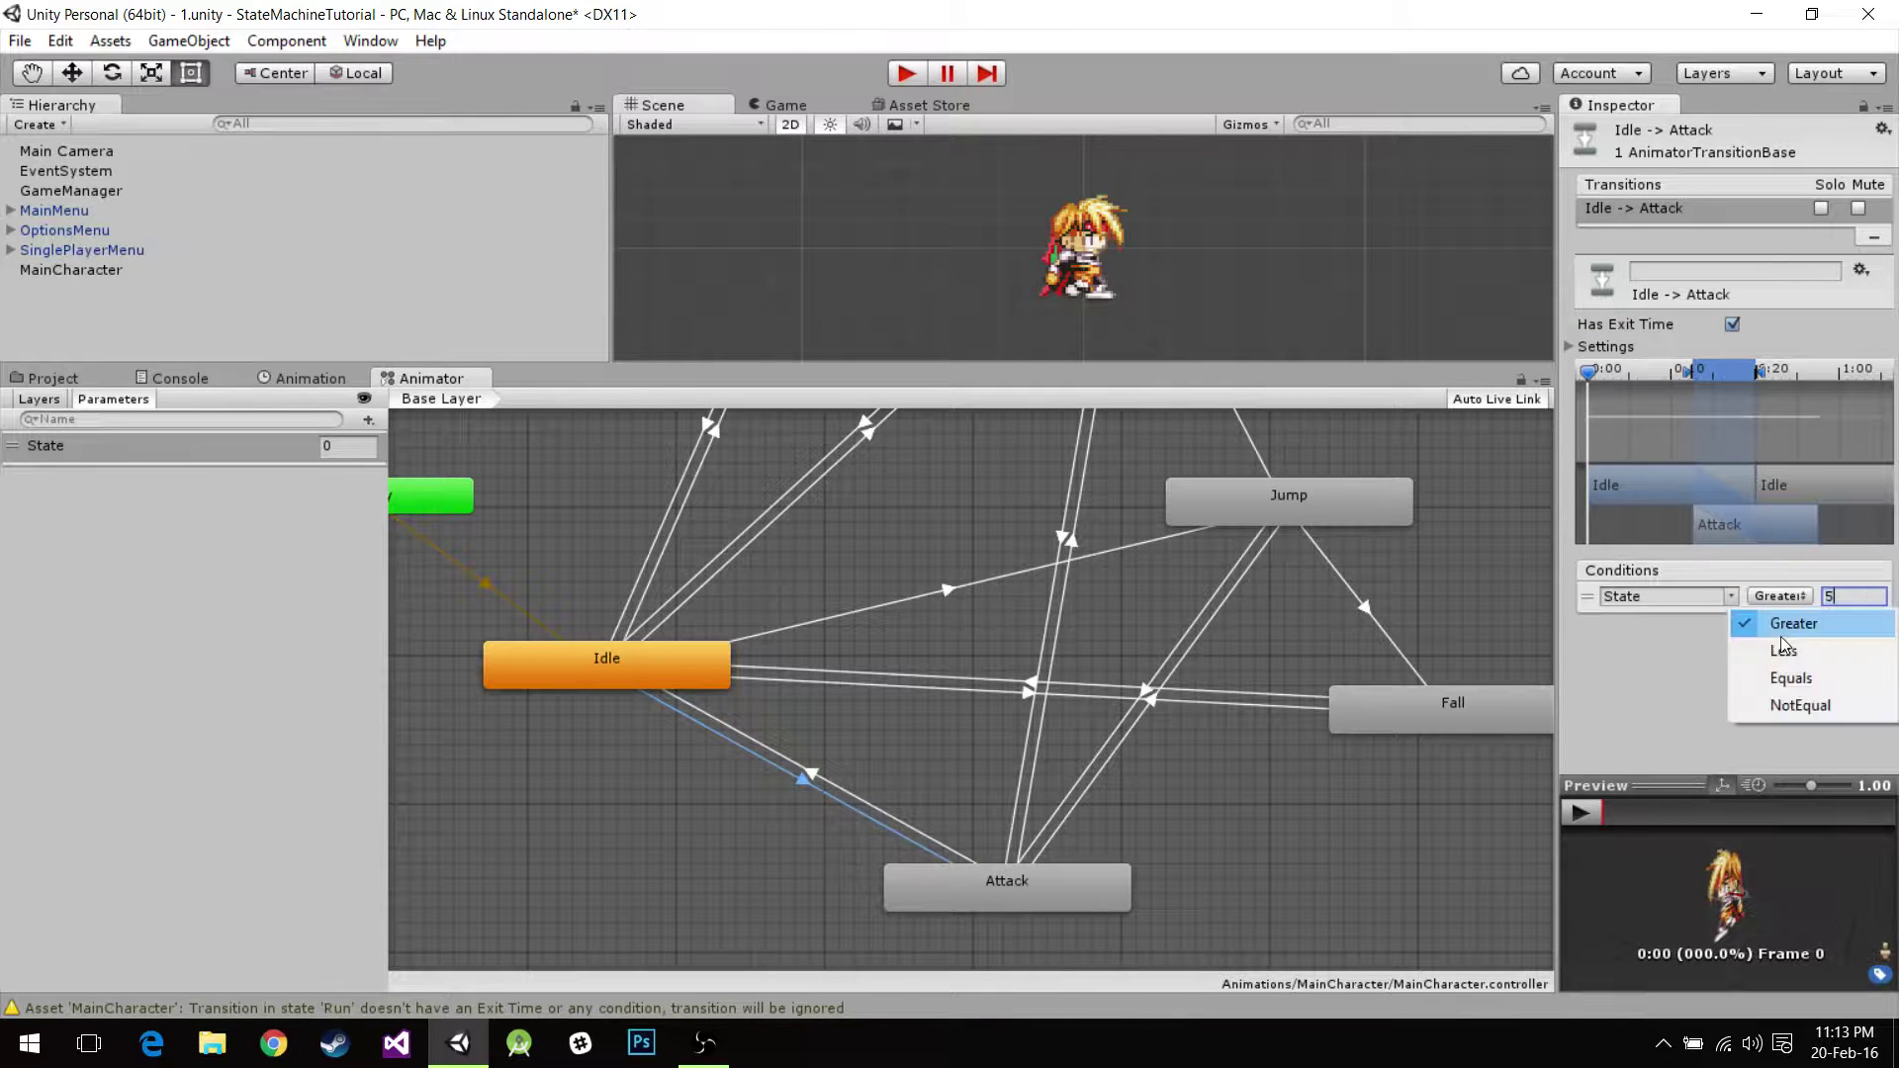
pyautogui.click(1776, 676)
pyautogui.click(1733, 325)
# Give the Any State to Death transition the condition State Equals 6.
pyautogui.moveTo(1095, 560); pyautogui.dragTo(1345, 762, button='middle')
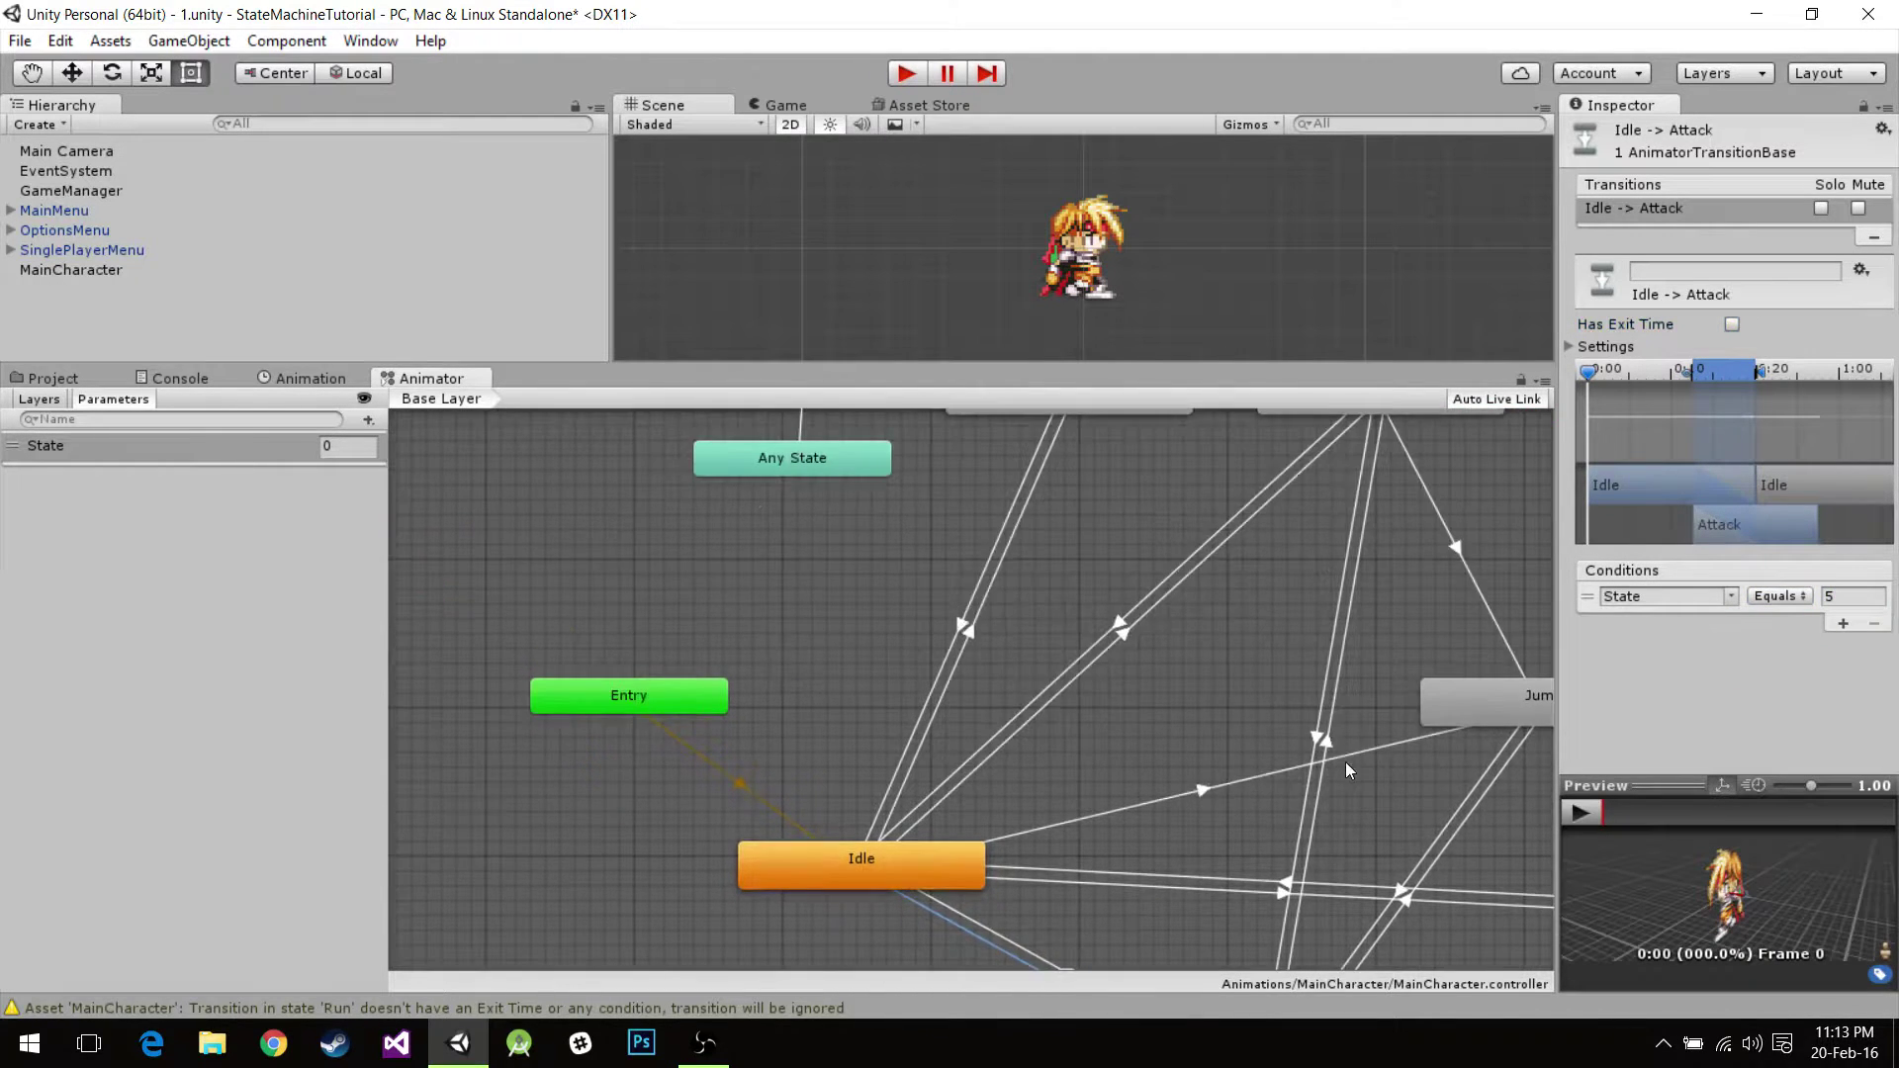
pyautogui.moveTo(976, 607); pyautogui.dragTo(963, 839, button='middle')
pyautogui.click(762, 605)
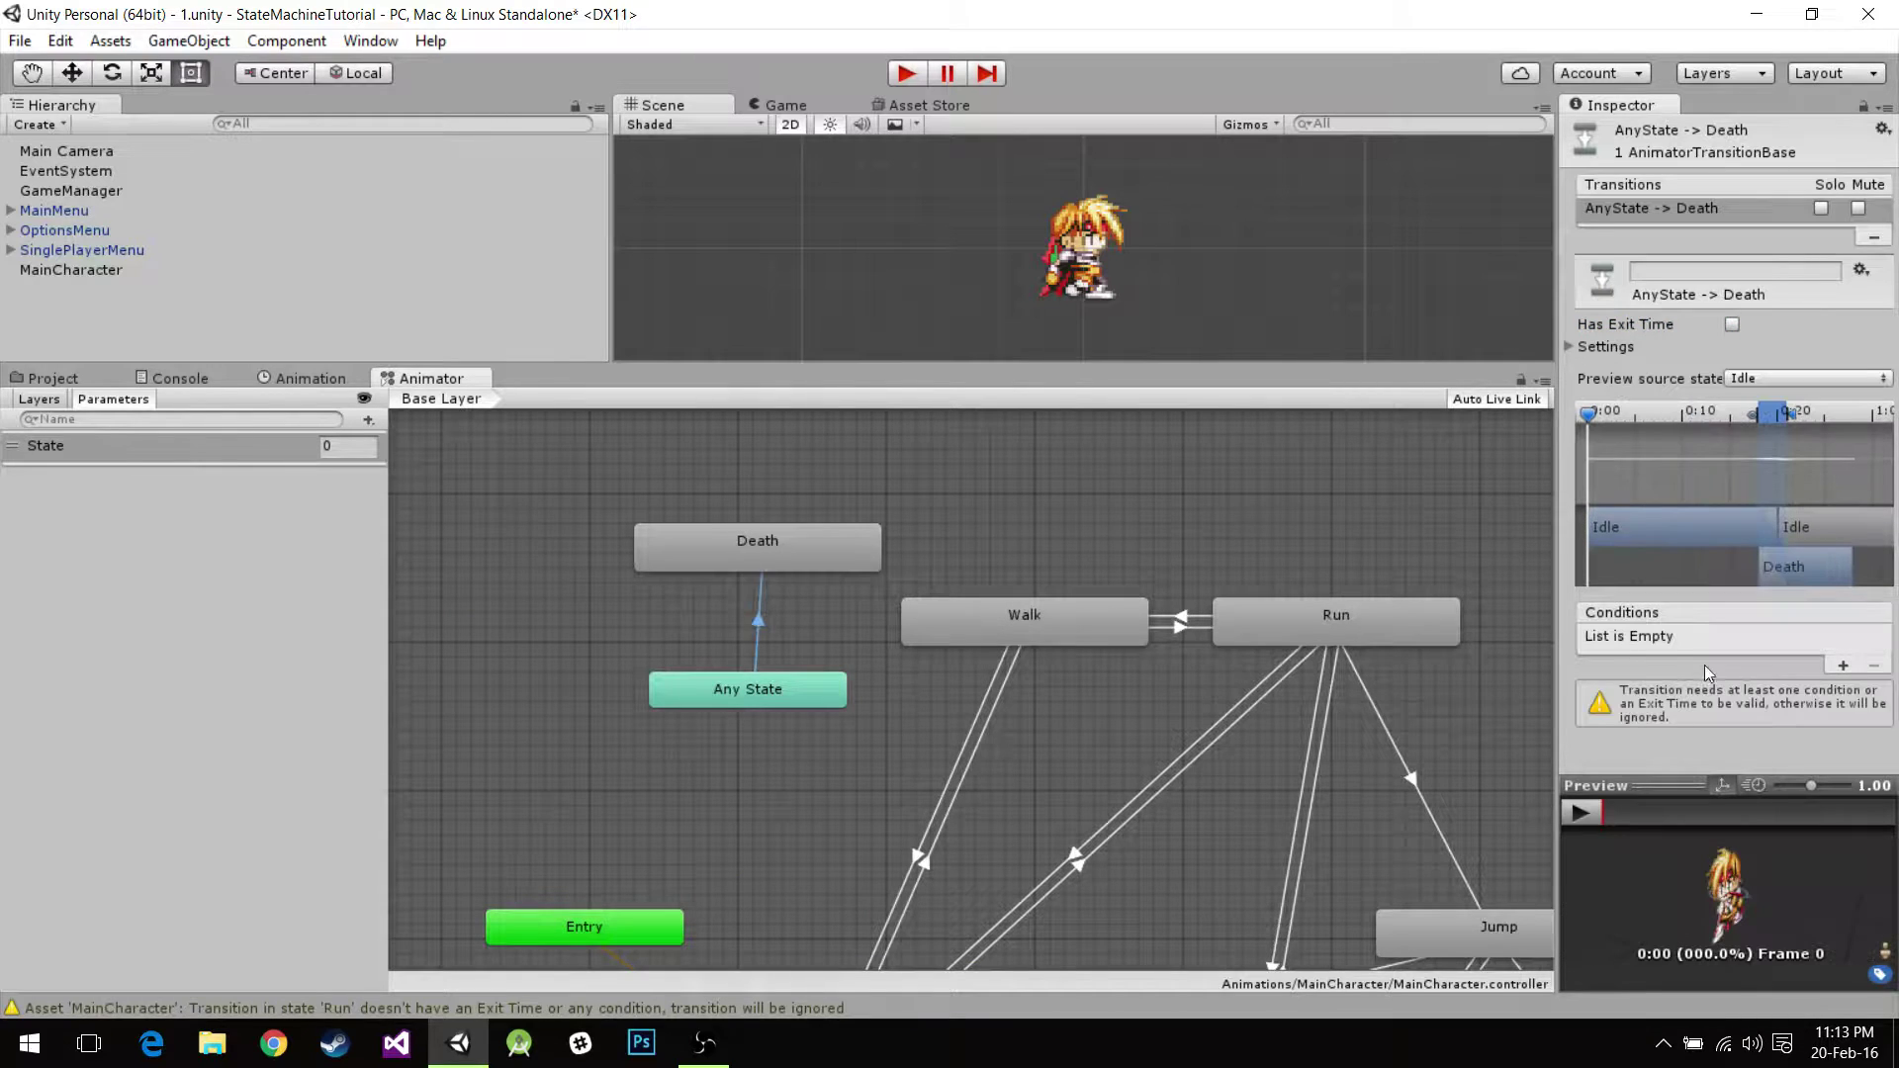
pyautogui.click(1843, 665)
pyautogui.click(1781, 638)
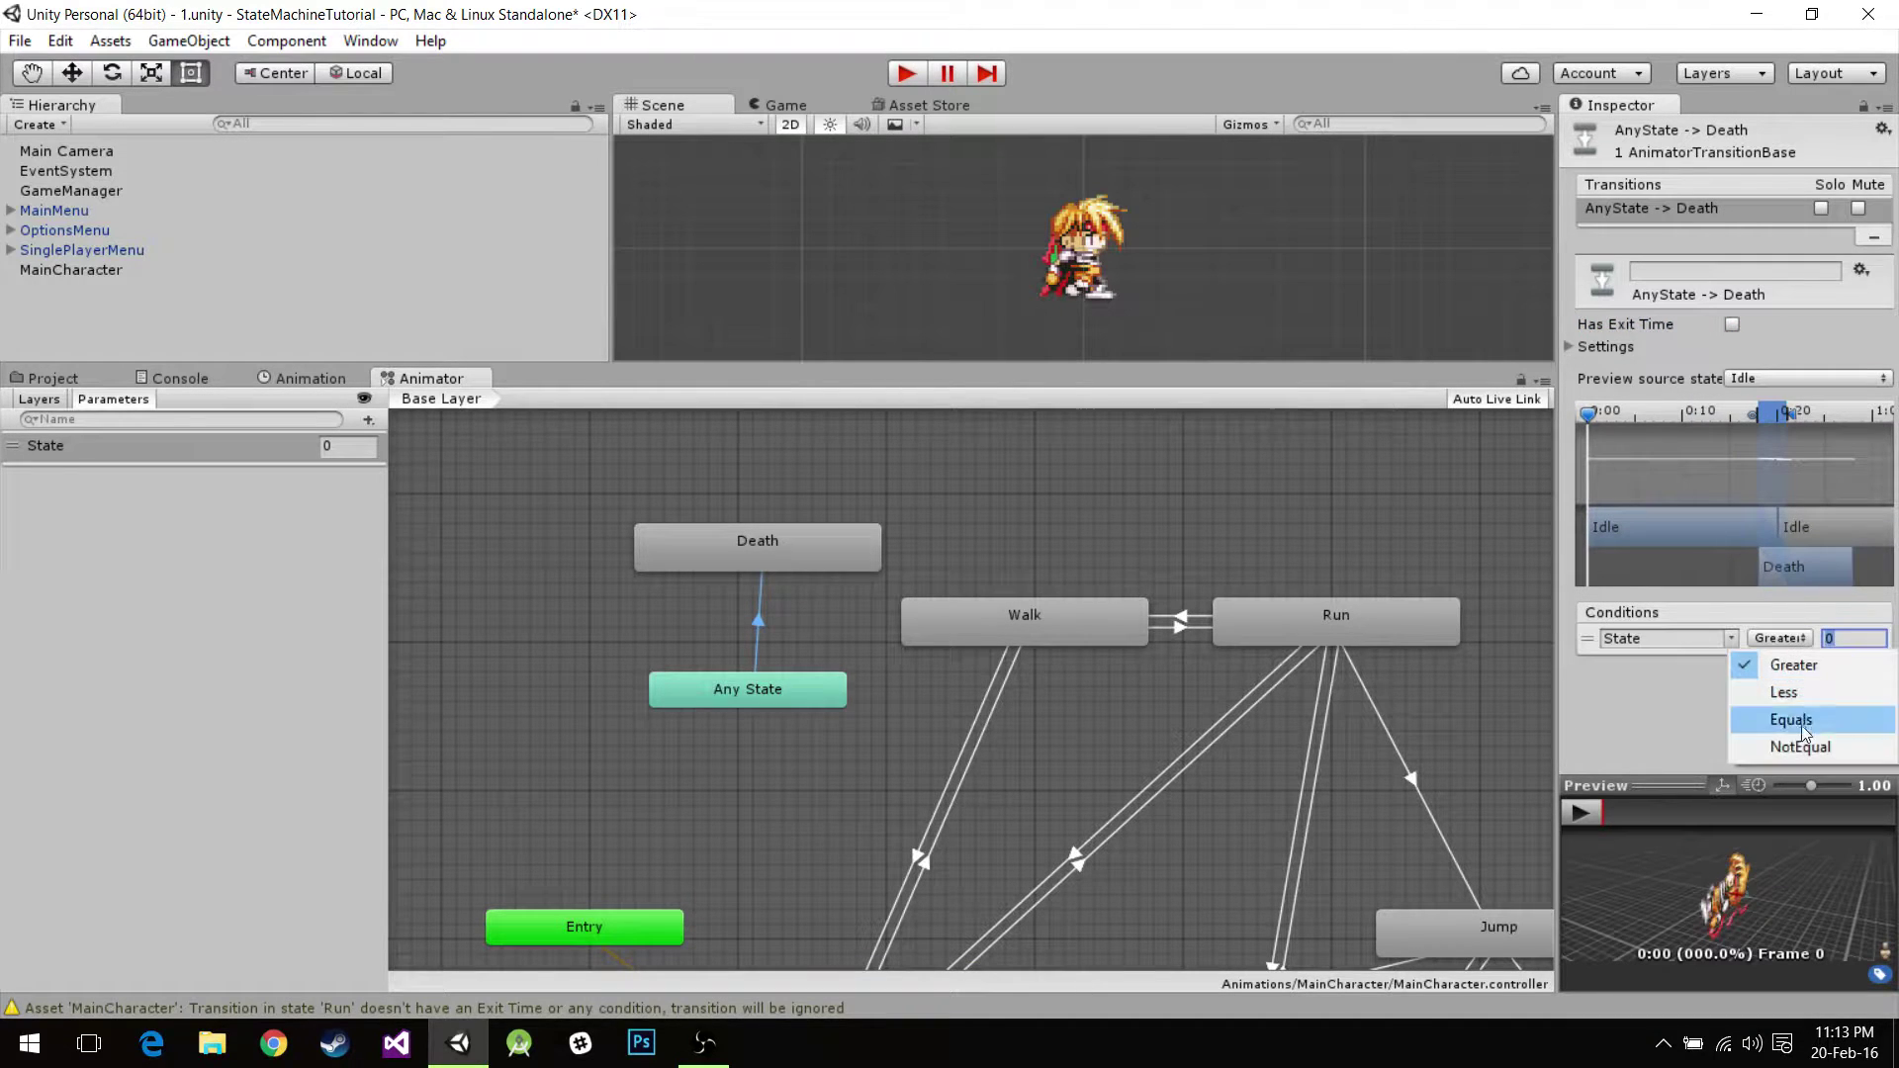
pyautogui.click(1803, 722)
pyautogui.write('6')
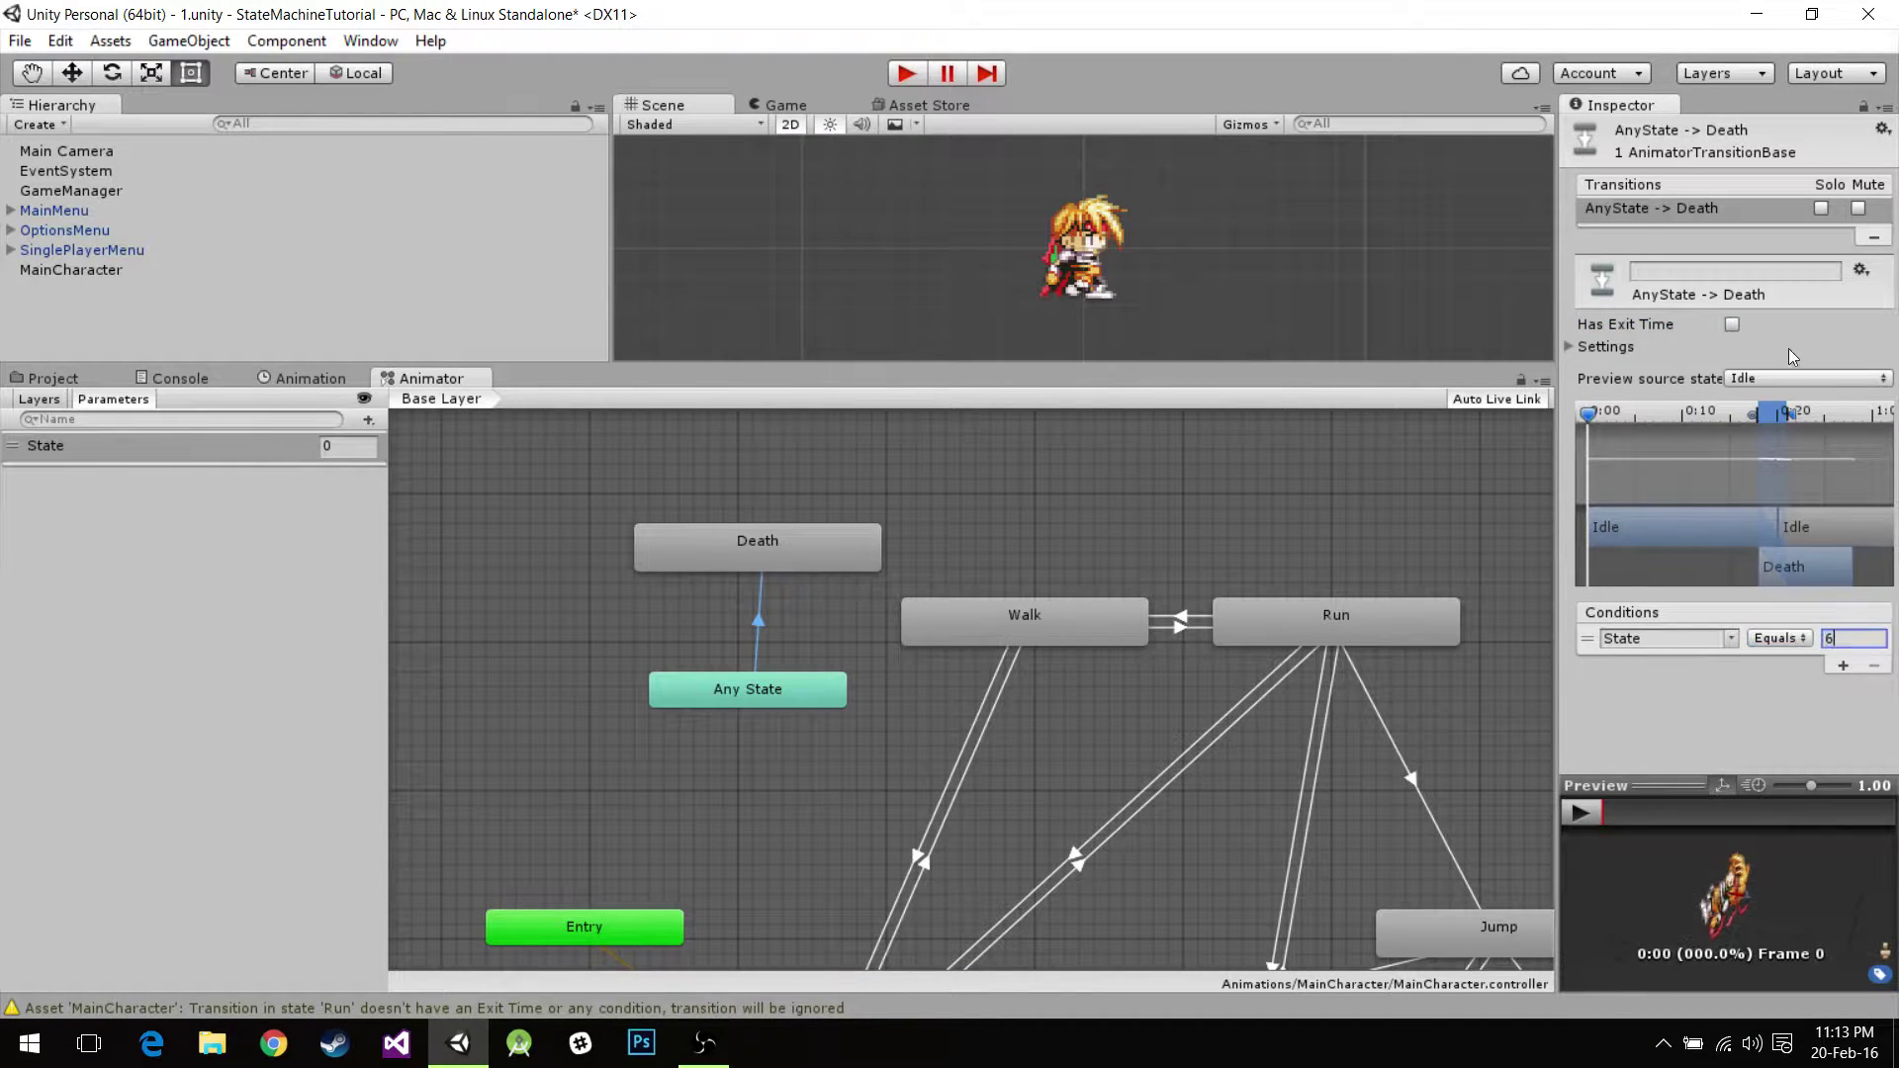
pyautogui.click(1042, 508)
# Give the Fall to Idle transition the condition State Equals 0 and disable its Has Exit Time.
pyautogui.moveTo(1041, 508); pyautogui.dragTo(795, 598, button='middle')
pyautogui.moveTo(829, 698); pyautogui.dragTo(650, 571, button='middle')
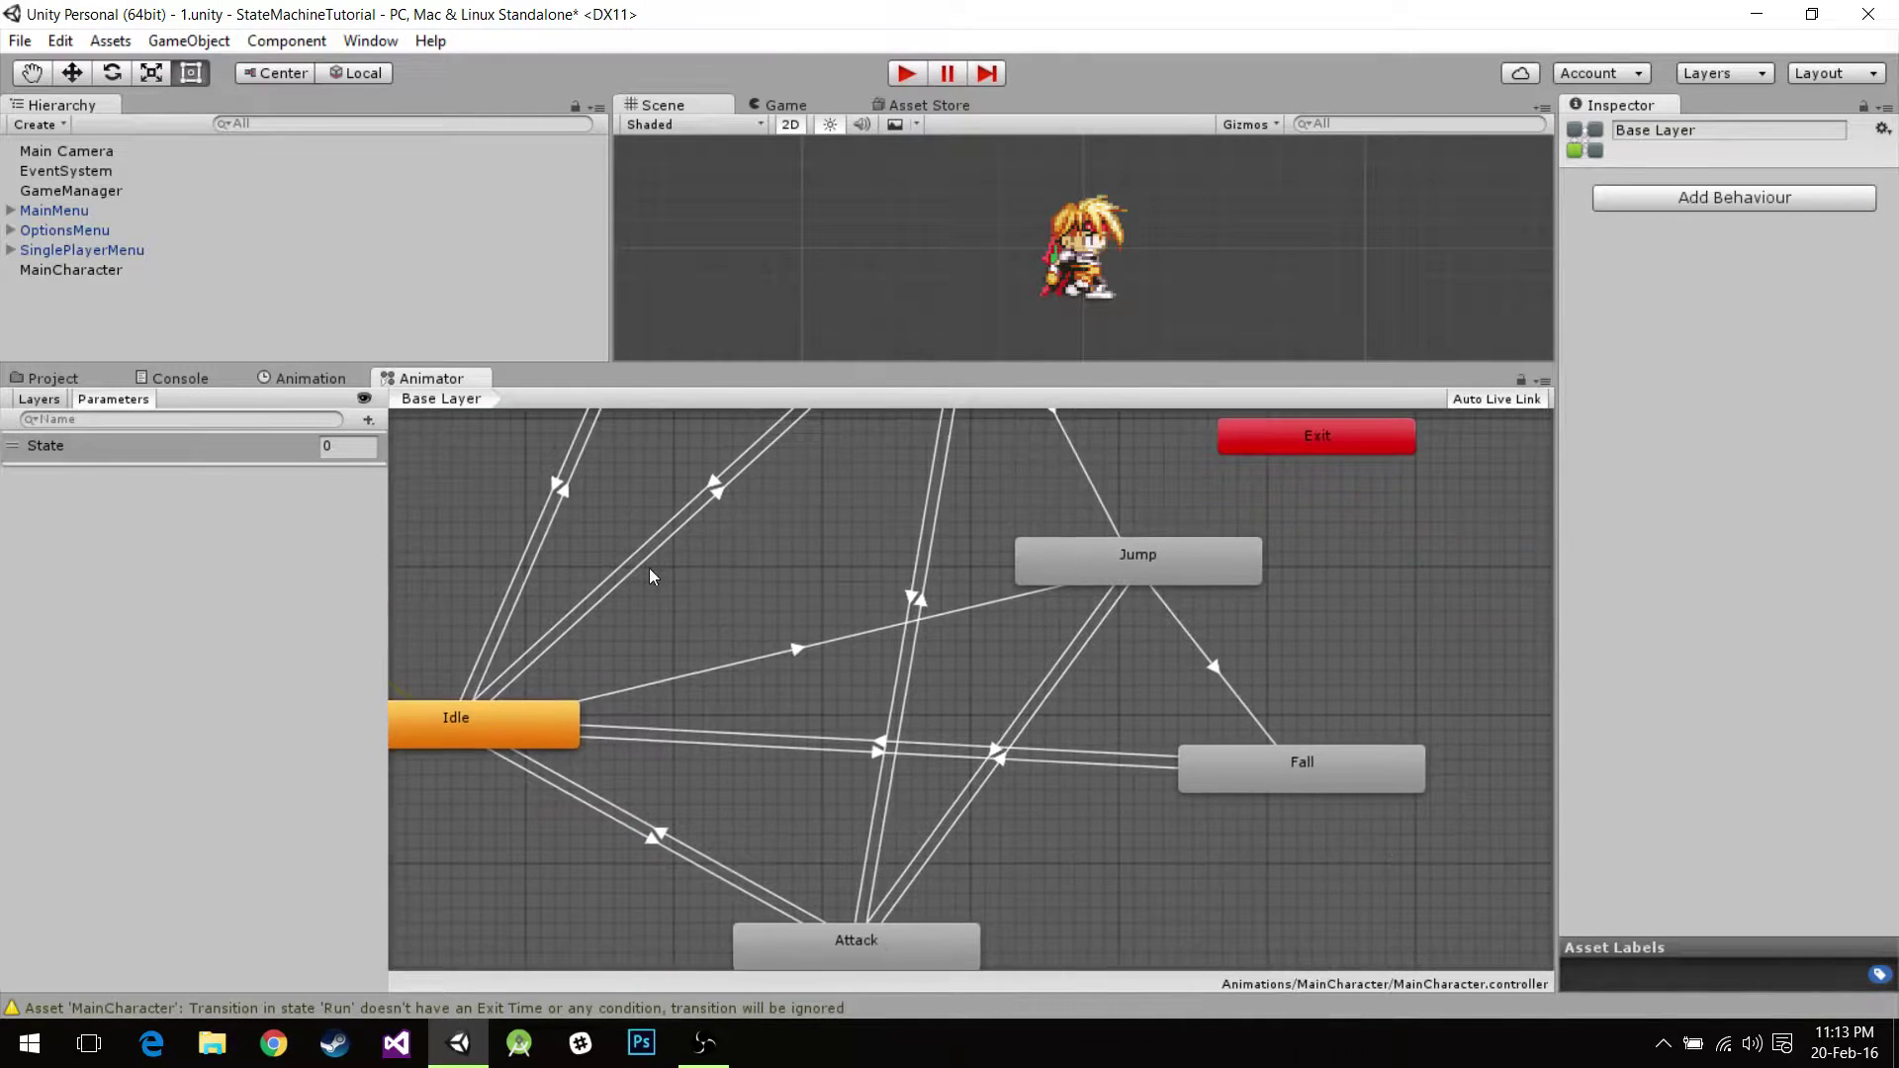
pyautogui.click(942, 744)
pyautogui.click(1845, 624)
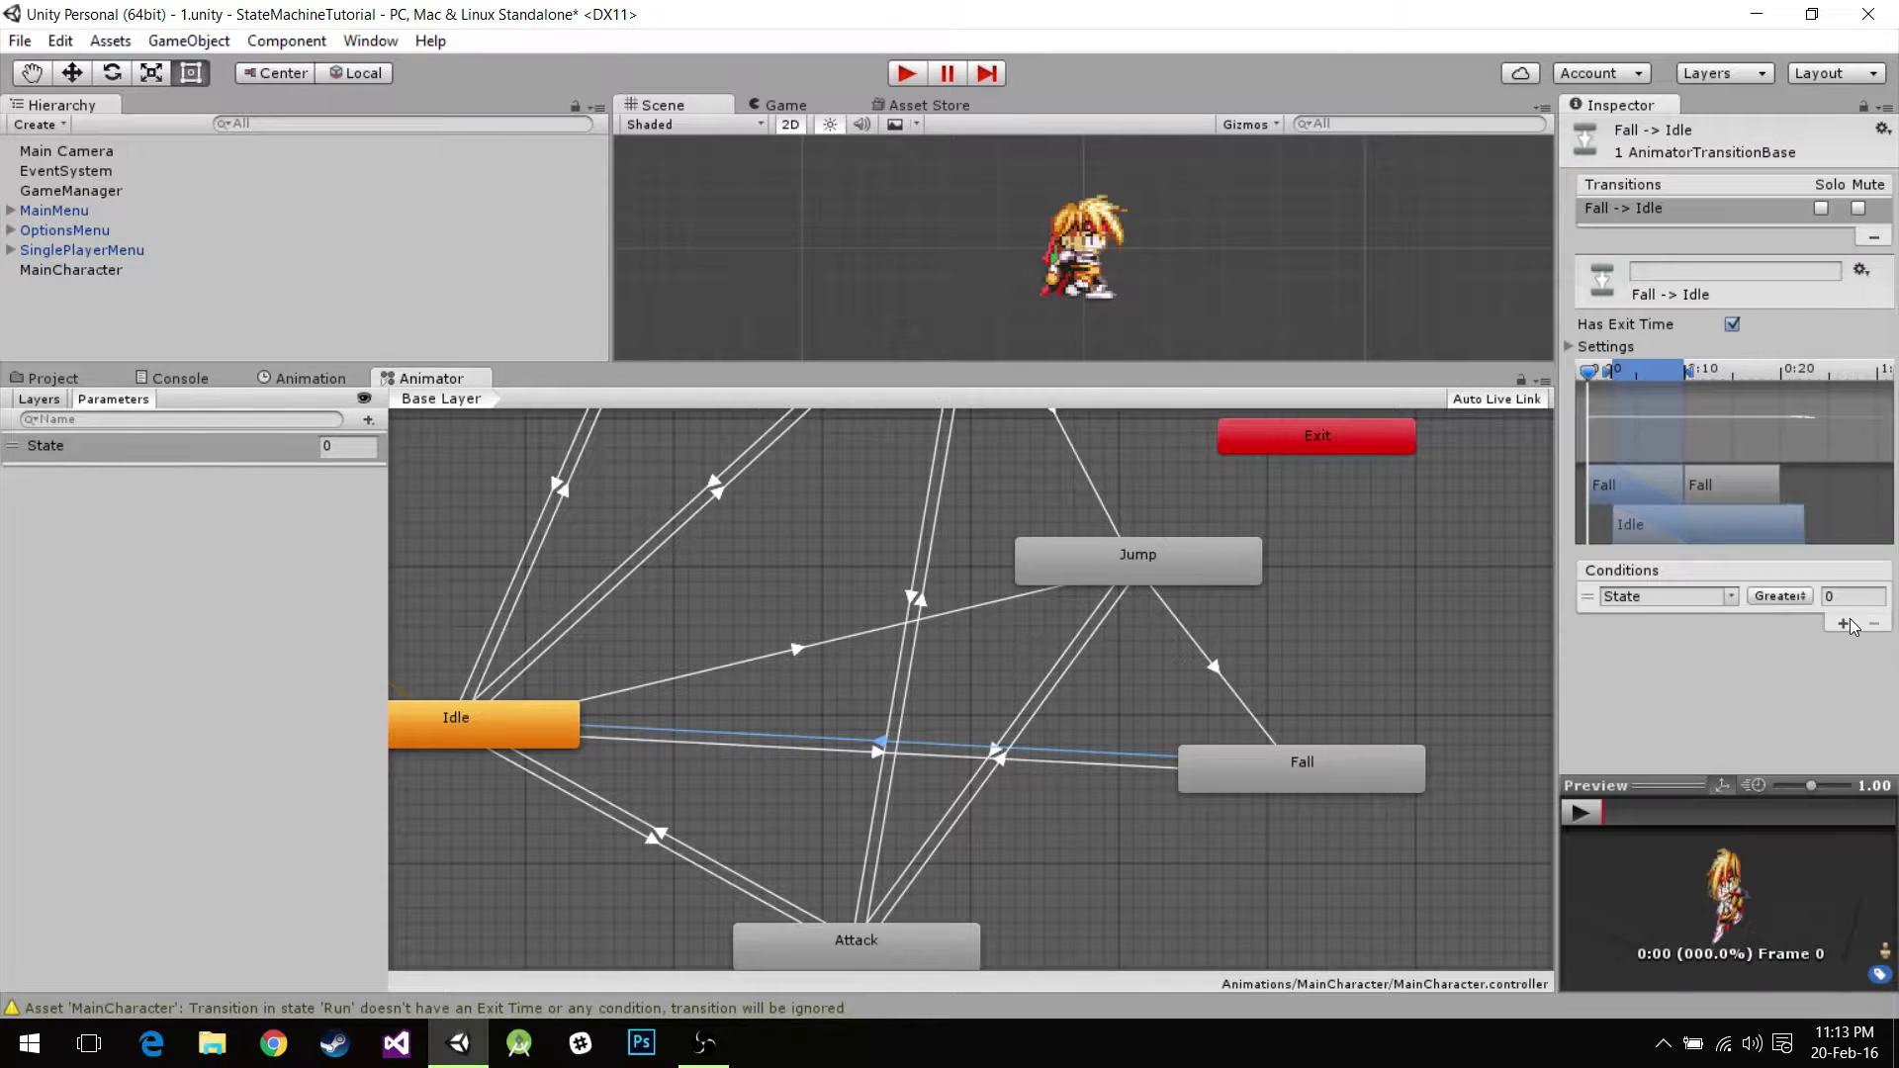
pyautogui.click(1780, 596)
pyautogui.click(1791, 676)
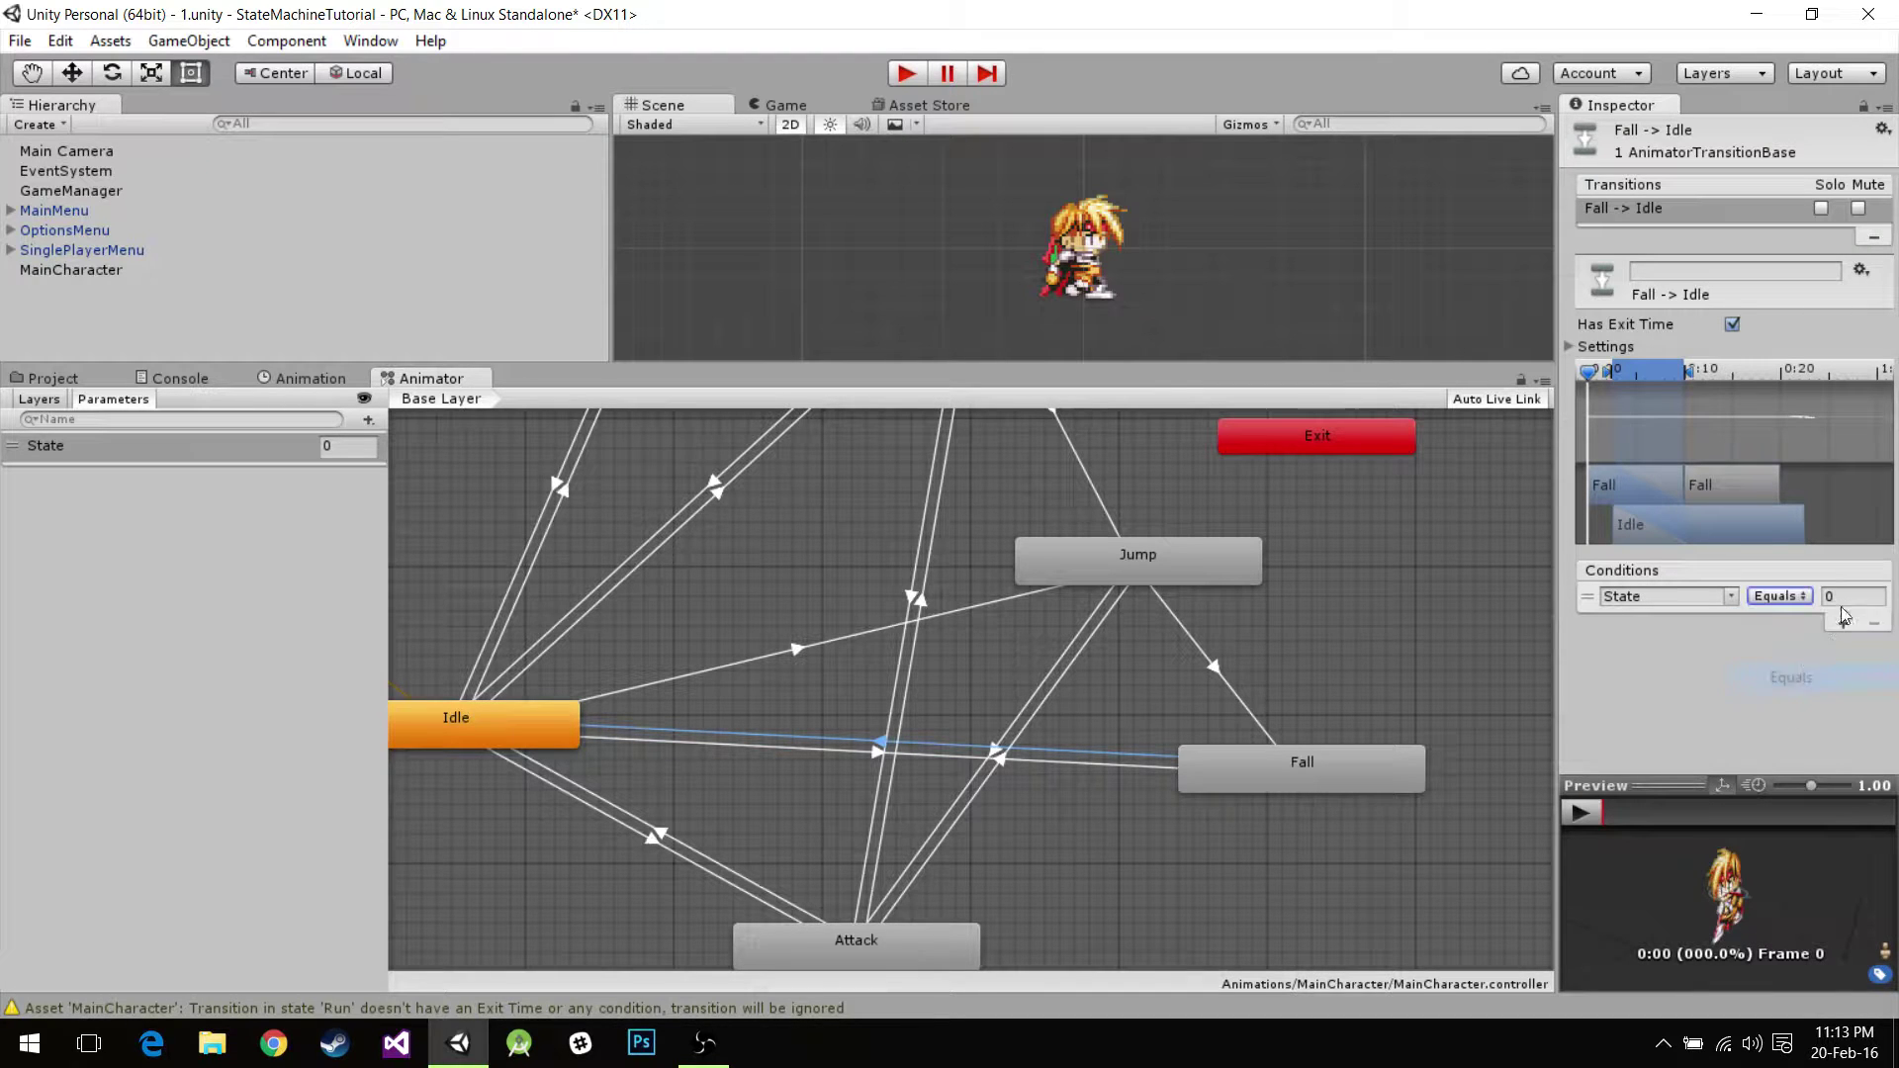
pyautogui.click(1733, 324)
# Give the Idle to Fall transition the condition State Equals 4 and disable its Has Exit Time.
pyautogui.click(1099, 760)
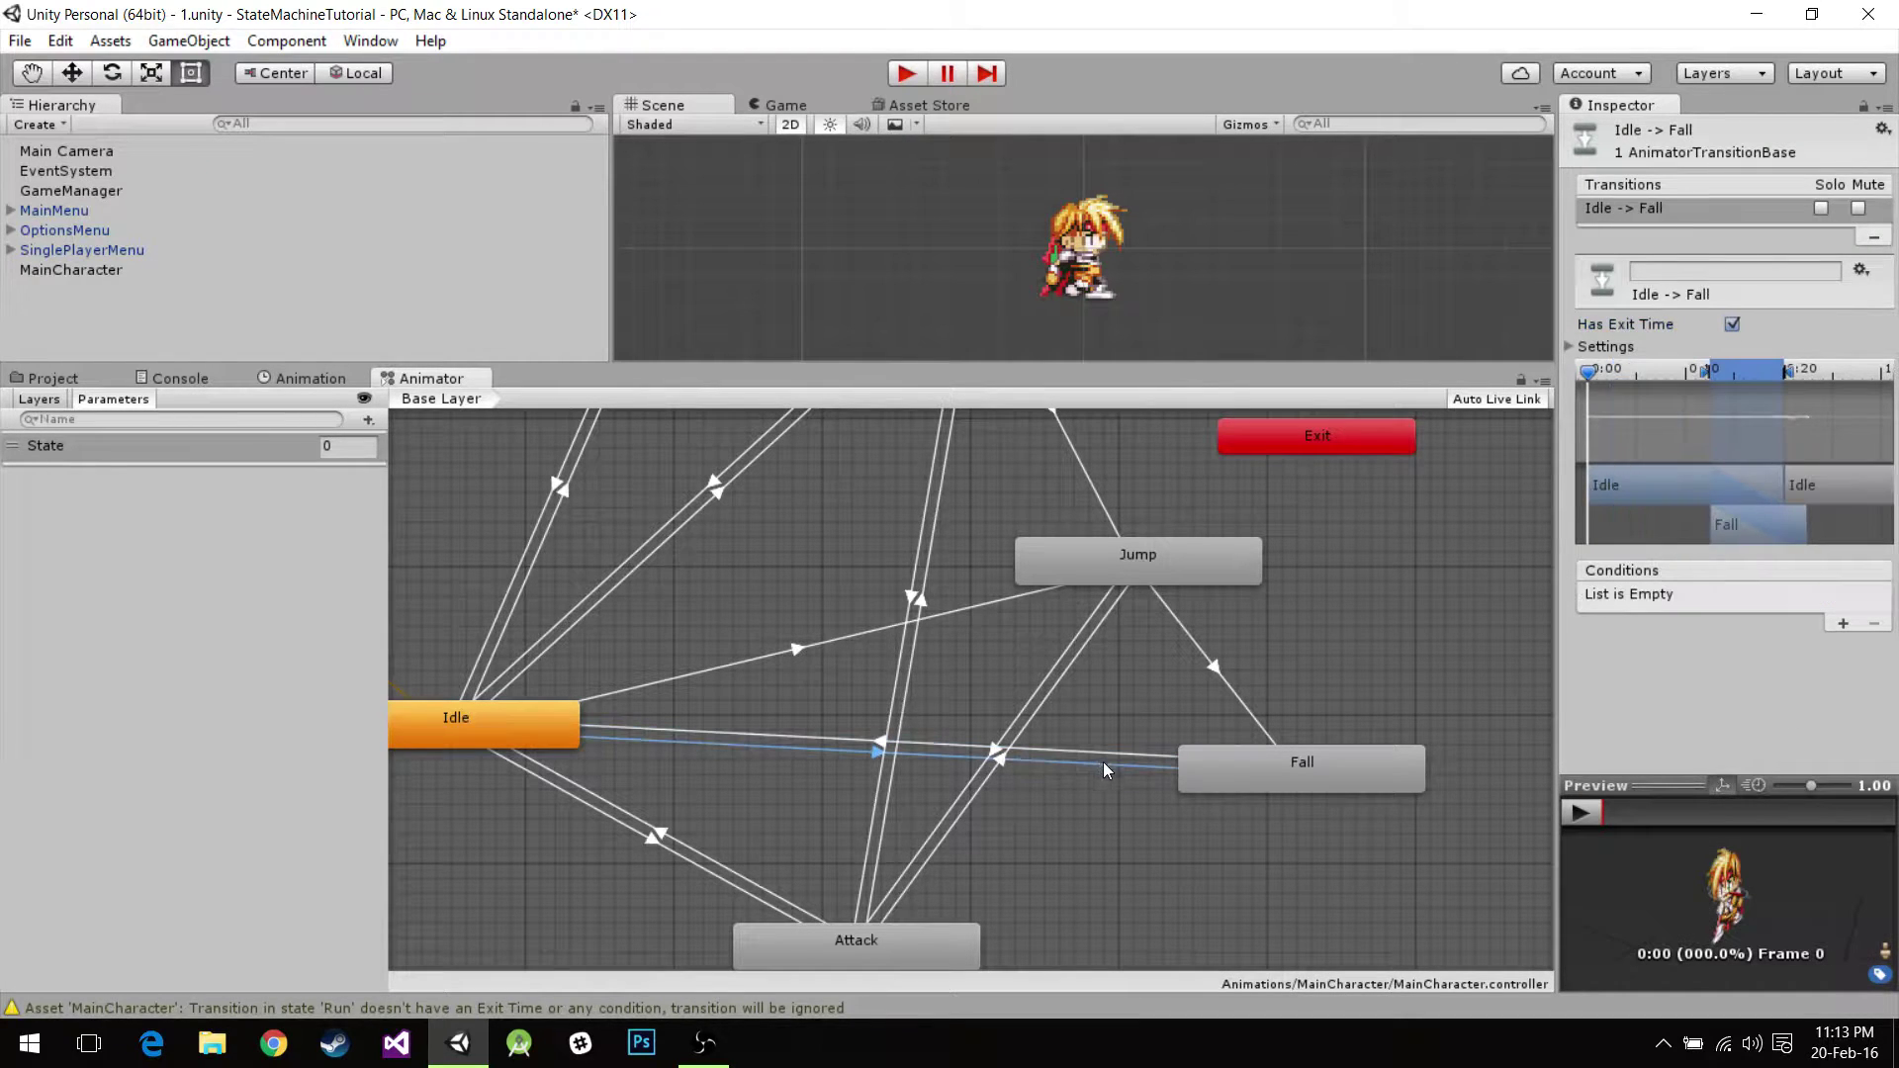
pyautogui.click(1844, 621)
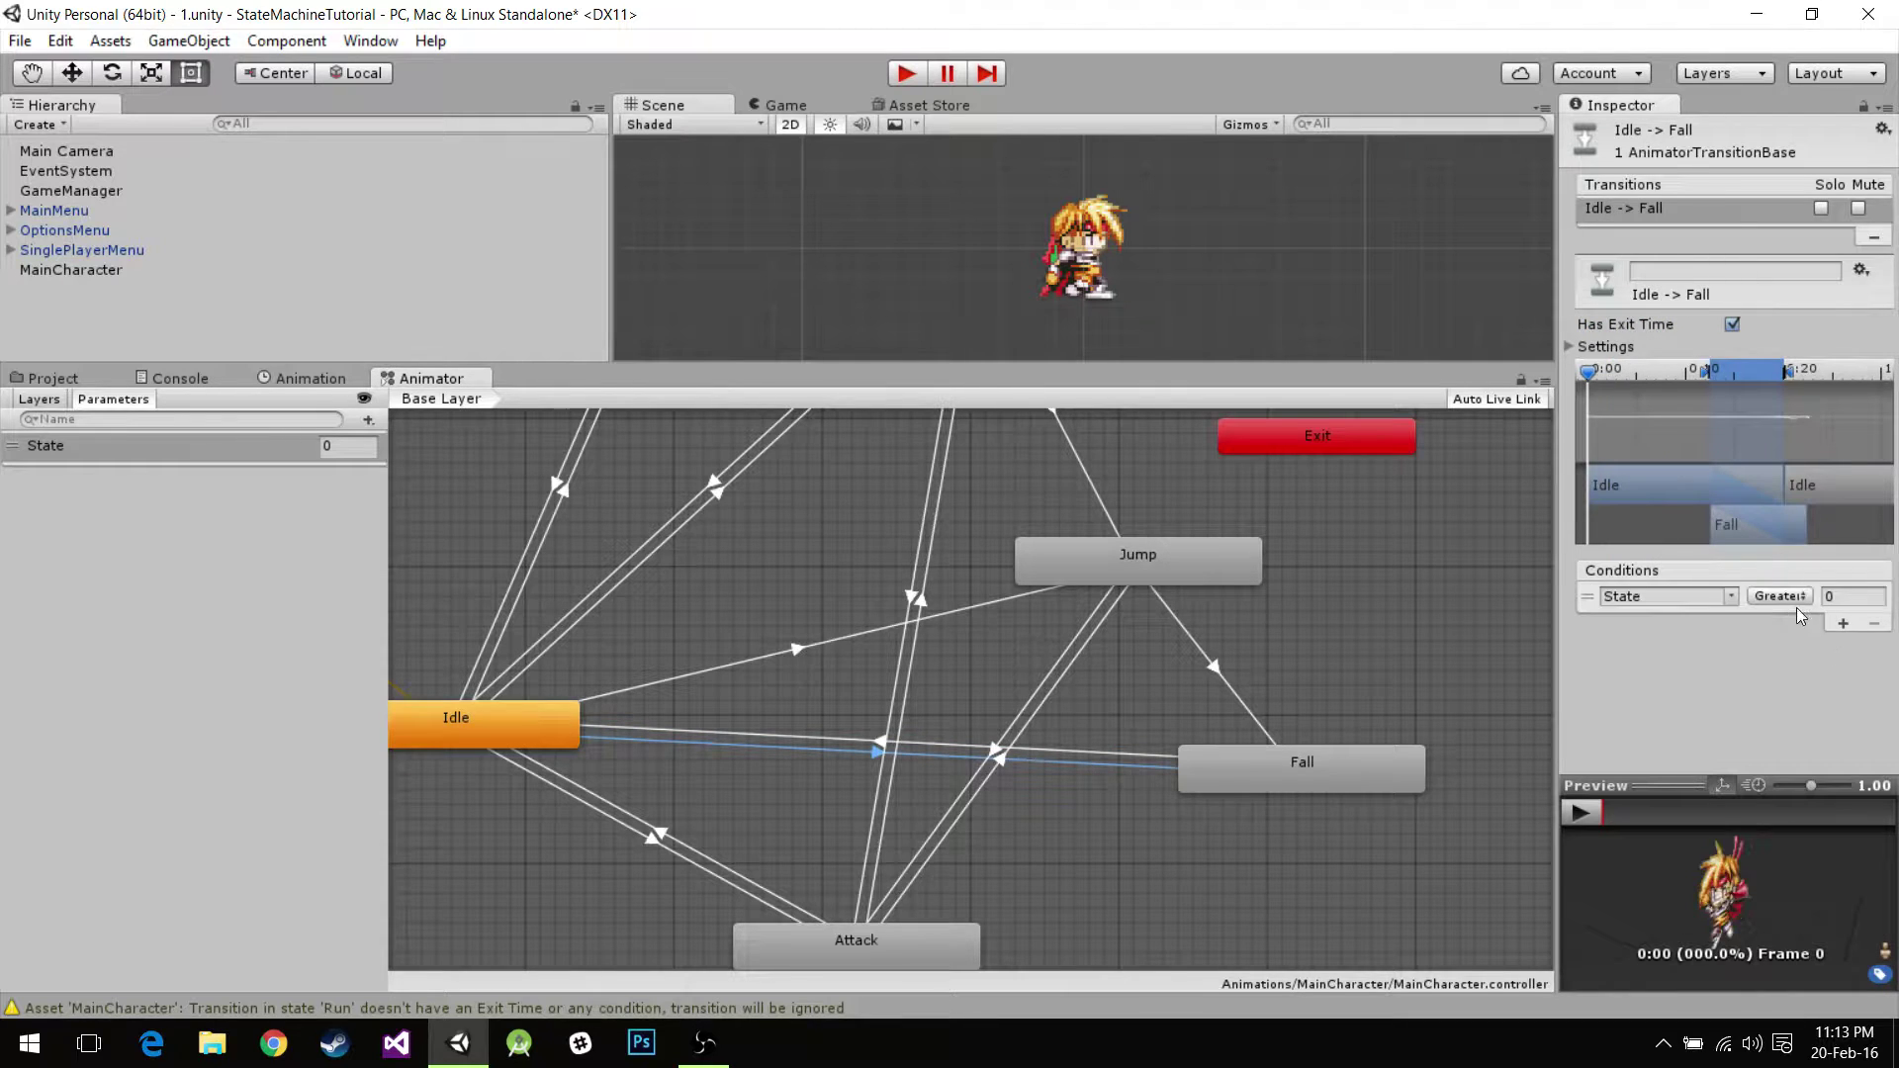
pyautogui.click(1781, 596)
pyautogui.click(1790, 677)
pyautogui.click(1732, 325)
pyautogui.click(1844, 598)
# Check the conditions of the Jump to Attack, Jump to Fall and Run to Attack transitions.
pyautogui.moveTo(1163, 635); pyautogui.dragTo(1189, 677, button='middle')
pyautogui.click(1108, 680)
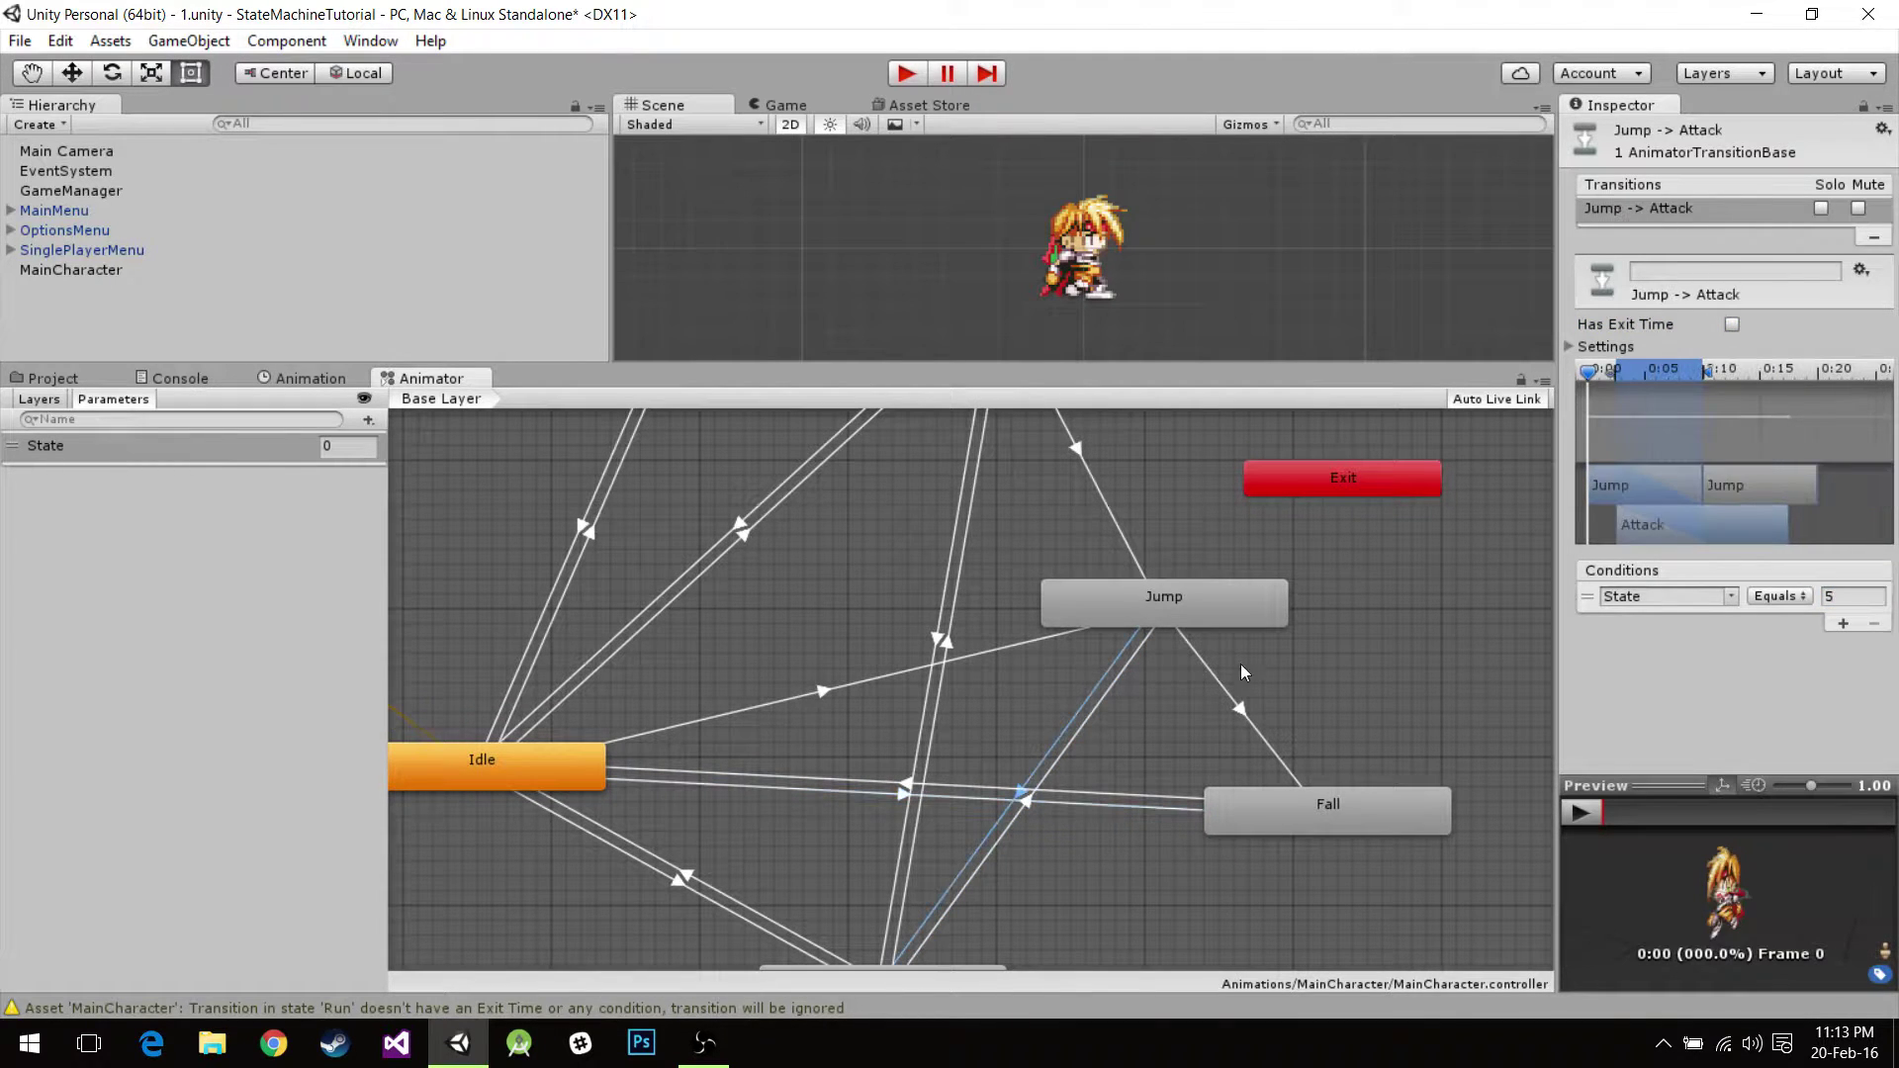
pyautogui.click(1229, 710)
pyautogui.click(975, 650)
pyautogui.click(934, 638)
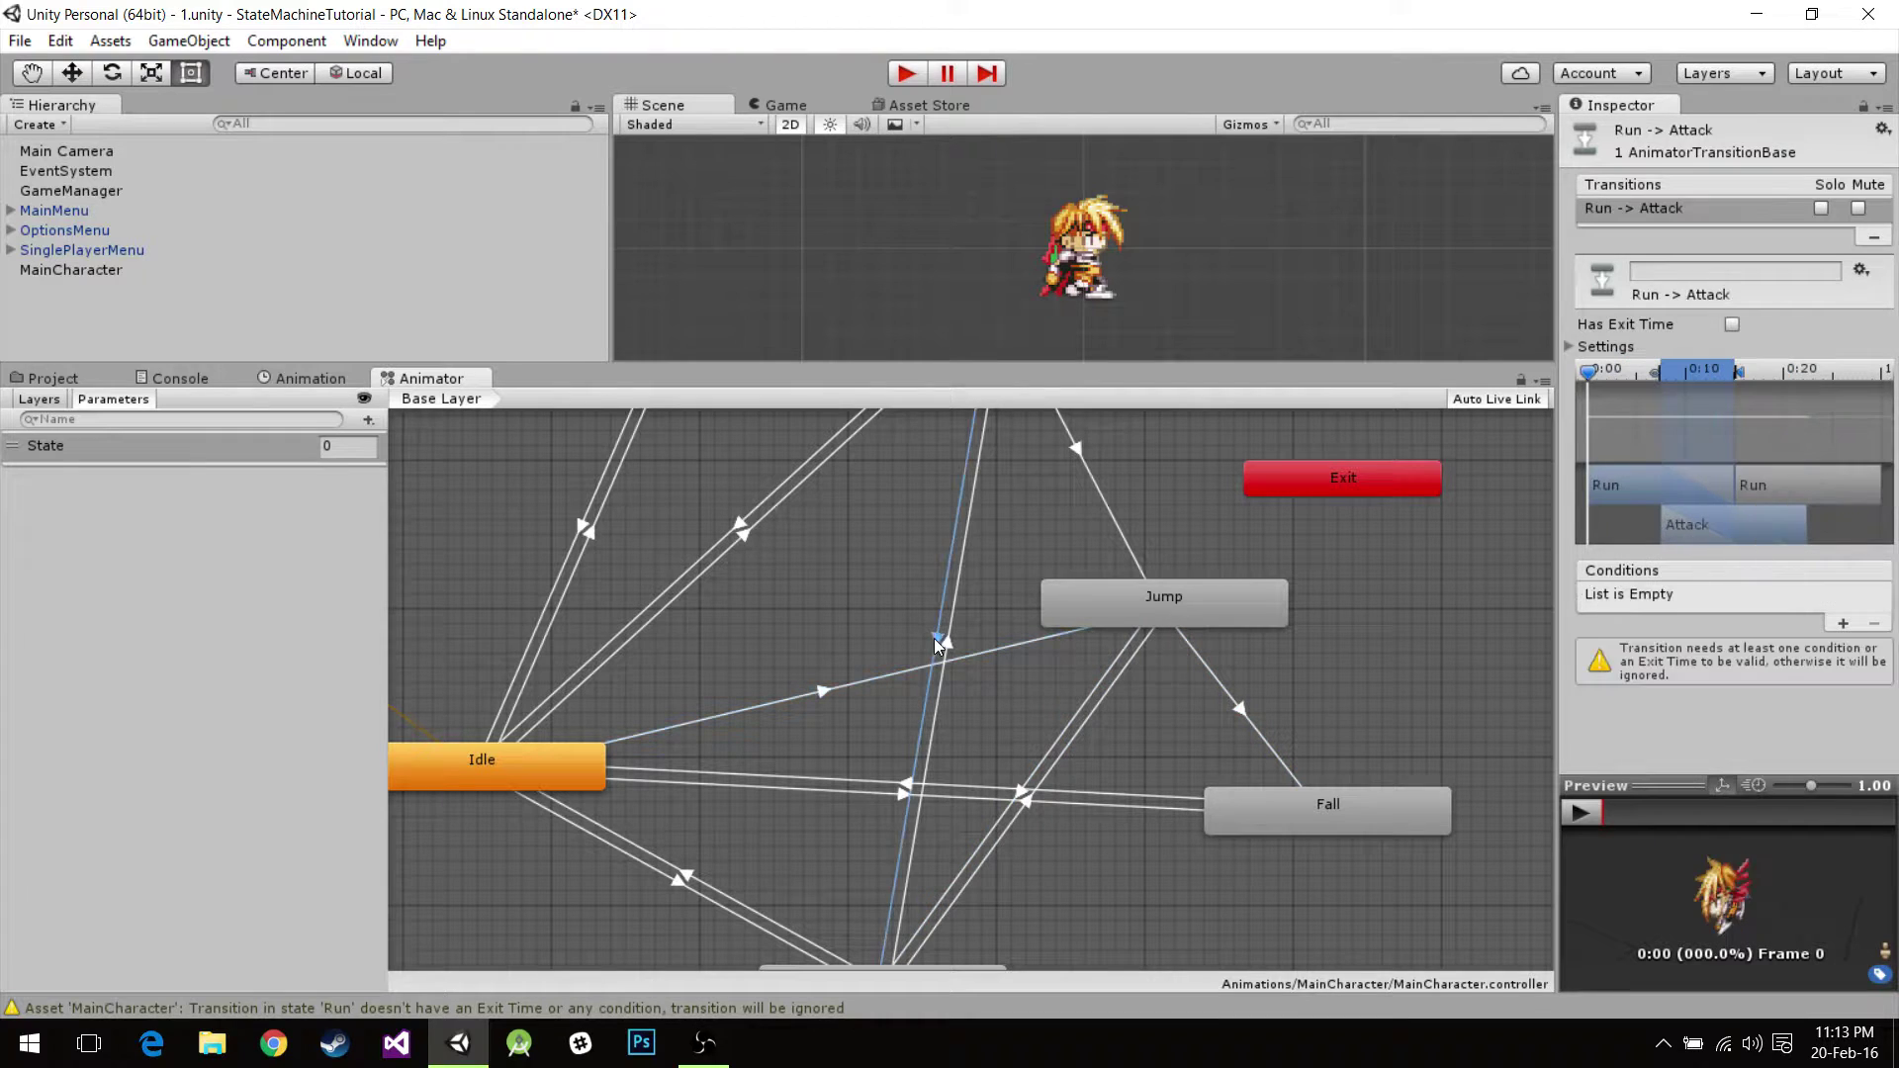
pyautogui.click(934, 638)
pyautogui.click(937, 641)
# Give the Attack to Run transition the condition State Equals 2 and disable its Has Exit Time.
pyautogui.click(950, 641)
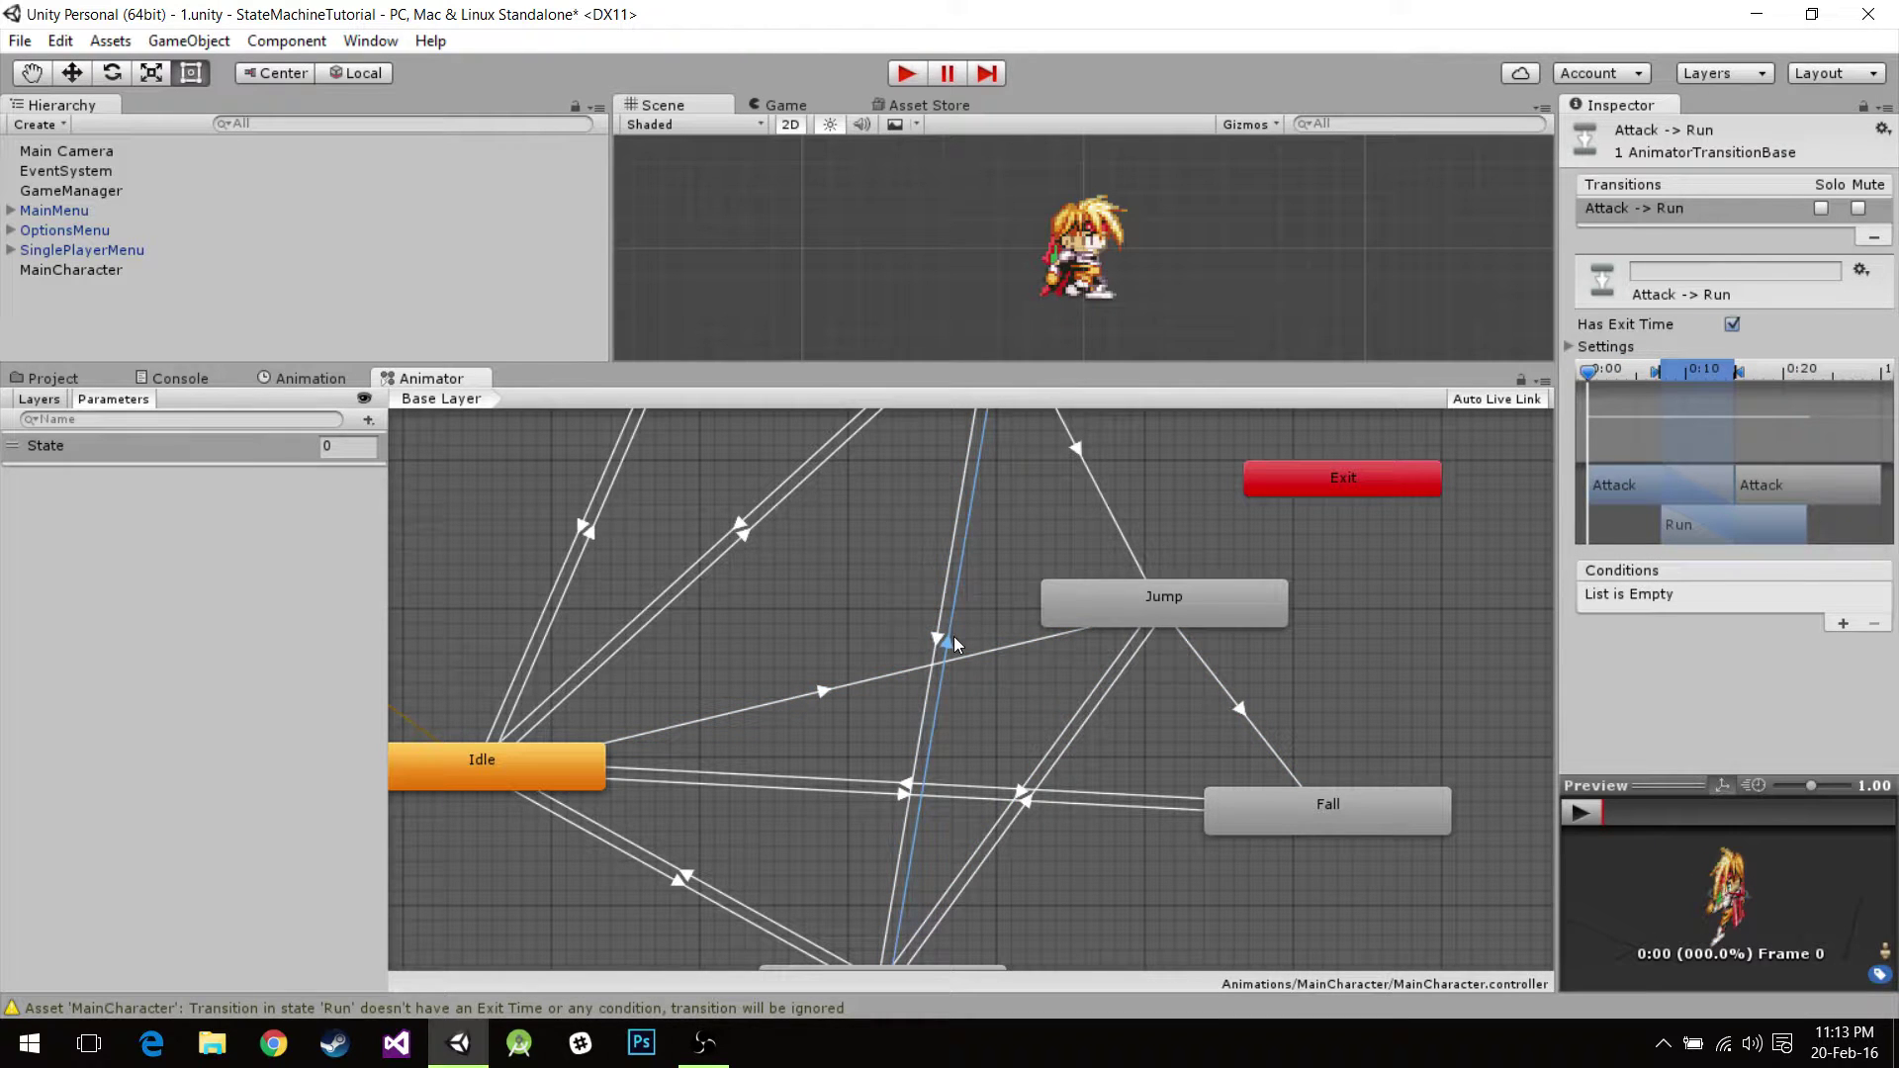
pyautogui.moveTo(1100, 646); pyautogui.dragTo(1156, 550, button='middle')
pyautogui.moveTo(1008, 625); pyautogui.dragTo(1005, 944, button='middle')
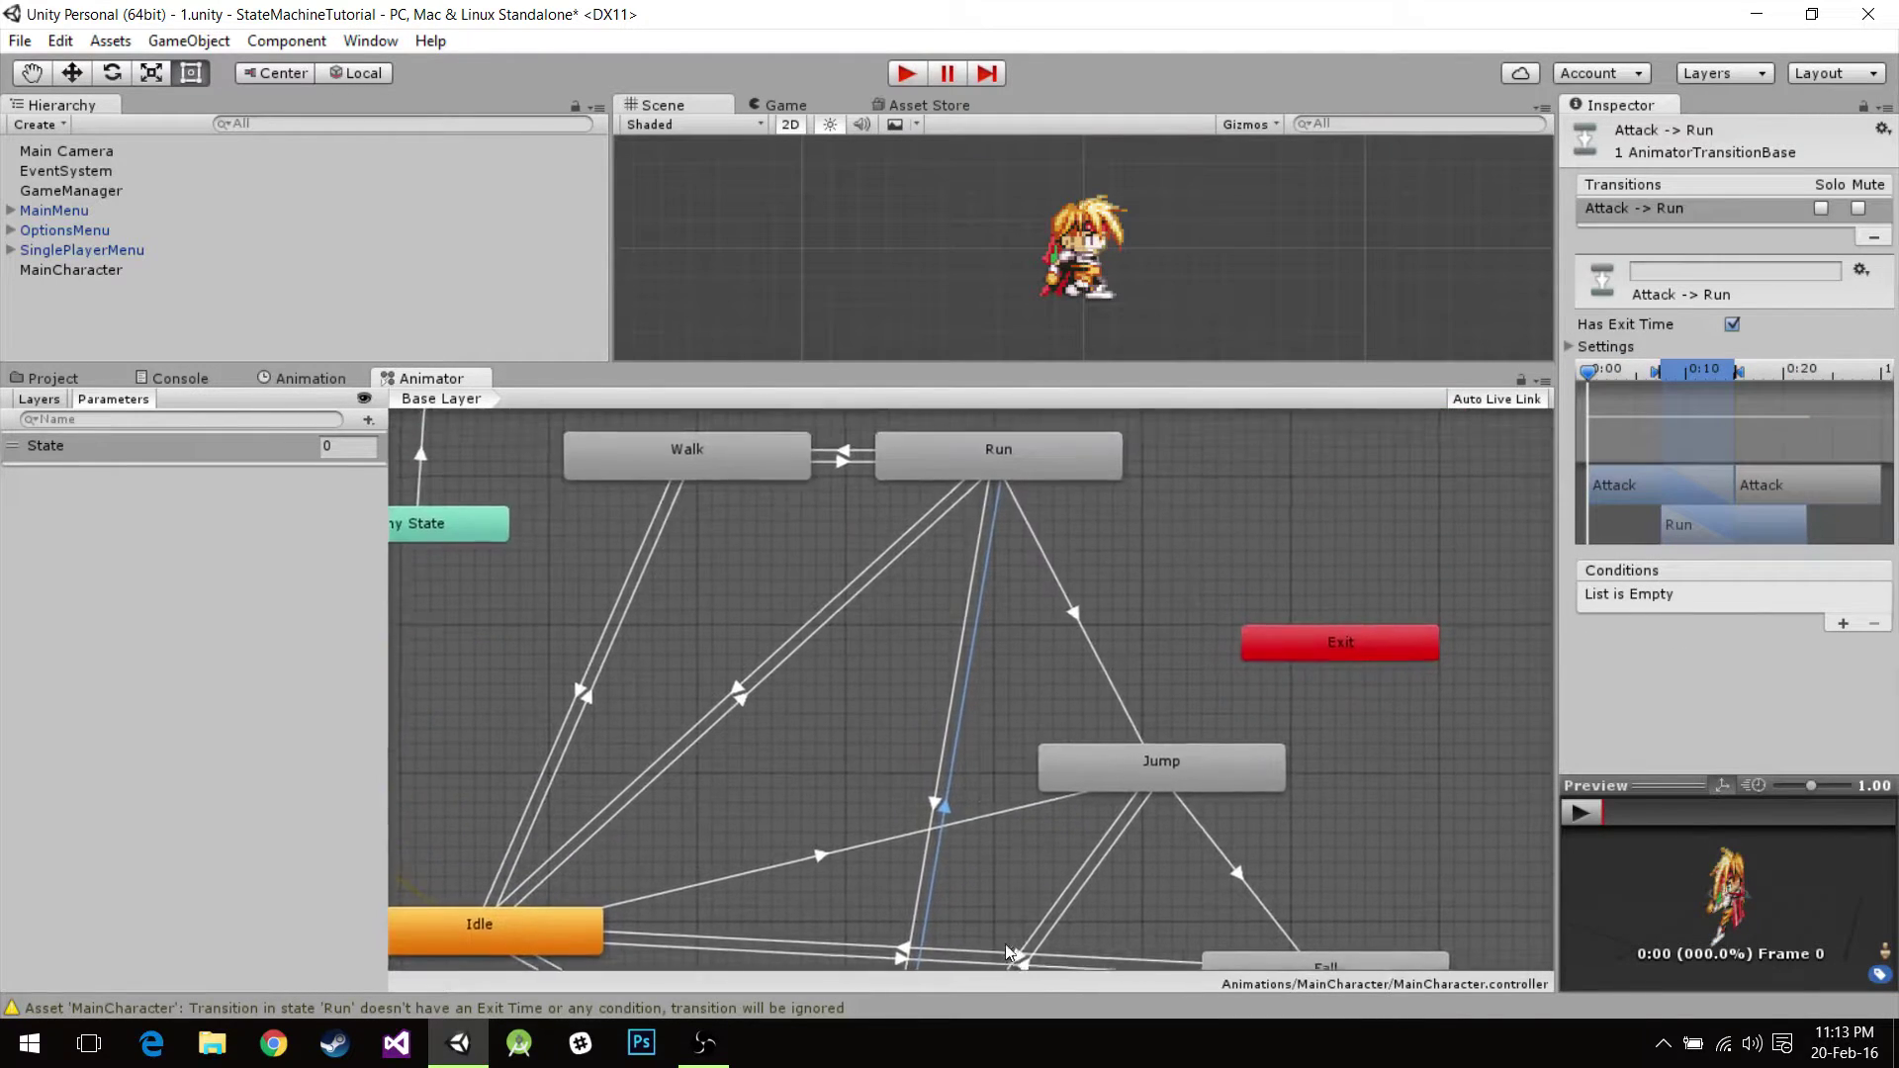
pyautogui.click(1843, 623)
pyautogui.click(1781, 596)
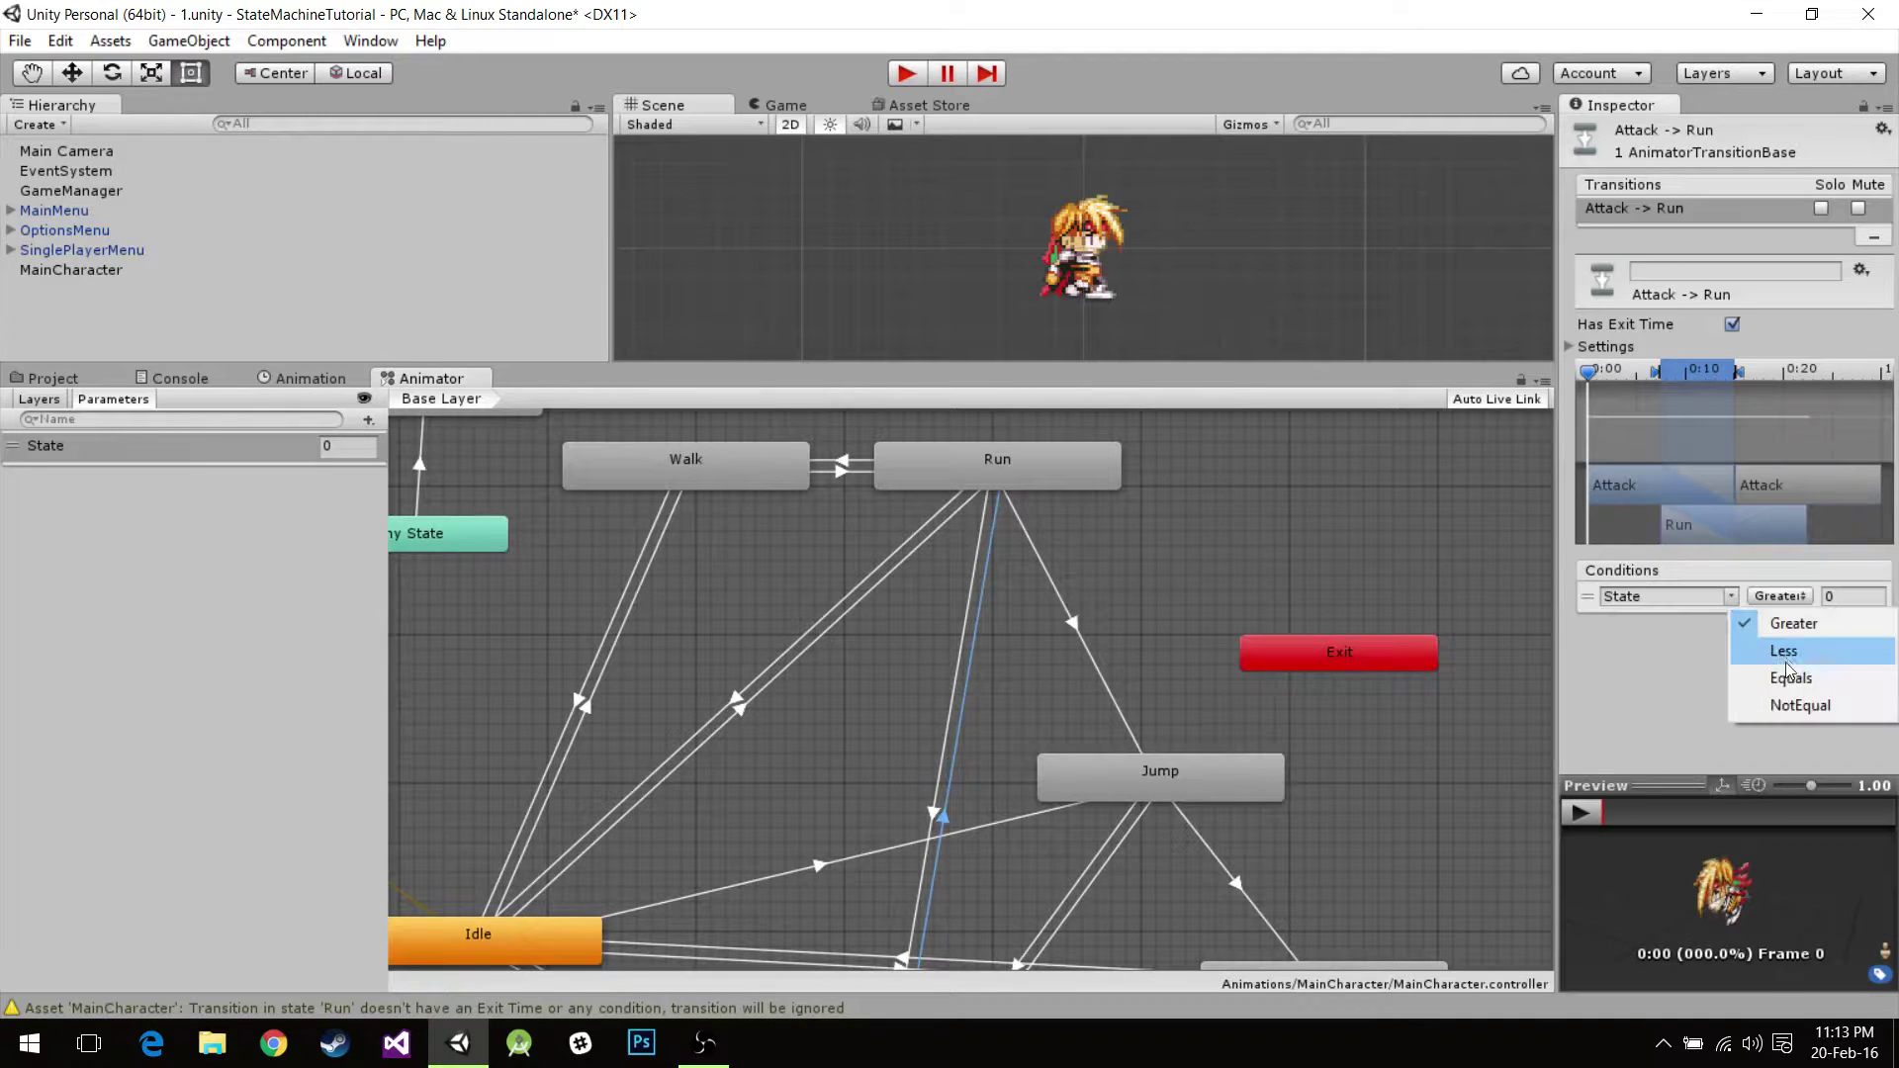
pyautogui.click(1791, 676)
pyautogui.click(1846, 599)
pyautogui.write('2')
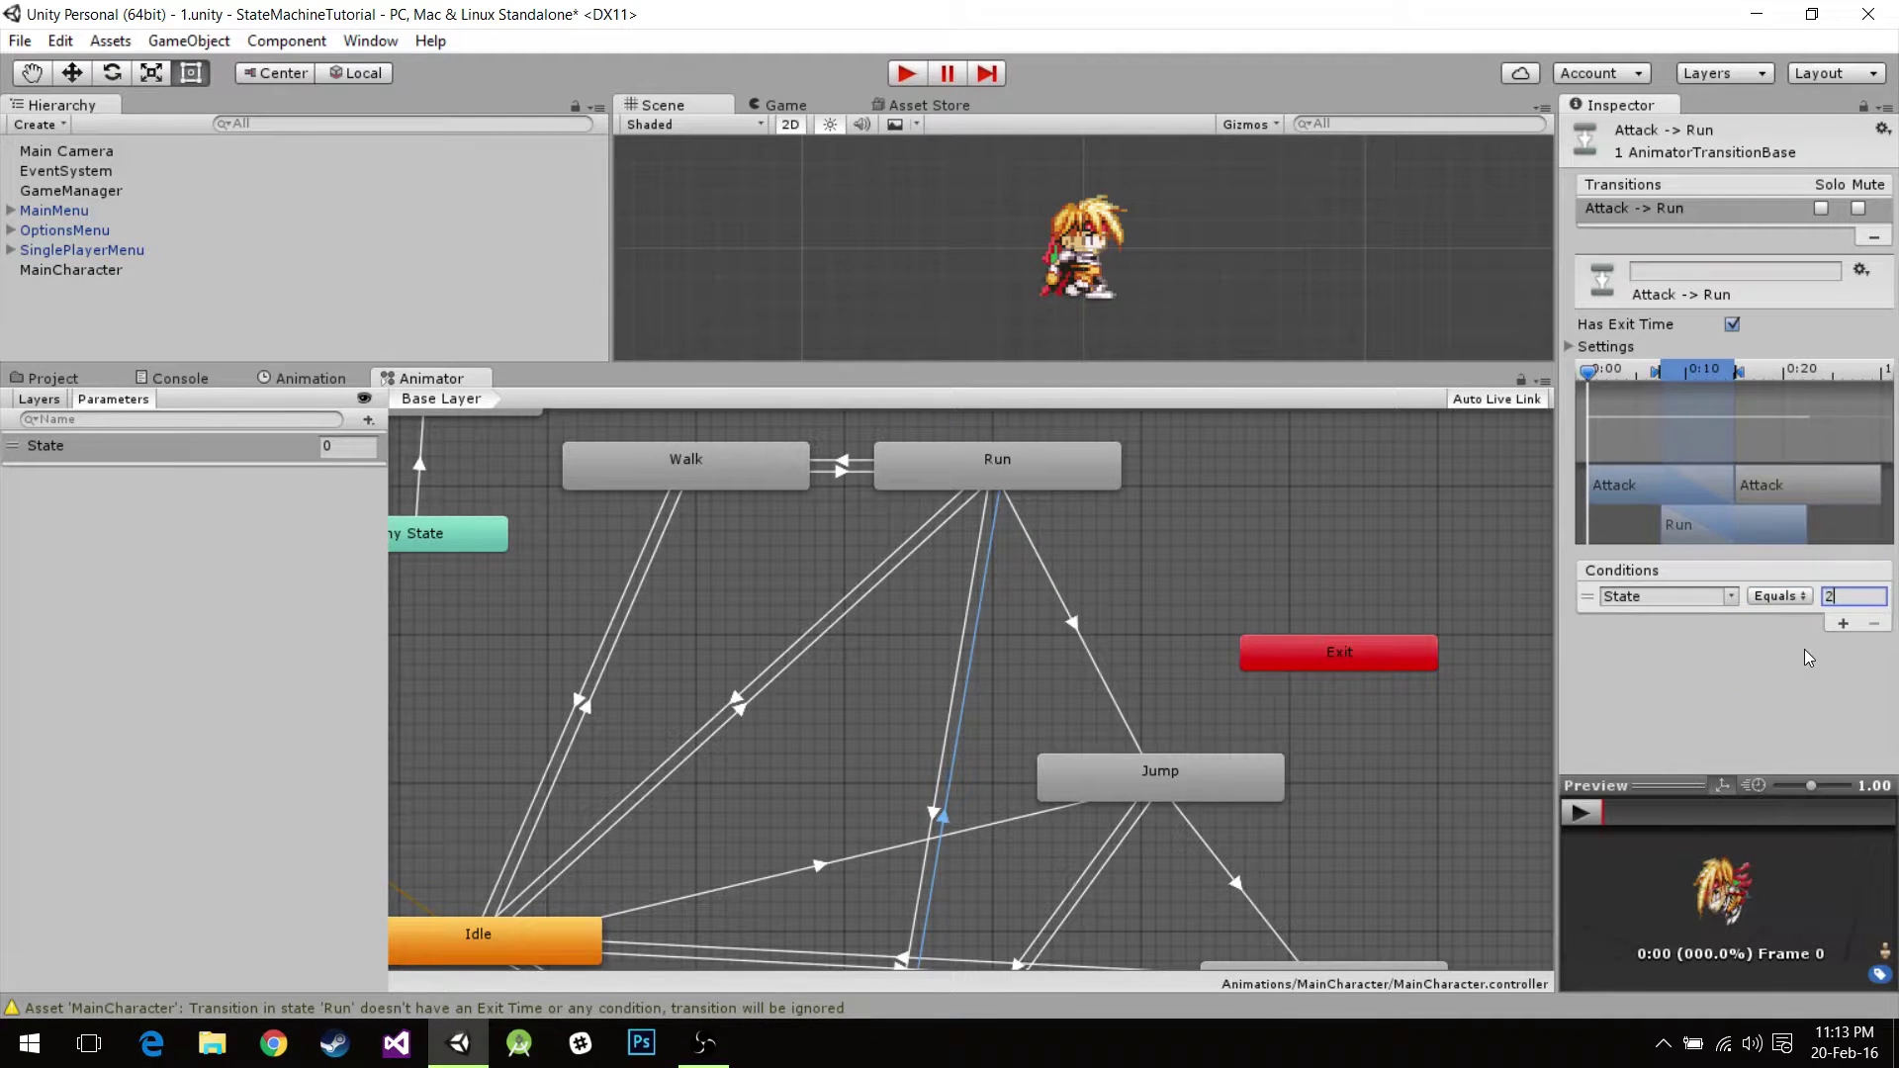
pyautogui.click(1732, 325)
# Give the Run to Attack transition the condition State Equals 5 and save the scene.
pyautogui.click(961, 639)
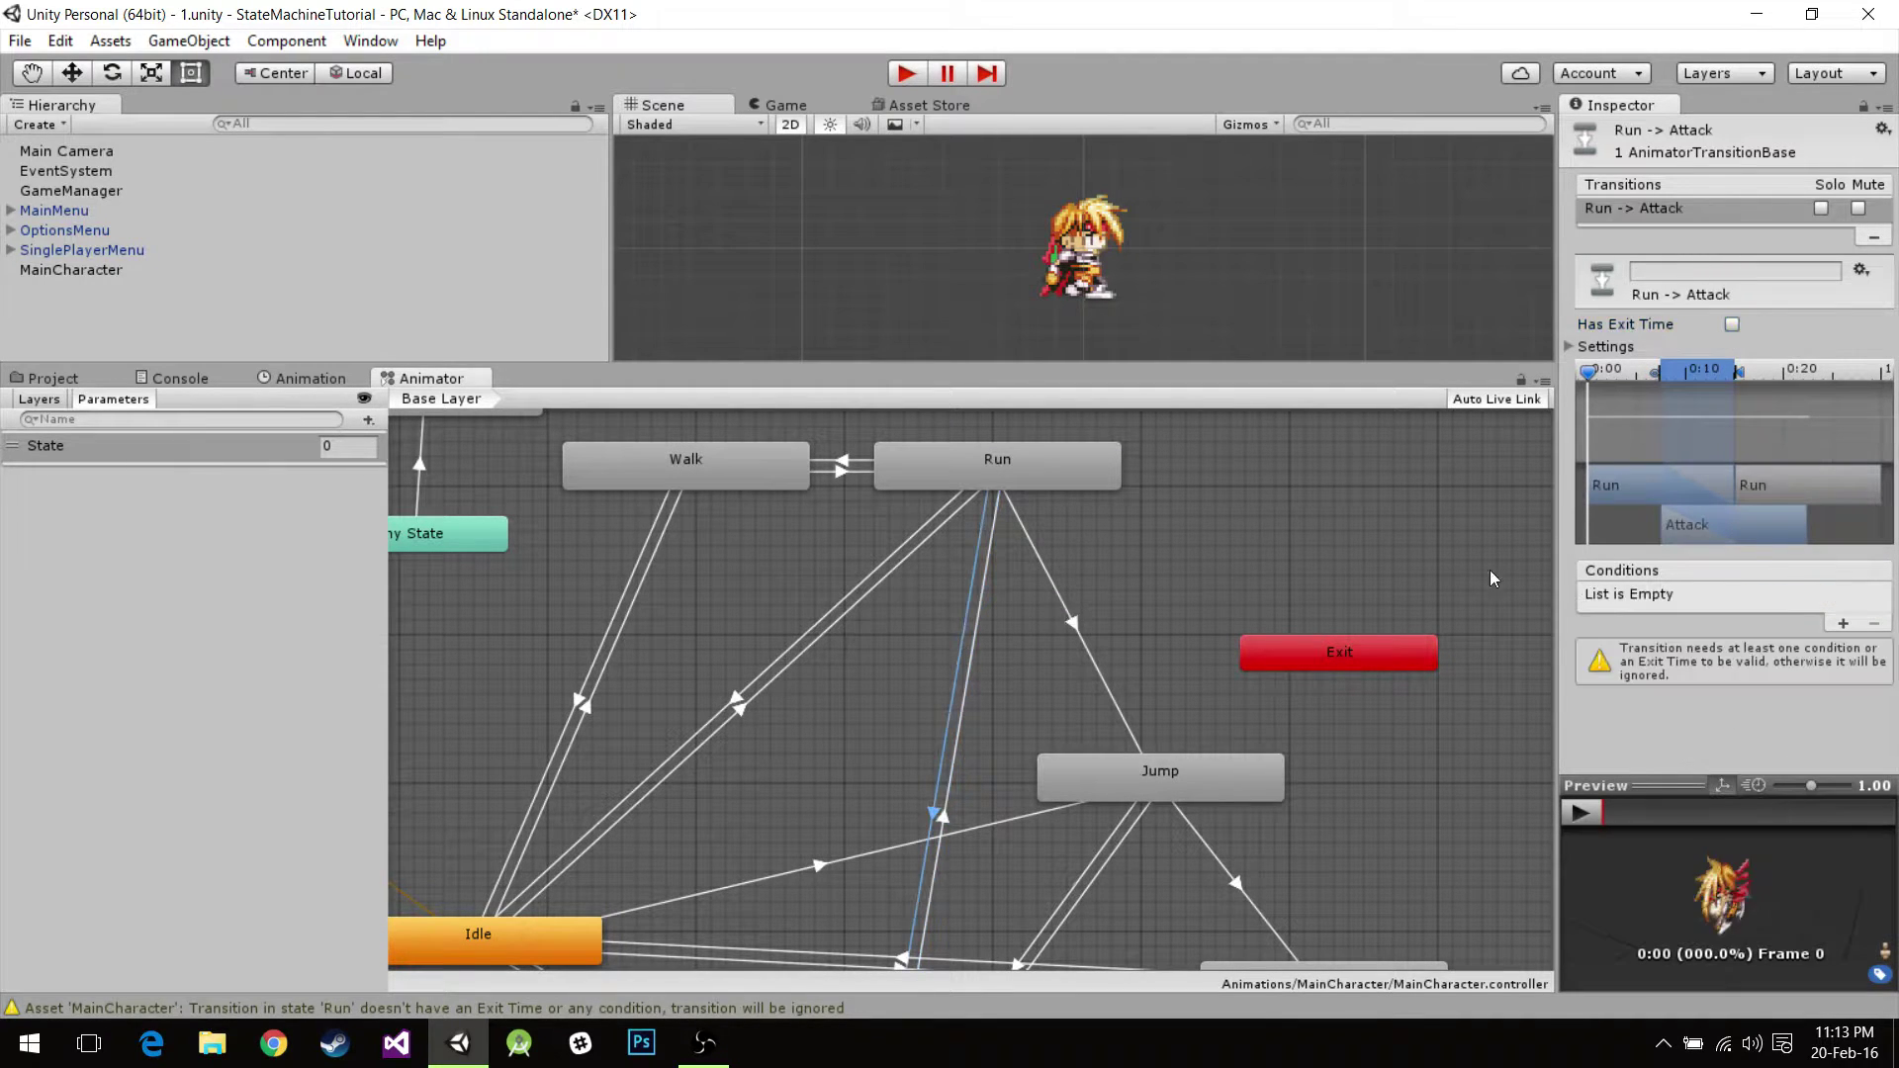
pyautogui.click(1843, 623)
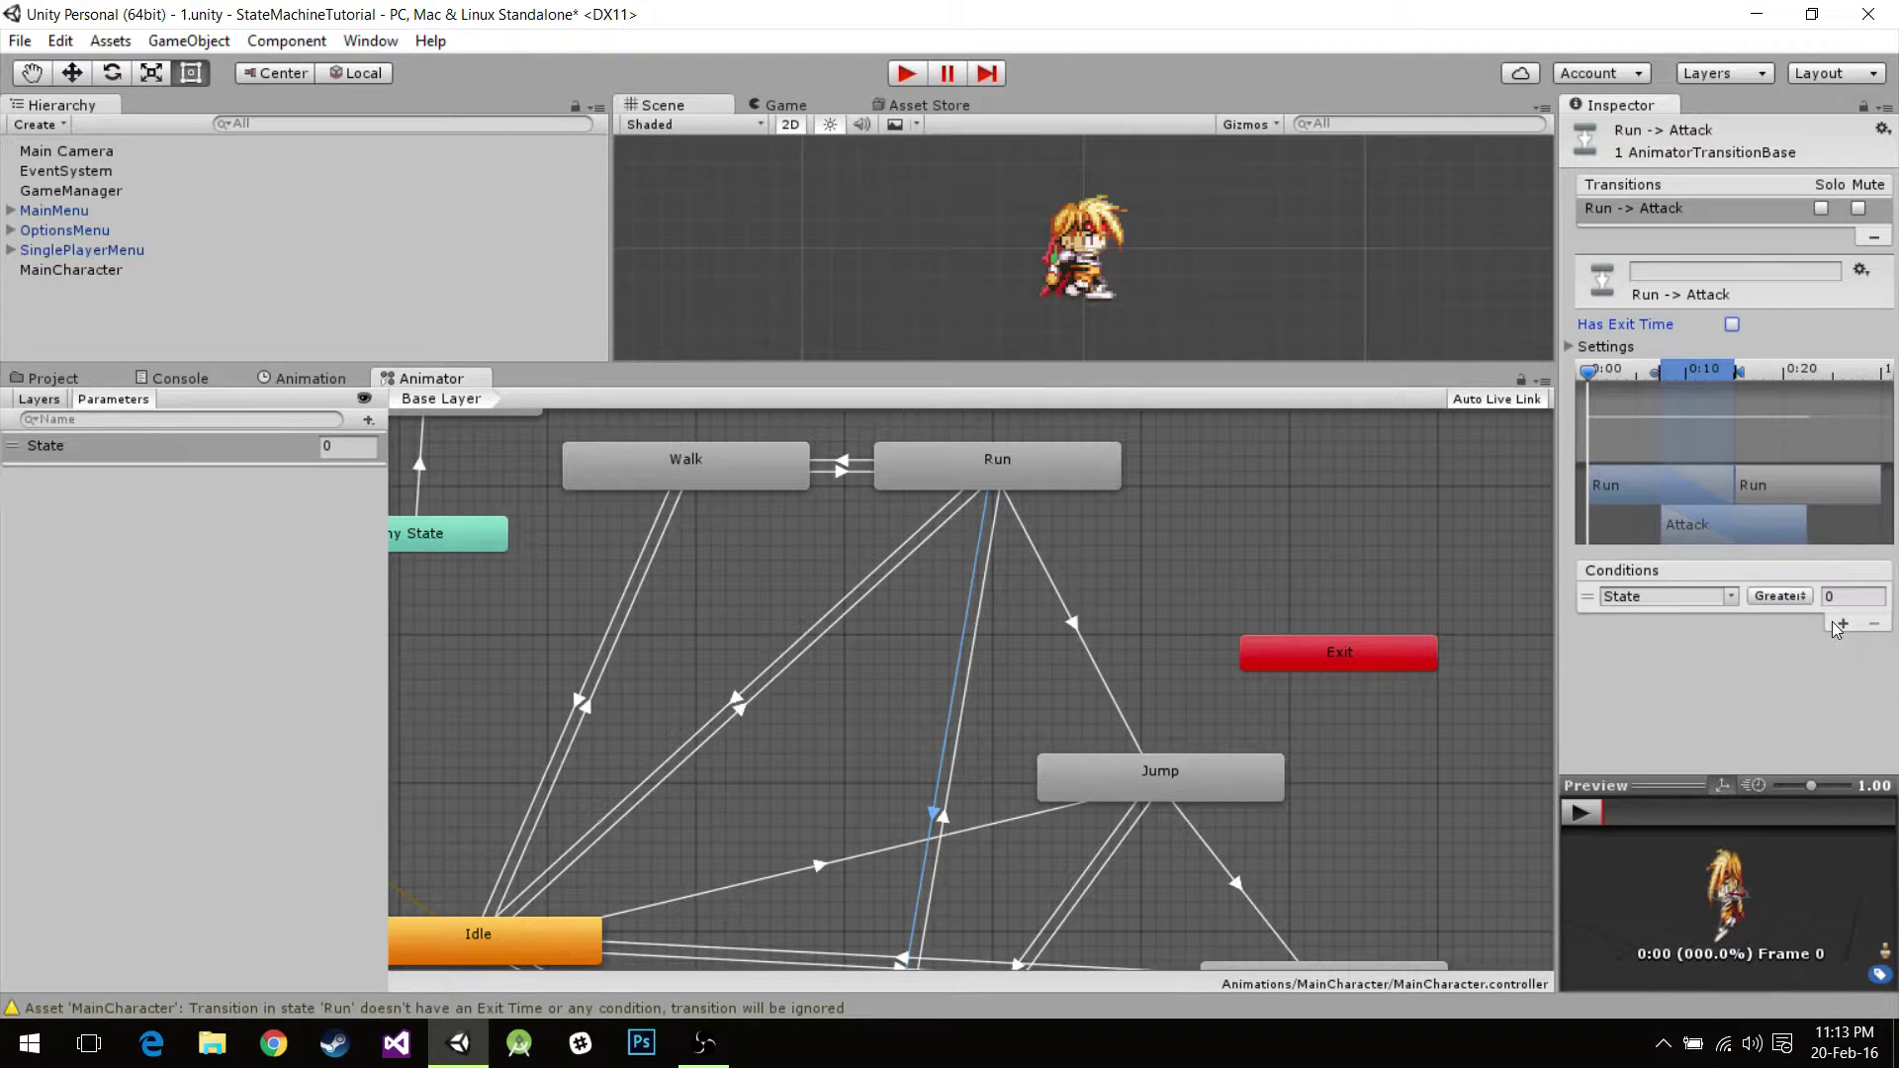
pyautogui.click(1784, 596)
pyautogui.click(1784, 679)
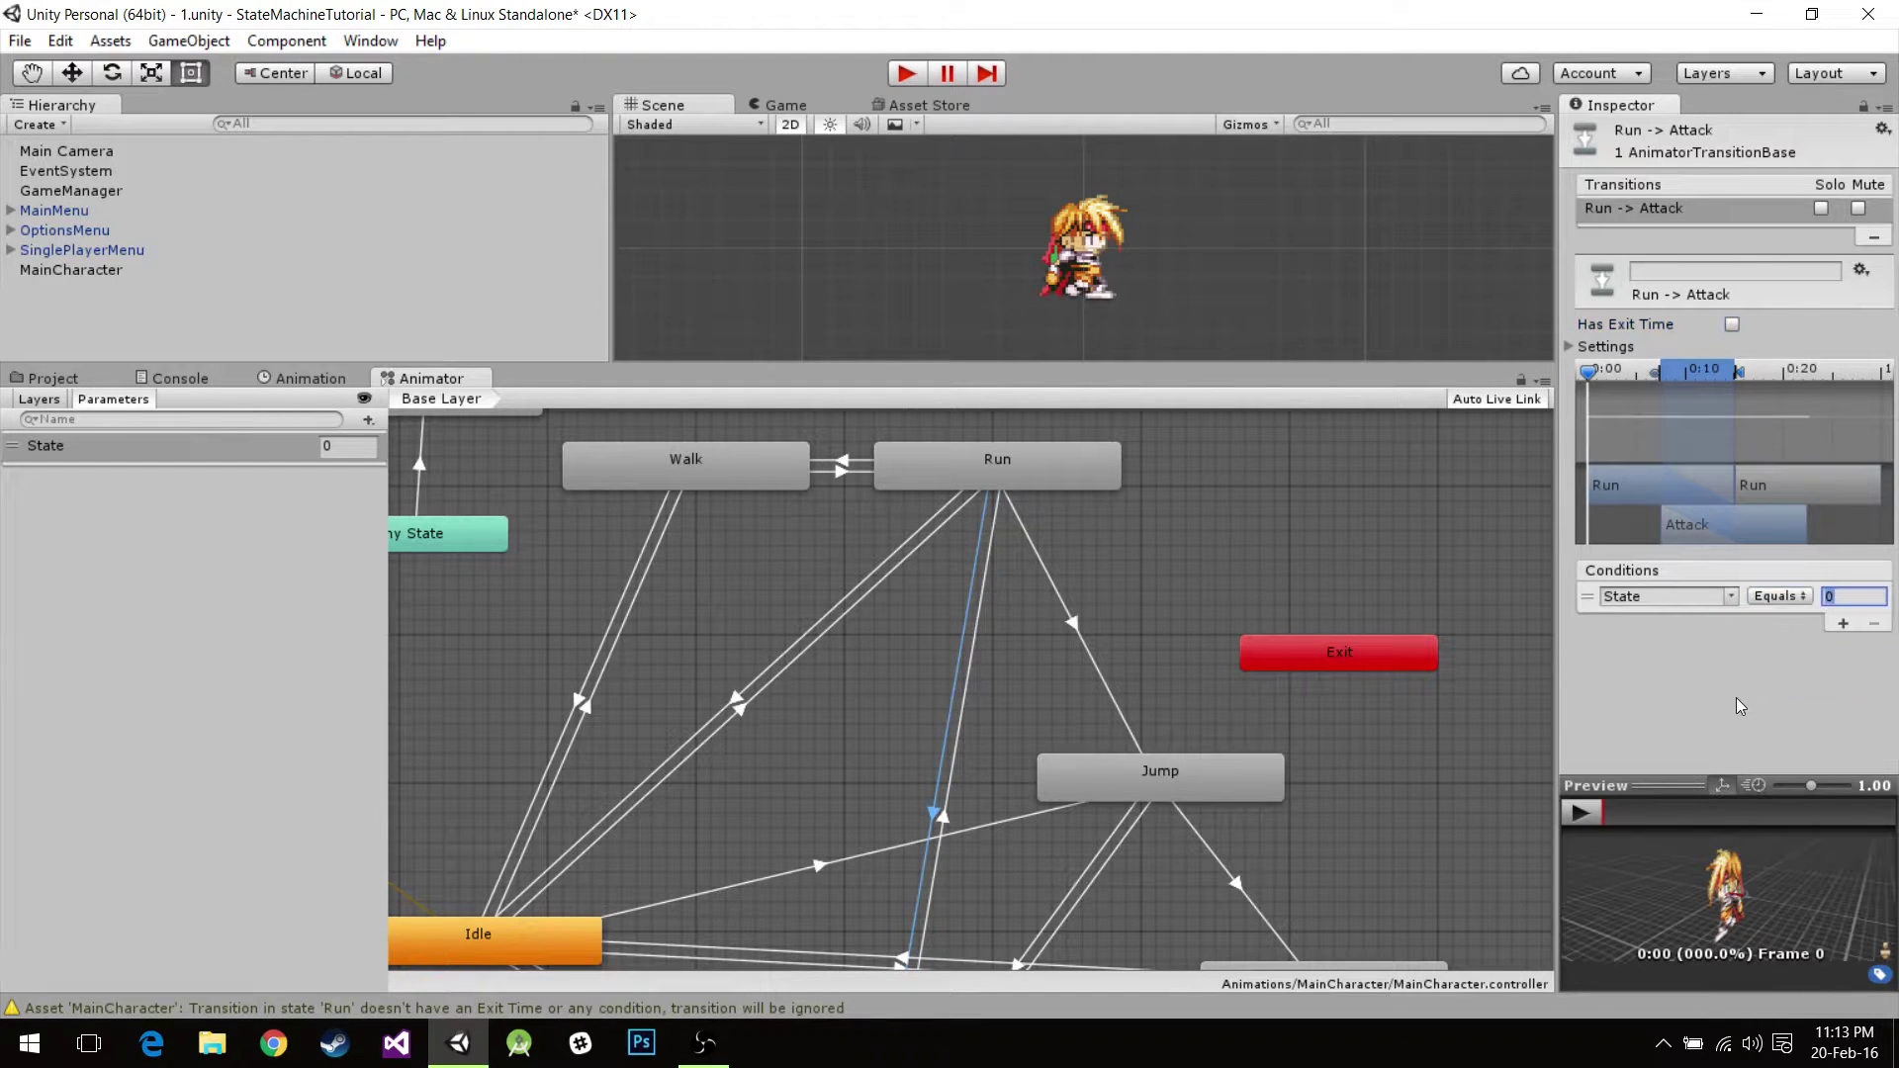
pyautogui.write('5')
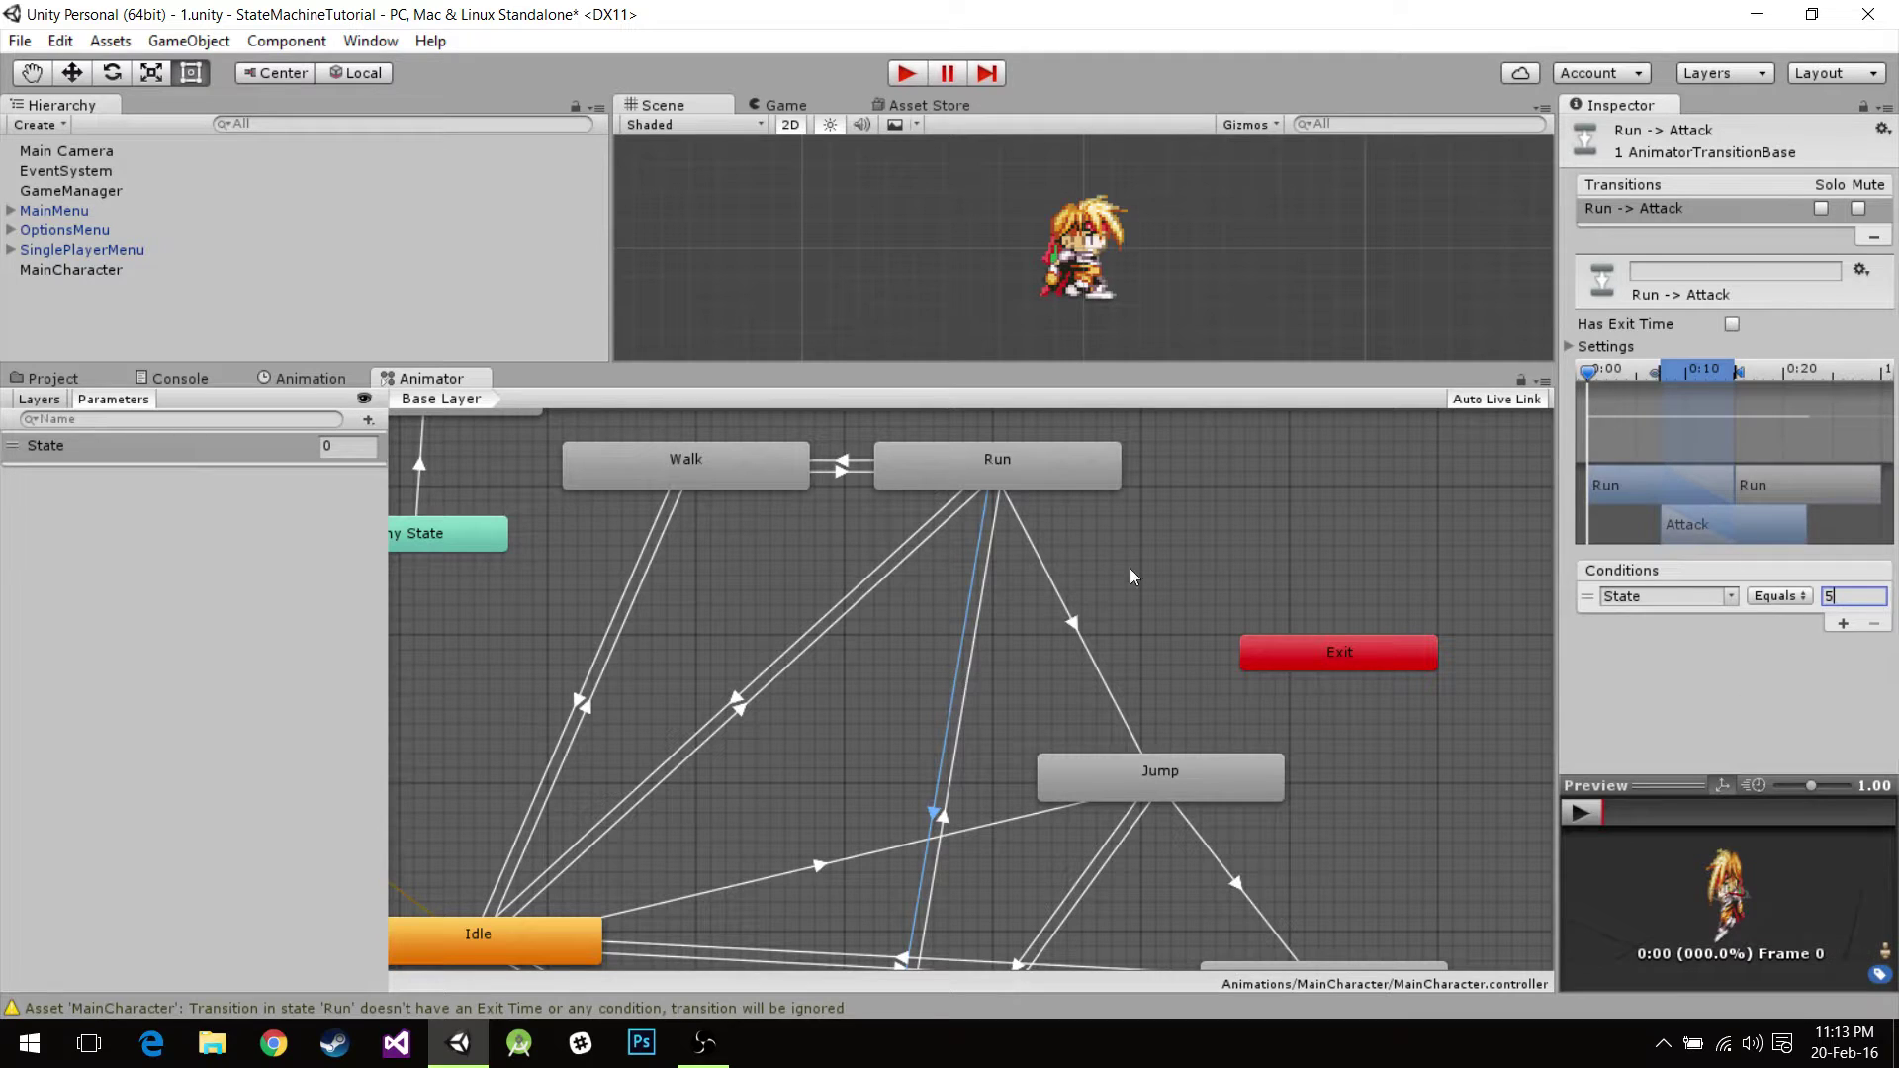
pyautogui.click(22, 41)
pyautogui.click(74, 132)
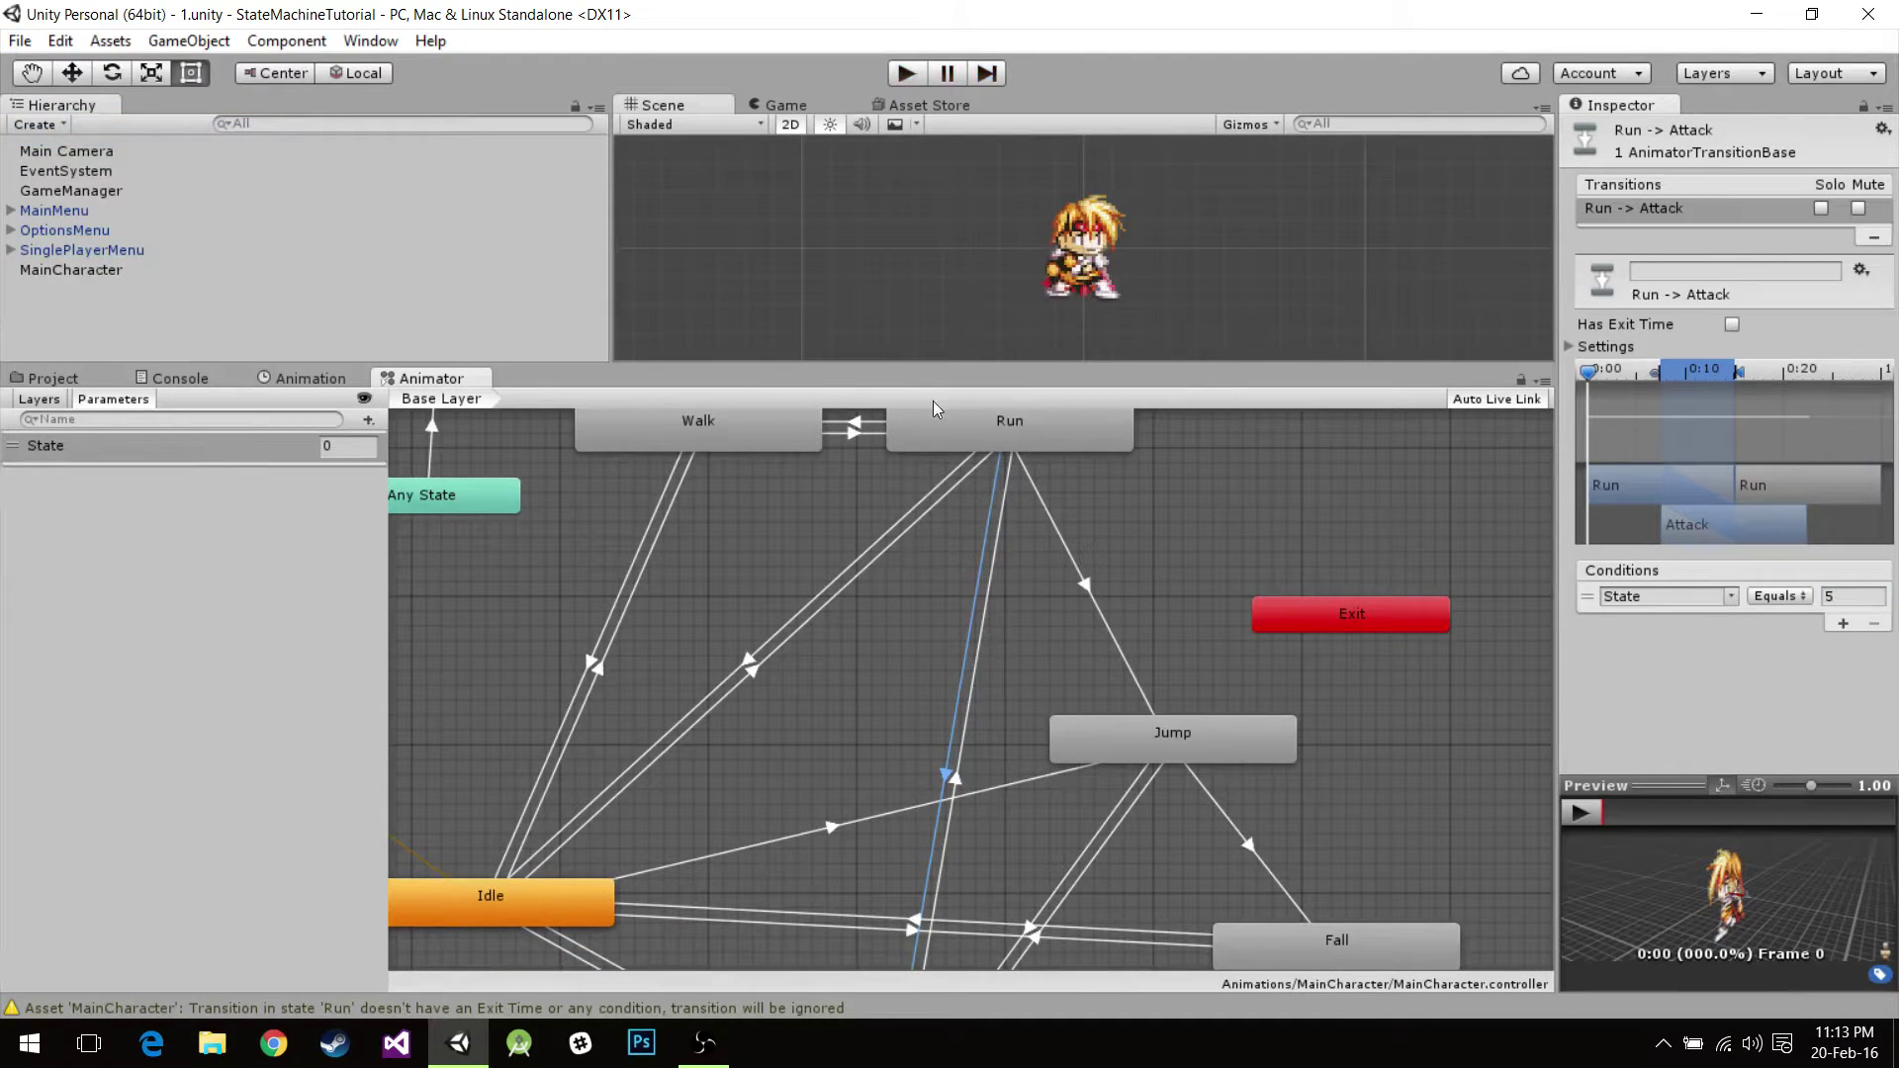
# Review the conditions of the transitions between Run, Walk and Idle, and of the Run to Jump transition.
pyautogui.click(850, 575)
pyautogui.click(841, 564)
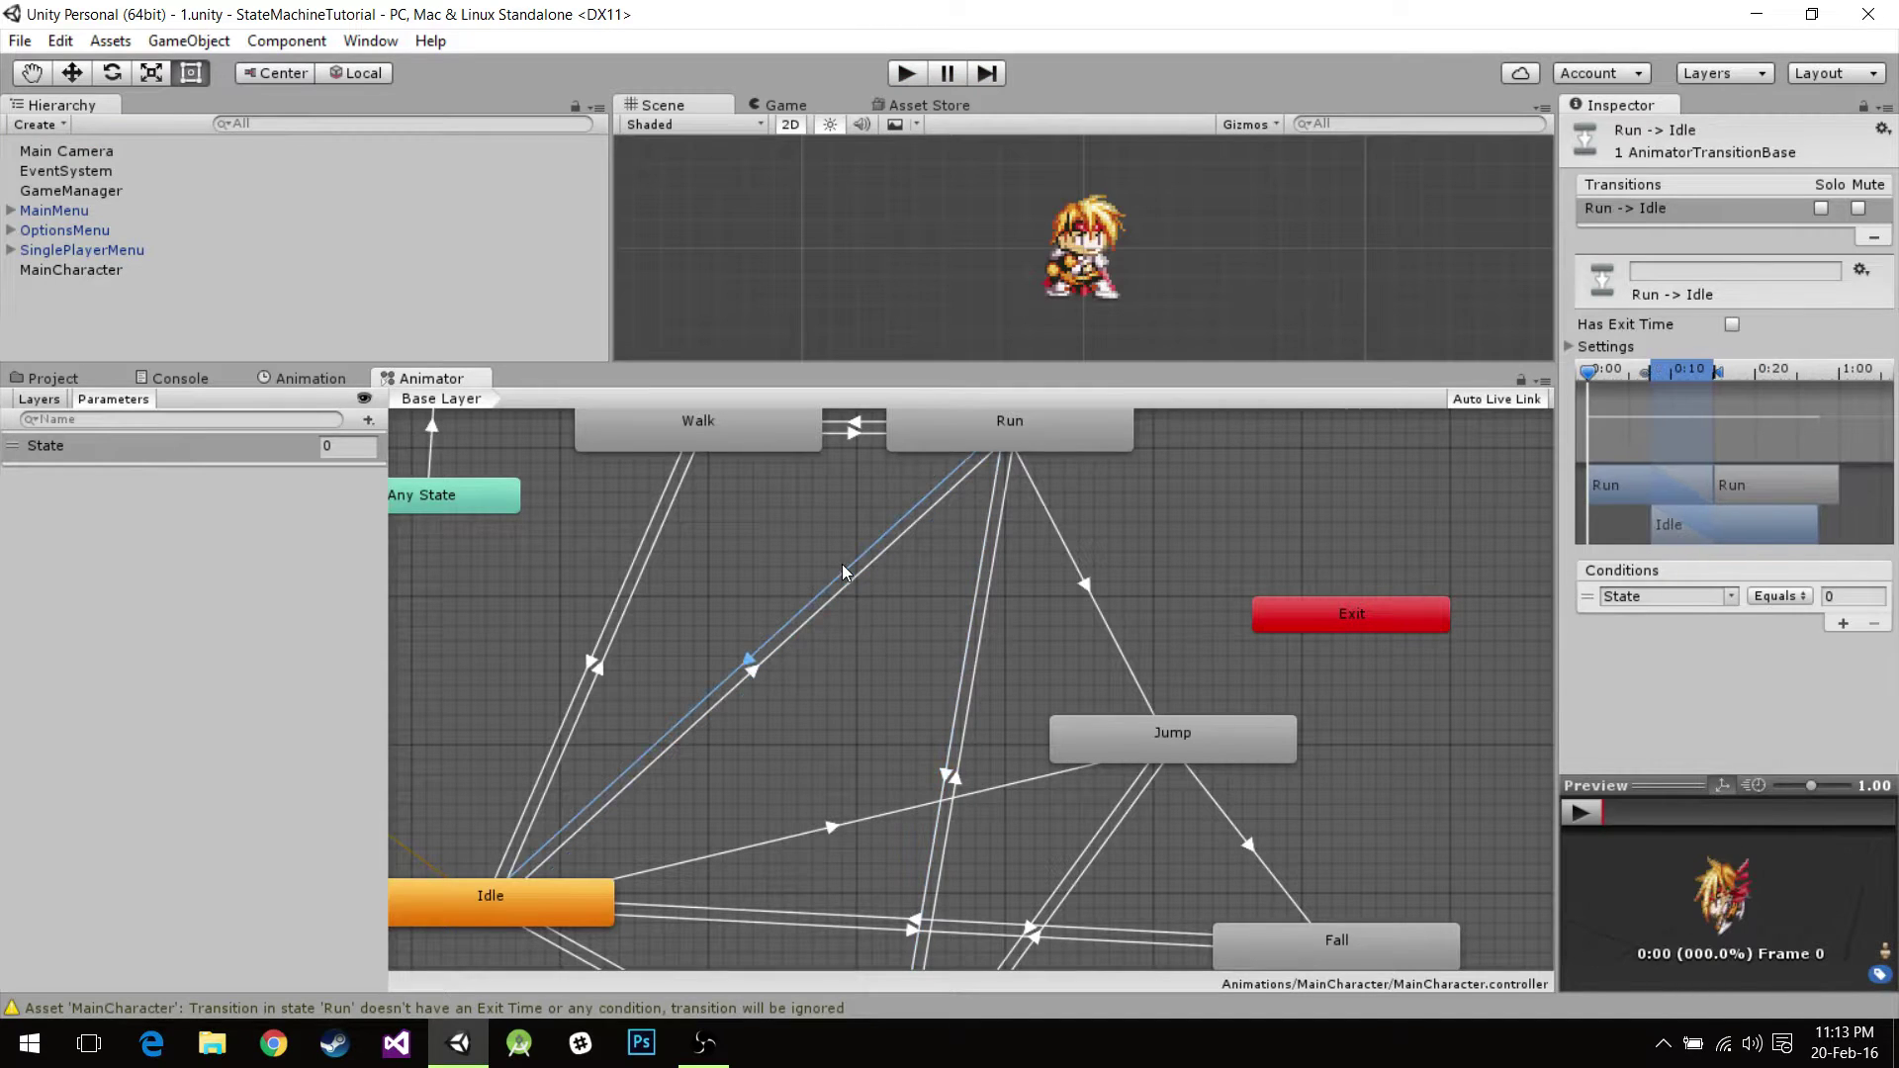
pyautogui.click(643, 574)
pyautogui.click(629, 572)
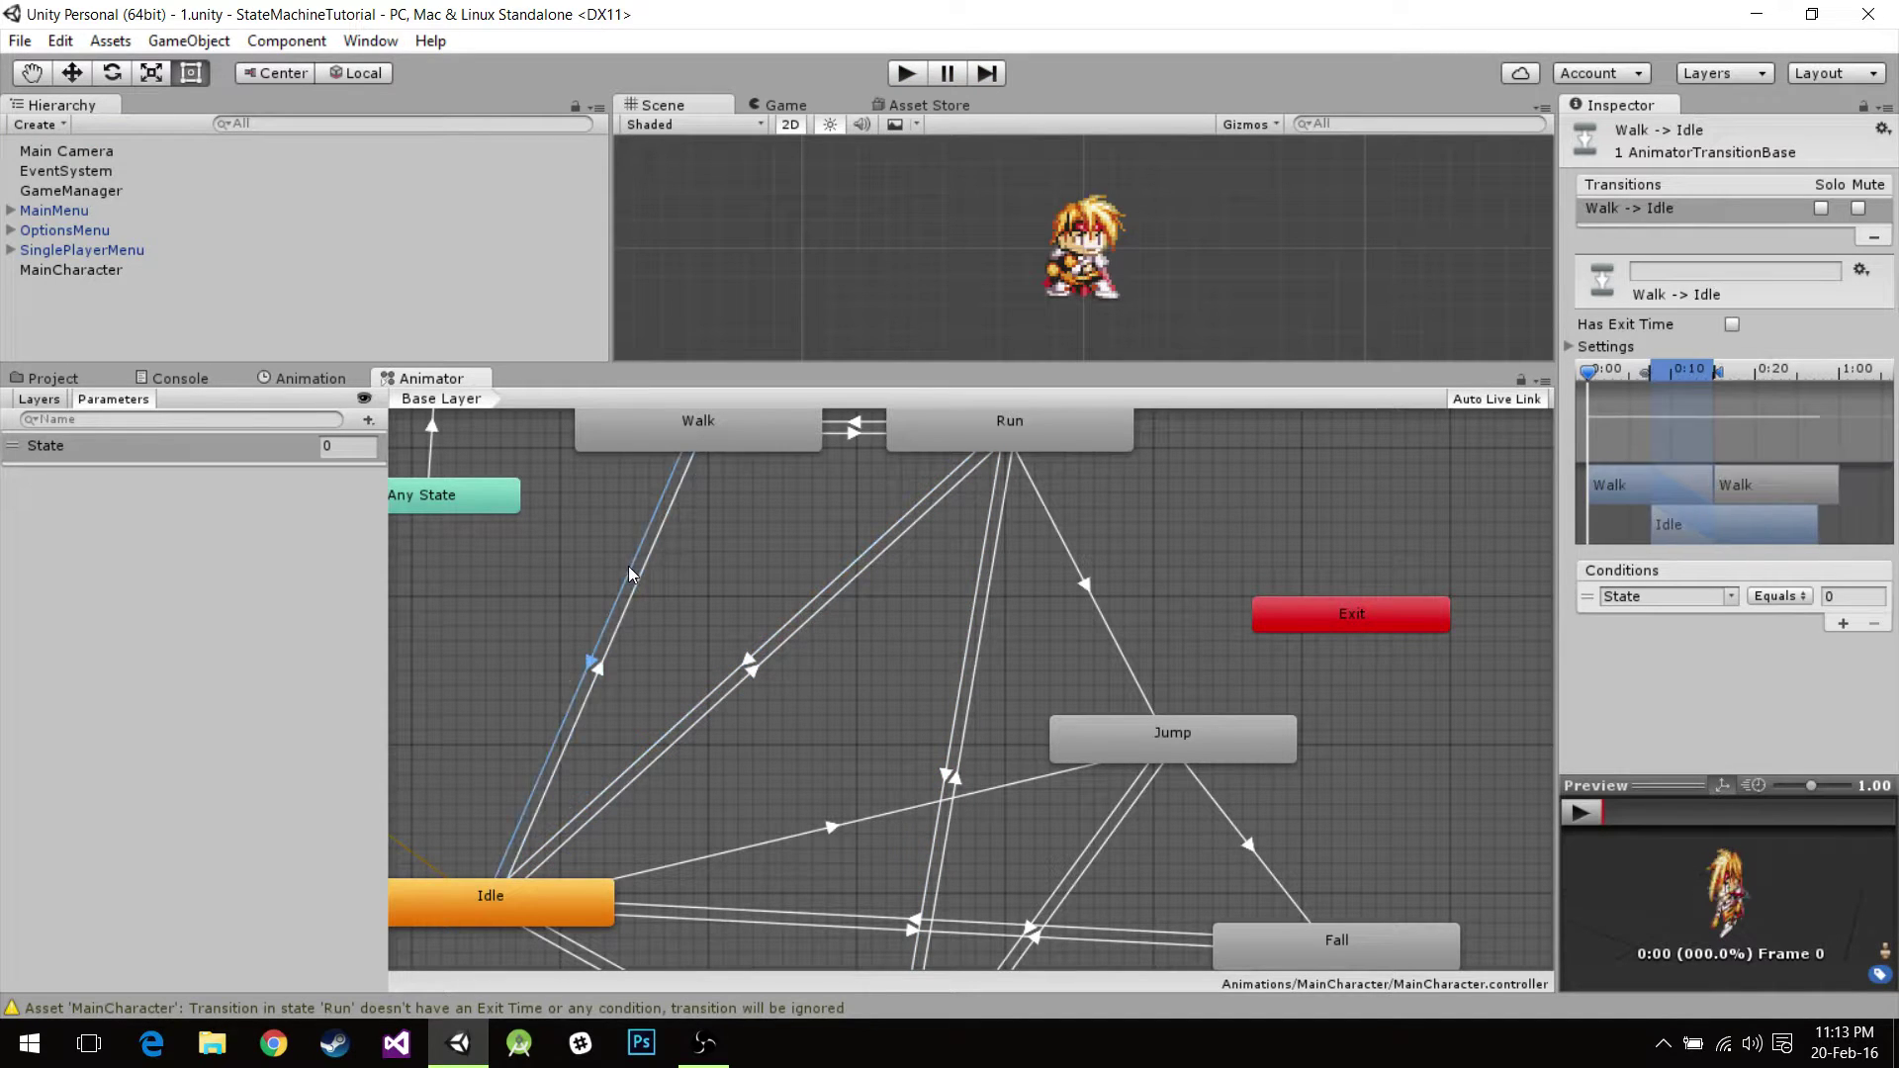
pyautogui.click(854, 435)
pyautogui.click(865, 422)
pyautogui.click(1103, 615)
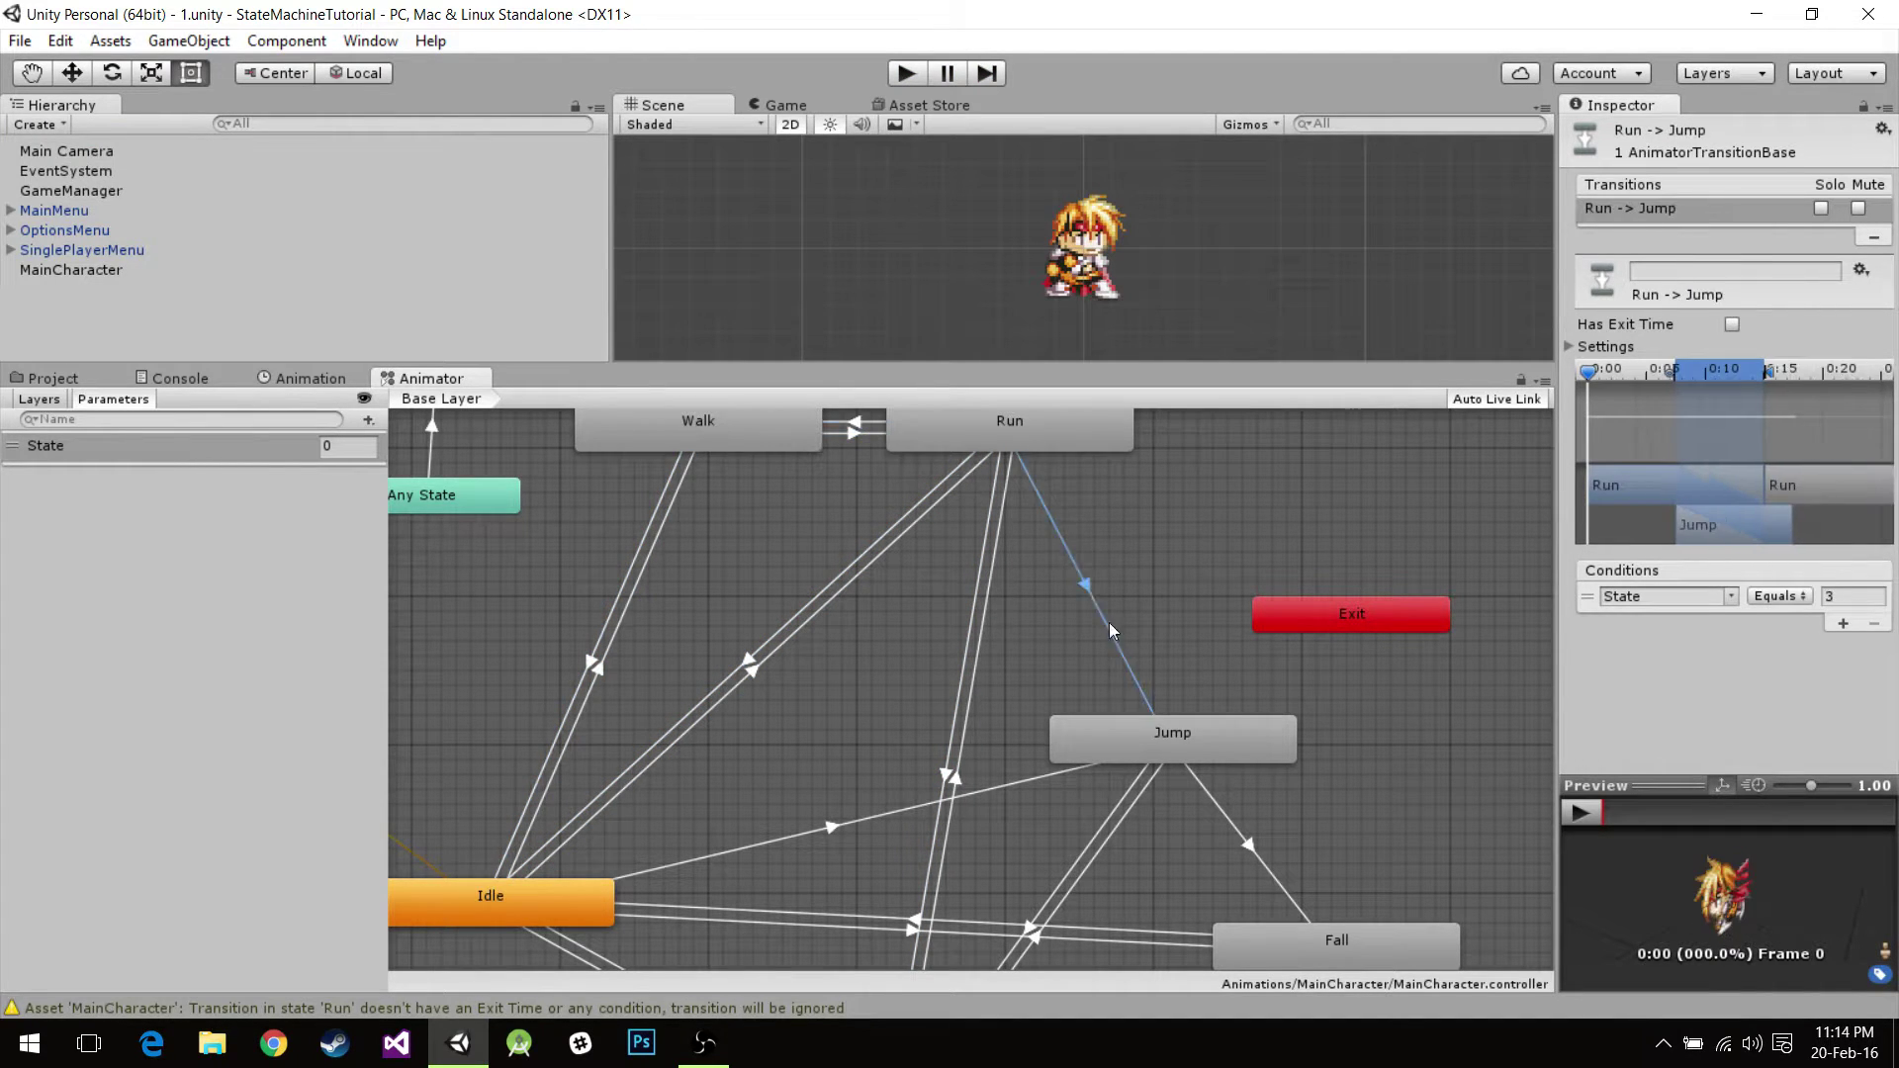
pyautogui.moveTo(1108, 621); pyautogui.dragTo(1112, 596, button='middle')
# Review the conditions of the transitions linking Jump, Fall, Attack, Run and Idle in the lower part of the graph.
pyautogui.click(1182, 714)
pyautogui.moveTo(1182, 714); pyautogui.dragTo(1232, 651, button='middle')
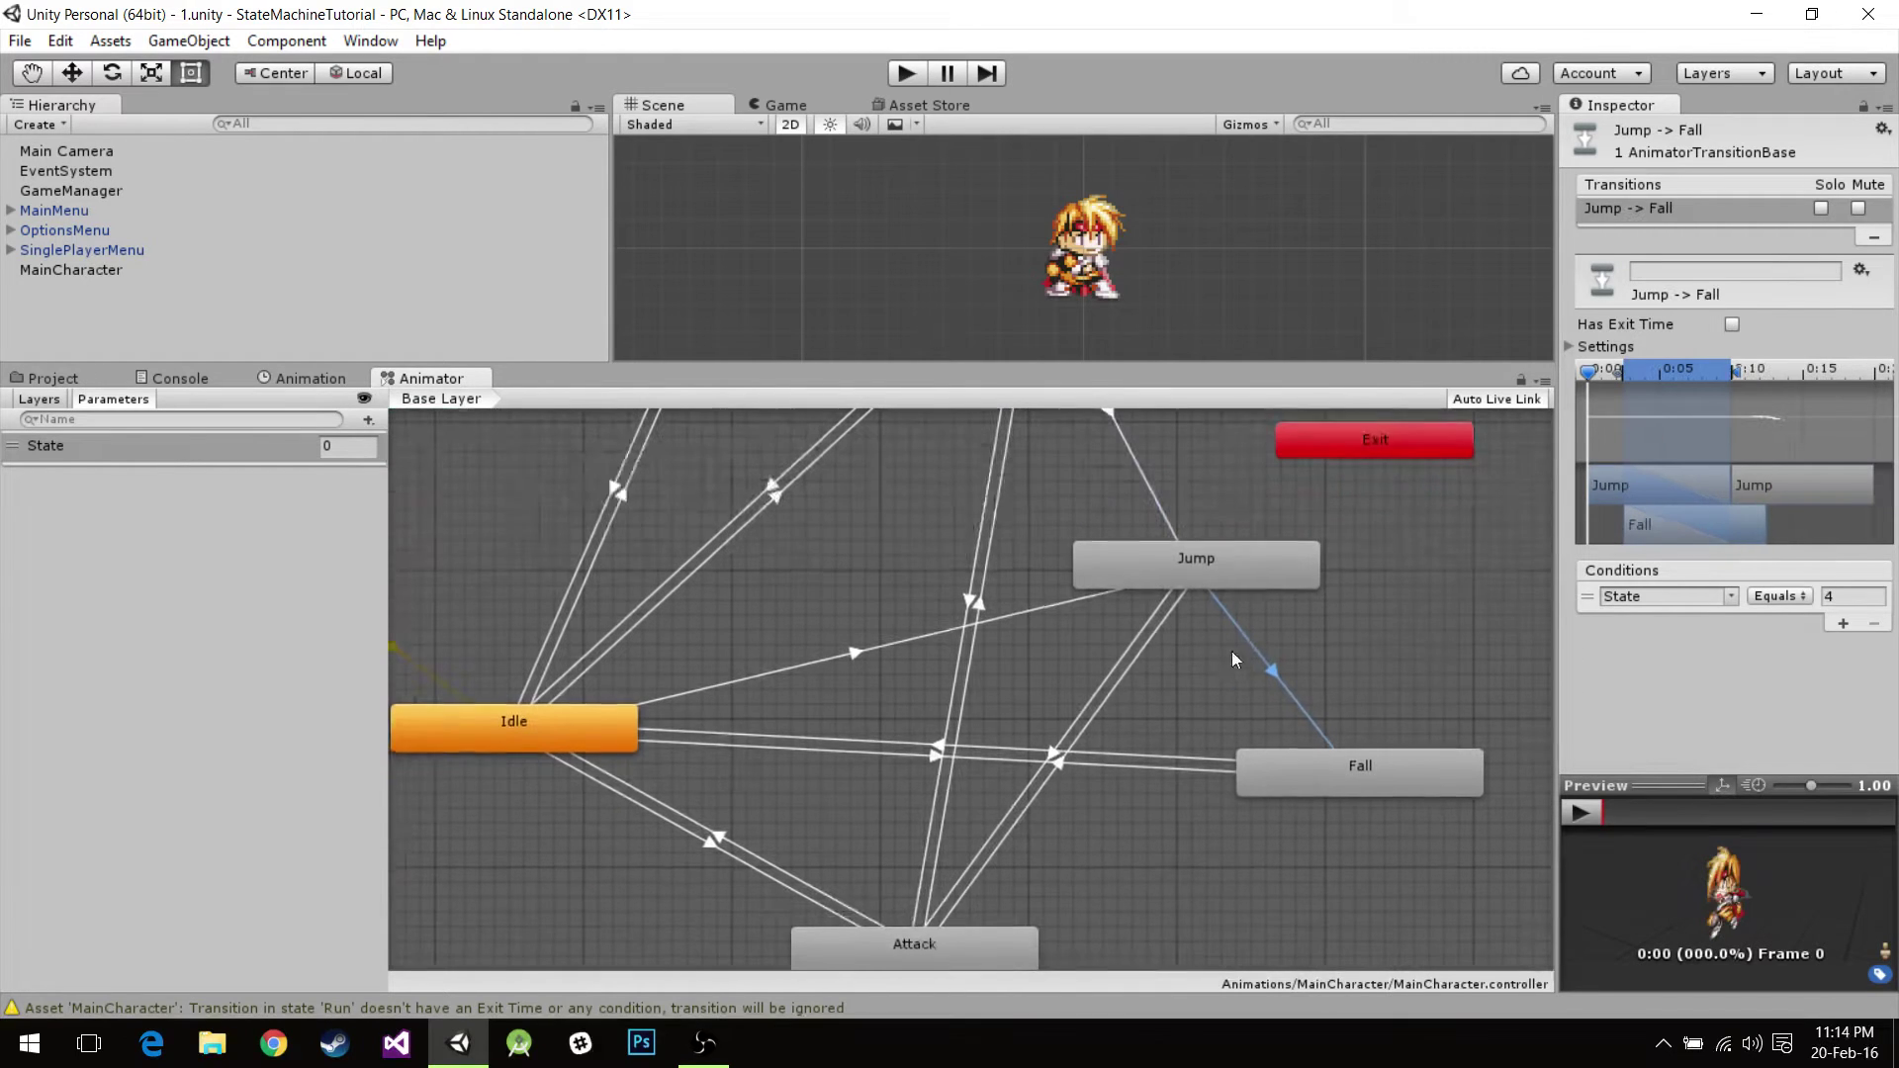
pyautogui.click(1088, 687)
pyautogui.click(1088, 686)
pyautogui.click(1133, 753)
pyautogui.click(1136, 768)
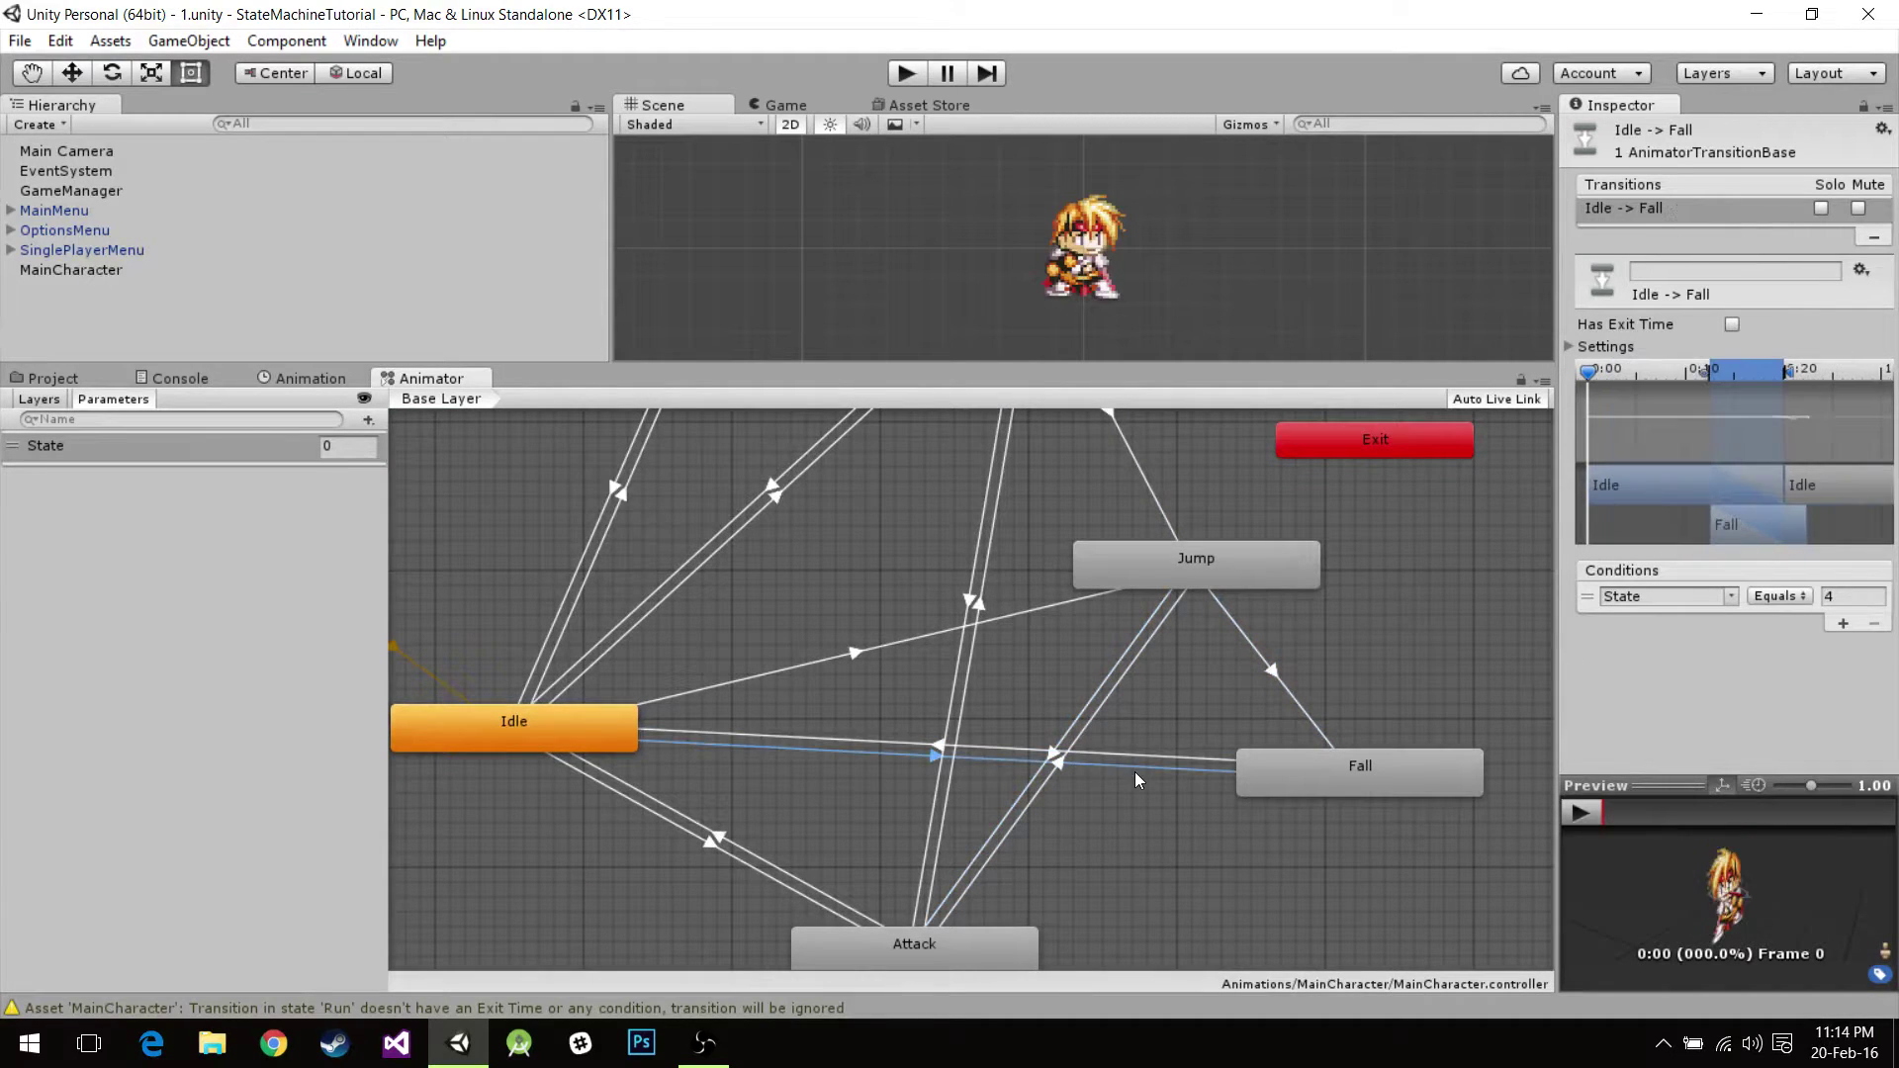
pyautogui.click(952, 693)
pyautogui.click(967, 699)
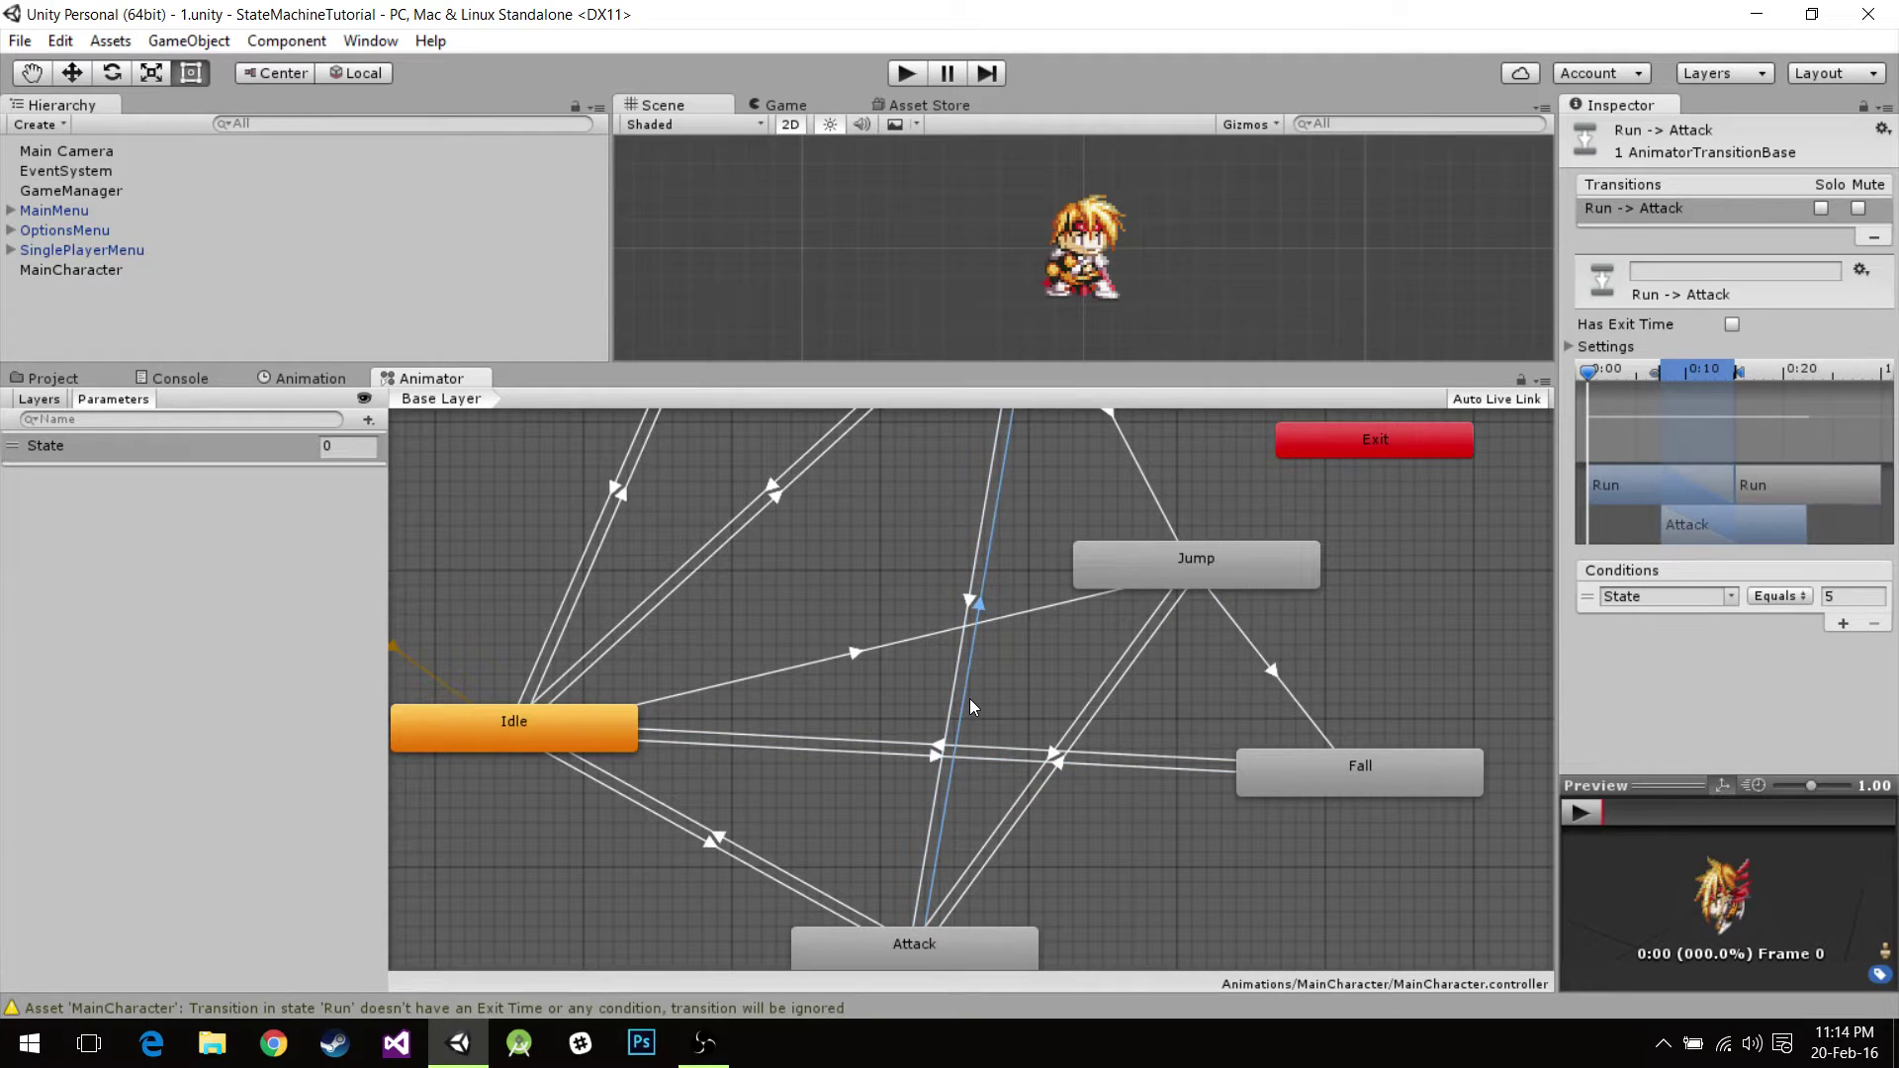
pyautogui.moveTo(841, 704); pyautogui.dragTo(918, 685, button='middle')
pyautogui.click(938, 638)
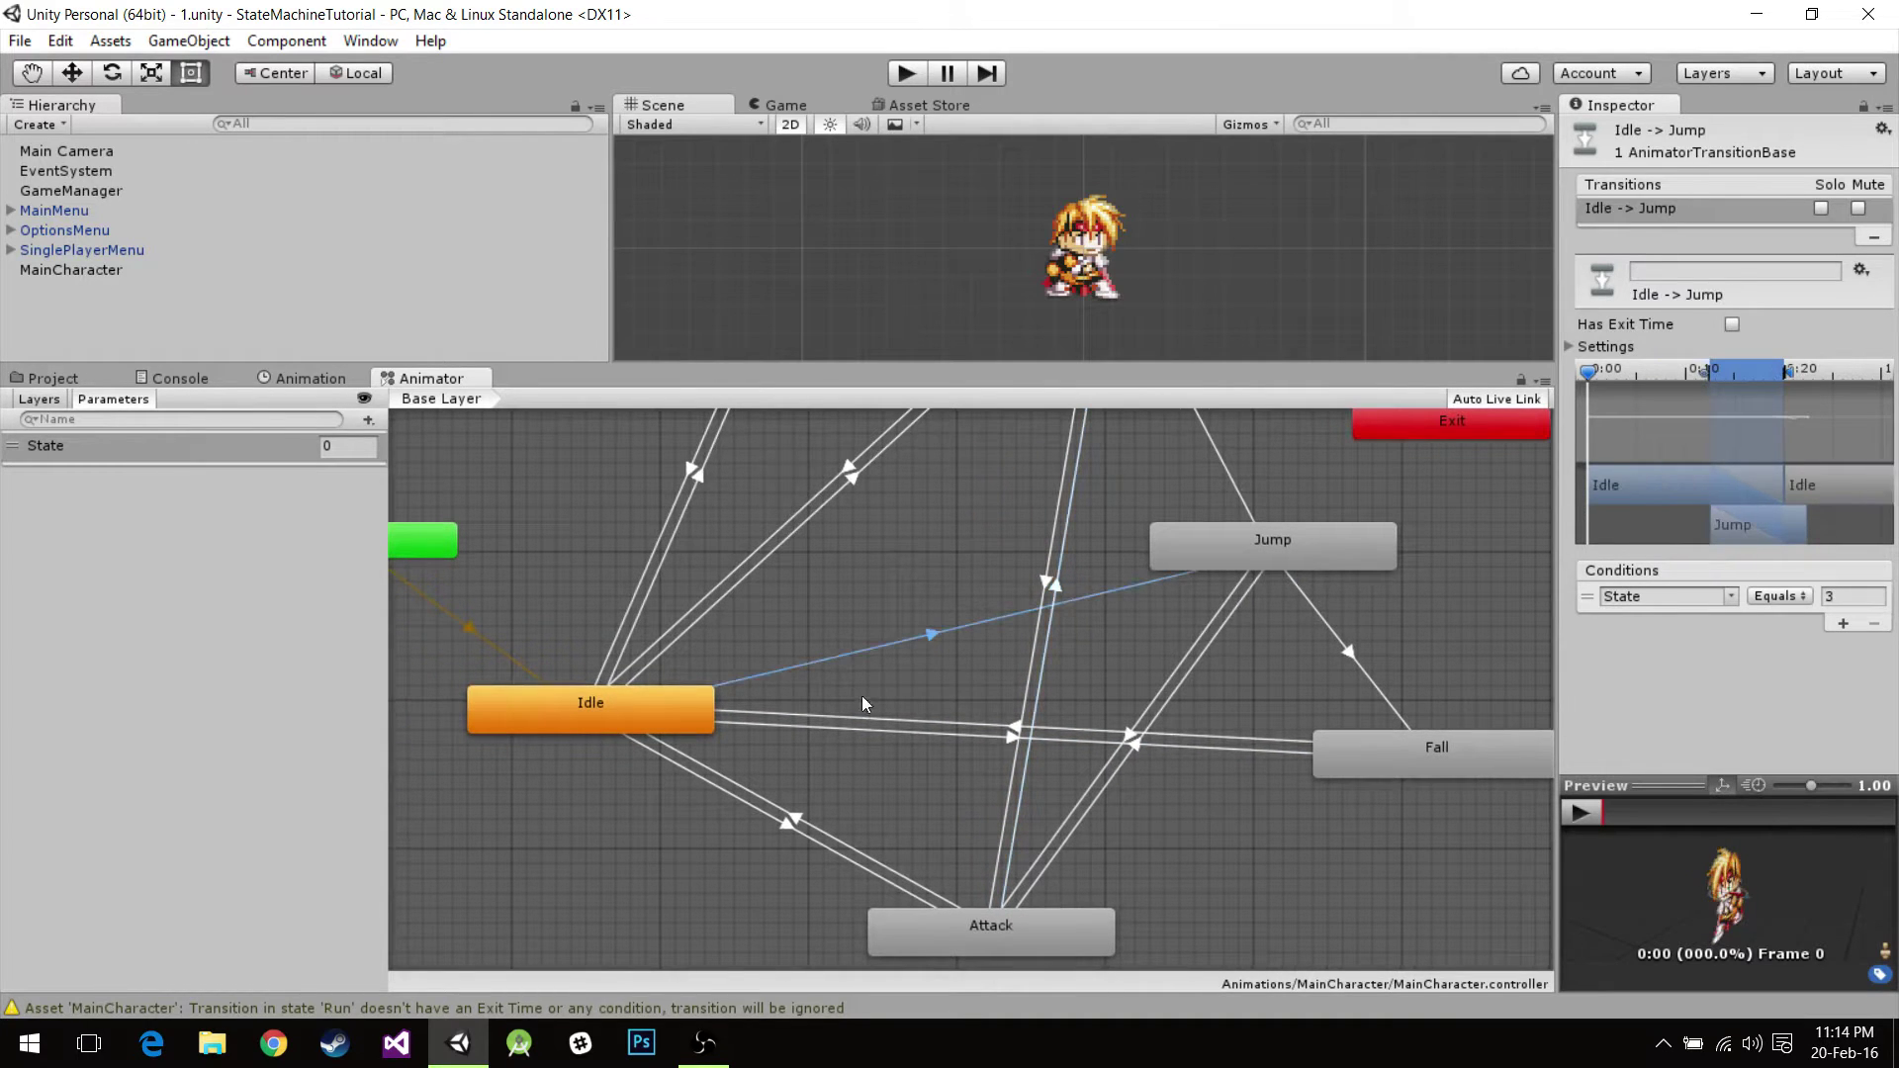
pyautogui.click(800, 813)
pyautogui.click(781, 825)
pyautogui.moveTo(781, 825); pyautogui.dragTo(893, 912, button='middle')
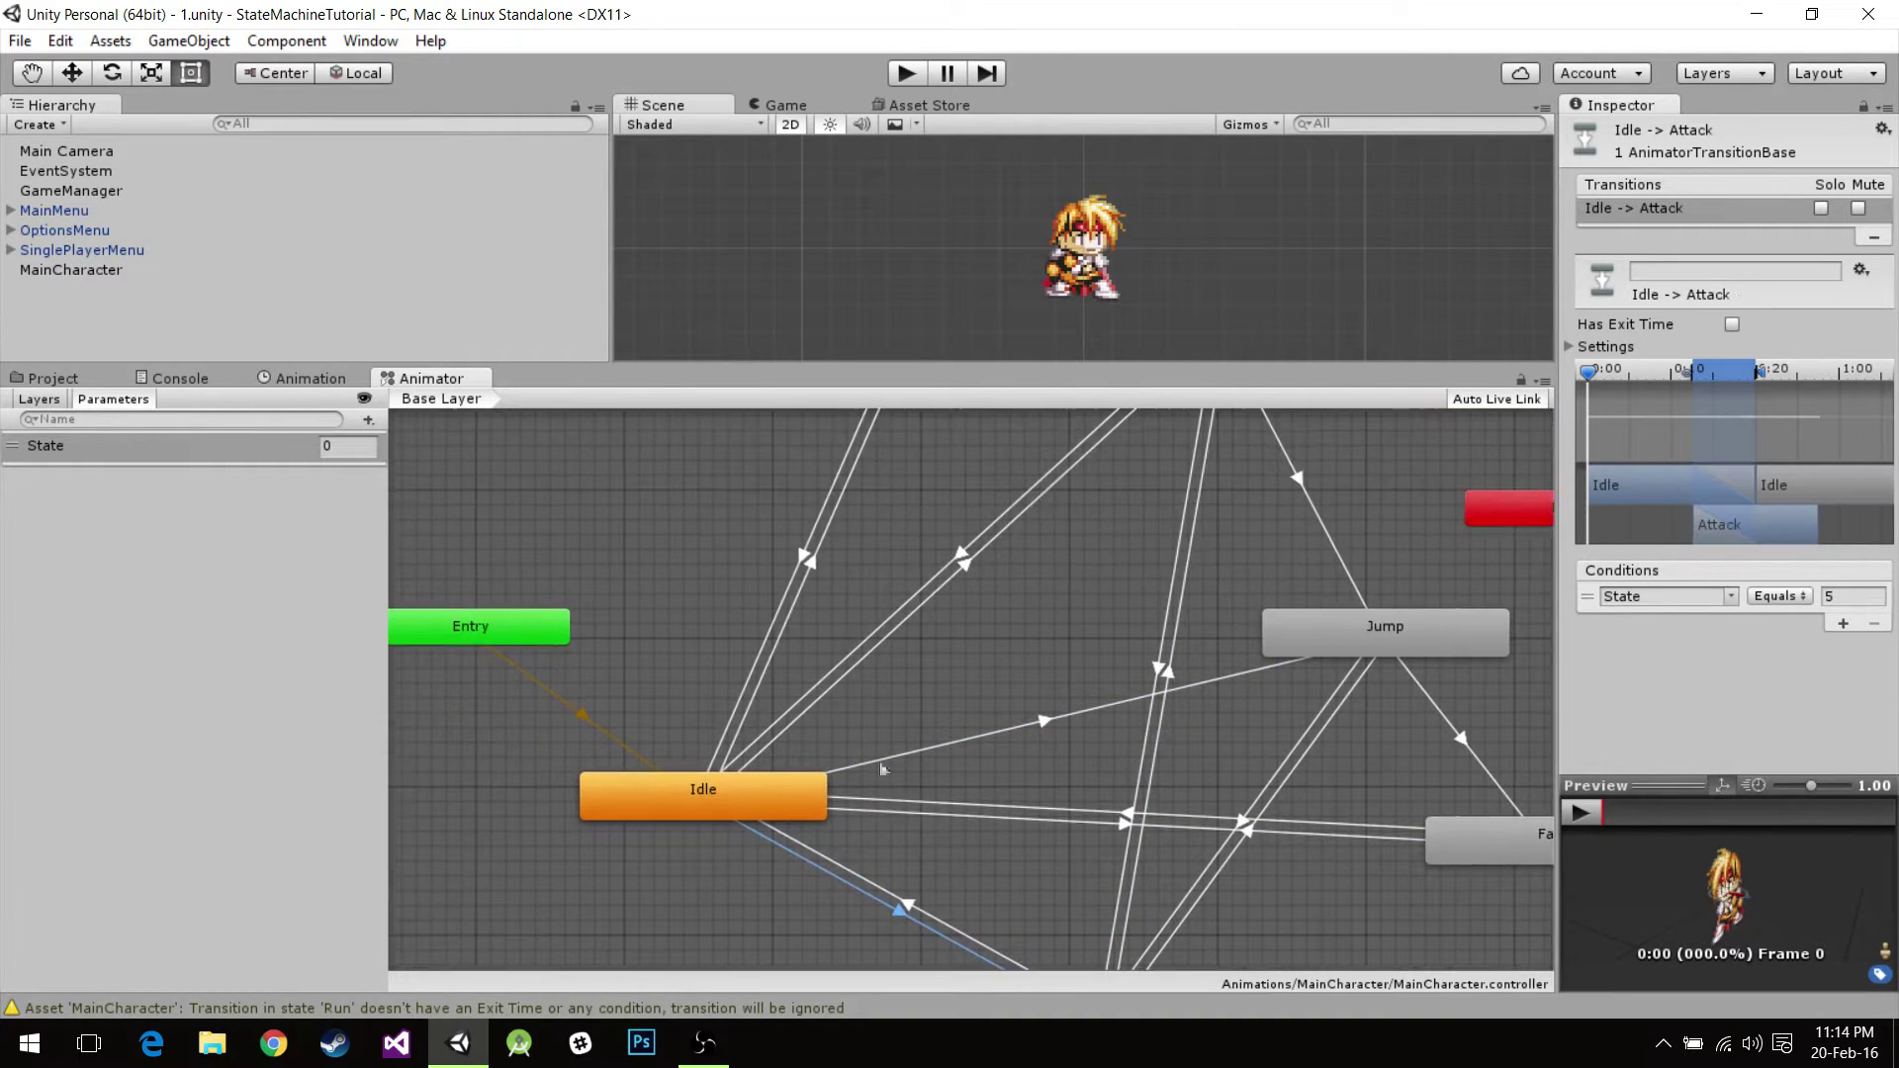
# Recheck the conditions of the transitions between Idle and Run and between Idle and Walk.
pyautogui.click(965, 559)
pyautogui.click(975, 572)
pyautogui.moveTo(989, 648); pyautogui.dragTo(997, 831, button='middle')
pyautogui.click(843, 715)
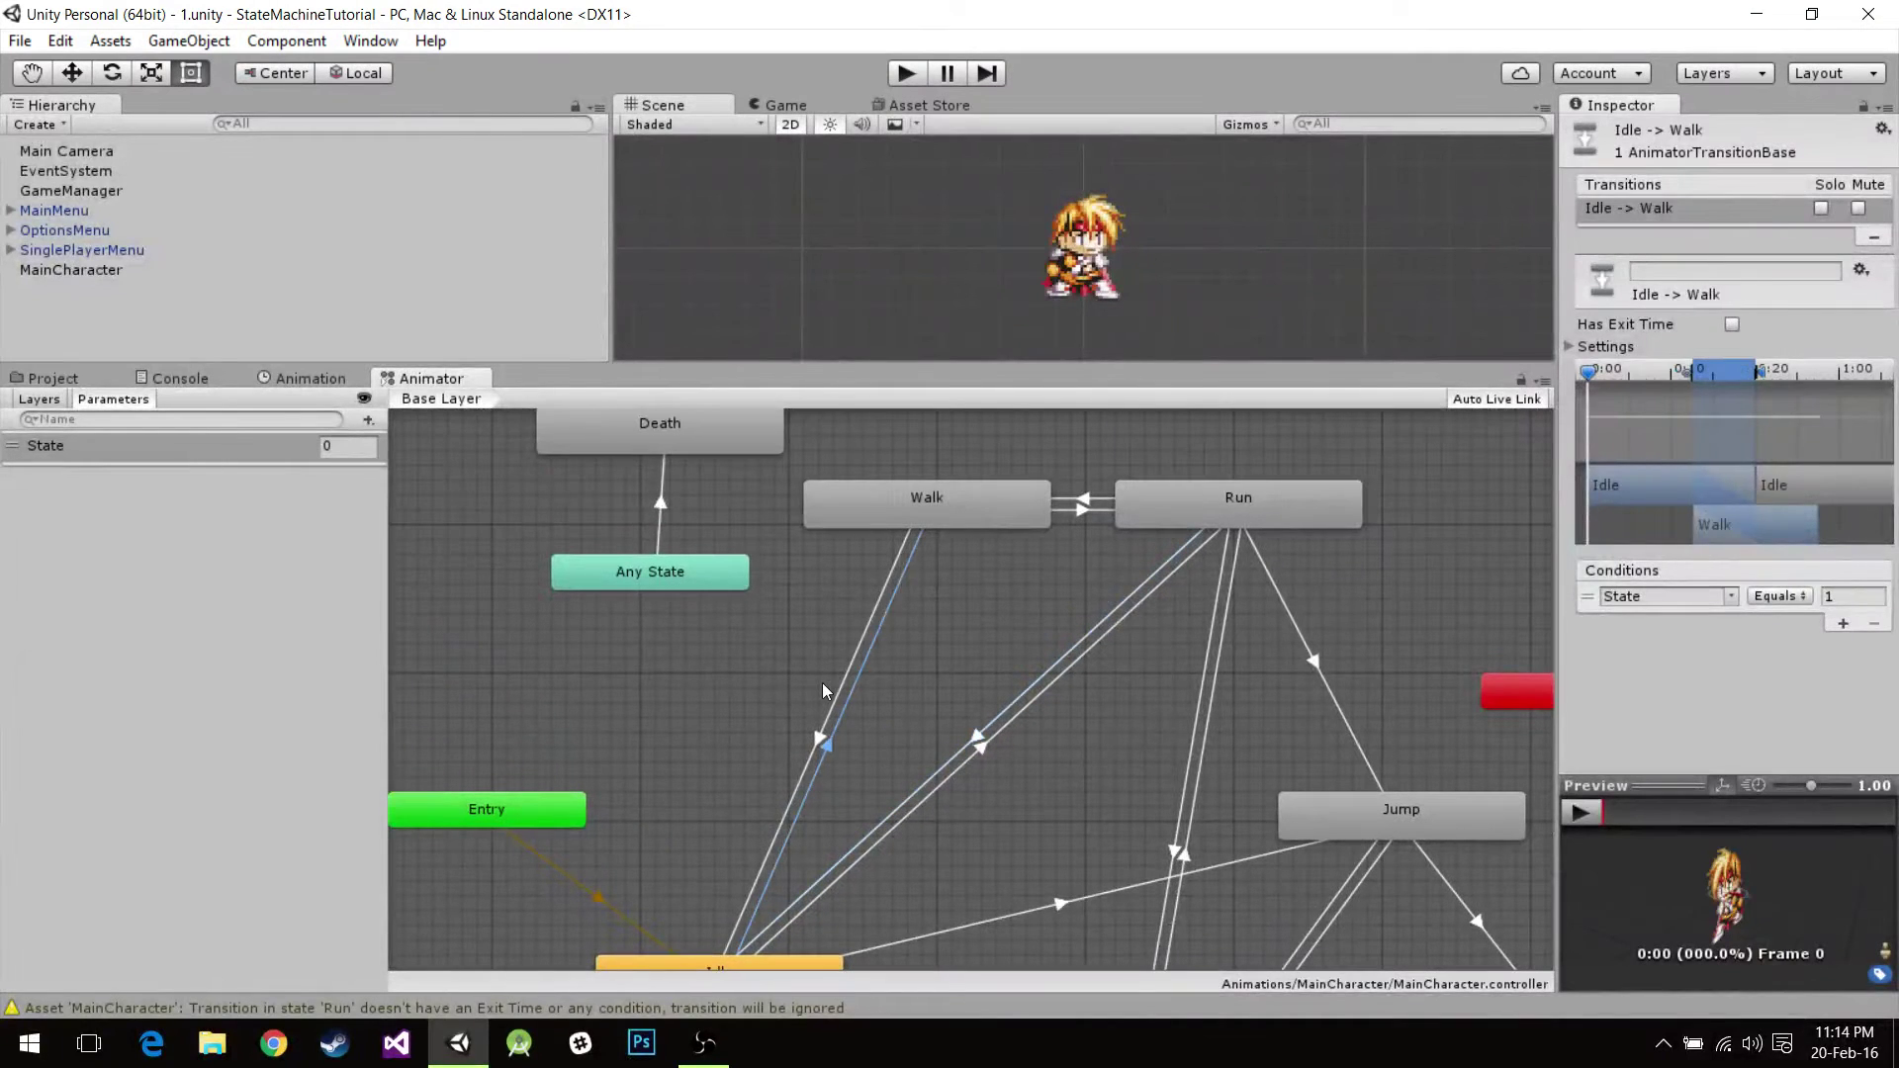
pyautogui.click(822, 683)
pyautogui.click(833, 685)
pyautogui.moveTo(833, 685); pyautogui.dragTo(848, 830, button='middle')
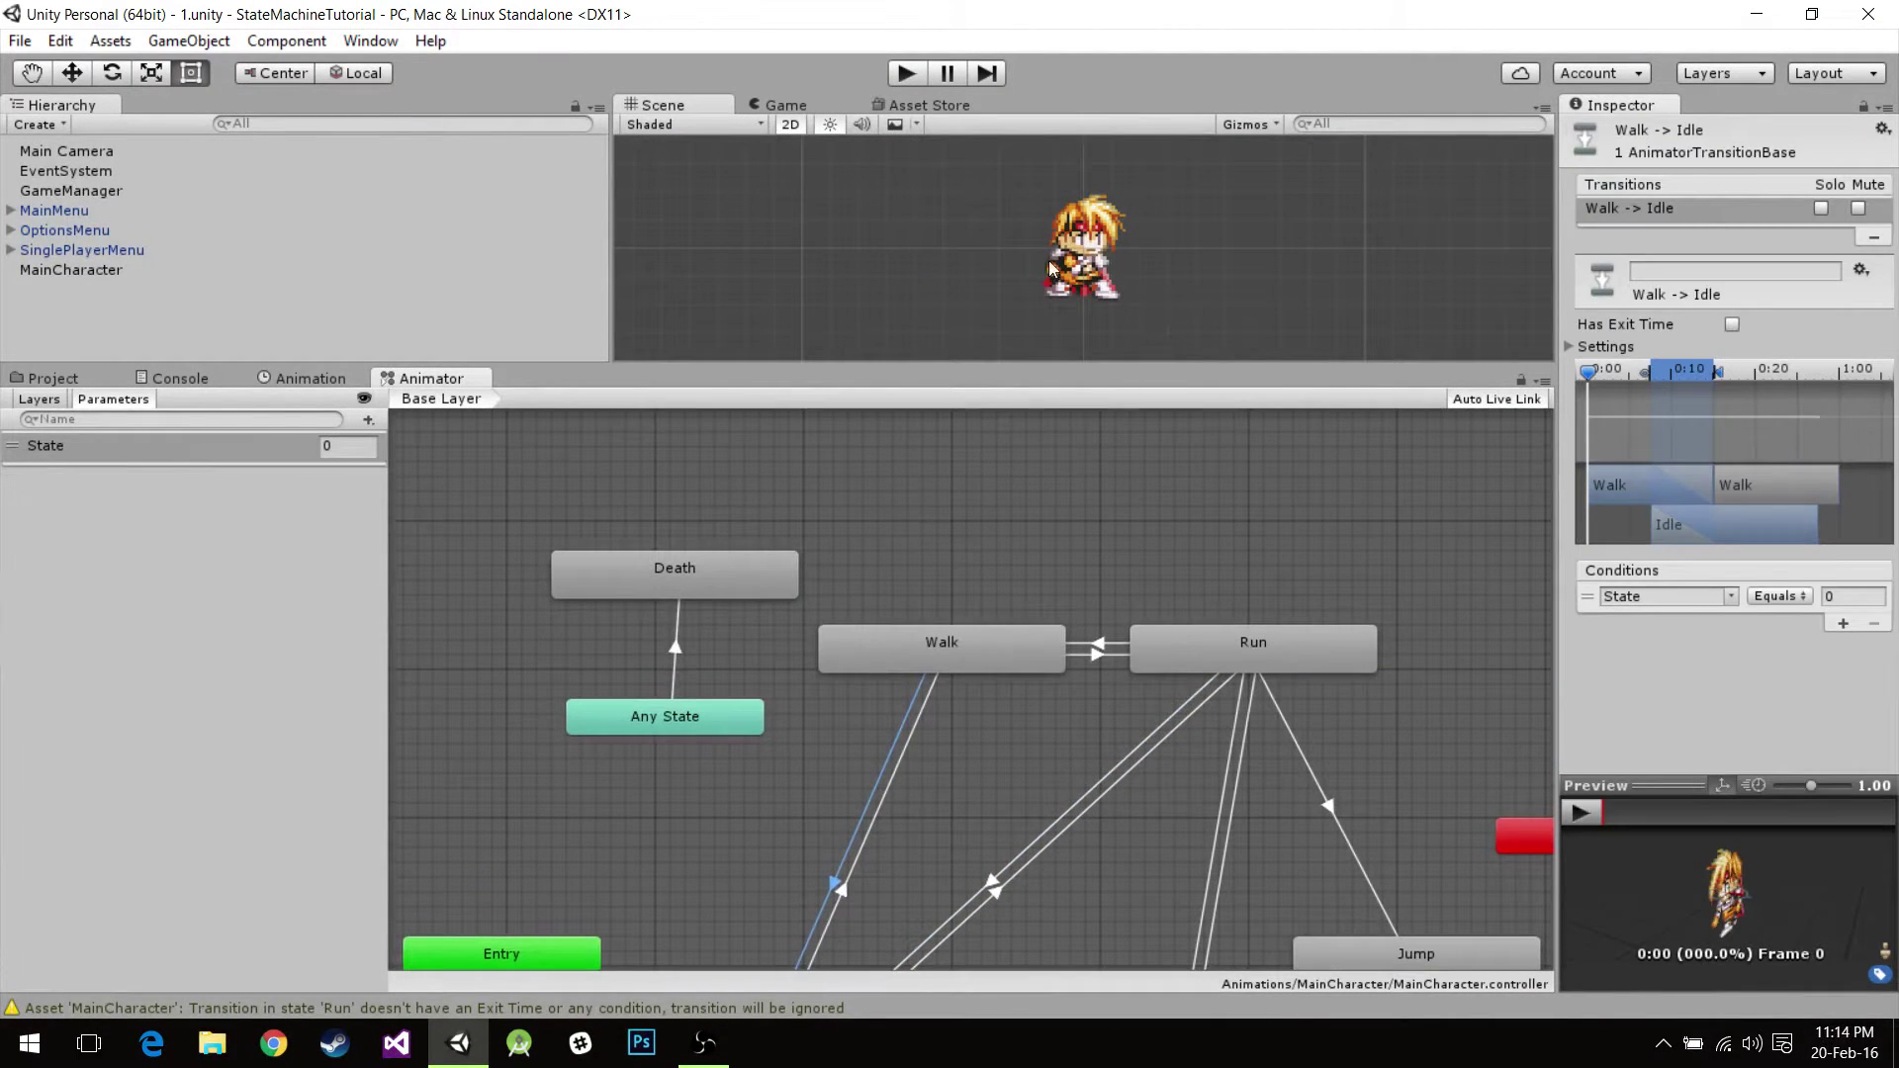
pyautogui.moveTo(1056, 766); pyautogui.dragTo(771, 527, button='middle')
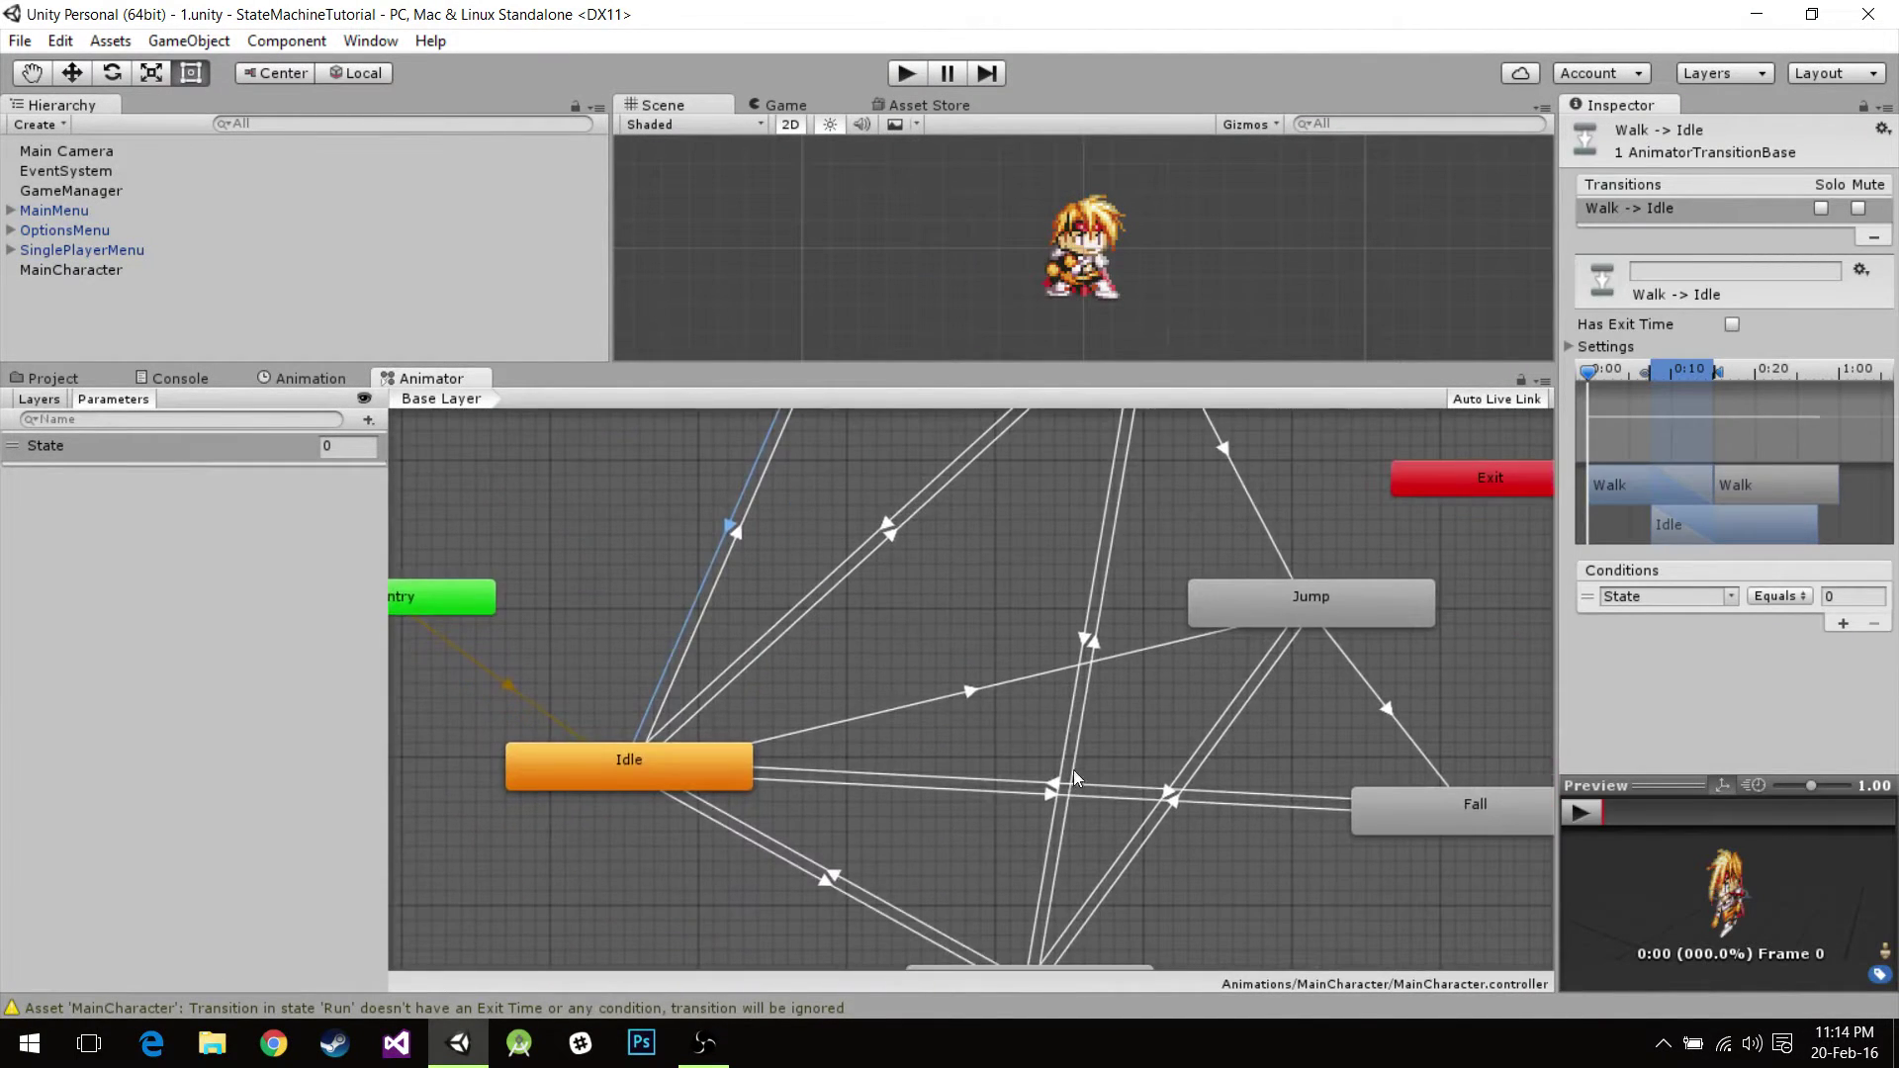
pyautogui.moveTo(1074, 772); pyautogui.dragTo(895, 991, button='middle')
pyautogui.moveTo(1225, 584); pyautogui.dragTo(1314, 585, button='middle')
pyautogui.moveTo(1116, 669); pyautogui.dragTo(1257, 514, button='middle')
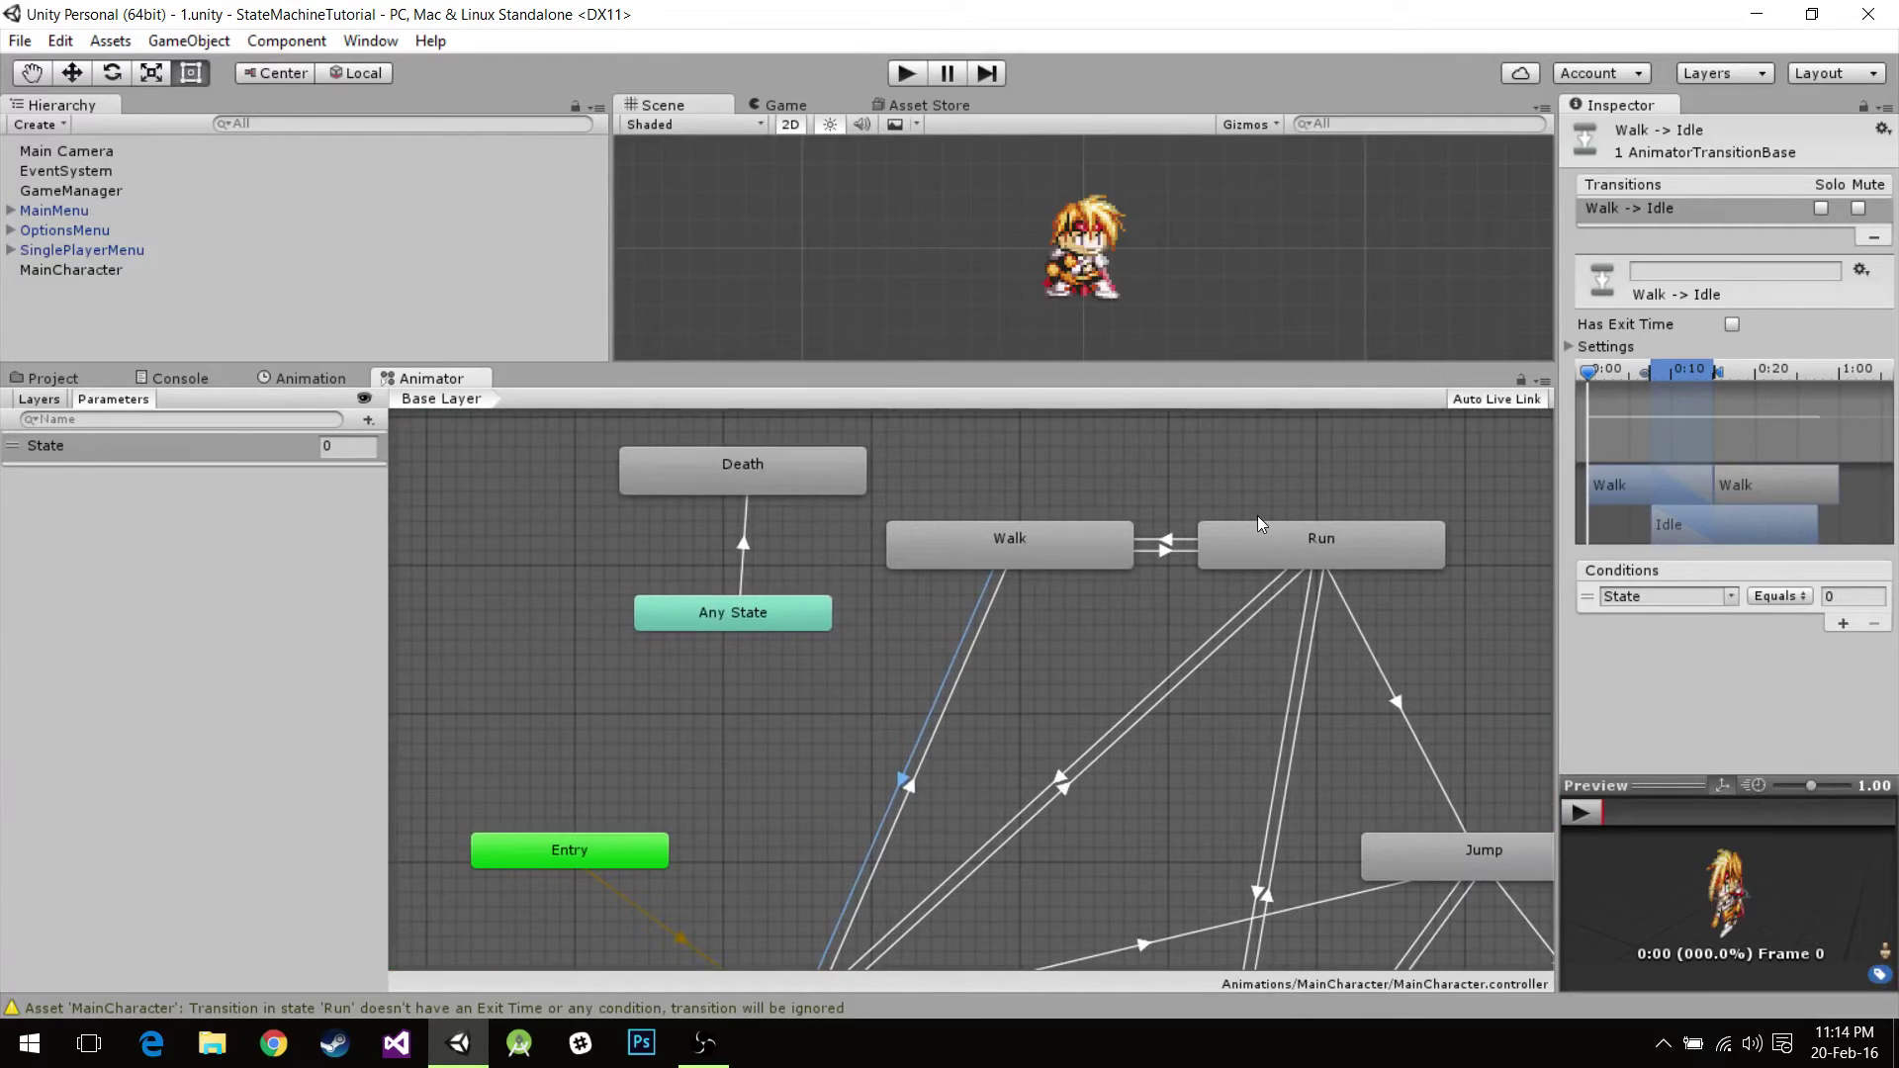
pyautogui.moveTo(1148, 603); pyautogui.dragTo(1157, 615, button='middle')
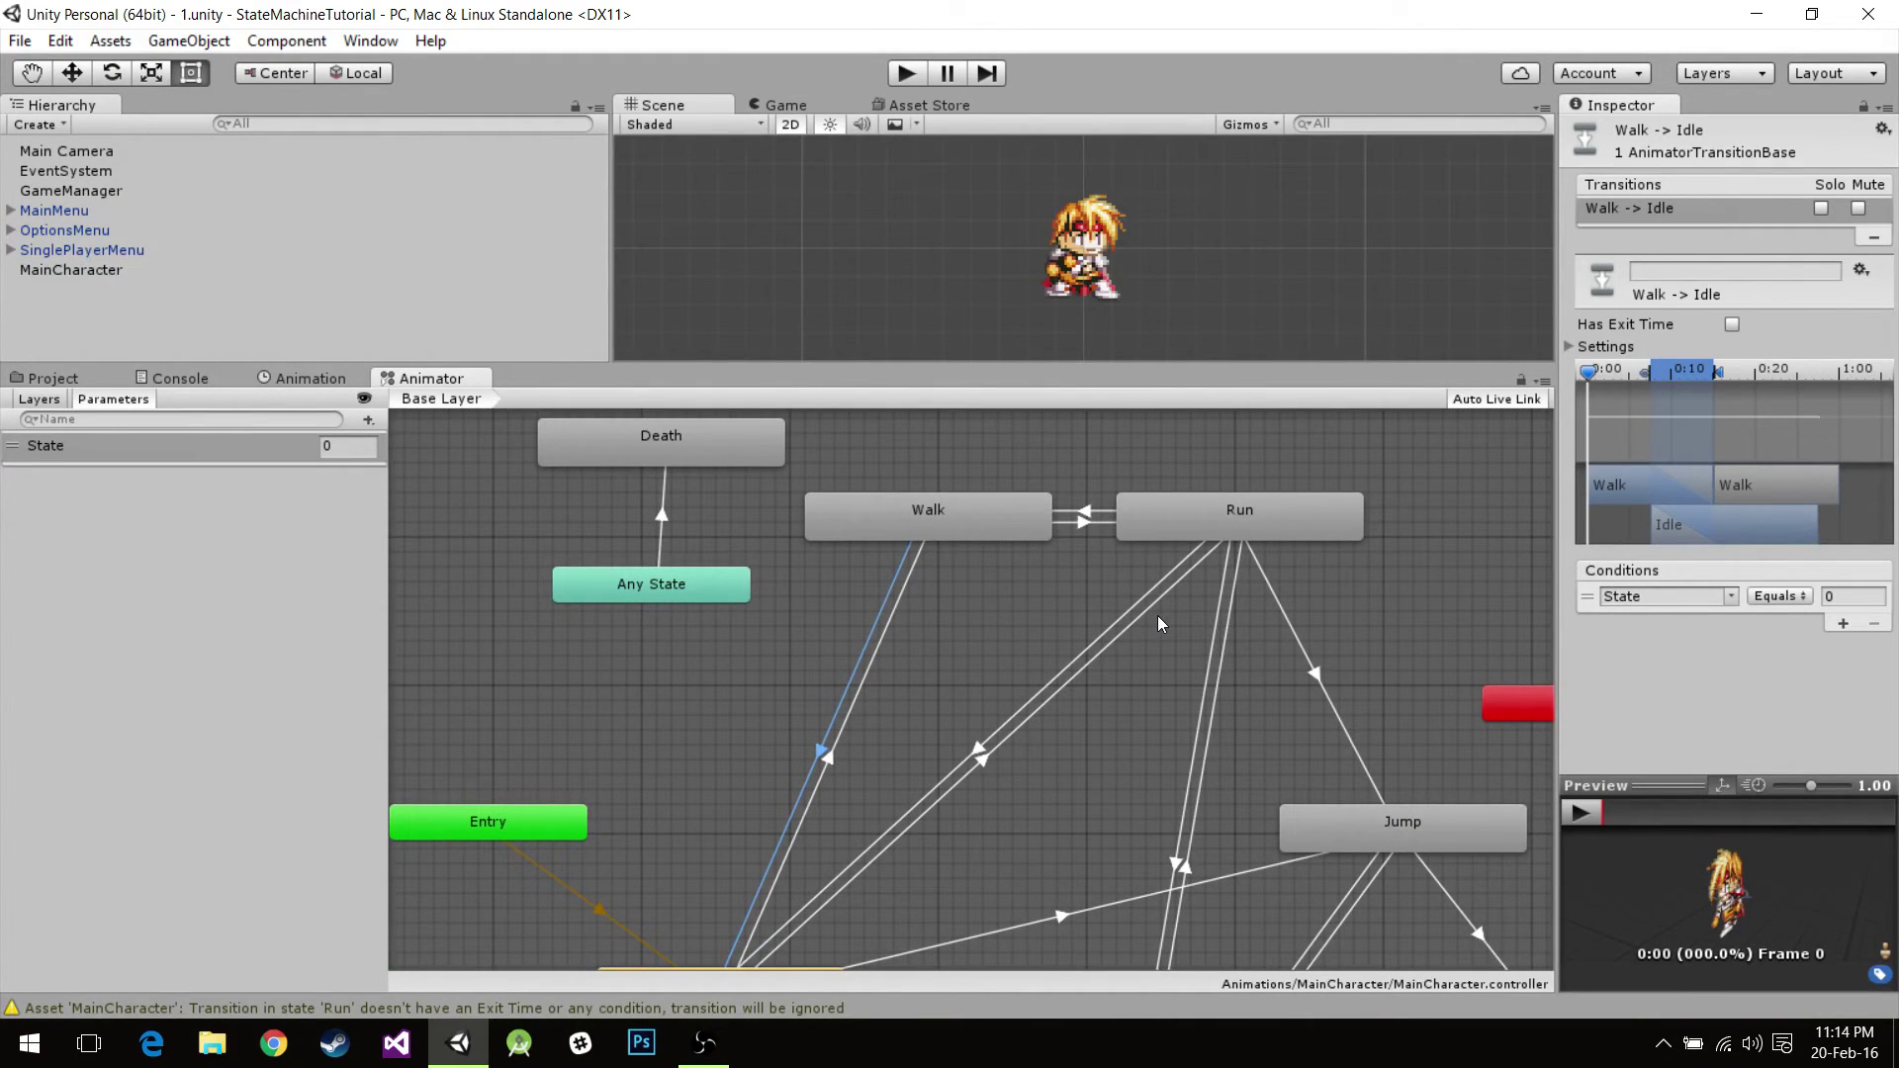
pyautogui.moveTo(870, 608); pyautogui.dragTo(879, 686, button='middle')
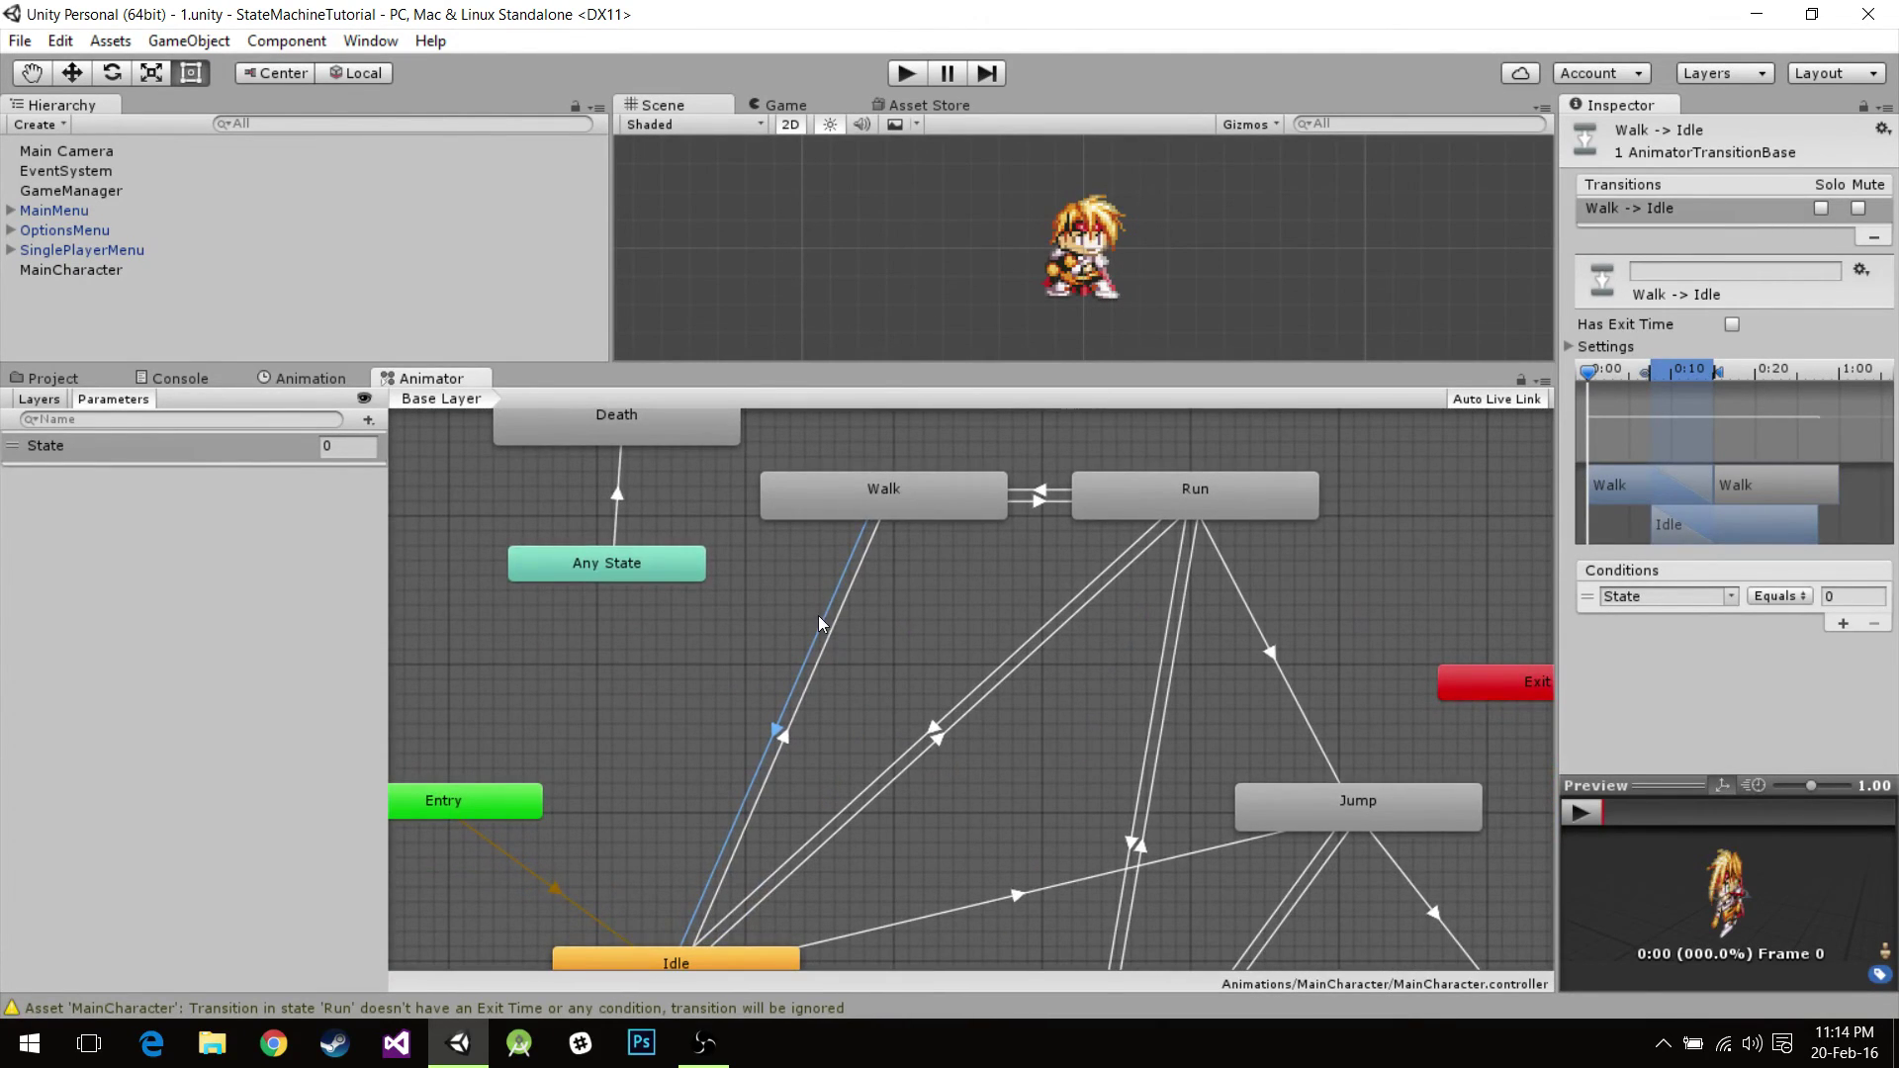